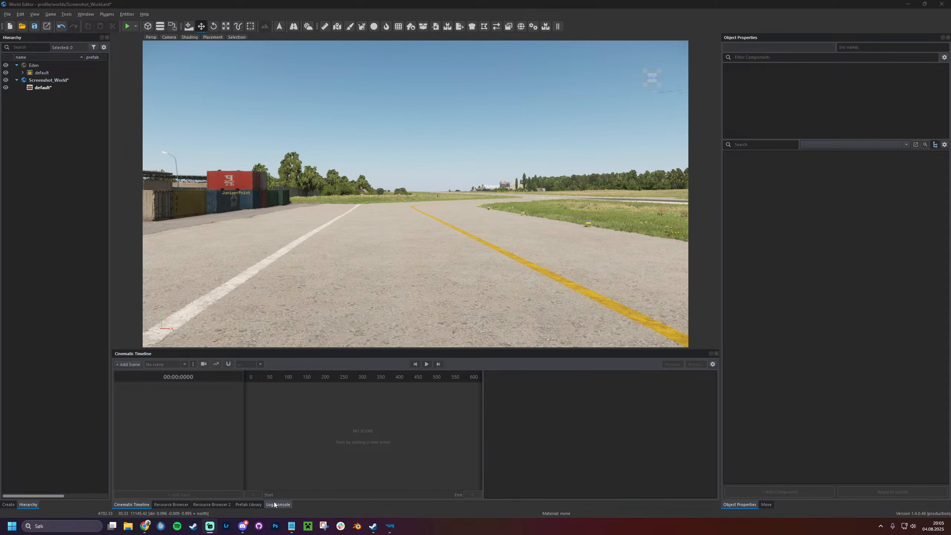
Switch to Chrome and check the Arma Reforger Cinematic Tutorial Part 2 livestream page on YouTube
{"action": "mouse_move", "coordinate": [144, 526]}
{"action": "left_click", "coordinate": [155, 495]}
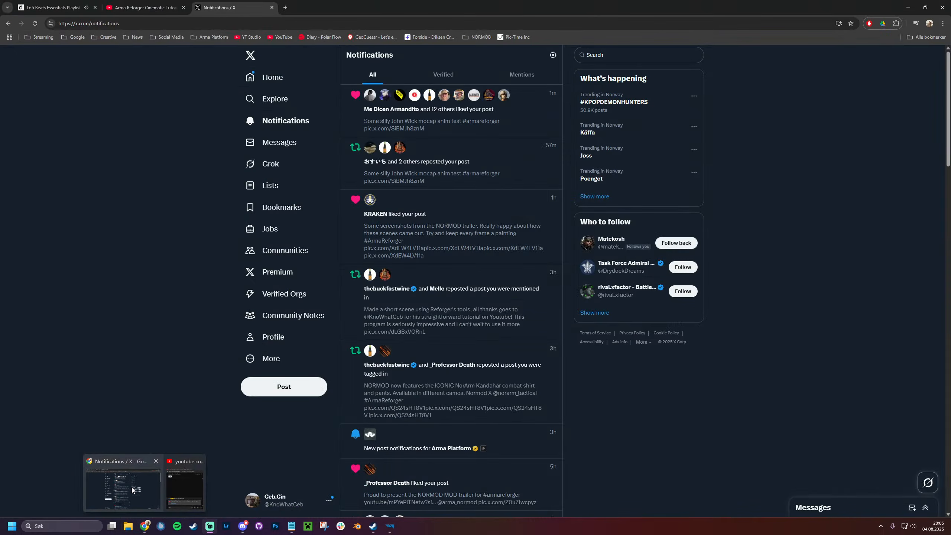
{"action": "left_click", "coordinate": [143, 8]}
{"action": "left_click", "coordinate": [552, 216]}
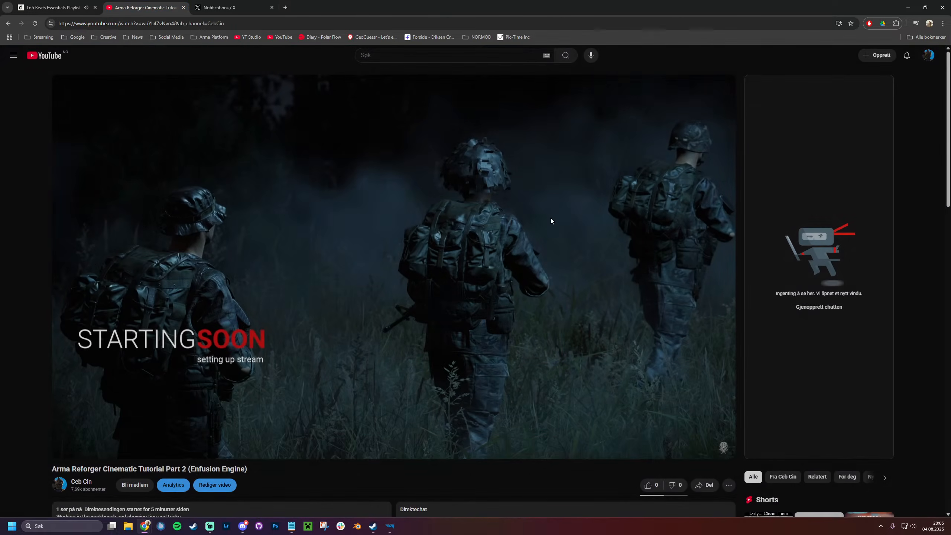
Adjust the playback volume of the Lofi Beats Essentials playlist on Epidemic Sound and return to World Editor
{"action": "left_click", "coordinate": [52, 7]}
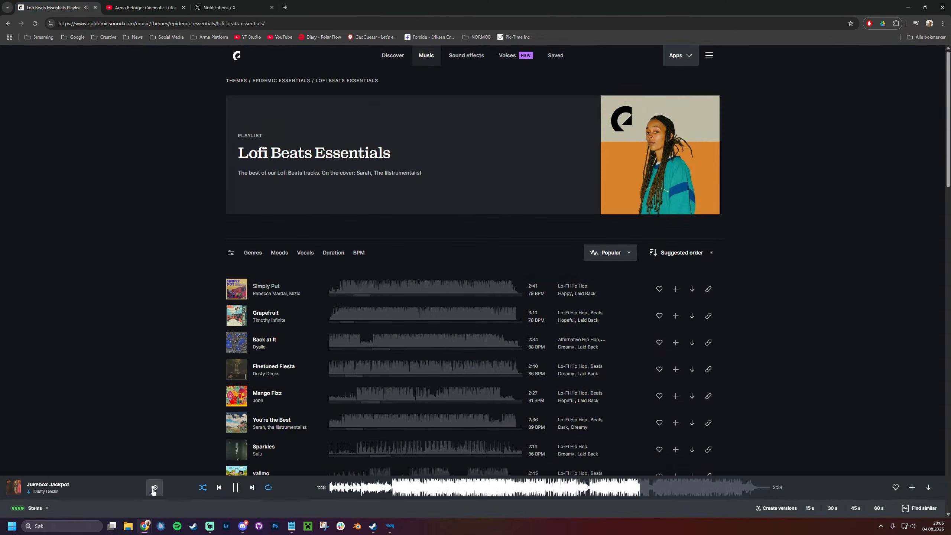
{"action": "mouse_move", "coordinate": [154, 487]}
{"action": "left_click_drag", "start_coordinate": [155, 458], "coordinate": [156, 455]}
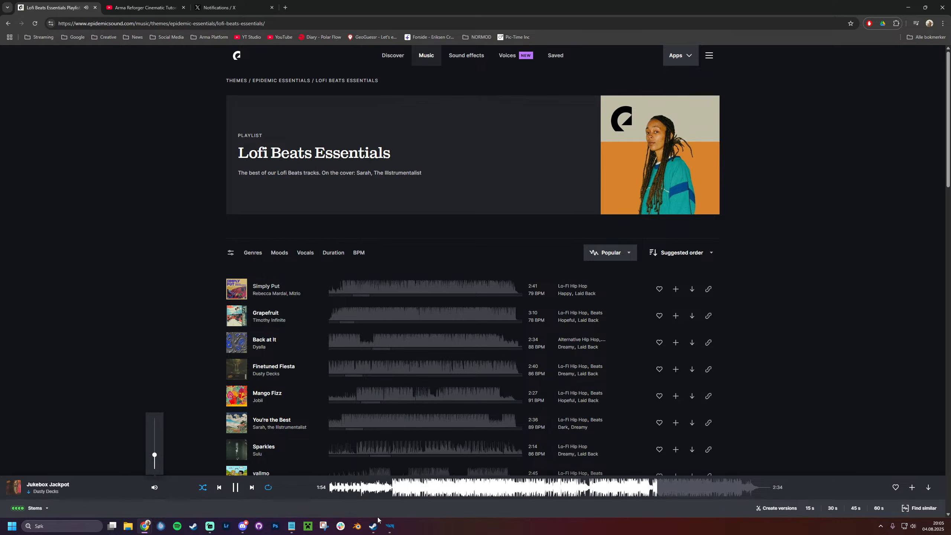
{"action": "mouse_move", "coordinate": [396, 520]}
{"action": "left_click", "coordinate": [419, 493]}
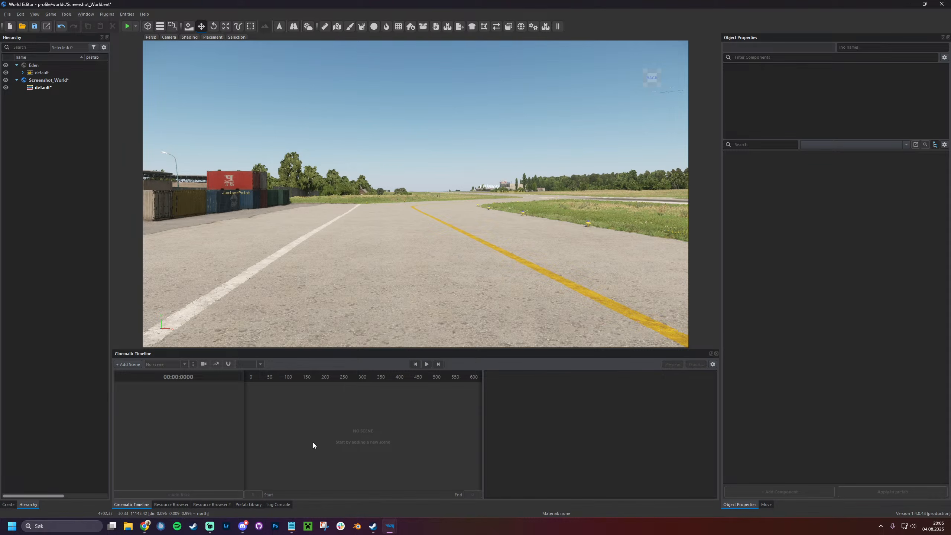
Switch to the Notepad notes and review the Mover for helicopters, CameraTweekTrack, Attachto and SlotCompartments topics before returning to World Editor
{"action": "mouse_move", "coordinate": [291, 526]}
{"action": "left_click", "coordinate": [288, 495]}
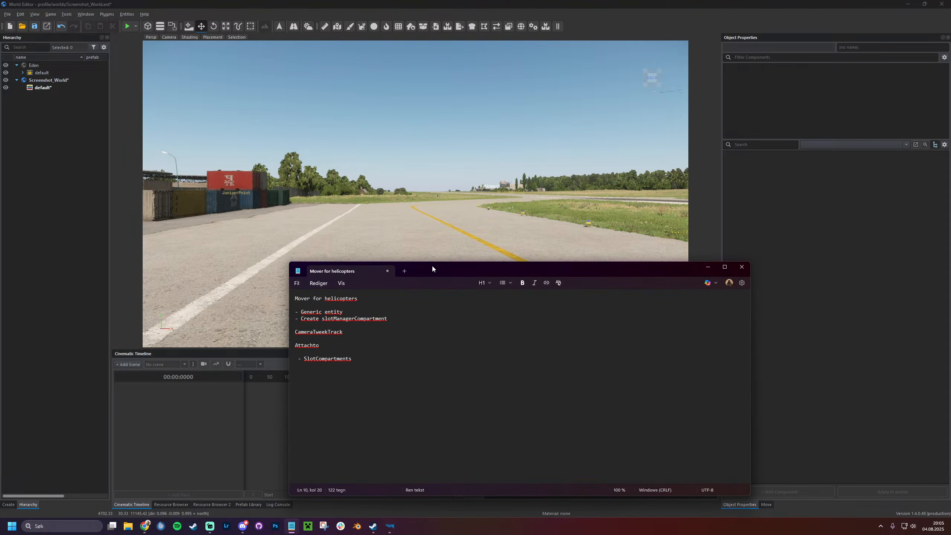
{"action": "left_click_drag", "start_coordinate": [432, 268], "coordinate": [580, 177]}
{"action": "left_click_drag", "start_coordinate": [506, 206], "coordinate": [438, 209]}
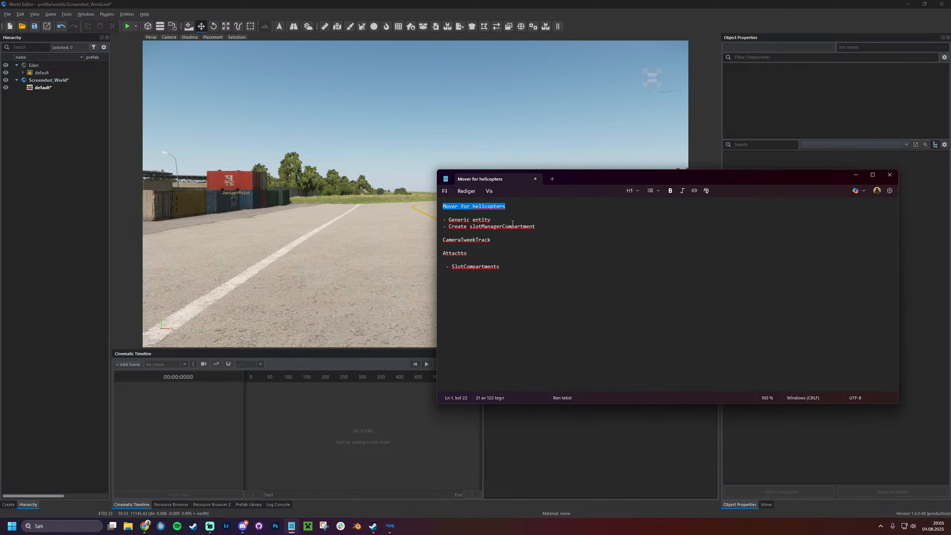
{"action": "left_click_drag", "start_coordinate": [493, 241], "coordinate": [438, 246]}
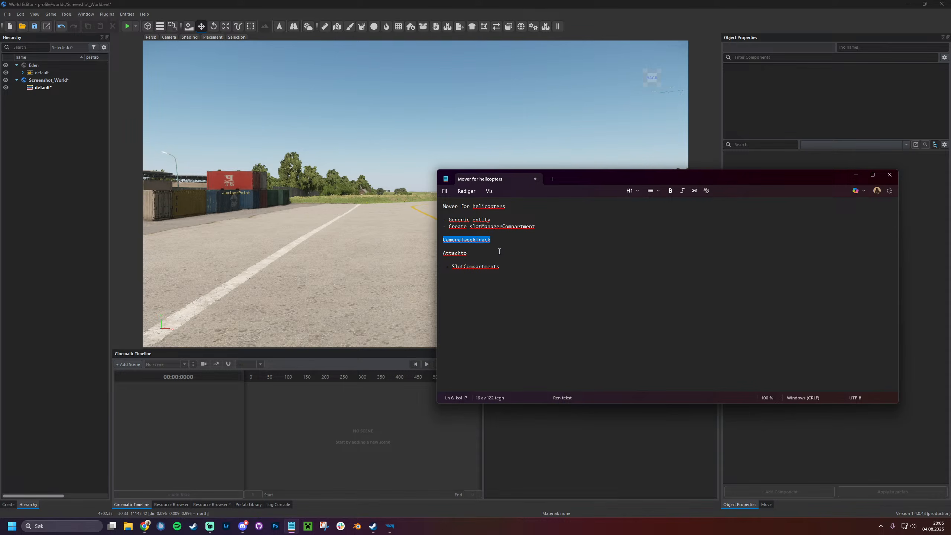
{"action": "left_click_drag", "start_coordinate": [487, 255], "coordinate": [440, 256]}
{"action": "left_click", "coordinate": [471, 256]}
{"action": "left_click", "coordinate": [511, 267]}
{"action": "left_click", "coordinate": [332, 288]}
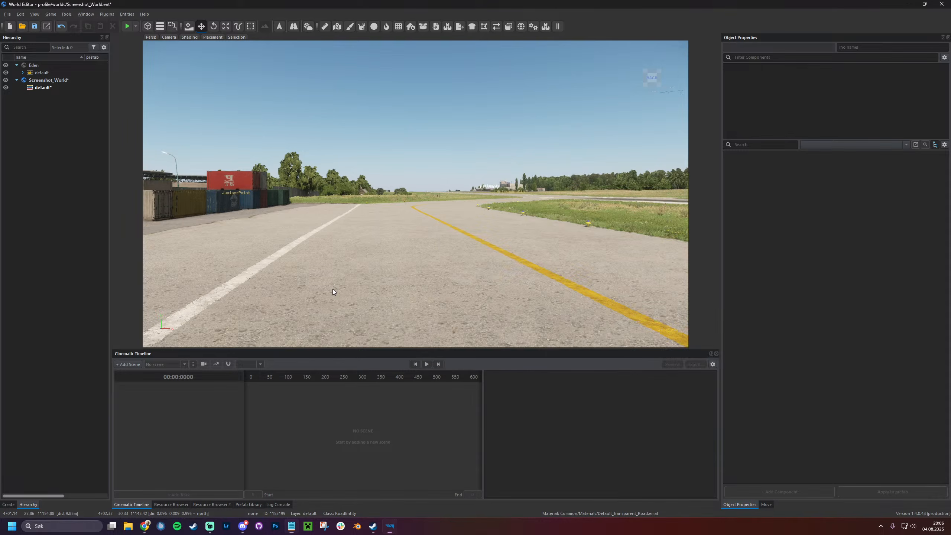
Collapse Eden's default layer in the hierarchy, select Screenshot_World, and save the world
{"action": "right_click_drag", "start_coordinate": [391, 254], "coordinate": [273, 262]}
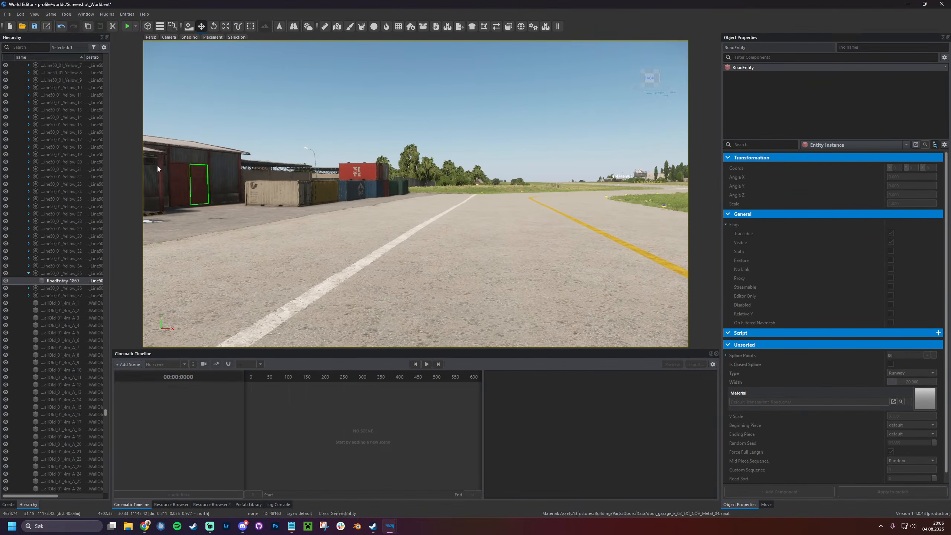
{"action": "scroll", "coordinate": [100, 322], "scroll_direction": "up", "scroll_amount": 5}
{"action": "left_click_drag", "start_coordinate": [106, 411], "coordinate": [103, 51]}
{"action": "left_click", "coordinate": [23, 73]}
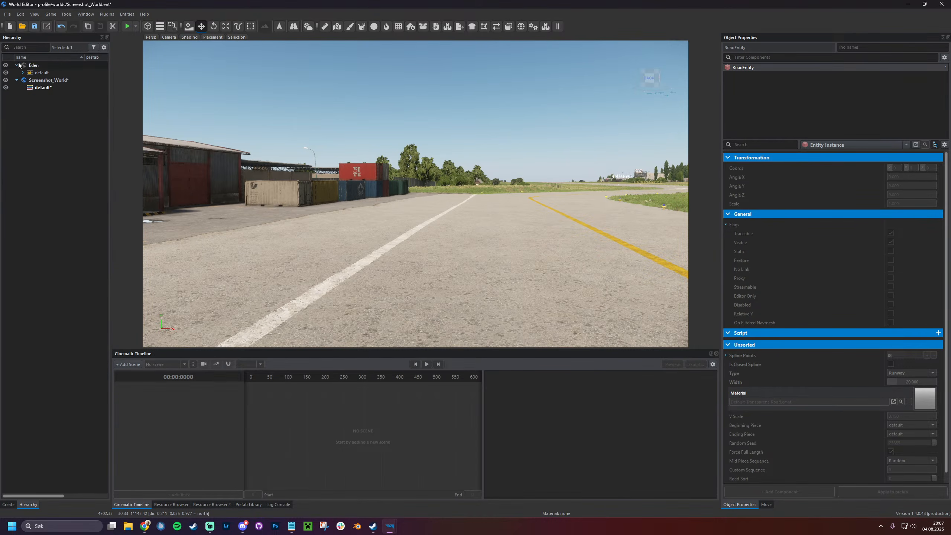
{"action": "left_click", "coordinate": [43, 66]}
{"action": "left_click", "coordinate": [54, 83]}
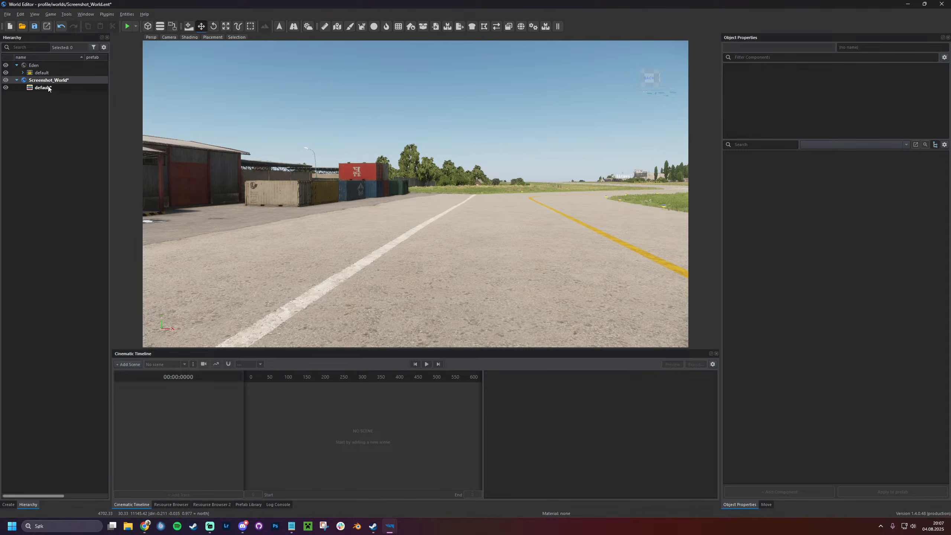
{"action": "key", "text": "ctrl+s"}
{"action": "right_click_drag", "start_coordinate": [418, 221], "coordinate": [466, 226]}
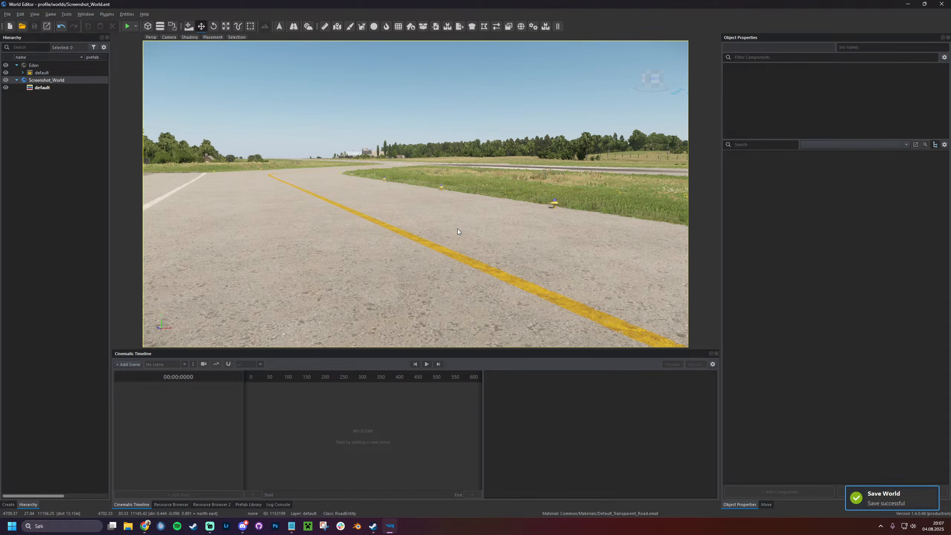
{"action": "right_click_drag", "start_coordinate": [477, 228], "coordinate": [318, 228]}
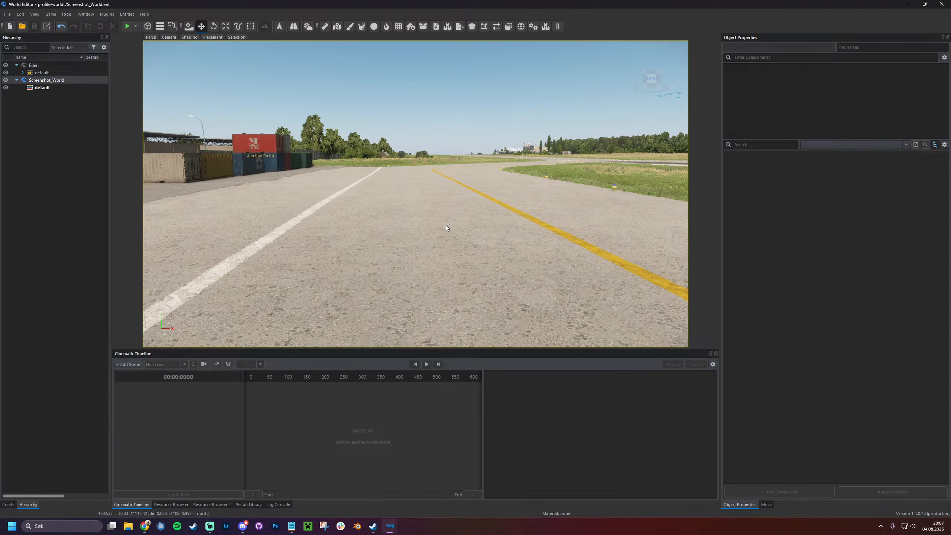
{"action": "mouse_move", "coordinate": [446, 225]}
{"action": "right_mouse_down"}
{"action": "mouse_move", "coordinate": [397, 233]}
{"action": "mouse_move", "coordinate": [382, 188]}
{"action": "mouse_move", "coordinate": [454, 208]}
{"action": "right_mouse_up"}
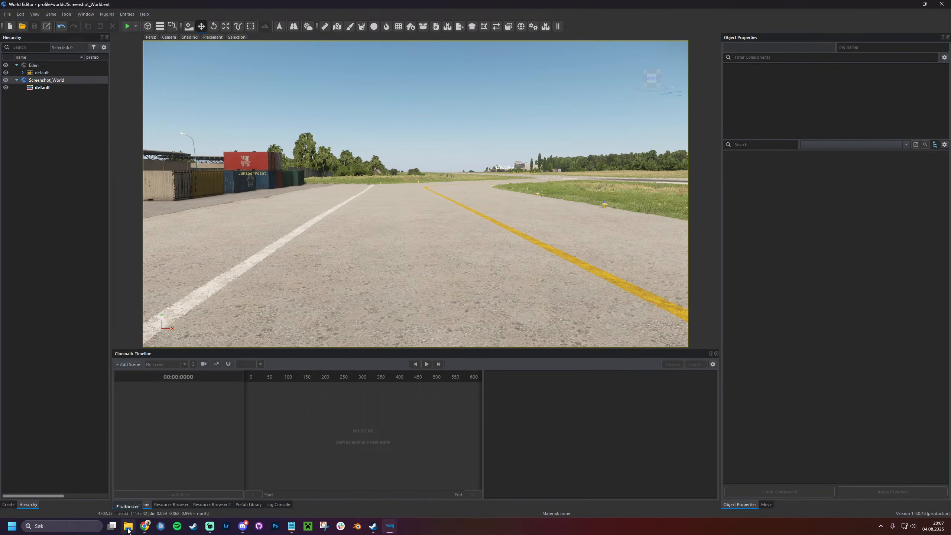
Switch to File Explorer and browse to the Marketing folder in NORMOD PRIVAT's Image files on Media Storage (E:)
{"action": "left_click", "coordinate": [128, 528]}
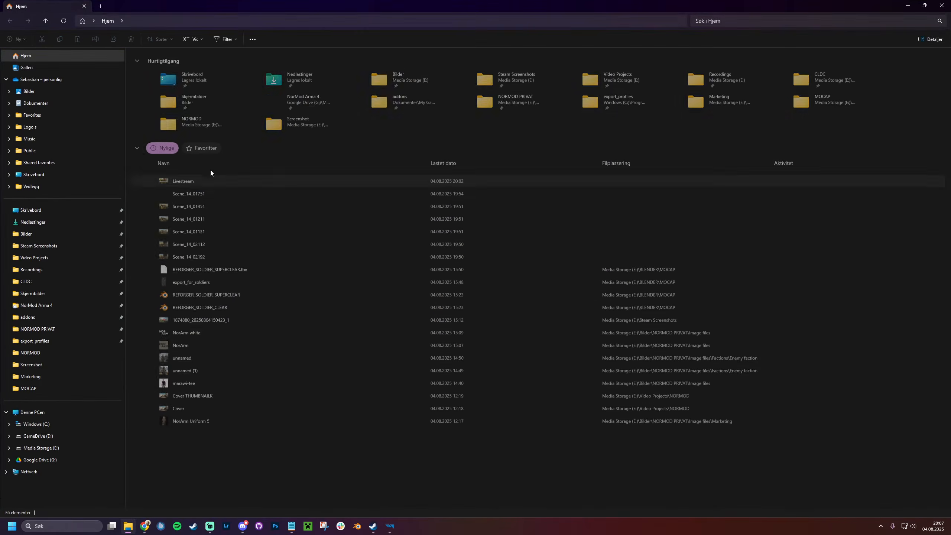
{"action": "left_click", "coordinate": [59, 92]}
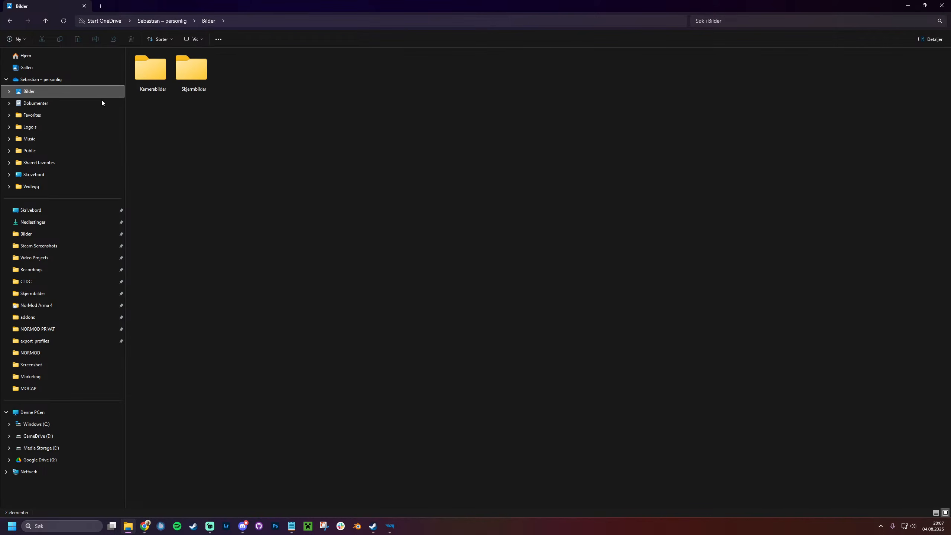
{"action": "left_click", "coordinate": [51, 235]}
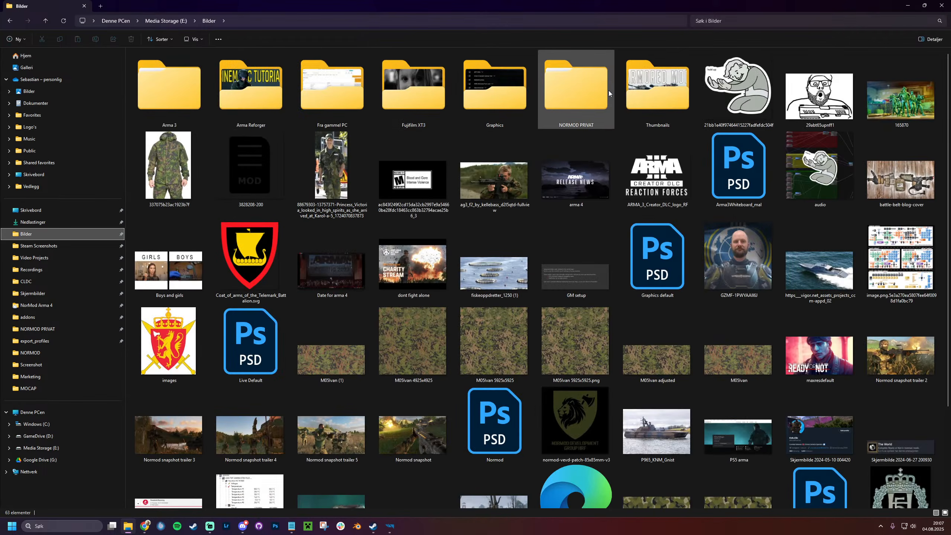
{"action": "double_click", "coordinate": [597, 92]}
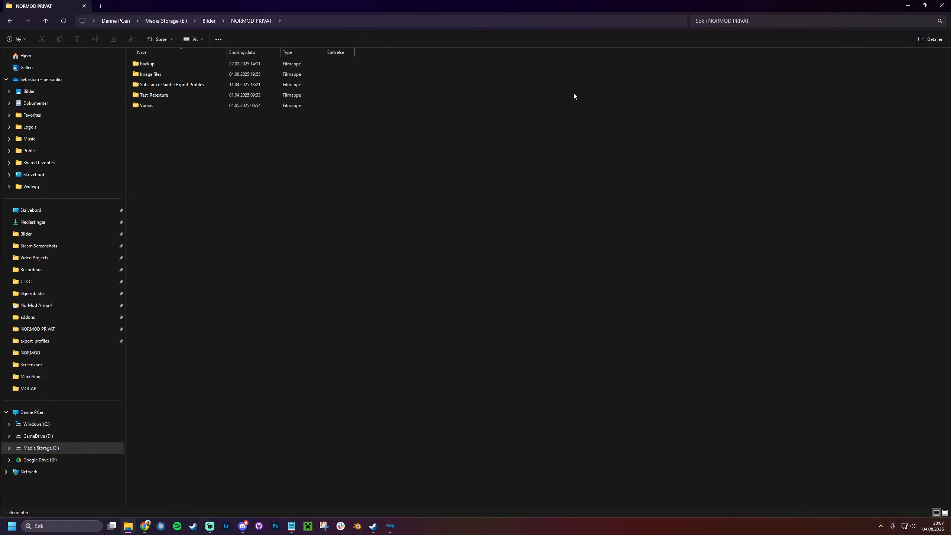
{"action": "double_click", "coordinate": [180, 71]}
{"action": "double_click", "coordinate": [437, 73]}
View NorArm Post 3.png in a maximized window, close it, and return to World Editor
{"action": "double_click", "coordinate": [436, 73]}
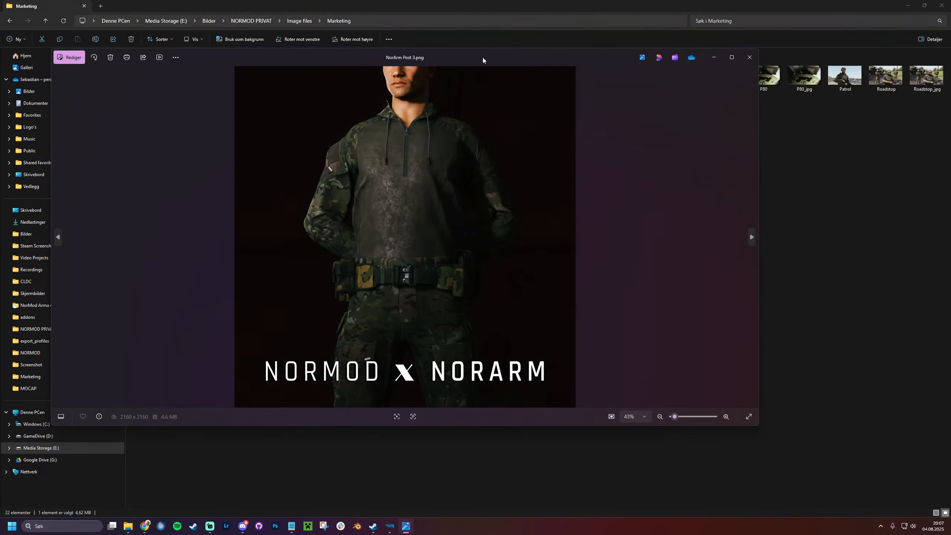
{"action": "double_click", "coordinate": [483, 57]}
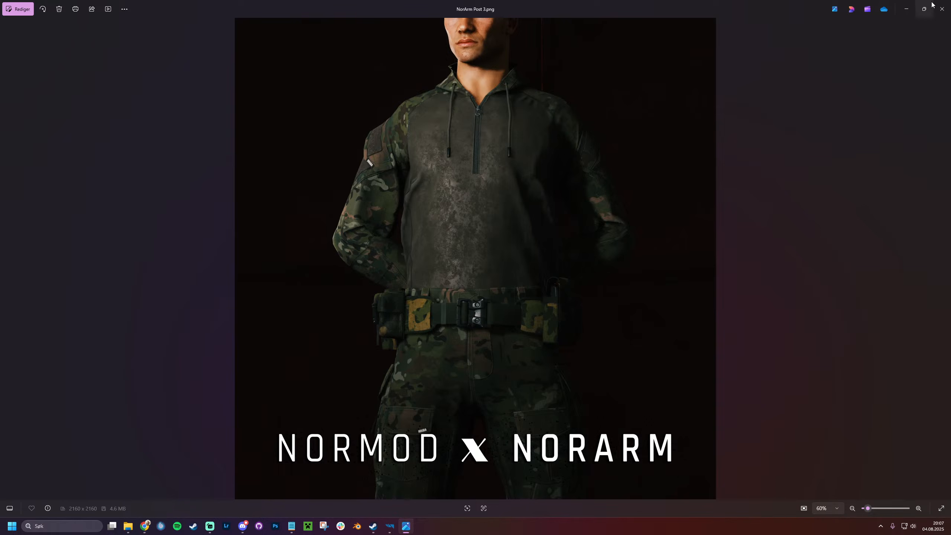
{"action": "key", "text": "alt+Tab"}
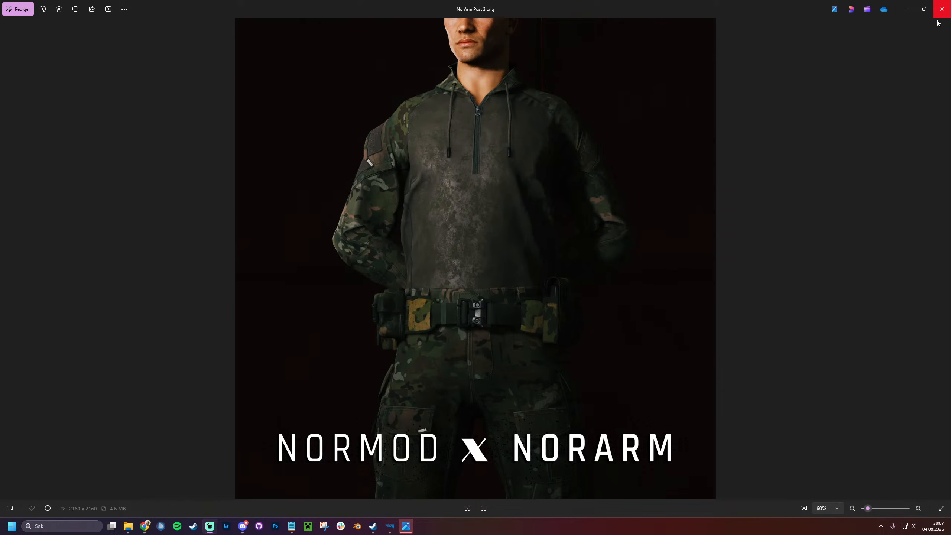
{"action": "left_click", "coordinate": [942, 9]}
{"action": "key", "text": "alt+Tab"}
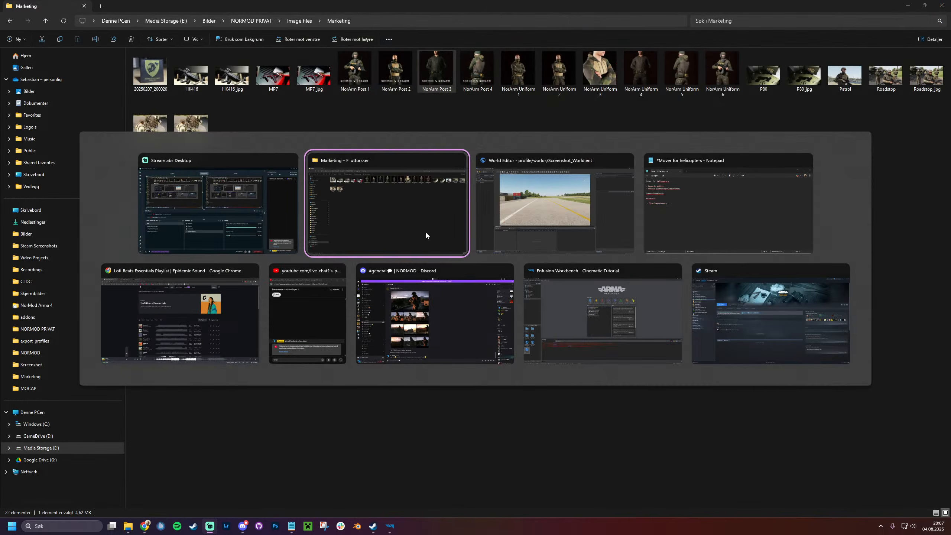
{"action": "key", "text": "alt+Tab"}
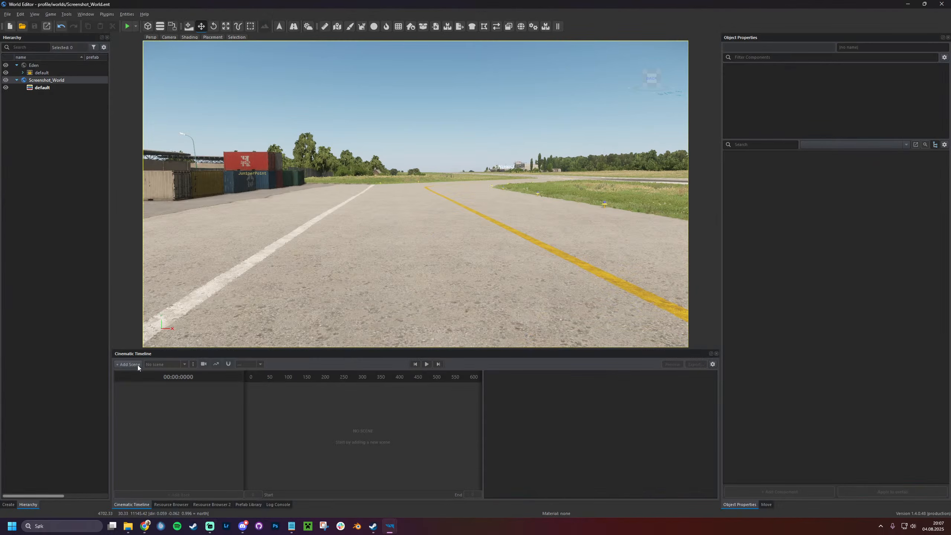
Create a cinematic scene named Scene in the timeline
{"action": "left_click", "coordinate": [128, 364]}
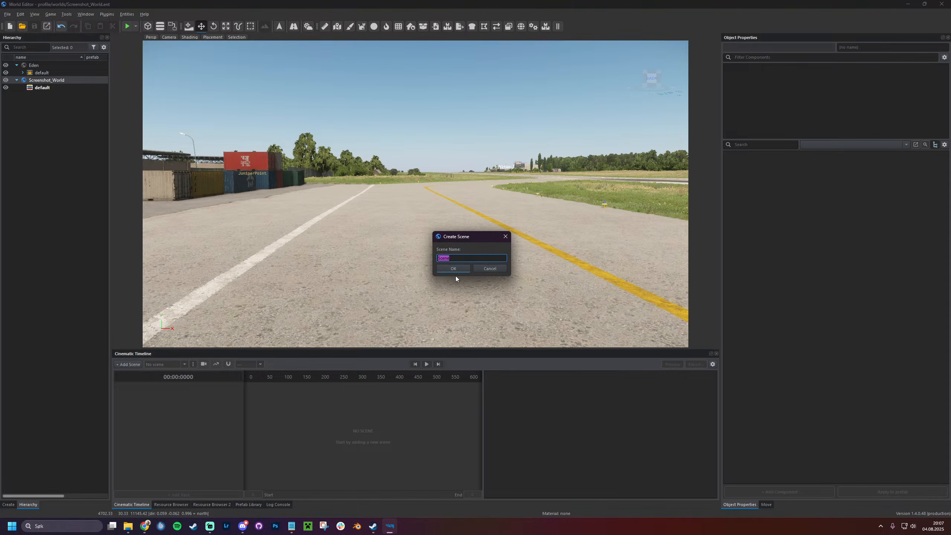
{"action": "left_click", "coordinate": [460, 258]}
{"action": "key", "text": "Return"}
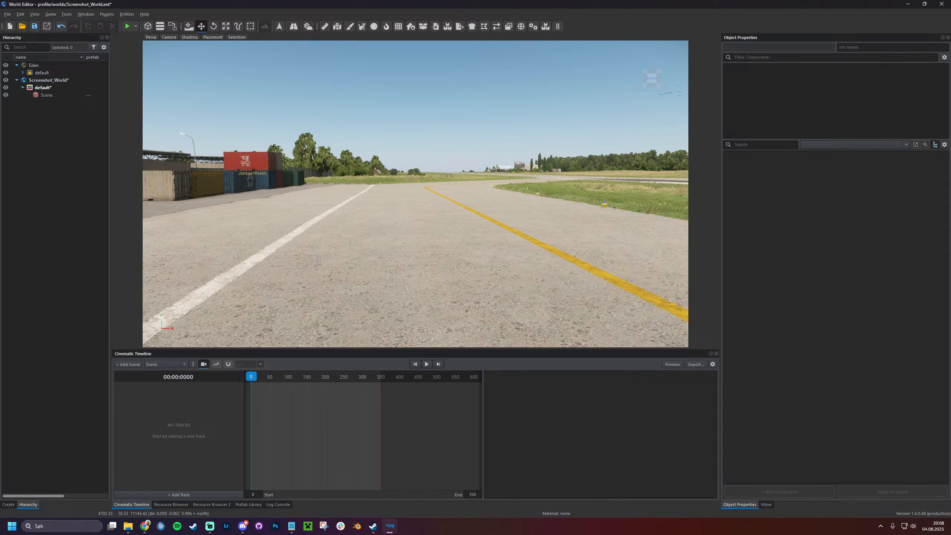
Add a camera track named Camera to the cinematic scene
{"action": "left_click", "coordinate": [190, 495]}
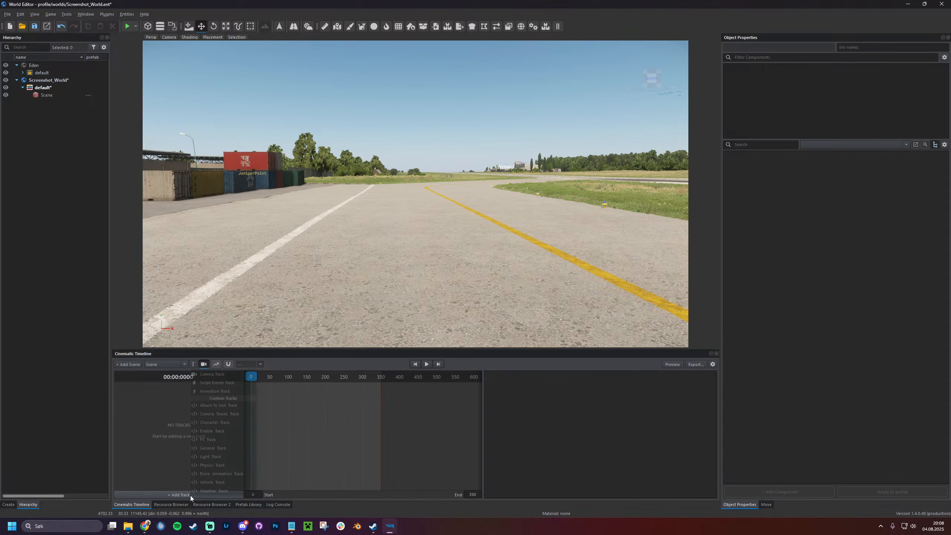
{"action": "left_click", "coordinate": [221, 372]}
{"action": "left_click", "coordinate": [457, 267]}
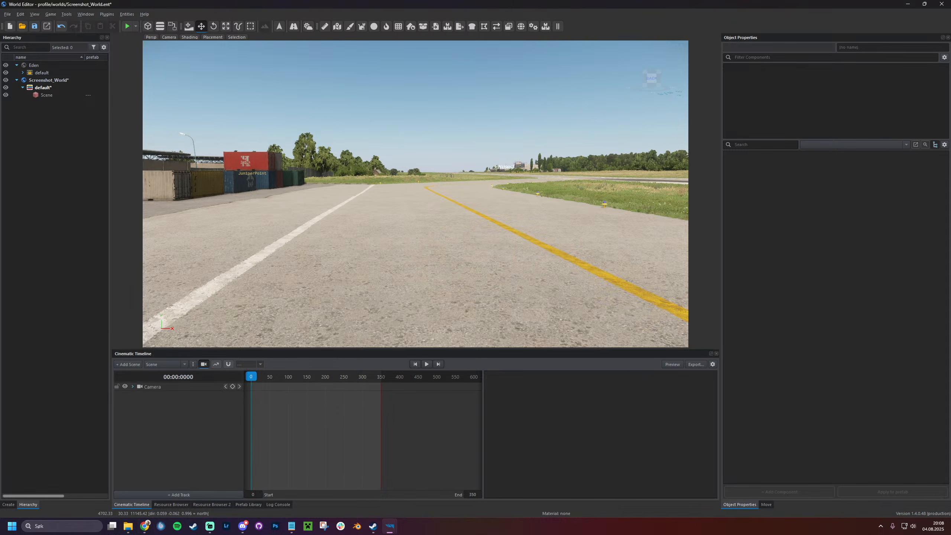
Switch to Chrome to lower the Lofi Beats Essentials playlist's volume, and return to World Editor
{"action": "left_click", "coordinate": [145, 526]}
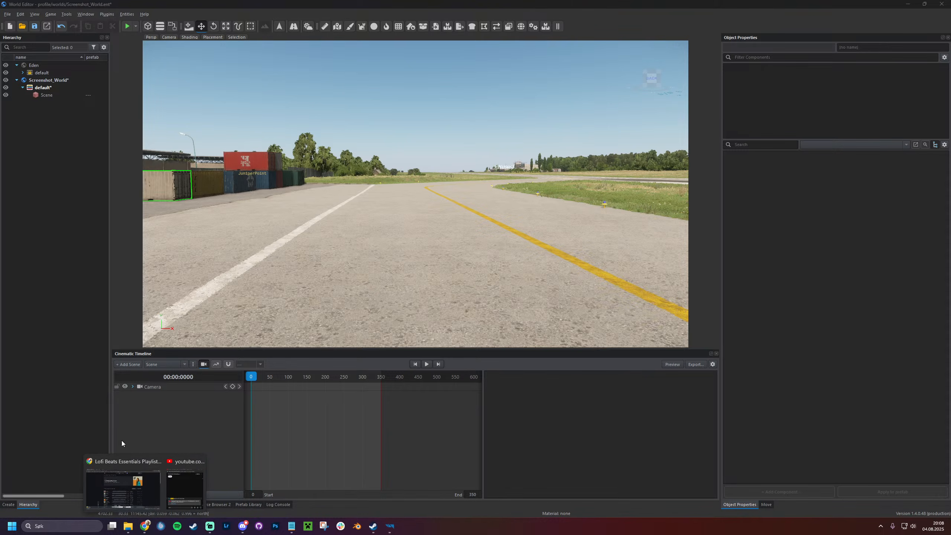
{"action": "left_click", "coordinate": [124, 482]}
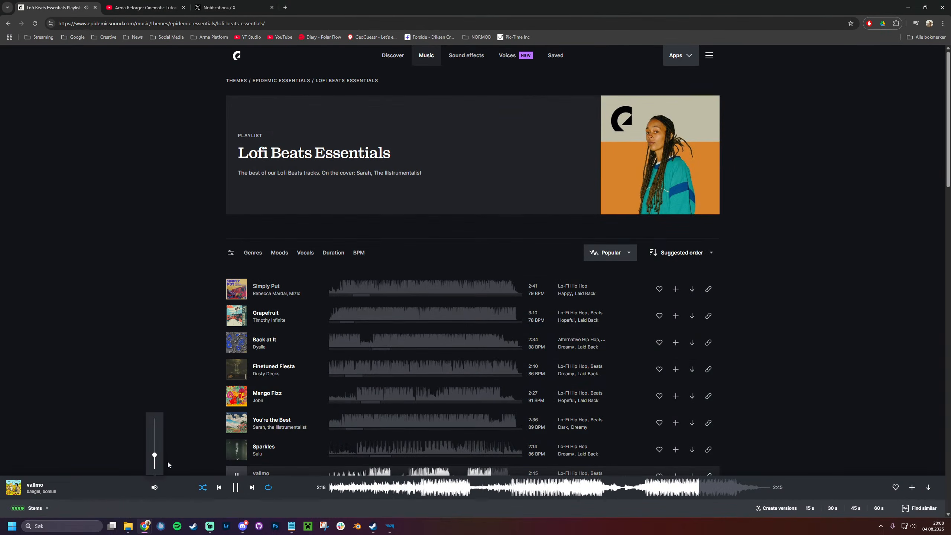
{"action": "left_click_drag", "start_coordinate": [154, 455], "coordinate": [155, 462]}
{"action": "left_click", "coordinate": [908, 7]}
Add a keyframe at frame 0 on the Camera track
{"action": "left_click", "coordinate": [165, 387]}
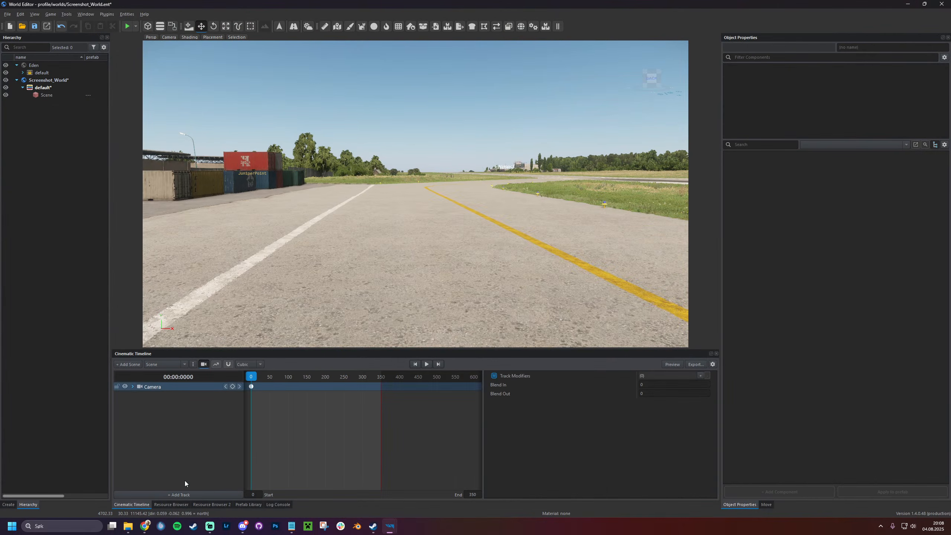
{"action": "left_click", "coordinate": [183, 494]}
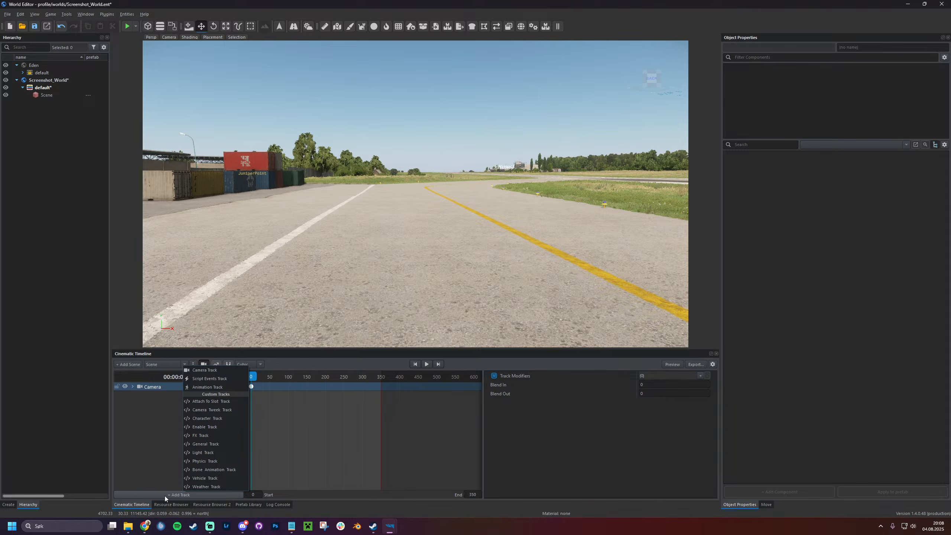
{"action": "left_click", "coordinate": [151, 465]}
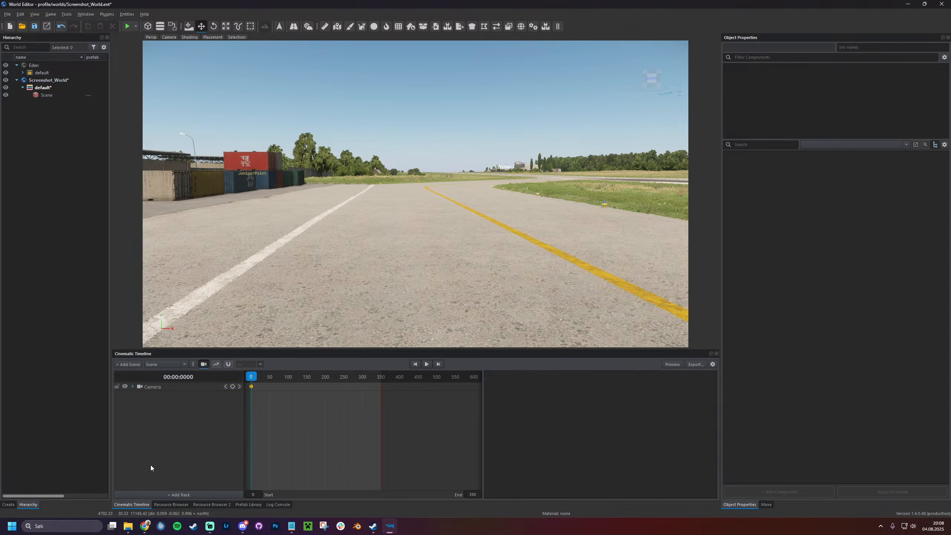
Place a GenericEntity on the tarmac in front of the camera
{"action": "right_click_drag", "start_coordinate": [357, 312], "coordinate": [394, 290]}
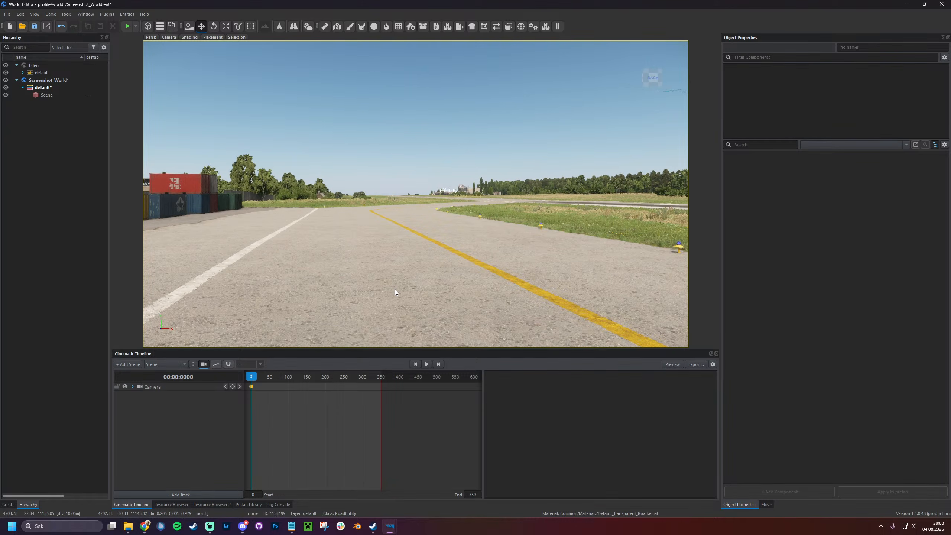
{"action": "left_click", "coordinate": [8, 504]}
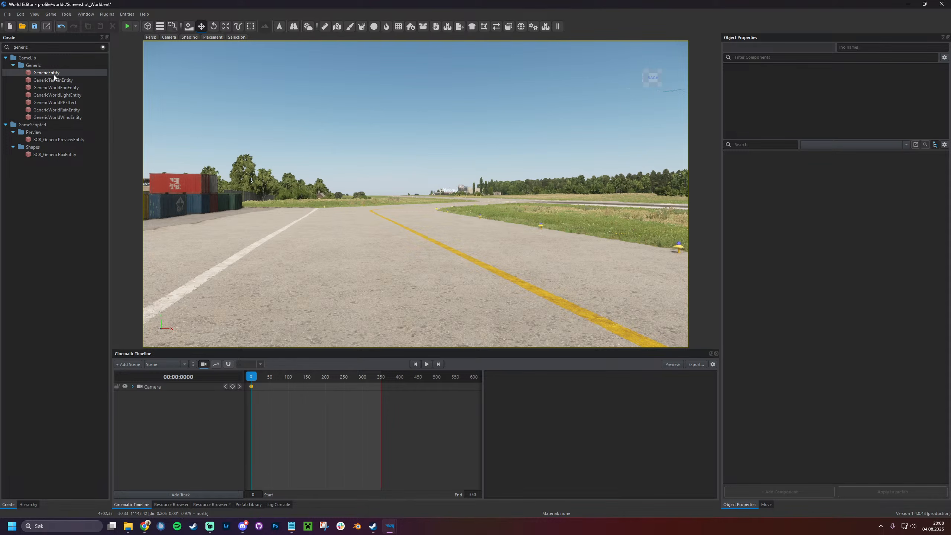
{"action": "left_click_drag", "start_coordinate": [71, 75], "coordinate": [365, 286]}
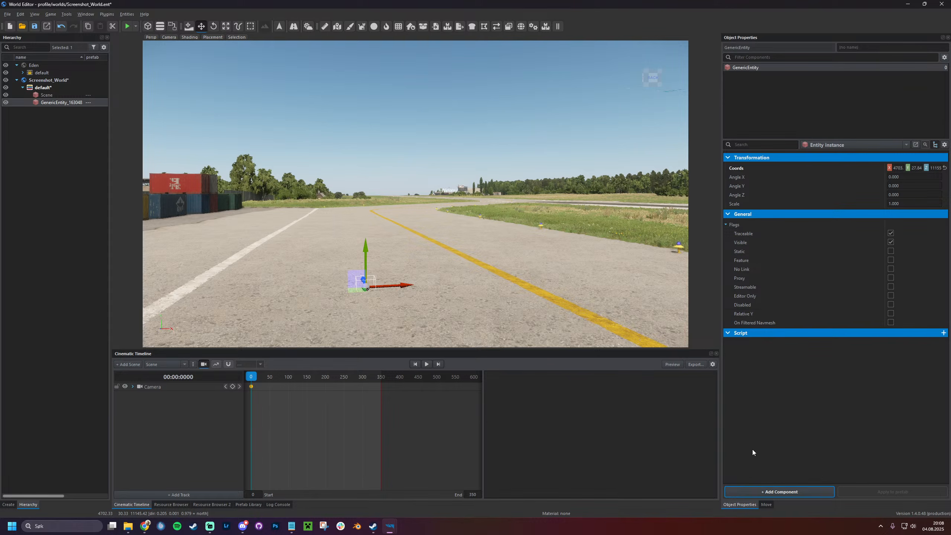
Add a SlotManagerComponent to the generic entity
{"action": "left_click", "coordinate": [784, 491]}
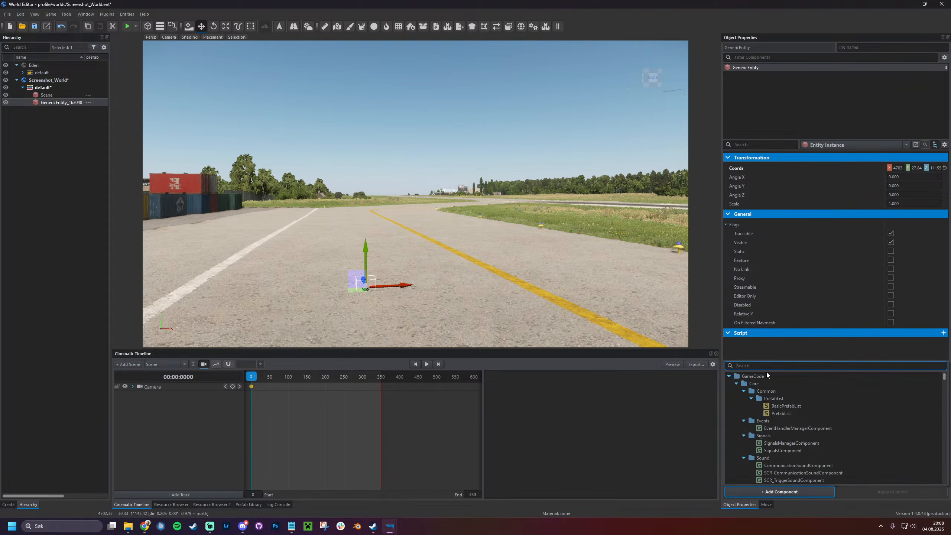
{"action": "type", "text": "slots"}
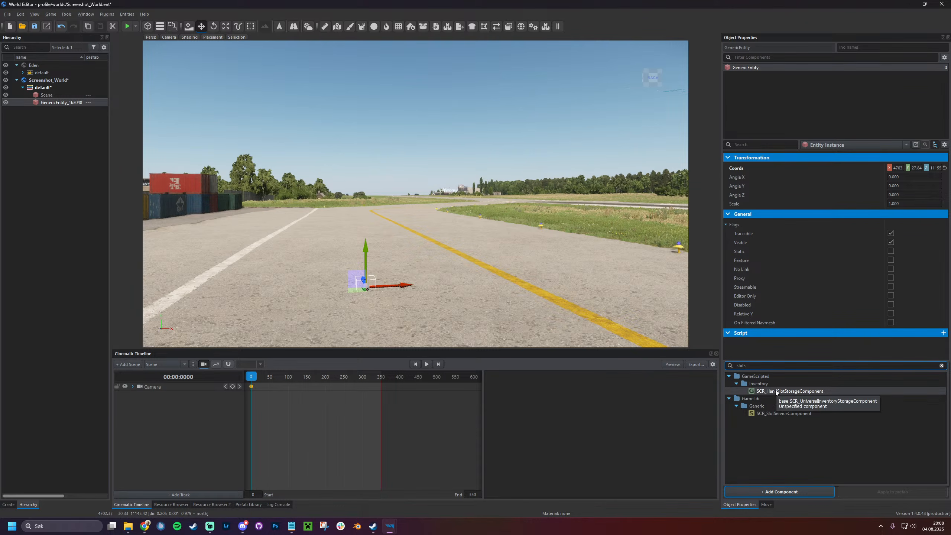
{"action": "key", "text": "BackSpace"}
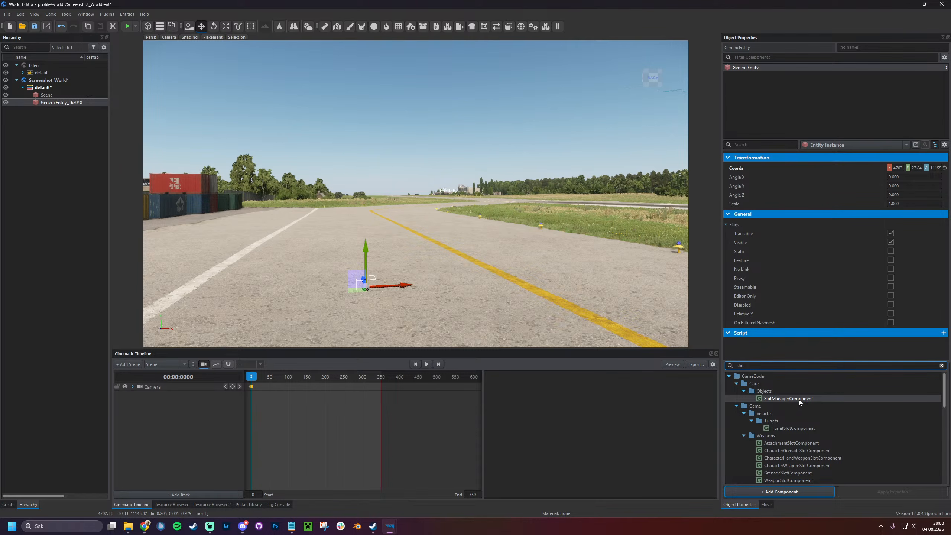
{"action": "double_click", "coordinate": [799, 398]}
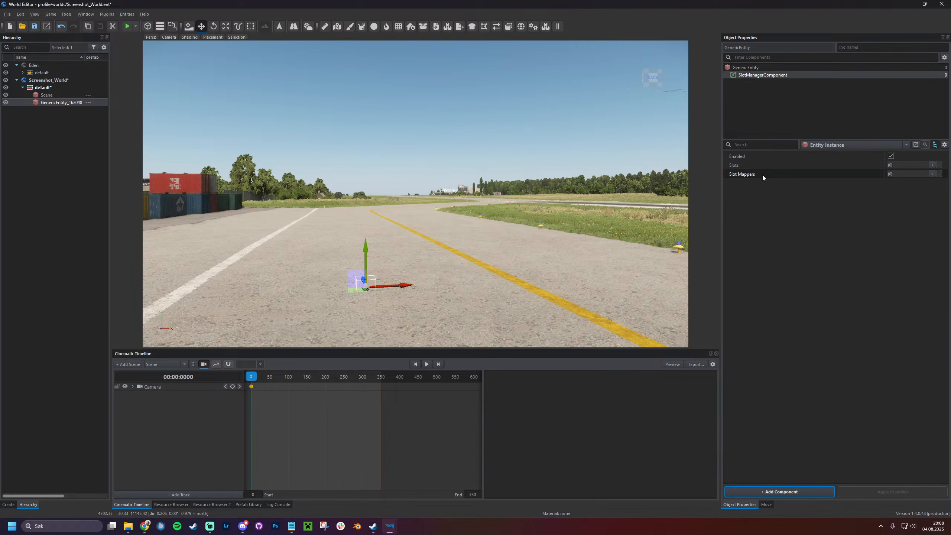
Add an EntitySlotInfo slot named Mover to the generic entity's slot manager and return to the entity's own properties
{"action": "left_click_drag", "start_coordinate": [721, 172], "coordinate": [676, 173]}
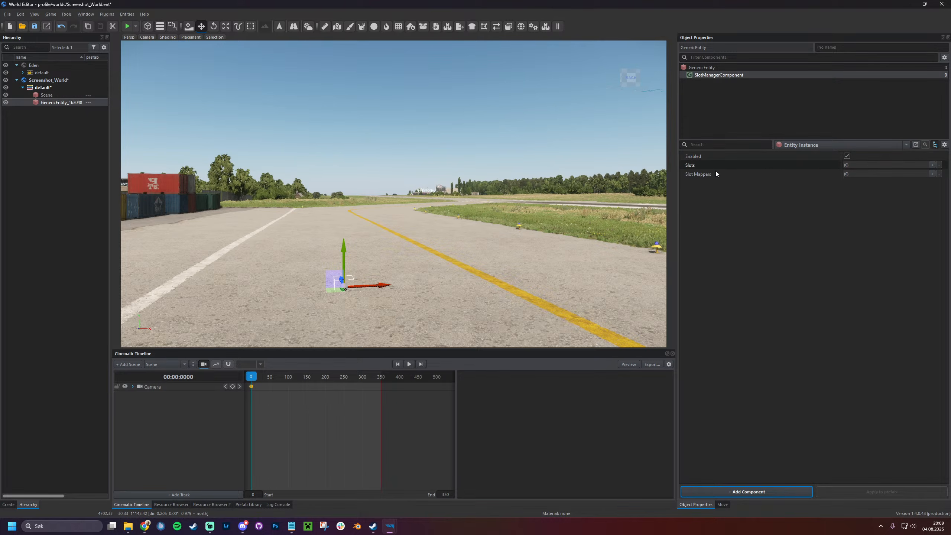
{"action": "left_click", "coordinate": [932, 165]}
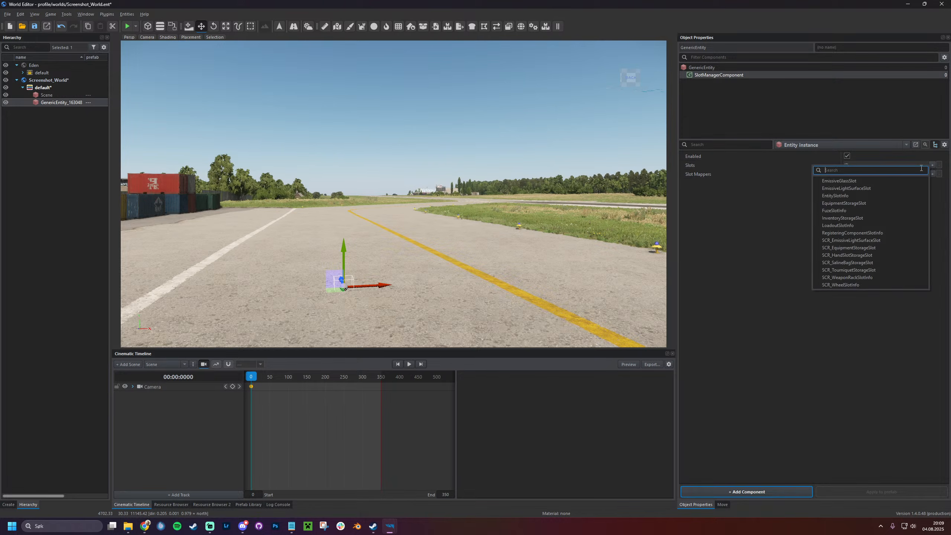
{"action": "left_click", "coordinate": [849, 196]}
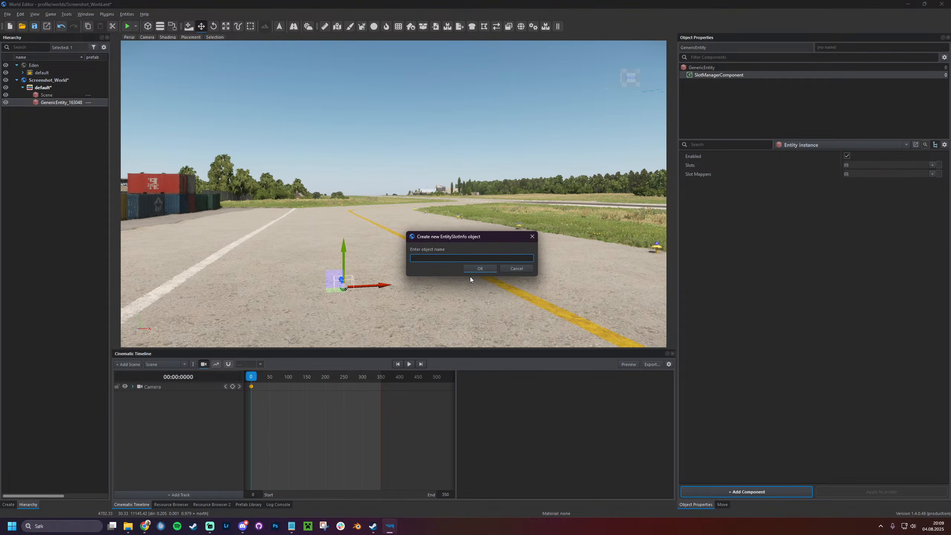
{"action": "type", "text": "Mover"}
{"action": "key", "text": "Return"}
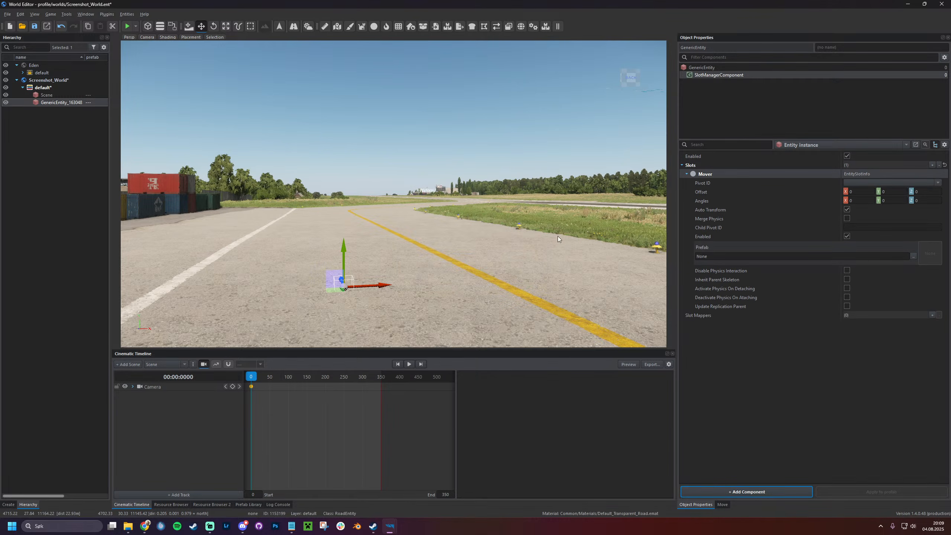
{"action": "left_click", "coordinate": [685, 173]}
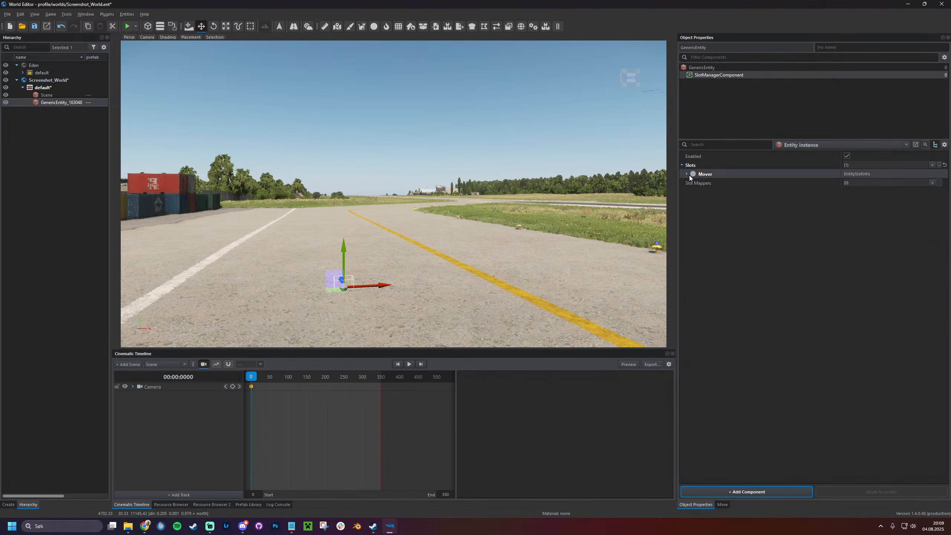
{"action": "left_click", "coordinate": [687, 173]}
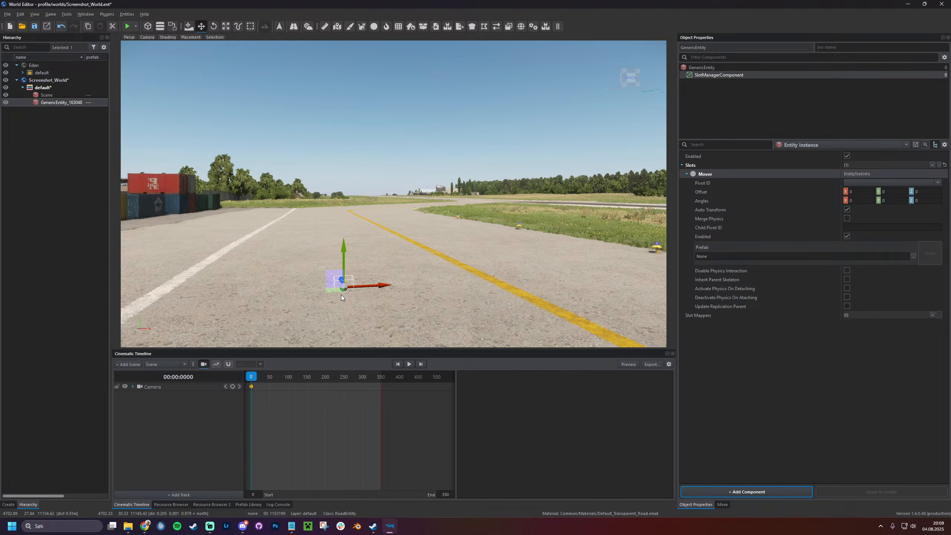
{"action": "left_click", "coordinate": [718, 68]}
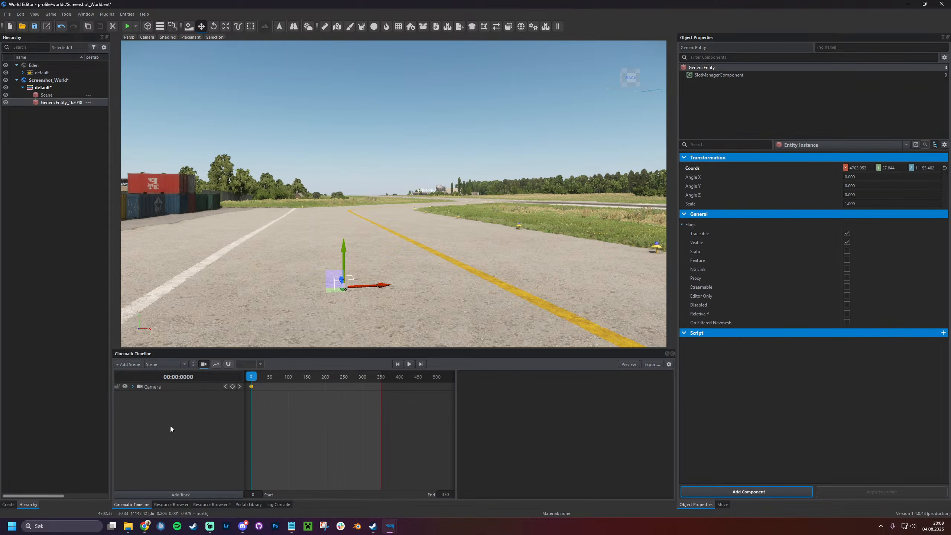
Add a General Track named Mover to the cinematic scene
{"action": "left_click", "coordinate": [280, 279]}
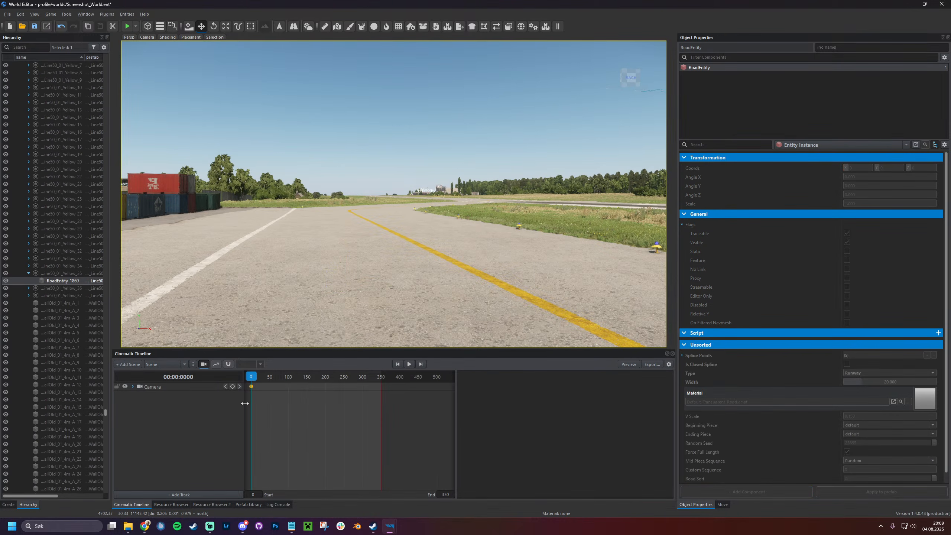
{"action": "left_click", "coordinate": [184, 495]}
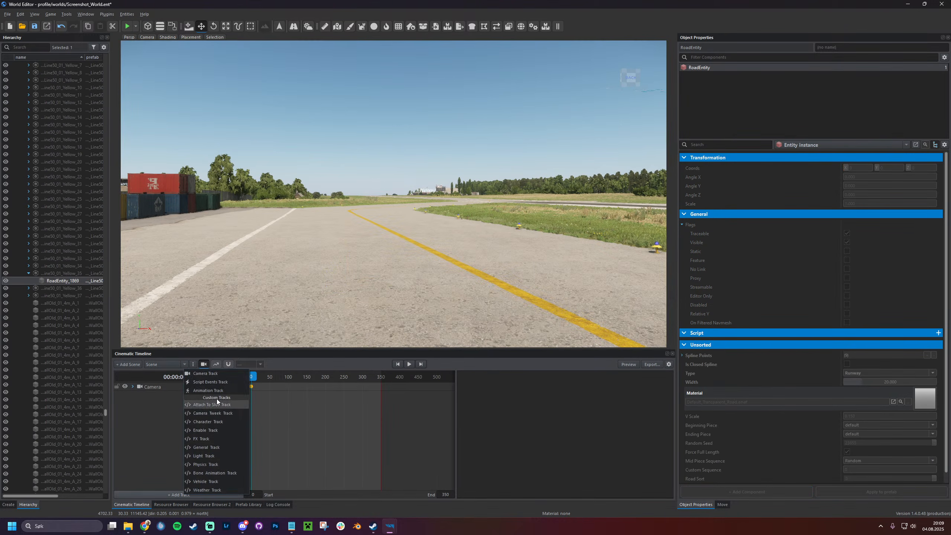
{"action": "left_click", "coordinate": [211, 449]}
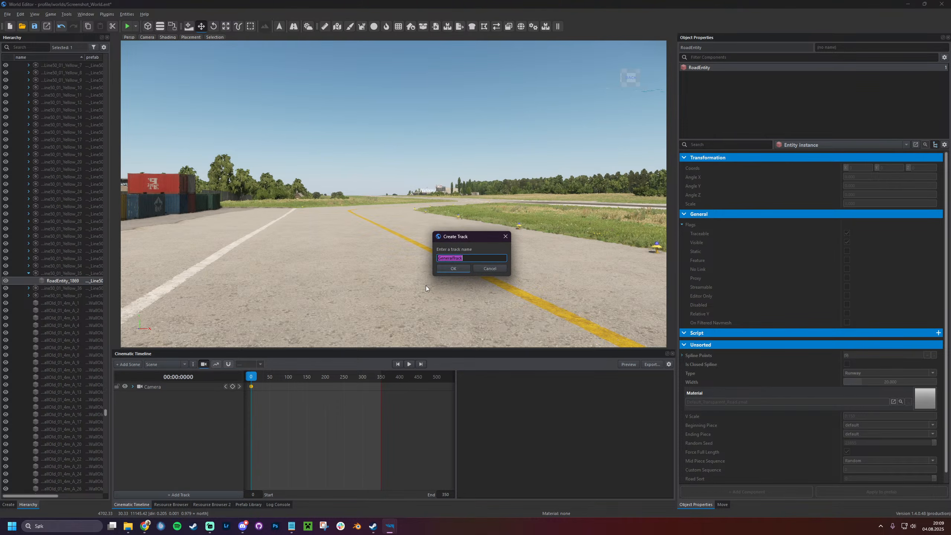
{"action": "type", "text": "Mover"}
{"action": "left_click", "coordinate": [470, 265]}
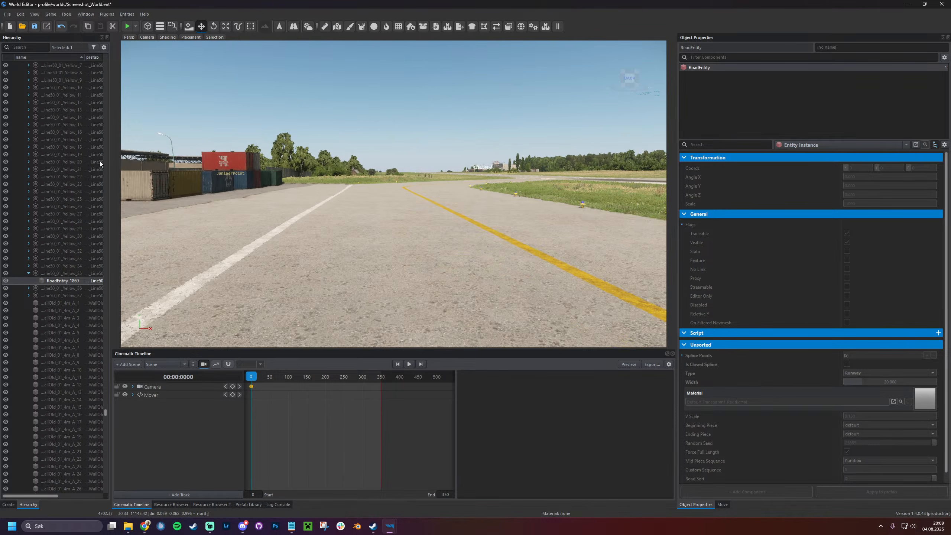
Rename the generic entity in the Screenshot_World hierarchy as Mover
{"action": "scroll", "coordinate": [100, 163], "scroll_direction": "up", "scroll_amount": 2}
{"action": "left_click_drag", "start_coordinate": [106, 414], "coordinate": [88, 58]}
{"action": "left_click", "coordinate": [21, 72]}
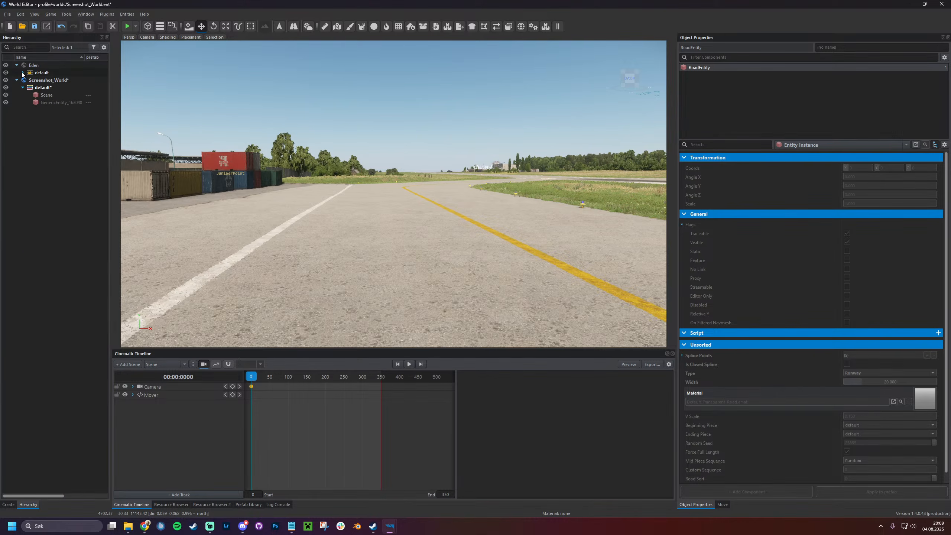
{"action": "left_click", "coordinate": [49, 103]}
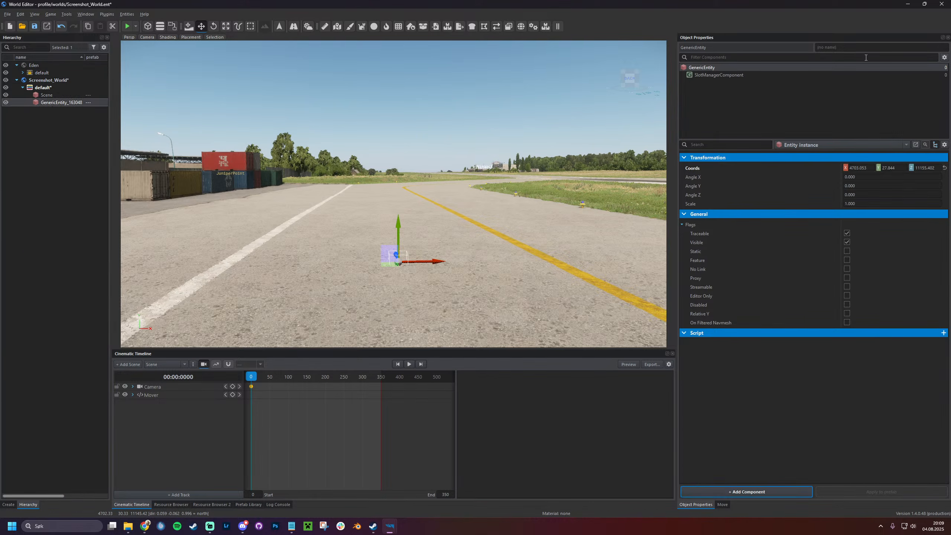
{"action": "left_click", "coordinate": [856, 48]}
{"action": "type", "text": "Mover"}
{"action": "key", "text": "Return"}
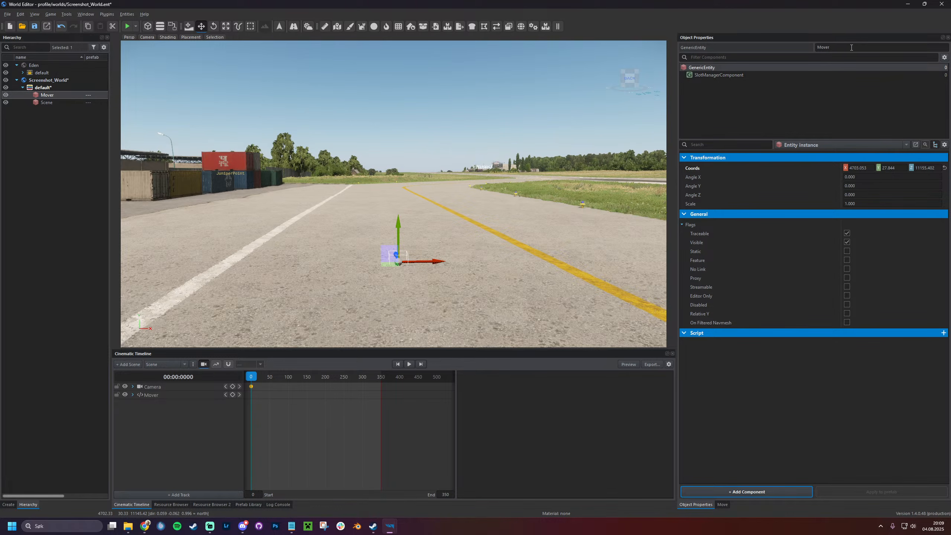
Key the Mover track's position at frame 0 with the entity's coordinates, X 4703.0532, Y 27.844, Z 11155.4023, and save the world
{"action": "left_click", "coordinate": [179, 396]}
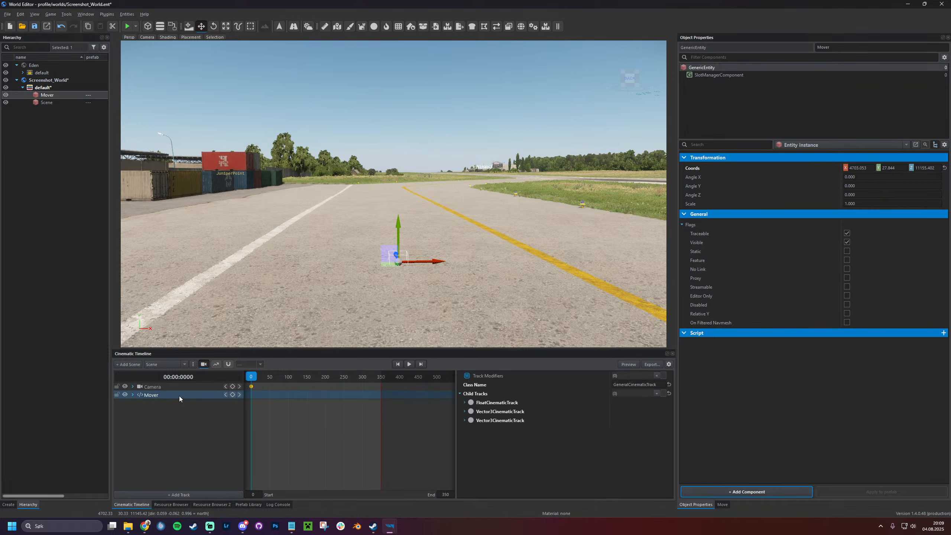
{"action": "double_click", "coordinate": [156, 395]}
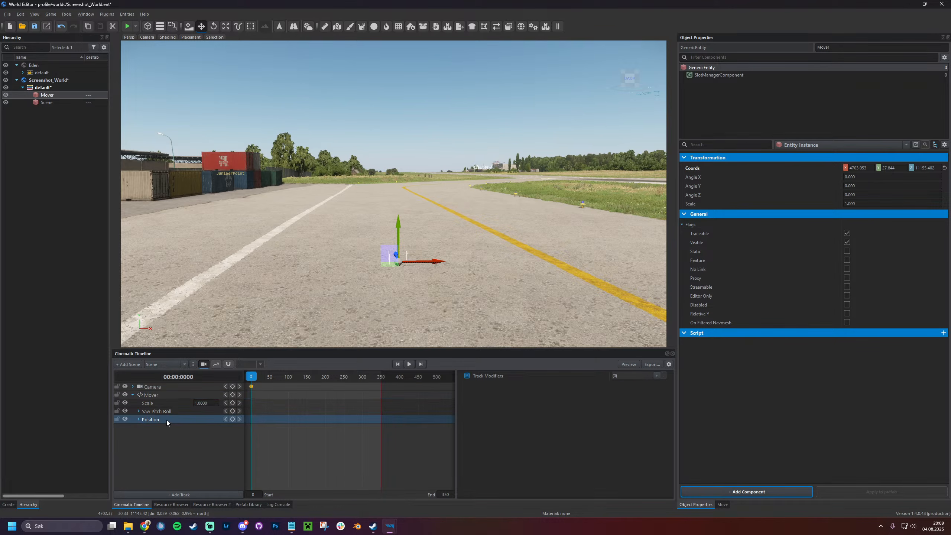
{"action": "double_click", "coordinate": [166, 419]}
{"action": "left_click", "coordinate": [173, 395]}
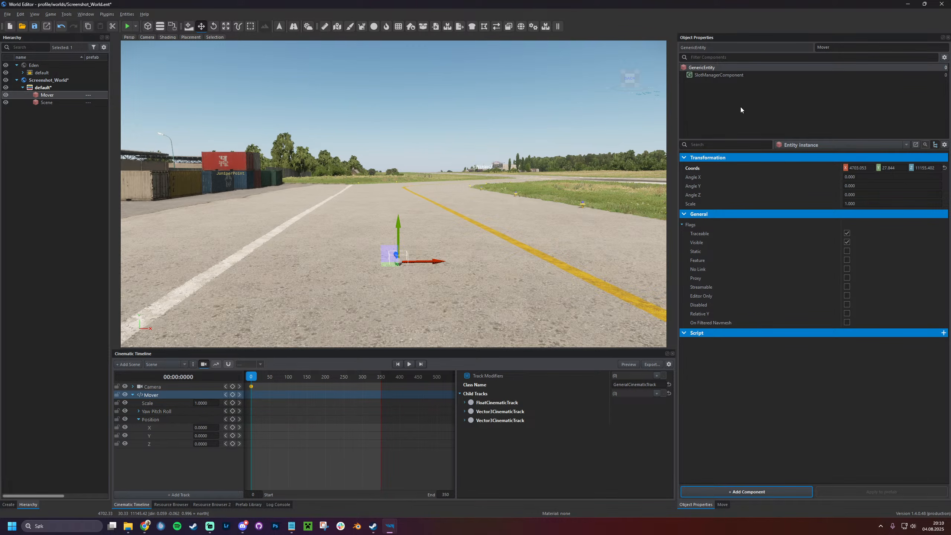
{"action": "left_click", "coordinate": [870, 168]}
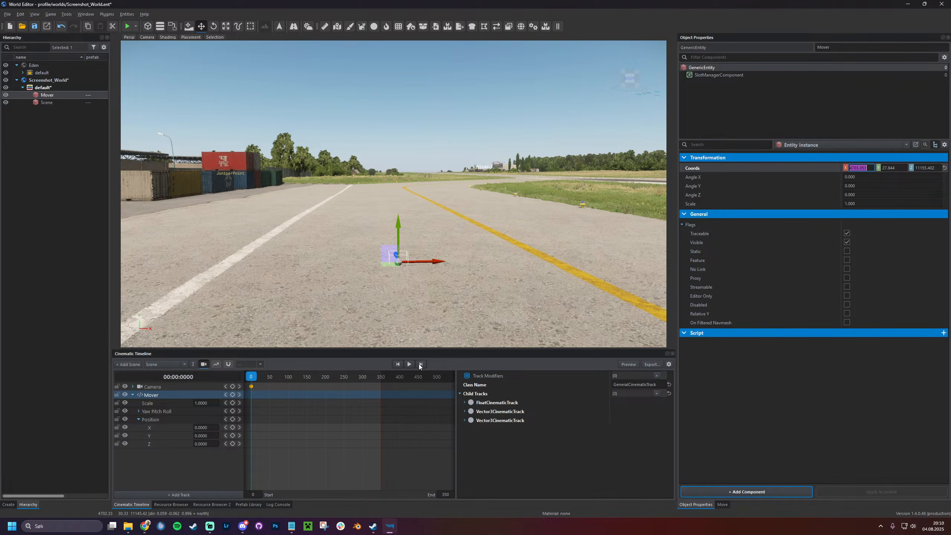
{"action": "left_click", "coordinate": [901, 168]}
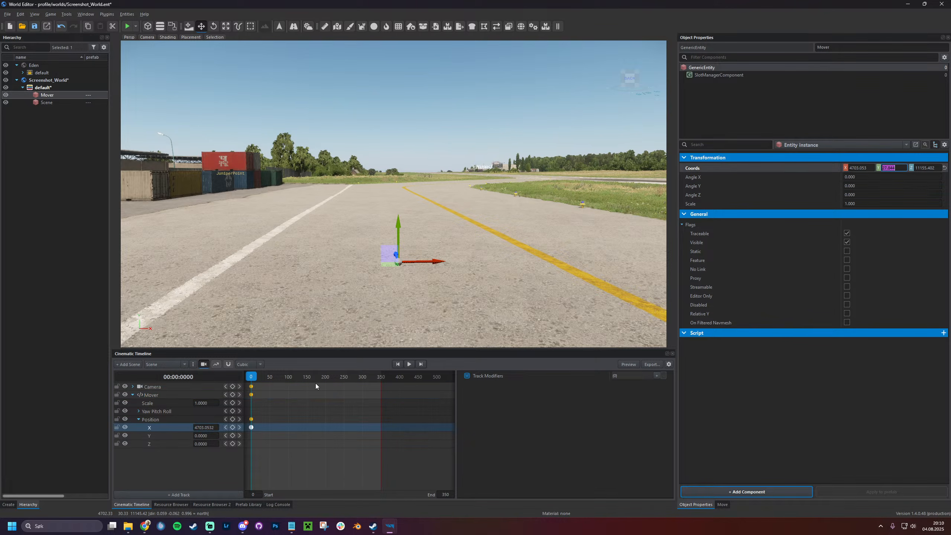
{"action": "left_click", "coordinate": [213, 436]}
{"action": "type", "text": "27.844"}
{"action": "left_click", "coordinate": [931, 168]}
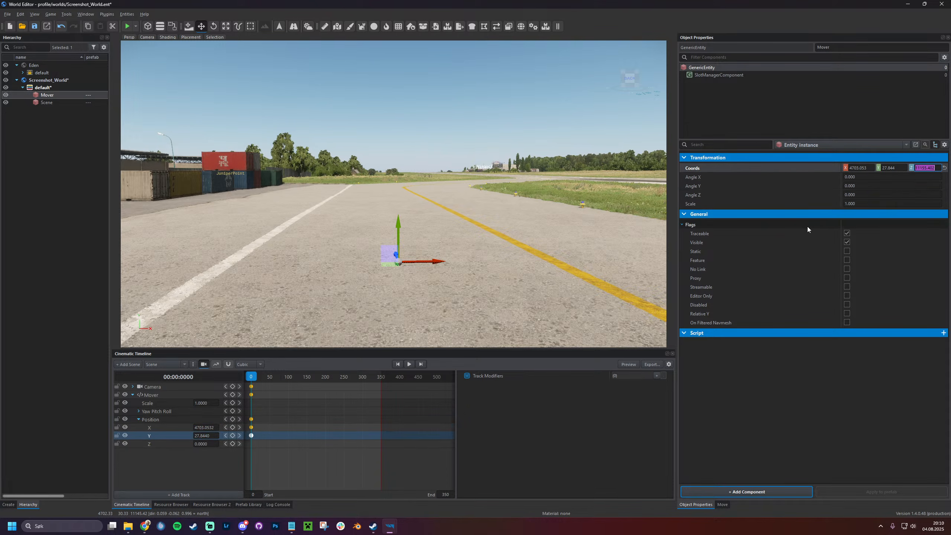
{"action": "left_click", "coordinate": [210, 444]}
{"action": "left_click", "coordinate": [209, 458]}
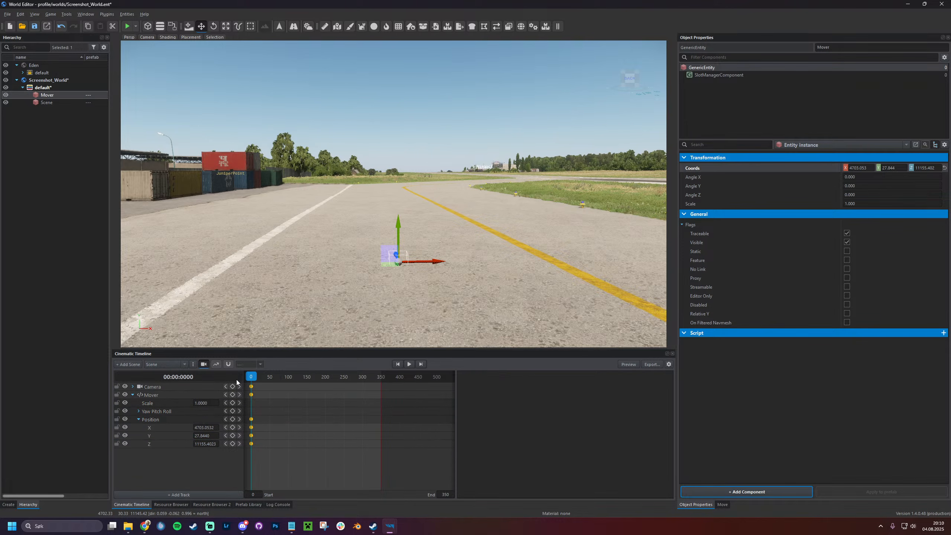
{"action": "key", "text": "ctrl+s"}
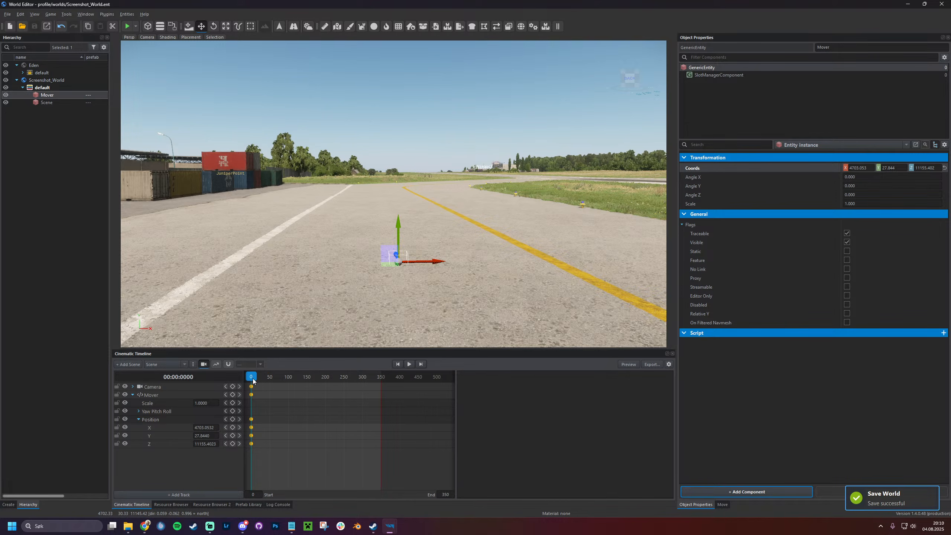
Place the UH1H.et helicopter prefab on the tarmac beyond the yellow line
{"action": "left_click", "coordinate": [172, 505]}
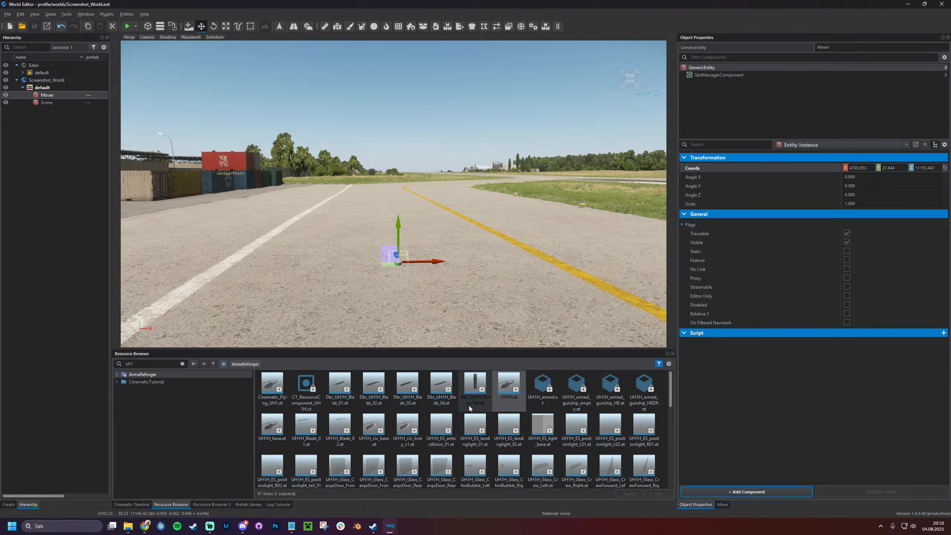
{"action": "left_click_drag", "start_coordinate": [509, 387], "coordinate": [561, 244]}
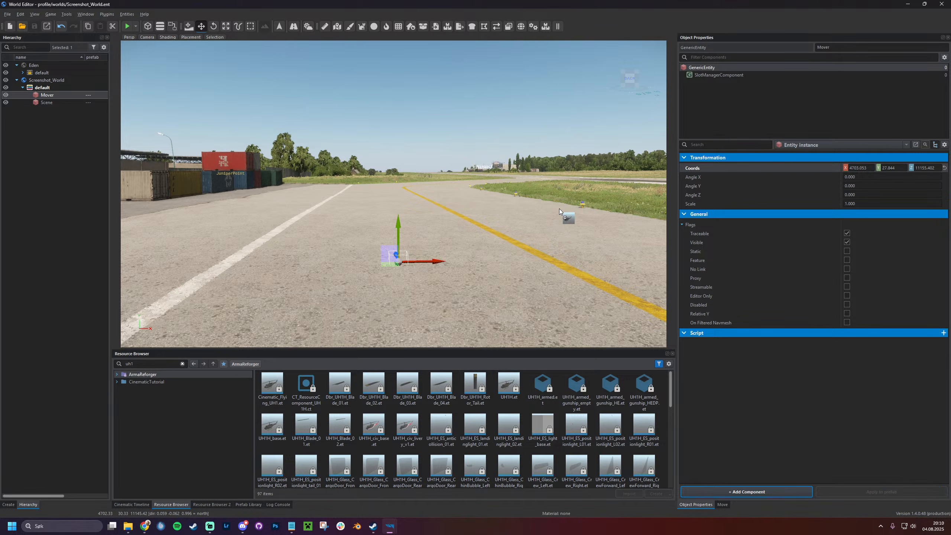
{"action": "left_click_drag", "start_coordinate": [544, 210], "coordinate": [541, 212]}
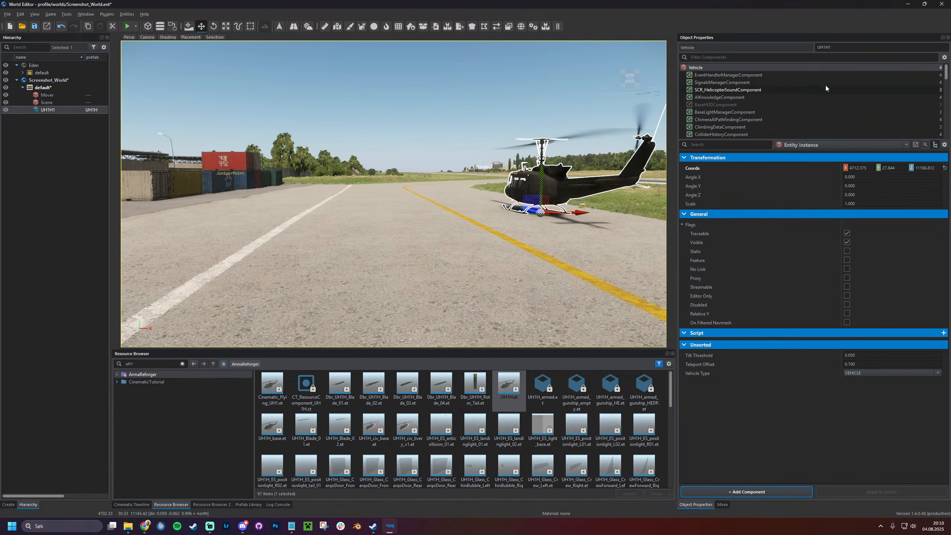
Add an Attach To Slot Track named Mover_UH1Attach to the cinematic scene
{"action": "left_click", "coordinate": [834, 47]}
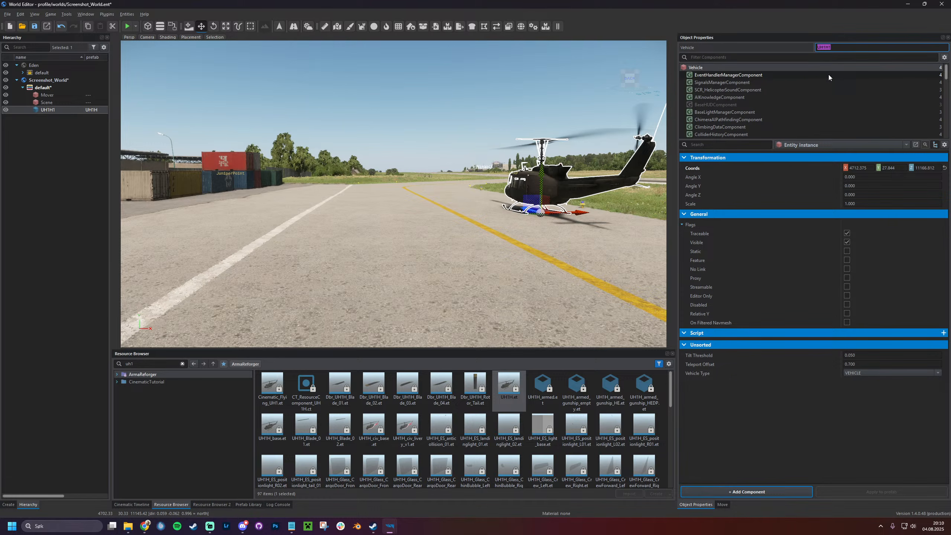
{"action": "left_click", "coordinate": [561, 260]}
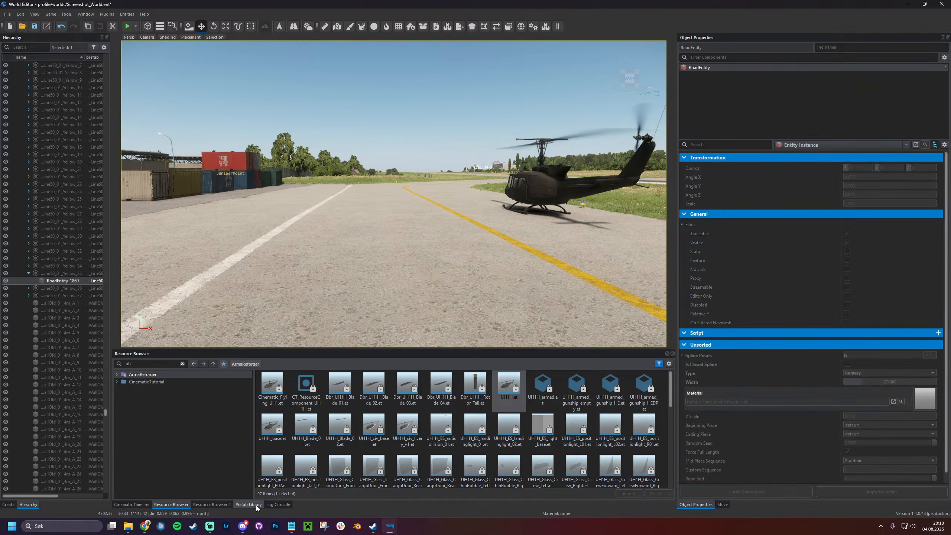
{"action": "left_click", "coordinate": [139, 504]}
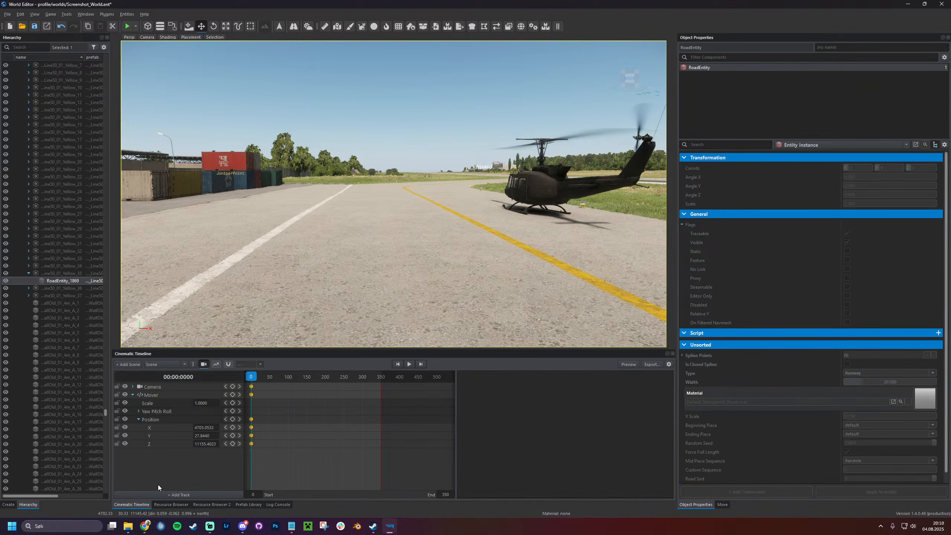
{"action": "left_click", "coordinate": [176, 396]}
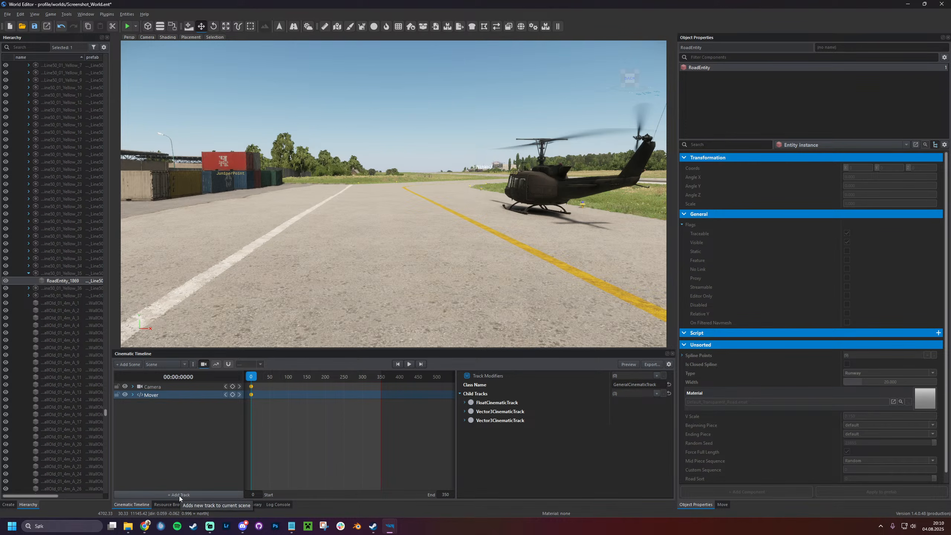
{"action": "left_click", "coordinate": [547, 188]}
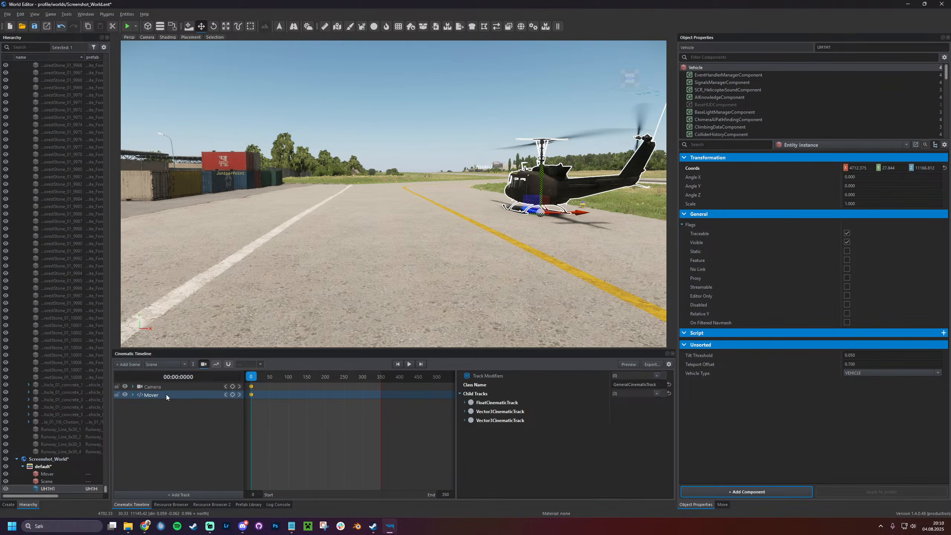
{"action": "left_click", "coordinate": [171, 495]}
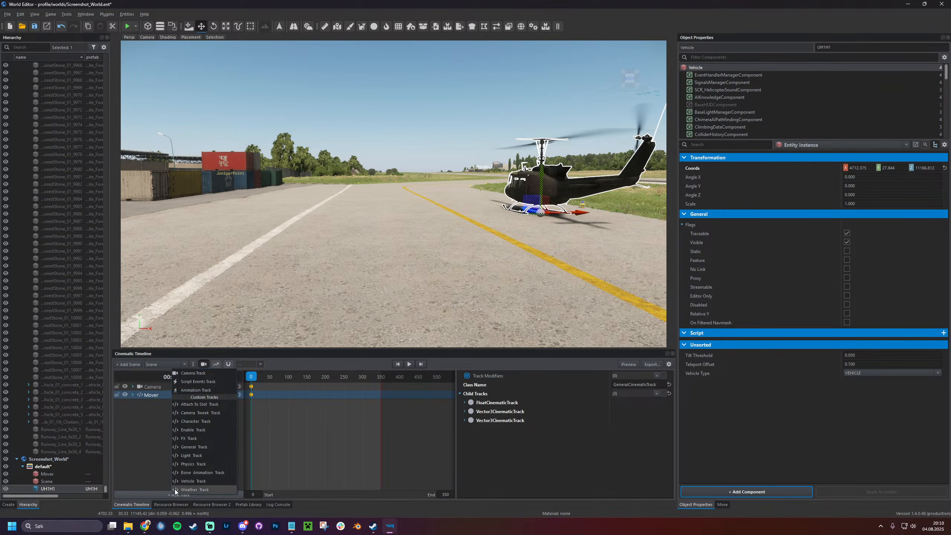
{"action": "left_click", "coordinate": [214, 404]}
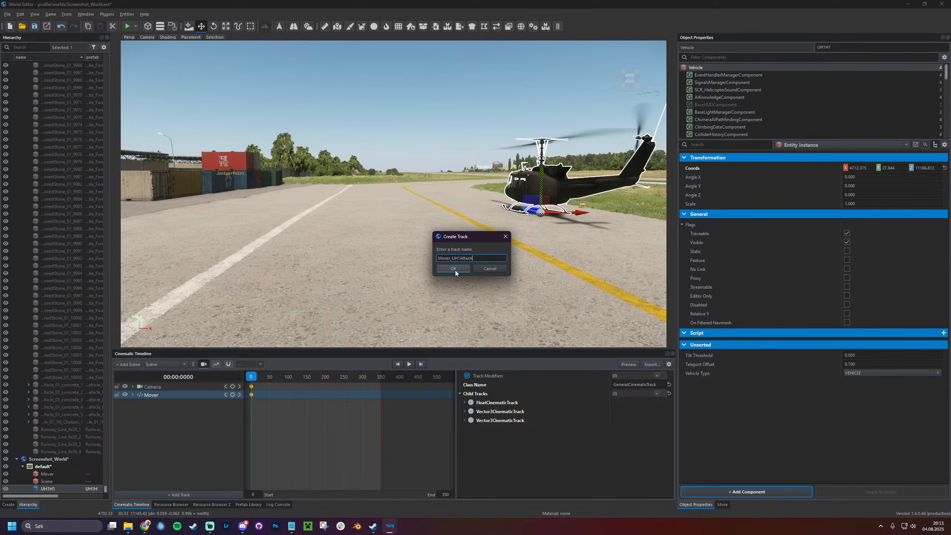
{"action": "left_click", "coordinate": [453, 268]}
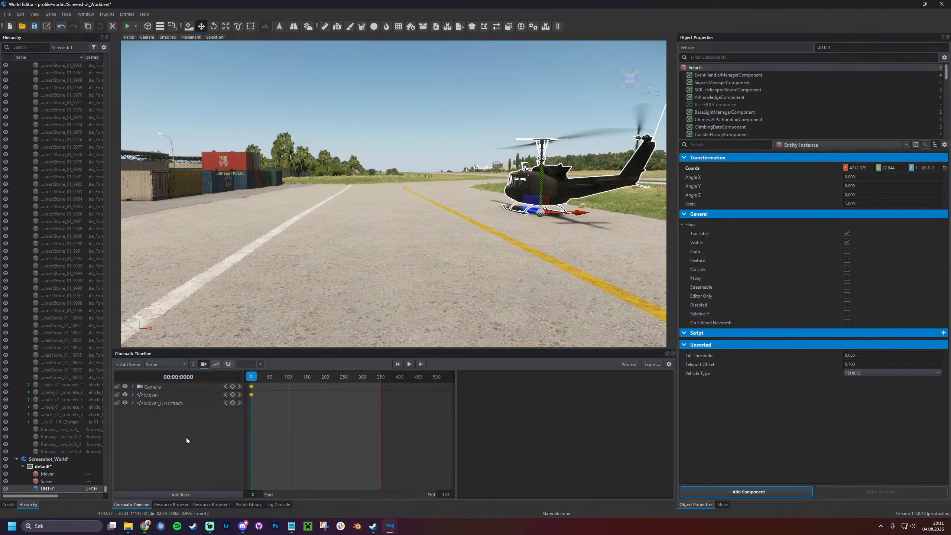
Set Entity To Attach on the Mover_UH1Attach track to the helicopter's entity name, UH1H1, at frame 0
{"action": "double_click", "coordinate": [174, 403]}
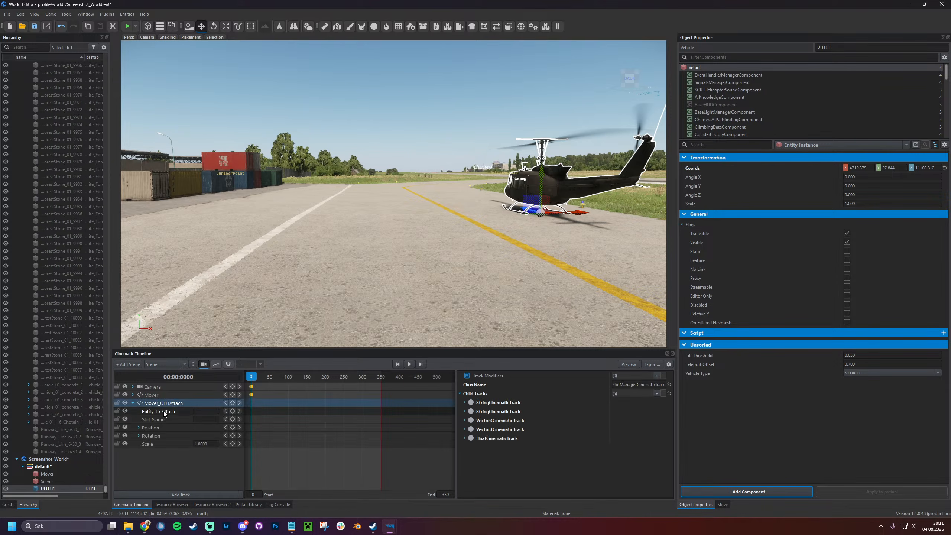
{"action": "left_click", "coordinate": [153, 411]}
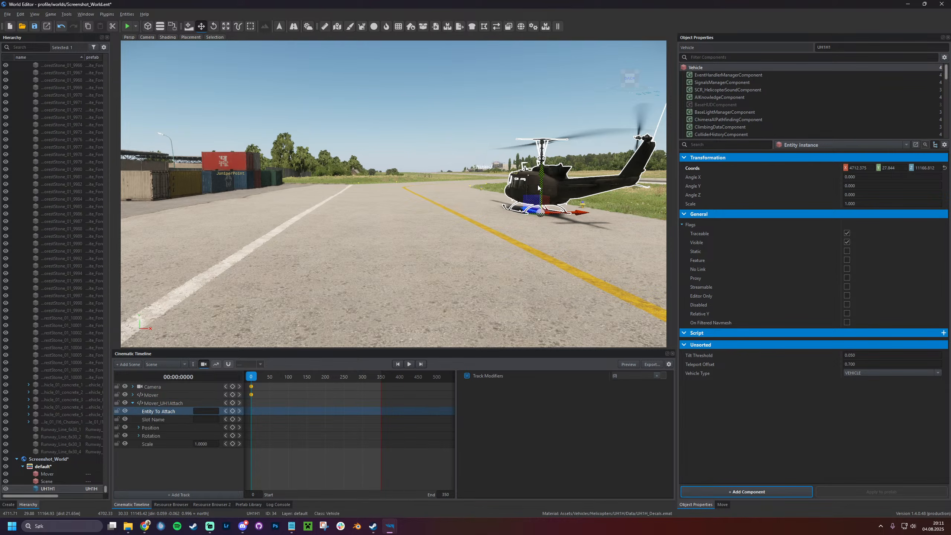
{"action": "left_click", "coordinate": [855, 46]}
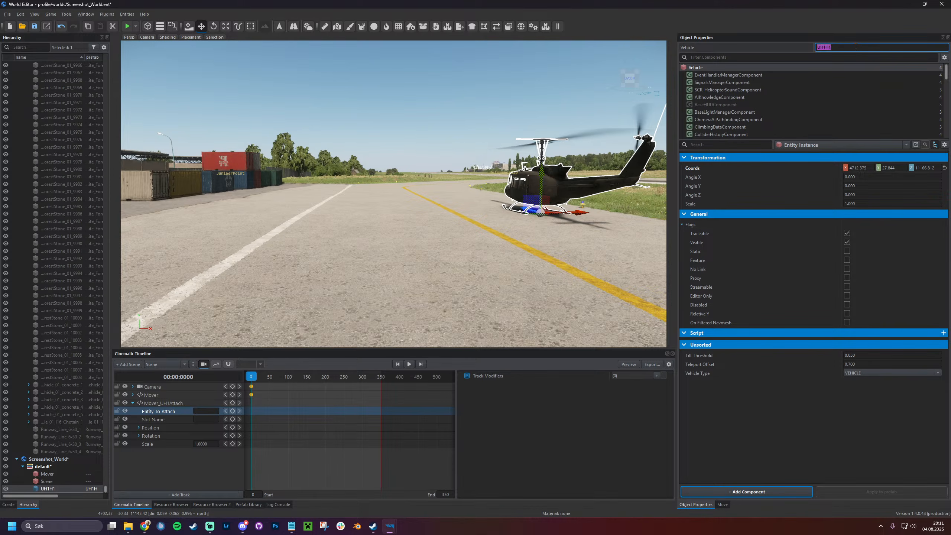
{"action": "left_click", "coordinate": [212, 410]}
{"action": "type", "text": "UH1H1"}
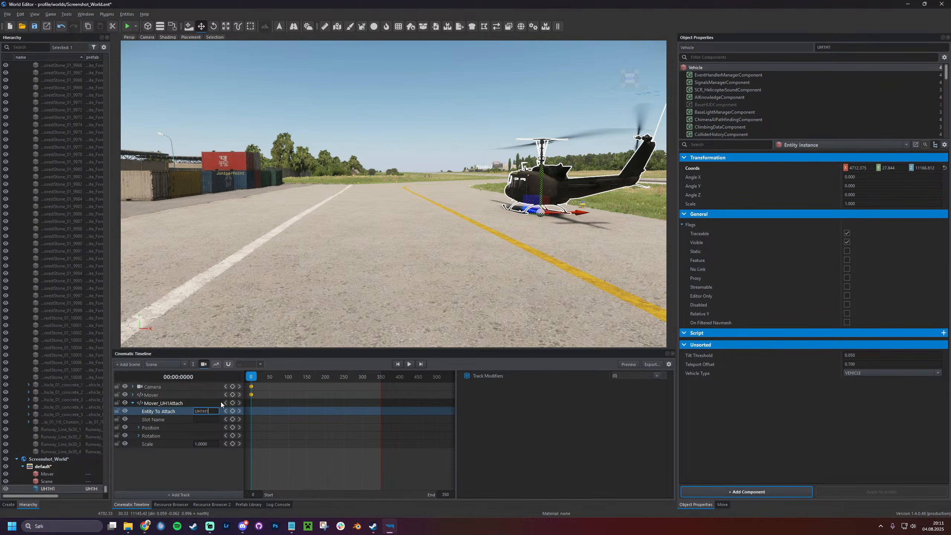
Set Slot Name on the Mover_UH1Attach track to Mover, matching the Mover entity's slot, and check the attached helicopter from the side
{"action": "left_click", "coordinate": [180, 420]}
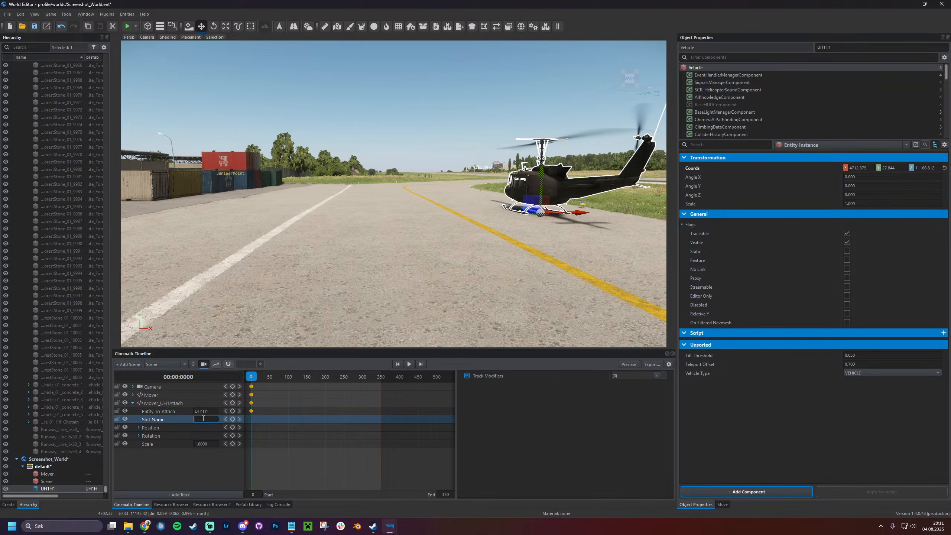
{"action": "left_click", "coordinate": [47, 474]}
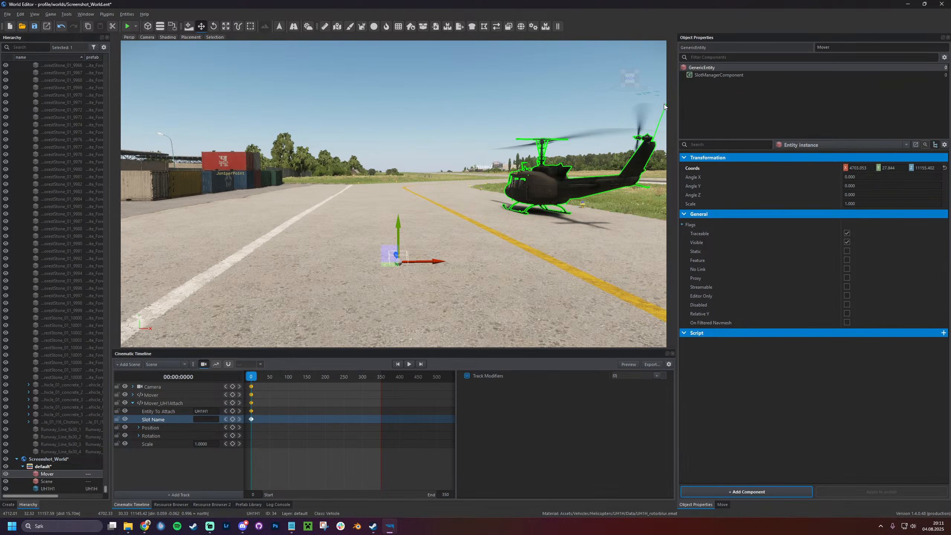
{"action": "left_click", "coordinate": [724, 74]}
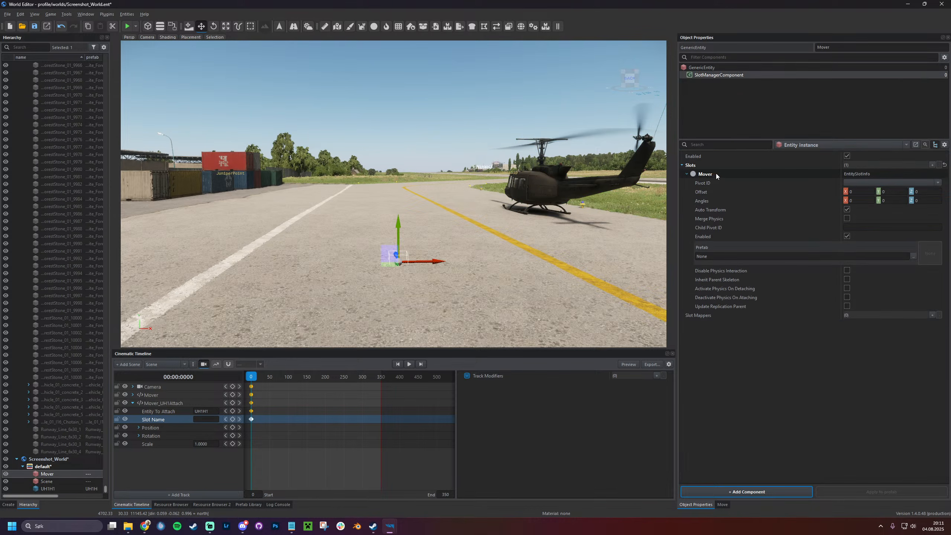
{"action": "left_click", "coordinate": [52, 490]}
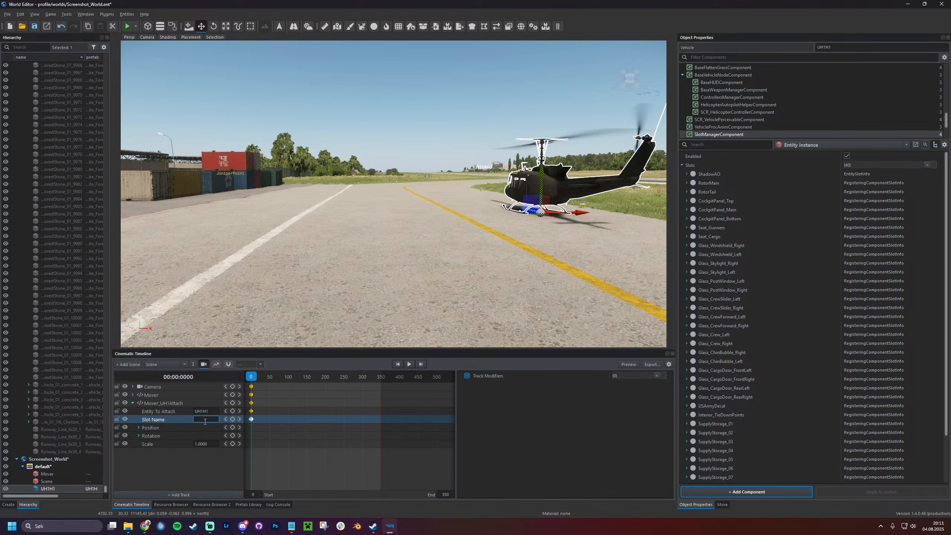
{"action": "key", "text": "Return"}
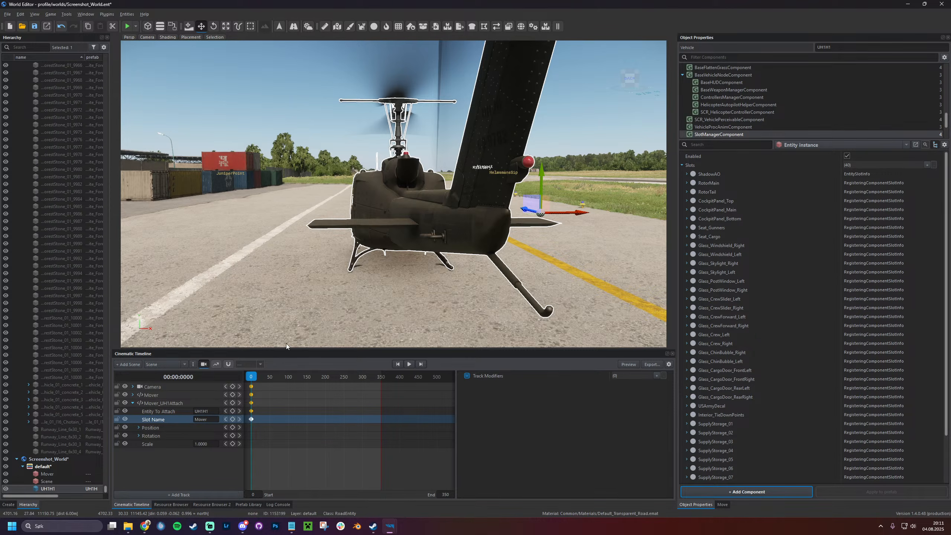
{"action": "key", "text": "a"}
{"action": "right_click_drag", "start_coordinate": [288, 306], "coordinate": [360, 307]}
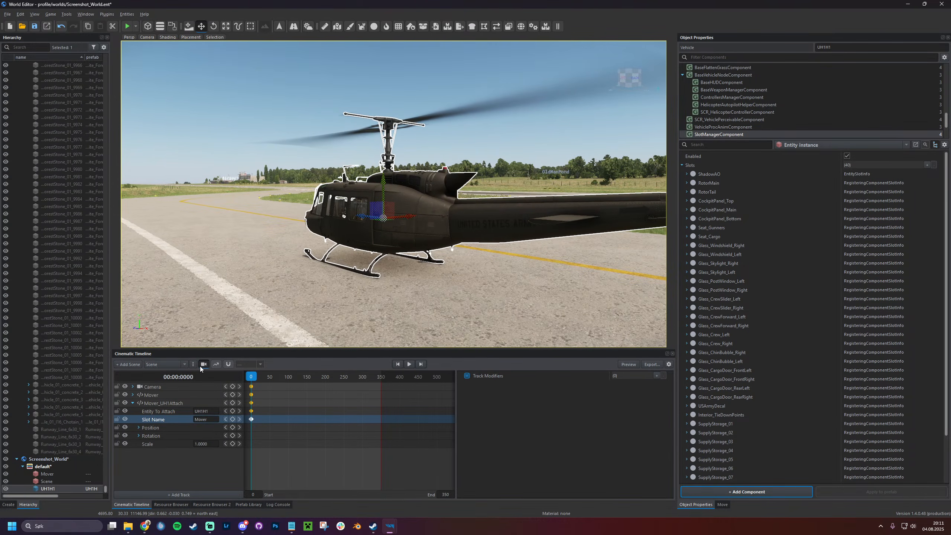
{"action": "left_click", "coordinate": [202, 365]}
{"action": "left_click", "coordinate": [408, 363]}
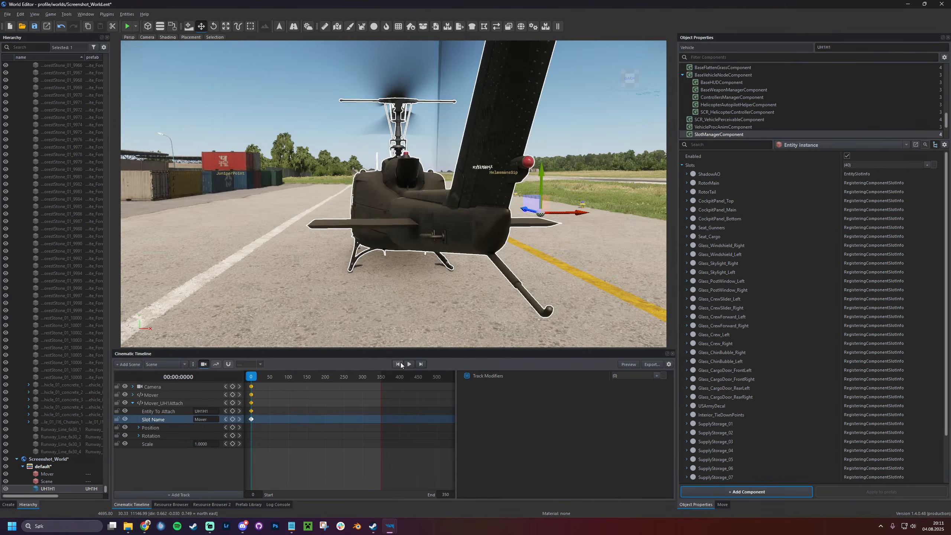
Key the attach track at frame 0 with position about X 3.43, Y 1.9, Z 1.73 and rotation about X -0.96, Y -9.12, Z 1
{"action": "left_click", "coordinate": [189, 428]}
{"action": "double_click", "coordinate": [189, 429]}
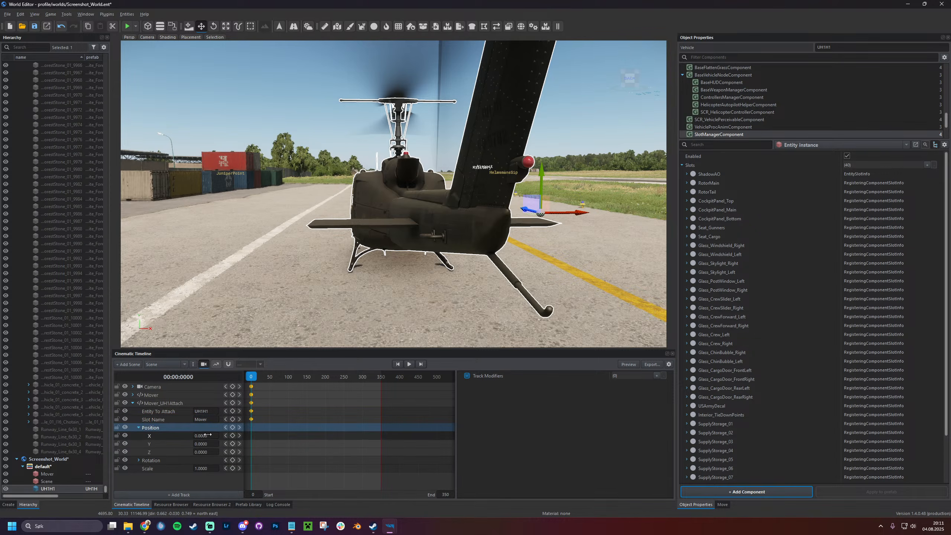
{"action": "left_click_drag", "start_coordinate": [207, 435], "coordinate": [327, 427]}
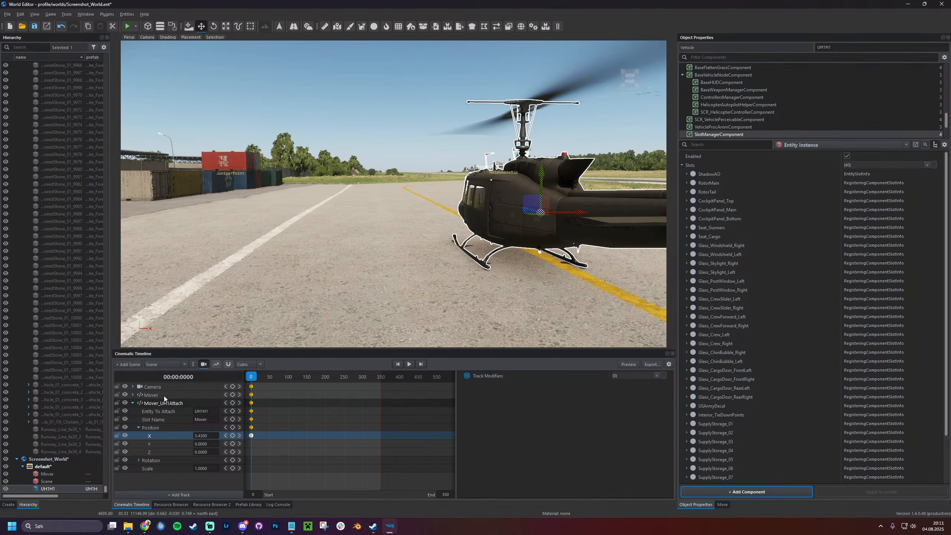
{"action": "left_click_drag", "start_coordinate": [197, 444], "coordinate": [837, 507]}
{"action": "left_click", "coordinate": [192, 461]}
{"action": "double_click", "coordinate": [192, 462]}
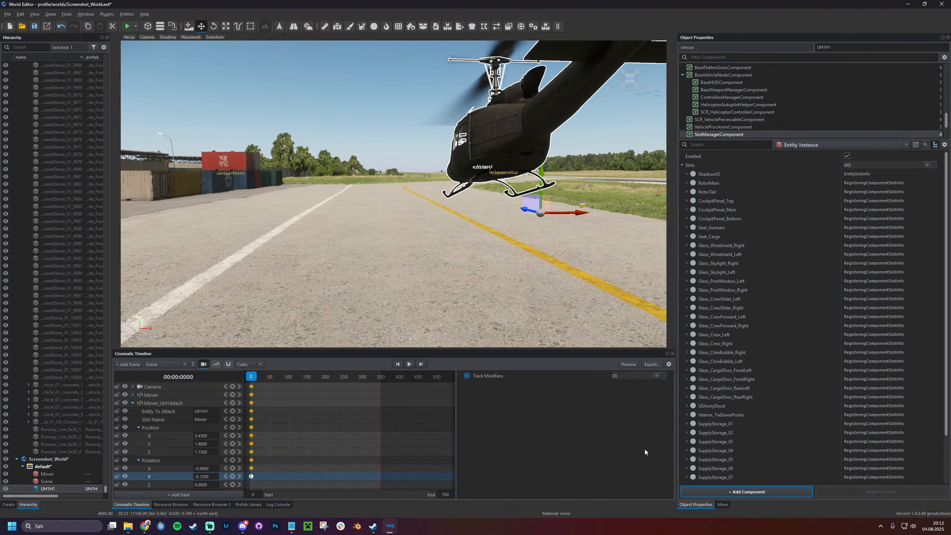
{"action": "scroll", "coordinate": [210, 475], "scroll_direction": "down", "scroll_amount": 1}
{"action": "left_click_drag", "start_coordinate": [206, 469], "coordinate": [247, 467]}
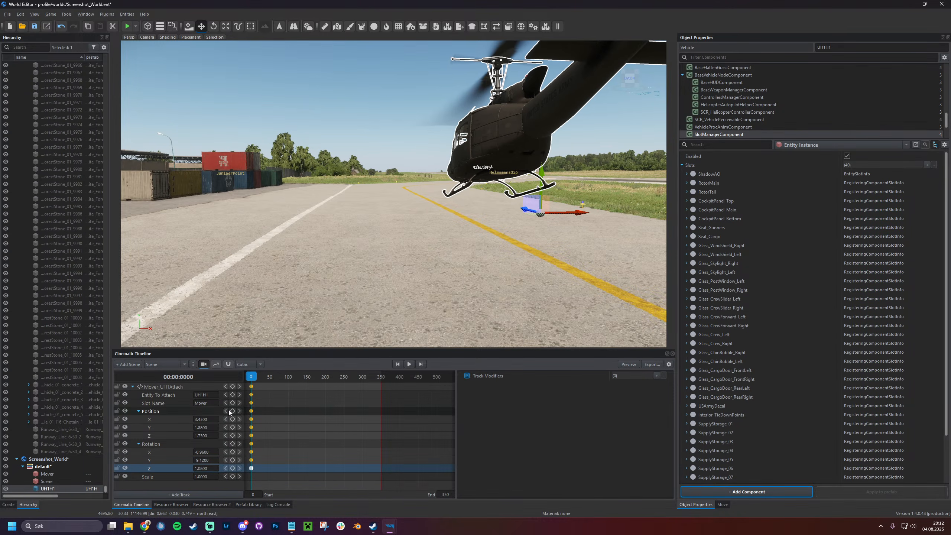
{"action": "double_click", "coordinate": [182, 387]}
Frame the hovering helicopter from a low front angle on the tarmac and key the Camera track at frame 0 with this view
{"action": "scroll", "coordinate": [295, 296], "scroll_direction": "up", "scroll_amount": 3}
{"action": "key", "text": "a"}
{"action": "right_click_drag", "start_coordinate": [296, 296], "coordinate": [523, 278]}
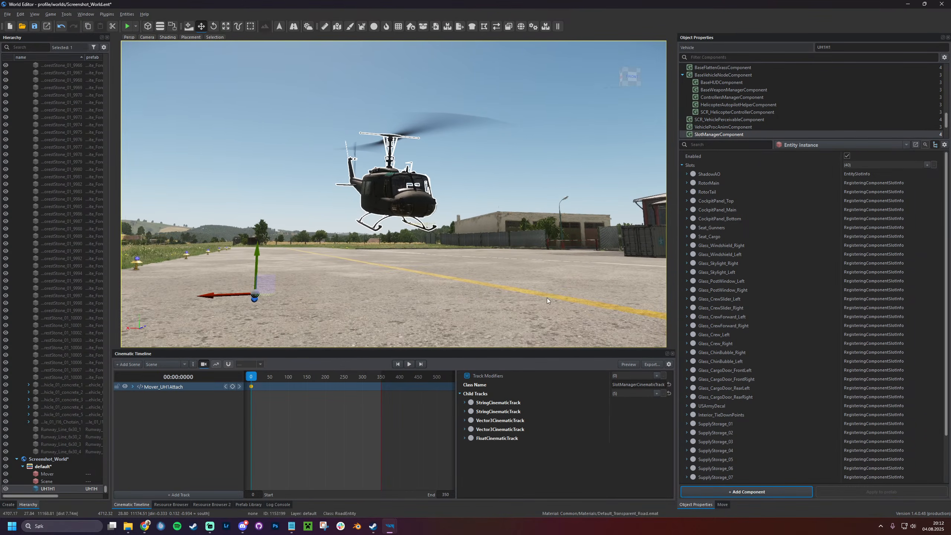
{"action": "left_click", "coordinate": [149, 37]}
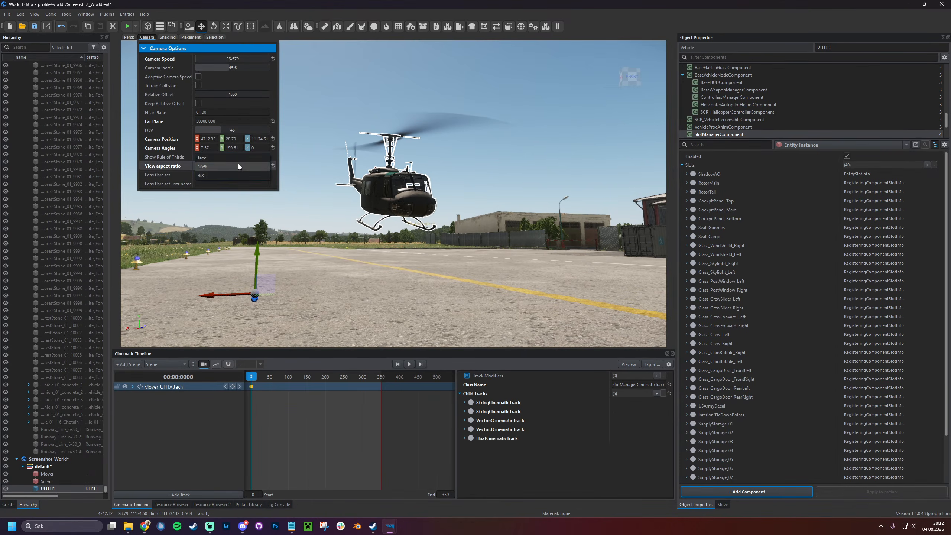
{"action": "left_click", "coordinate": [341, 301]}
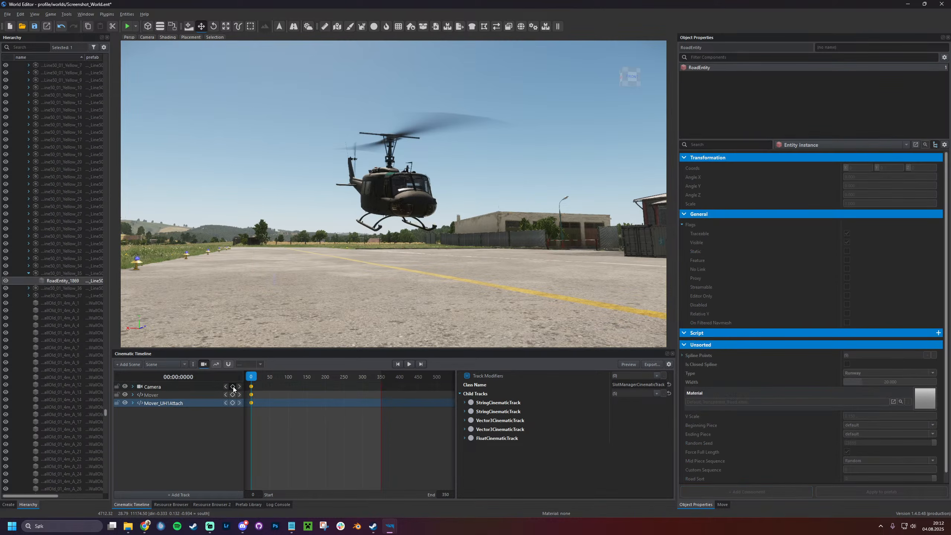
{"action": "left_click", "coordinate": [251, 386]}
Key the Camera track at frame 350 with a closer, more frontal view of the helicopter, and play back the camera move
{"action": "left_click_drag", "start_coordinate": [250, 376], "coordinate": [381, 378]}
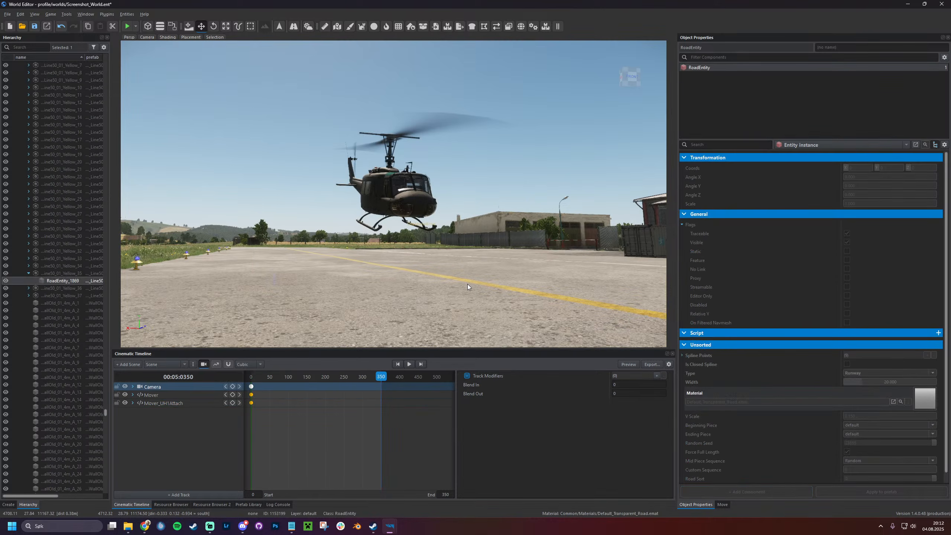
{"action": "right_click_drag", "start_coordinate": [468, 284], "coordinate": [434, 279]}
{"action": "key", "text": "d"}
{"action": "key", "text": "w"}
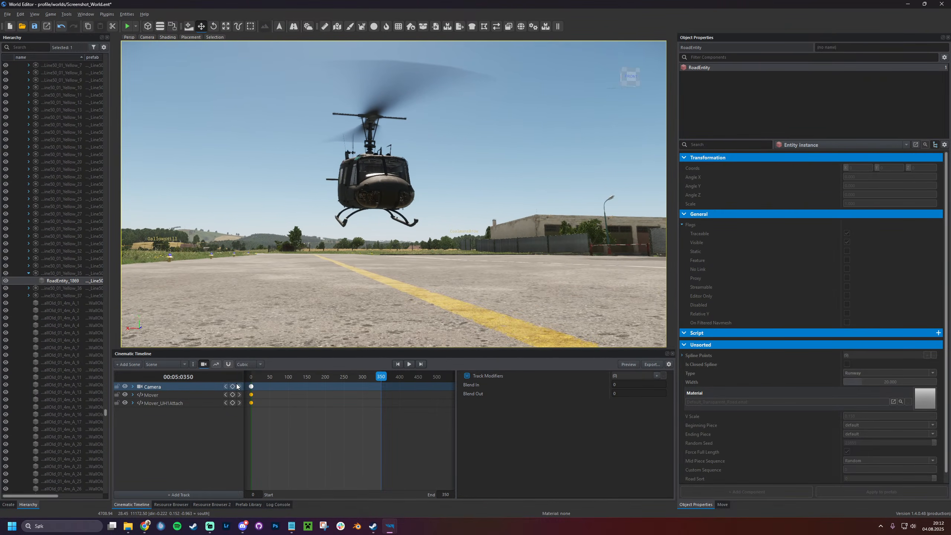
{"action": "left_click", "coordinate": [233, 386]}
{"action": "left_click_drag", "start_coordinate": [381, 377], "coordinate": [226, 373]}
{"action": "key", "text": "space"}
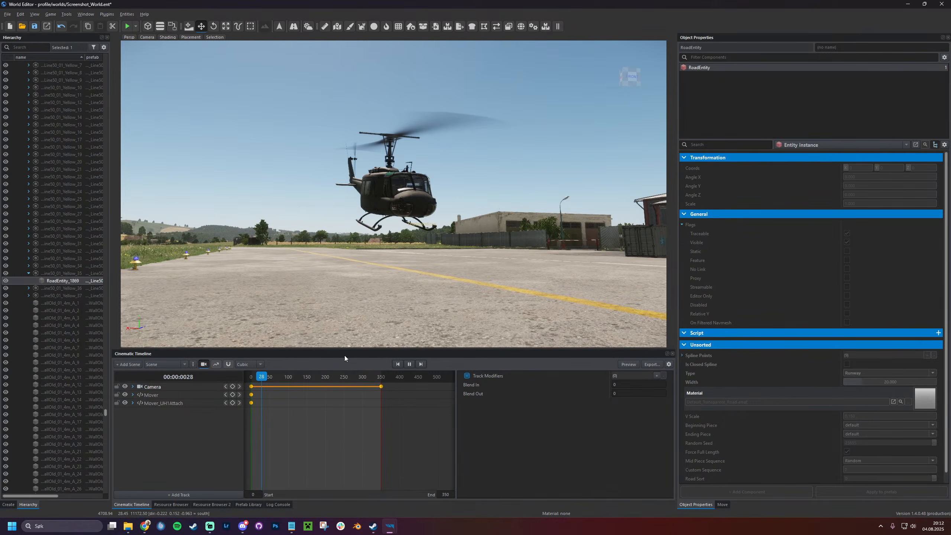
{"action": "key", "text": "space"}
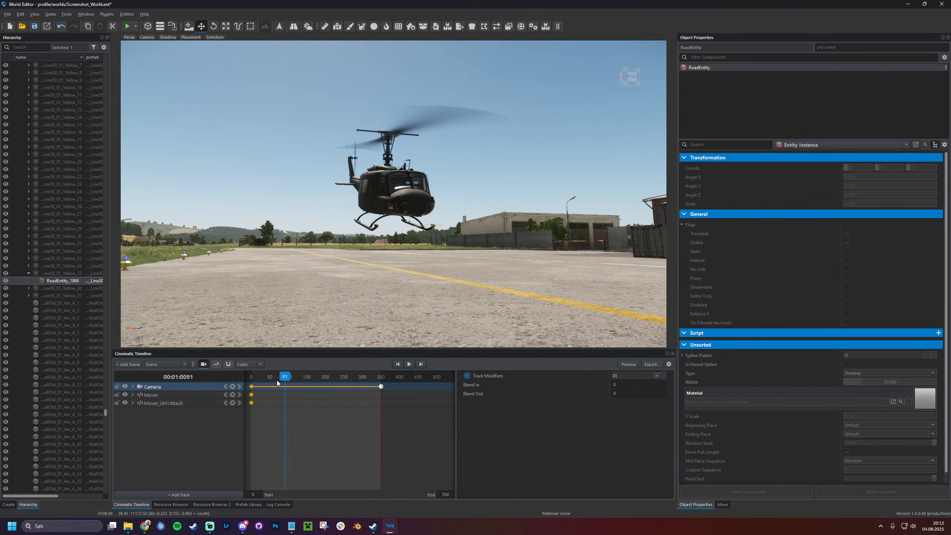
Change the attach track's frame 0 position to about X 3.68, Y 2.86, Z -5.79 and its rotation to about X -4.2, Y 6.14
{"action": "left_click_drag", "start_coordinate": [290, 376], "coordinate": [249, 378]}
{"action": "left_click", "coordinate": [187, 396]}
{"action": "double_click", "coordinate": [174, 403]}
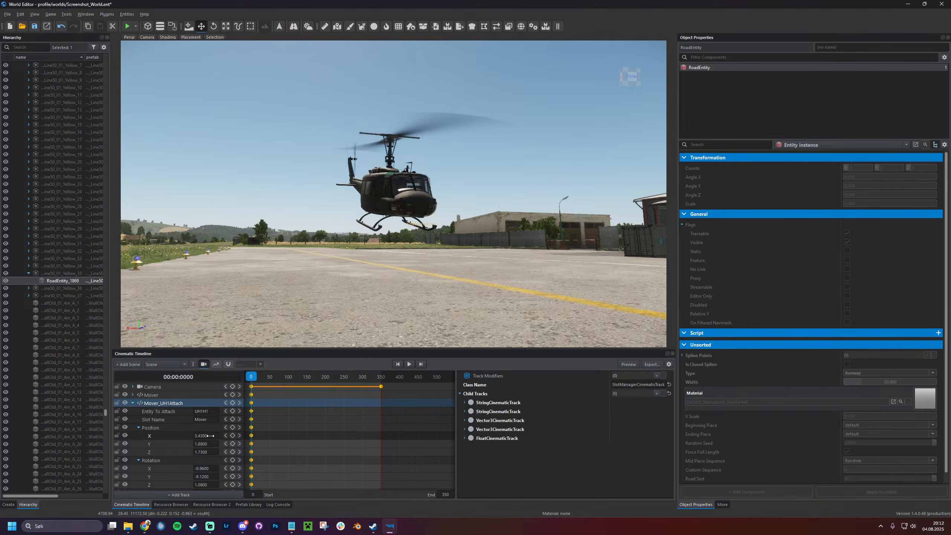
{"action": "left_click_drag", "start_coordinate": [212, 435], "coordinate": [867, 493]}
{"action": "left_click_drag", "start_coordinate": [206, 468], "coordinate": [776, 459]}
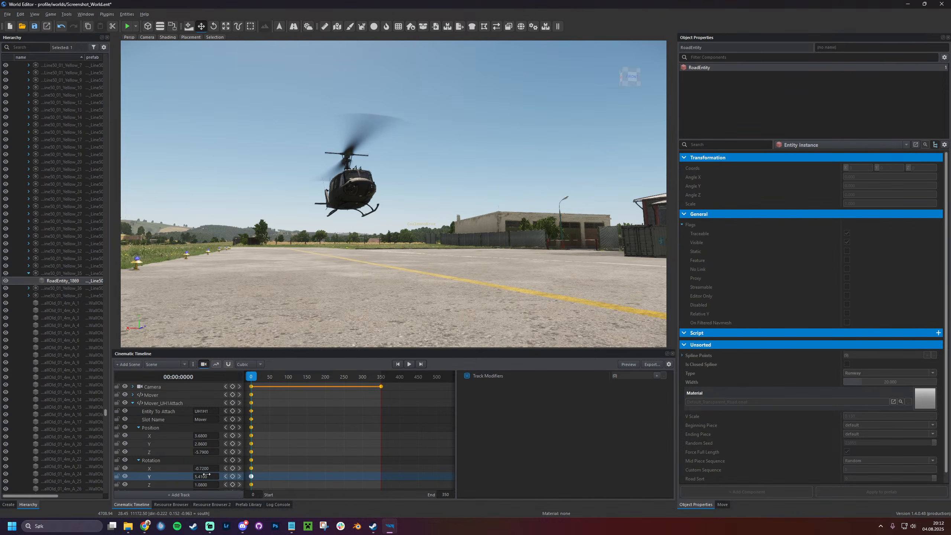
{"action": "left_click_drag", "start_coordinate": [206, 468], "coordinate": [124, 469]}
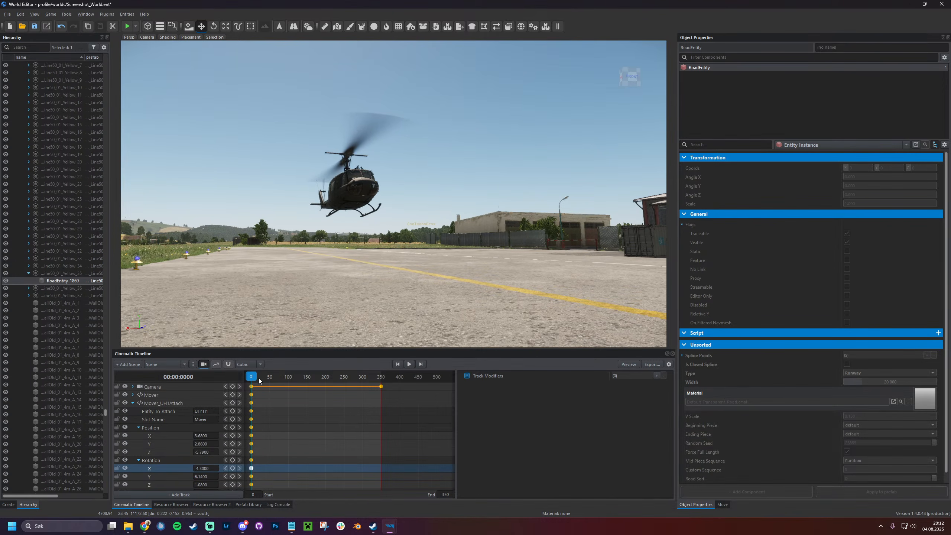
Key the attach track's position at frame 191 with the helicopter higher and closer to the camera, and play back the animation from the start
{"action": "left_click_drag", "start_coordinate": [251, 376], "coordinate": [322, 377]}
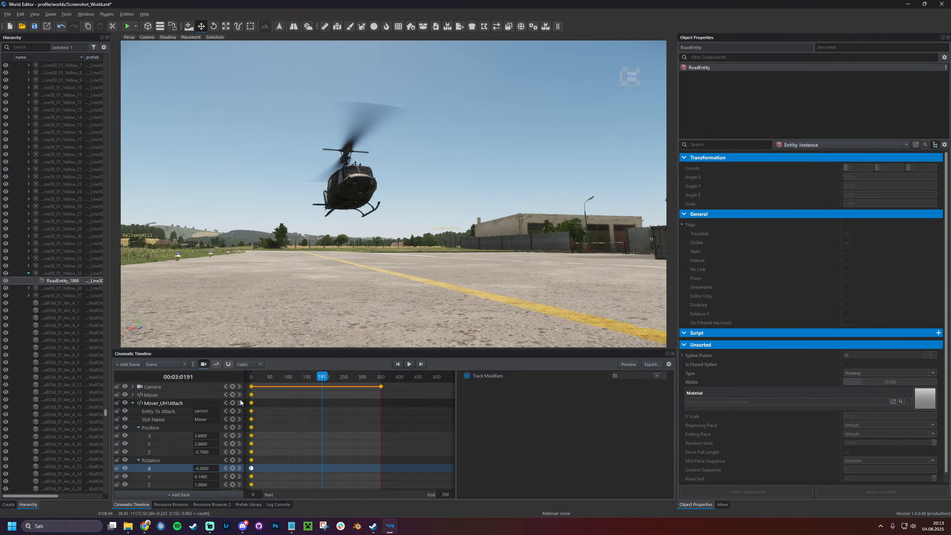
{"action": "left_click_drag", "start_coordinate": [208, 435], "coordinate": [509, 437]}
{"action": "left_click_drag", "start_coordinate": [323, 377], "coordinate": [240, 386]}
{"action": "key", "text": "space"}
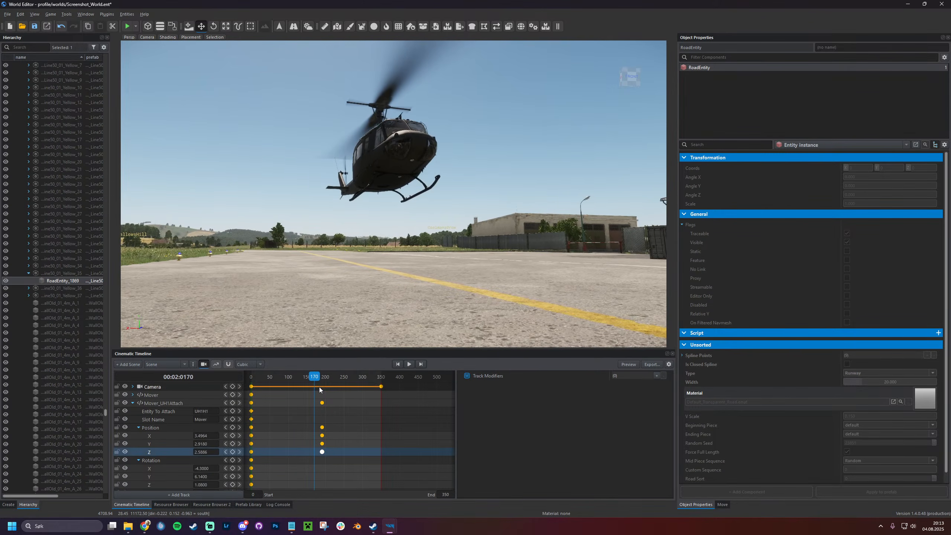
Move the attach track's second keyframe from frame 191 to frame 134 and play back the animation
{"action": "left_click", "coordinate": [323, 403]}
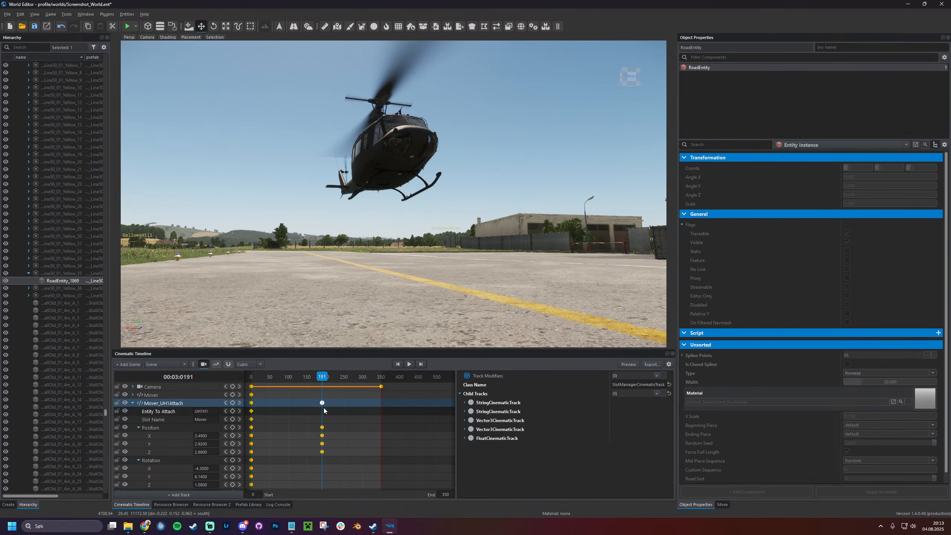
{"action": "left_click_drag", "start_coordinate": [322, 402], "coordinate": [301, 403]}
{"action": "key", "text": "space"}
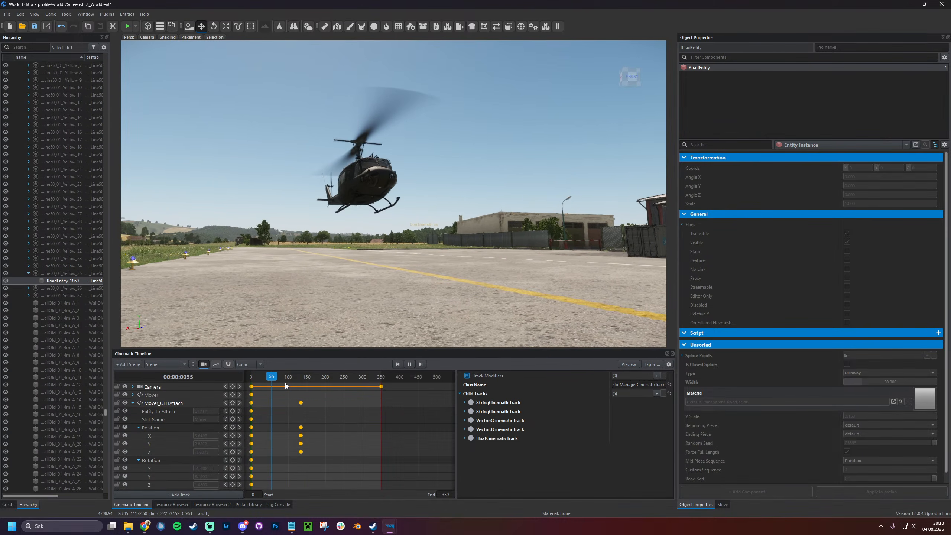
{"action": "left_click", "coordinate": [301, 403]}
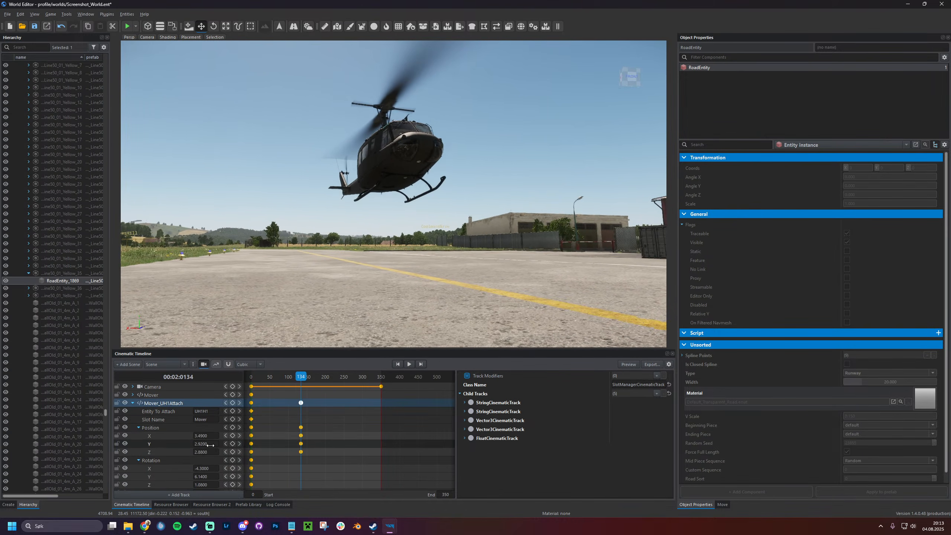
Key the attach track's position at frame 271 lower and closer to the camera, with Y about 0.82, and play back from the start
{"action": "left_click_drag", "start_coordinate": [210, 445], "coordinate": [198, 448]}
{"action": "left_click_drag", "start_coordinate": [303, 375], "coordinate": [351, 376]}
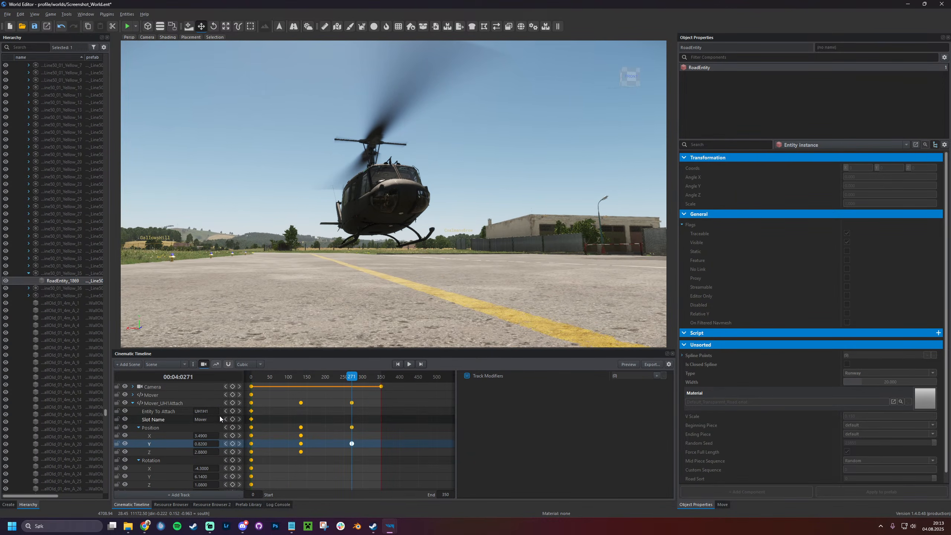
{"action": "left_click_drag", "start_coordinate": [207, 436], "coordinate": [237, 451]}
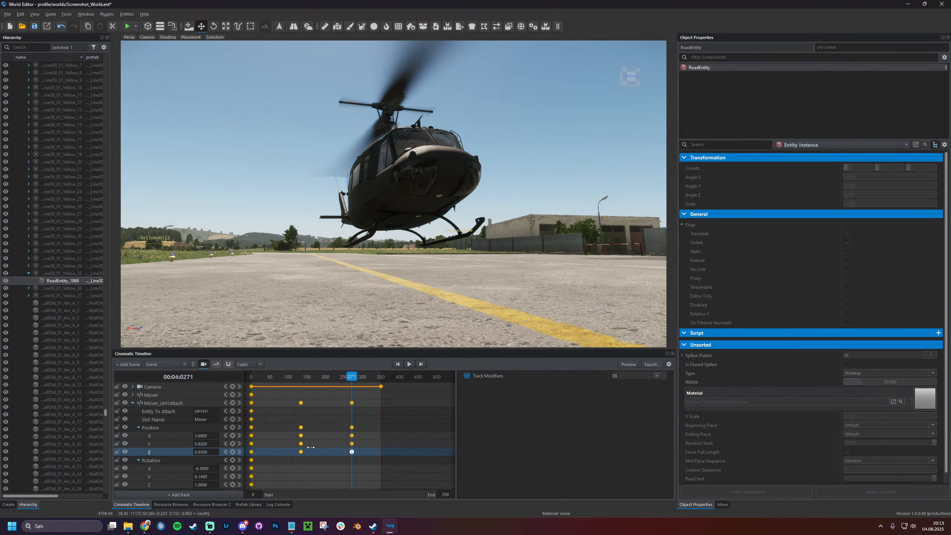
{"action": "left_click_drag", "start_coordinate": [311, 447], "coordinate": [386, 442]}
{"action": "left_click", "coordinate": [351, 374]}
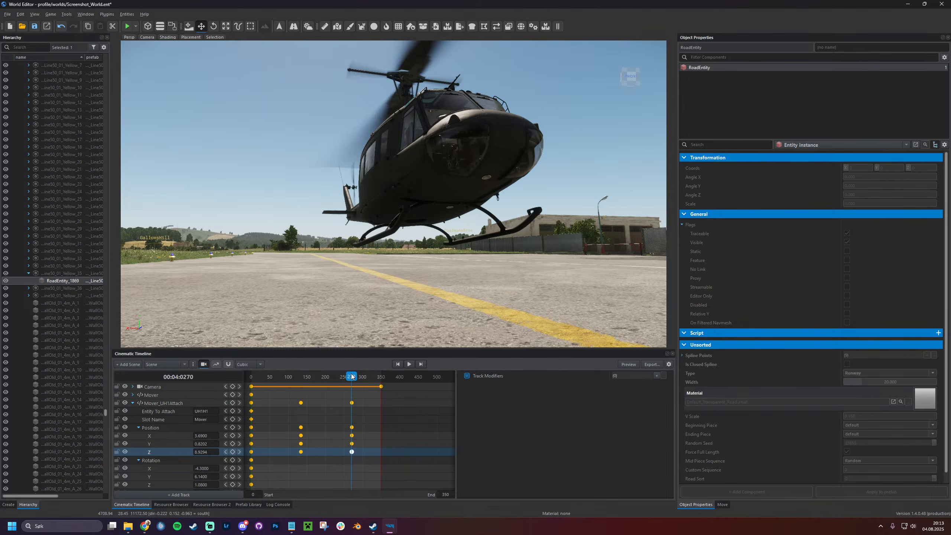
{"action": "left_click_drag", "start_coordinate": [351, 376], "coordinate": [241, 397]}
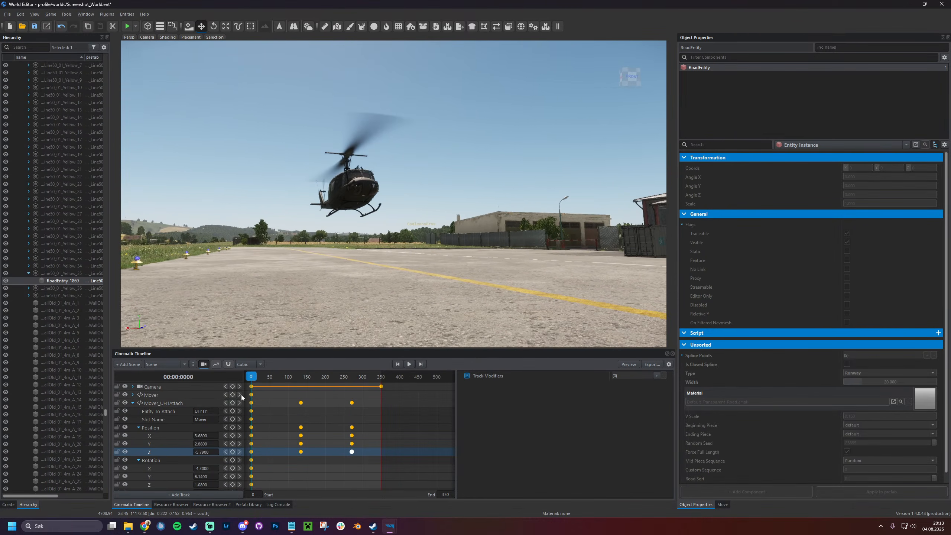
{"action": "key", "text": "space"}
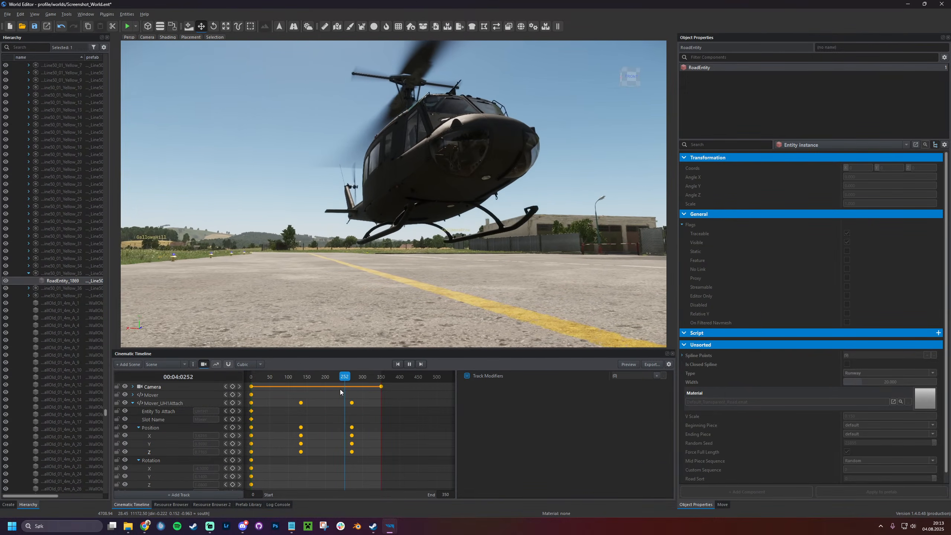
{"action": "key", "text": "space"}
Key the attach track at frame 318 with position X about 3.8, Y about 0.11 and rotation X about -5.46, Y about 0.36
{"action": "left_click", "coordinate": [351, 397]}
{"action": "left_click", "coordinate": [351, 403]}
{"action": "left_click_drag", "start_coordinate": [353, 376], "coordinate": [369, 376]}
{"action": "left_click_drag", "start_coordinate": [206, 436], "coordinate": [210, 435]}
{"action": "left_click_drag", "start_coordinate": [207, 443], "coordinate": [170, 441]}
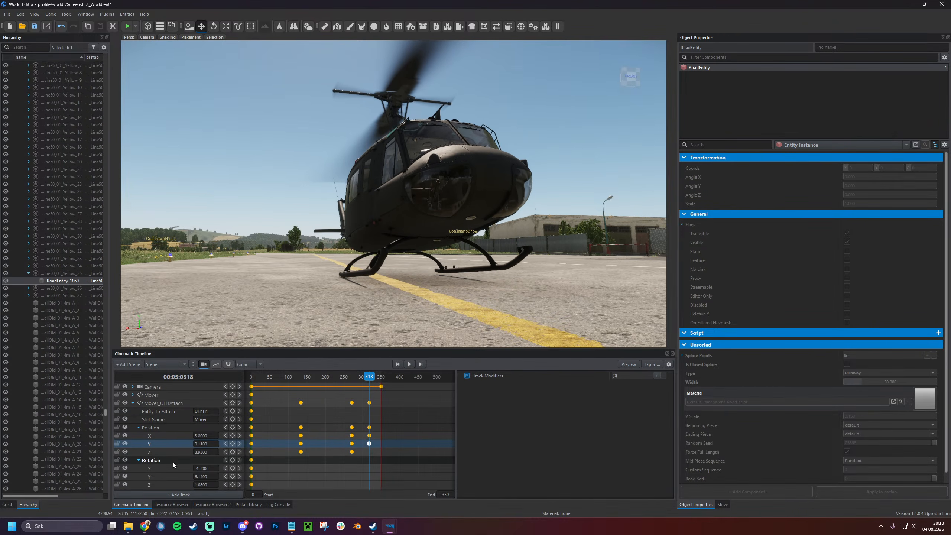
{"action": "left_click_drag", "start_coordinate": [202, 469], "coordinate": [6, 488]}
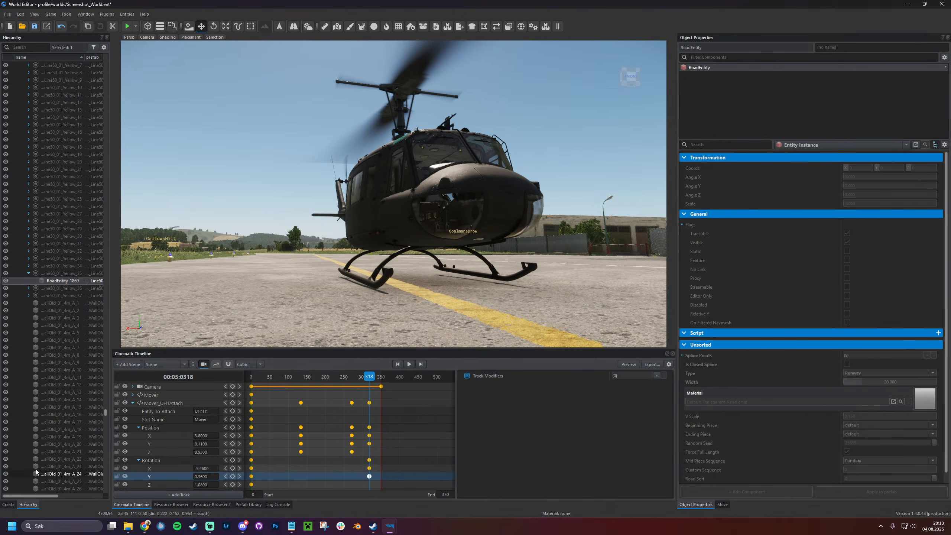
Shift the attach track's last two keyframes earlier, to about frame 220 and frame 277, and play back from the start
{"action": "left_click", "coordinate": [352, 402]}
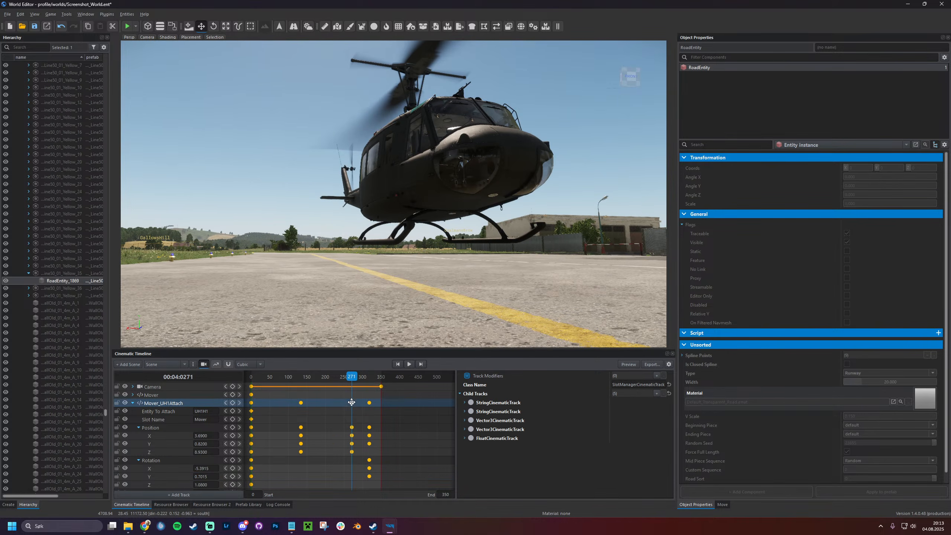
{"action": "left_click_drag", "start_coordinate": [332, 403], "coordinate": [250, 390]}
{"action": "key", "text": "space"}
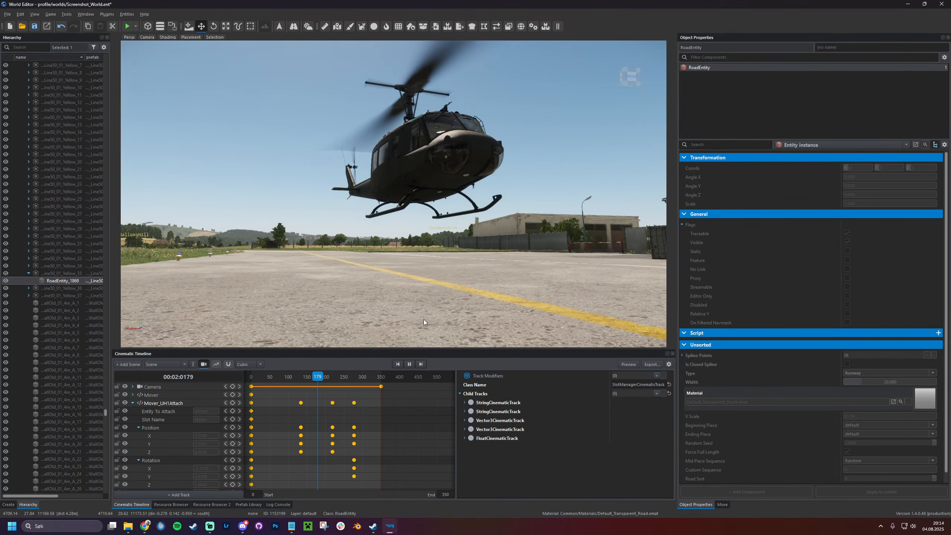
Bring the landed helicopter closer at the attach track's frame 277 keyframe by adjusting position X and raising Z to about 10.68
{"action": "left_click", "coordinate": [333, 403]}
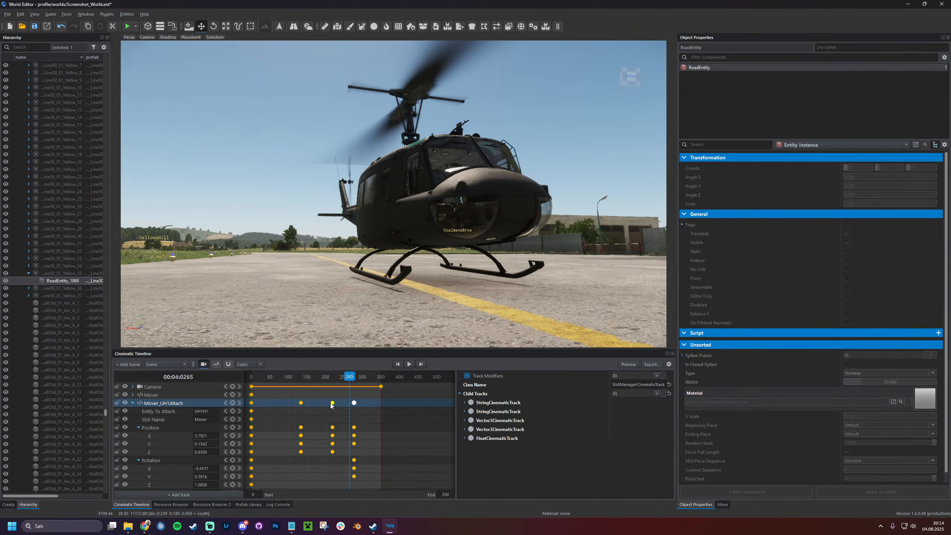
{"action": "left_click", "coordinate": [354, 402]}
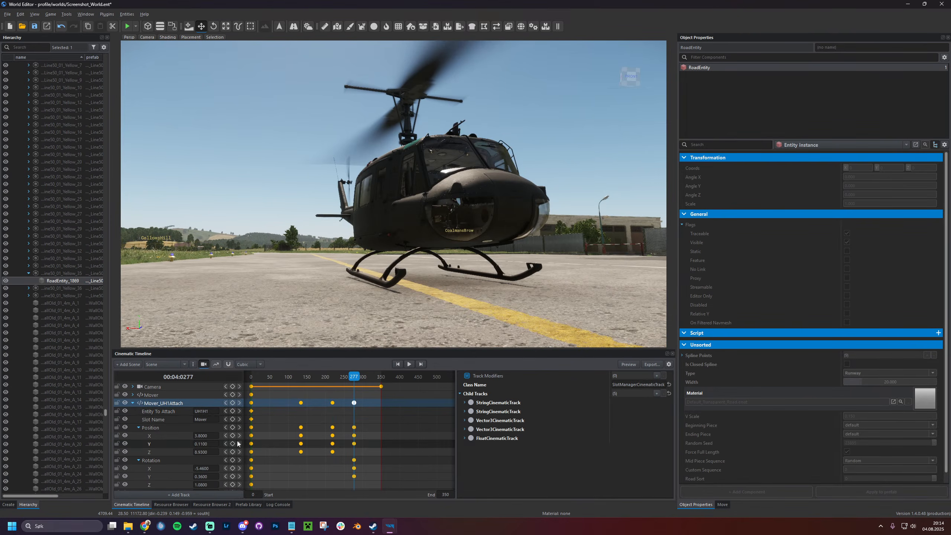
{"action": "left_click_drag", "start_coordinate": [201, 435], "coordinate": [278, 450]}
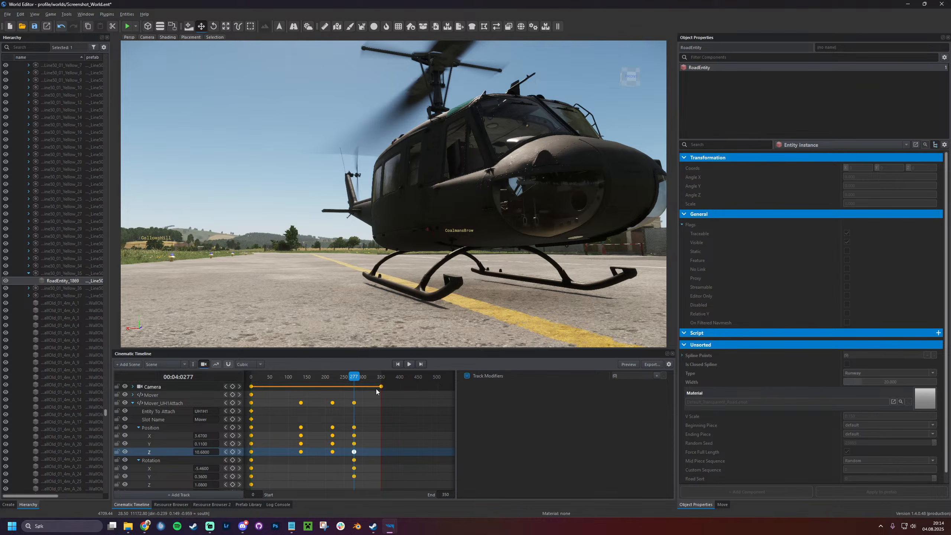
Turn the view to frame the whole landed helicopter, key the Camera track at frames 277 and 350, and preview from the start
{"action": "right_click_drag", "start_coordinate": [378, 284], "coordinate": [456, 265]}
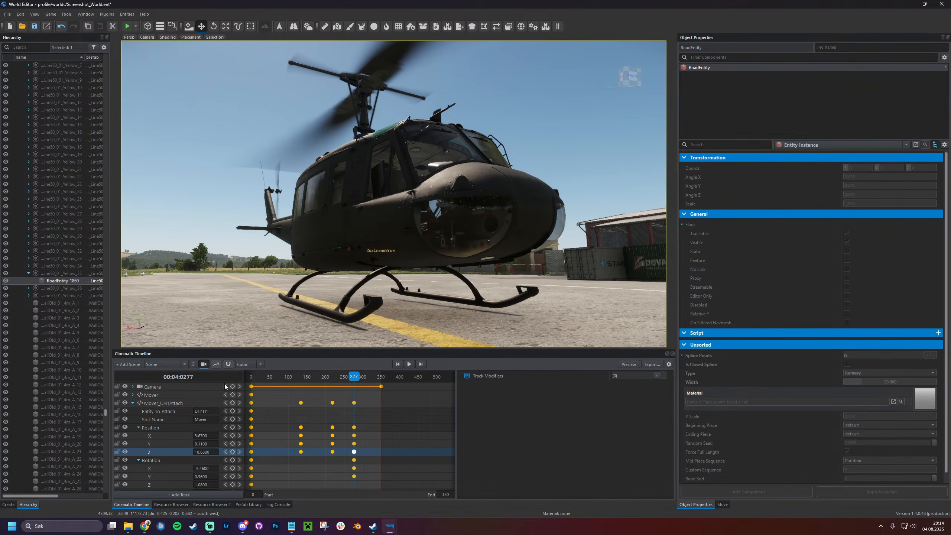
{"action": "left_click", "coordinate": [233, 387]}
{"action": "left_click", "coordinate": [381, 386]}
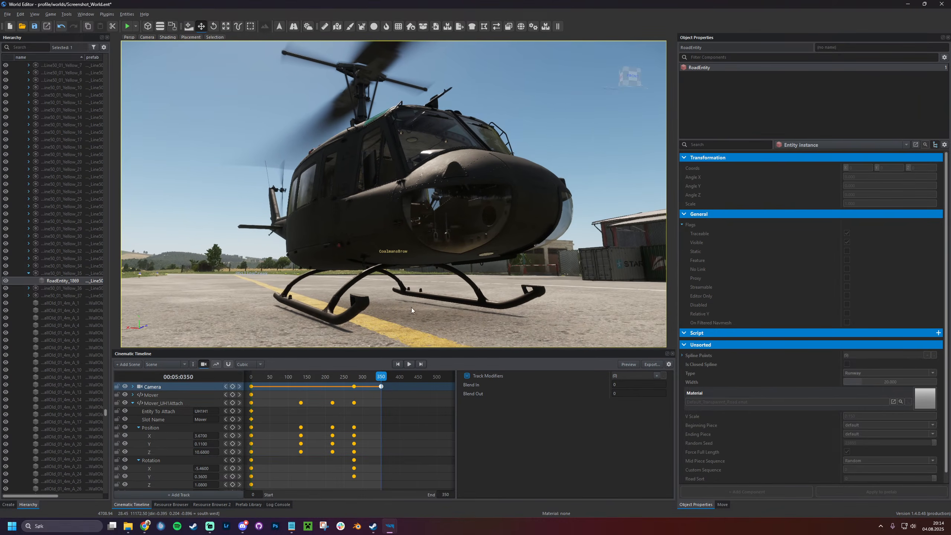
{"action": "left_click", "coordinate": [251, 386]}
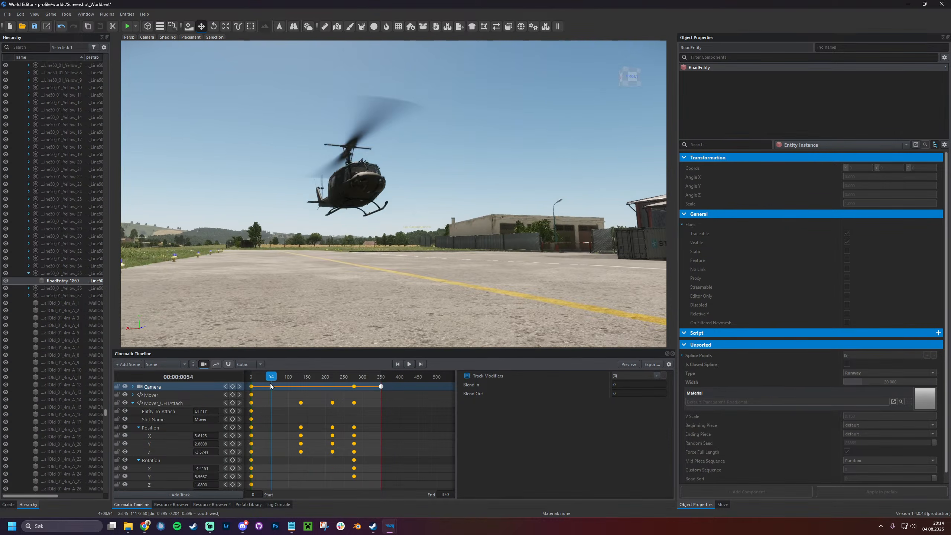
Add a noise modifier to the Camera track's Angles with strength 1 and speed 1
{"action": "double_click", "coordinate": [167, 387]}
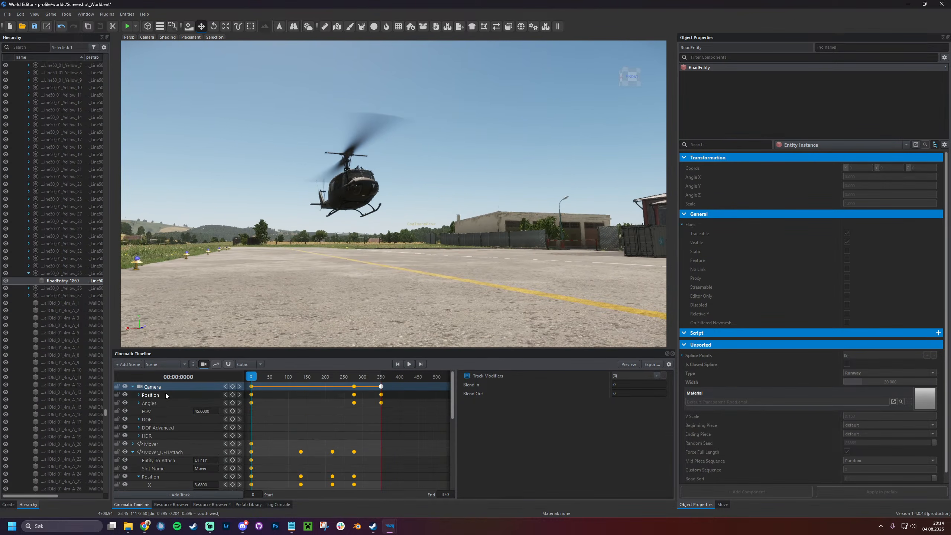
{"action": "left_click", "coordinate": [165, 403]}
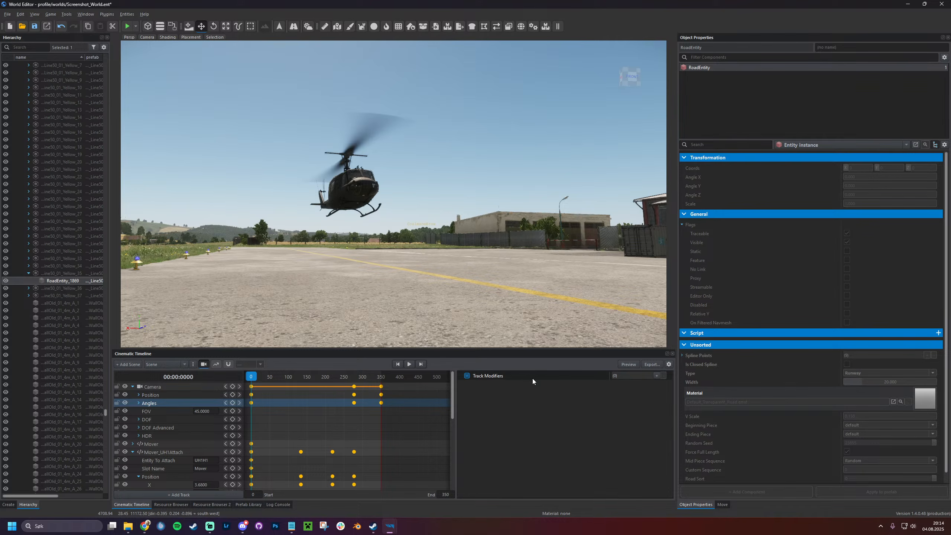
{"action": "left_click", "coordinate": [656, 374]}
{"action": "left_click", "coordinate": [465, 385]}
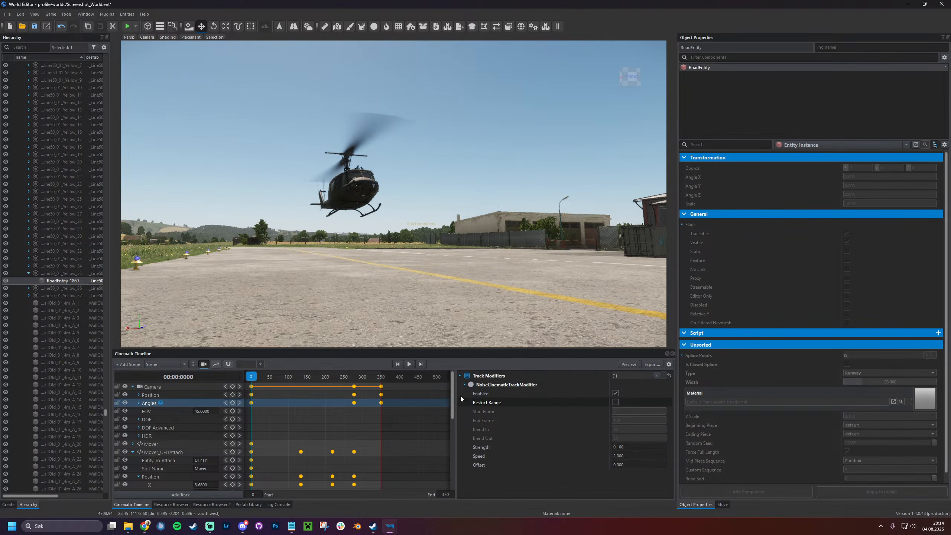
{"action": "left_click", "coordinate": [631, 444]}
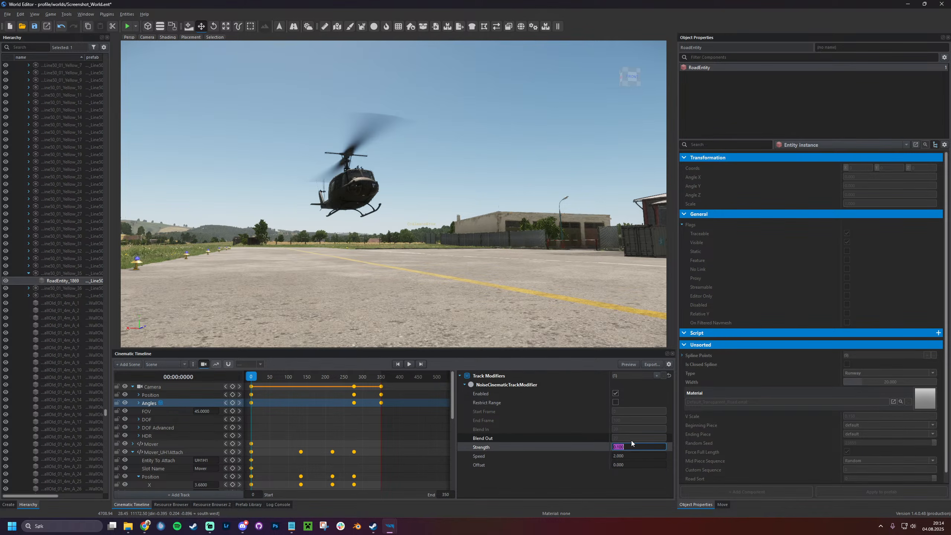
{"action": "type", "text": "1"}
{"action": "key", "text": "Return"}
{"action": "left_click", "coordinate": [632, 457]}
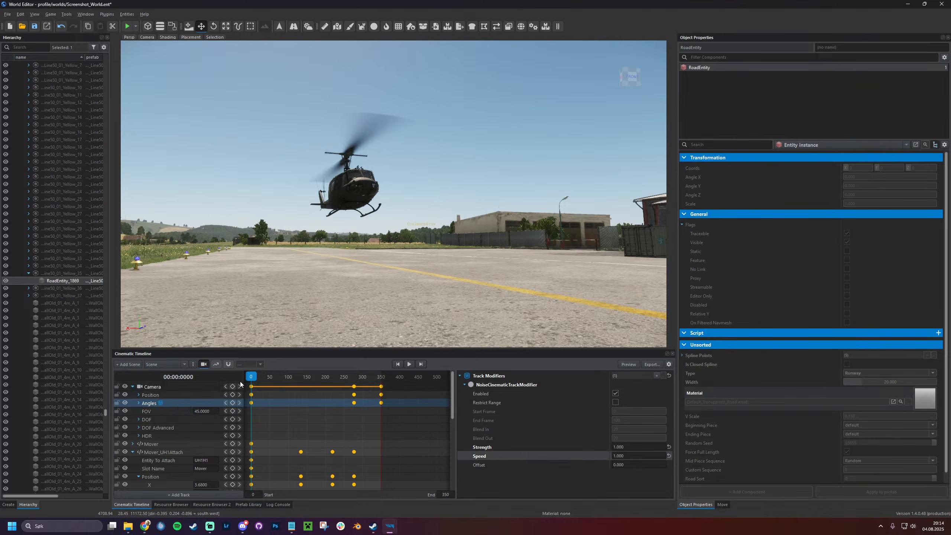
Enable the Camera track's DOF at frame 0 with focus distance 10, length near 500 and length far 500, and play back the result
{"action": "double_click", "coordinate": [165, 419]}
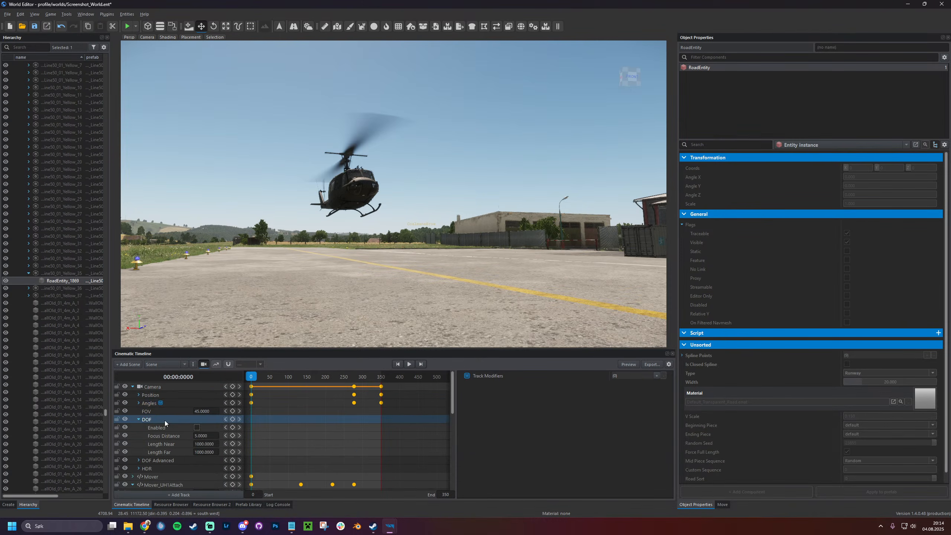
{"action": "left_click", "coordinate": [197, 427]}
{"action": "left_click", "coordinate": [207, 436]}
{"action": "type", "text": "10"}
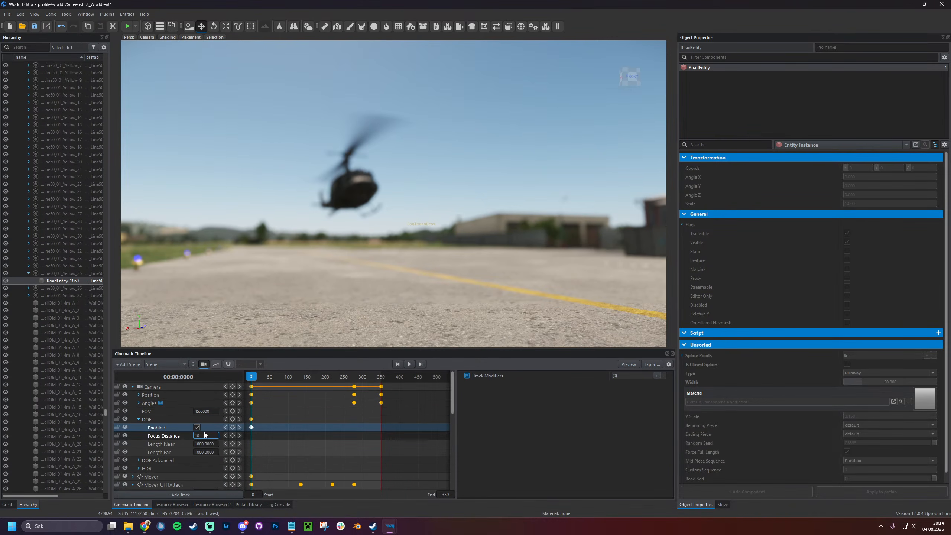
{"action": "key", "text": "Return"}
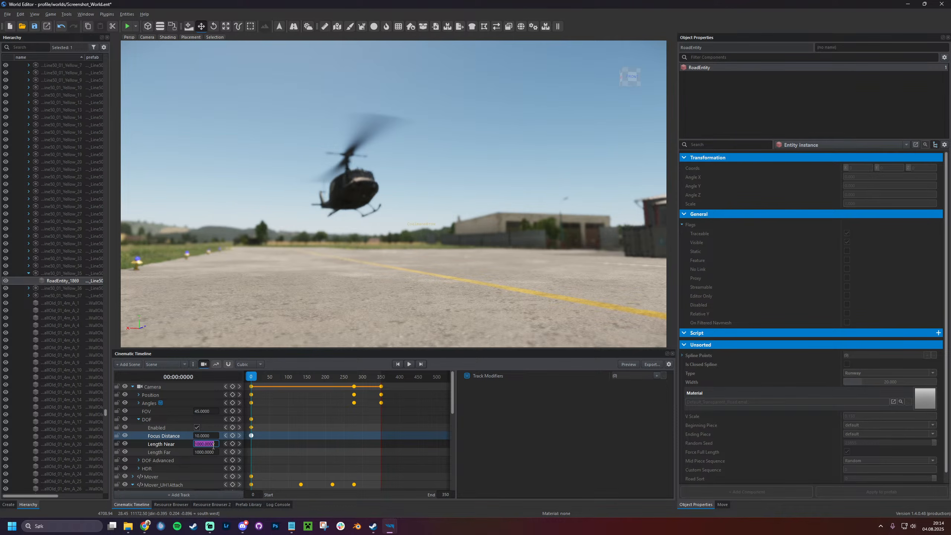
{"action": "key", "text": "Return"}
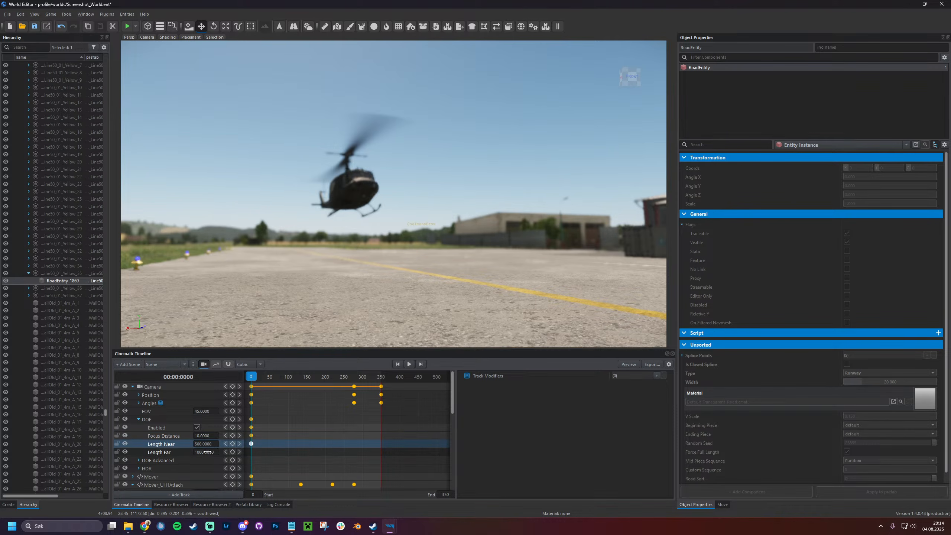
{"action": "key", "text": "Return"}
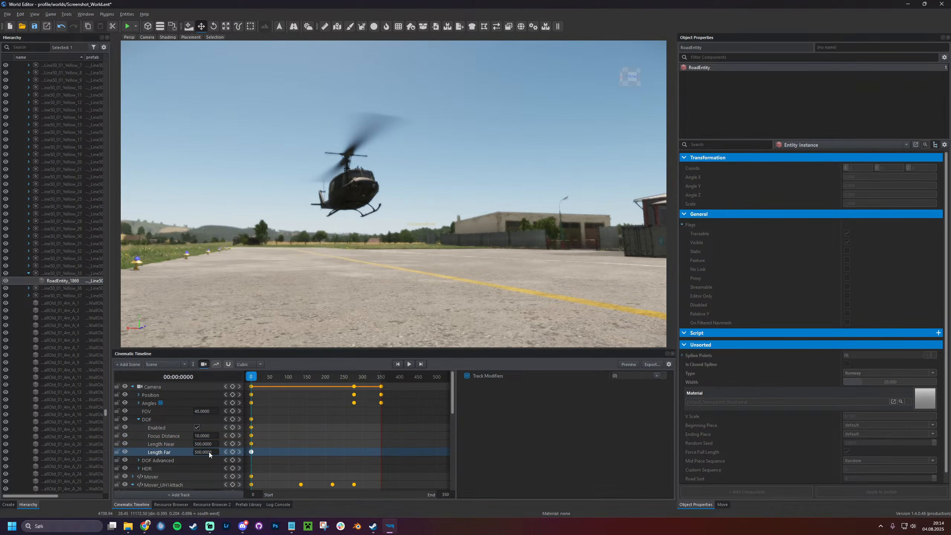
{"action": "key", "text": "space"}
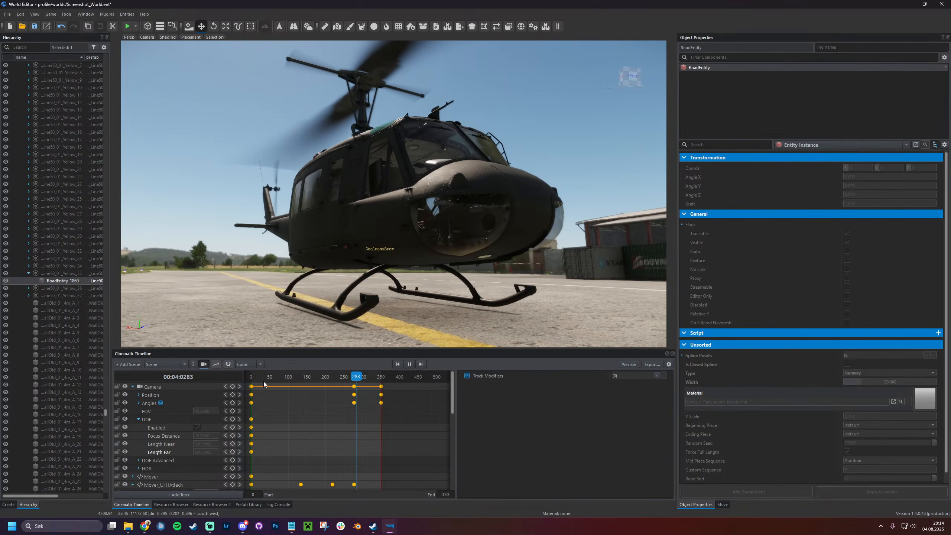
{"action": "key", "text": "space"}
Key the attach track's position Z at about 11.12 on frame 319 and move that keyframe to frame 302
{"action": "left_click_drag", "start_coordinate": [360, 377], "coordinate": [369, 376]}
{"action": "scroll", "coordinate": [220, 439], "scroll_direction": "down", "scroll_amount": 6}
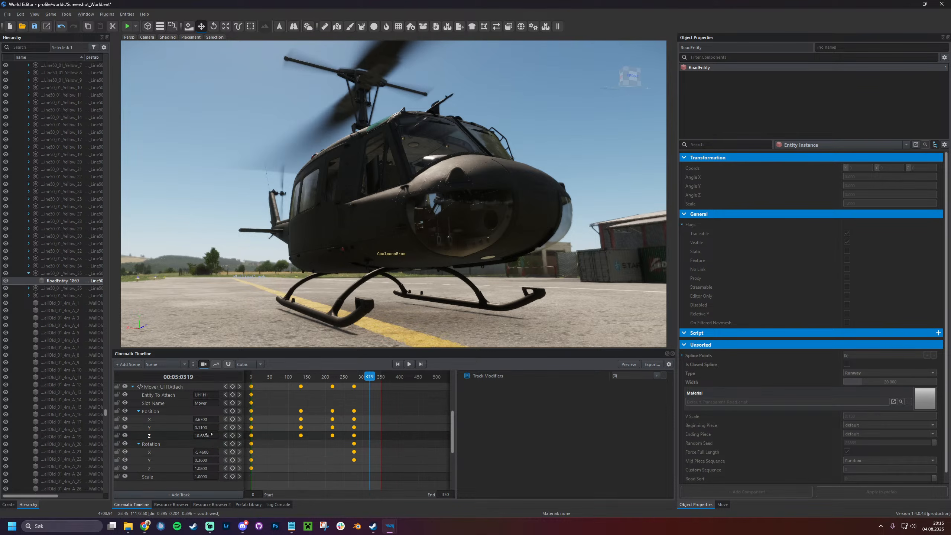
{"action": "left_click_drag", "start_coordinate": [203, 435], "coordinate": [210, 436]}
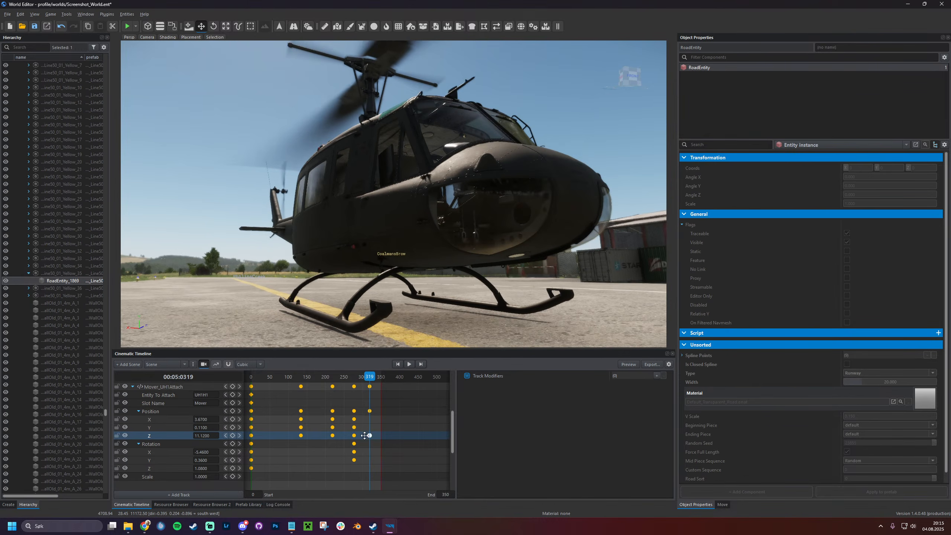
{"action": "scroll", "coordinate": [173, 430], "scroll_direction": "up", "scroll_amount": 2}
Add a noise modifier to the UH1H attach track's Position and expand its settings, with the playhead at frame 0
{"action": "left_click", "coordinate": [169, 457]}
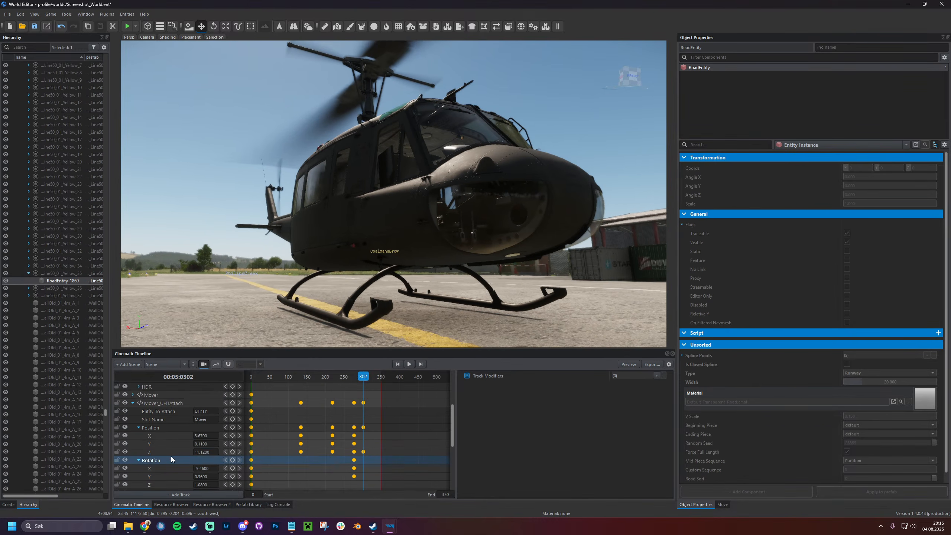
{"action": "left_click", "coordinate": [179, 427]}
{"action": "scroll", "coordinate": [178, 429], "scroll_direction": "down", "scroll_amount": 4}
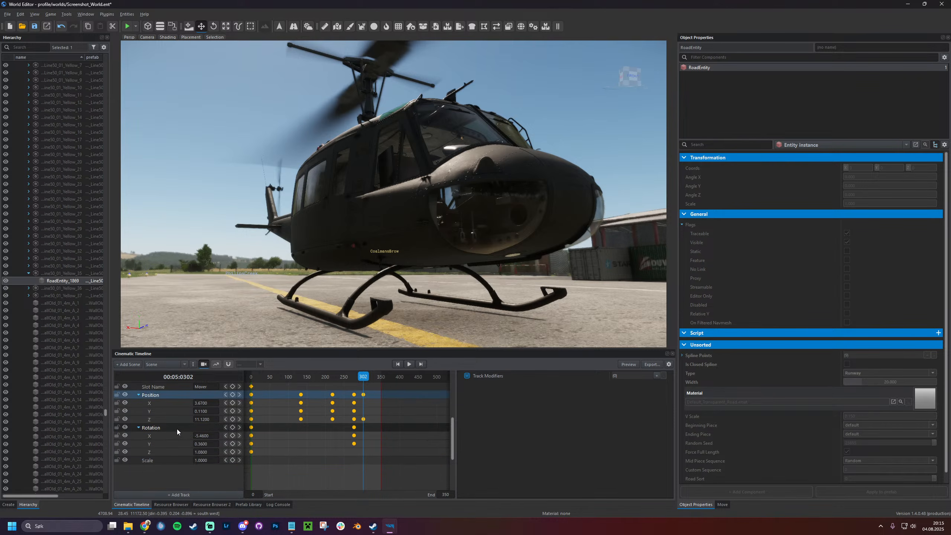
{"action": "left_click", "coordinate": [174, 426]}
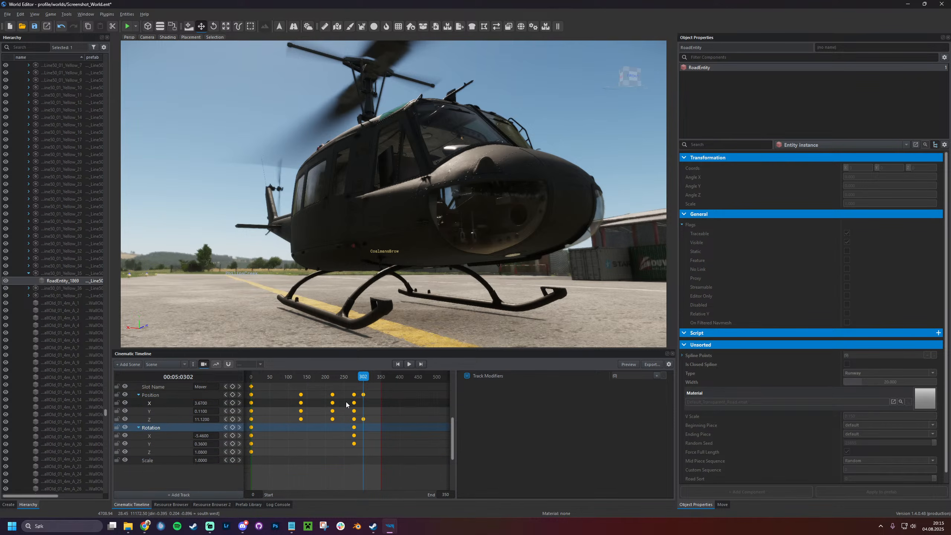
{"action": "left_click_drag", "start_coordinate": [364, 377], "coordinate": [242, 383]}
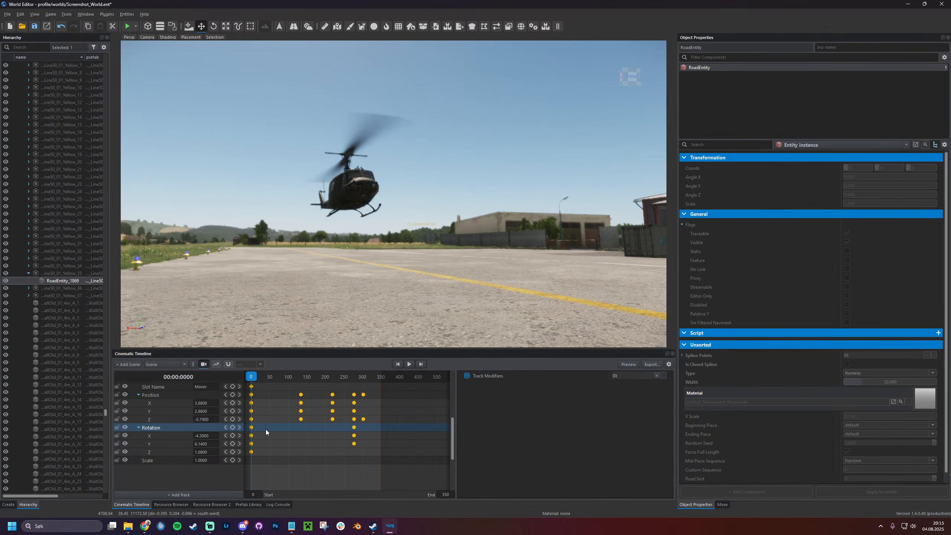
{"action": "left_click", "coordinate": [203, 397]}
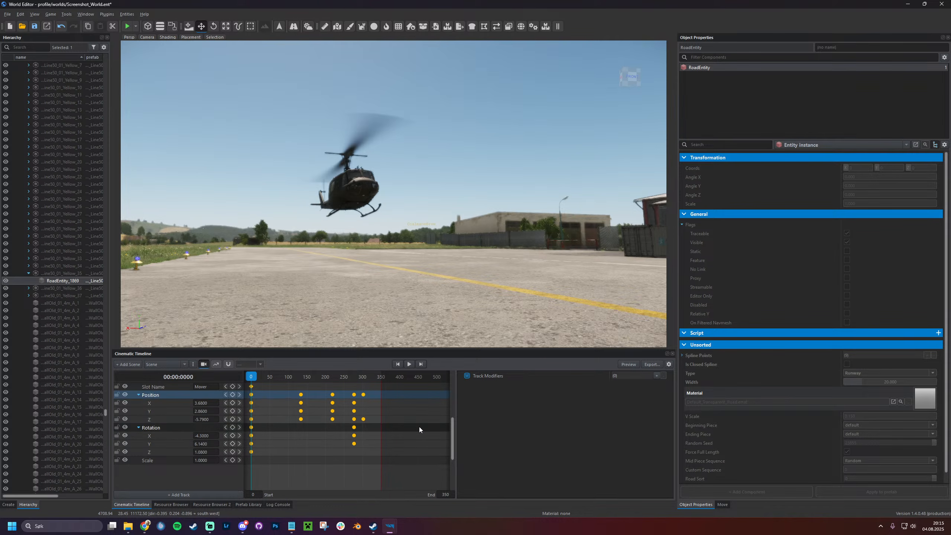
{"action": "left_click", "coordinate": [656, 375]}
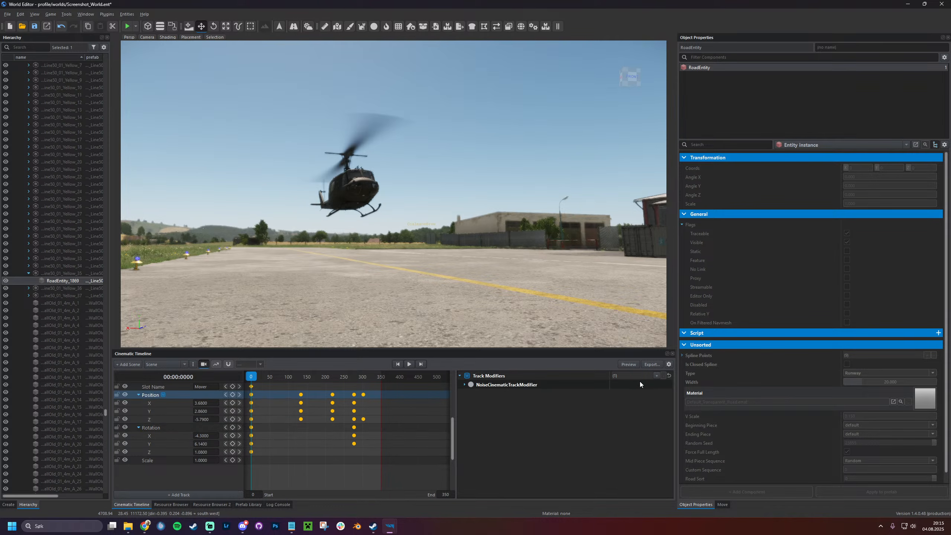
{"action": "left_click", "coordinate": [464, 384]}
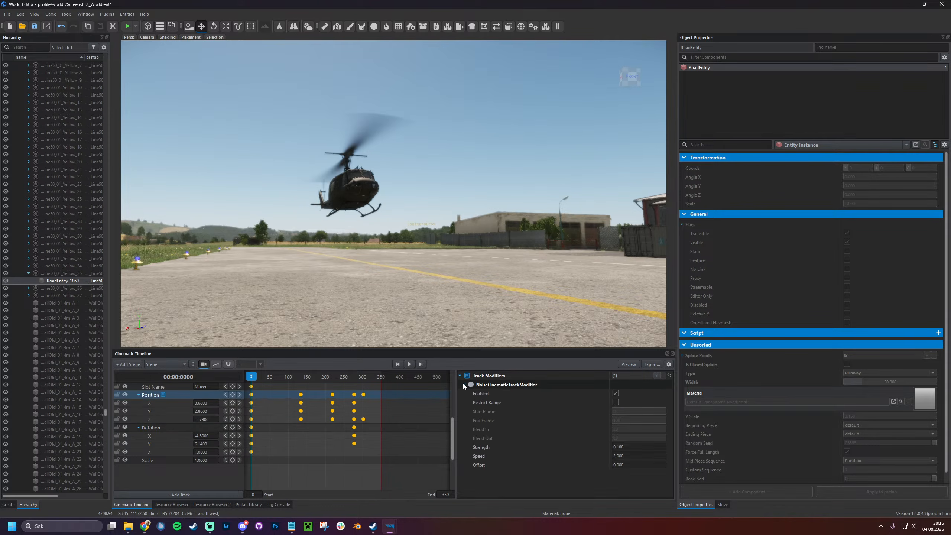
Set the Position noise modifier's strength to 1 and speed to 1, and scrub the first frames to check it
{"action": "double_click", "coordinate": [634, 447]}
{"action": "type", "text": "1"}
{"action": "key", "text": "Return"}
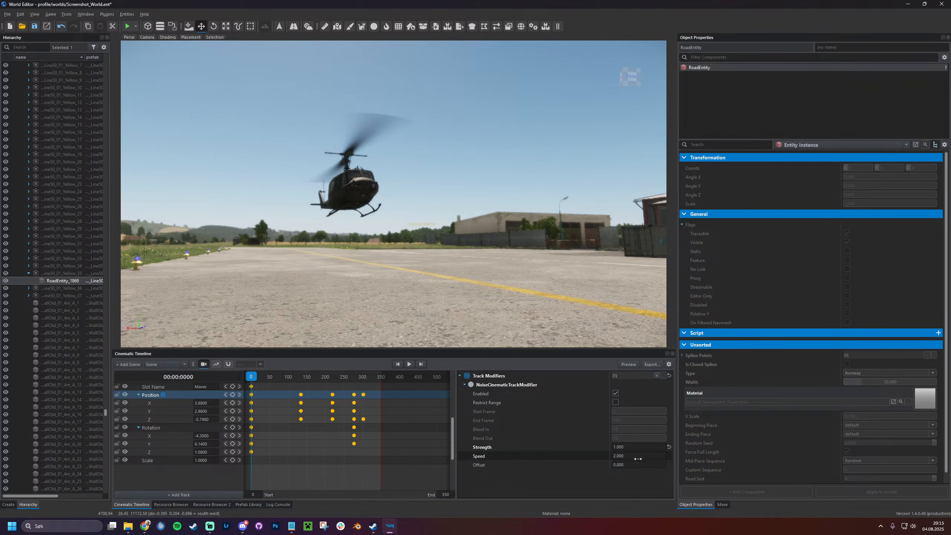
{"action": "double_click", "coordinate": [637, 457]}
{"action": "type", "text": "1"}
{"action": "key", "text": "Return"}
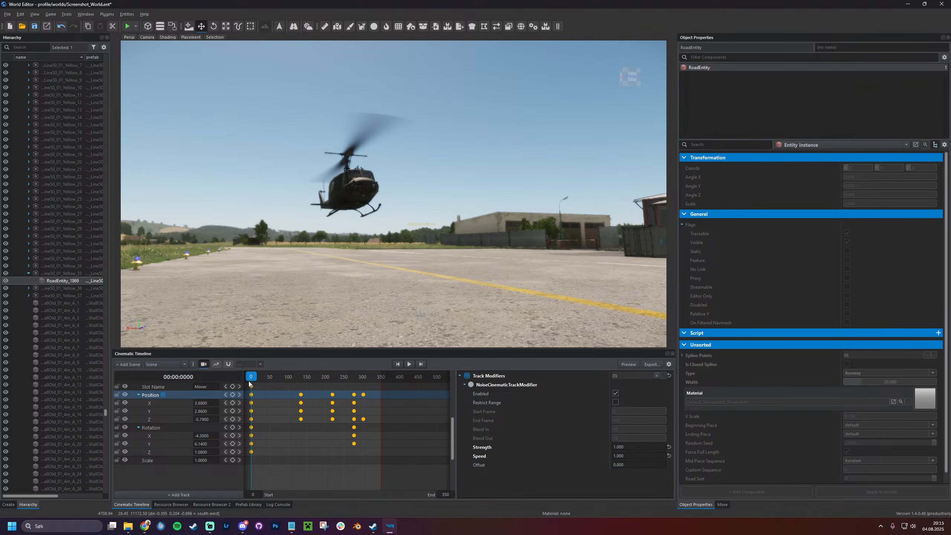
{"action": "mouse_move", "coordinate": [251, 377]}
{"action": "left_mouse_down"}
{"action": "mouse_move", "coordinate": [298, 393]}
{"action": "mouse_move", "coordinate": [251, 379]}
{"action": "left_mouse_up"}
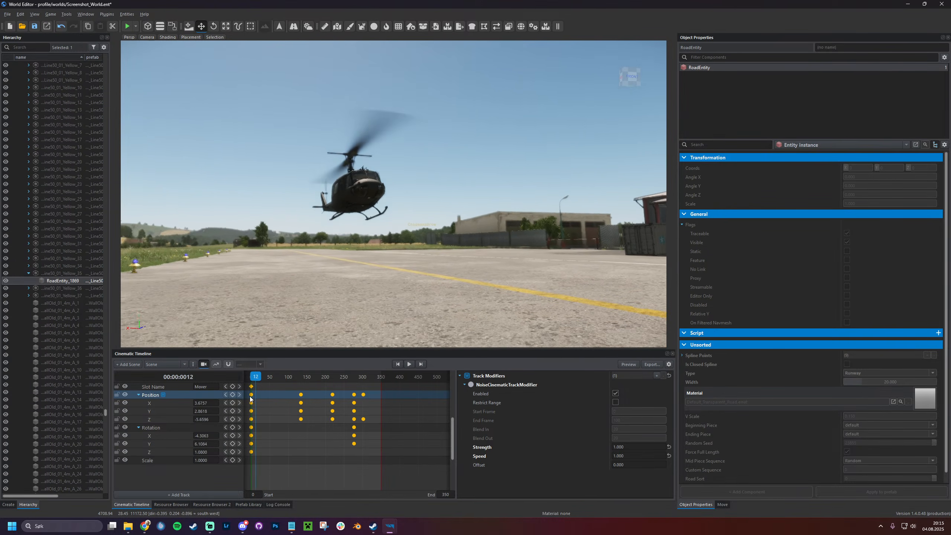
Set the Position noise strength to 0.5 and play the sequence from frame 0
{"action": "double_click", "coordinate": [633, 448]}
{"action": "left_click", "coordinate": [630, 456]}
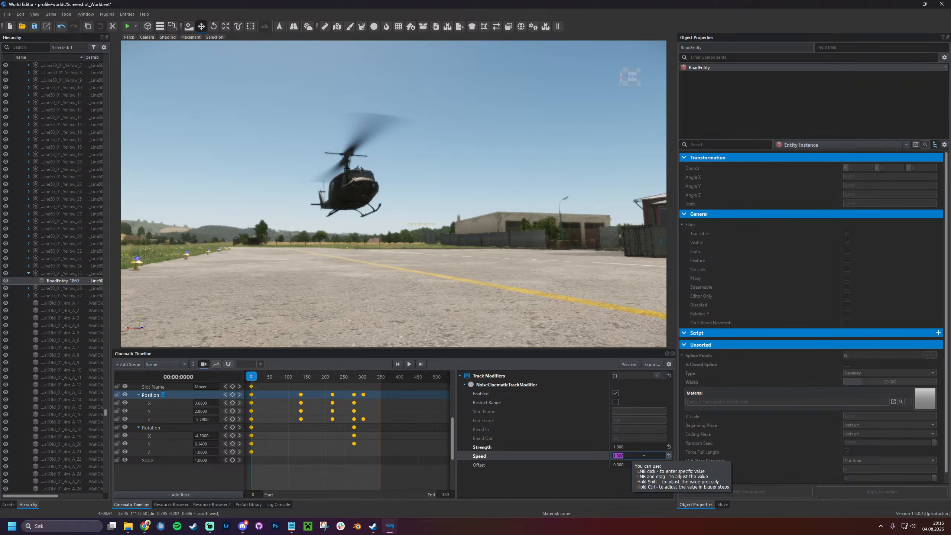
{"action": "left_click", "coordinate": [638, 448]}
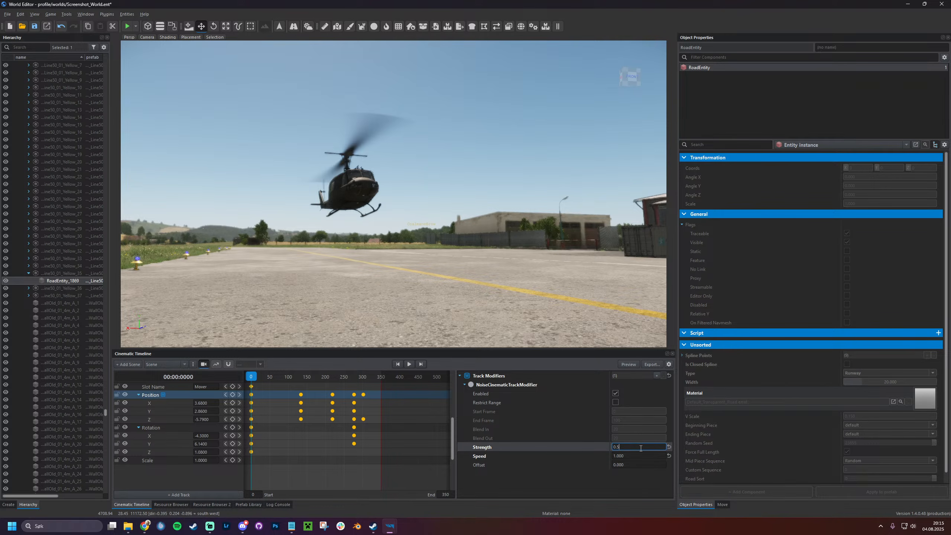
{"action": "type", "text": "0.5"}
{"action": "left_click", "coordinate": [637, 456]}
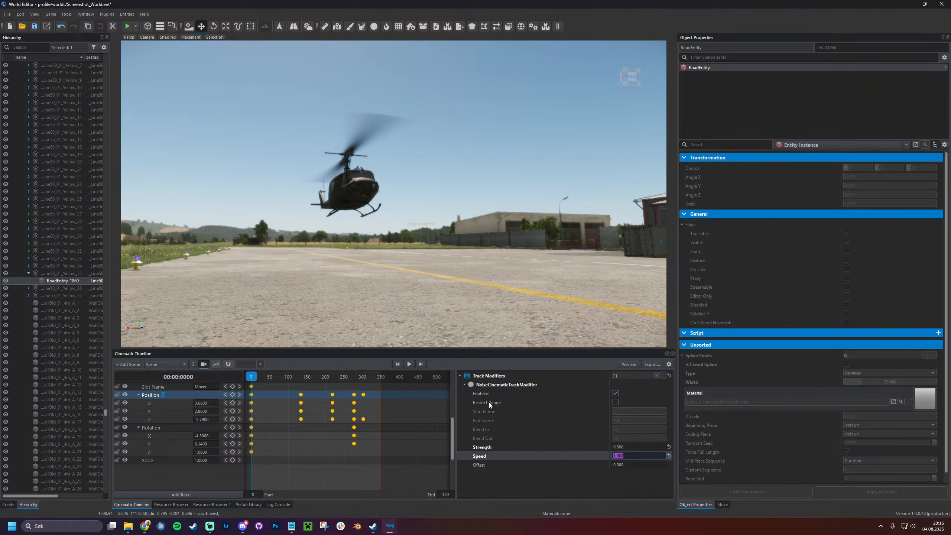
{"action": "key", "text": "space"}
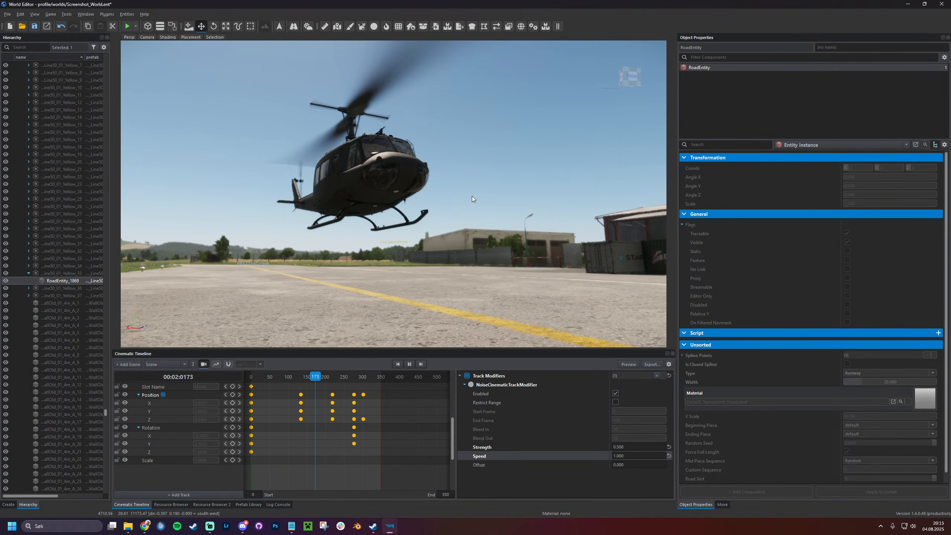
{"action": "key", "text": "space"}
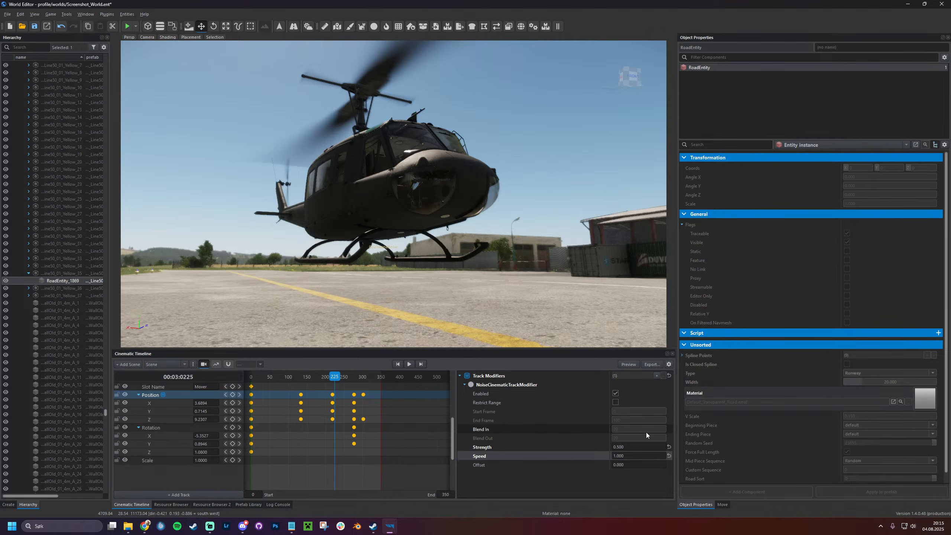
Set the Position noise strength to 0.25 and replay the landing from an earlier frame
{"action": "left_click", "coordinate": [635, 448]}
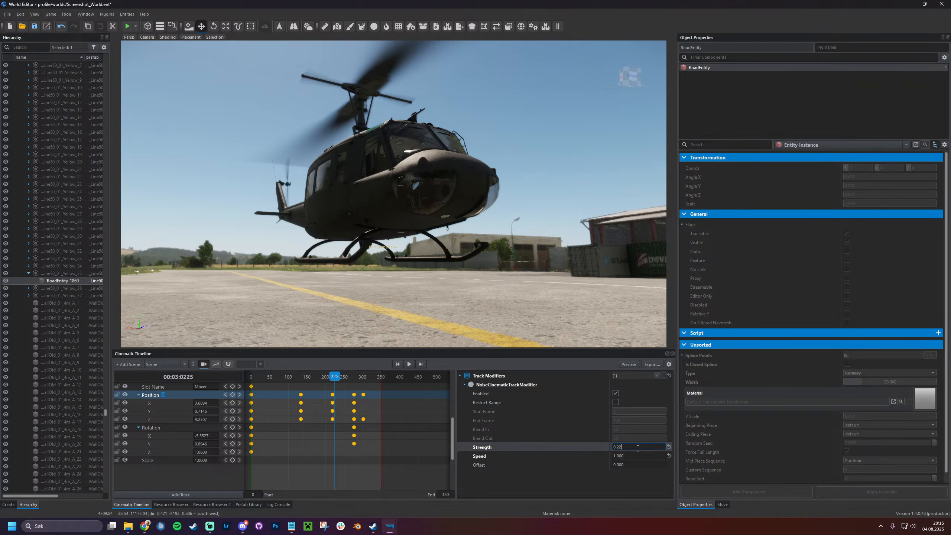
{"action": "type", "text": "0.250"}
{"action": "key", "text": "Return"}
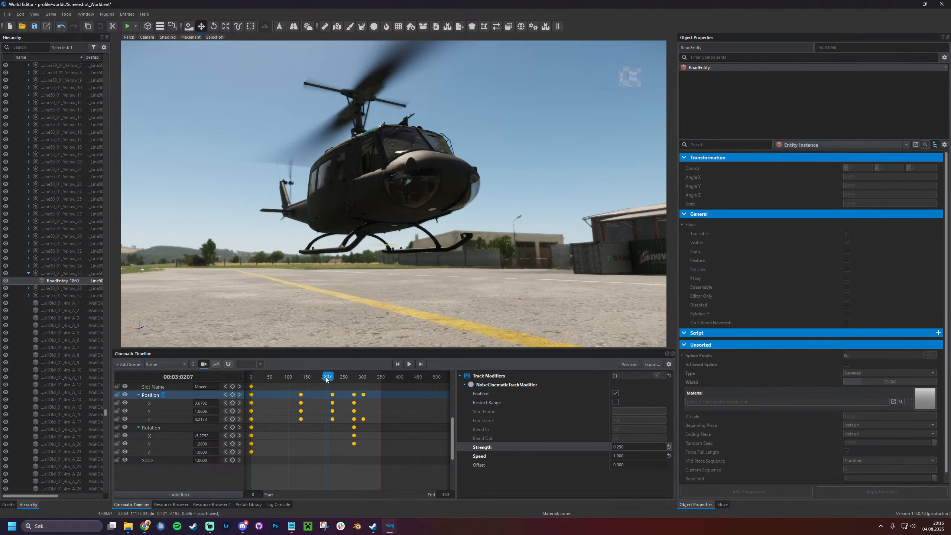
{"action": "left_click_drag", "start_coordinate": [325, 377], "coordinate": [276, 376]}
{"action": "key", "text": "space"}
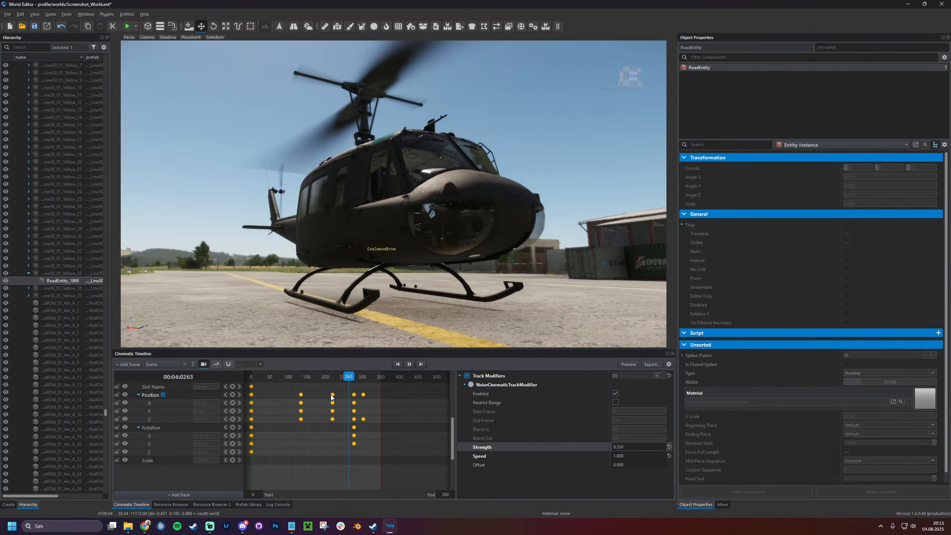
{"action": "key", "text": "space"}
Try lowering the helicopter with a new position Y keyframe on the attach track at frame 327
{"action": "mouse_move", "coordinate": [363, 377]}
{"action": "left_mouse_down"}
{"action": "mouse_move", "coordinate": [390, 377]}
{"action": "mouse_move", "coordinate": [373, 383]}
{"action": "left_mouse_up"}
{"action": "left_click", "coordinate": [363, 394]}
{"action": "left_click", "coordinate": [364, 395]}
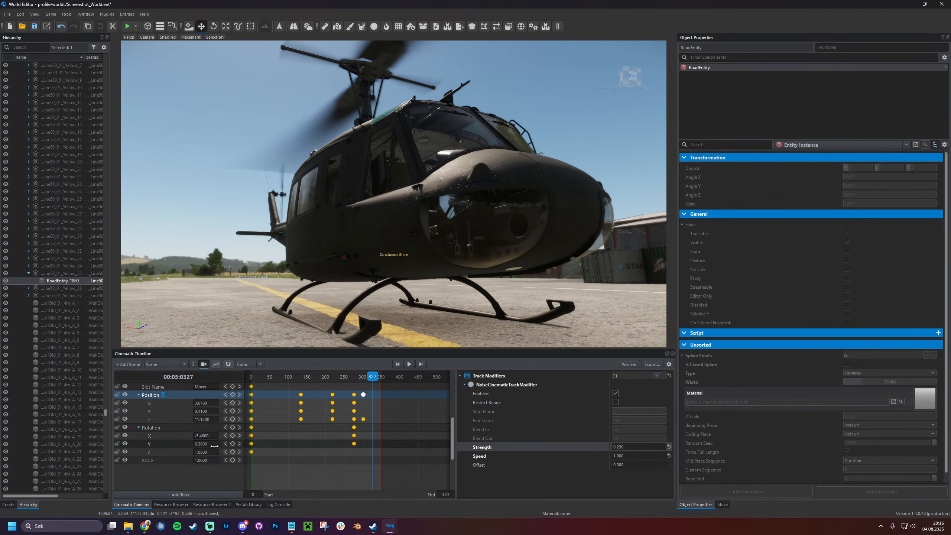
{"action": "left_click_drag", "start_coordinate": [208, 411], "coordinate": [205, 411]}
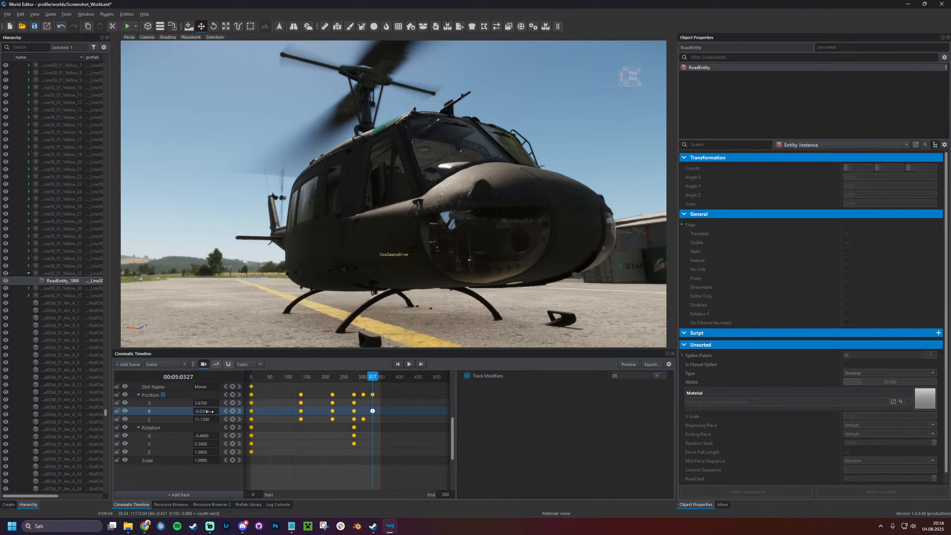
{"action": "key", "text": "ctrl+z"}
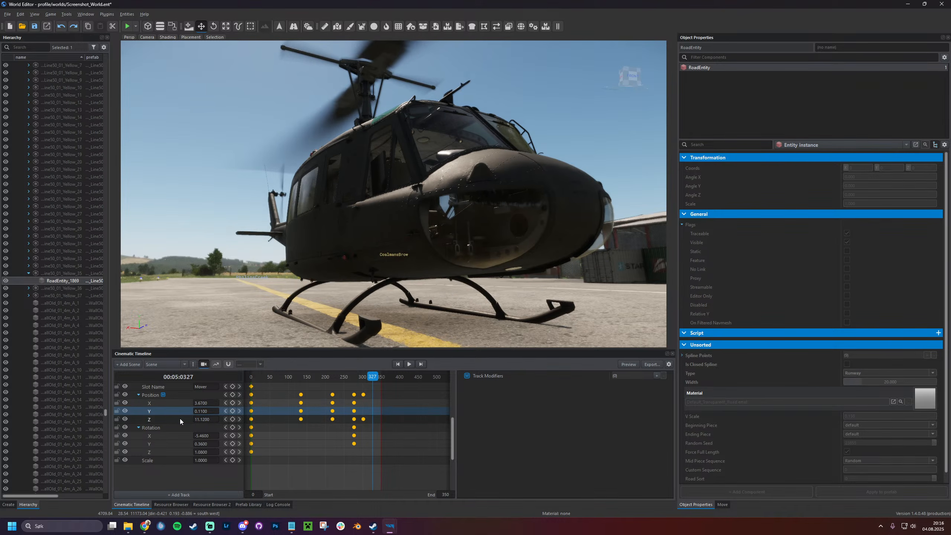
Reset the noise strength and speed and remove the noise modifier from the attach track's Position
{"action": "left_click", "coordinate": [179, 396]}
{"action": "left_click", "coordinate": [630, 446]}
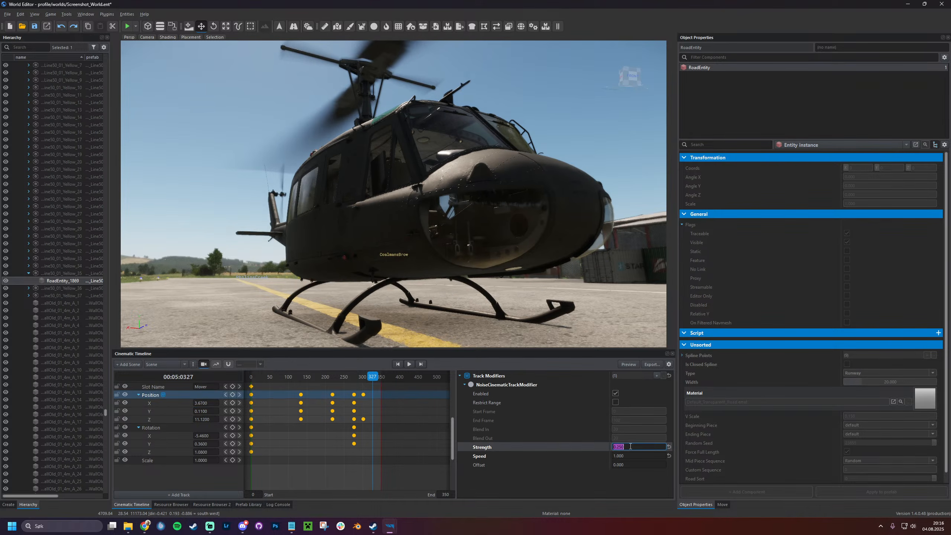
{"action": "left_click", "coordinate": [670, 447]}
{"action": "left_click", "coordinate": [669, 455]}
{"action": "left_click", "coordinate": [669, 375]}
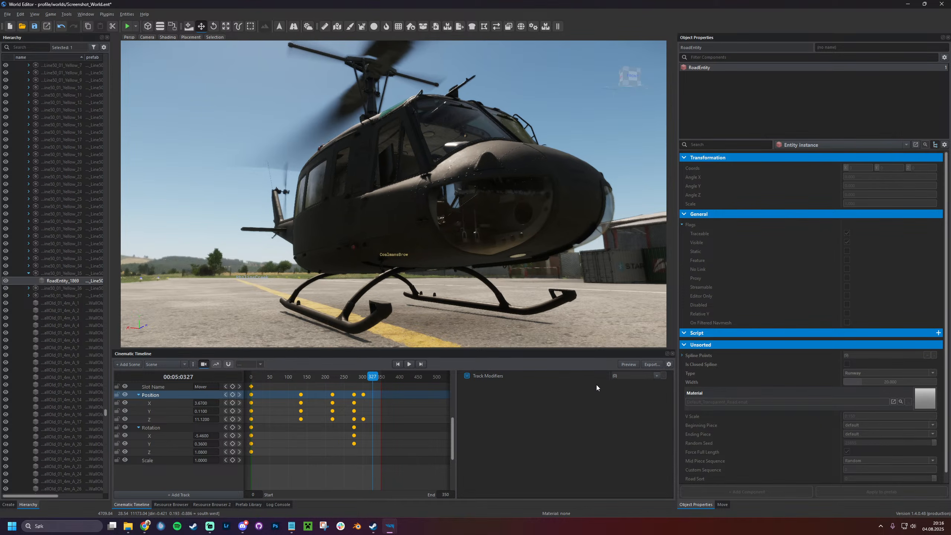
Play the helicopter sequence from frame 0 to about frame 129
{"action": "left_click_drag", "start_coordinate": [404, 379], "coordinate": [250, 378]}
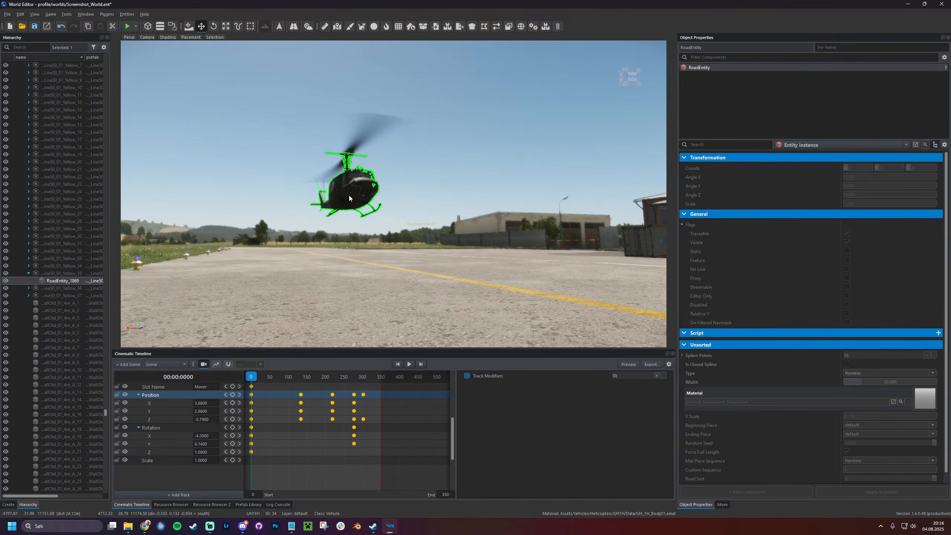
{"action": "key", "text": "space"}
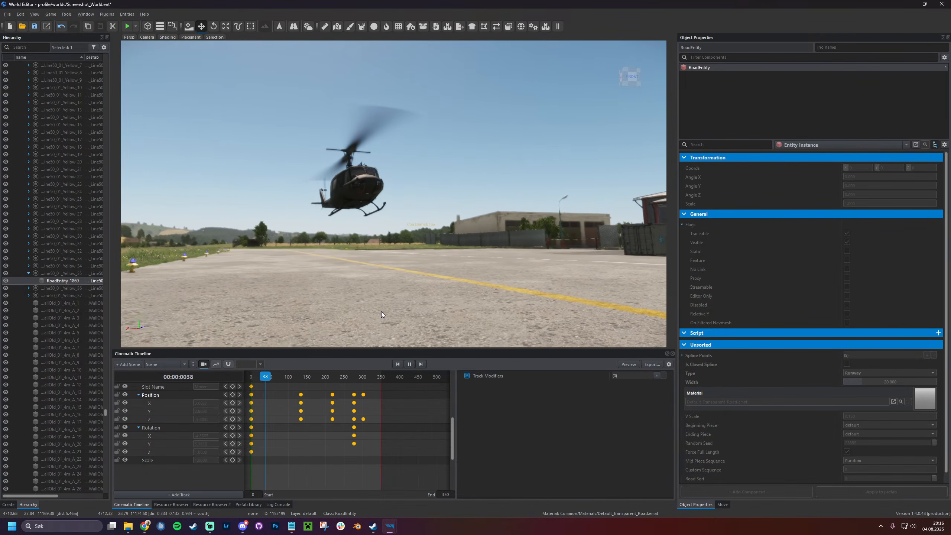
{"action": "key", "text": "space"}
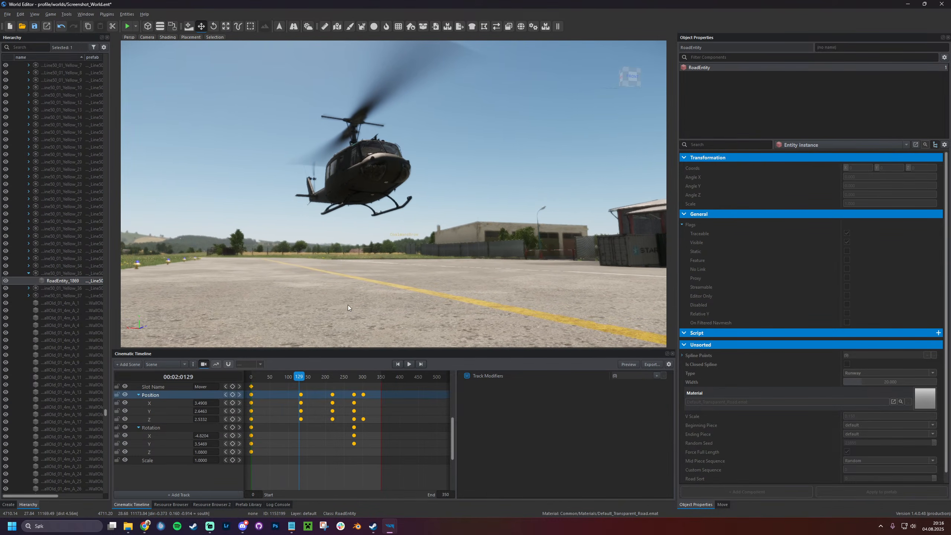
Select the UH1H and inspect its RotorMain slot's prefab in Enfusion Workbench's prefab editor, and return to World Editor
{"action": "left_click", "coordinate": [373, 182]}
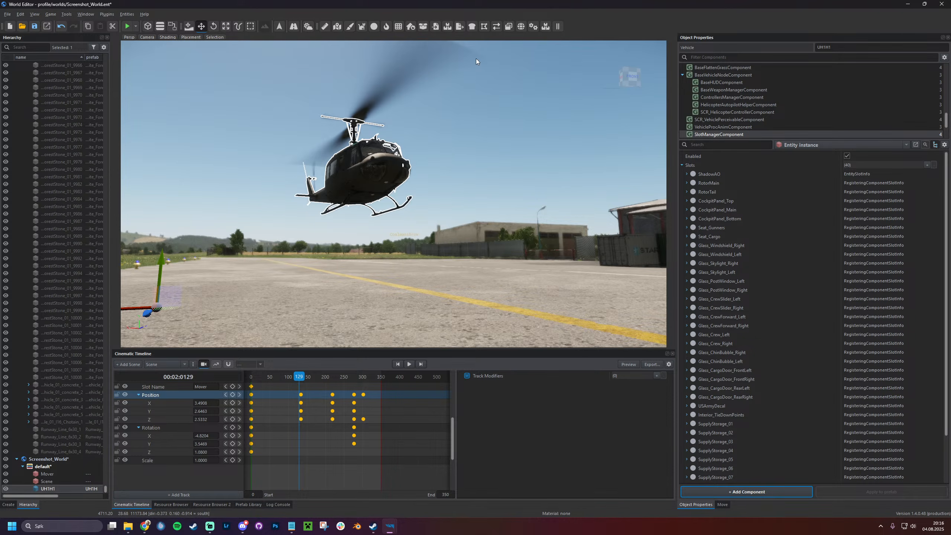
{"action": "left_click", "coordinate": [686, 174]}
{"action": "left_click", "coordinate": [686, 174]}
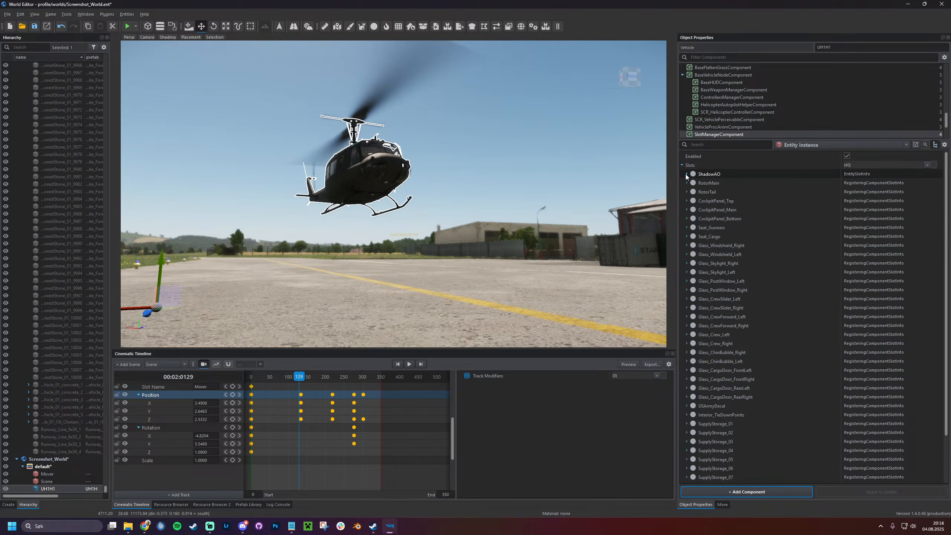
{"action": "left_click", "coordinate": [686, 183]}
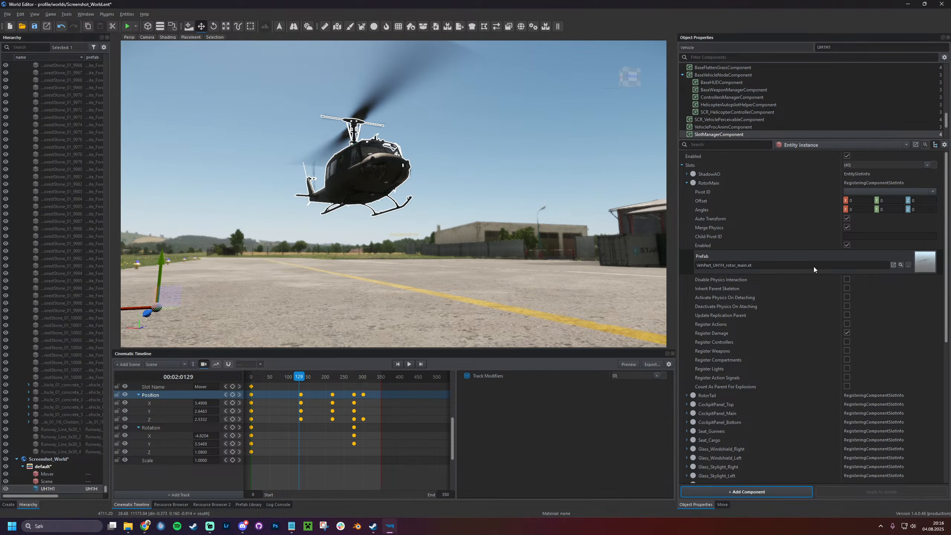
{"action": "left_click", "coordinate": [893, 264]}
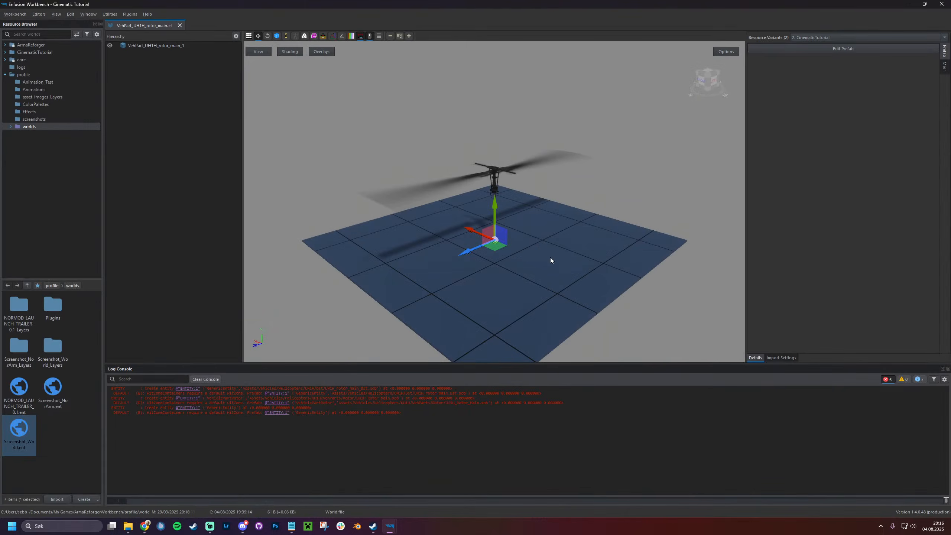
{"action": "right_click_drag", "start_coordinate": [378, 299], "coordinate": [369, 277]}
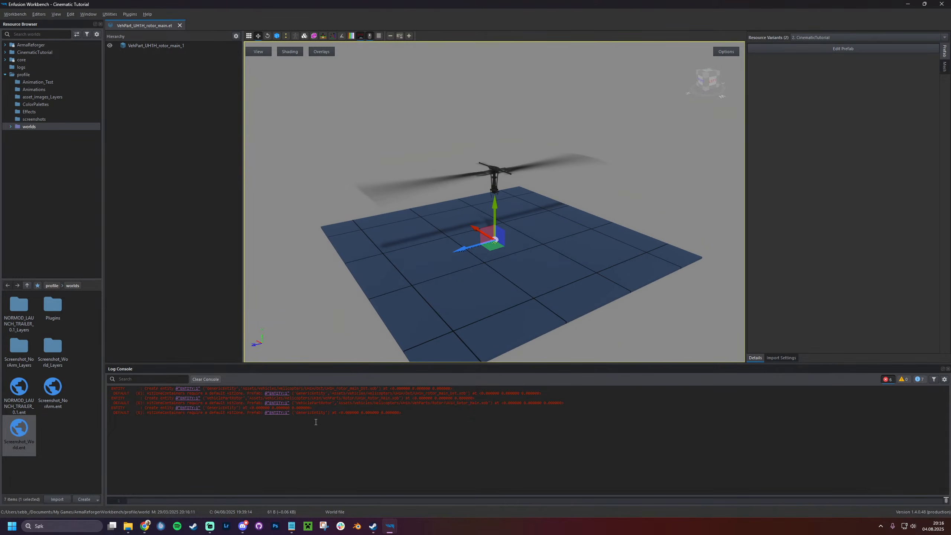
{"action": "key", "text": "alt+Tab"}
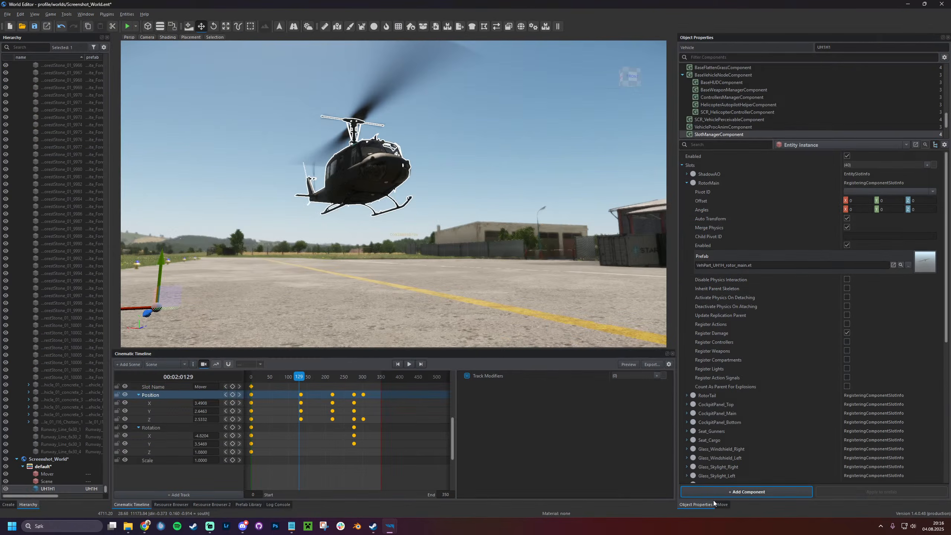
Search the project resources for "blur" and clear the search
{"action": "left_click", "coordinate": [166, 505]}
{"action": "double_click", "coordinate": [165, 364]}
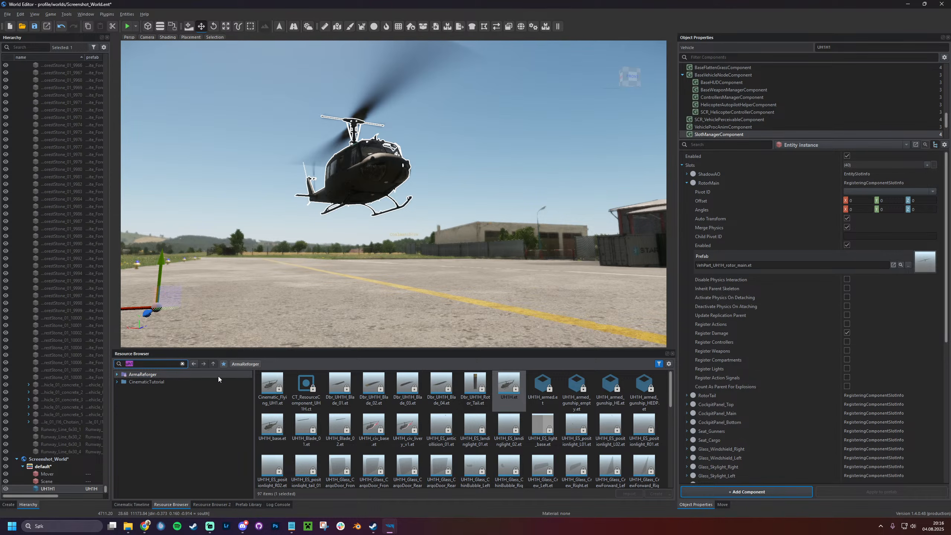
{"action": "type", "text": "blur"}
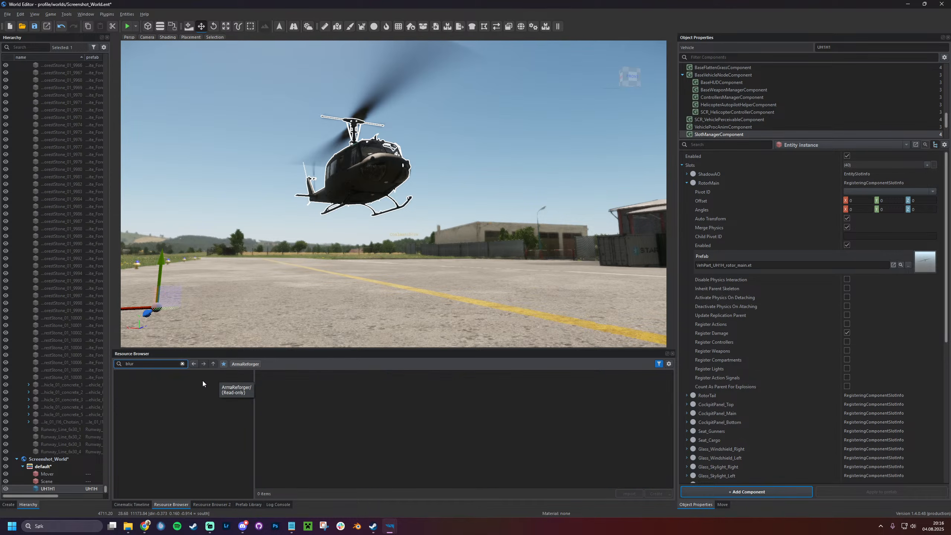
{"action": "left_click", "coordinate": [182, 363]}
{"action": "type", "text": "blu"}
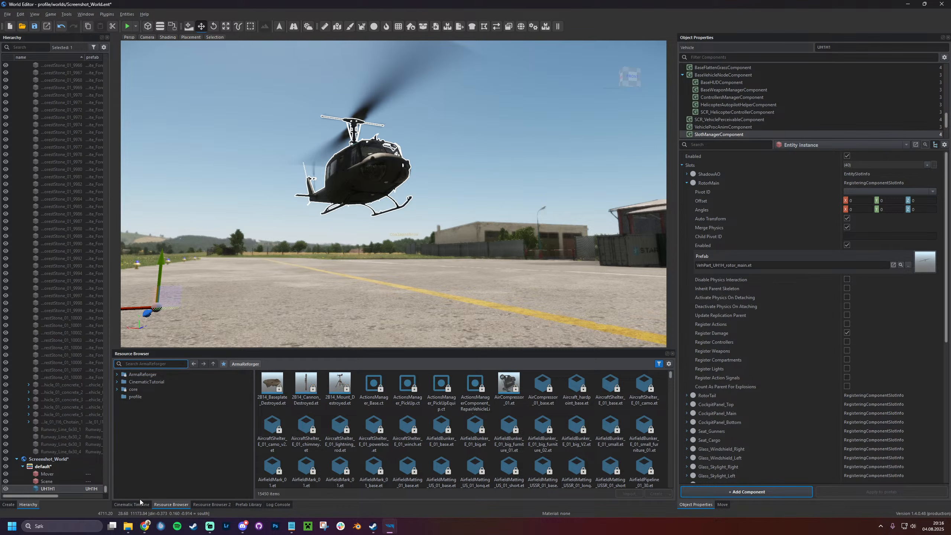
Remove the Prefabs category filter and search the project resources for "blur"
{"action": "type", "text": "r"}
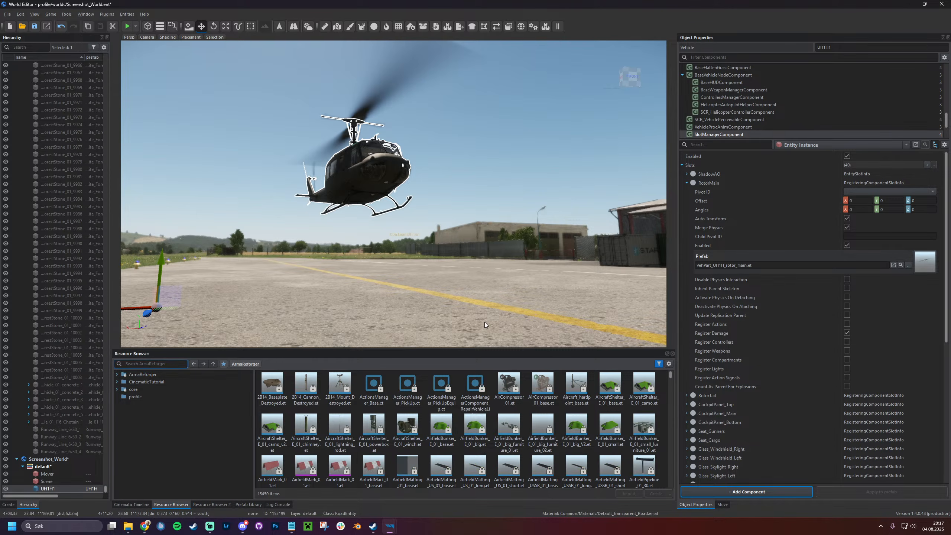
{"action": "scroll", "coordinate": [406, 379], "scroll_direction": "down", "scroll_amount": 1}
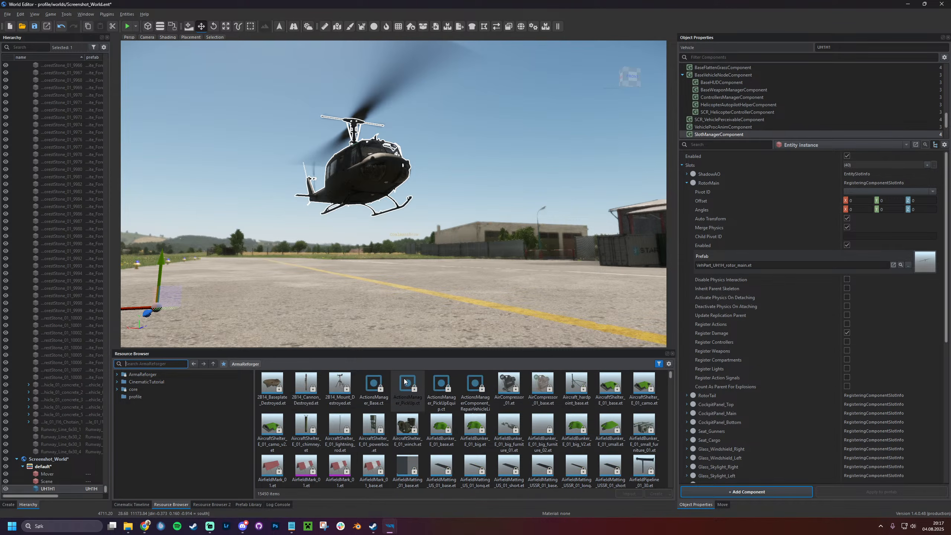
{"action": "scroll", "coordinate": [406, 379], "scroll_direction": "up", "scroll_amount": 1}
{"action": "left_click", "coordinate": [659, 364]}
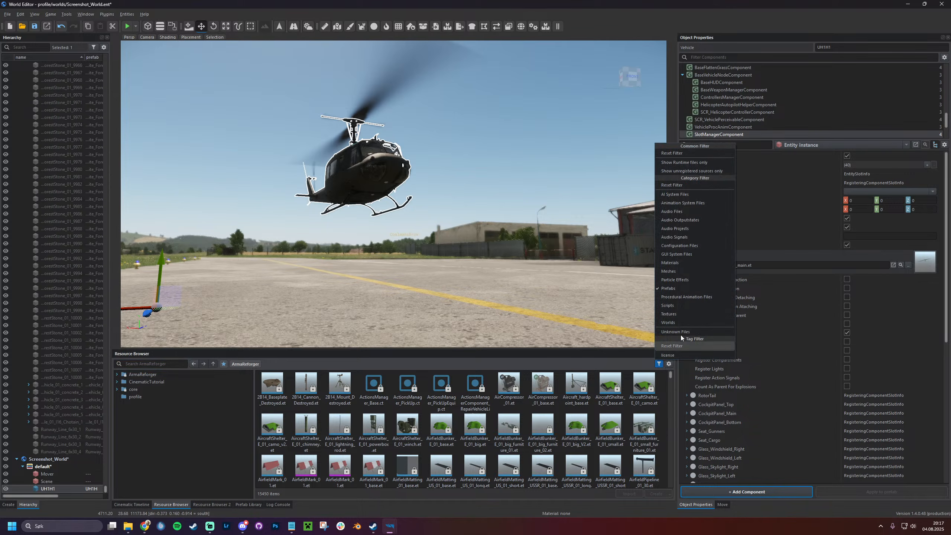
{"action": "left_click", "coordinate": [683, 291]}
{"action": "left_click", "coordinate": [156, 364]}
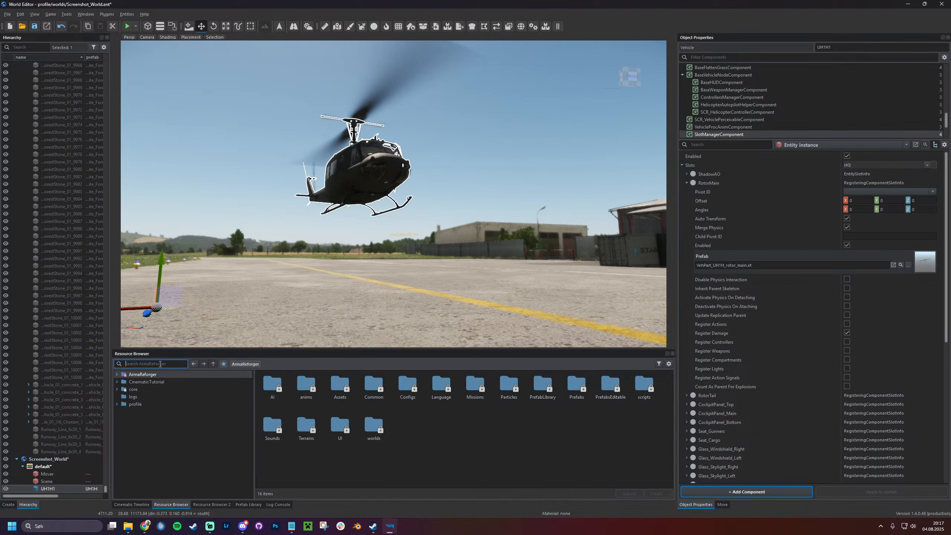
{"action": "type", "text": "blur"}
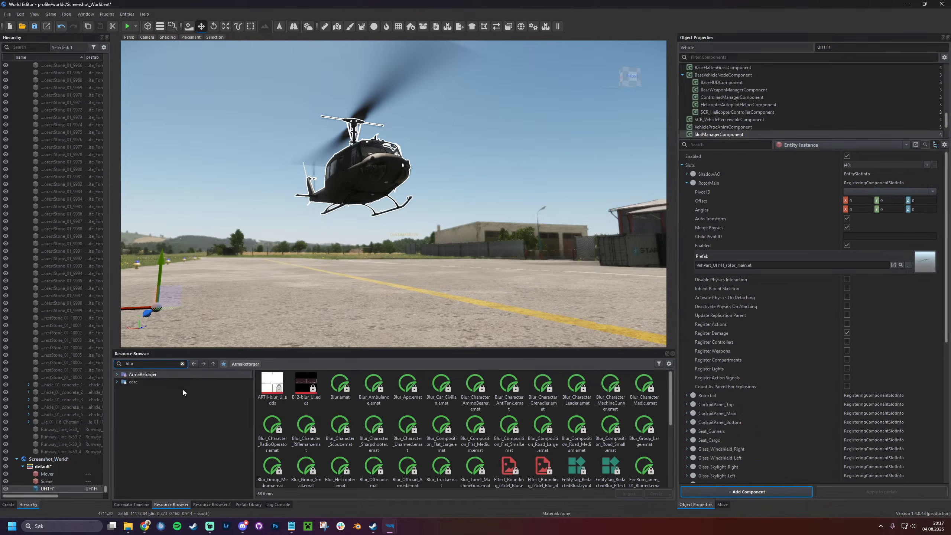
Open the UH1H_rotorblur.xob model in Enfusion Workbench, inspect it from several angles, and return to World Editor
{"action": "scroll", "coordinate": [527, 423], "scroll_direction": "down", "scroll_amount": 5}
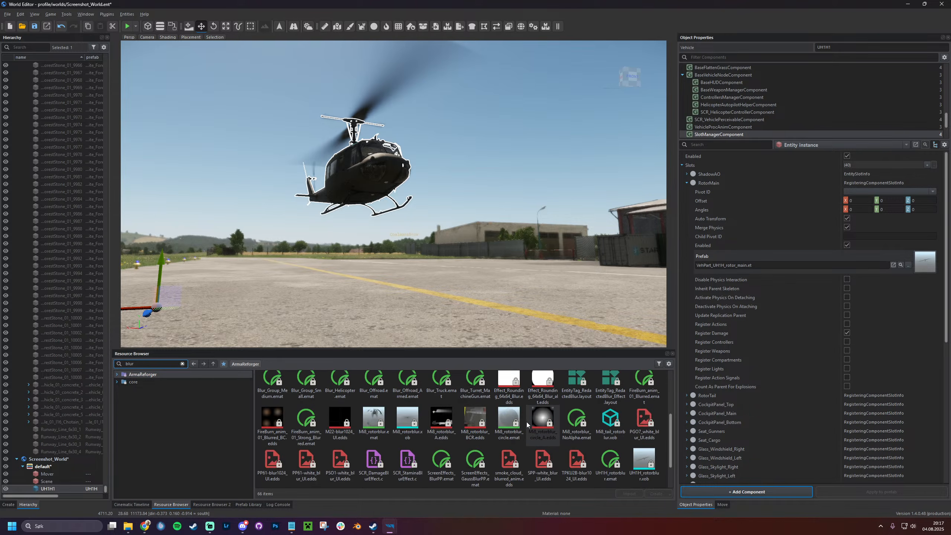
{"action": "left_click", "coordinate": [649, 422]}
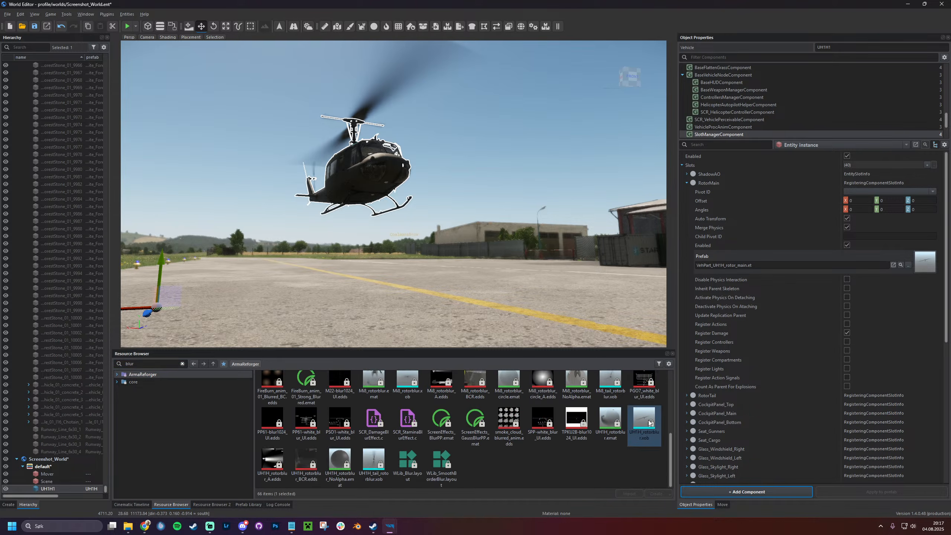
{"action": "double_click", "coordinate": [649, 423]}
{"action": "mouse_move", "coordinate": [538, 243]}
{"action": "right_mouse_down"}
{"action": "mouse_move", "coordinate": [587, 195]}
{"action": "mouse_move", "coordinate": [539, 203]}
{"action": "mouse_move", "coordinate": [539, 261]}
{"action": "right_mouse_up"}
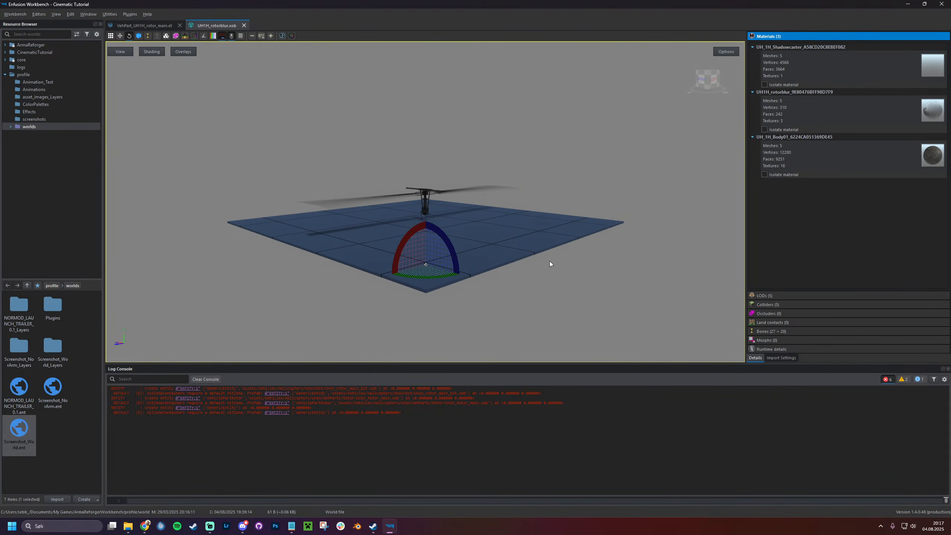
{"action": "right_click_drag", "start_coordinate": [550, 262], "coordinate": [497, 260]}
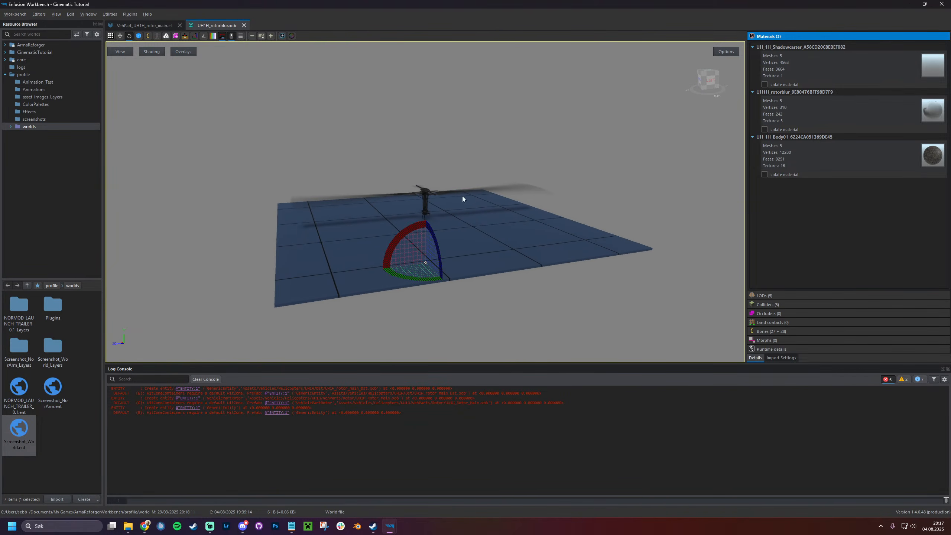
{"action": "left_click", "coordinate": [144, 25]}
{"action": "left_click", "coordinate": [220, 25]}
{"action": "key", "text": "alt+Tab"}
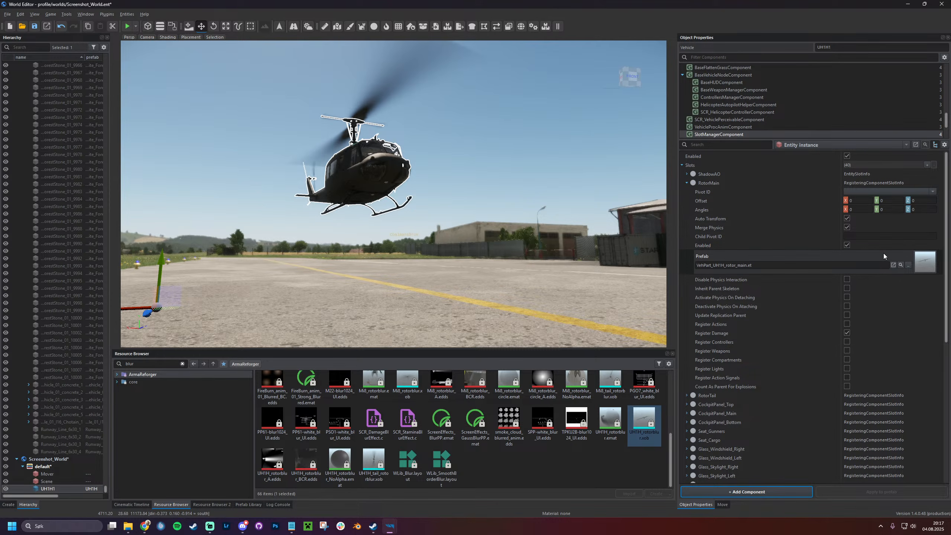
Collapse the RotorMain slot and check which prefab the RotorTail slot of the UH1H uses
{"action": "left_click", "coordinate": [686, 183]}
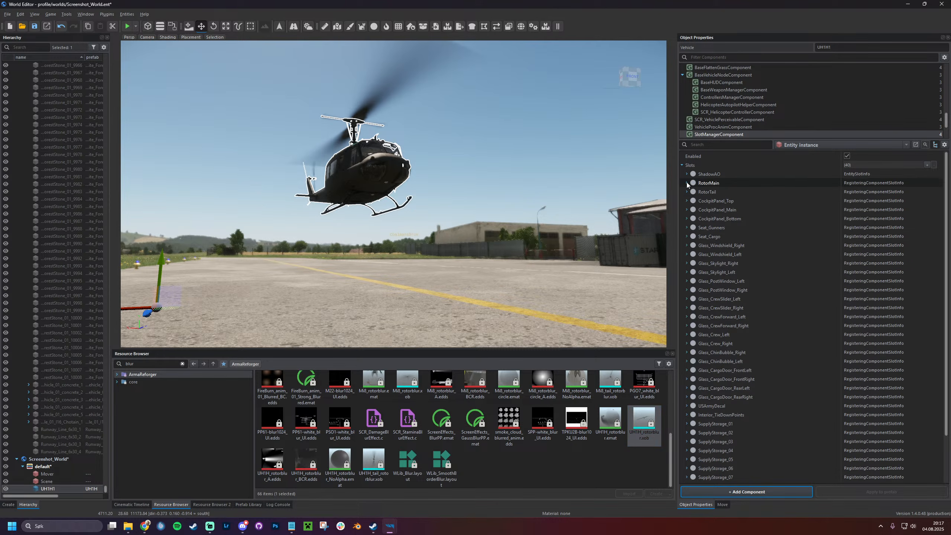
{"action": "left_click", "coordinate": [687, 192]}
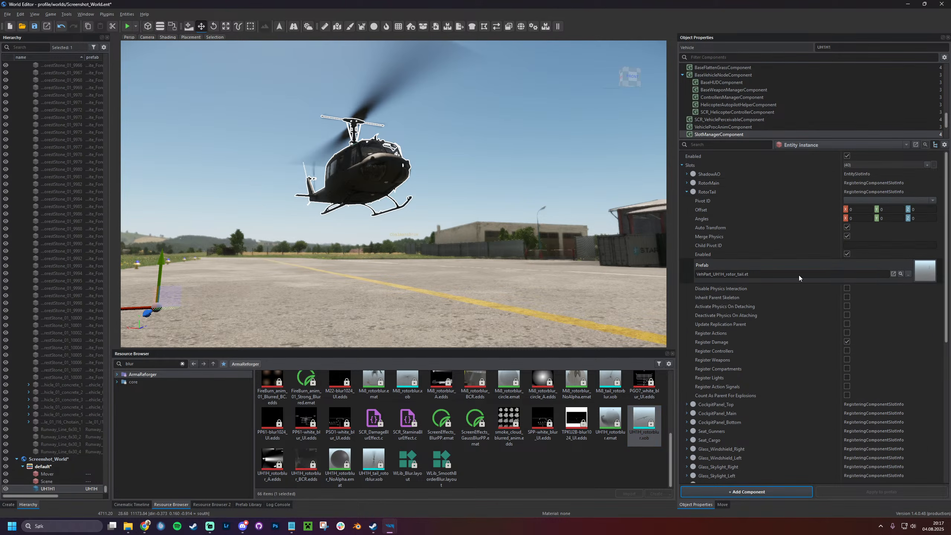
{"action": "left_click", "coordinate": [687, 191]}
Return to the Cinematic Timeline, rewind to frame 0 and collapse the Camera and Mover_UH1Attach tracks
{"action": "left_click", "coordinate": [149, 505]}
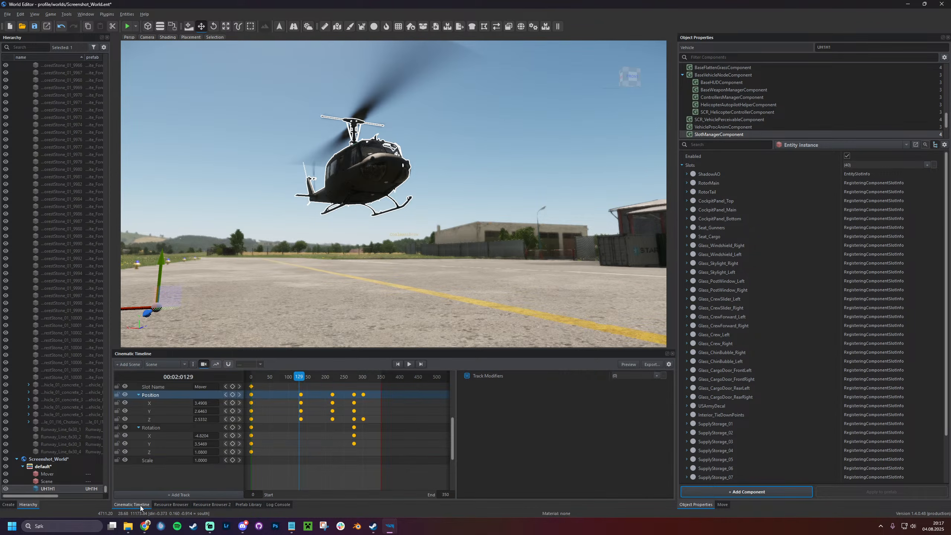
{"action": "left_click_drag", "start_coordinate": [302, 380], "coordinate": [251, 377]}
{"action": "scroll", "coordinate": [171, 397], "scroll_direction": "up", "scroll_amount": 2}
{"action": "scroll", "coordinate": [171, 401], "scroll_direction": "up", "scroll_amount": 4}
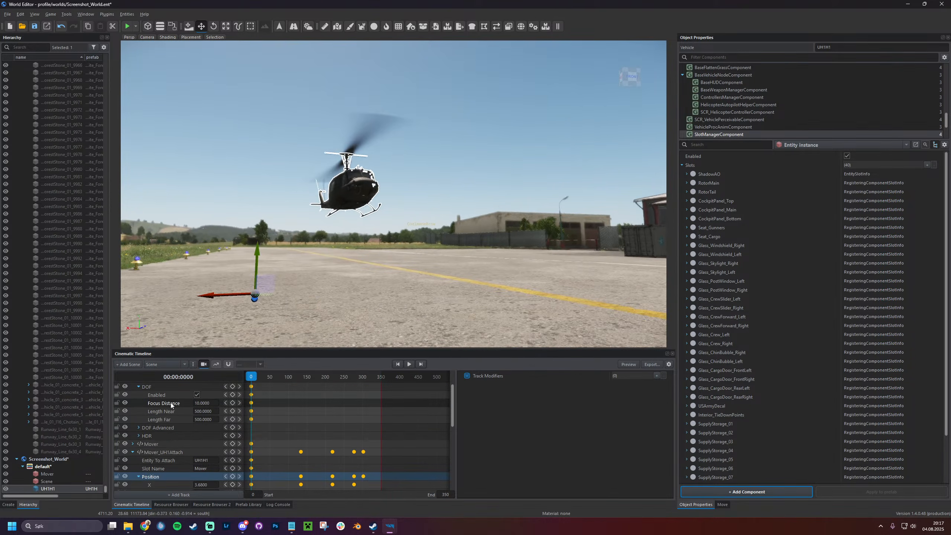
{"action": "left_click", "coordinate": [162, 386]}
{"action": "double_click", "coordinate": [162, 386]}
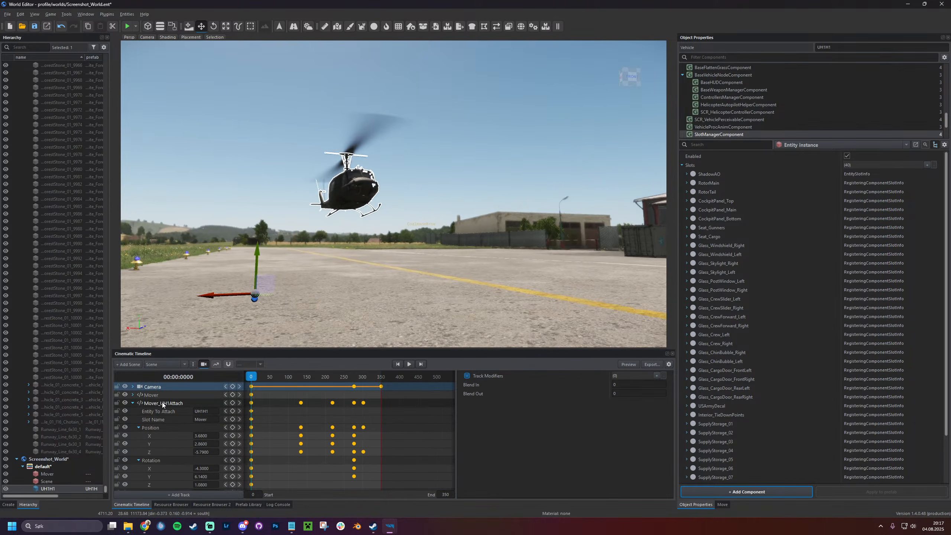
{"action": "double_click", "coordinate": [162, 403]}
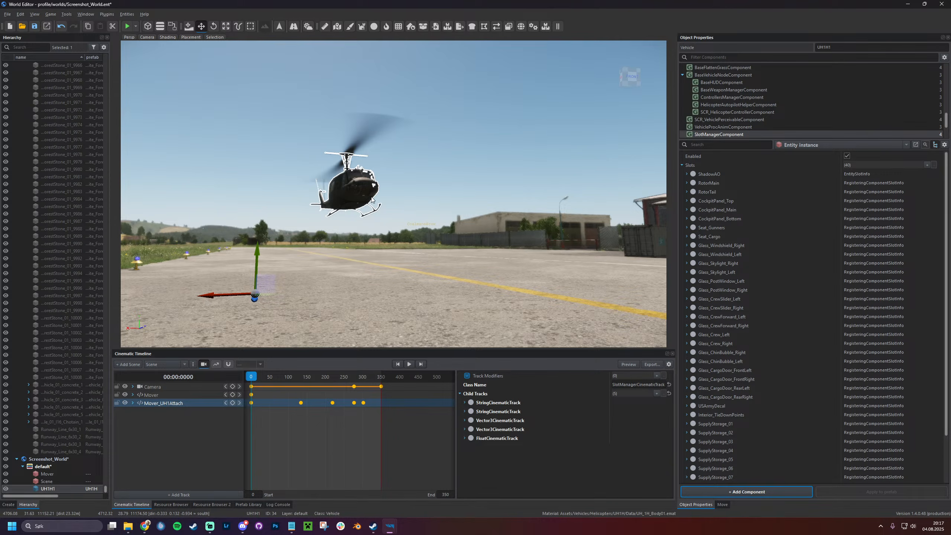
Add a Bone Animation Track named UH1H1_MainRotor to the scene
{"action": "left_click", "coordinate": [196, 495]}
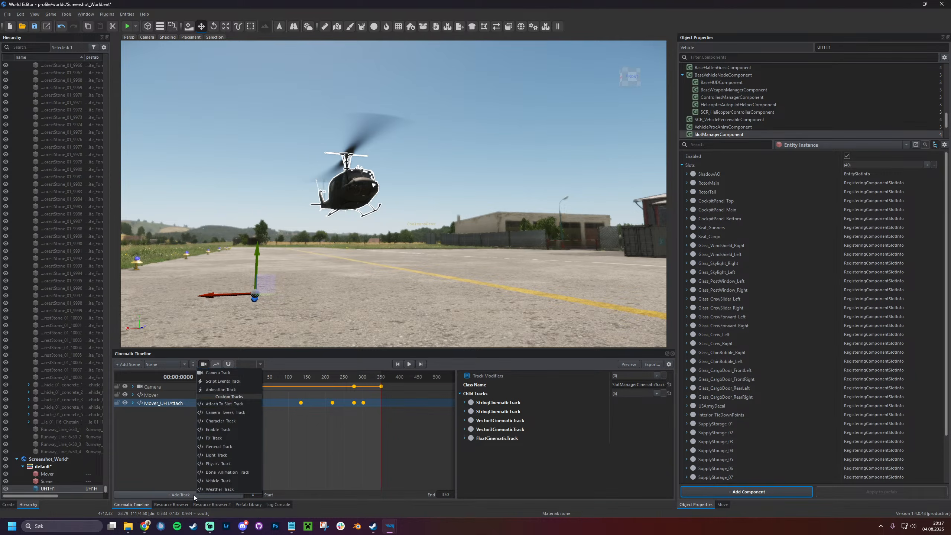
{"action": "left_click", "coordinate": [232, 471]}
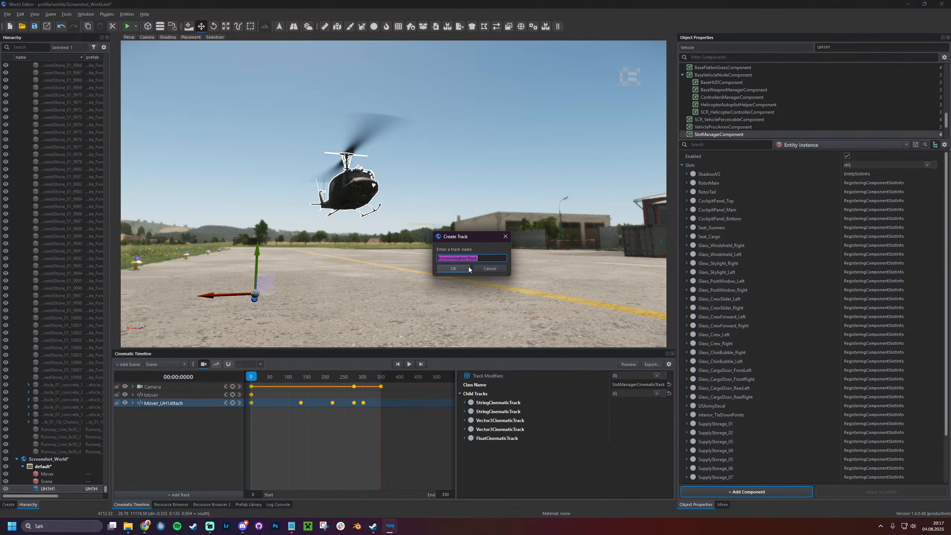
{"action": "type", "text": "UH1H1_MainRotor"}
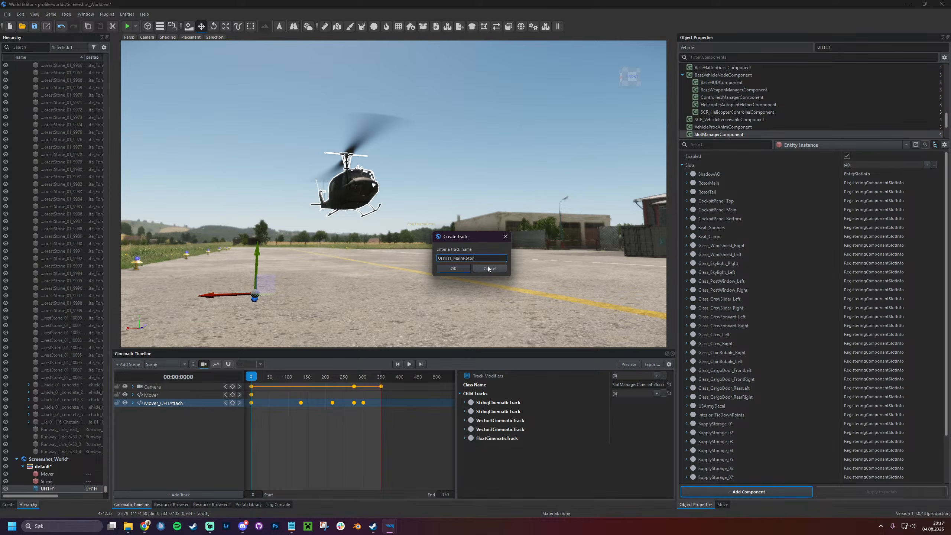
{"action": "key", "text": "Return"}
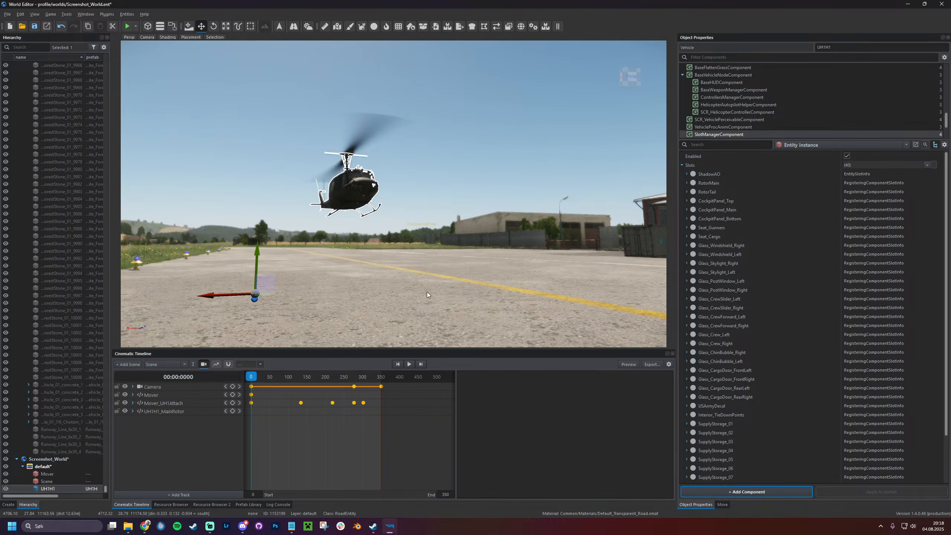
Set the UH1H1_MainRotor track's Bone Name to v_rotor and its Slot Name to RotorMain
{"action": "double_click", "coordinate": [193, 411]}
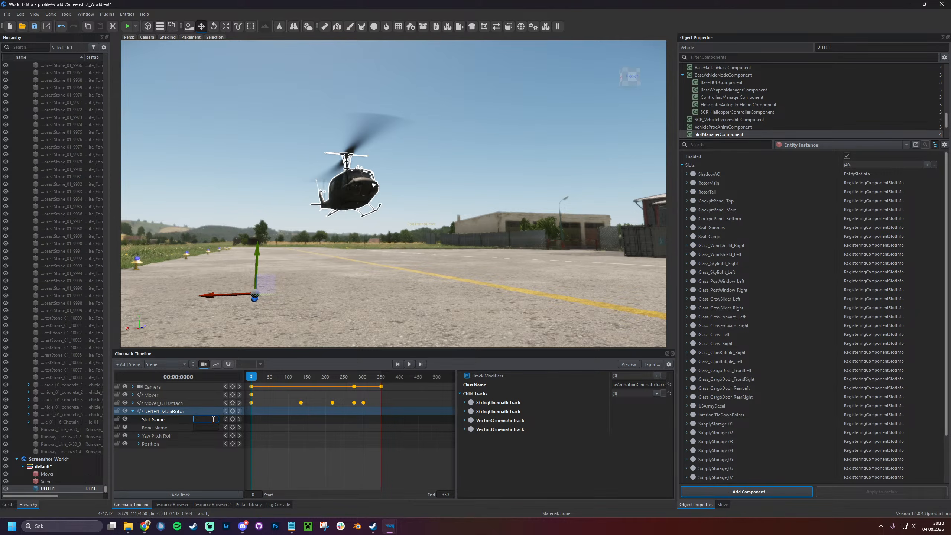
{"action": "left_click", "coordinate": [209, 428]}
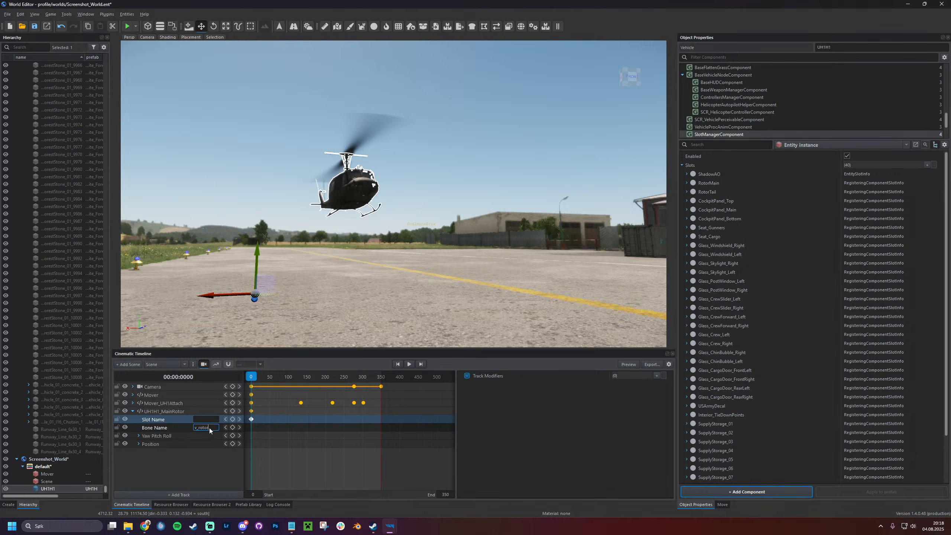
{"action": "key", "text": "Return"}
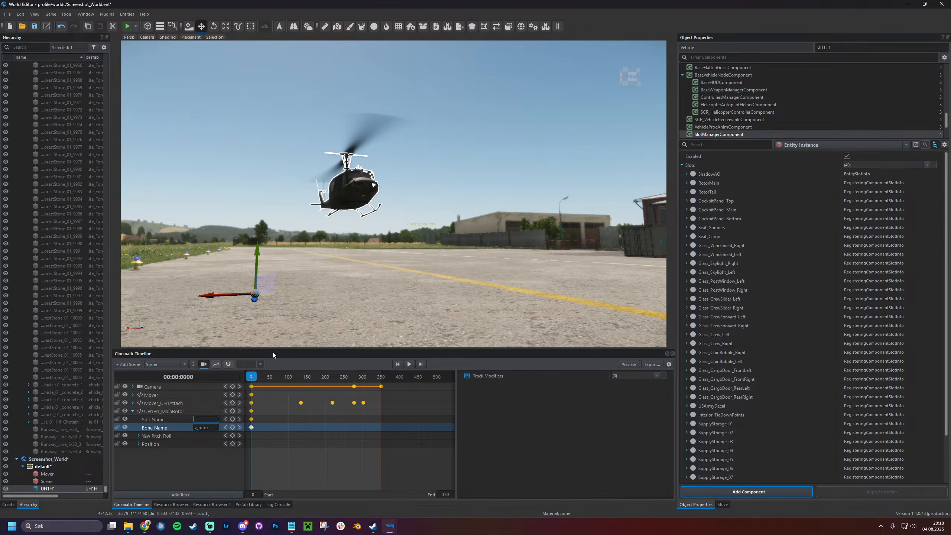
{"action": "left_click", "coordinate": [725, 184]}
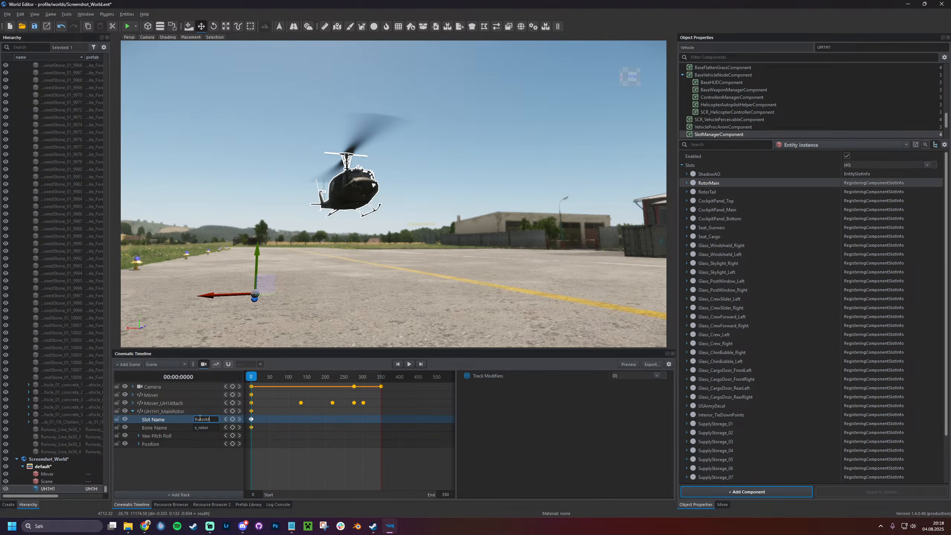
Try rotating the main rotor on the Yaw Pitch Roll X and Y axes up close, and undo the changes
{"action": "double_click", "coordinate": [176, 435]}
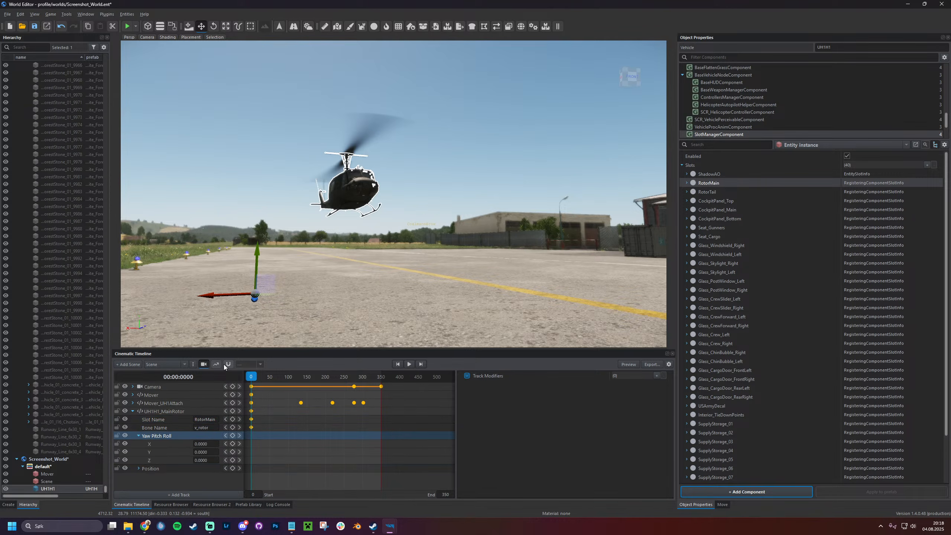
{"action": "left_click", "coordinate": [204, 364]}
{"action": "key", "text": "w"}
{"action": "right_click_drag", "start_coordinate": [292, 262], "coordinate": [324, 267]}
{"action": "key", "text": "w"}
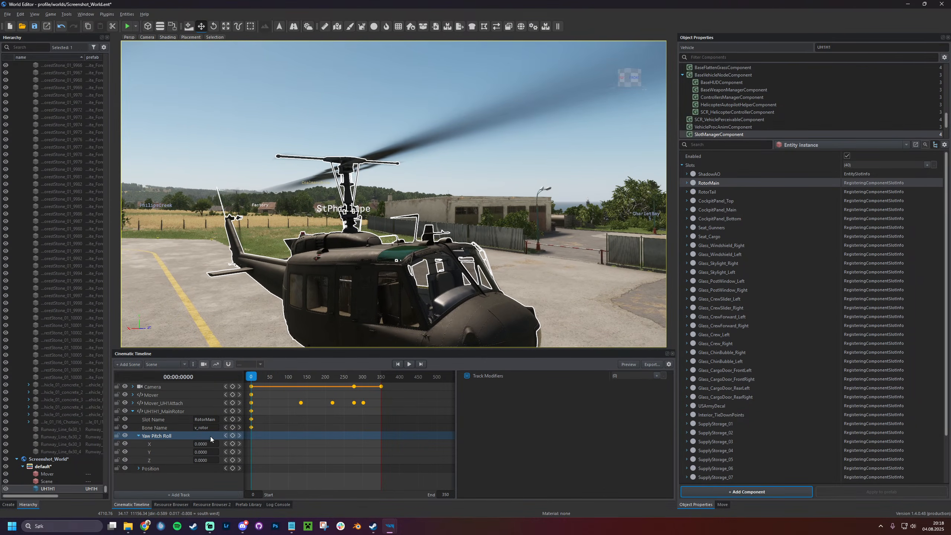
{"action": "left_click_drag", "start_coordinate": [204, 444], "coordinate": [175, 453]}
{"action": "key", "text": "ctrl+z"}
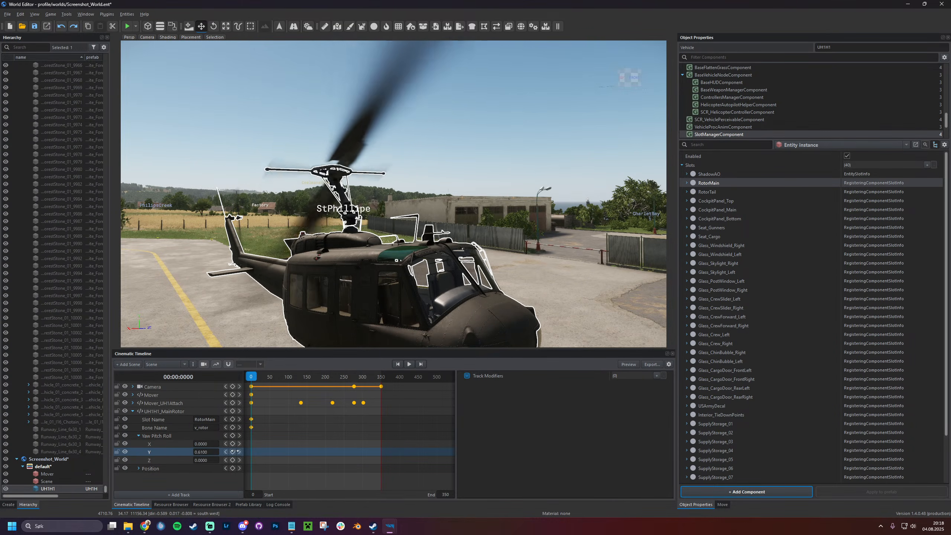
{"action": "key", "text": "ctrl+z"}
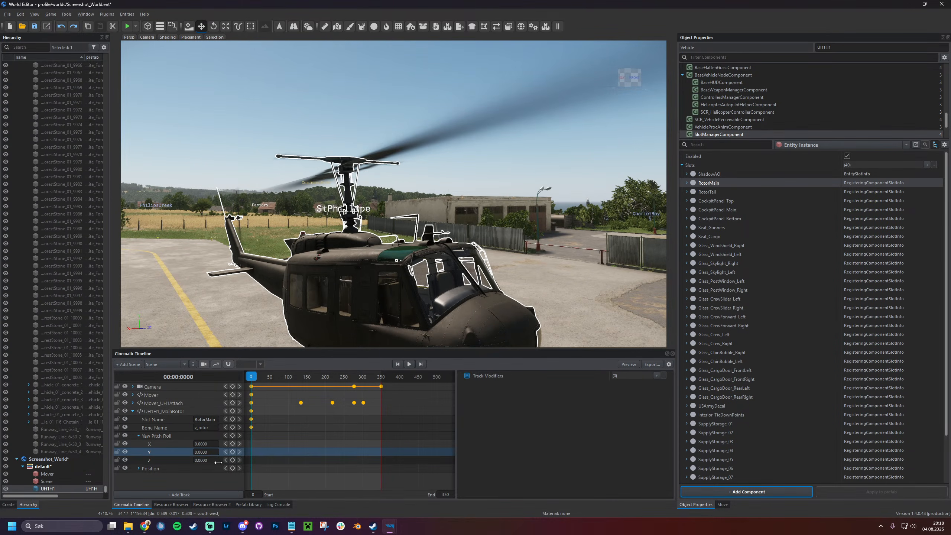
Keyframe the main rotor's Yaw Pitch Roll Z at 0 on frame 0 and at a higher rotation value on frame 350
{"action": "left_click", "coordinate": [233, 461]}
{"action": "left_click", "coordinate": [213, 463]}
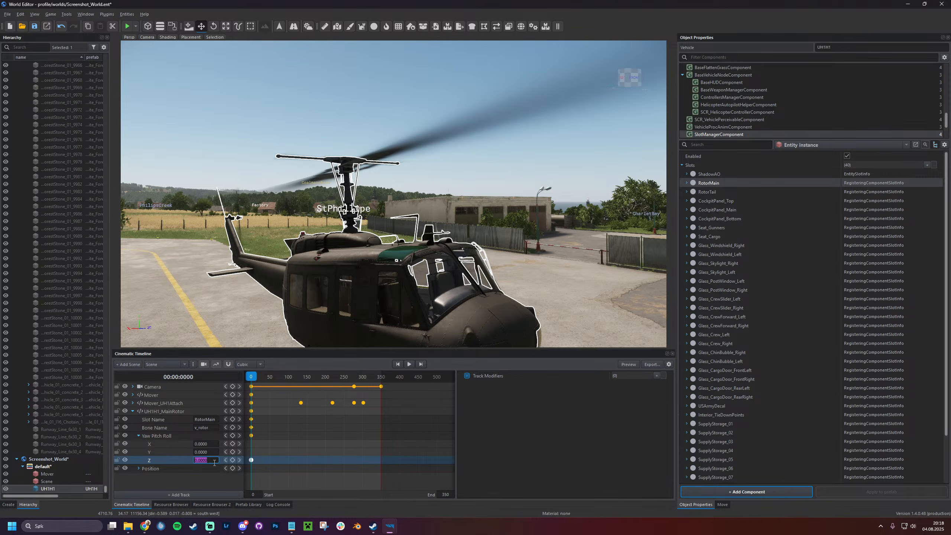
{"action": "left_click_drag", "start_coordinate": [250, 377], "coordinate": [381, 376]}
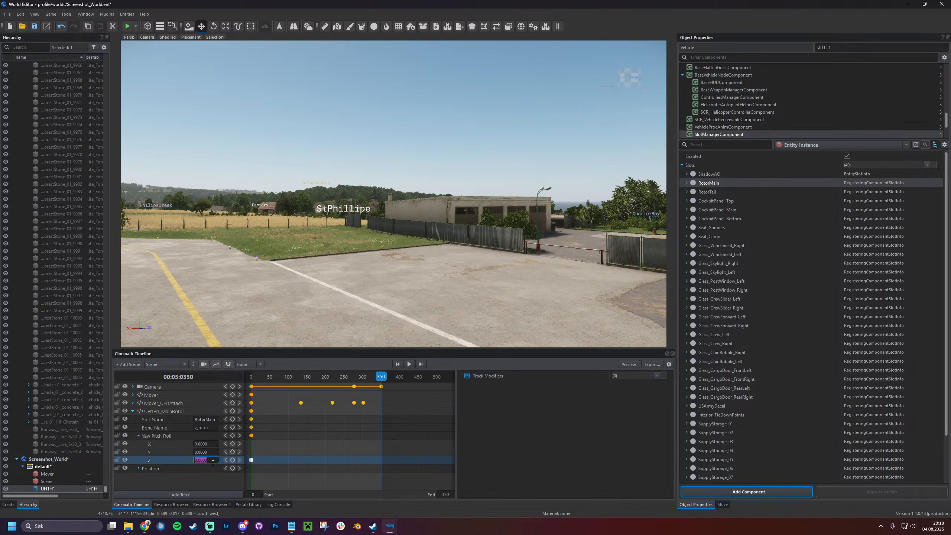
{"action": "key", "text": "Return"}
Play the sequence through the cinematic camera from frame 0 to about frame 313 to check the rotor spin, and rewind
{"action": "left_click_drag", "start_coordinate": [381, 376], "coordinate": [225, 396]}
{"action": "left_click", "coordinate": [204, 364]}
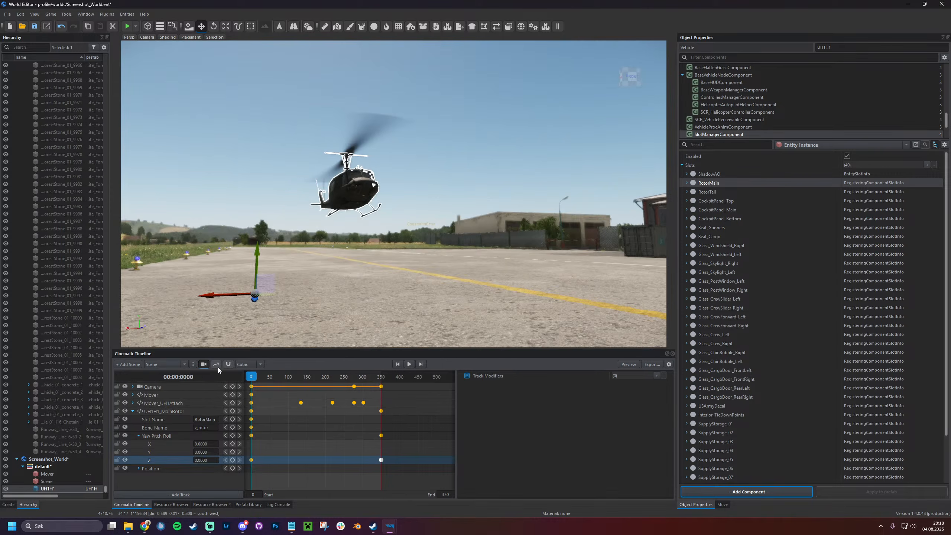
{"action": "key", "text": "space"}
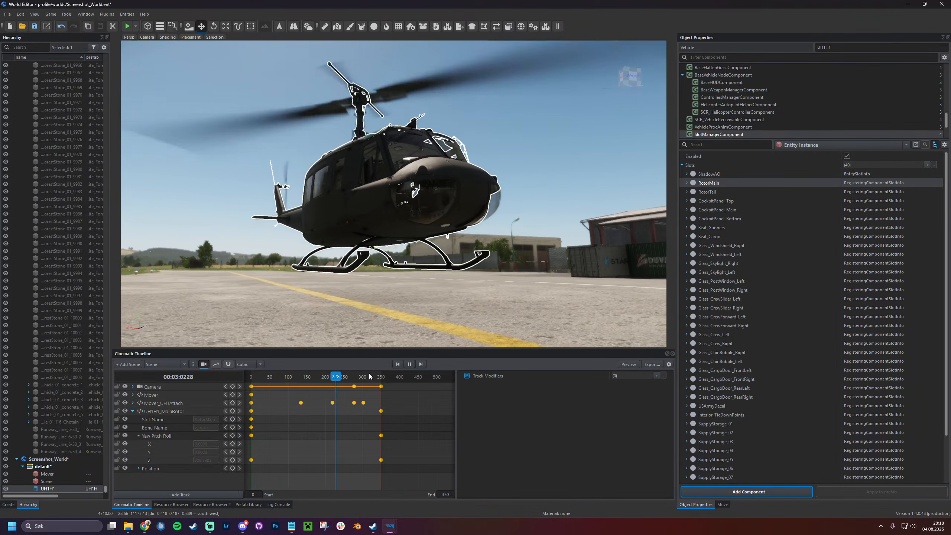
{"action": "key", "text": "space"}
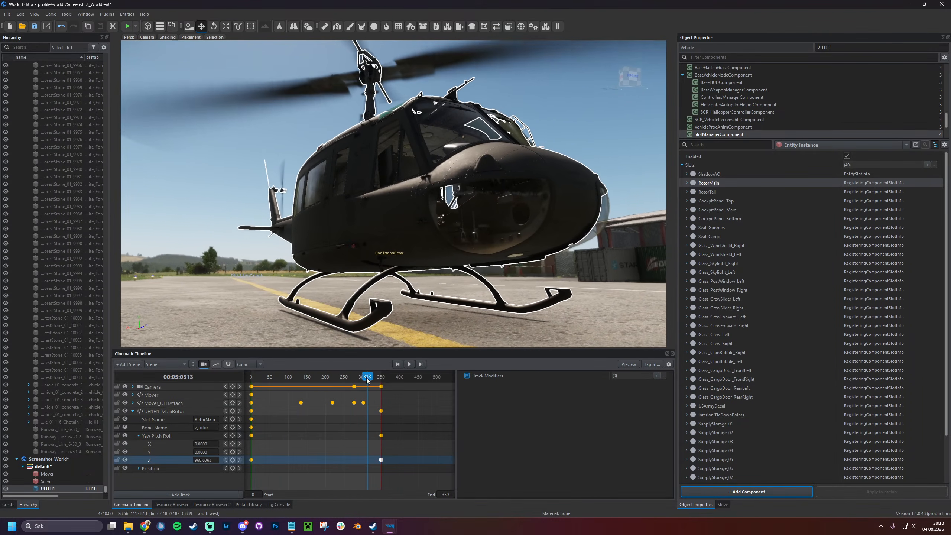
{"action": "left_click_drag", "start_coordinate": [368, 377], "coordinate": [359, 377]}
{"action": "left_click", "coordinate": [398, 364]}
Duplicate the UH1H1_MainRotor track and name the copy UH1H1_TailRotor
{"action": "left_click", "coordinate": [182, 411]}
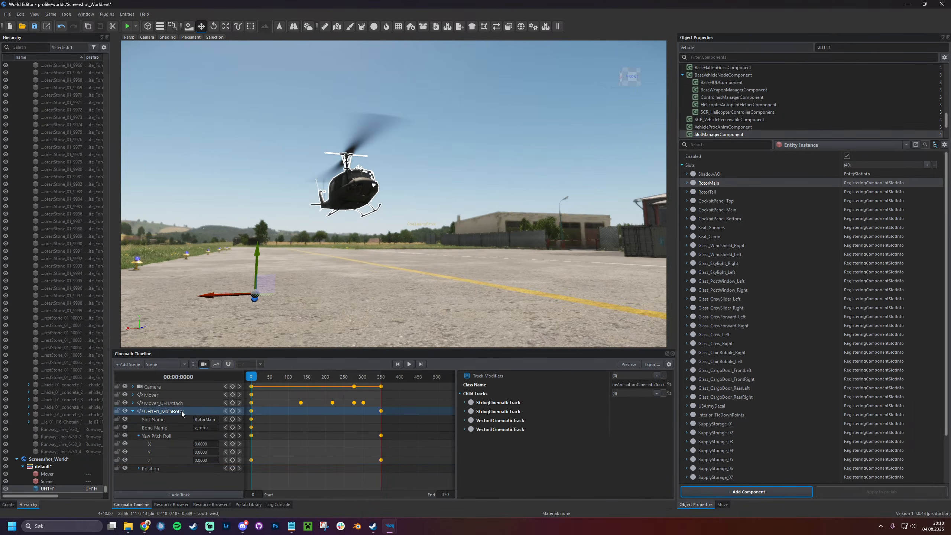
{"action": "right_click", "coordinate": [181, 411]}
{"action": "left_click", "coordinate": [202, 425]}
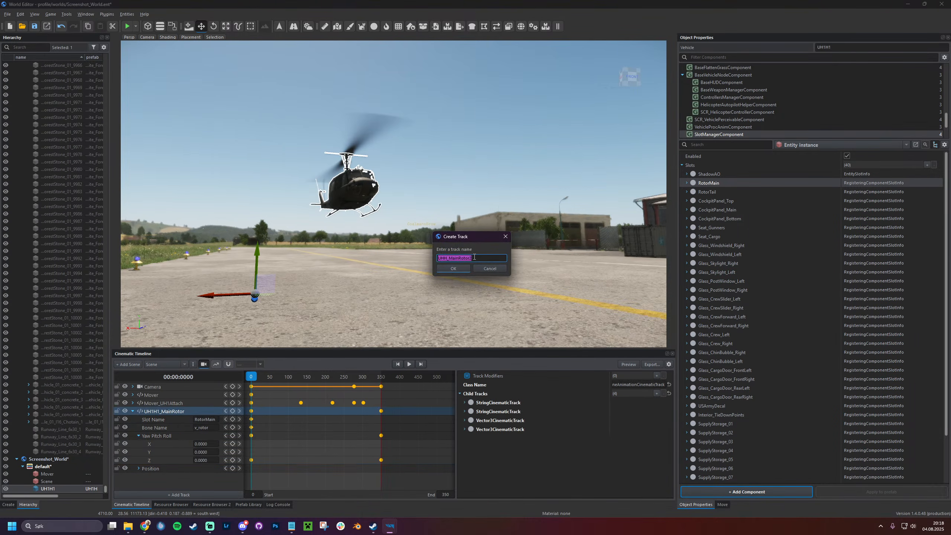
{"action": "left_click_drag", "start_coordinate": [472, 258], "coordinate": [456, 261]}
{"action": "type", "text": "TailRotor"}
{"action": "key", "text": "Return"}
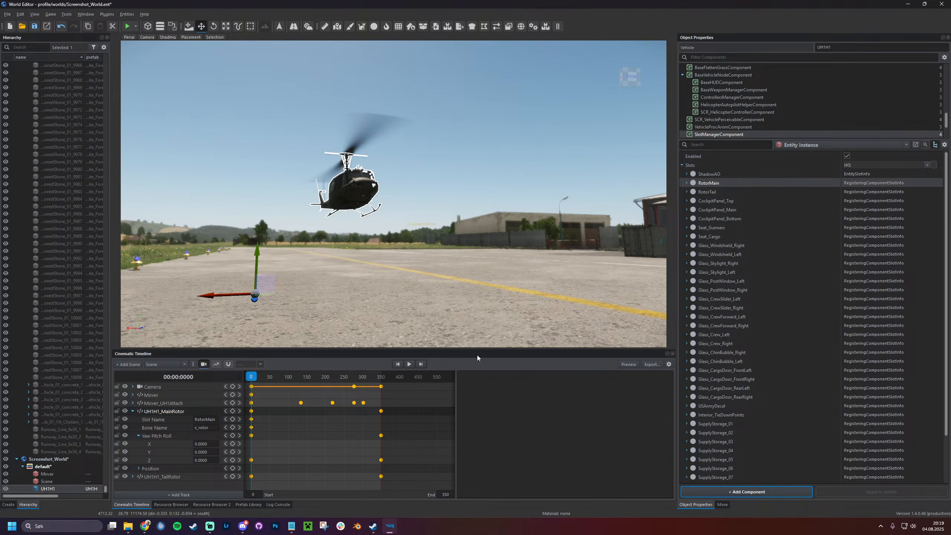
Set the UH1H1_TailRotor track's Slot Name to RotorTail at frame 0
{"action": "left_click", "coordinate": [184, 478]}
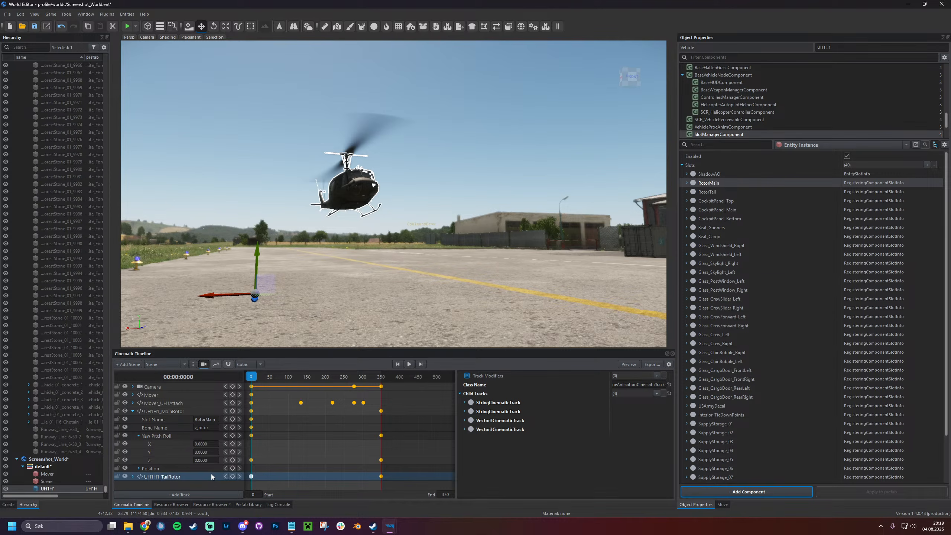
{"action": "scroll", "coordinate": [202, 446], "scroll_direction": "down", "scroll_amount": 2}
{"action": "double_click", "coordinate": [202, 446]}
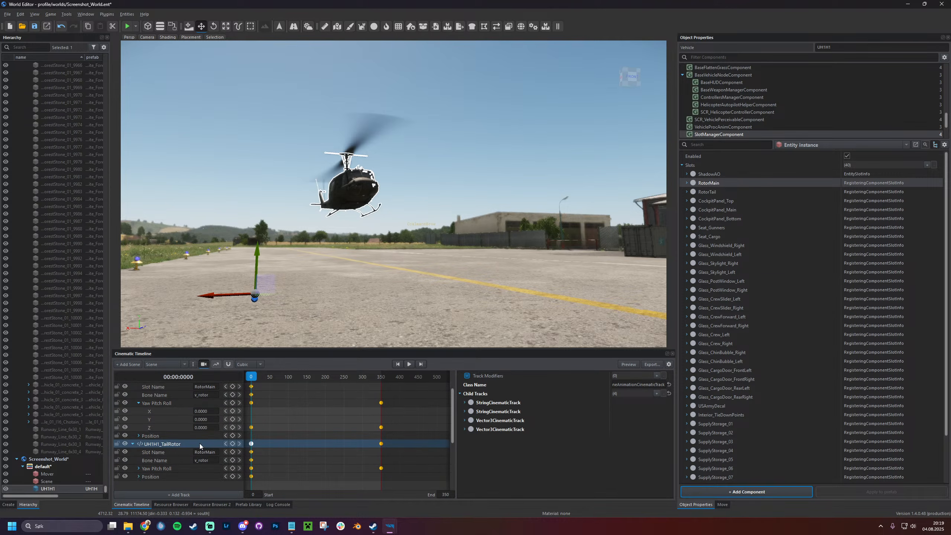
{"action": "scroll", "coordinate": [202, 447], "scroll_direction": "down", "scroll_amount": 1}
{"action": "double_click", "coordinate": [206, 419]}
{"action": "left_click", "coordinate": [206, 419]}
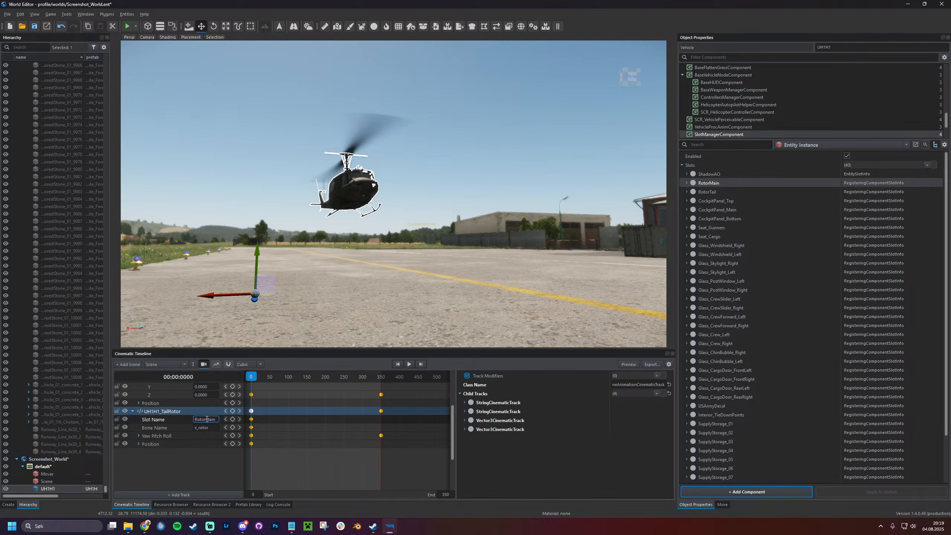
{"action": "left_click", "coordinate": [233, 421]}
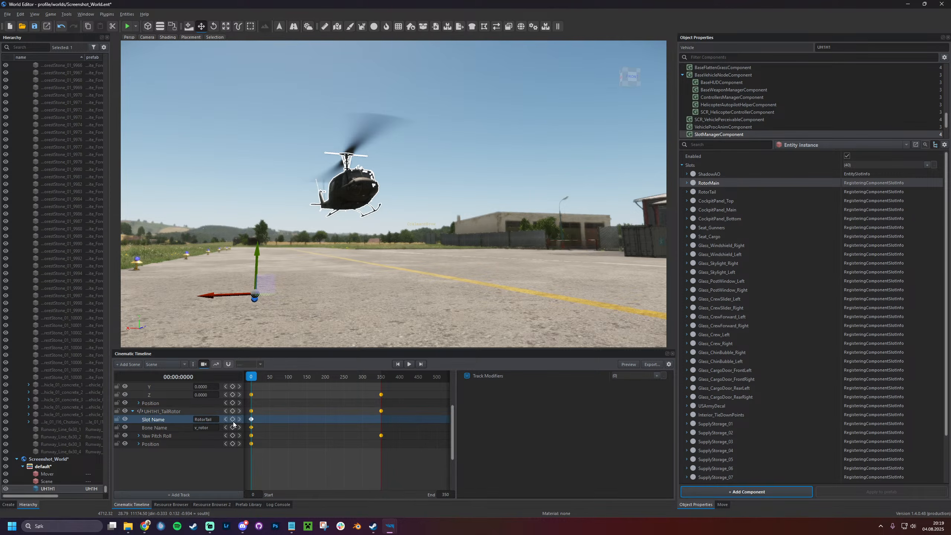
Set the tail rotor's Yaw Pitch Roll Z keyframe on frame 350 to 0
{"action": "double_click", "coordinate": [196, 438]}
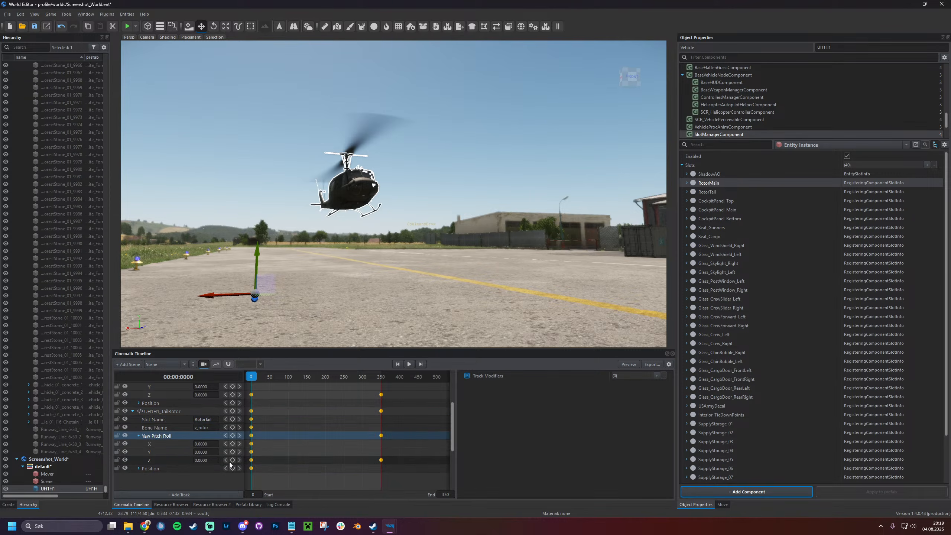
{"action": "left_click", "coordinate": [252, 463]}
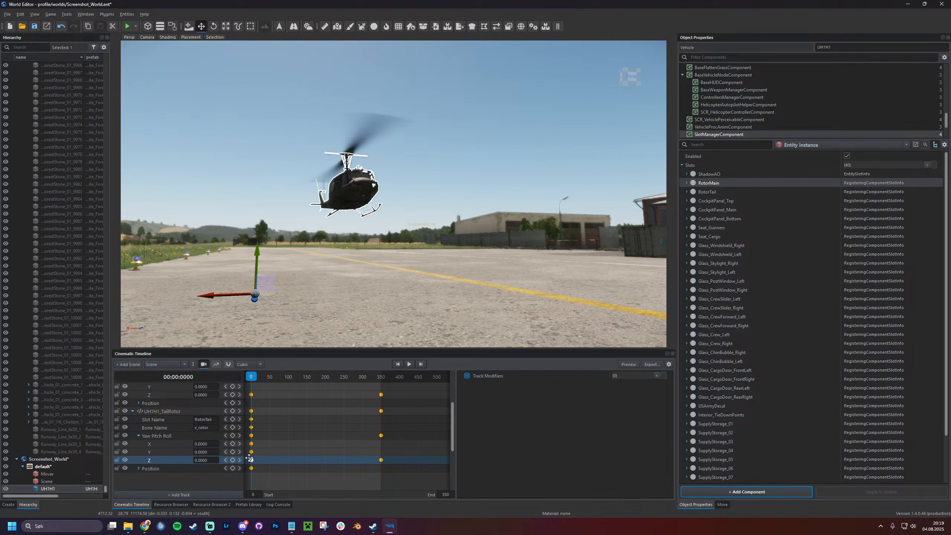
{"action": "left_click", "coordinate": [381, 459]}
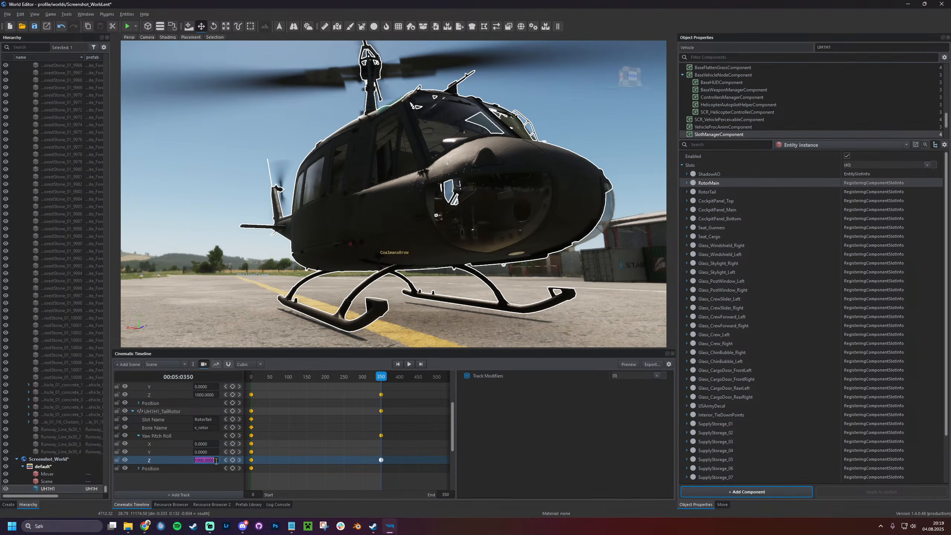
{"action": "key", "text": "Return"}
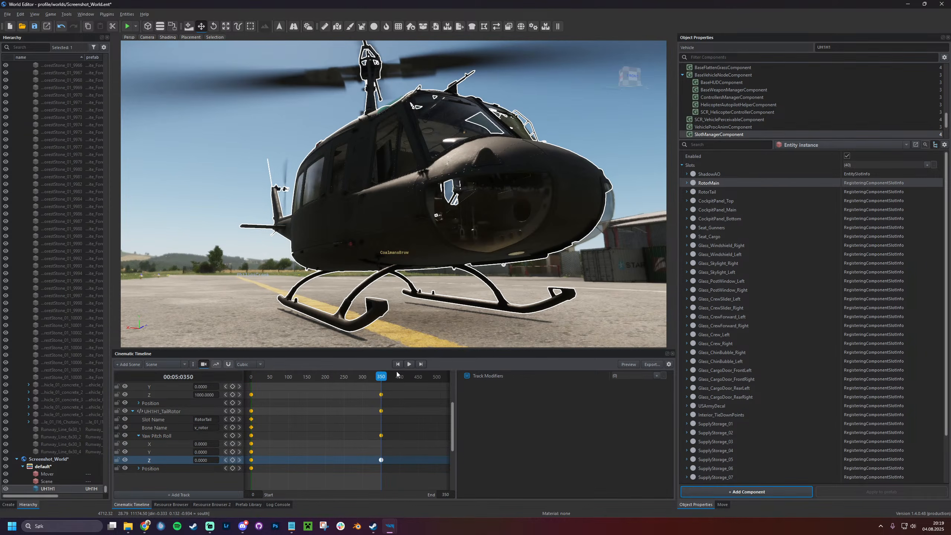
Keyframe the tail rotor's Yaw Pitch Roll Y at 0 on frame 0 and at 1000 on frame 350
{"action": "left_click_drag", "start_coordinate": [382, 377], "coordinate": [250, 388]}
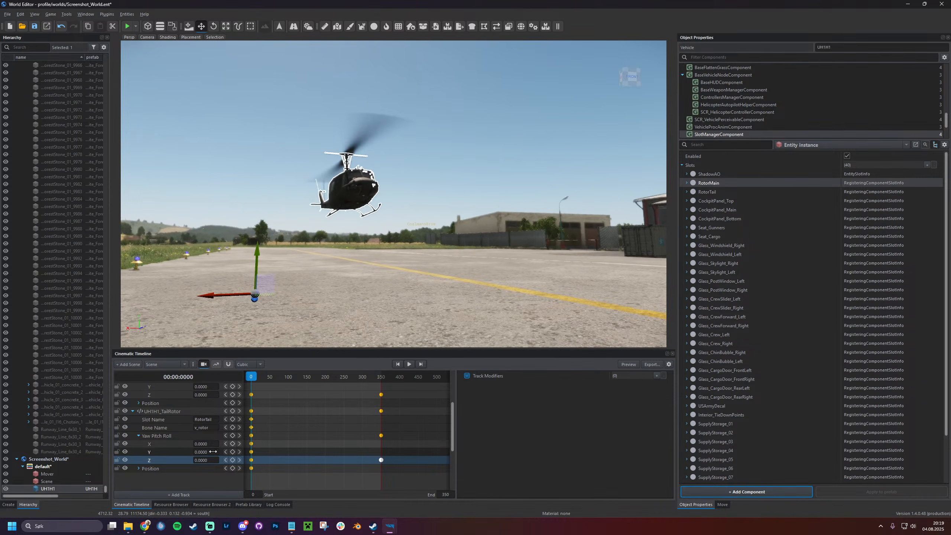
{"action": "left_click", "coordinate": [201, 452]}
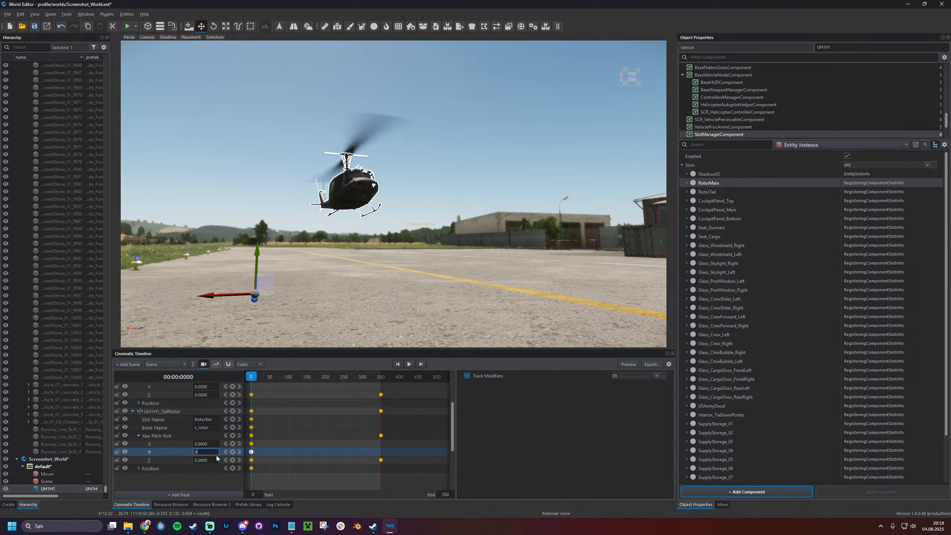
{"action": "key", "text": "Return"}
{"action": "left_click_drag", "start_coordinate": [253, 378], "coordinate": [382, 381]}
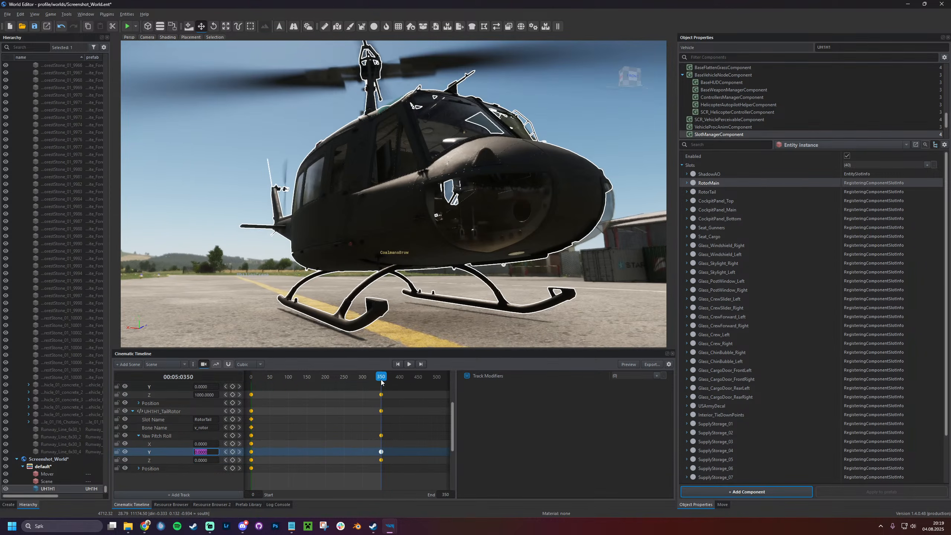
{"action": "key", "text": "Return"}
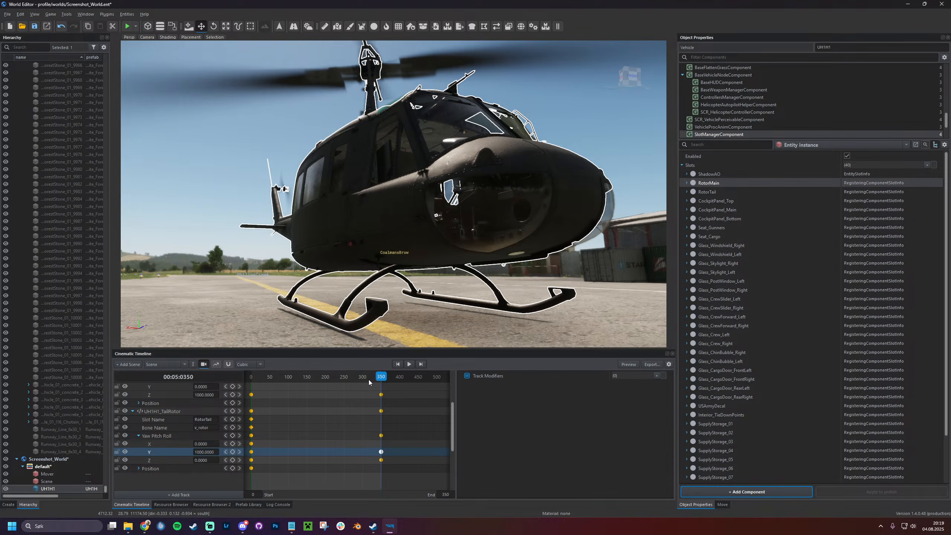
Save the world and play the sequence from frame 0 to the end to check both rotors' spin
{"action": "left_click", "coordinate": [398, 364]}
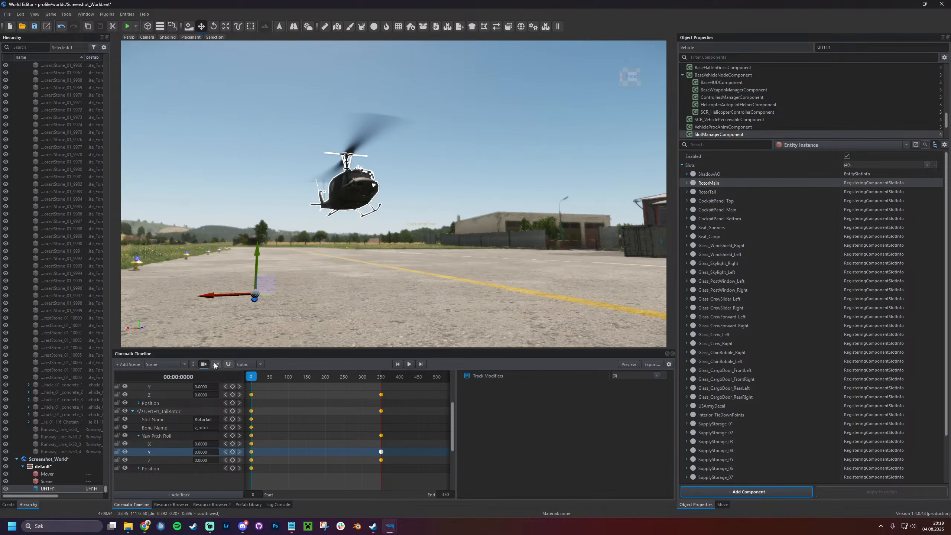
{"action": "key", "text": "ctrl+s"}
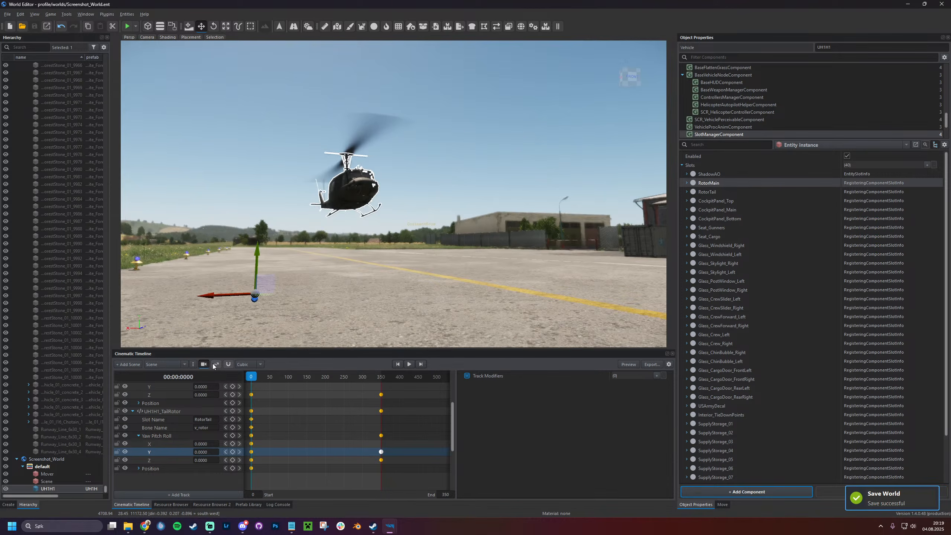
{"action": "left_click", "coordinate": [410, 365]}
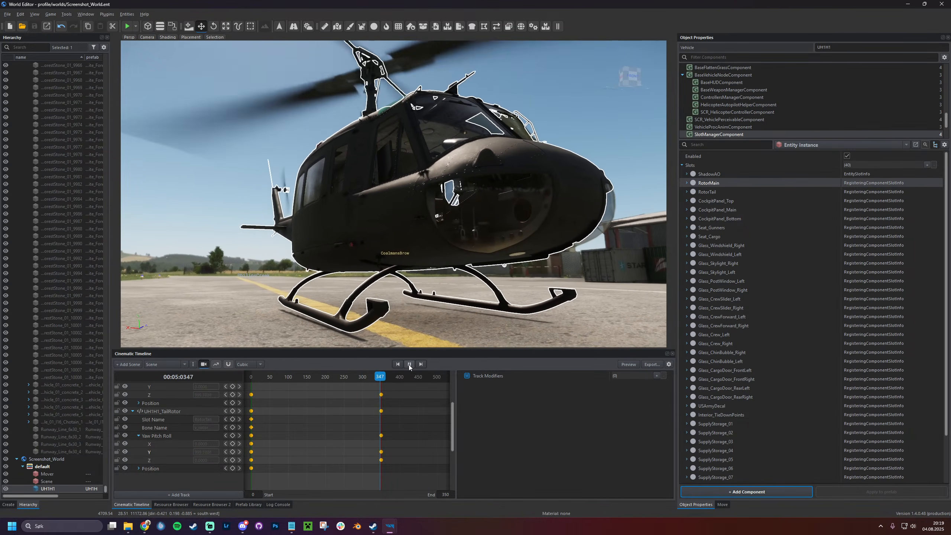
{"action": "left_click", "coordinate": [409, 364]}
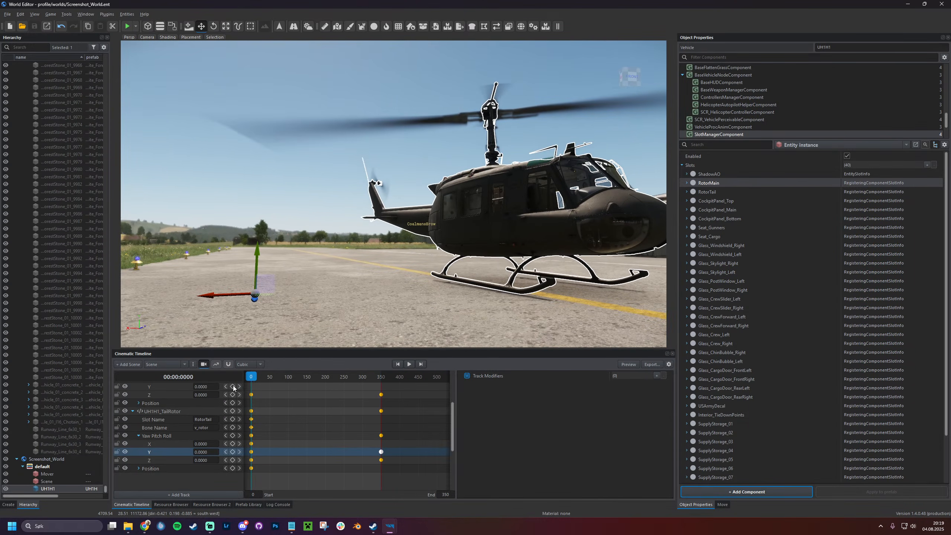
{"action": "left_click_drag", "start_coordinate": [250, 376], "coordinate": [234, 387]}
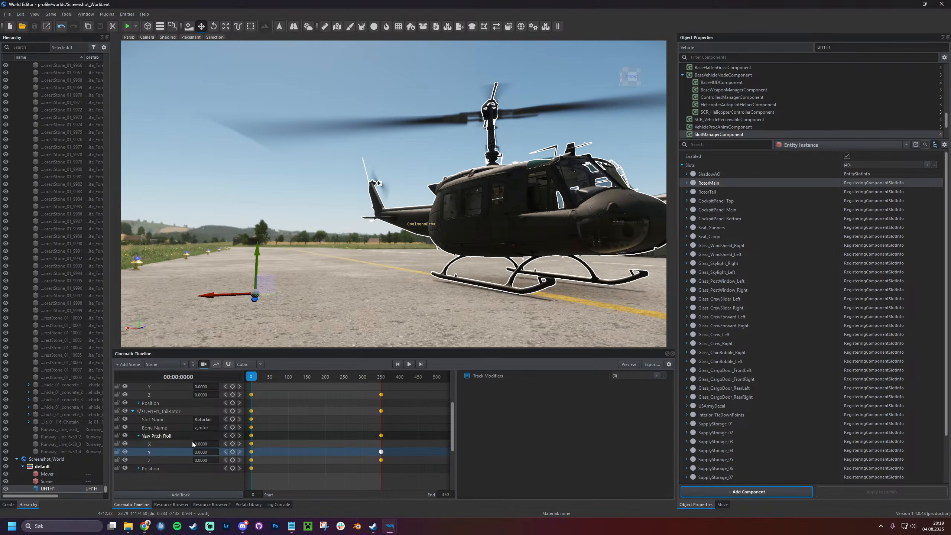
Collapse the UH1H1_MainRotor and UH1H1_TailRotor tracks in the timeline
{"action": "scroll", "coordinate": [172, 409], "scroll_direction": "up", "scroll_amount": 3}
{"action": "double_click", "coordinate": [170, 412]}
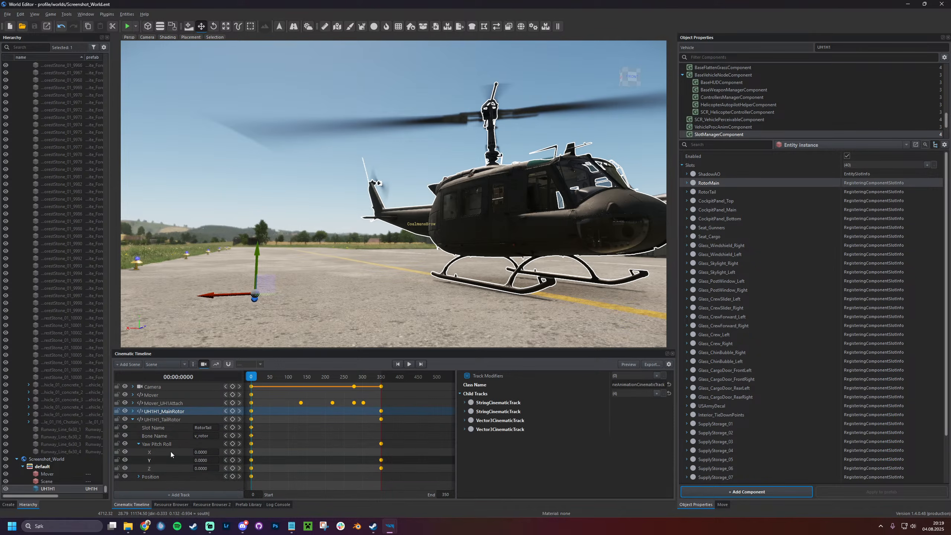
{"action": "double_click", "coordinate": [166, 420]}
Search the ArmaReforger resources for "pilot"
{"action": "left_click", "coordinate": [173, 504]}
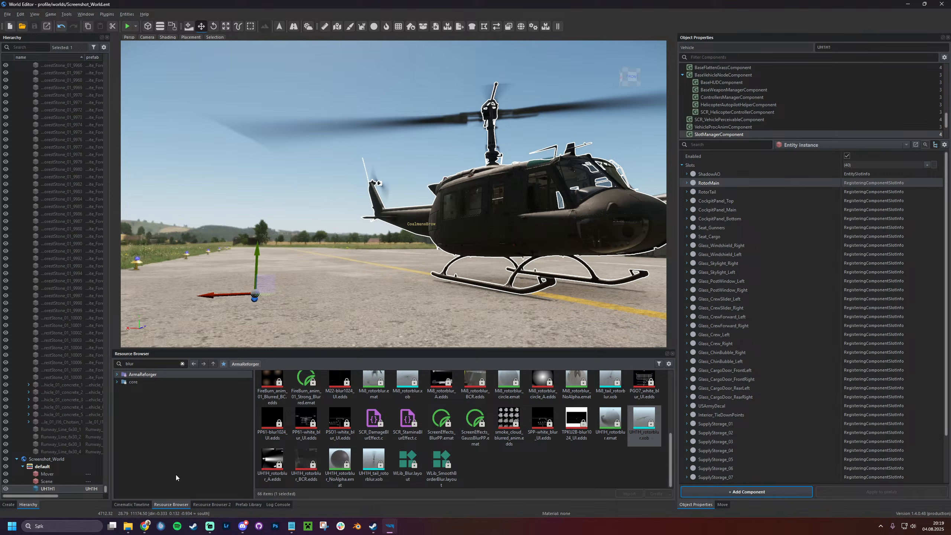
{"action": "double_click", "coordinate": [163, 364]}
{"action": "type", "text": "pilot"}
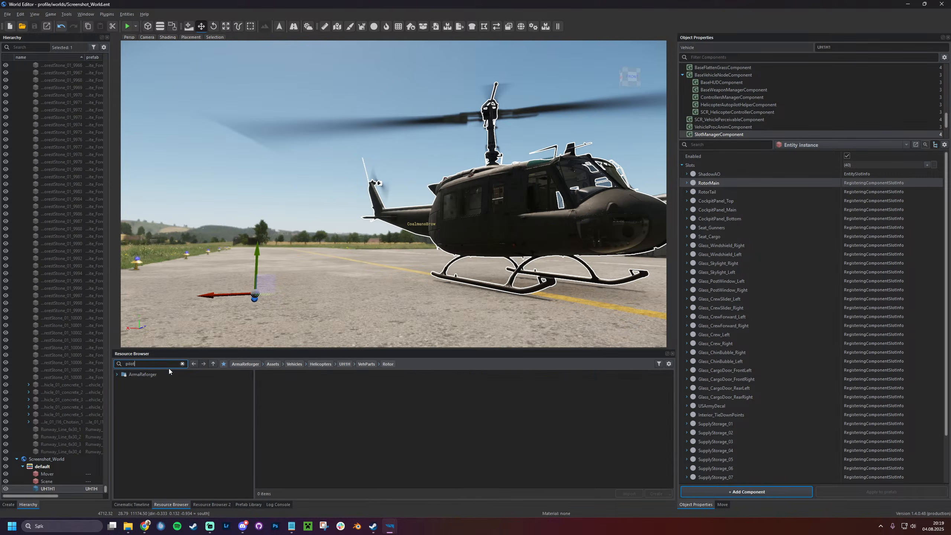
{"action": "left_click", "coordinate": [178, 372]}
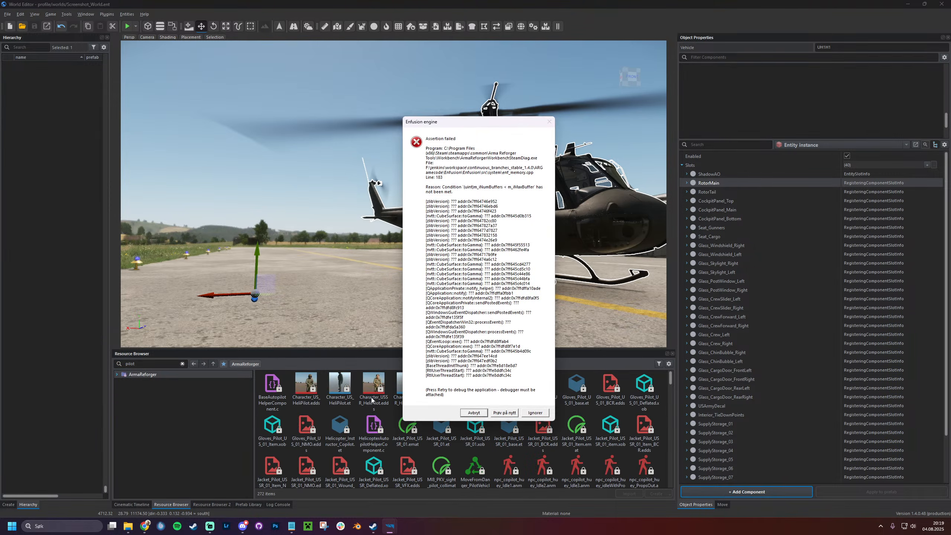
Ignore the engine assertion errors and place Character_US_HeliPilot.et on the tarmac beside the helicopter
{"action": "left_click", "coordinate": [535, 412]}
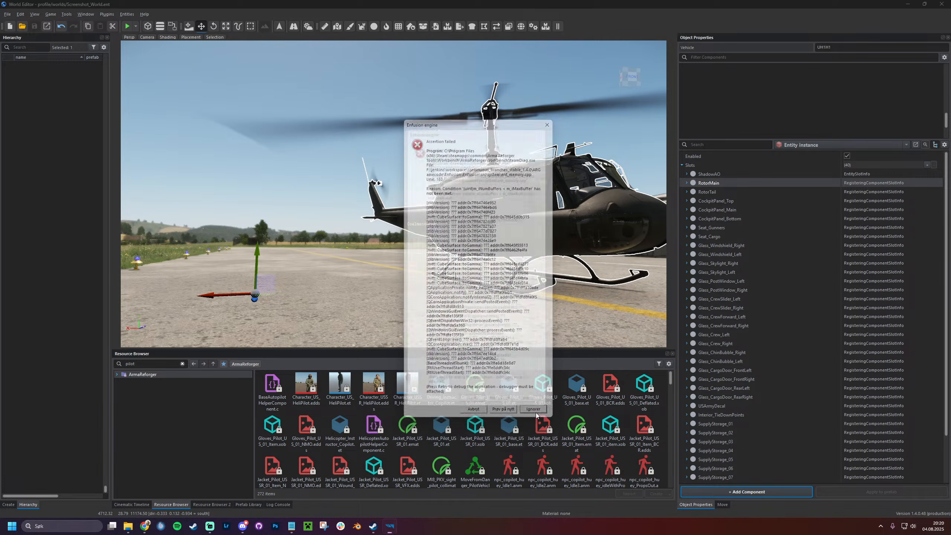
{"action": "left_click", "coordinate": [535, 412]}
{"action": "left_click", "coordinate": [535, 412]}
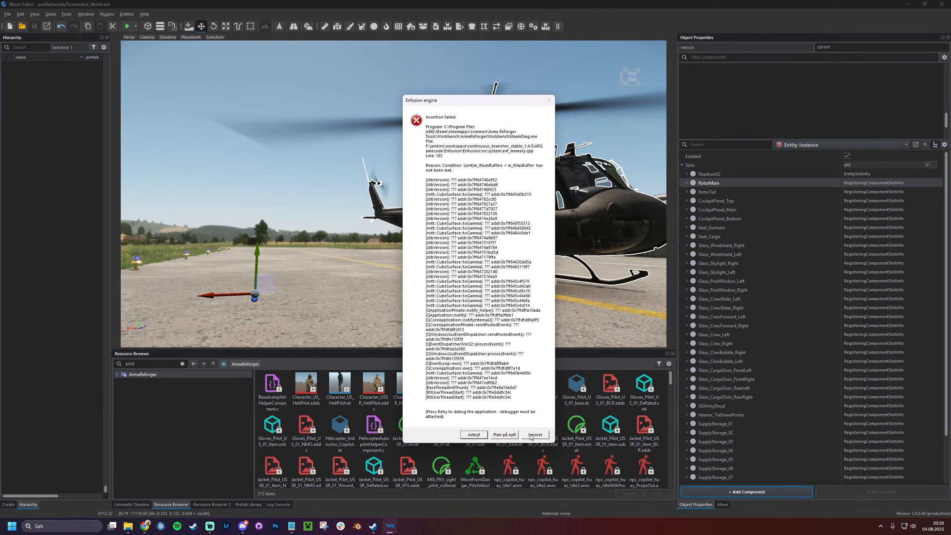
{"action": "left_click", "coordinate": [530, 433]}
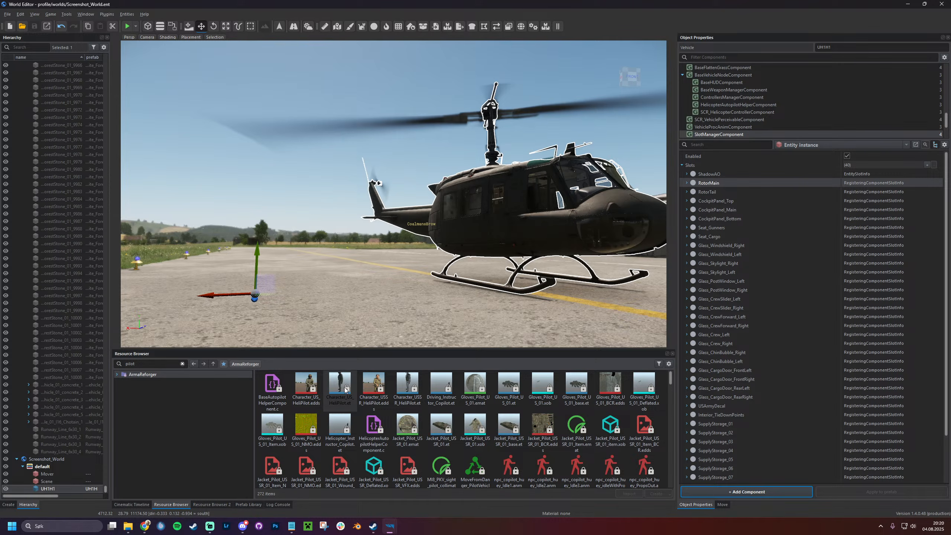
{"action": "left_click_drag", "start_coordinate": [341, 388], "coordinate": [332, 336]}
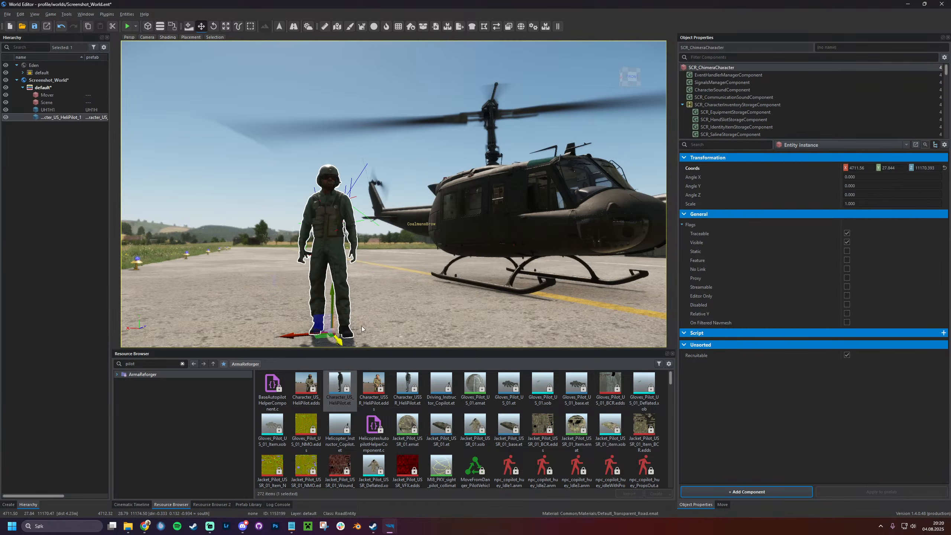
Name the placed helicopter pilot character entity "pilot"
{"action": "left_click", "coordinate": [862, 47]}
{"action": "type", "text": "po"}
{"action": "key", "text": "BackSpace"}
{"action": "type", "text": "ilot"}
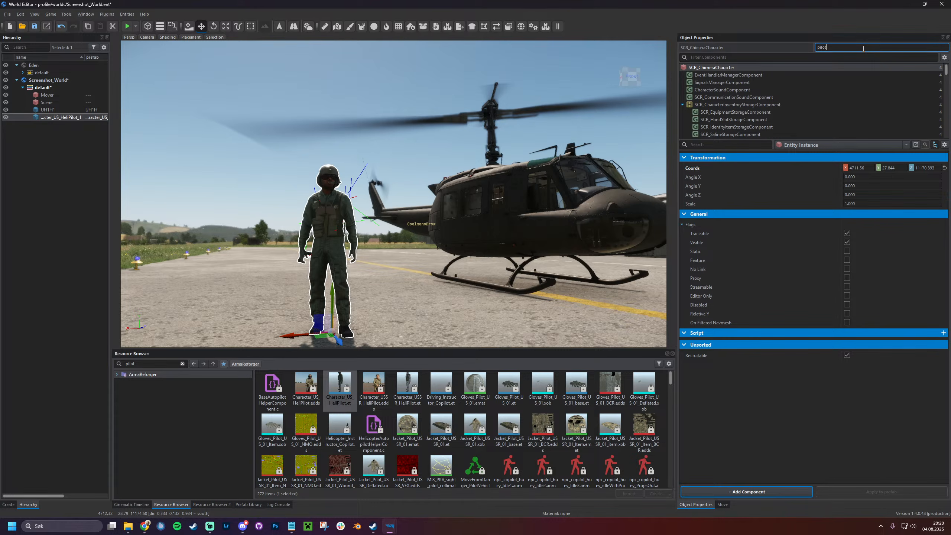
{"action": "key", "text": "Return"}
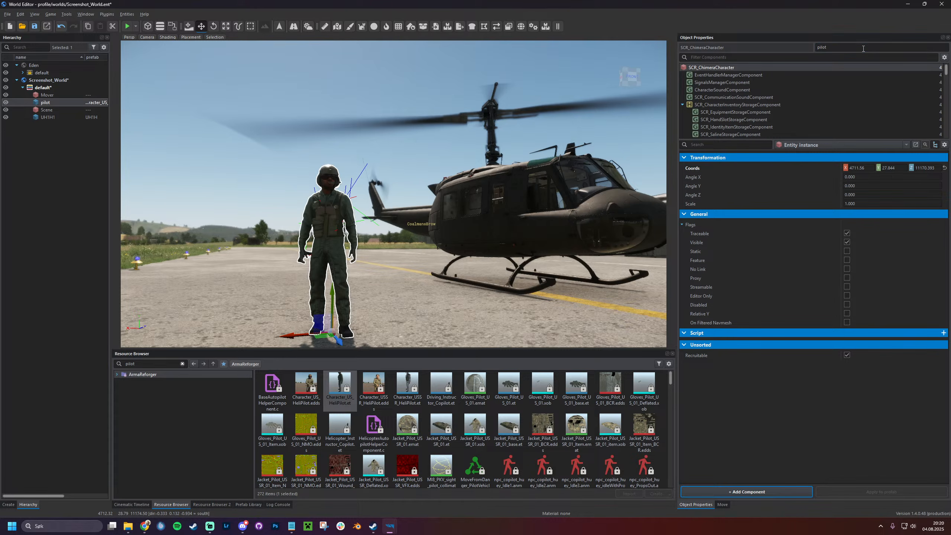
Examine the UH1H1 helicopter's SlotManagerComponent slots, including Seat_Gunners, for a seat suitable for the pilot
{"action": "left_click", "coordinate": [531, 215]}
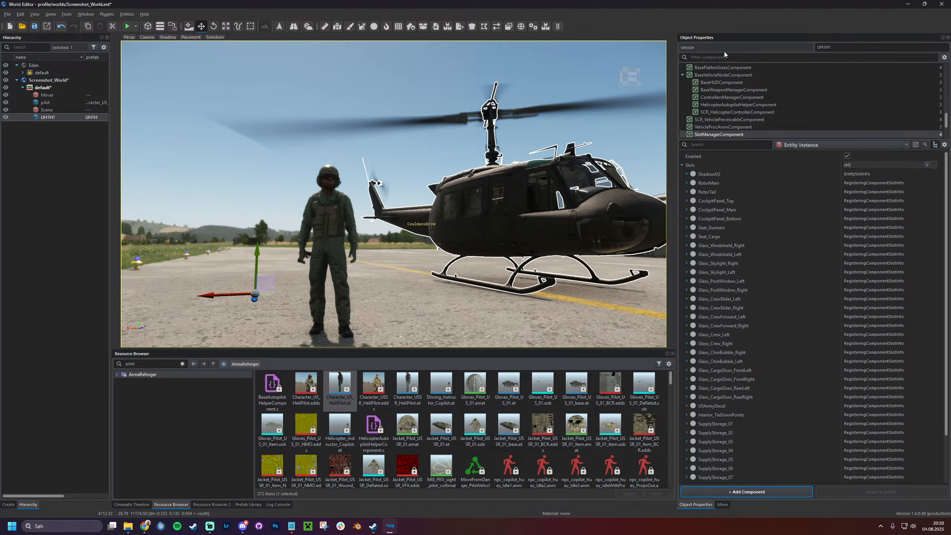
{"action": "left_click", "coordinate": [682, 166]}
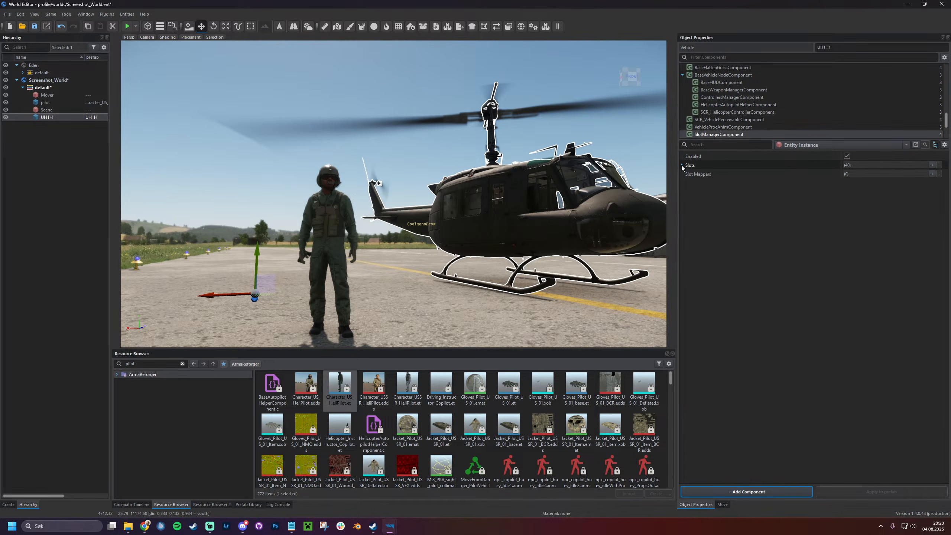
{"action": "left_click", "coordinate": [681, 166]}
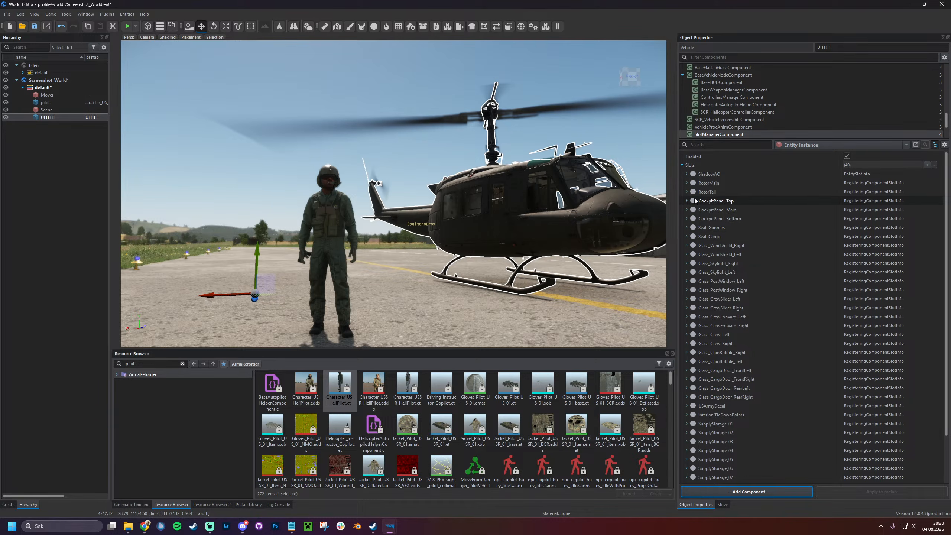
{"action": "left_click", "coordinate": [686, 227]}
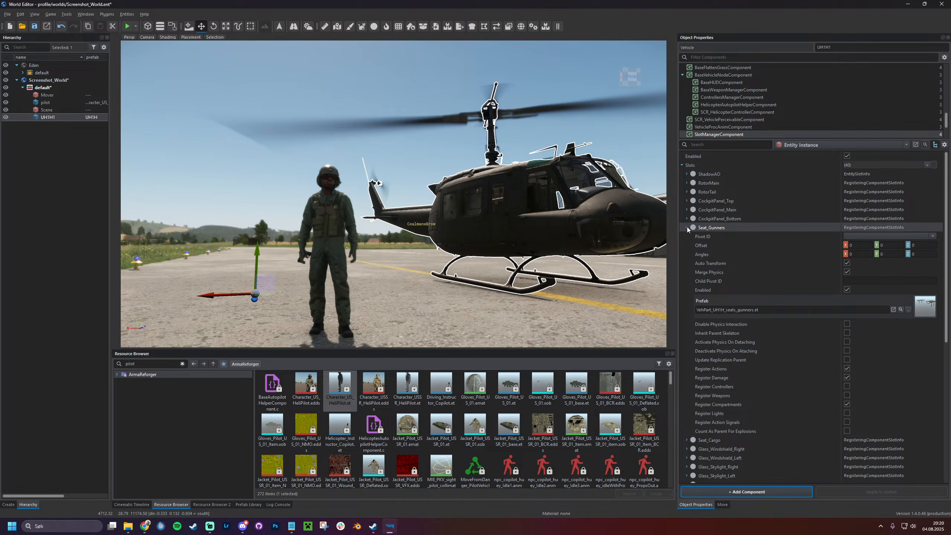
{"action": "left_click", "coordinate": [686, 227]}
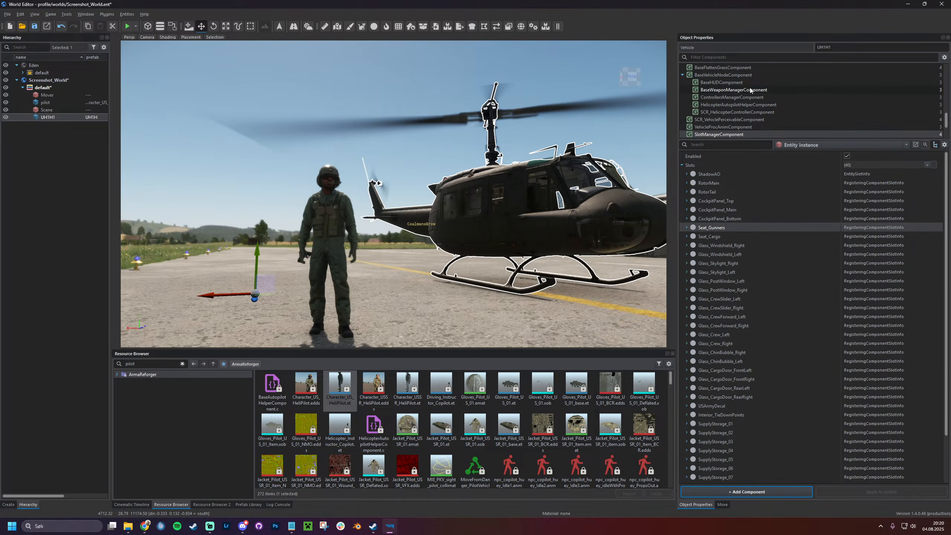
Set the Default Occupant Name of the UH1H1's PilotCompartment slot to "pilot" in SCR_BaseCompartmentManagerComponent
{"action": "left_click", "coordinate": [730, 57]}
{"action": "type", "text": "s"}
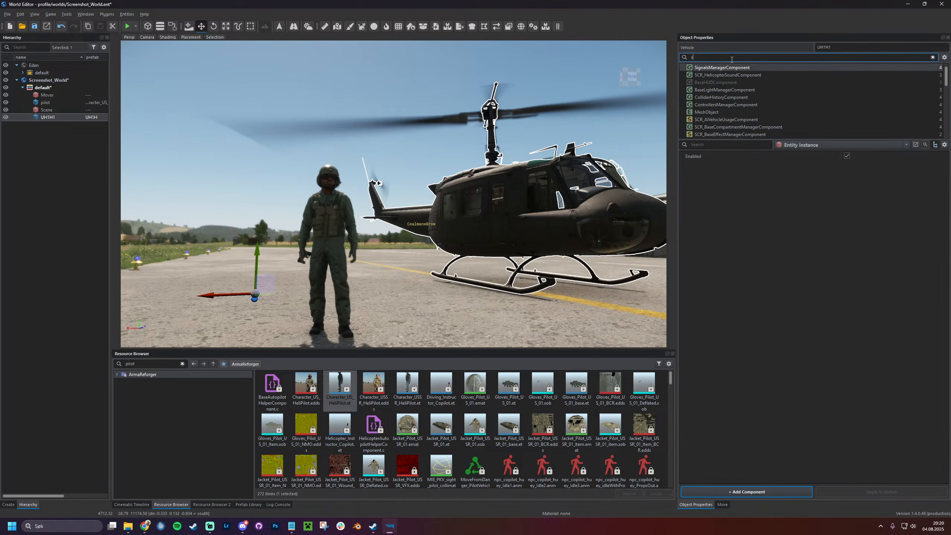
{"action": "key", "text": "BackSpace"}
{"action": "type", "text": "compat"}
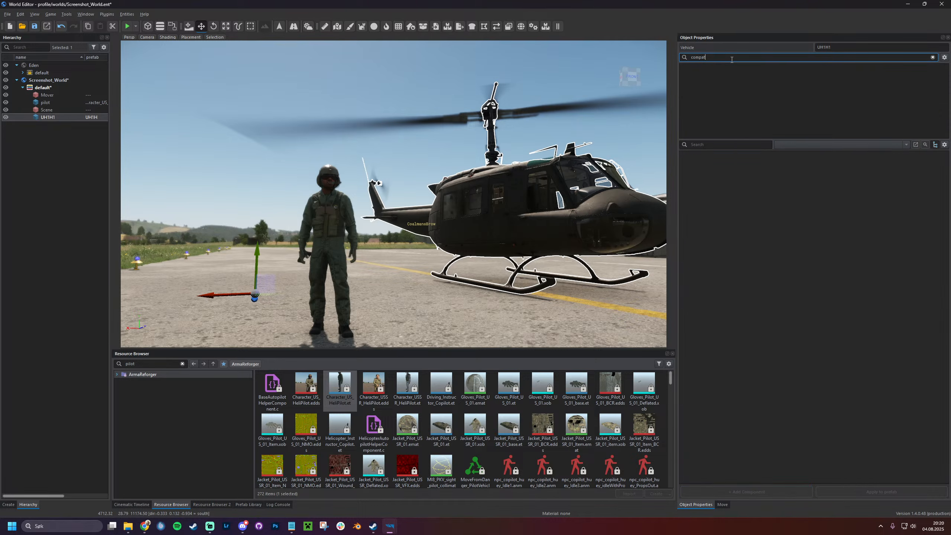
{"action": "key", "text": "BackSpace"}
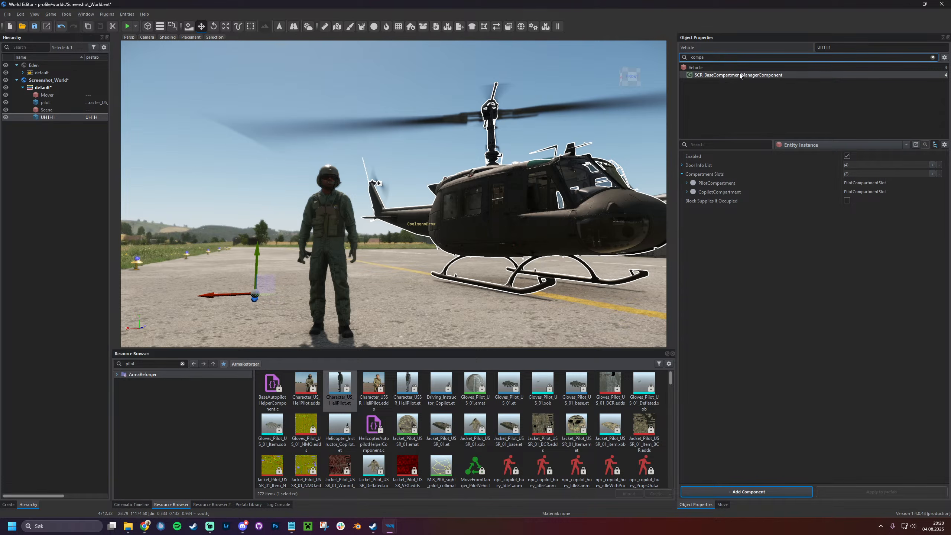
{"action": "left_click", "coordinate": [686, 183]}
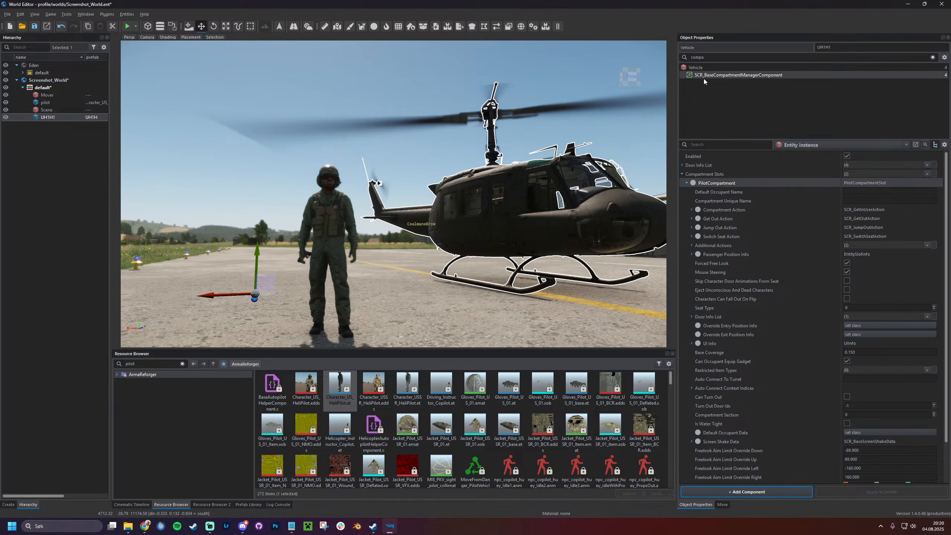
{"action": "left_click", "coordinate": [742, 193]}
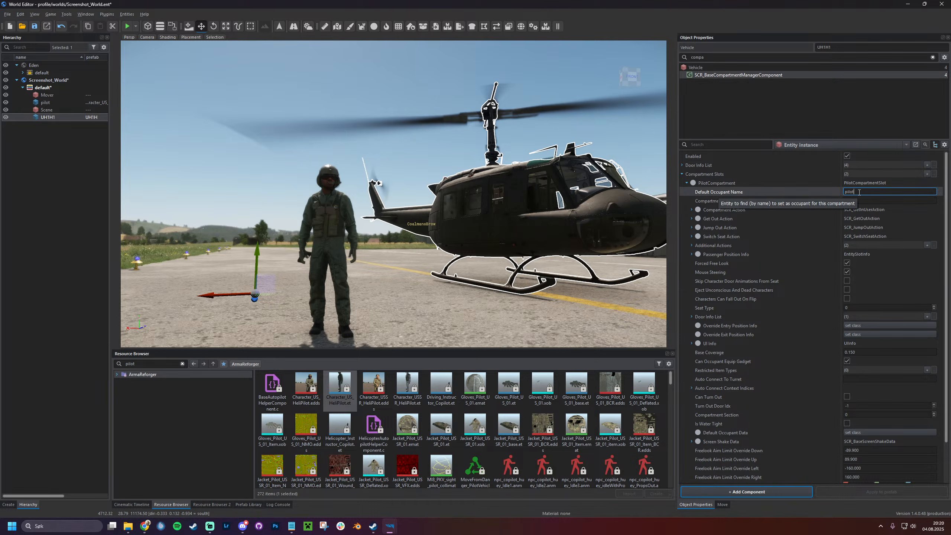
{"action": "key", "text": "Return"}
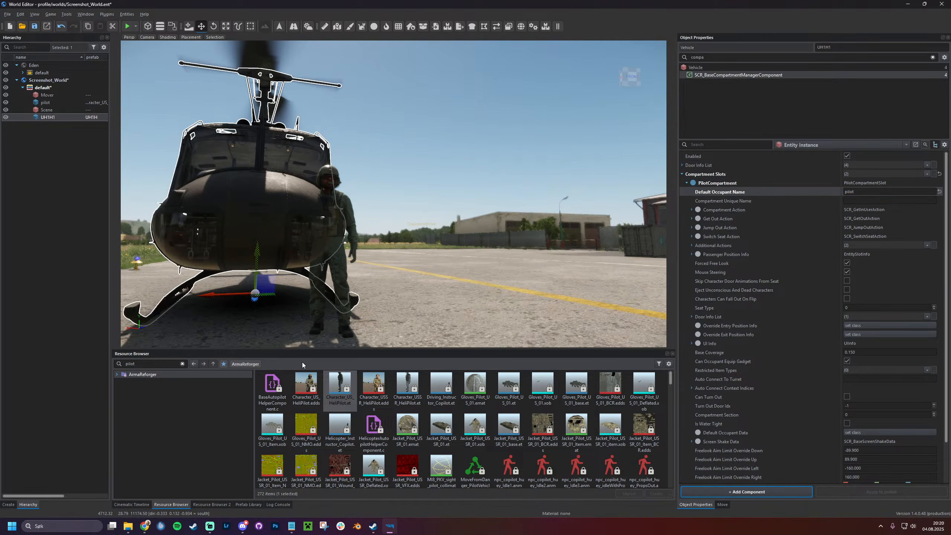
Save the world and preview the cinematic scene from its start to check the pilot's seat
{"action": "left_click", "coordinate": [131, 504]}
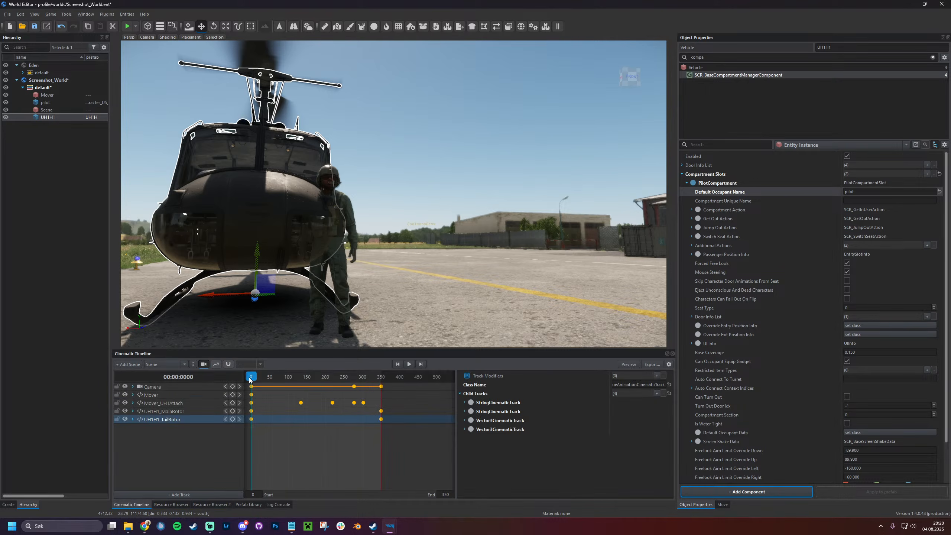
{"action": "left_click", "coordinate": [266, 376]}
{"action": "left_click_drag", "start_coordinate": [269, 377], "coordinate": [242, 380]}
{"action": "key", "text": "ctrl+s"}
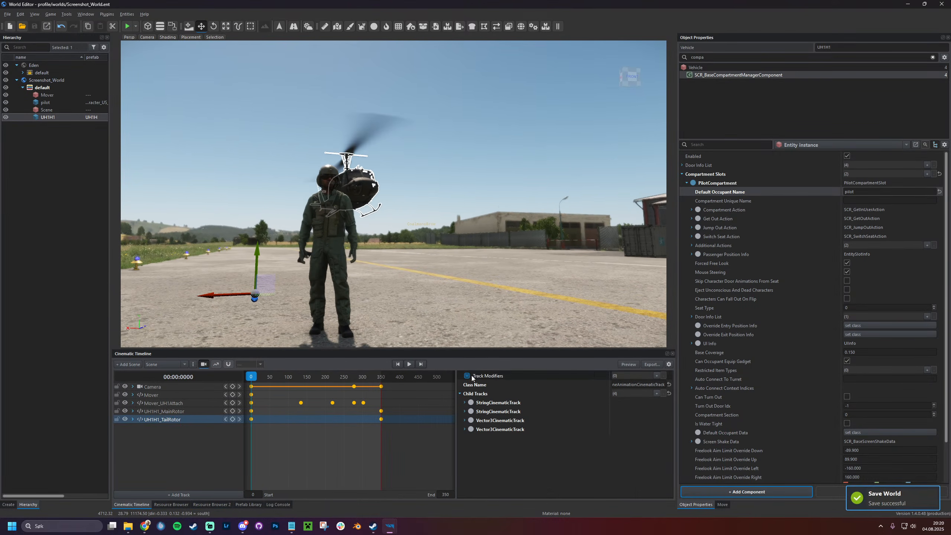
{"action": "left_click", "coordinate": [626, 363]}
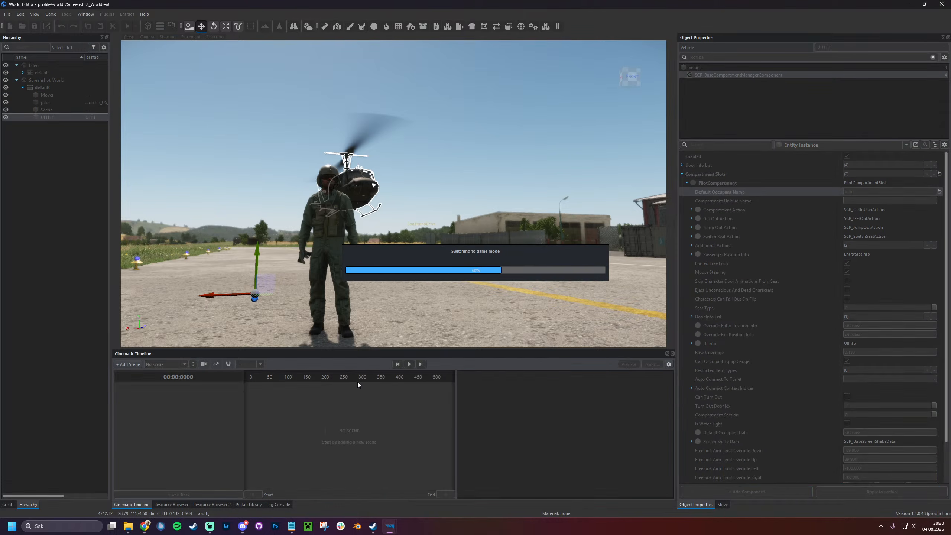
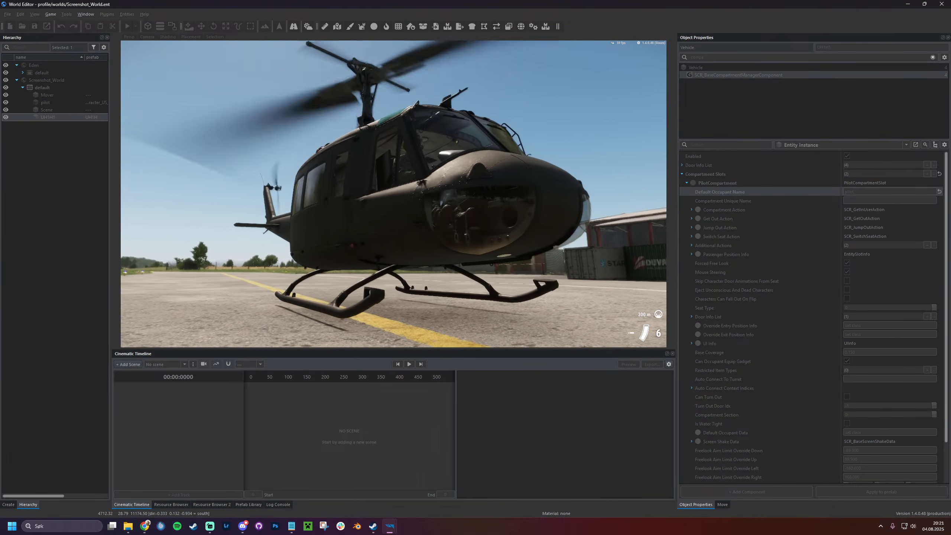
{"action": "key", "text": "Escape"}
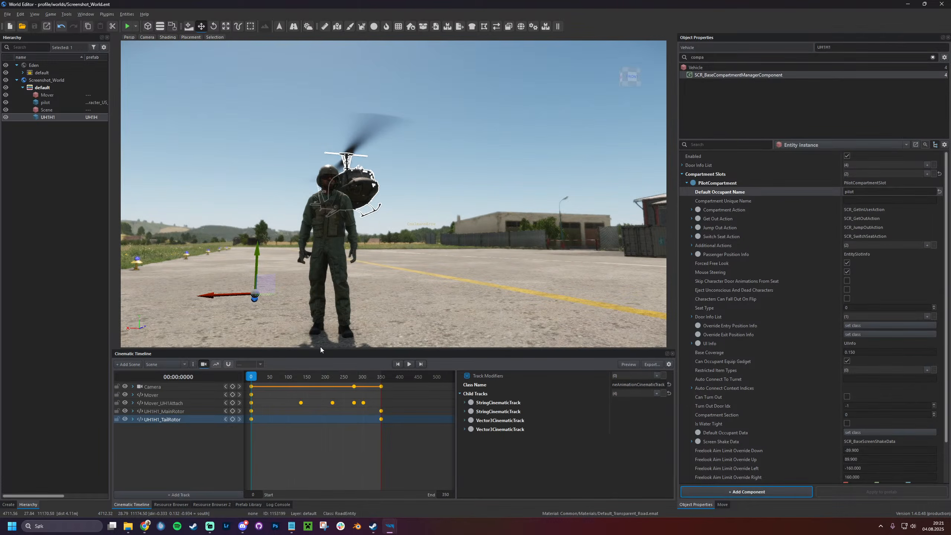
Toggle the Play from Camera Position option and view the landed helicopter at frame 350 of the scene
{"action": "left_click", "coordinate": [136, 26]}
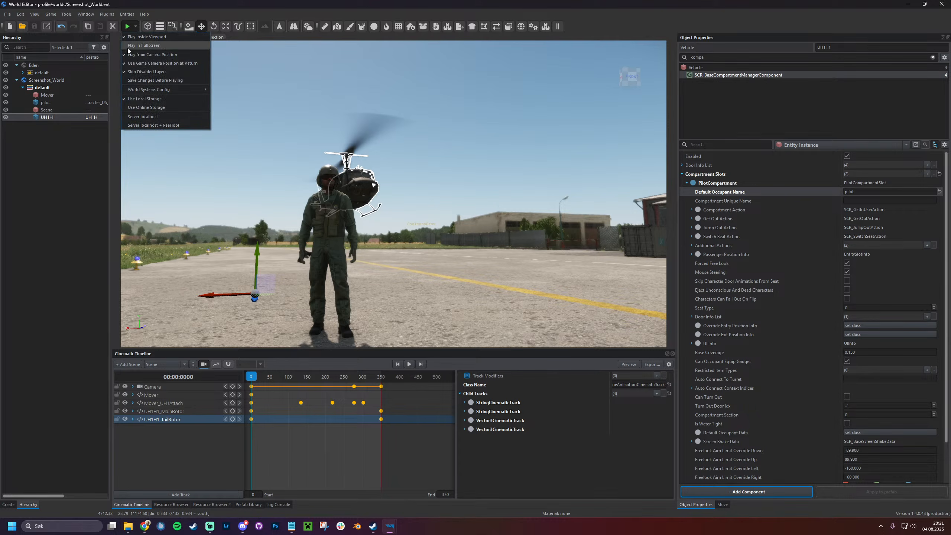
{"action": "left_click", "coordinate": [166, 56]}
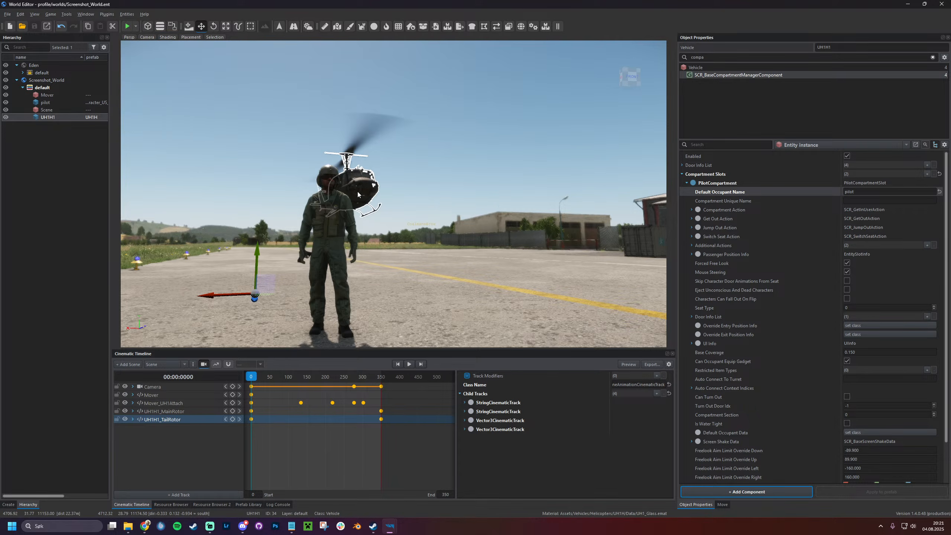
{"action": "left_click", "coordinate": [381, 411]}
{"action": "left_click", "coordinate": [382, 378]}
{"action": "left_click_drag", "start_coordinate": [382, 381], "coordinate": [241, 388]}
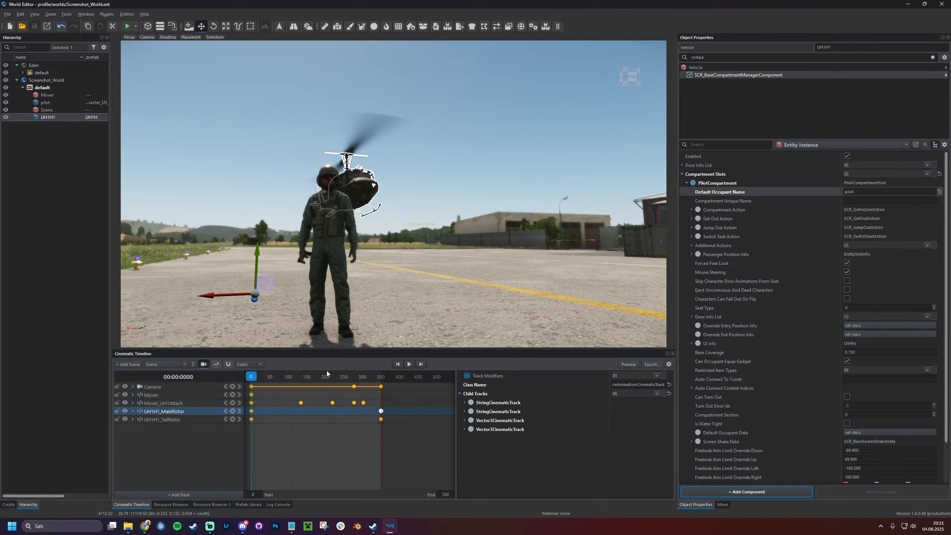
{"action": "left_click", "coordinate": [381, 386]}
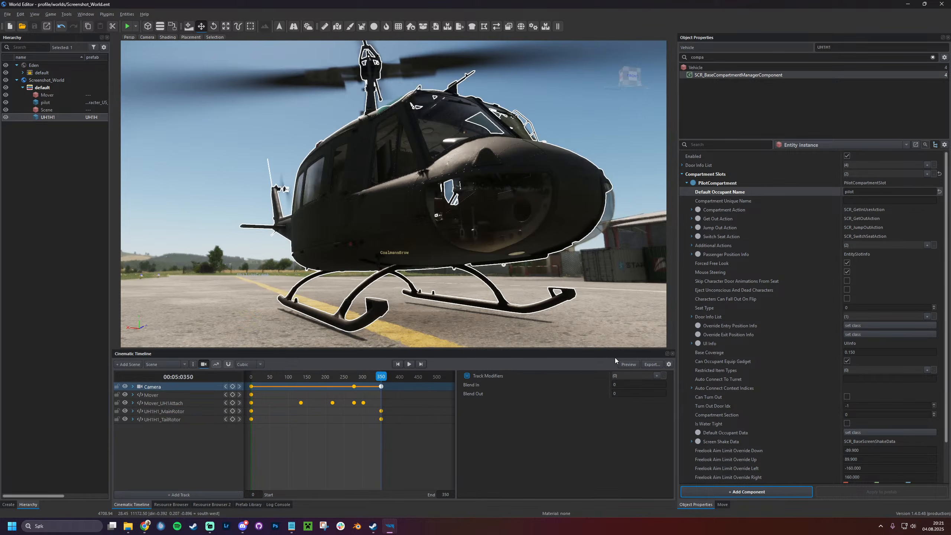
Examine the PilotCompartment and CopilotCompartment slots of the UH1H1
{"action": "left_click", "coordinate": [687, 183]}
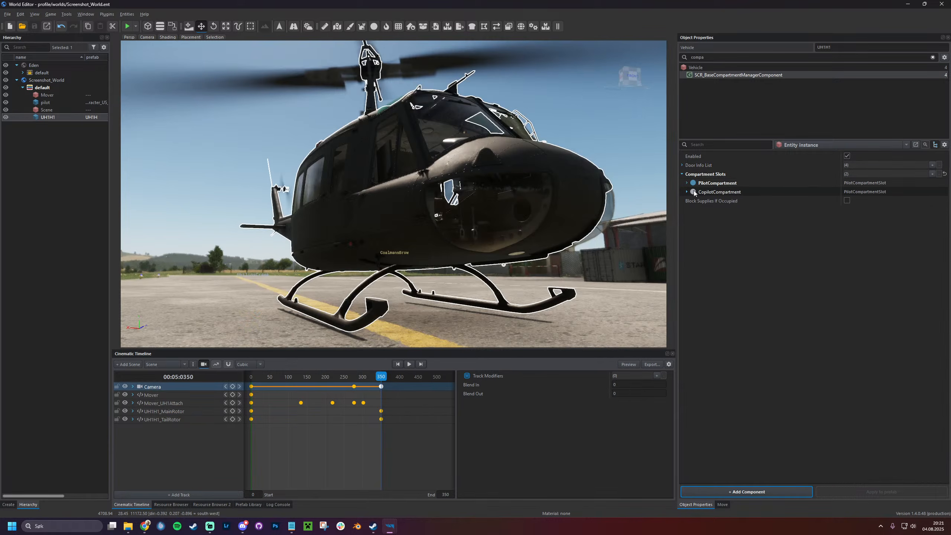
{"action": "double_click", "coordinate": [694, 186]}
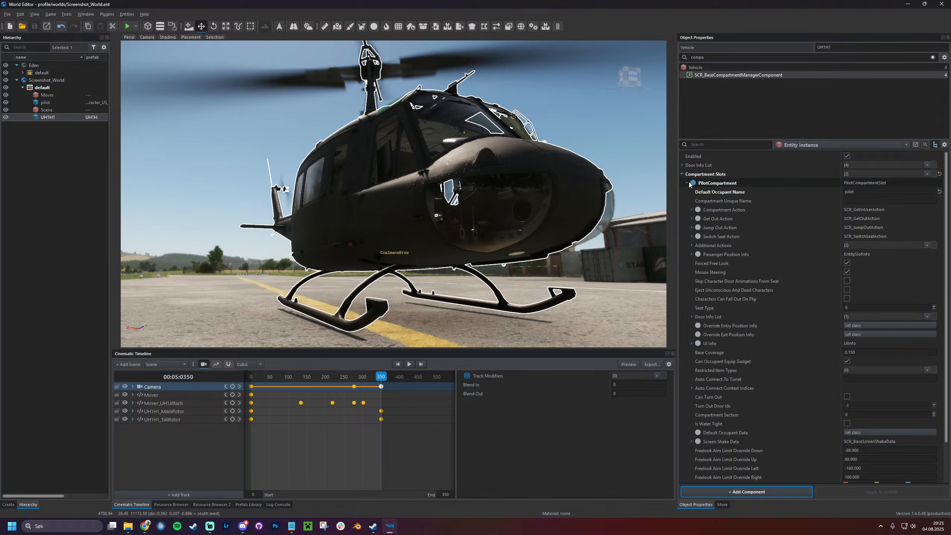
{"action": "left_click", "coordinate": [687, 183]}
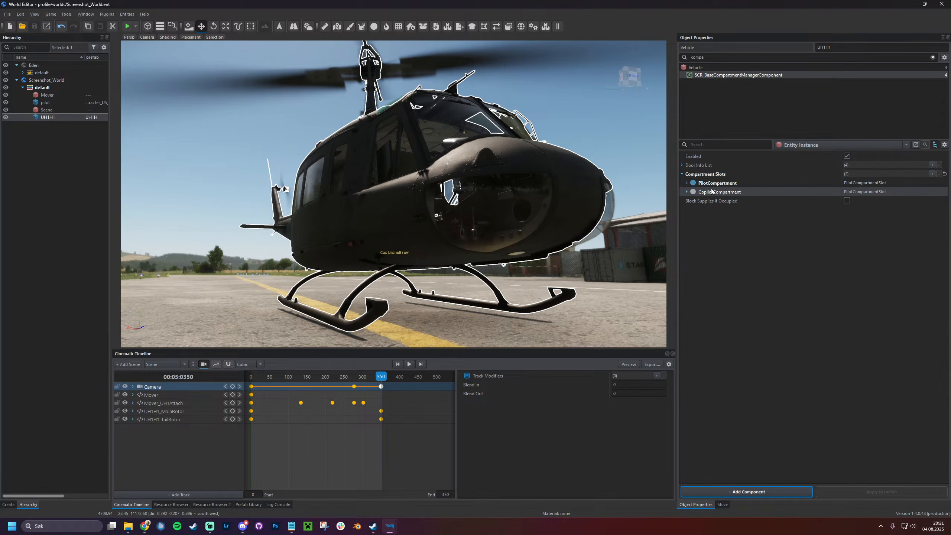
{"action": "left_click", "coordinate": [687, 191]}
Duplicate the pilot character about 0.9 m along the X axis and inspect the copy's SCR_CompartmentAccessComponent
{"action": "right_click_drag", "start_coordinate": [520, 232], "coordinate": [268, 223]}
{"action": "left_click", "coordinate": [291, 195]}
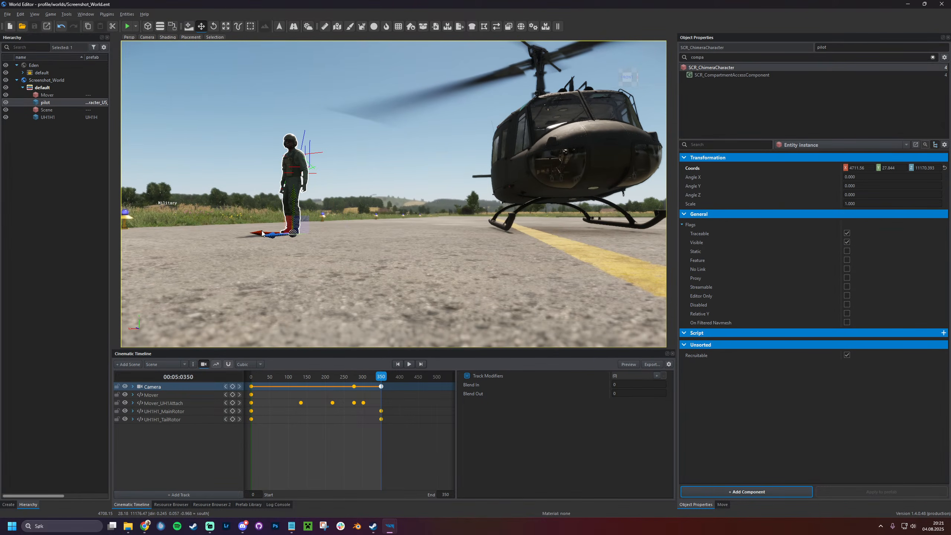
{"action": "left_click_drag", "start_coordinate": [261, 232], "coordinate": [301, 233], "text": "shift"}
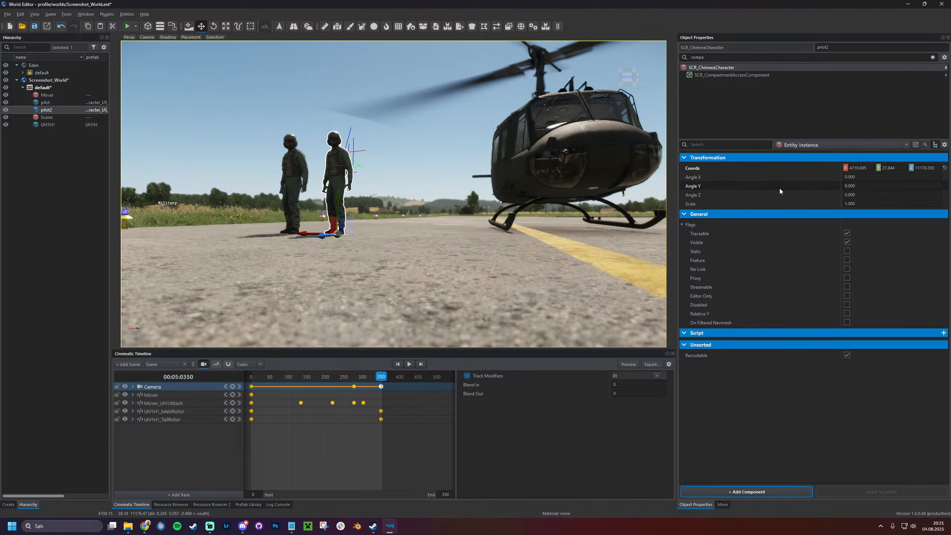
{"action": "left_click", "coordinate": [719, 75]}
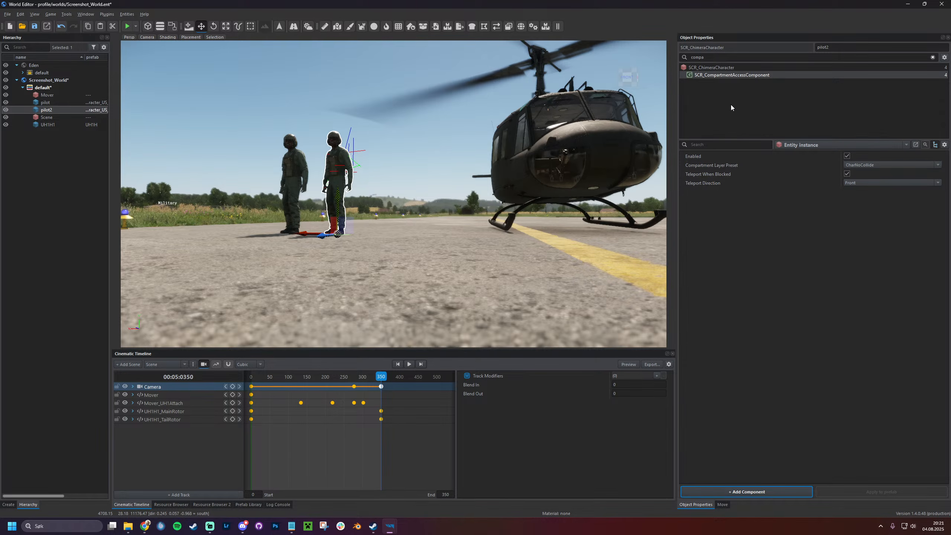
Set the Default Occupant Name of the UH1H1's CopilotCompartment slot to "pilot2" and save the world
{"action": "left_click", "coordinate": [611, 136]}
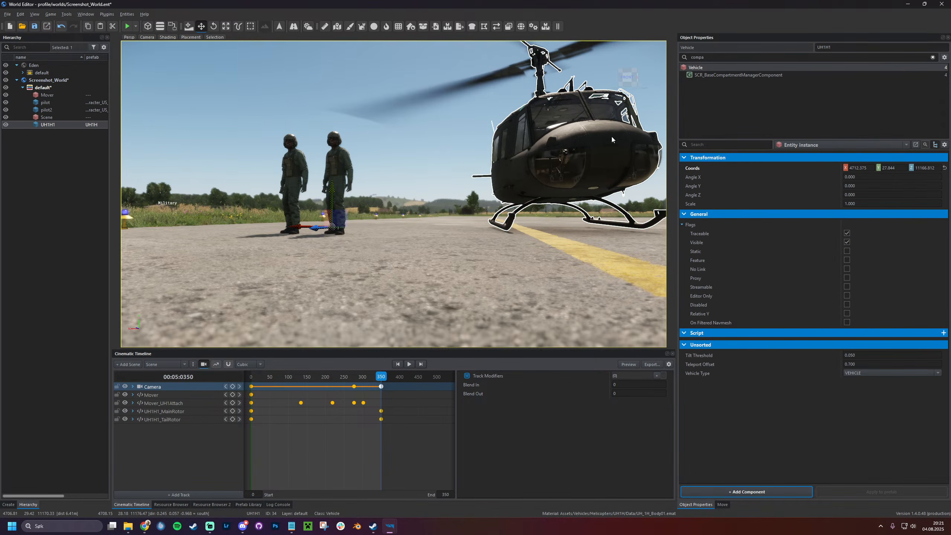
{"action": "left_click", "coordinate": [719, 75]}
{"action": "left_click", "coordinate": [686, 191]}
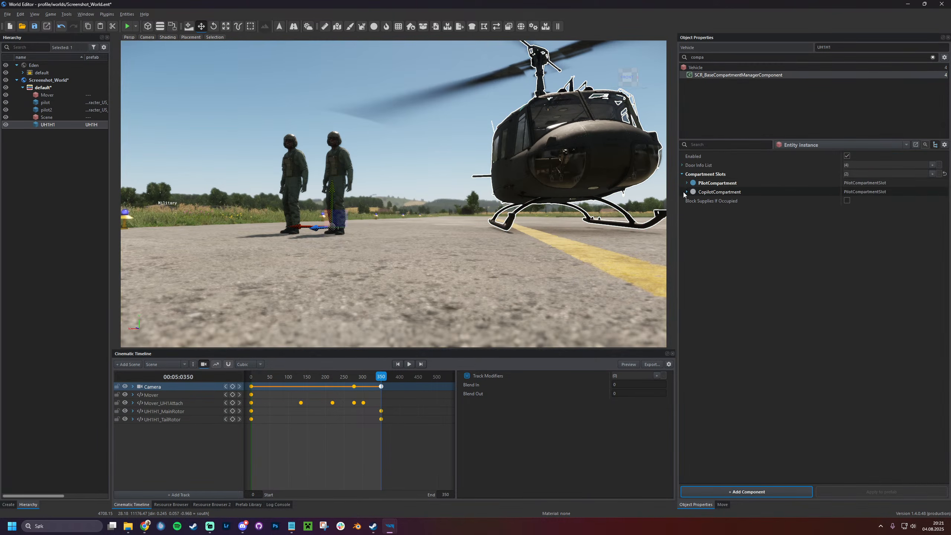
{"action": "left_click", "coordinate": [685, 192]}
{"action": "left_click", "coordinate": [863, 200]}
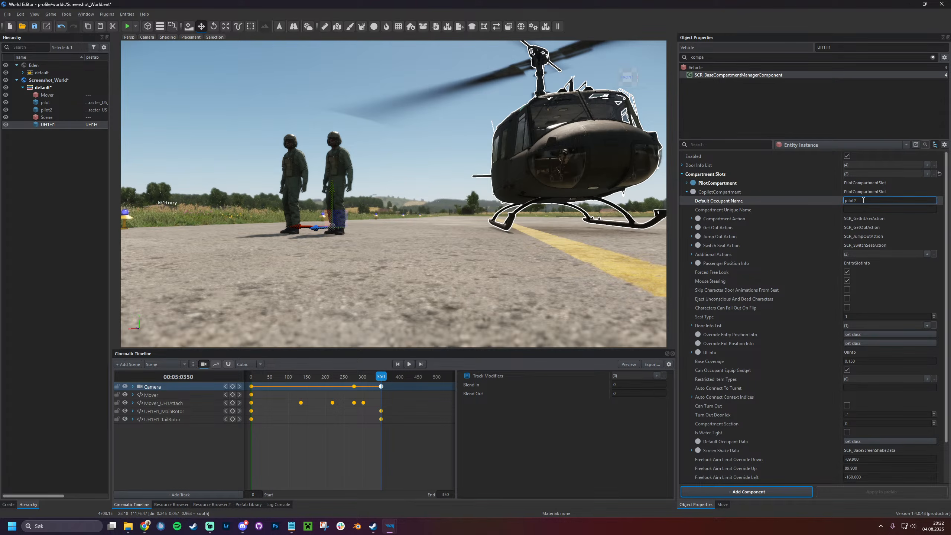
{"action": "key", "text": "Return"}
{"action": "key", "text": "ctrl+s"}
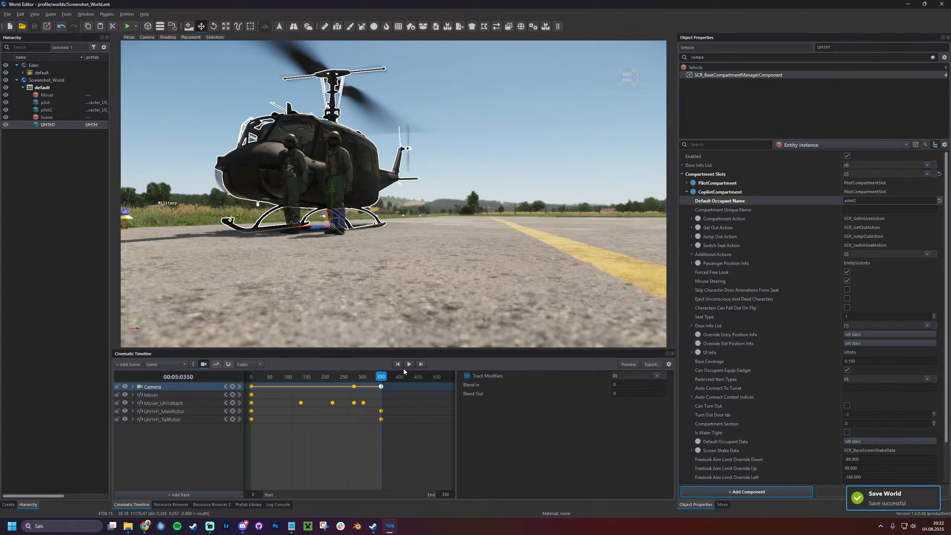
Preview the cinematic scene from frame 0 to check both crew members in the cockpit
{"action": "left_click", "coordinate": [398, 364]}
{"action": "left_click", "coordinate": [628, 363]}
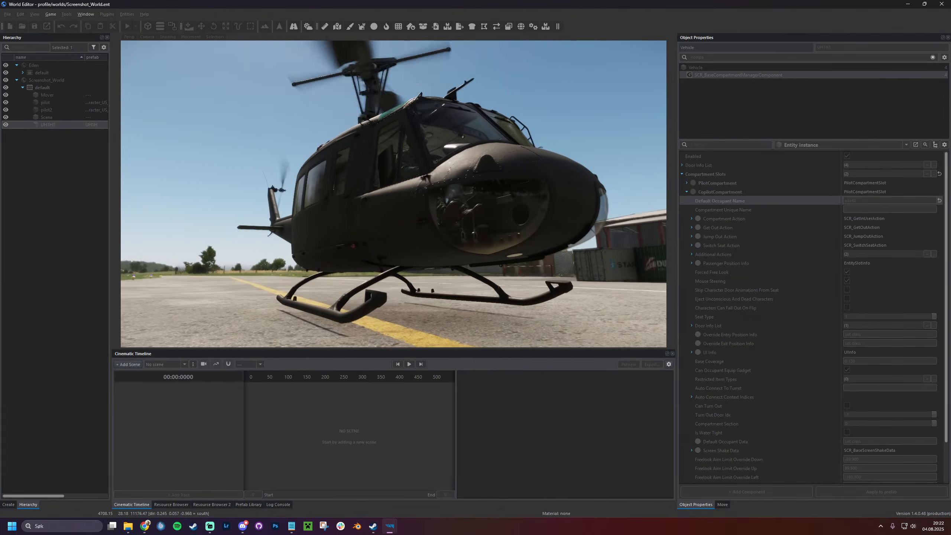
{"action": "key", "text": "Escape"}
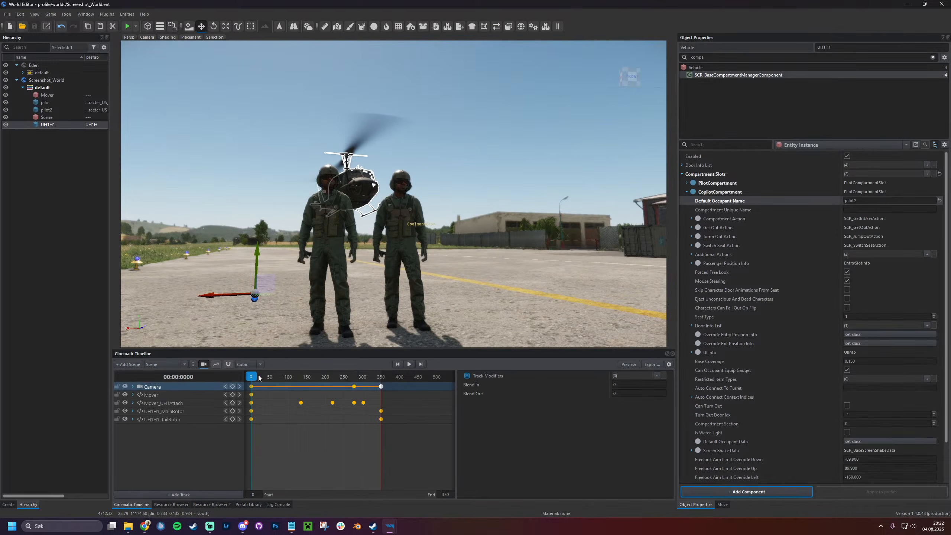
{"action": "left_click", "coordinate": [264, 377]}
{"action": "mouse_move", "coordinate": [263, 378]}
{"action": "left_mouse_down"}
{"action": "mouse_move", "coordinate": [377, 376]}
{"action": "mouse_move", "coordinate": [250, 377]}
{"action": "mouse_move", "coordinate": [382, 376]}
{"action": "mouse_move", "coordinate": [251, 376]}
{"action": "left_mouse_up"}
Switch to Notepad to review the "Mover for helicopters" notes and check the track types available in the cinematic timeline
{"action": "left_click", "coordinate": [291, 526]}
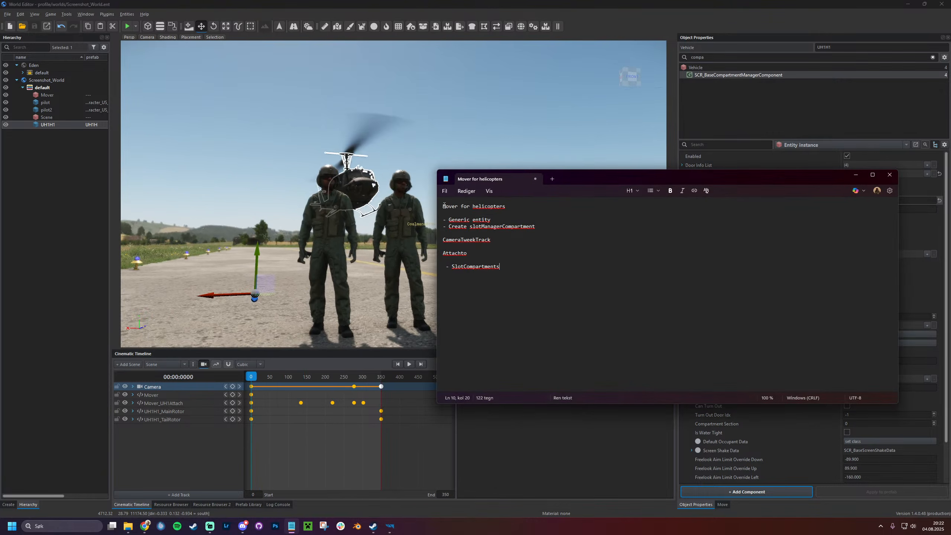
{"action": "left_click_drag", "start_coordinate": [444, 206], "coordinate": [507, 208]}
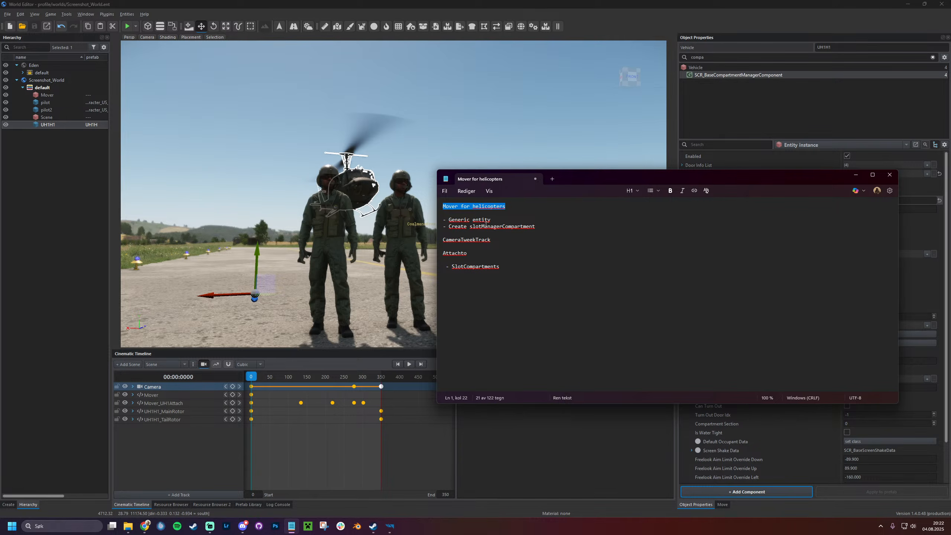
{"action": "left_click_drag", "start_coordinate": [503, 225], "coordinate": [436, 207]}
{"action": "left_click", "coordinate": [467, 227]}
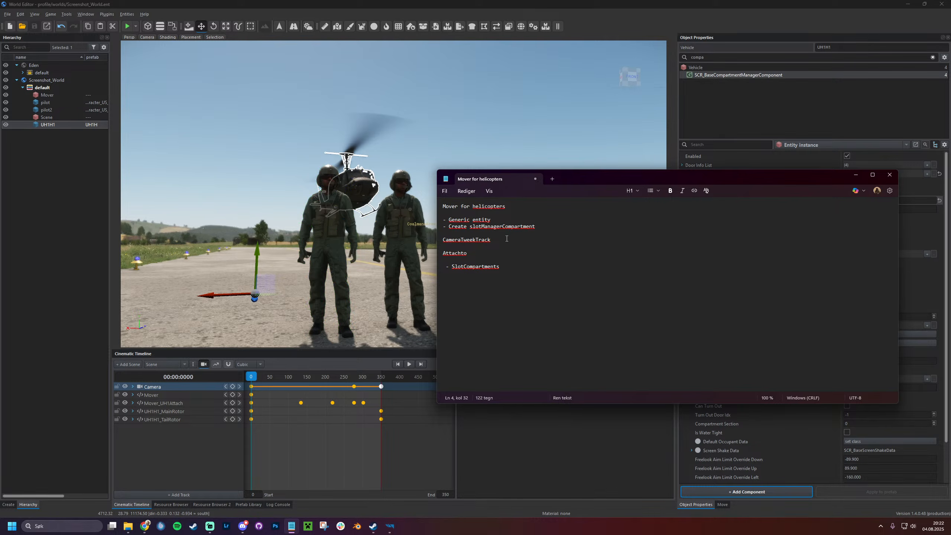
{"action": "left_click", "coordinate": [855, 175]}
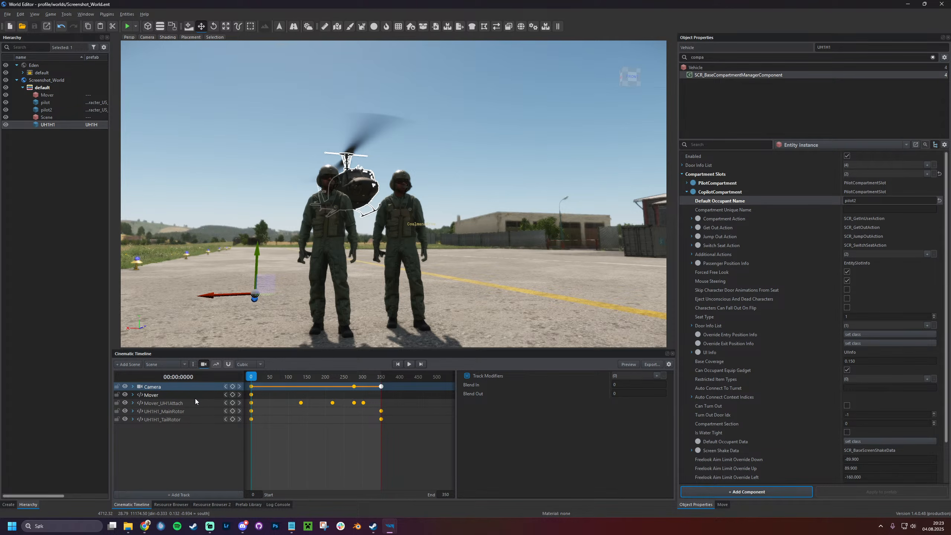
{"action": "left_click", "coordinate": [187, 493]}
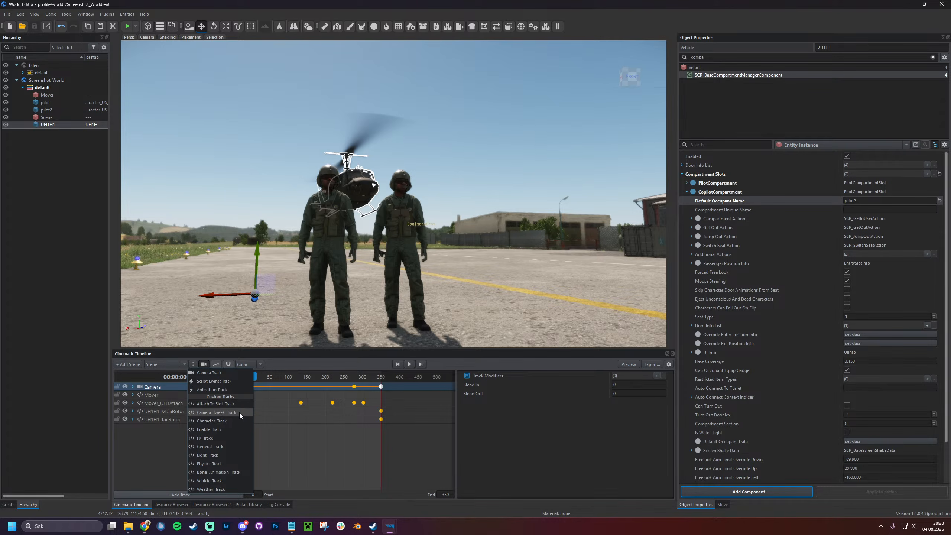
{"action": "left_click", "coordinate": [360, 330]}
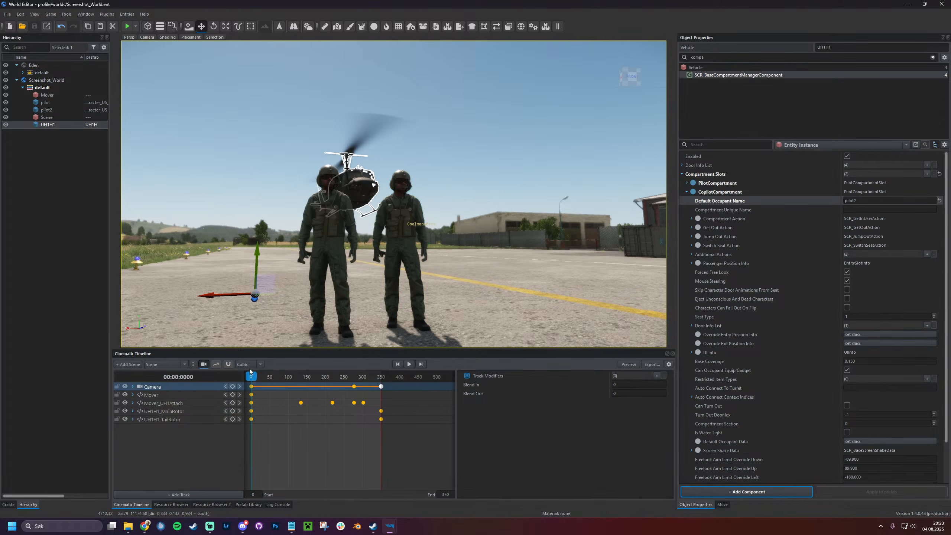
{"action": "key", "text": "s"}
{"action": "right_click_drag", "start_coordinate": [330, 262], "coordinate": [325, 298]}
{"action": "key", "text": "z"}
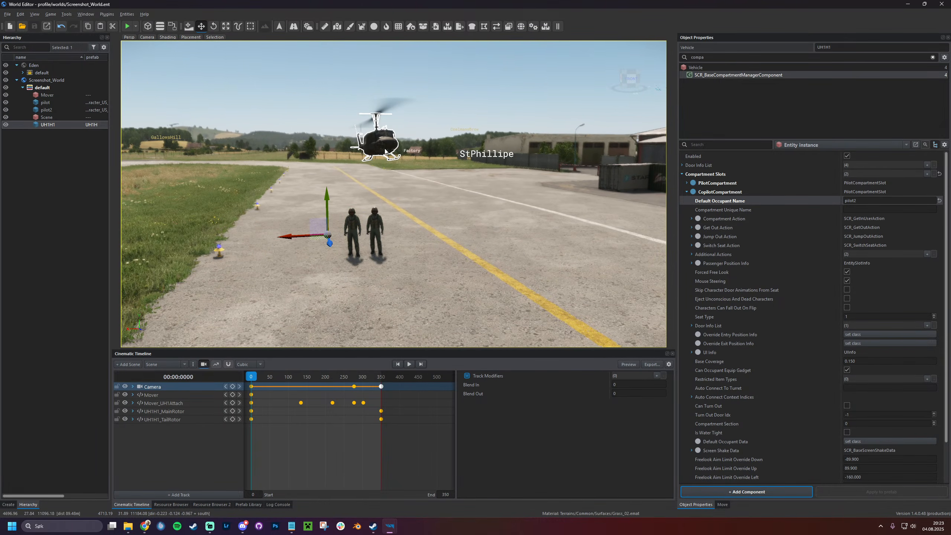
{"action": "left_click", "coordinate": [135, 365]}
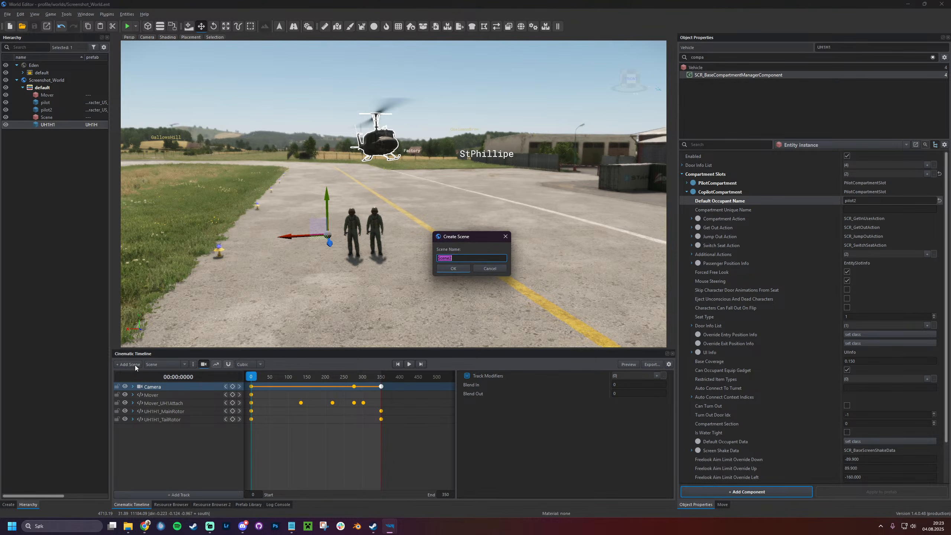
{"action": "left_click", "coordinate": [487, 269]}
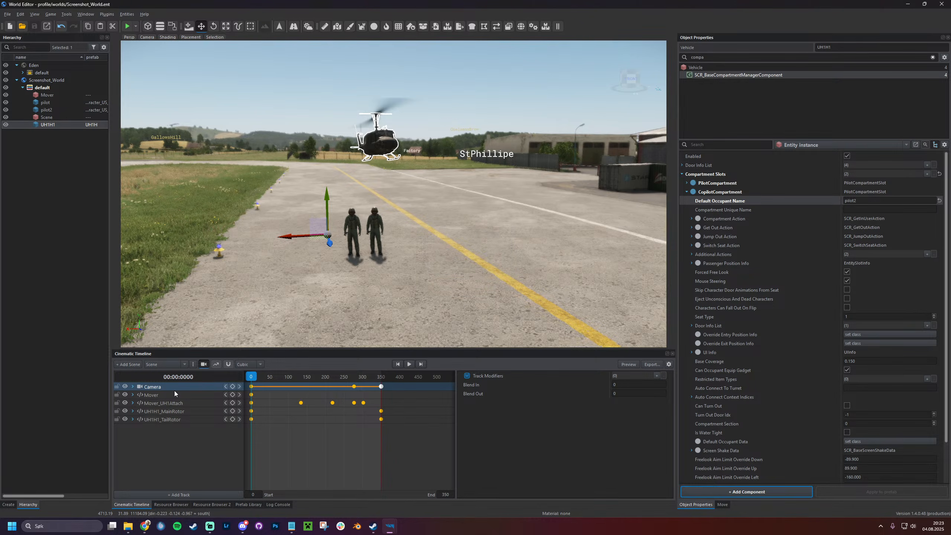
Disable the Camera, Mover, Mover_UH1Attach, UH1H1_MainRotor and UH1H1_TailRotor tracks in the cinematic timeline
{"action": "left_click", "coordinate": [125, 386]}
{"action": "left_click", "coordinate": [124, 395]}
{"action": "left_click", "coordinate": [125, 402]}
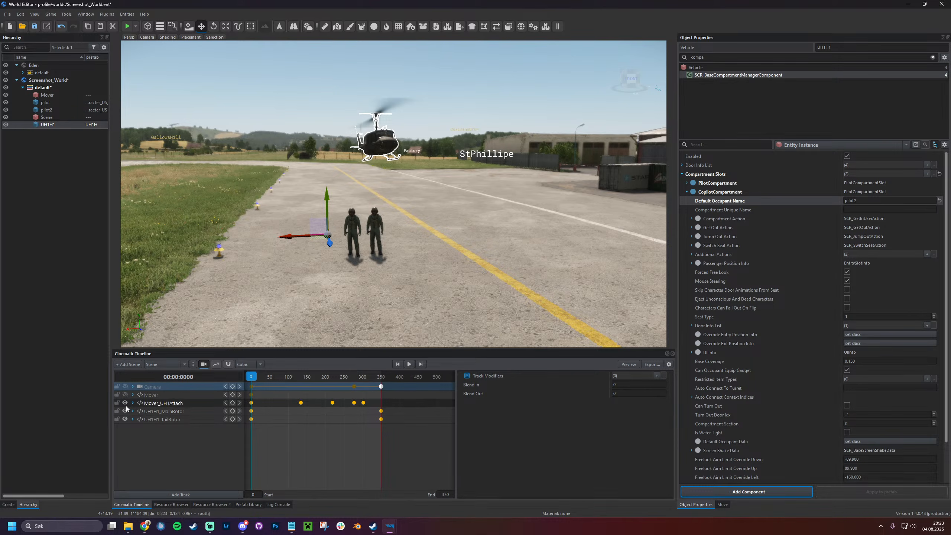
{"action": "left_click", "coordinate": [125, 410]}
{"action": "left_click", "coordinate": [125, 419]}
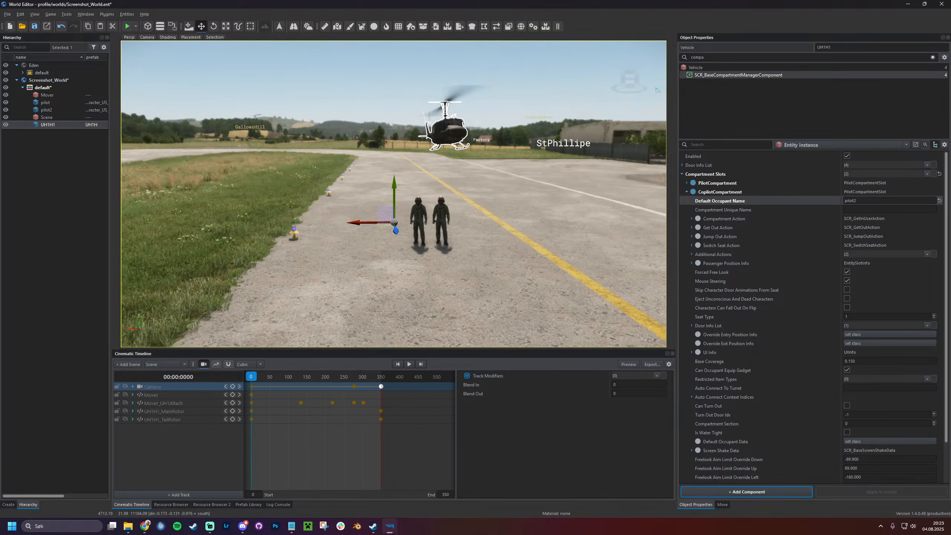
Find the "rifleman" character prefabs and place Character_US_Rifleman.et on the open runway beside the yellow line
{"action": "right_click_drag", "start_coordinate": [393, 194], "coordinate": [277, 193]}
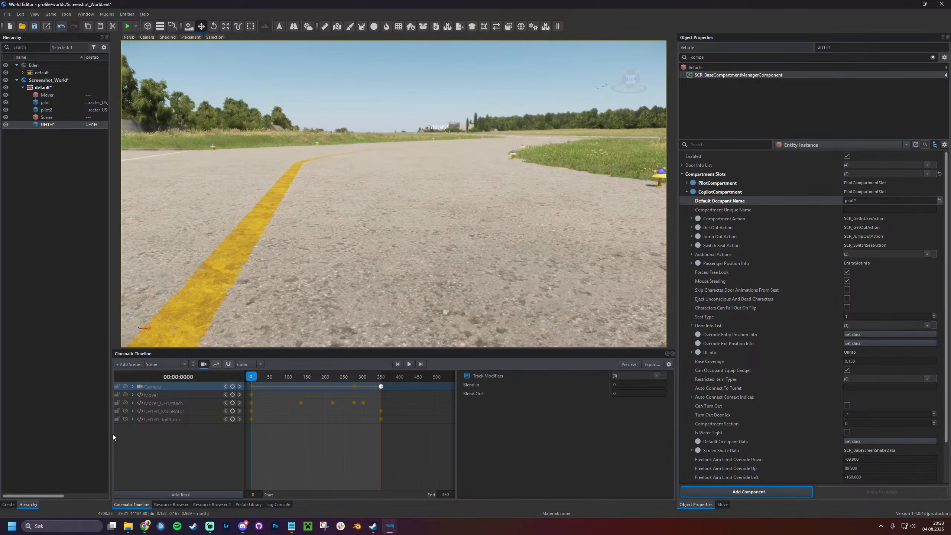
{"action": "left_click", "coordinate": [171, 504]}
{"action": "double_click", "coordinate": [162, 362]}
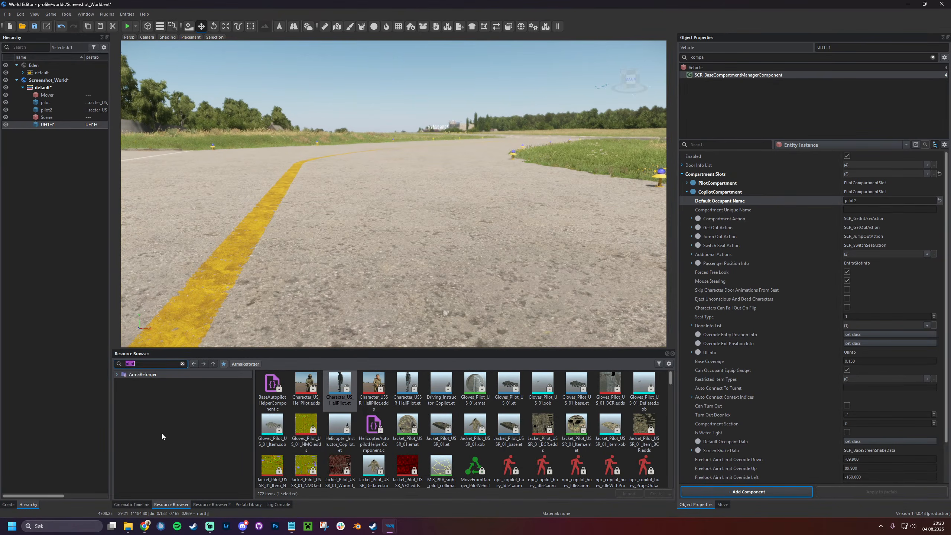
{"action": "type", "text": "riflke"}
{"action": "key", "text": "BackSpace"}
{"action": "key", "text": "BackSpace"}
{"action": "type", "text": "ema"}
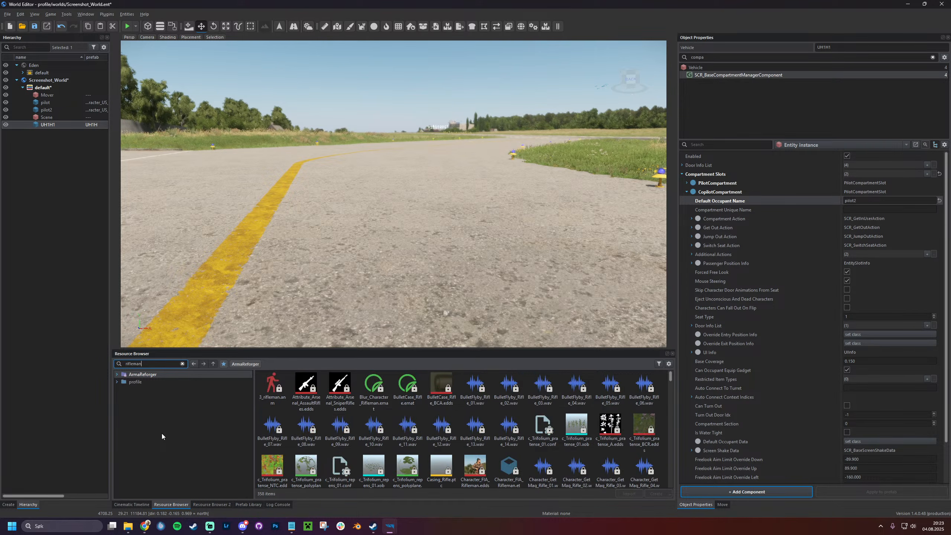
{"action": "type", "text": "n"}
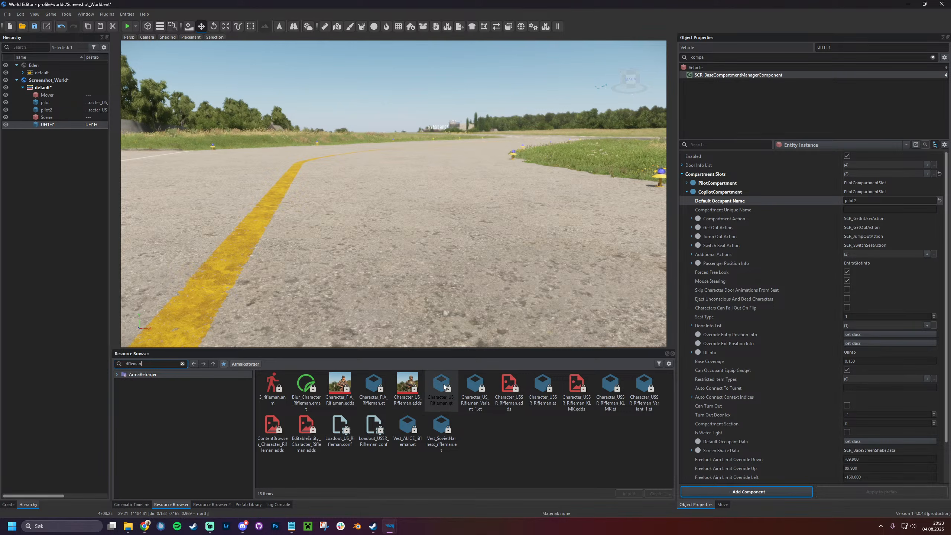
{"action": "left_click_drag", "start_coordinate": [443, 386], "coordinate": [390, 291]}
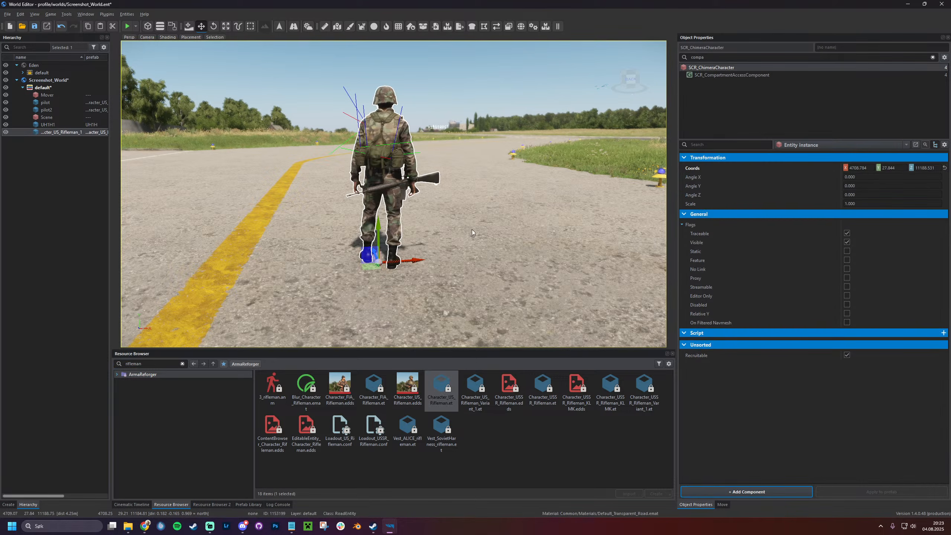
Name the newly placed rifleman entity "Actor"
{"action": "left_click", "coordinate": [862, 47]}
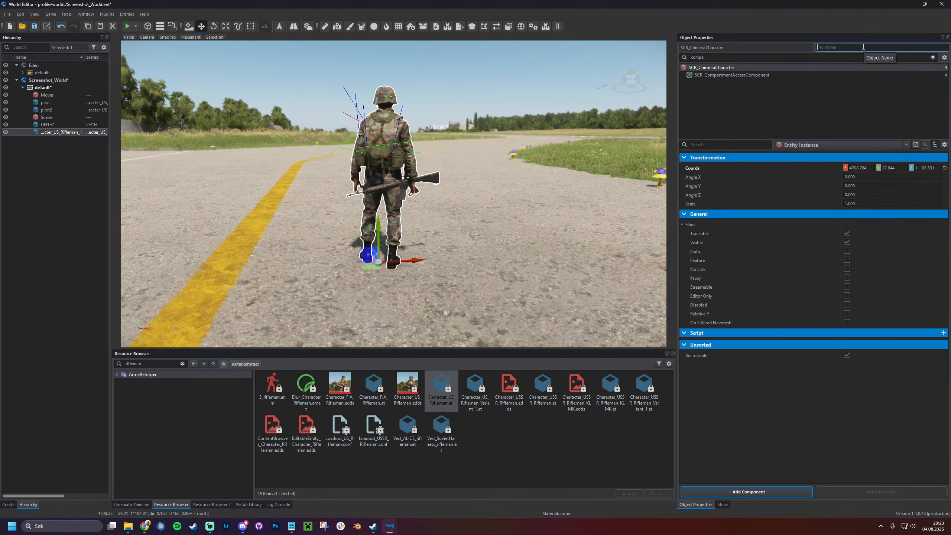
{"action": "type", "text": "a"}
{"action": "key", "text": "BackSpace"}
{"action": "type", "text": "AC"}
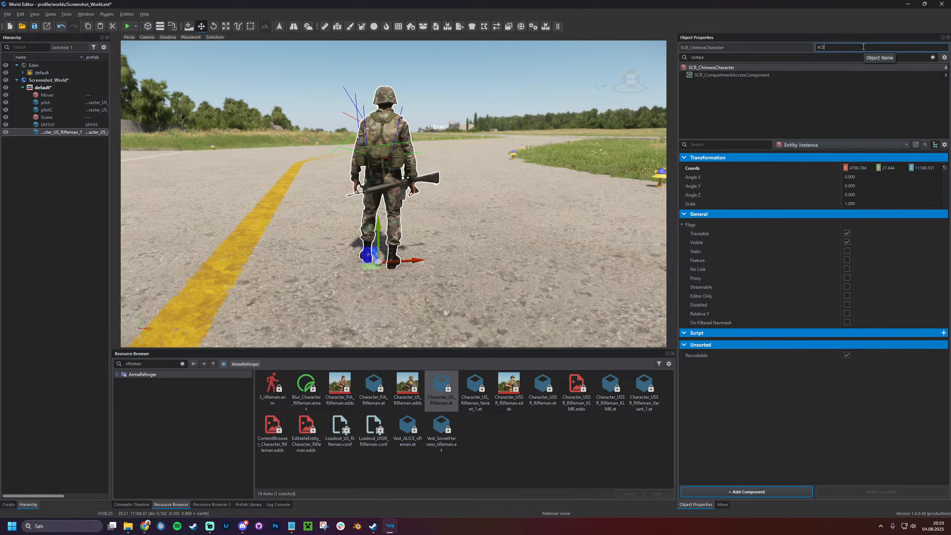
{"action": "key", "text": "BackSpace"}
{"action": "key", "text": "Return"}
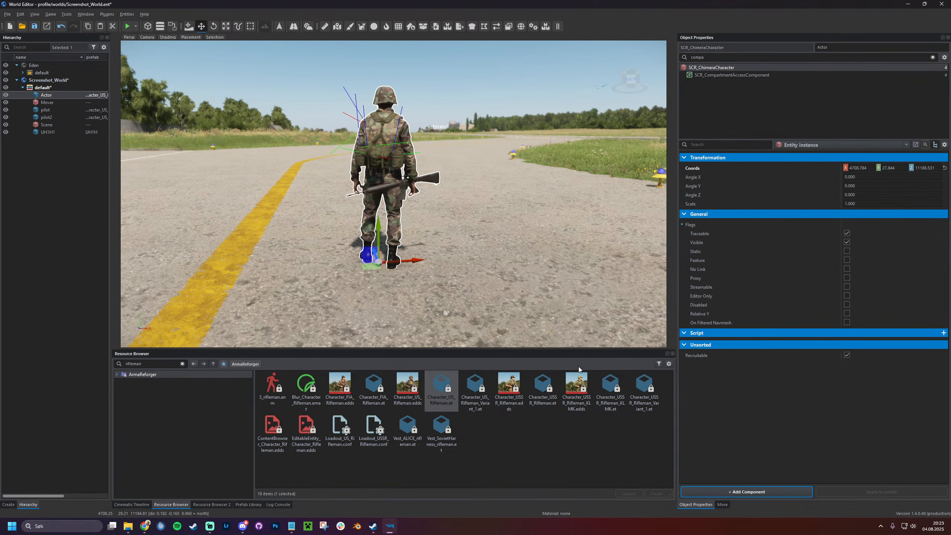
Return to the cinematic timeline and re-enable only the Camera track
{"action": "left_click", "coordinate": [131, 504]}
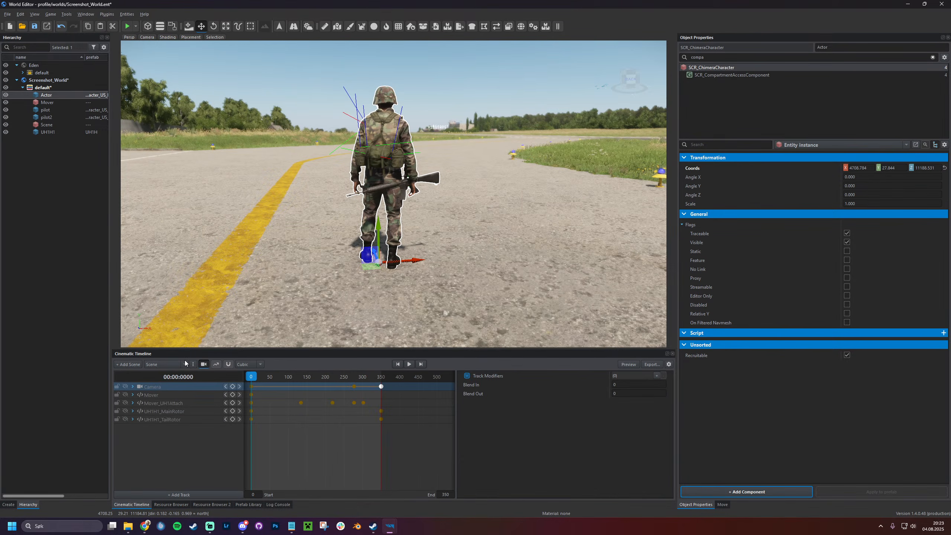
{"action": "left_click", "coordinate": [189, 494]}
{"action": "left_click", "coordinate": [171, 477]}
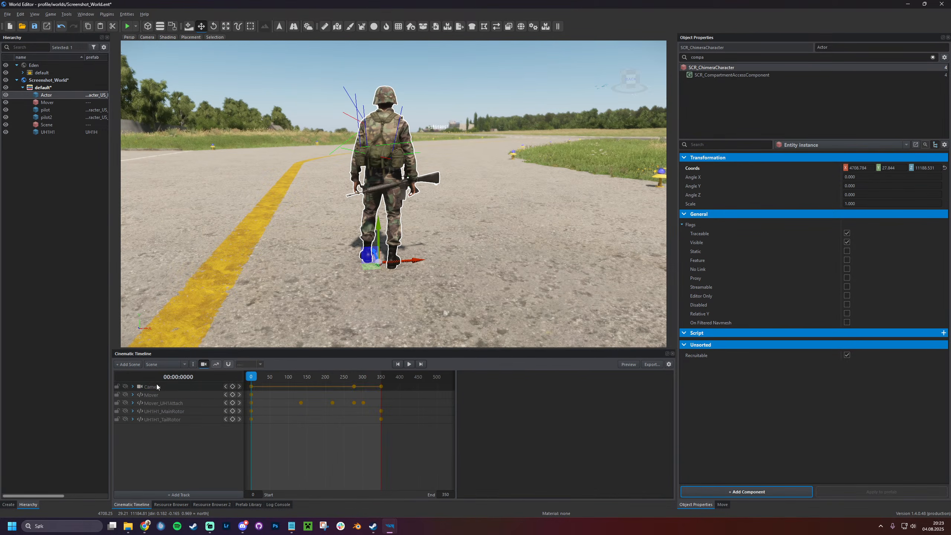
{"action": "left_click", "coordinate": [125, 386]}
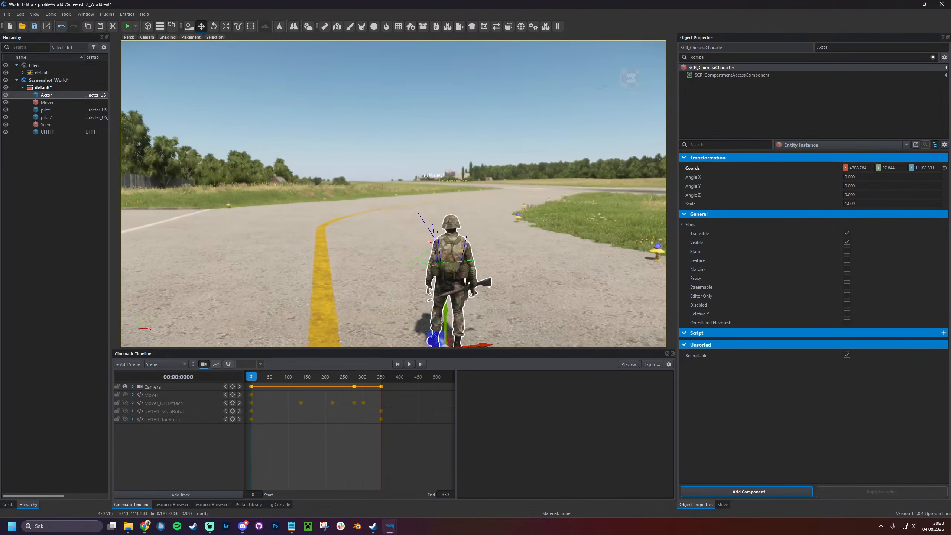
Try to keyframe the Camera track at frame 0 with a view from behind the soldier
{"action": "key", "text": "w"}
{"action": "right_click_drag", "start_coordinate": [393, 194], "coordinate": [430, 181]}
{"action": "key", "text": "s"}
{"action": "key", "text": "e"}
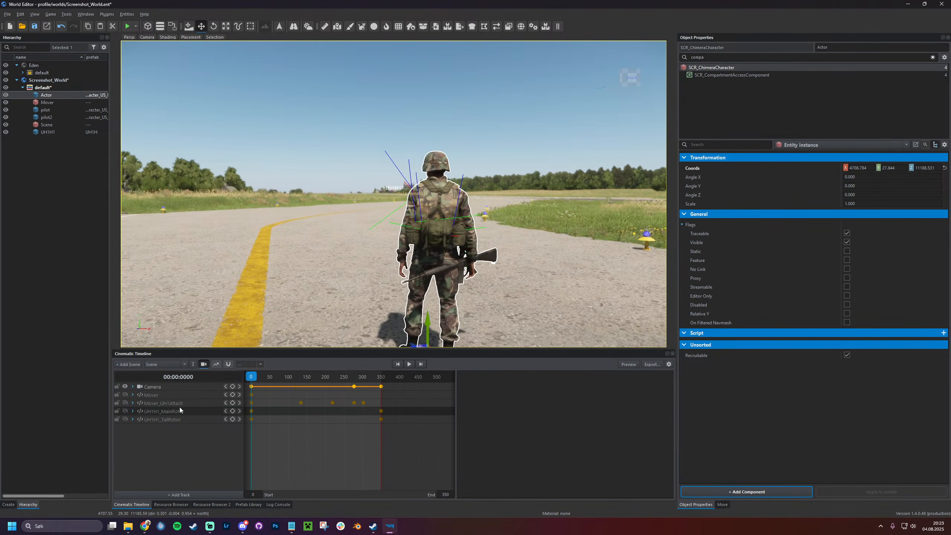
{"action": "left_click", "coordinate": [232, 387]}
Delete the Camera track's keyframes at frames 277 and 350 and return the playhead to frame 0
{"action": "left_click", "coordinate": [354, 387]}
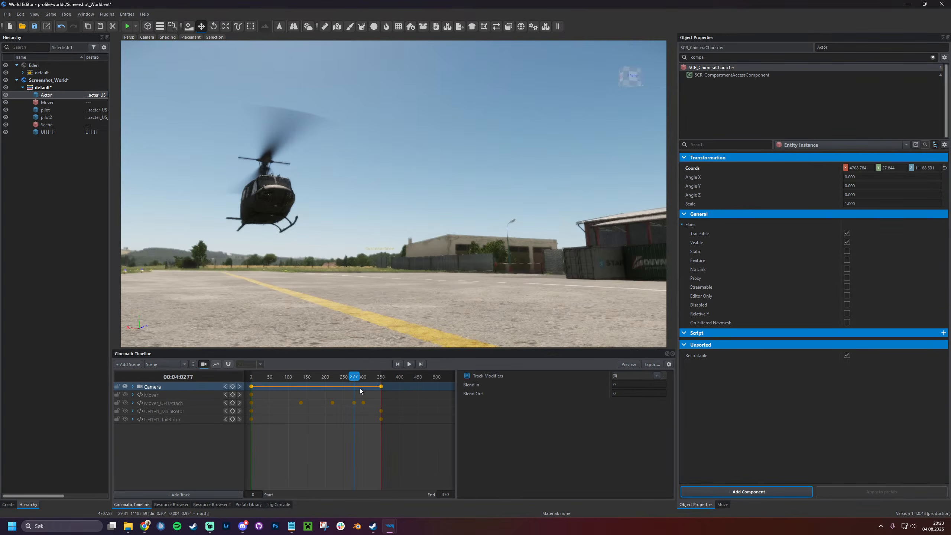
{"action": "key", "text": "Delete"}
{"action": "left_click", "coordinate": [380, 387]}
{"action": "key", "text": "Delete"}
{"action": "left_click_drag", "start_coordinate": [381, 377], "coordinate": [234, 380]}
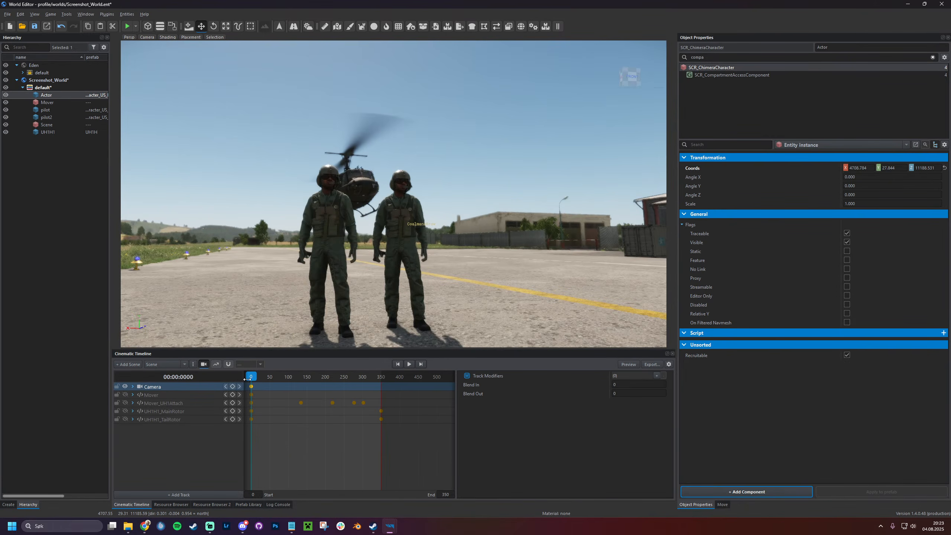
Frame the rifleman from behind and keyframe that view on the Camera track at frame 0
{"action": "right_click_drag", "start_coordinate": [374, 225], "coordinate": [350, 244]}
{"action": "key", "text": "w"}
{"action": "key", "text": "a"}
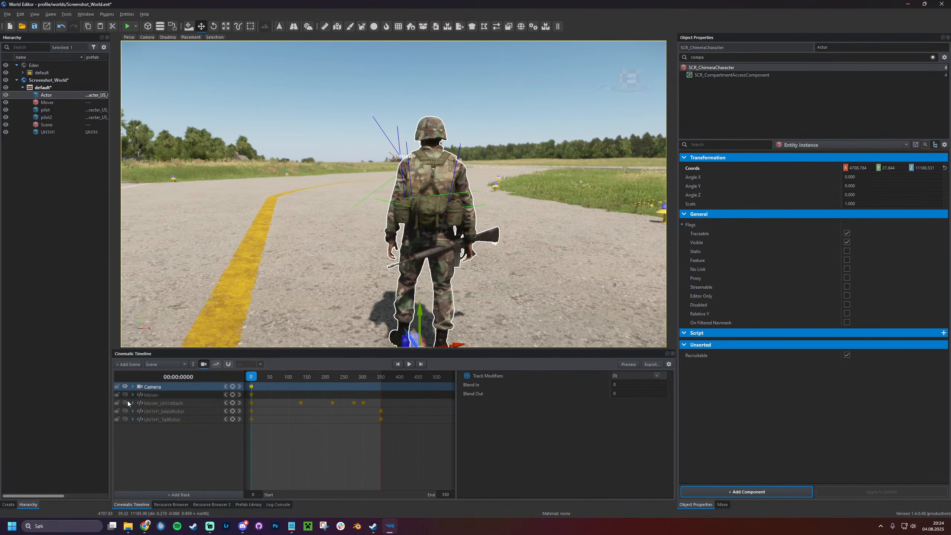
{"action": "left_click", "coordinate": [233, 386]}
Add a Character Track named "Actor" to the scene and expand its properties
{"action": "left_click", "coordinate": [200, 493]}
{"action": "left_click", "coordinate": [226, 425]}
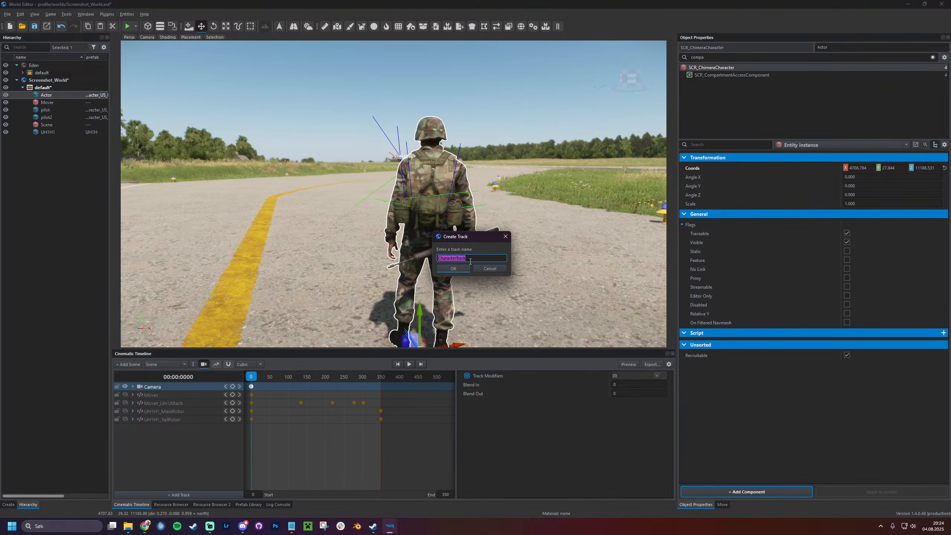
{"action": "type", "text": "Actor"}
{"action": "key", "text": "Return"}
{"action": "double_click", "coordinate": [171, 428]}
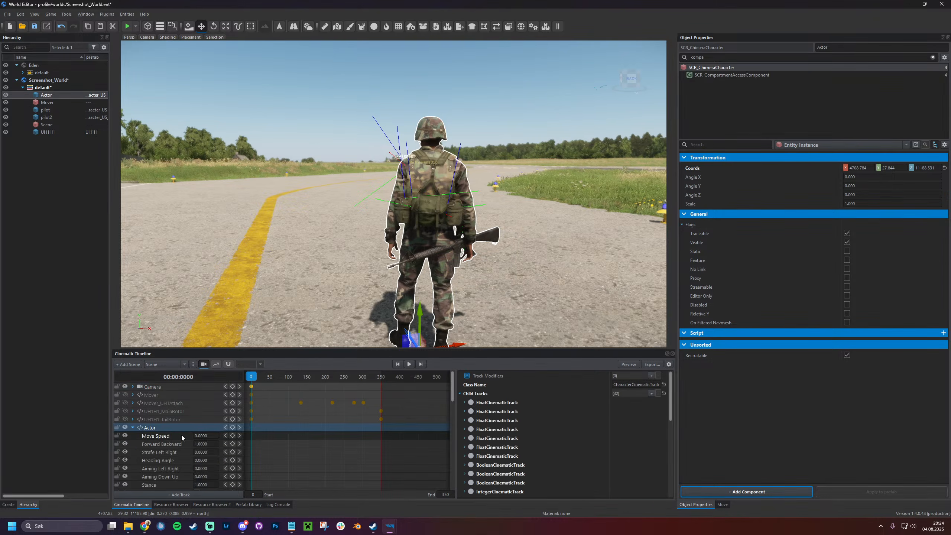
Set the Actor track's Move Speed to about 0.51 at frame 0 and collapse the track
{"action": "left_click_drag", "start_coordinate": [207, 436], "coordinate": [211, 436]}
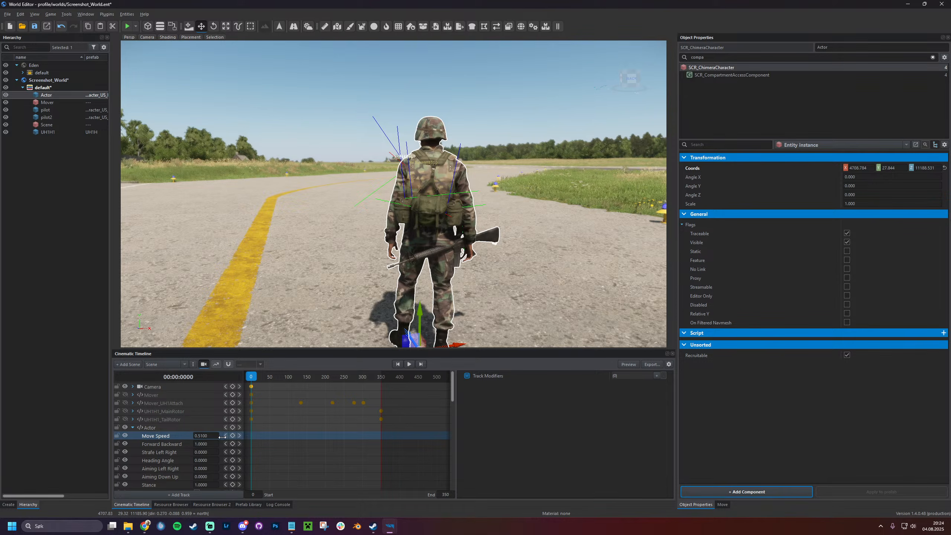
{"action": "left_click", "coordinate": [208, 429]}
{"action": "double_click", "coordinate": [206, 428]}
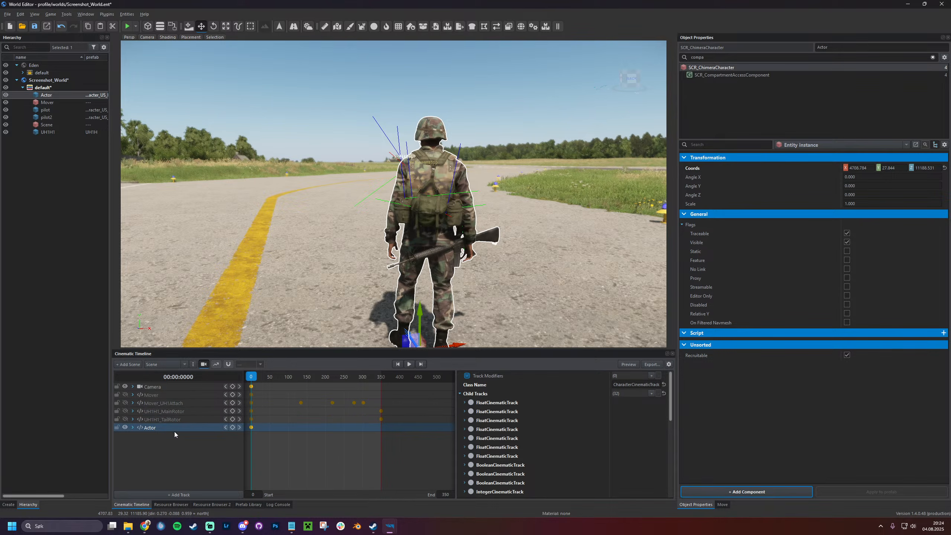
{"action": "left_click", "coordinate": [192, 495]}
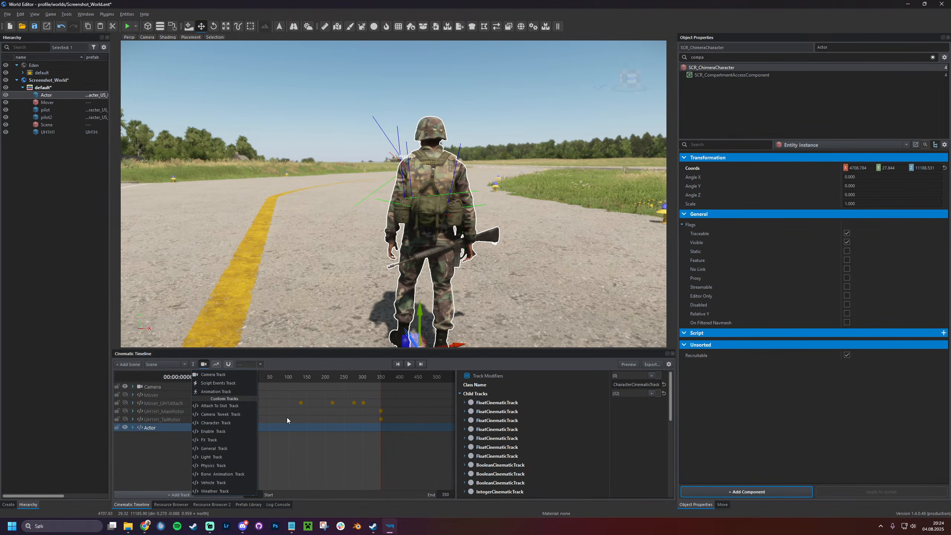
{"action": "left_click", "coordinate": [230, 405]}
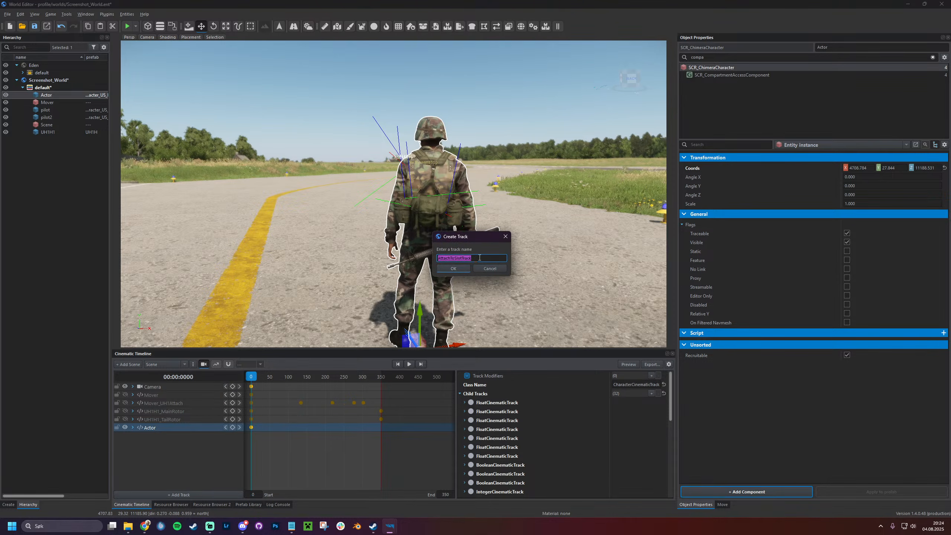
{"action": "left_click", "coordinate": [480, 269]}
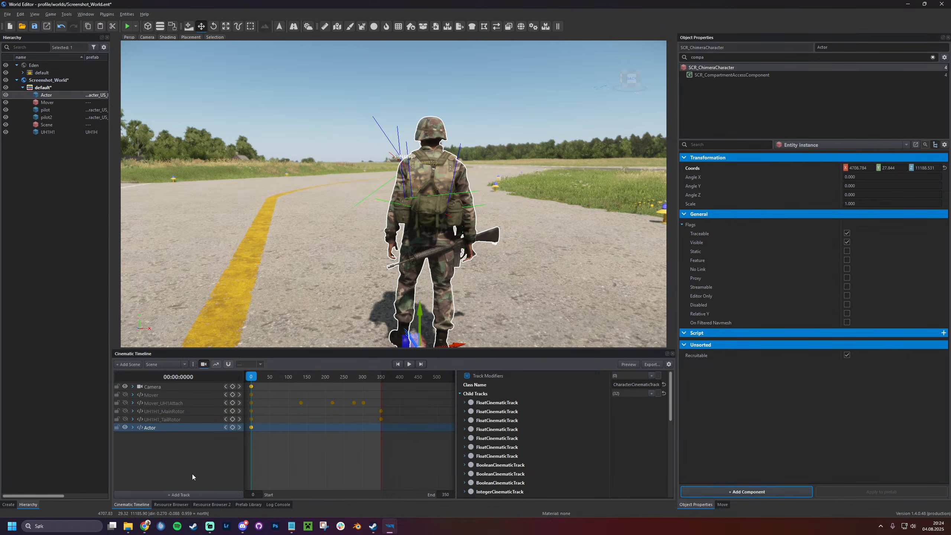
Add a Camera Tweek Track with the default name CameraTweekTrack and expand its properties
{"action": "left_click", "coordinate": [178, 495]}
{"action": "left_click", "coordinate": [223, 413]}
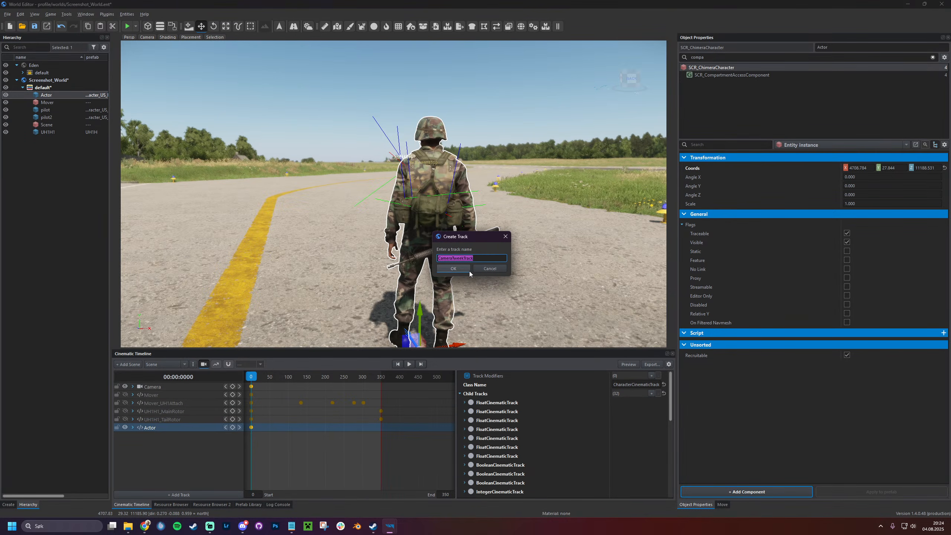
{"action": "left_click", "coordinate": [453, 269]}
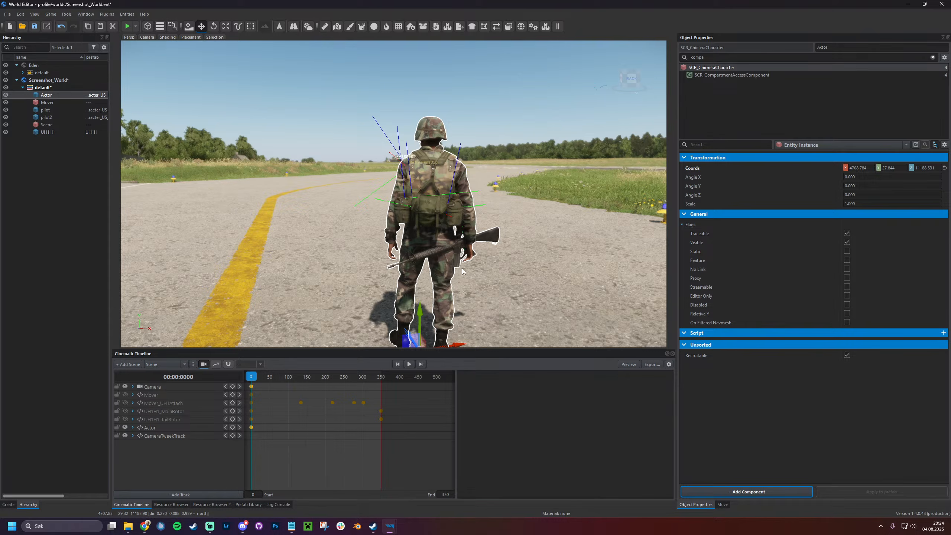
{"action": "left_click", "coordinate": [186, 435]}
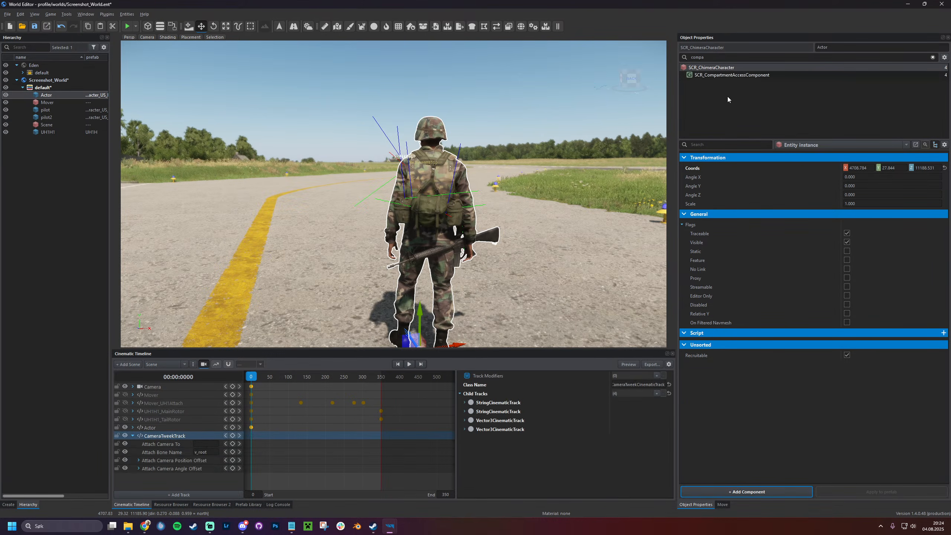
Set CameraTweekTrack's Attach Camera To to "actor" and its Attach Bone Name to "head" at frame 0
{"action": "left_click", "coordinate": [205, 444]}
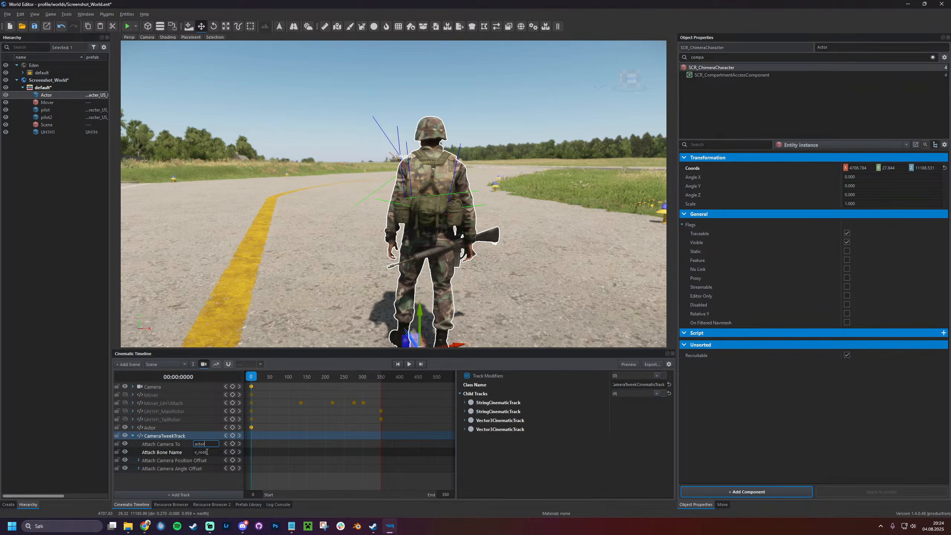
{"action": "key", "text": "Return"}
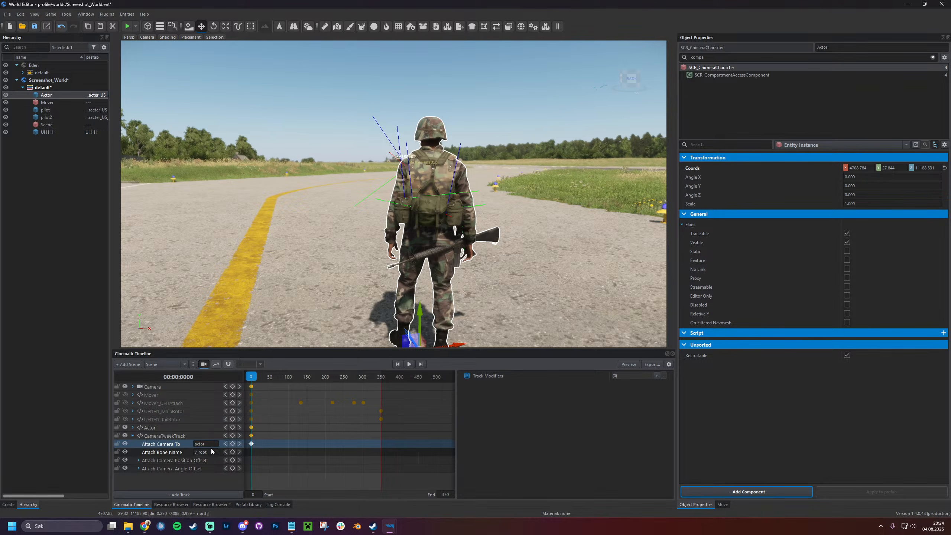
{"action": "left_click", "coordinate": [211, 449]}
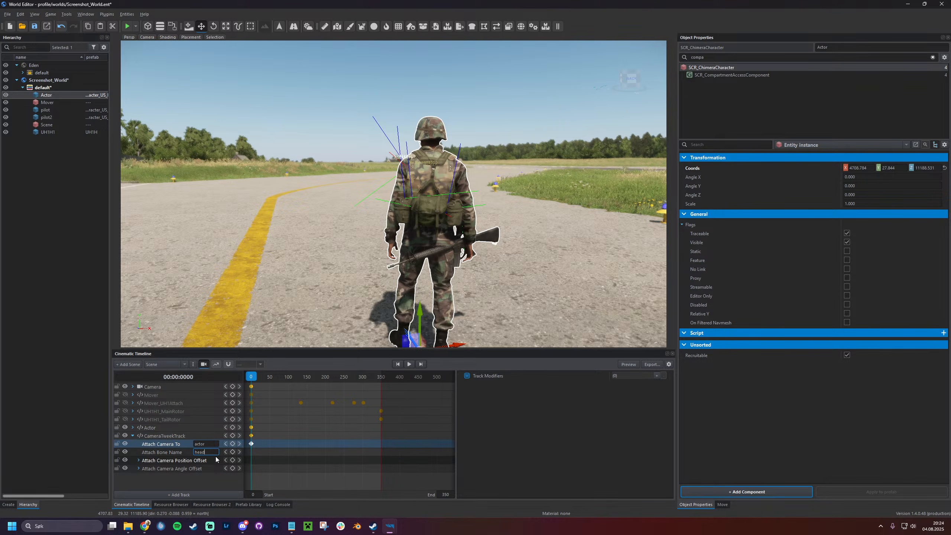
{"action": "key", "text": "Return"}
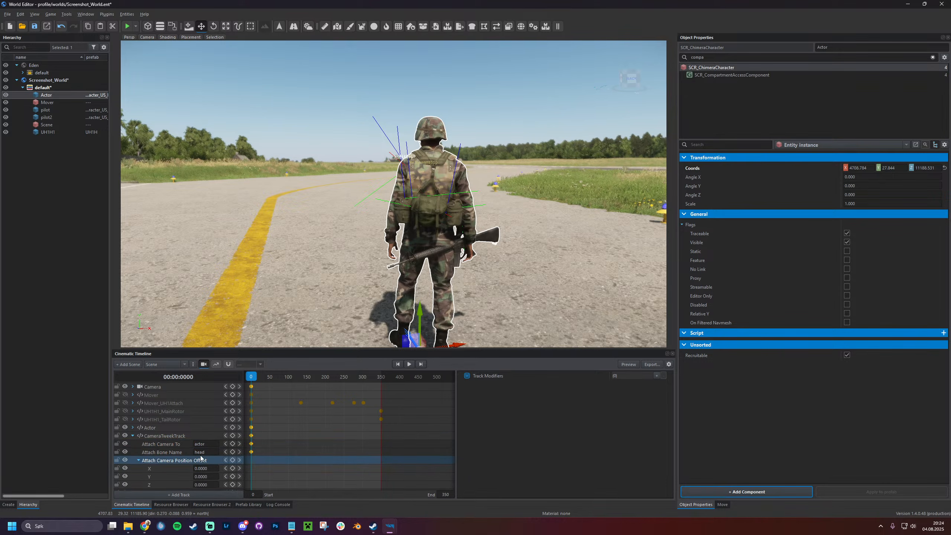
Expand CameraTweekTrack's Attach Camera Position Offset and Attach Camera Angle Offset, and save the world
{"action": "double_click", "coordinate": [204, 460]}
{"action": "double_click", "coordinate": [198, 459]}
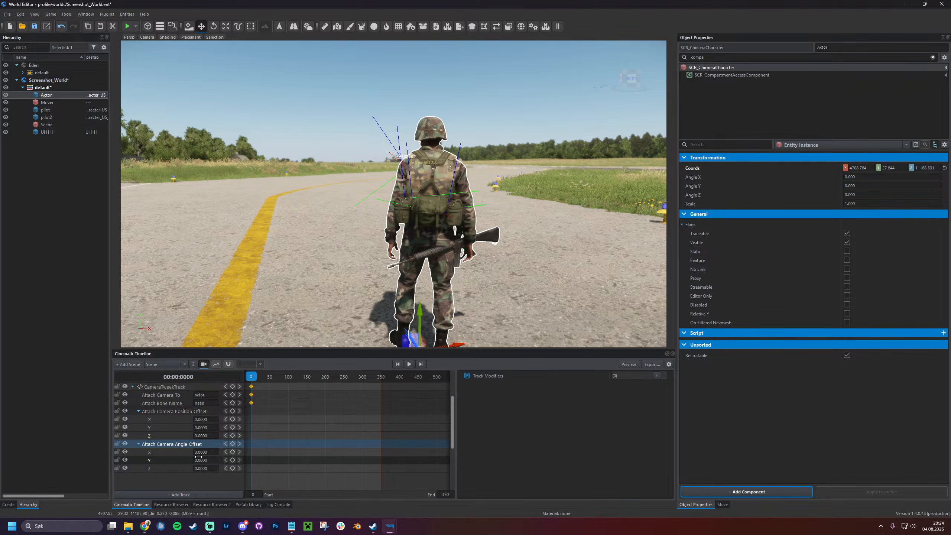
{"action": "key", "text": "ctrl+s"}
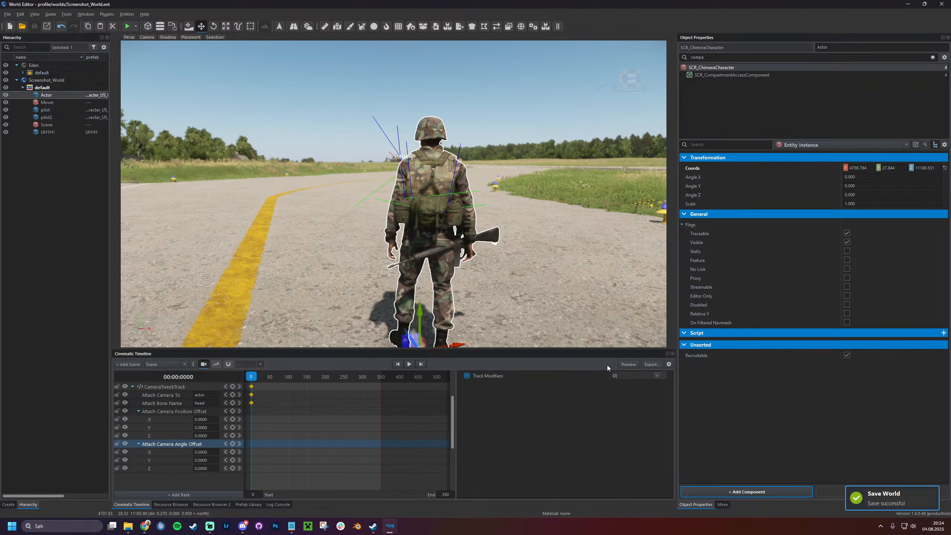
Preview the cinematic scene with the Actor walking, and return to the editor
{"action": "left_click", "coordinate": [629, 365]}
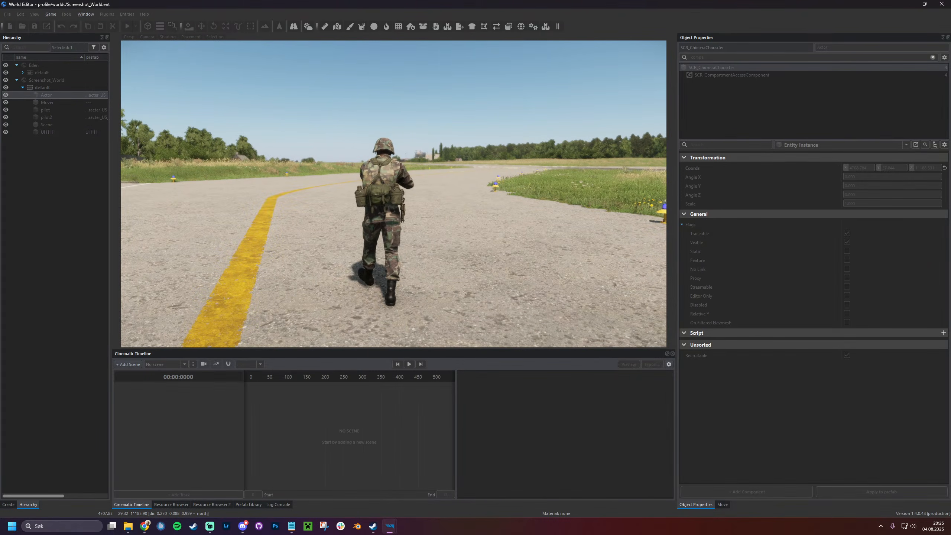
{"action": "key", "text": "Escape"}
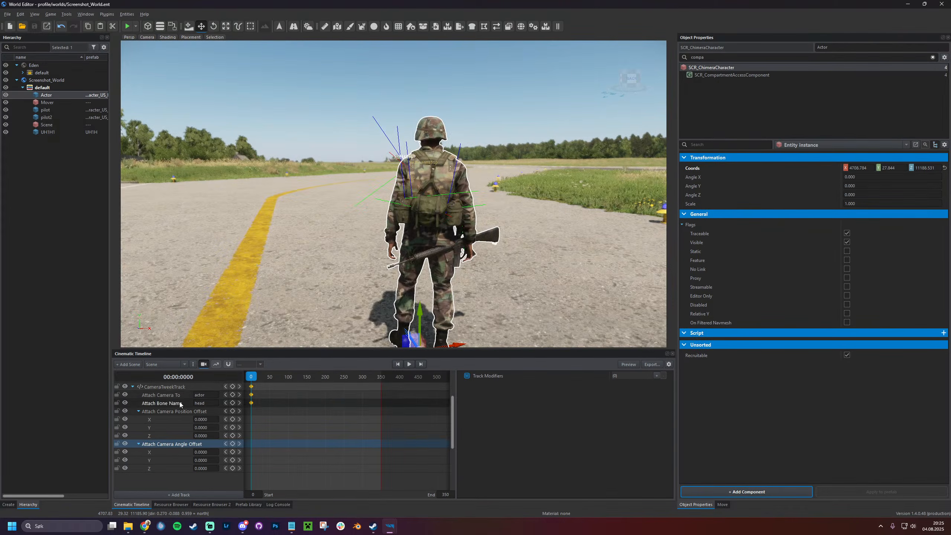
Delete the Camera track from the scene and confirm the deletion
{"action": "scroll", "coordinate": [179, 401], "scroll_direction": "up", "scroll_amount": 2}
{"action": "left_click", "coordinate": [168, 388]}
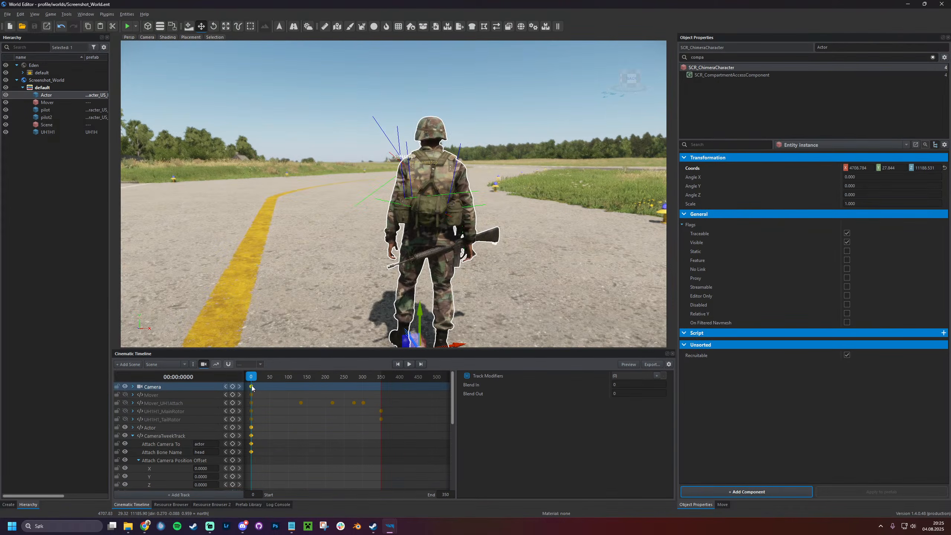
{"action": "right_click", "coordinate": [161, 389]}
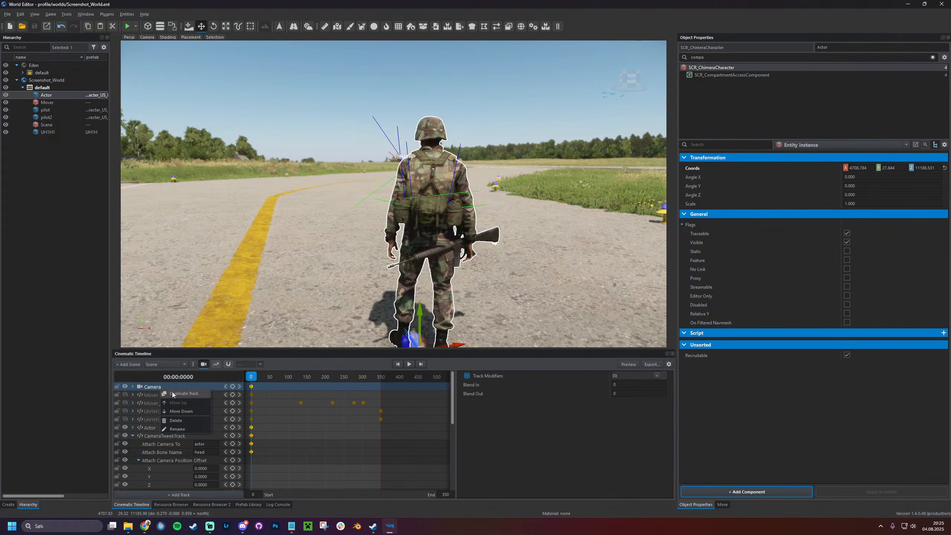
{"action": "left_click", "coordinate": [187, 419]}
{"action": "left_click", "coordinate": [460, 275]}
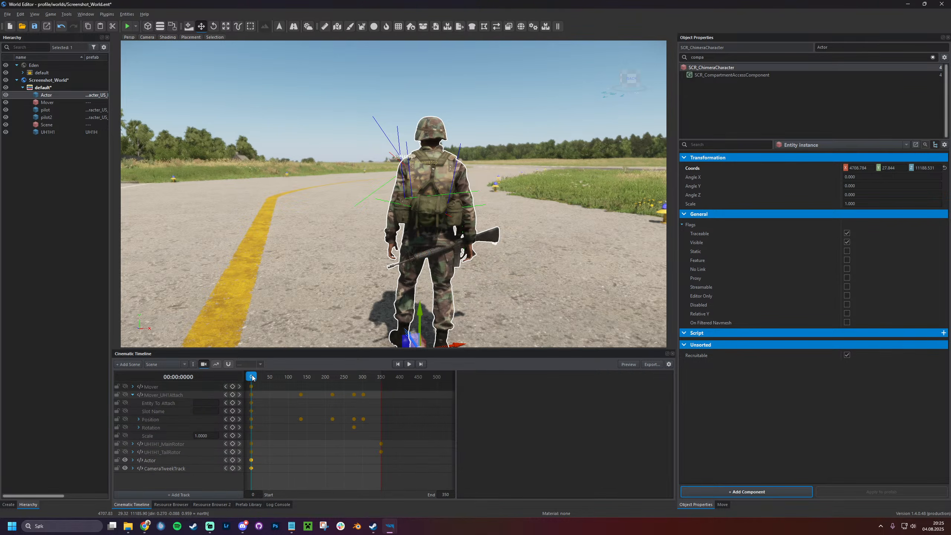
Expand CameraTweekTrack and preview the scene without the Camera track
{"action": "double_click", "coordinate": [171, 470]}
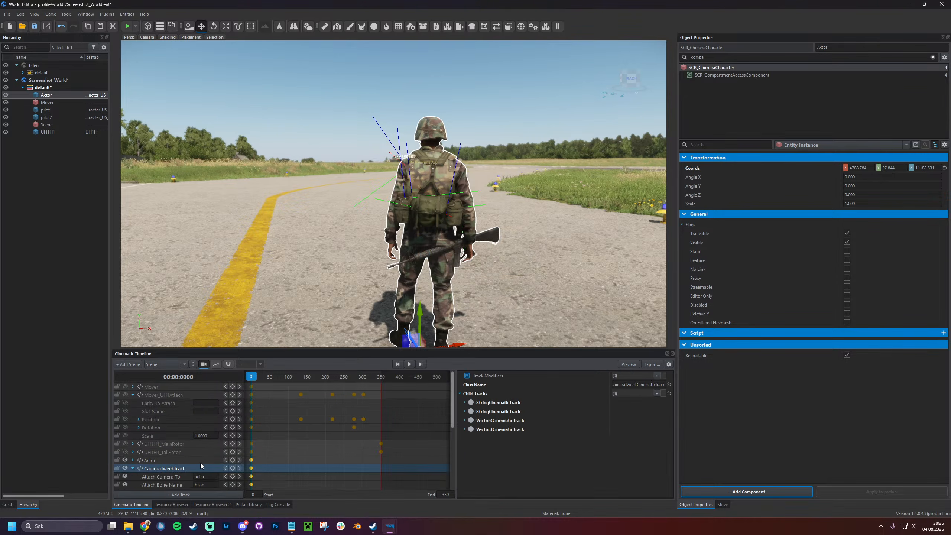
{"action": "scroll", "coordinate": [200, 476], "scroll_direction": "down", "scroll_amount": 2}
{"action": "scroll", "coordinate": [194, 452], "scroll_direction": "up", "scroll_amount": 2}
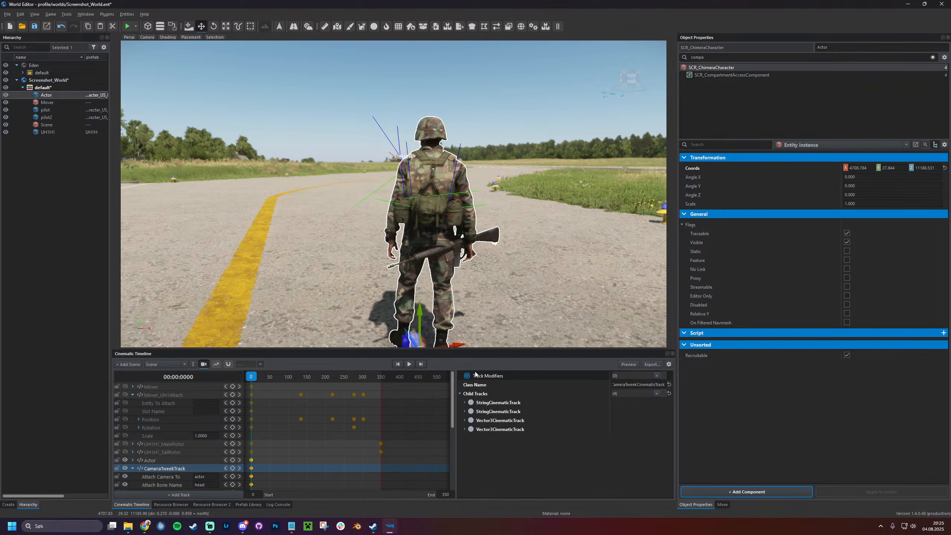
{"action": "left_click", "coordinate": [628, 363]}
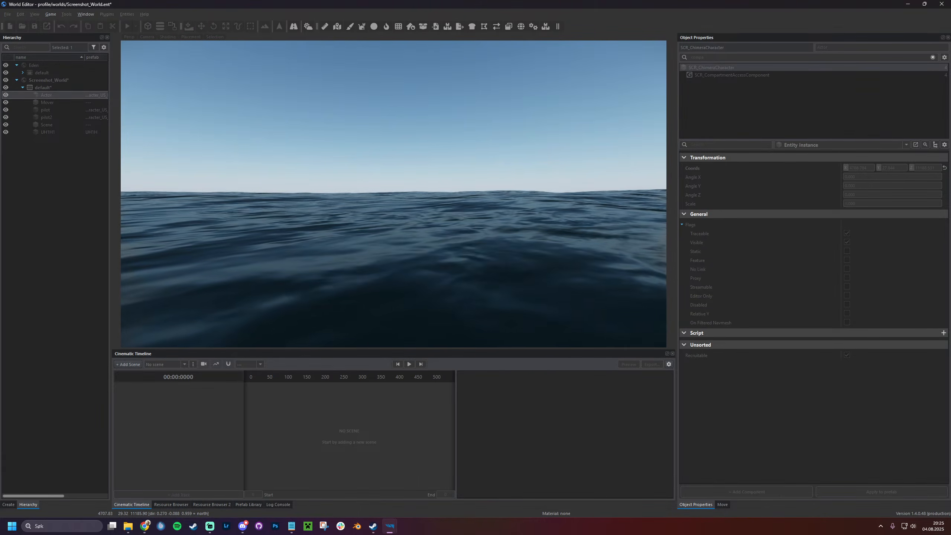
{"action": "key", "text": "Escape"}
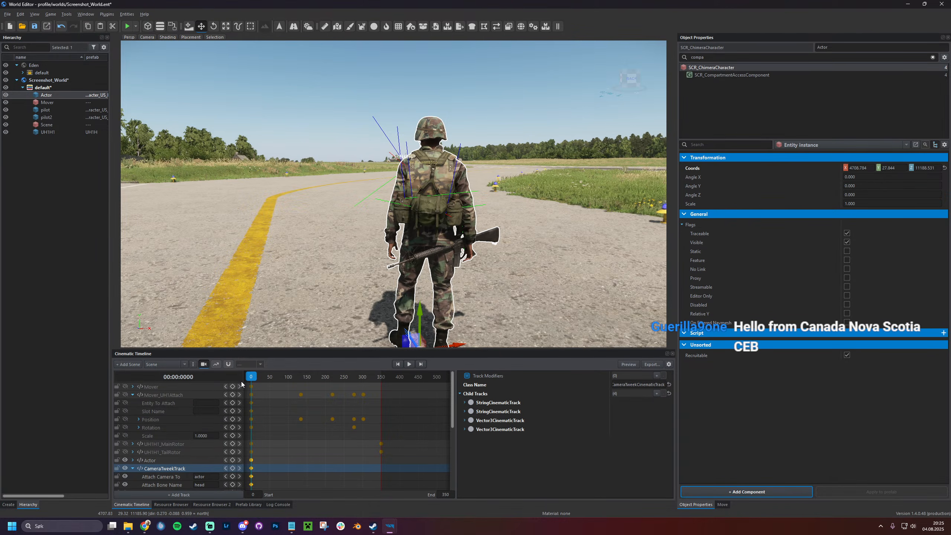
Change CameraTweekTrack's Attach Camera To value to "Actor" with a capital A at frame 0
{"action": "scroll", "coordinate": [207, 468], "scroll_direction": "down", "scroll_amount": 1}
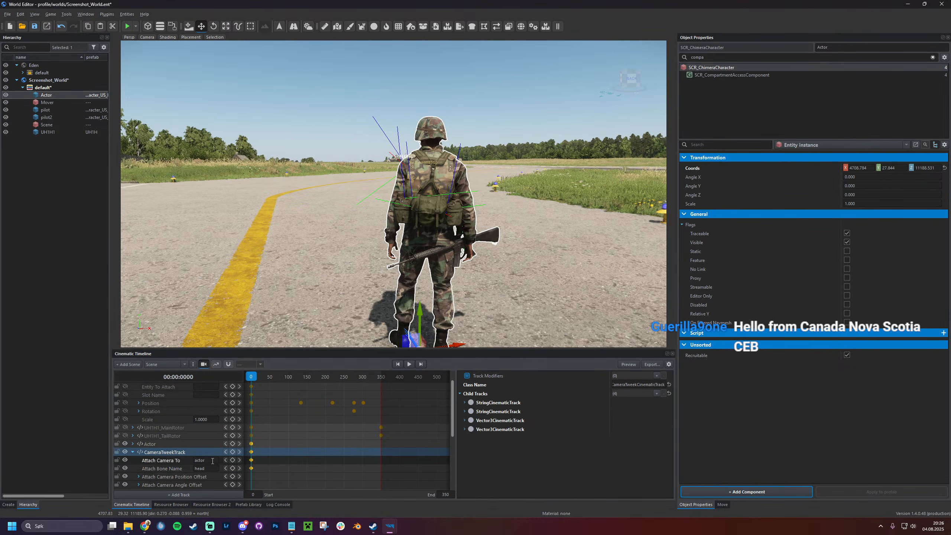
{"action": "double_click", "coordinate": [217, 459]}
{"action": "type", "text": "A"}
{"action": "key", "text": "Return"}
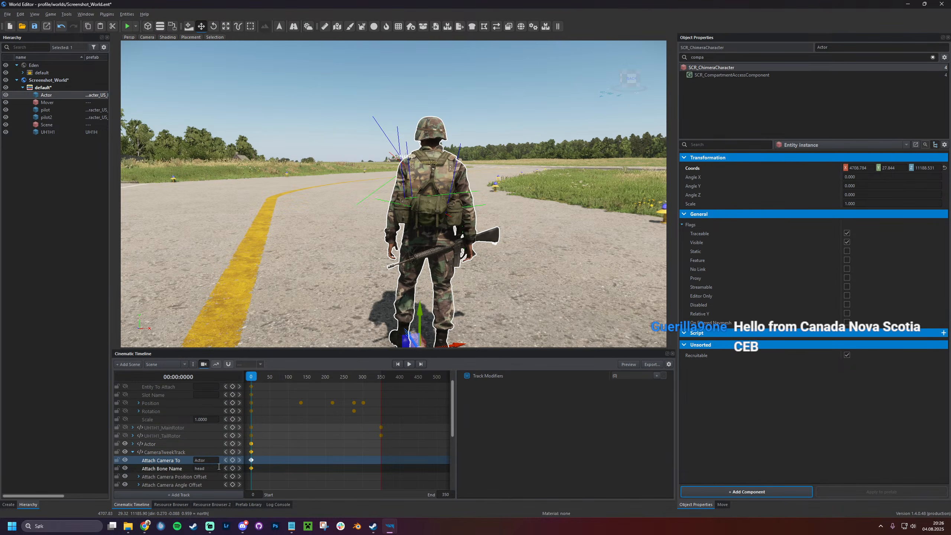
{"action": "left_click", "coordinate": [182, 471]}
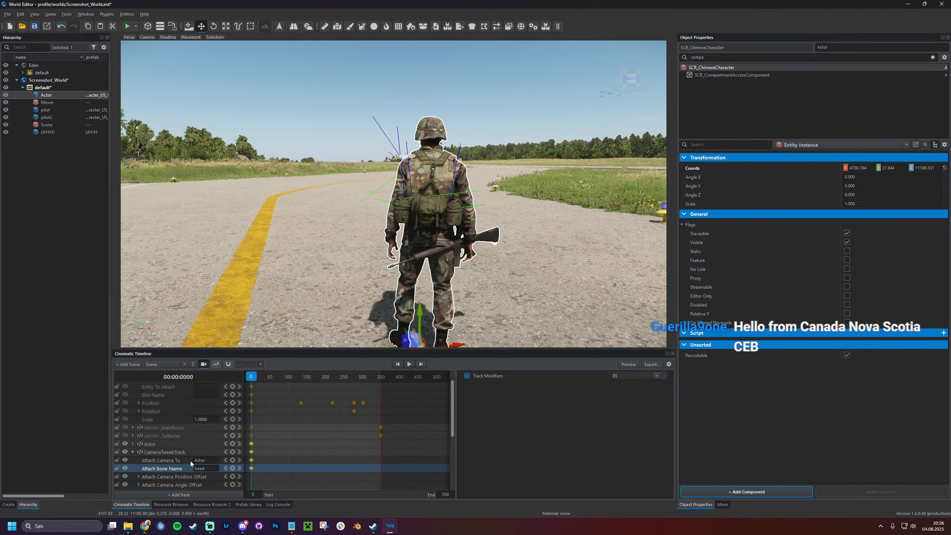
Filter the Actor's components for "mesh" and open its Basebody_Male_01.xob model with the bone list shown
{"action": "double_click", "coordinate": [732, 56]}
{"action": "type", "text": "mesh"}
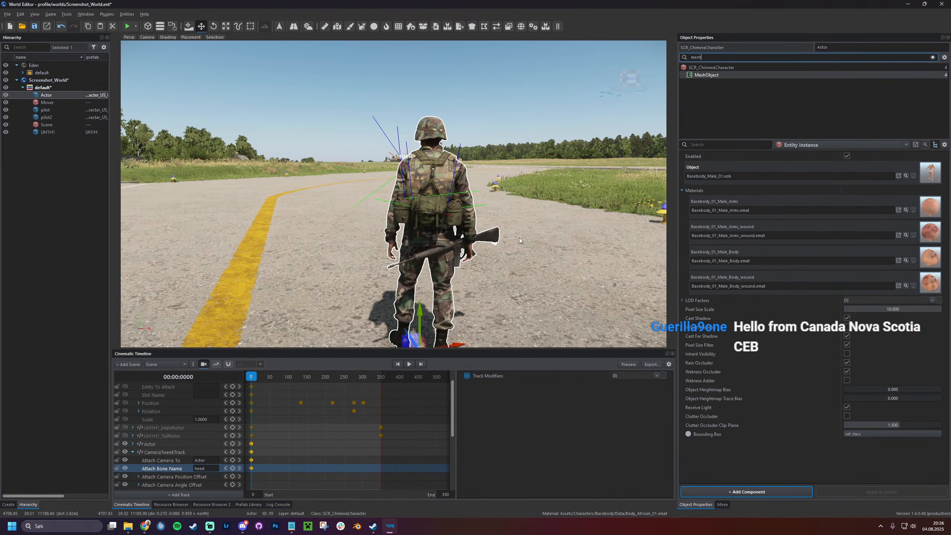
{"action": "left_click", "coordinate": [898, 176]}
{"action": "left_click", "coordinate": [776, 332]}
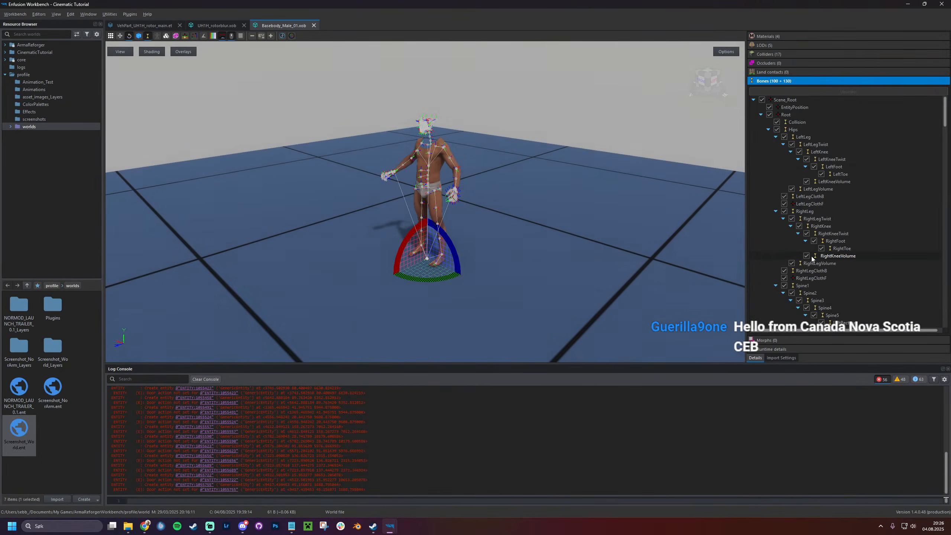
Locate the Head bone in the skeleton, inspect it up close on the model, and return to the World Editor
{"action": "scroll", "coordinate": [817, 277], "scroll_direction": "down", "scroll_amount": 15}
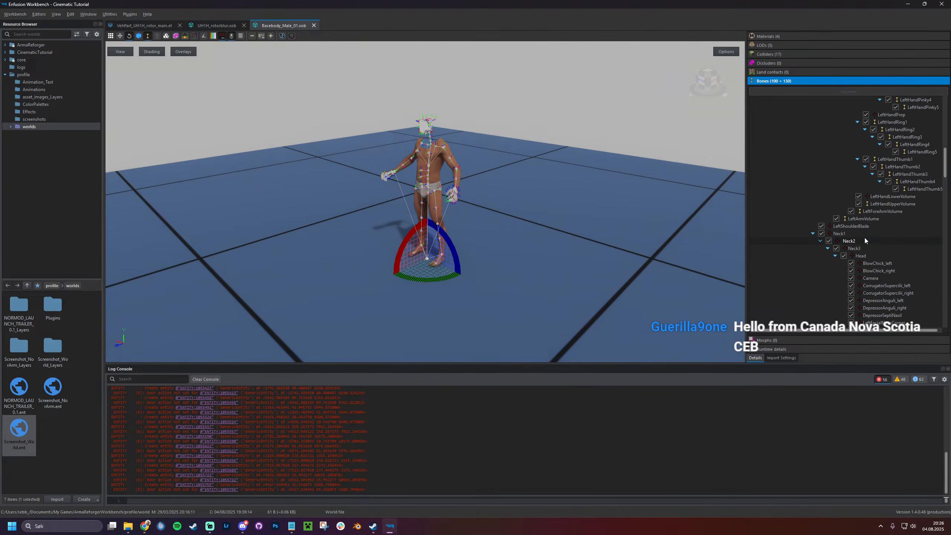
{"action": "left_click", "coordinate": [869, 258]}
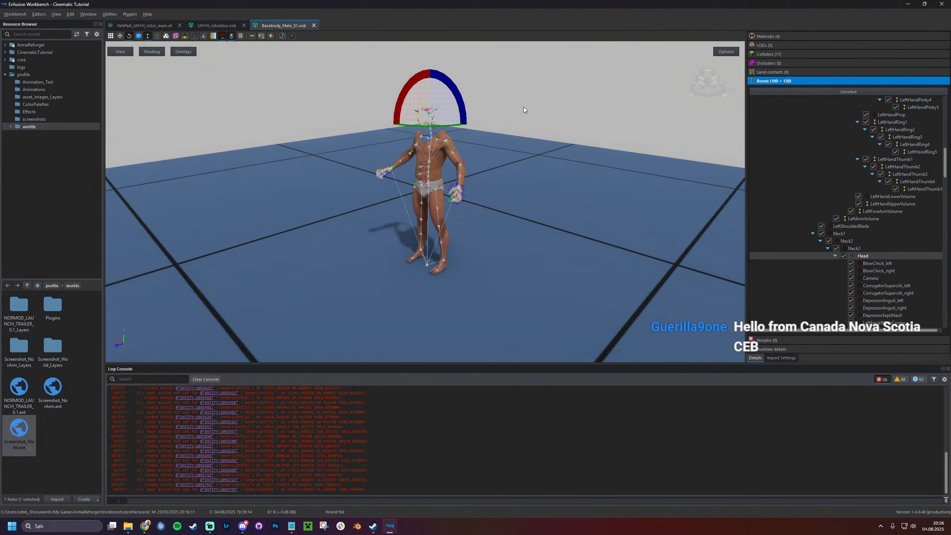
{"action": "key", "text": "w"}
{"action": "right_click_drag", "start_coordinate": [523, 107], "coordinate": [523, 107]}
{"action": "right_click_drag", "start_coordinate": [424, 202], "coordinate": [482, 227]}
{"action": "scroll", "coordinate": [516, 239], "scroll_direction": "up", "scroll_amount": 2}
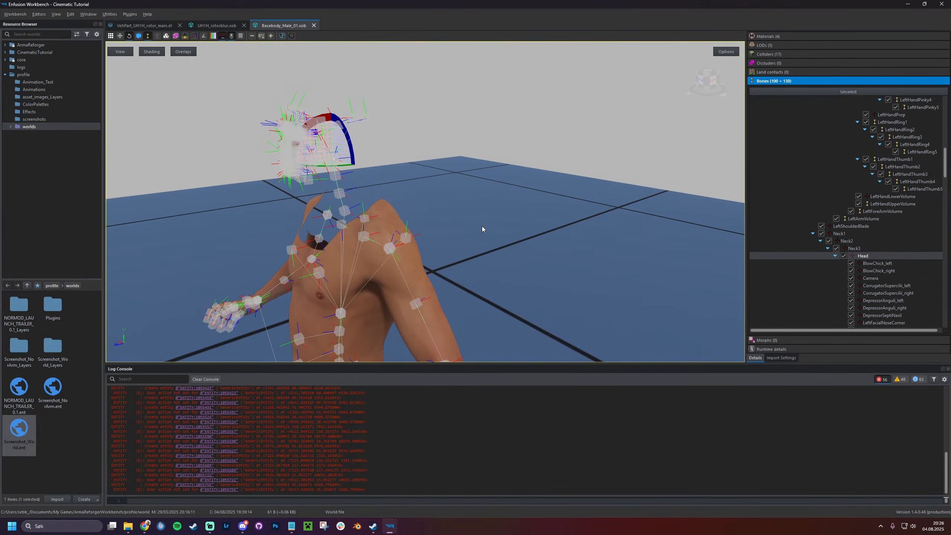
{"action": "scroll", "coordinate": [877, 256], "scroll_direction": "down", "scroll_amount": 1}
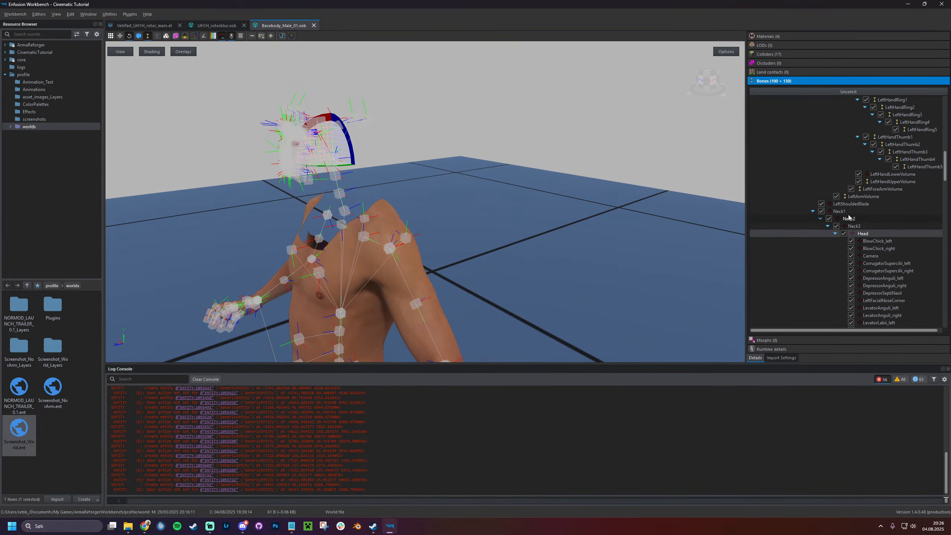
{"action": "key", "text": "alt+Tab"}
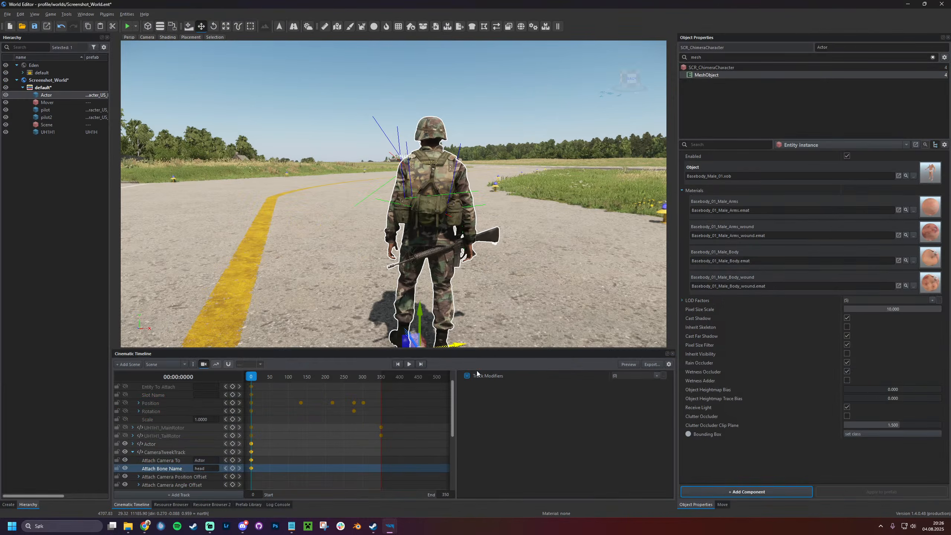
Save the world, play the timeline briefly to check the Attach Camera To value, and return to frame 0
{"action": "key", "text": "ctrl+s"}
{"action": "double_click", "coordinate": [208, 459]}
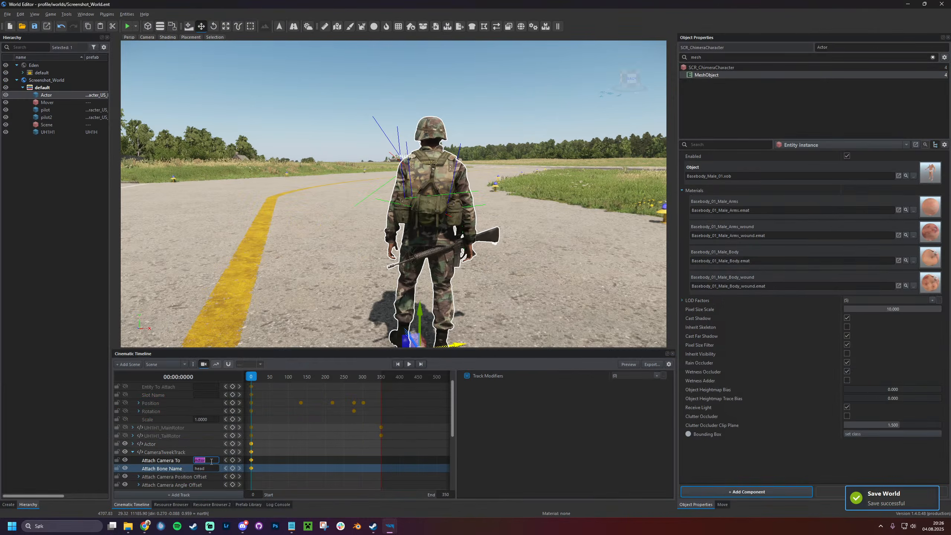
{"action": "left_click", "coordinate": [408, 364]}
{"action": "left_click", "coordinate": [408, 364]}
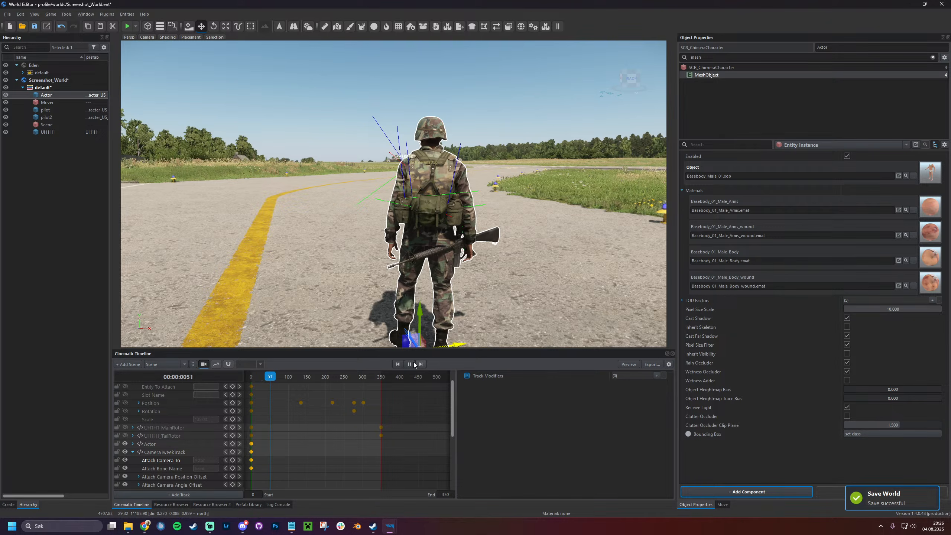
{"action": "left_click", "coordinate": [216, 459]}
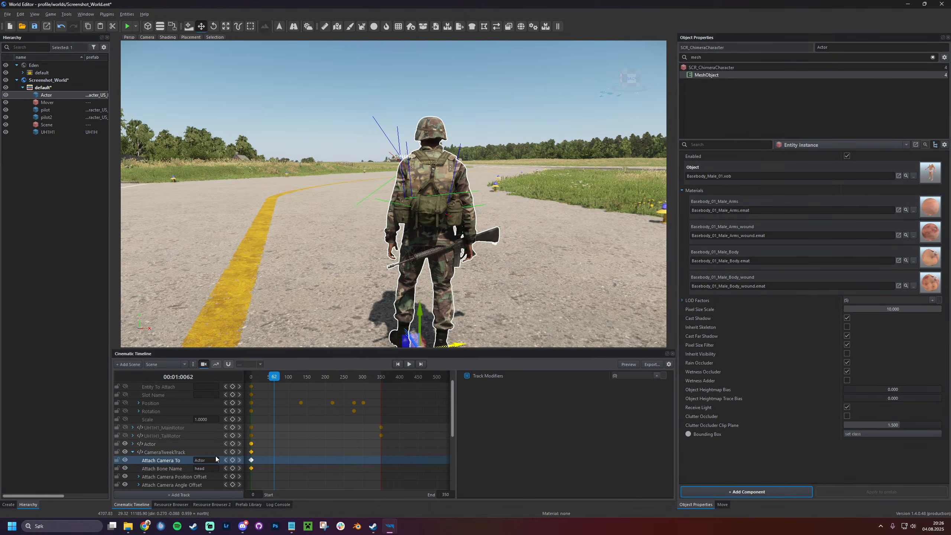
{"action": "left_click", "coordinate": [397, 363]}
Save the world and preview the scene with the camera attached to "Actor"
{"action": "key", "text": "ctrl+s"}
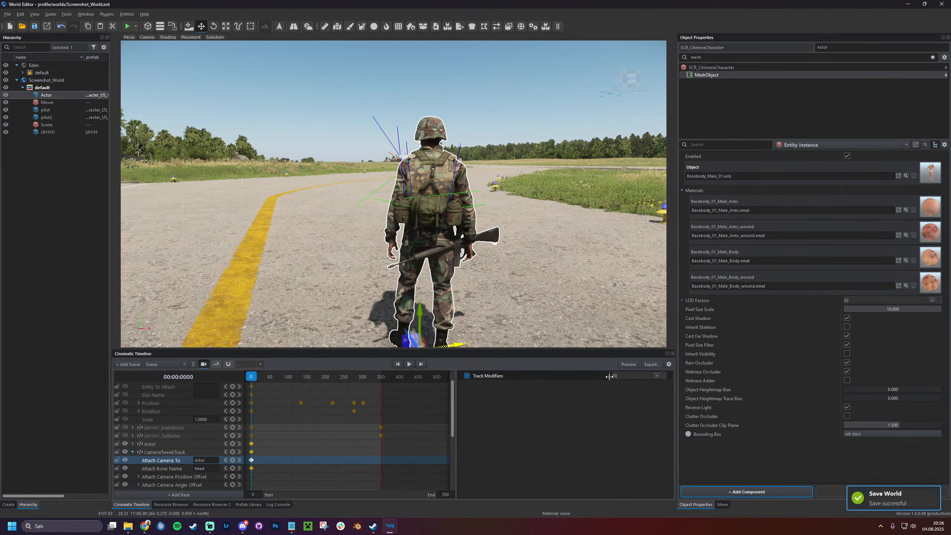
{"action": "left_click", "coordinate": [629, 364]}
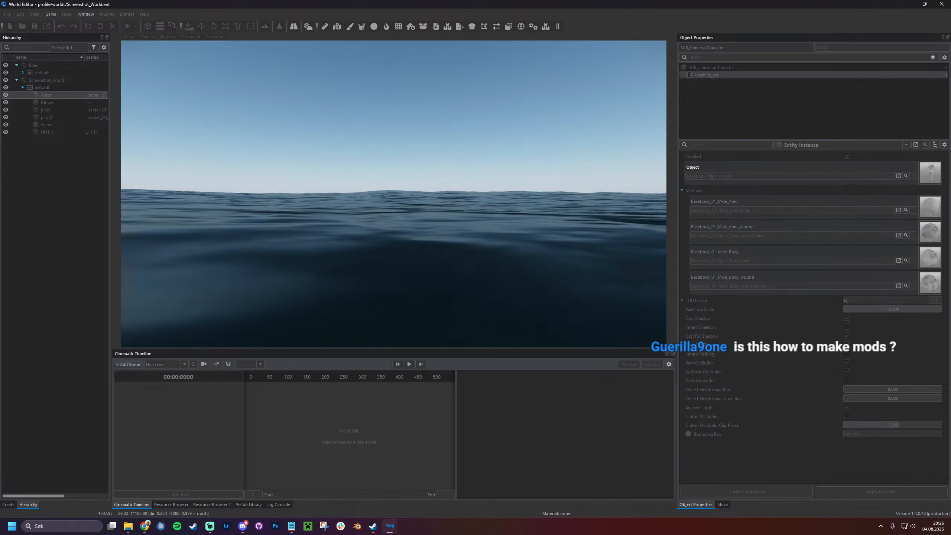
{"action": "key", "text": "Escape"}
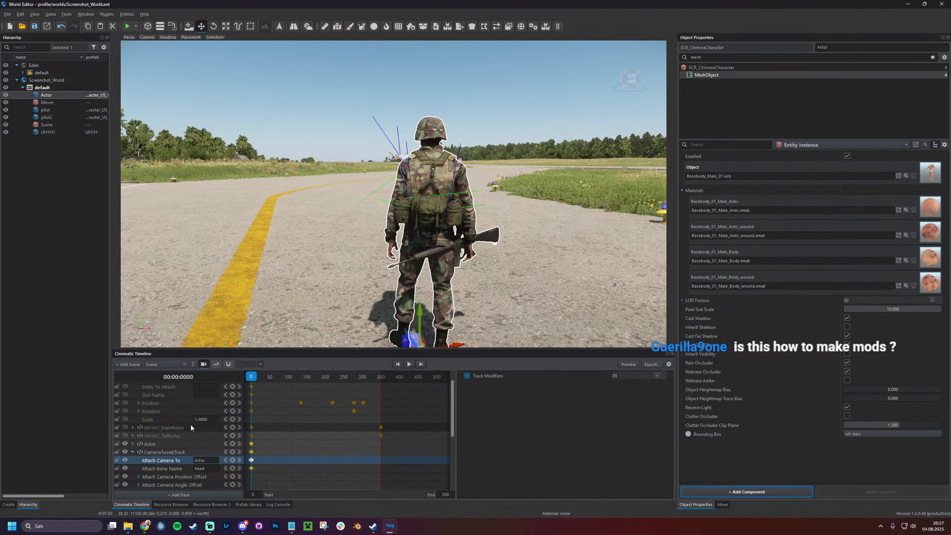
Add another track to the cinematic scene and accept its default name
{"action": "scroll", "coordinate": [189, 431], "scroll_direction": "up", "scroll_amount": 2}
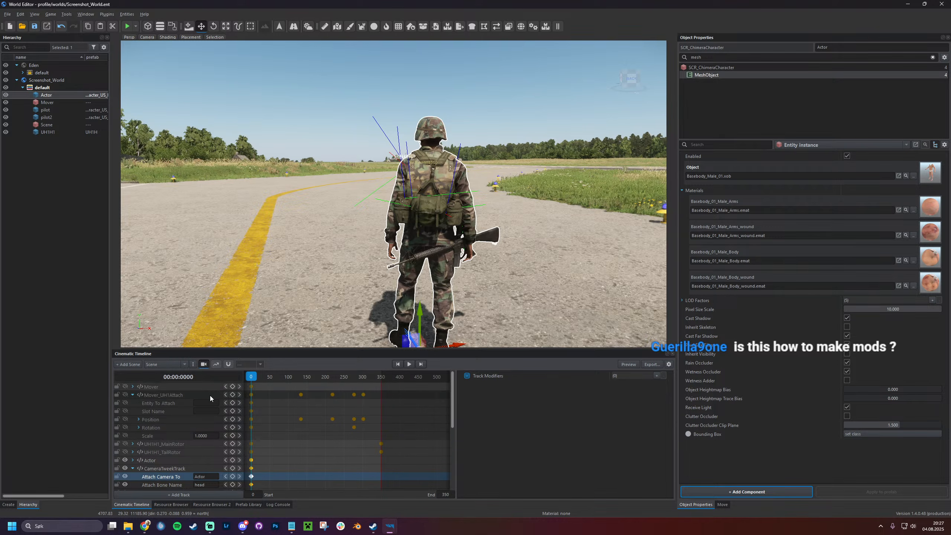
{"action": "scroll", "coordinate": [187, 395], "scroll_direction": "down", "scroll_amount": 2}
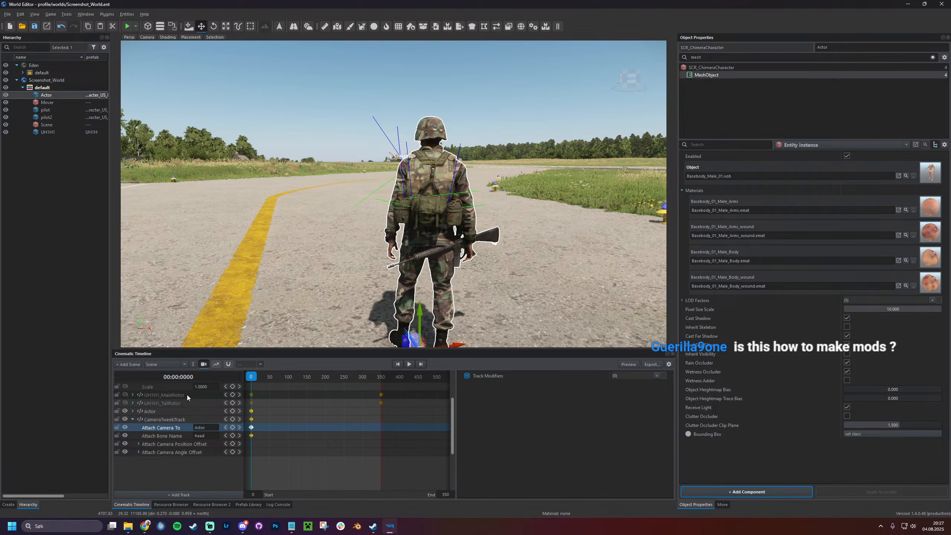
{"action": "left_click", "coordinate": [183, 493]}
{"action": "left_click", "coordinate": [220, 371]}
{"action": "left_click", "coordinate": [464, 270]}
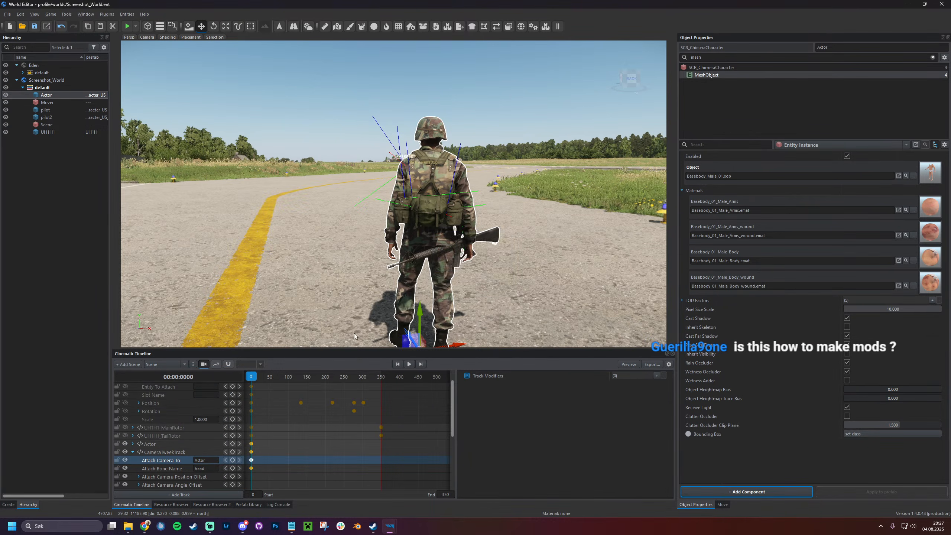
{"action": "scroll", "coordinate": [237, 394], "scroll_direction": "up", "scroll_amount": 2}
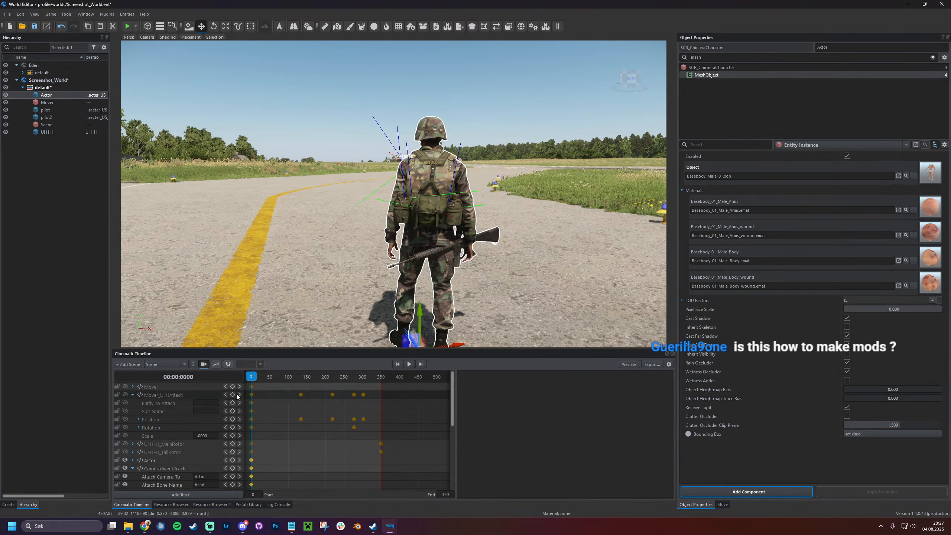
Preview the scene with the additional track and return to the editor
{"action": "left_click", "coordinate": [651, 363]}
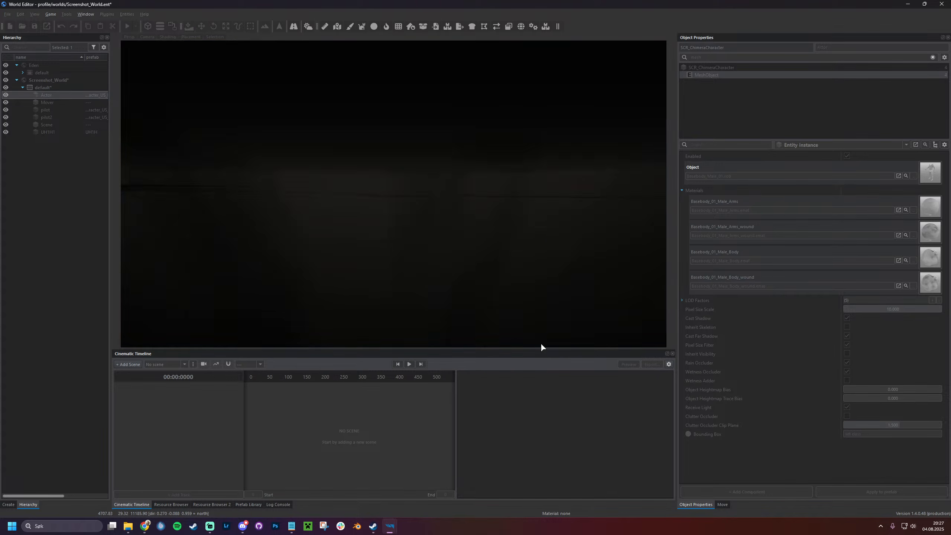
{"action": "key", "text": "Escape"}
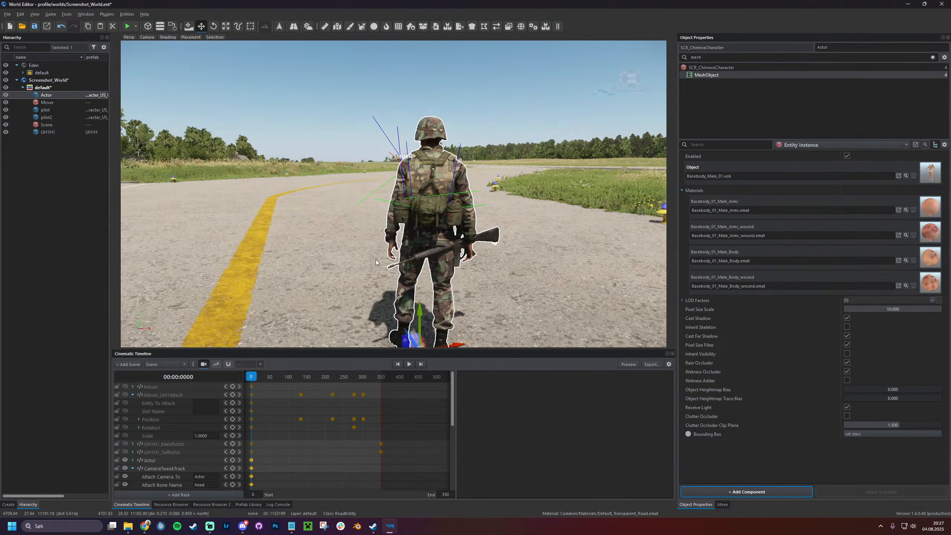
Save the world, and open and dismiss the dialog for loading a world
{"action": "left_click", "coordinate": [39, 26]}
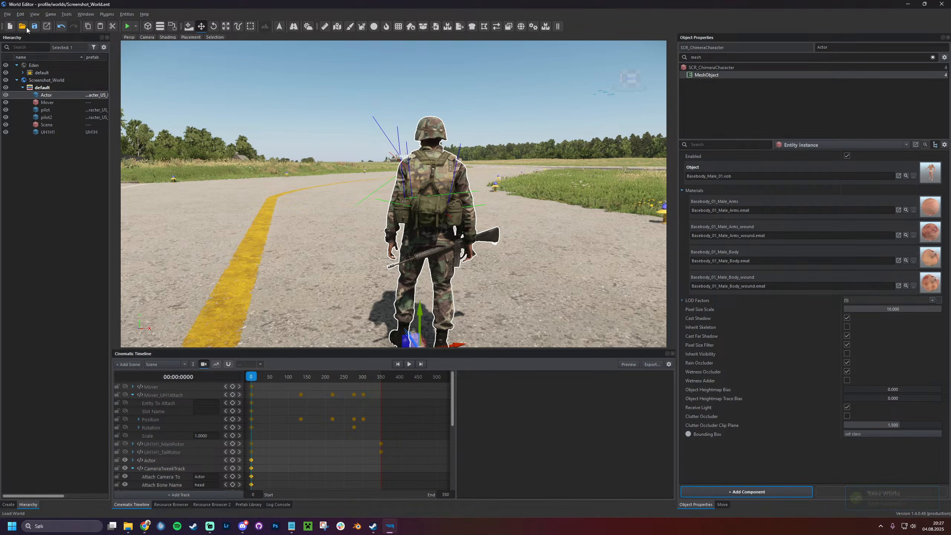
{"action": "left_click", "coordinate": [23, 26]}
{"action": "left_click", "coordinate": [549, 370]}
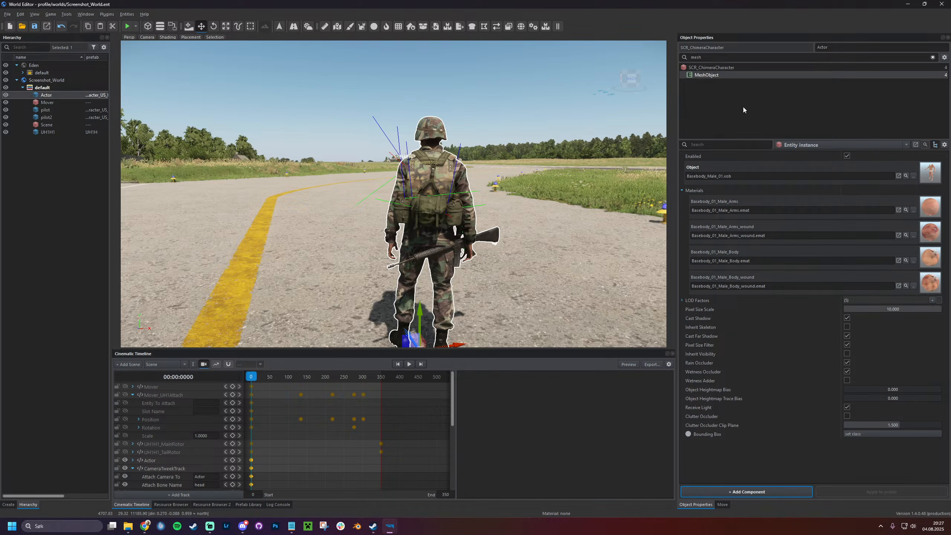
Close the World Editor and the open Basebody_Male_01.xob, UH1H_rotorblur.xob and UH1H main rotor prefab files in Workbench
{"action": "right_click_drag", "start_coordinate": [404, 259], "coordinate": [354, 244]}
{"action": "key", "text": "w"}
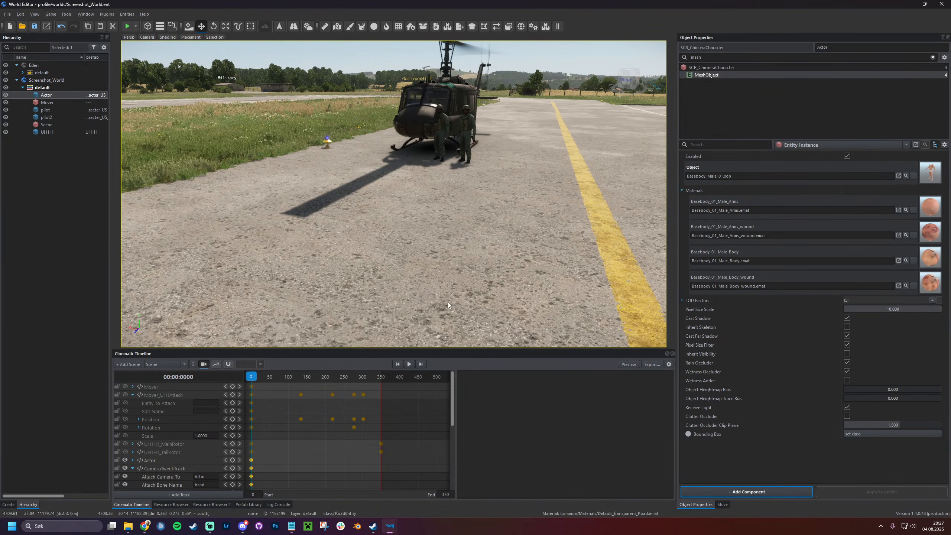
{"action": "left_click", "coordinate": [942, 5]}
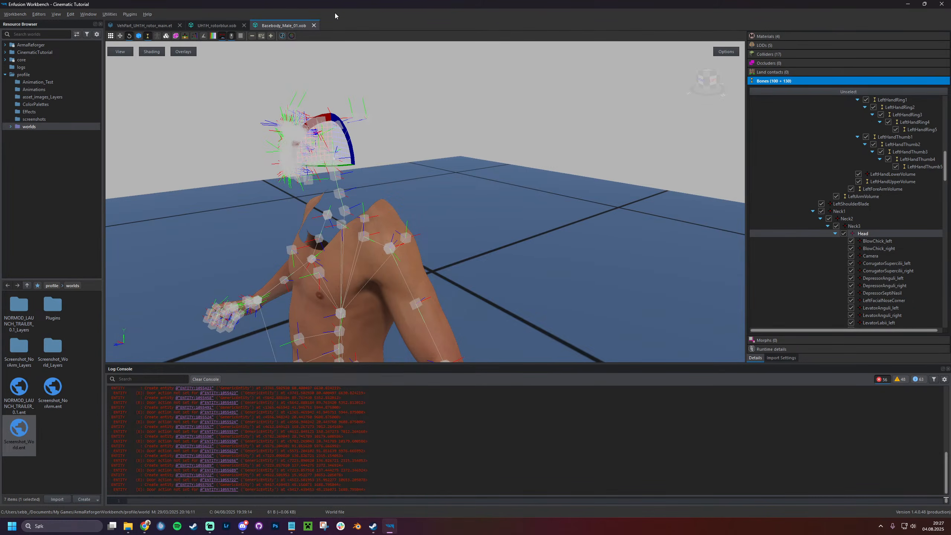
{"action": "left_click", "coordinate": [314, 26]}
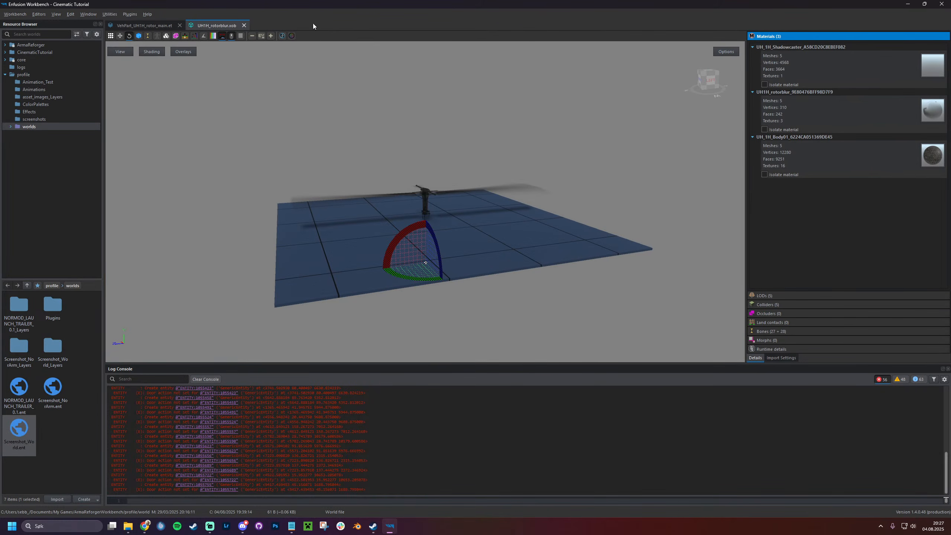
{"action": "left_click", "coordinate": [244, 25]}
{"action": "left_click", "coordinate": [179, 25]}
Save all modified files of the Cinematic Tutorial project and close Enfusion Workbench
{"action": "left_click", "coordinate": [15, 14]}
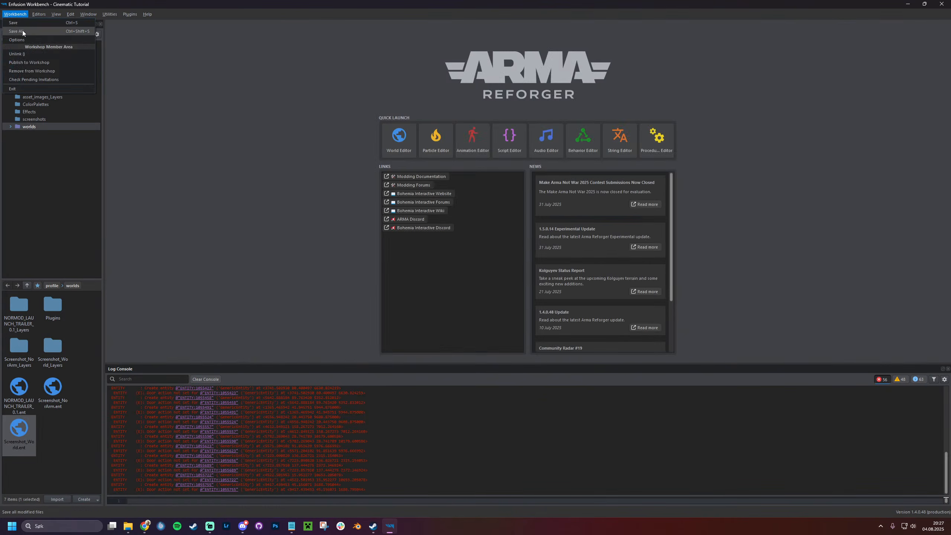
{"action": "left_click", "coordinate": [14, 23]}
{"action": "left_click", "coordinate": [15, 13]}
{"action": "left_click", "coordinate": [15, 22]}
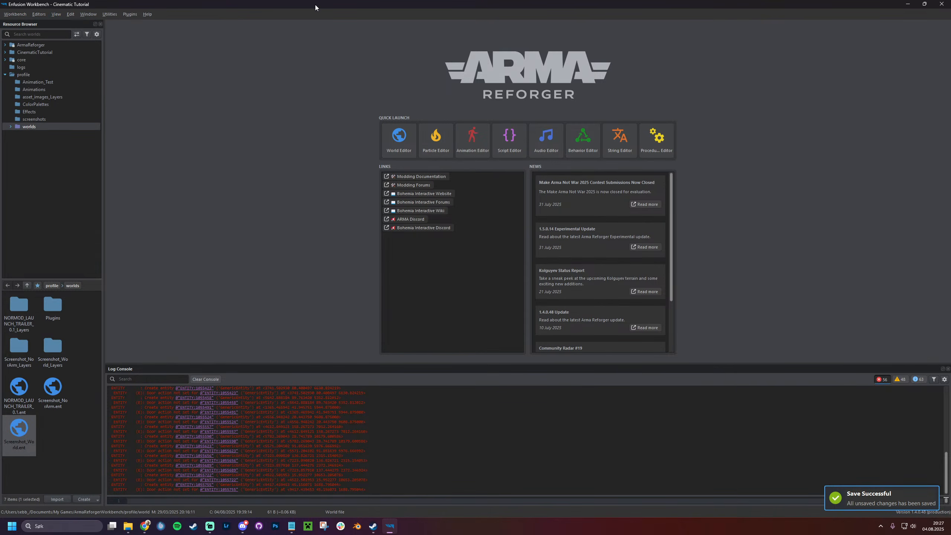
{"action": "left_click", "coordinate": [942, 4]}
Switch to Steam, stop the running Arma Reforger Tools and launch it again
{"action": "left_click", "coordinate": [373, 526]}
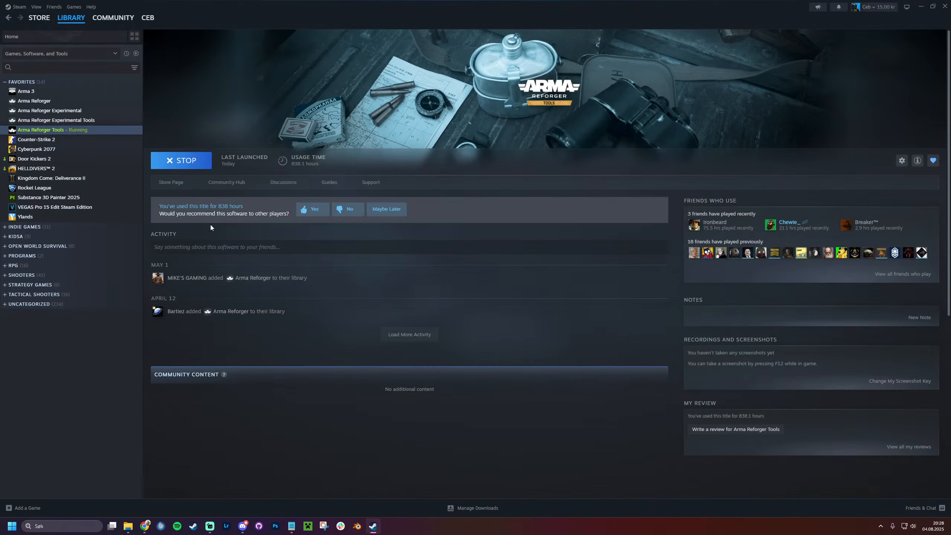
{"action": "left_click", "coordinate": [194, 170]}
{"action": "left_click", "coordinate": [195, 167]}
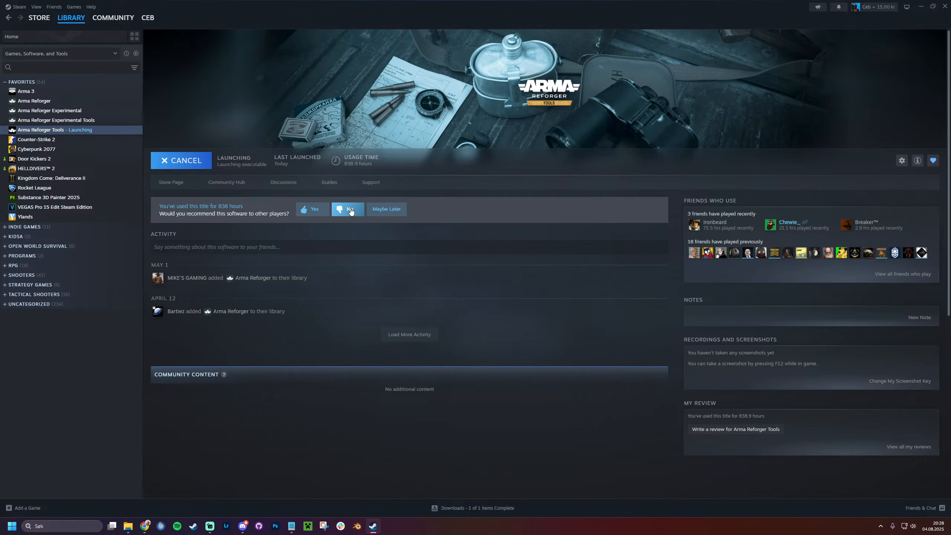
Open the NORMOD_MANW project with additional addons, excluding RHS: Status Quo and its Content Packs 01 and 02
{"action": "left_click", "coordinate": [425, 234]}
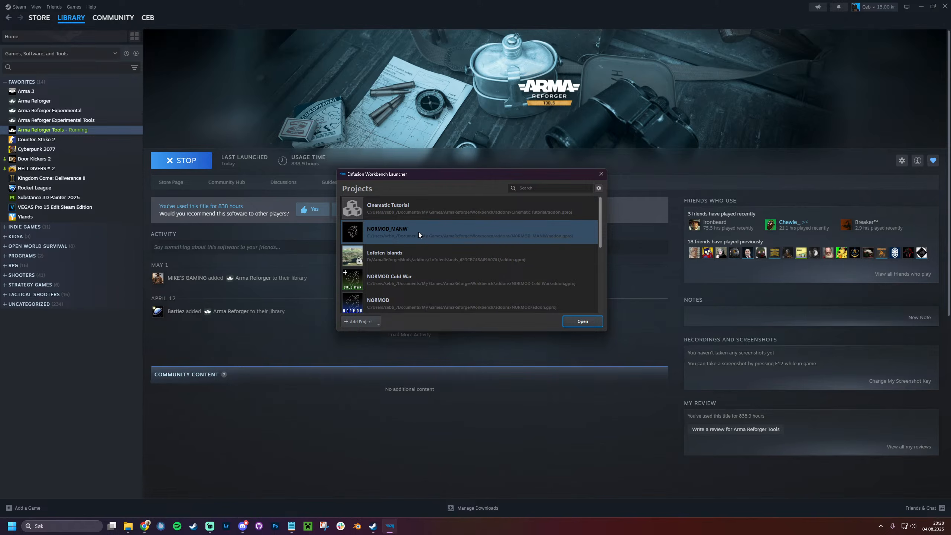
{"action": "right_click", "coordinate": [418, 232]}
{"action": "left_click", "coordinate": [438, 244]}
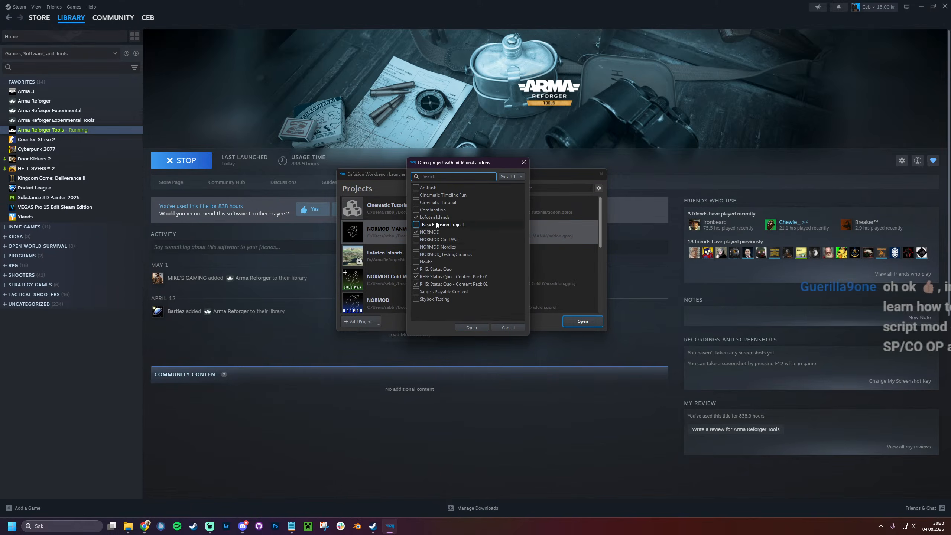
{"action": "left_click", "coordinate": [418, 276]}
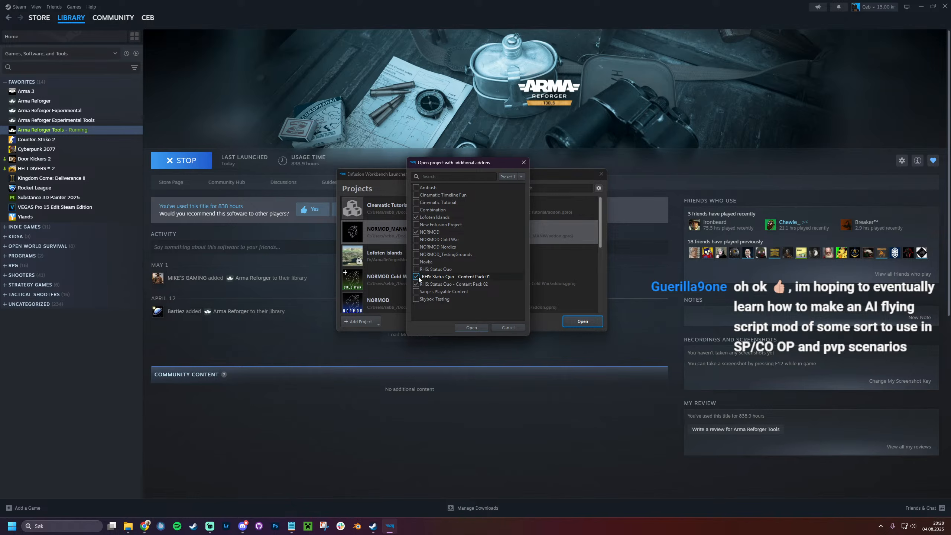
{"action": "left_click", "coordinate": [417, 284]}
{"action": "left_click", "coordinate": [471, 327]}
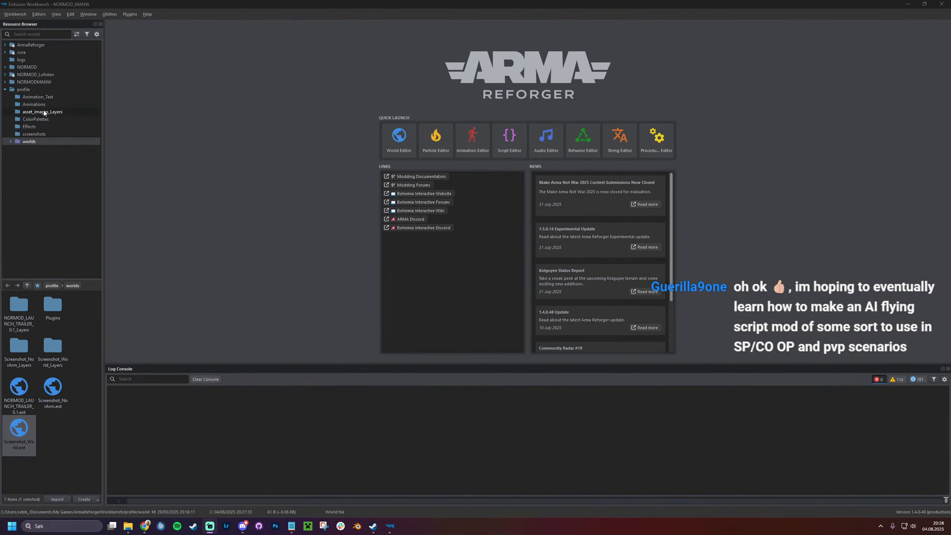
Open the NORMOD_LAUNCH_TRAILER_0.1.ent world from the profile's worlds folder
{"action": "left_click", "coordinate": [28, 67]}
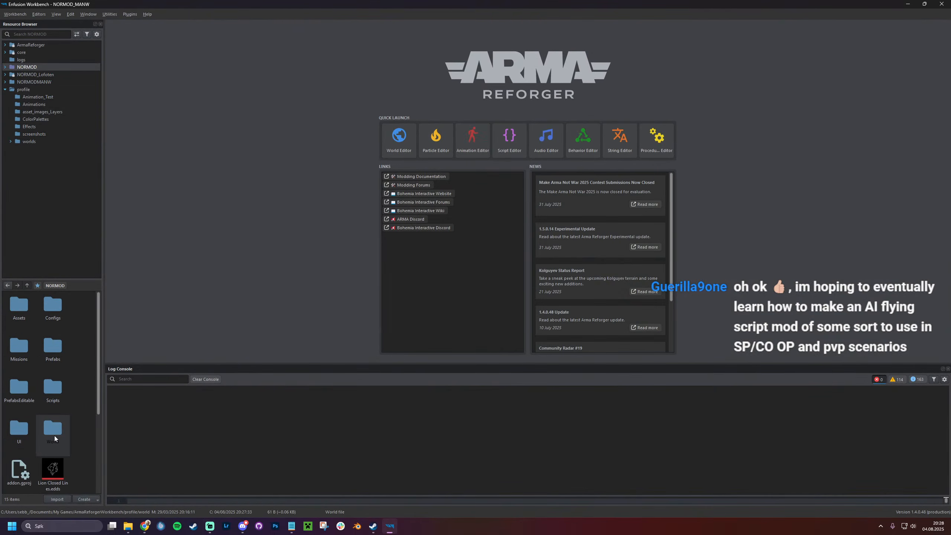
{"action": "double_click", "coordinate": [54, 435]}
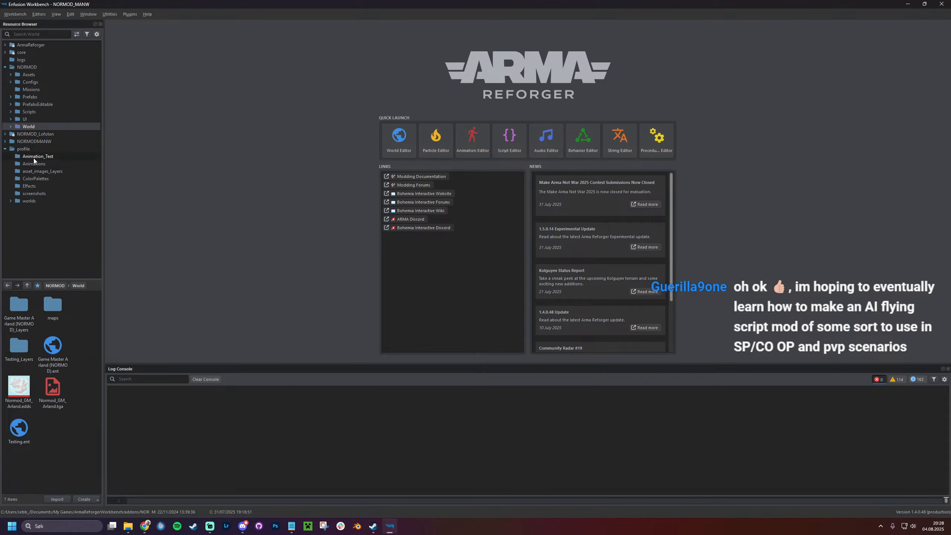
{"action": "left_click", "coordinate": [29, 201]}
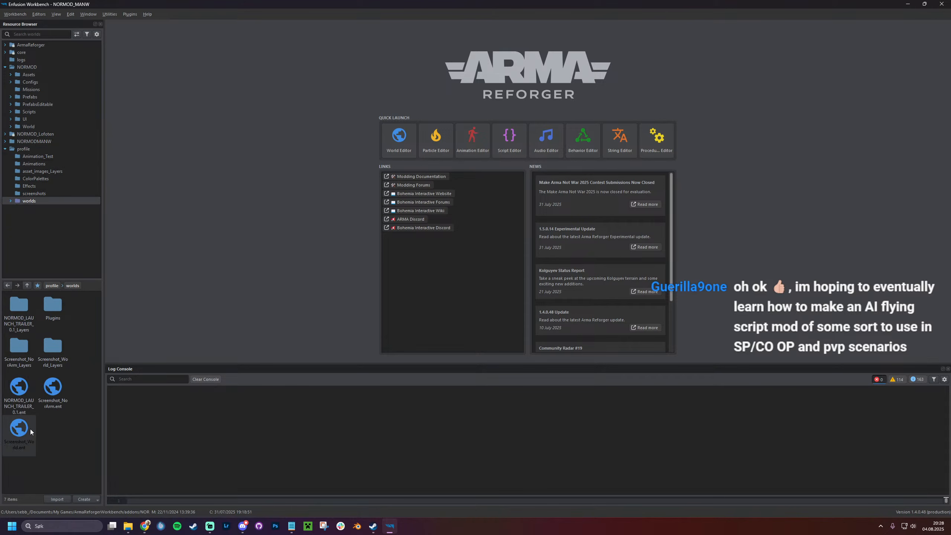
{"action": "double_click", "coordinate": [19, 390]}
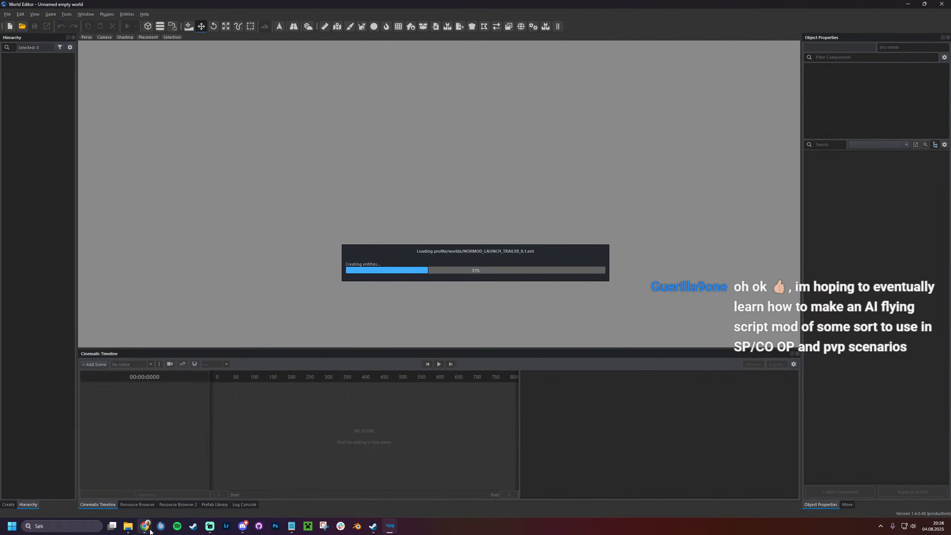
{"action": "mouse_move", "coordinate": [149, 531]}
{"action": "left_click", "coordinate": [140, 501]}
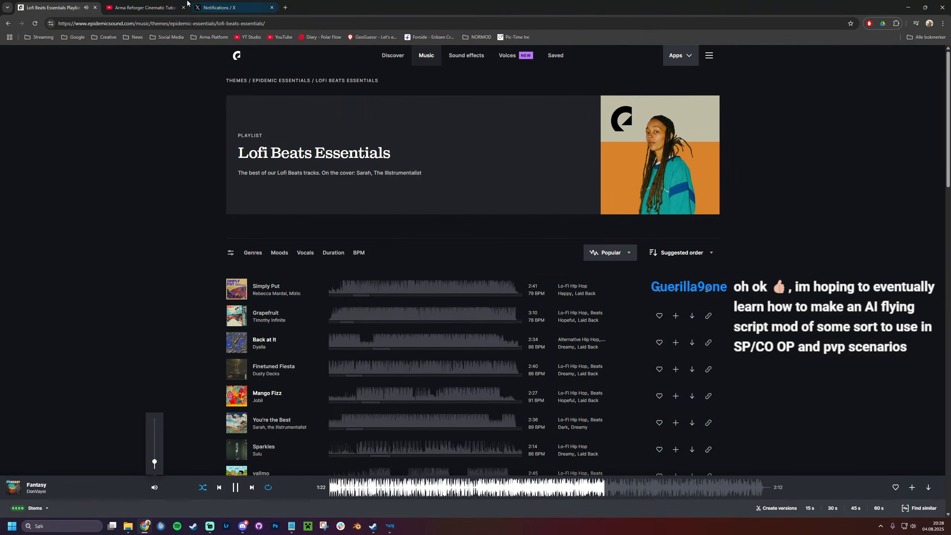
{"action": "key", "text": "alt+Tab"}
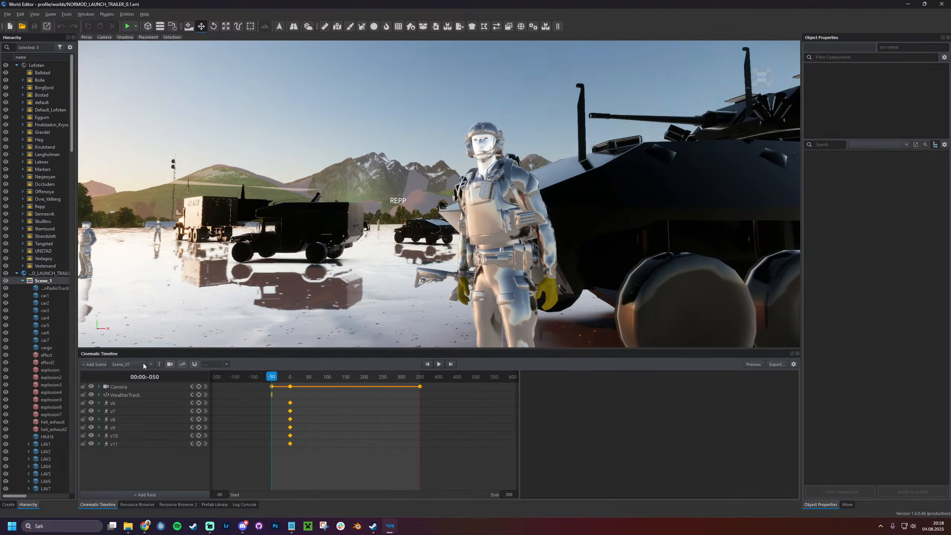
Set the editor camera's view aspect ratio to 16:9
{"action": "left_click", "coordinate": [104, 37]}
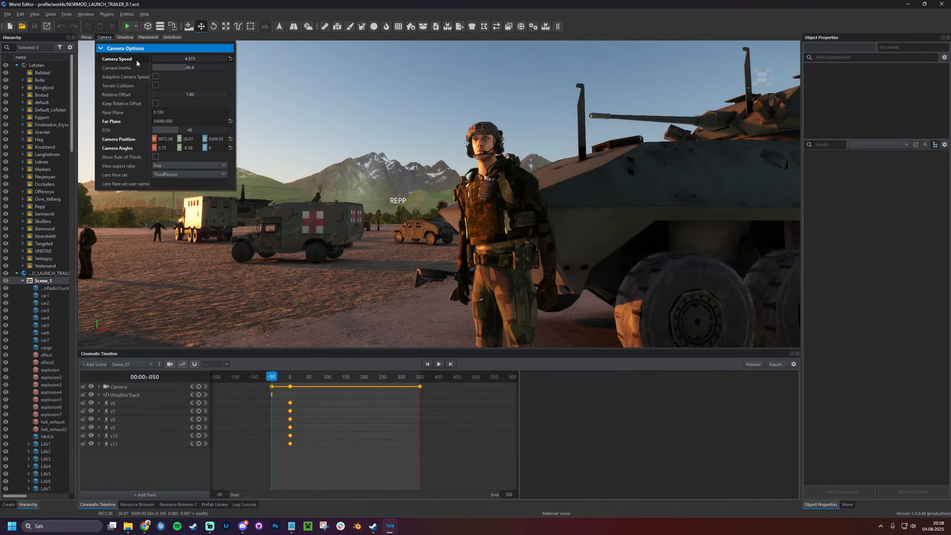
{"action": "left_click", "coordinate": [170, 166]}
{"action": "left_click", "coordinate": [171, 175]}
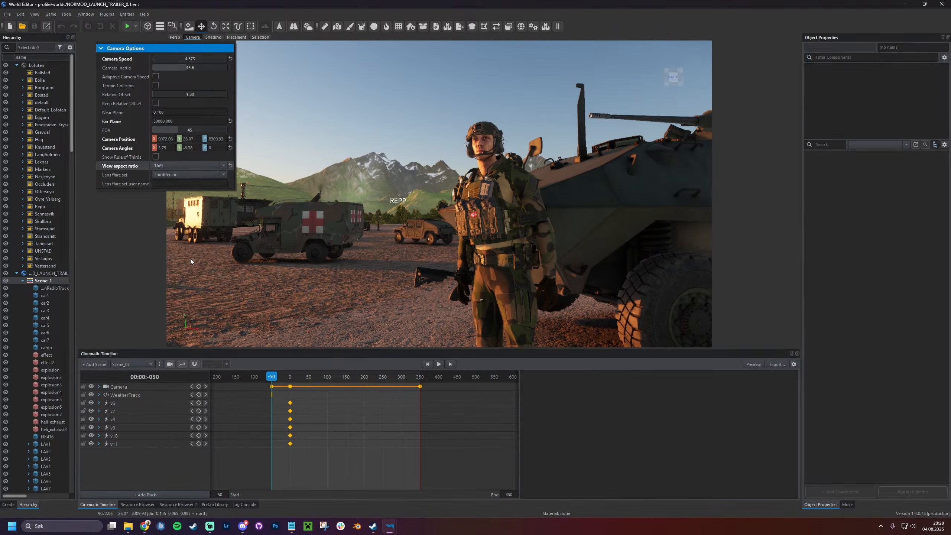
Open Scene_1 in the Cinematic Timeline, play its helicopter shot and pause playback
{"action": "left_click", "coordinate": [137, 365]}
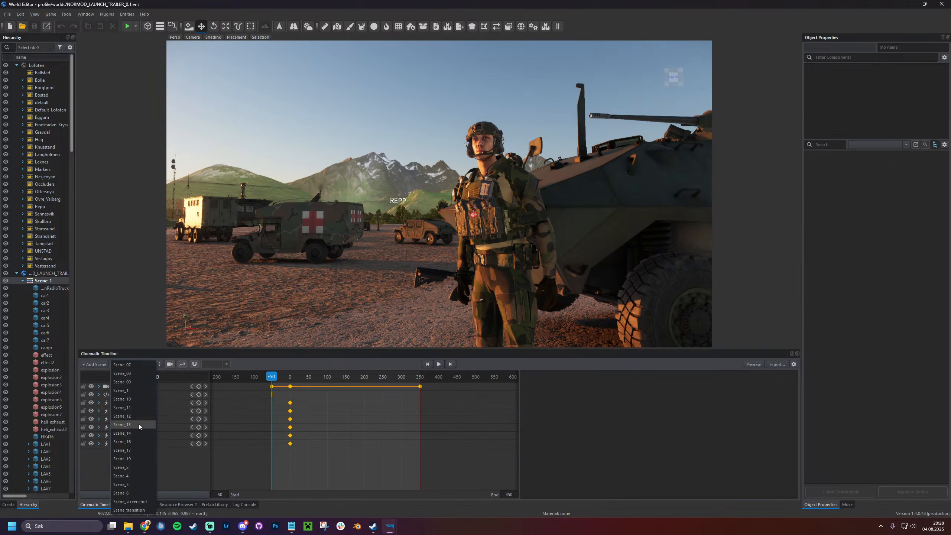
{"action": "left_click", "coordinate": [130, 390]}
{"action": "key", "text": "space"}
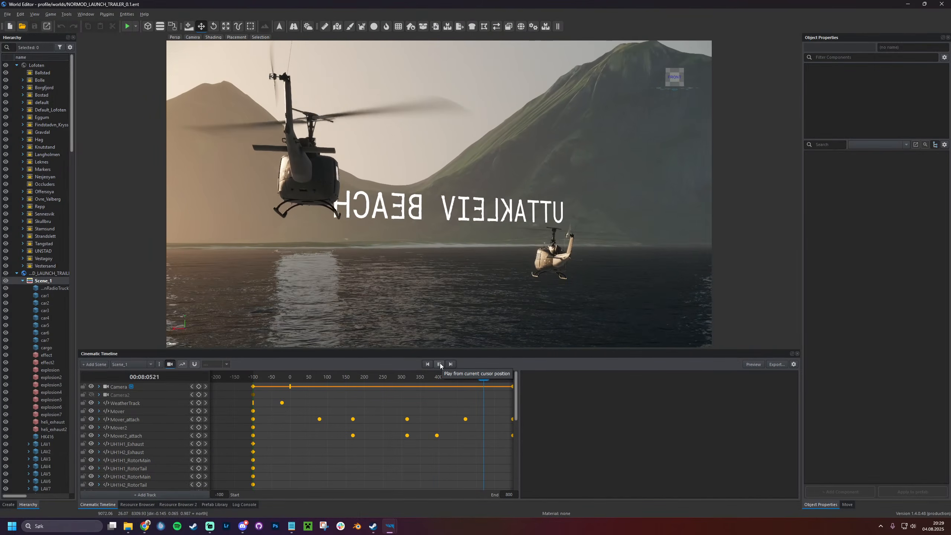
{"action": "left_click", "coordinate": [440, 364]}
Examine Scene_1's CameraTweekTrack, including its noise modifier, camera attachment to UH1H2 and offset tracks
{"action": "scroll", "coordinate": [169, 440], "scroll_direction": "down", "scroll_amount": 2}
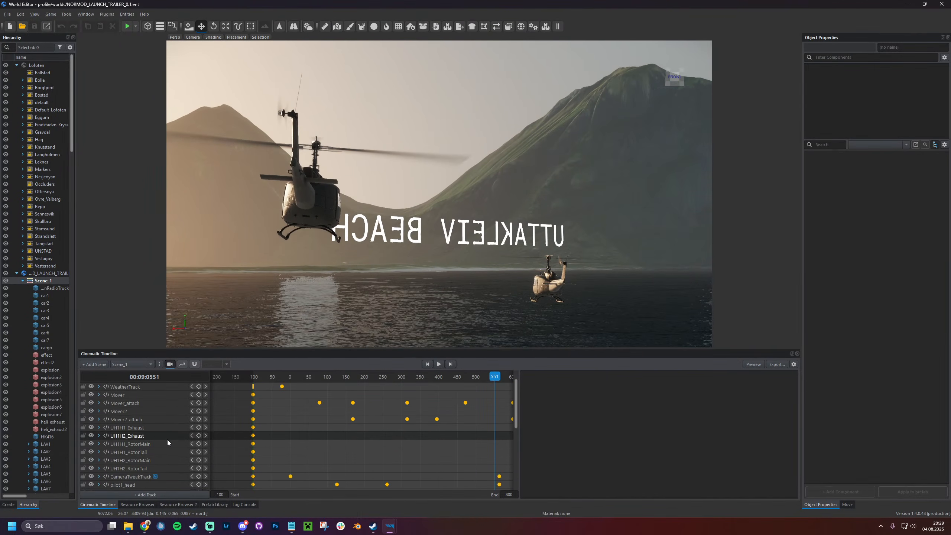
{"action": "double_click", "coordinate": [141, 459]}
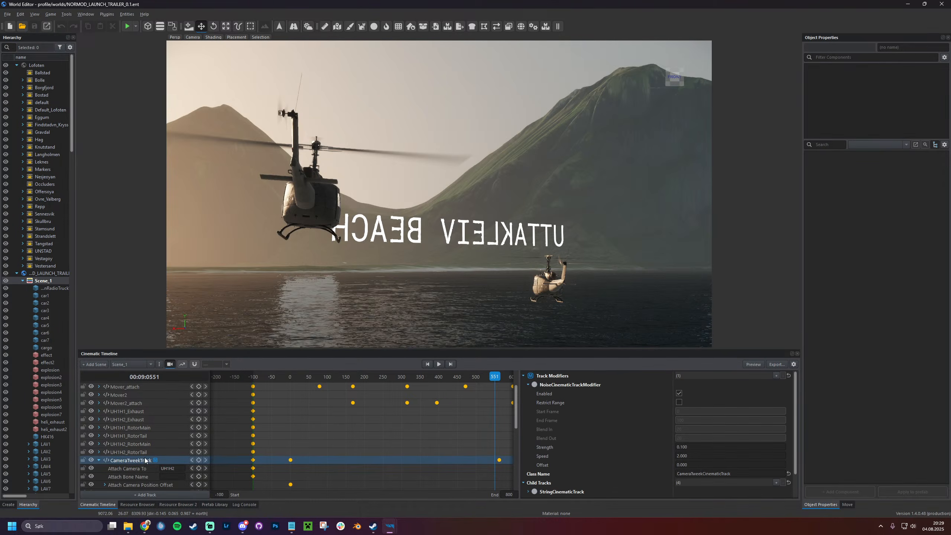
{"action": "scroll", "coordinate": [157, 453], "scroll_direction": "down", "scroll_amount": 2}
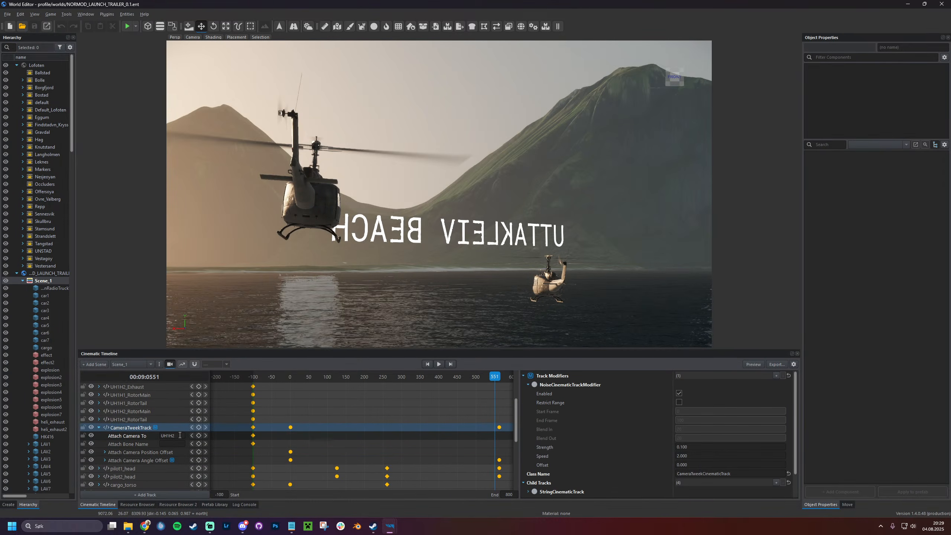
{"action": "double_click", "coordinate": [144, 459]}
{"action": "double_click", "coordinate": [146, 430]}
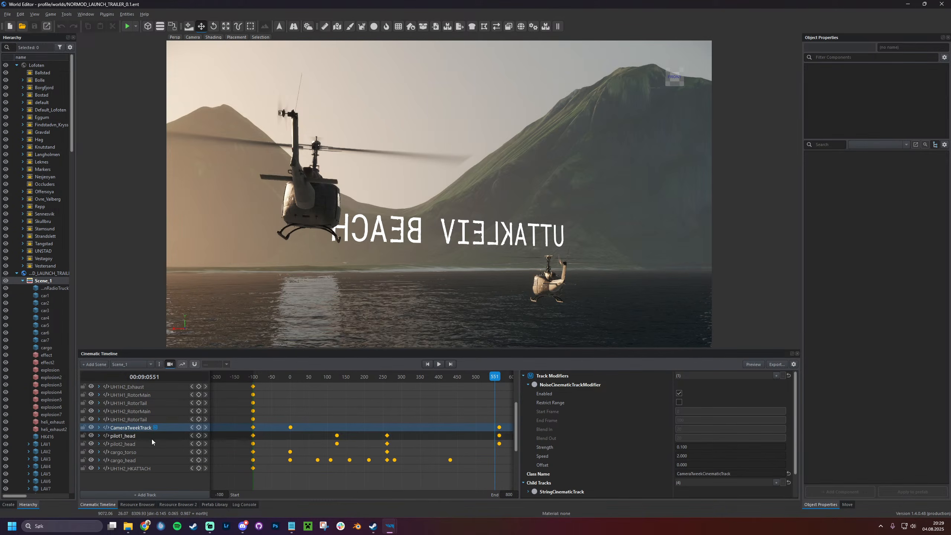
{"action": "scroll", "coordinate": [157, 436], "scroll_direction": "up", "scroll_amount": 3}
Browse the trailer's scenes in the Cinematic Timeline, opening Scene_16, Scene_19 and Scene_17 to view their shots
{"action": "left_click", "coordinate": [130, 364]}
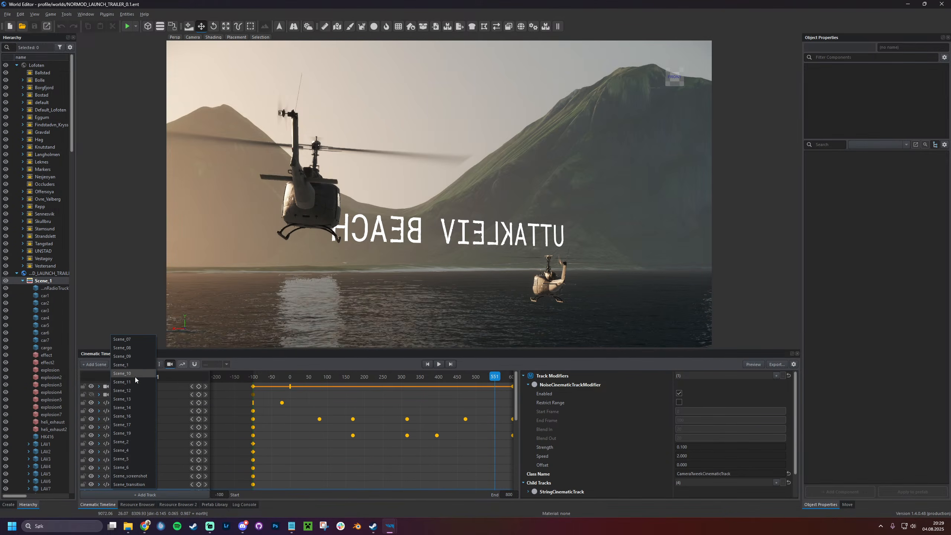
{"action": "left_click", "coordinate": [132, 416]}
{"action": "left_click", "coordinate": [142, 365]}
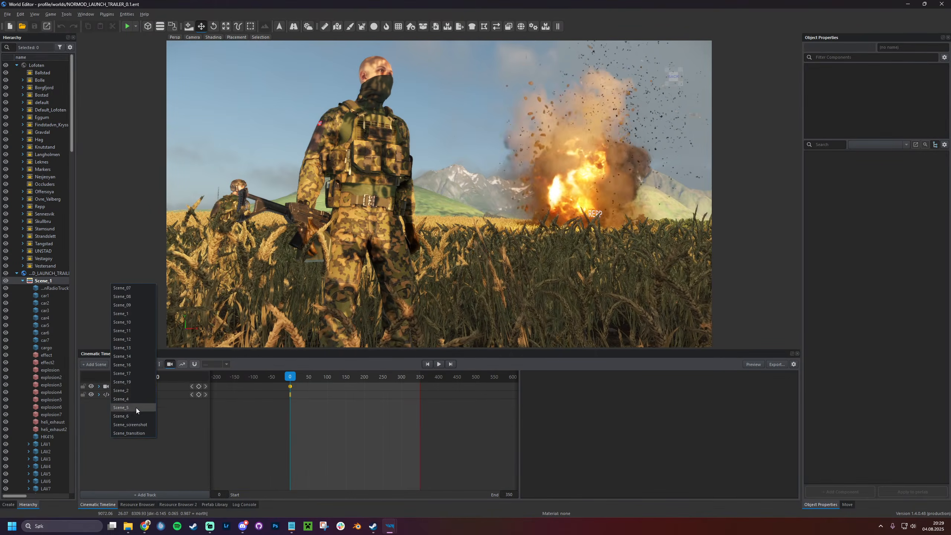
{"action": "left_click", "coordinate": [134, 384]}
{"action": "left_click", "coordinate": [132, 364]}
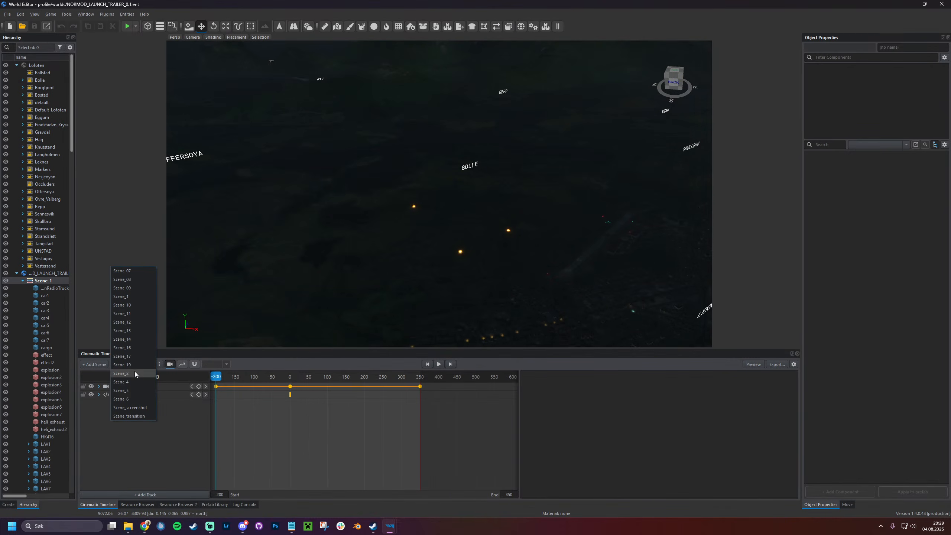
{"action": "left_click", "coordinate": [134, 365]}
{"action": "left_click", "coordinate": [133, 363]}
{"action": "left_click", "coordinate": [134, 365]}
{"action": "left_click", "coordinate": [140, 363]}
{"action": "left_click", "coordinate": [129, 356]}
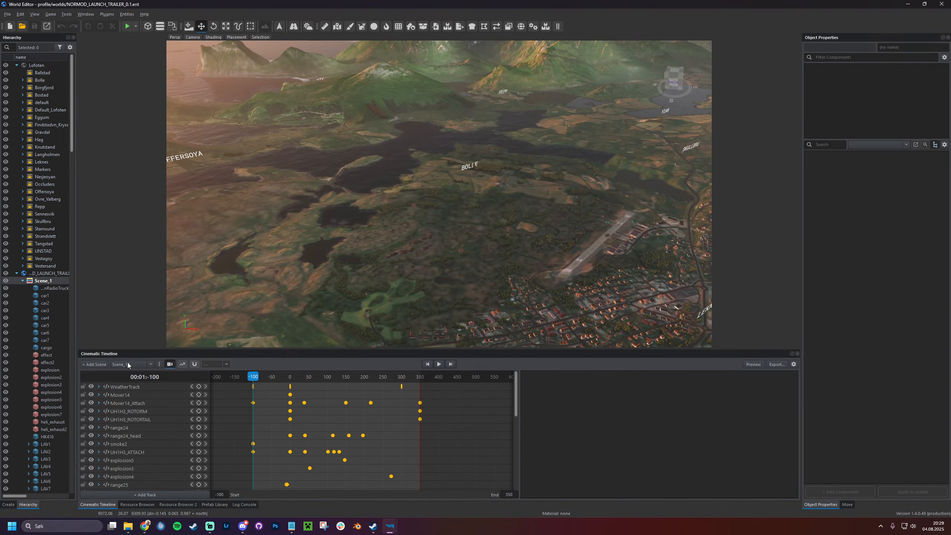
Continue browsing the trailer's scenes through Scene_14 and Scene_16 to the soldiers' shot in Scene_13
{"action": "left_click", "coordinate": [128, 363]}
{"action": "left_click", "coordinate": [128, 351]}
{"action": "left_click", "coordinate": [128, 364]}
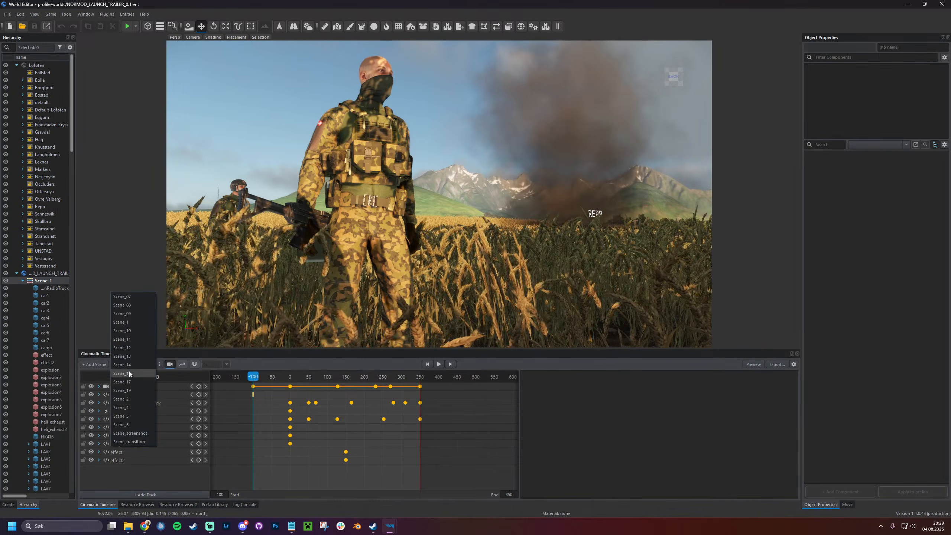
{"action": "left_click", "coordinate": [129, 372]}
{"action": "left_click", "coordinate": [139, 364]}
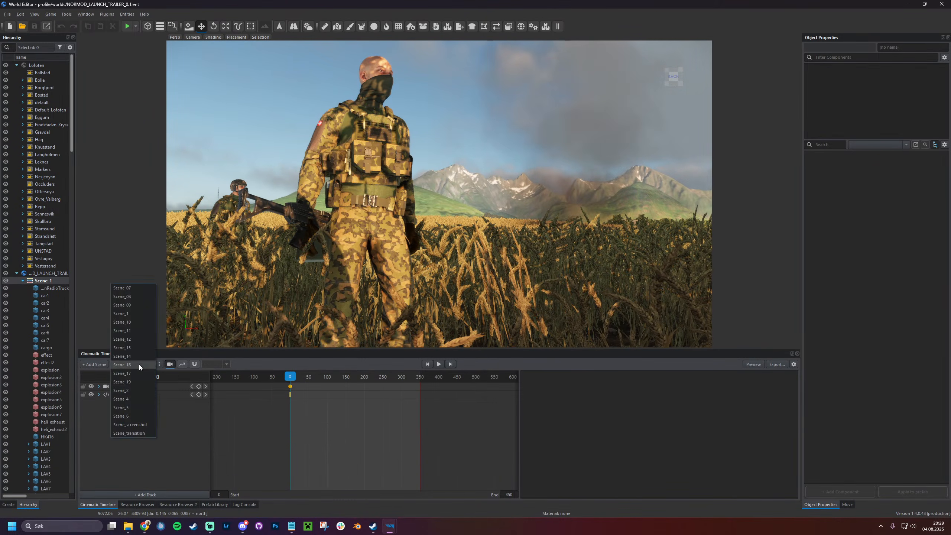
{"action": "left_click", "coordinate": [135, 351]}
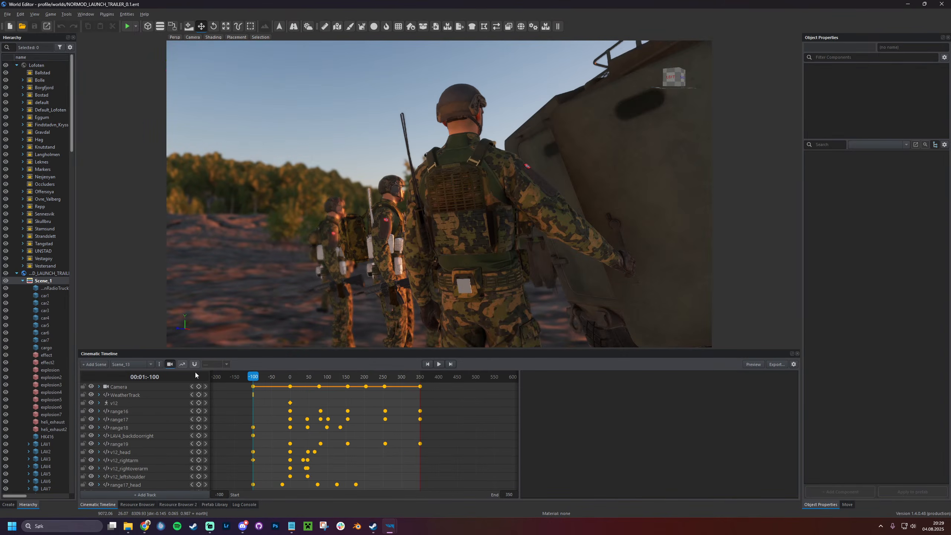
View Scene_12, return to Scene_13 and open Scene_14 to compare their shots and tracks
{"action": "left_click", "coordinate": [131, 365]}
{"action": "left_click", "coordinate": [132, 355]}
{"action": "left_click", "coordinate": [131, 366]}
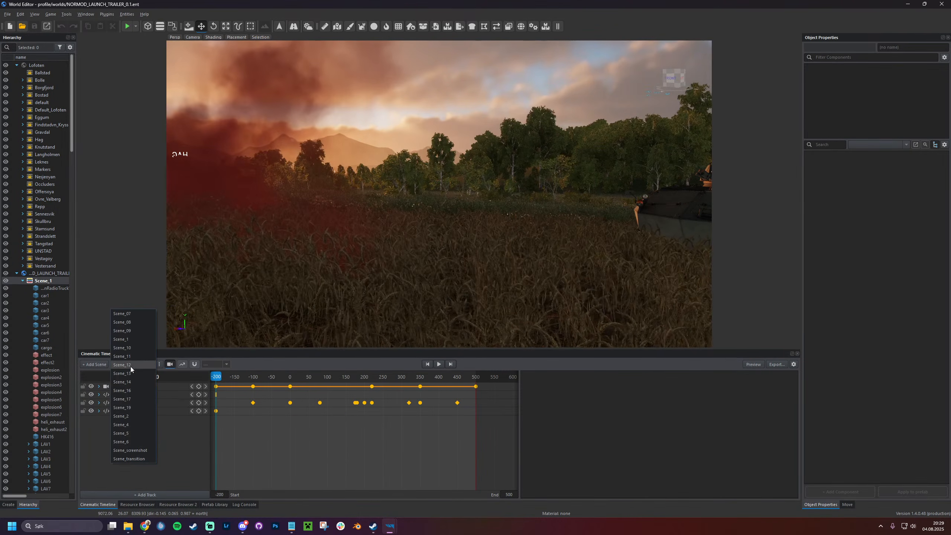
{"action": "left_click", "coordinate": [129, 373]}
{"action": "left_click", "coordinate": [130, 366]}
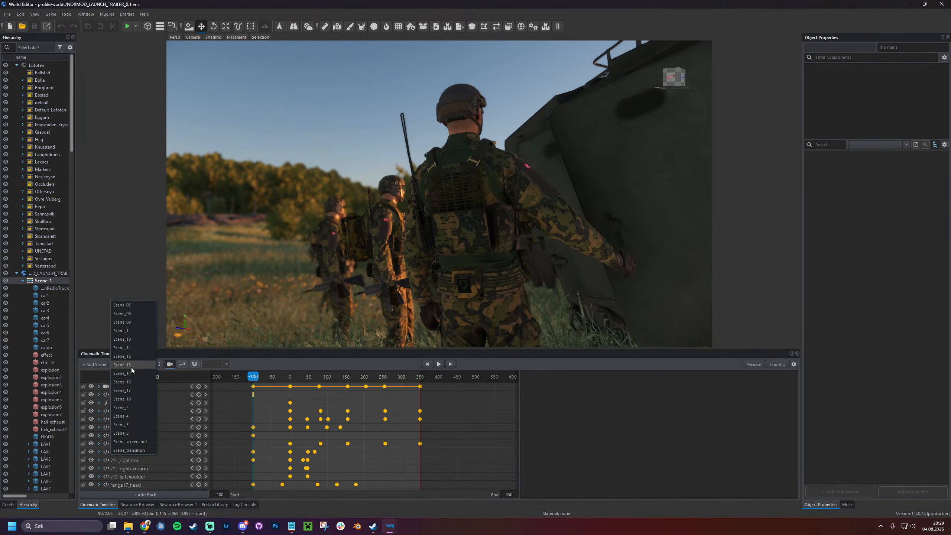
{"action": "left_click", "coordinate": [130, 374]}
Preview Scene_17, Scene_16 and Scene_14, scrubbing the timelines of Scene_17 and Scene_14
{"action": "left_click", "coordinate": [140, 365]}
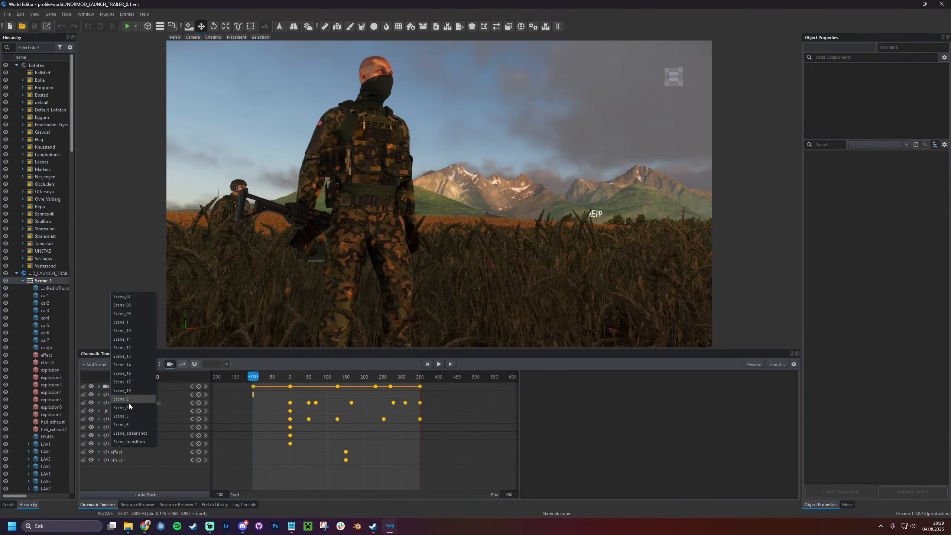
{"action": "left_click", "coordinate": [128, 381]}
{"action": "mouse_move", "coordinate": [250, 377]}
{"action": "left_mouse_down"}
{"action": "mouse_move", "coordinate": [312, 379]}
{"action": "mouse_move", "coordinate": [252, 377]}
{"action": "left_mouse_up"}
{"action": "left_click", "coordinate": [135, 364]}
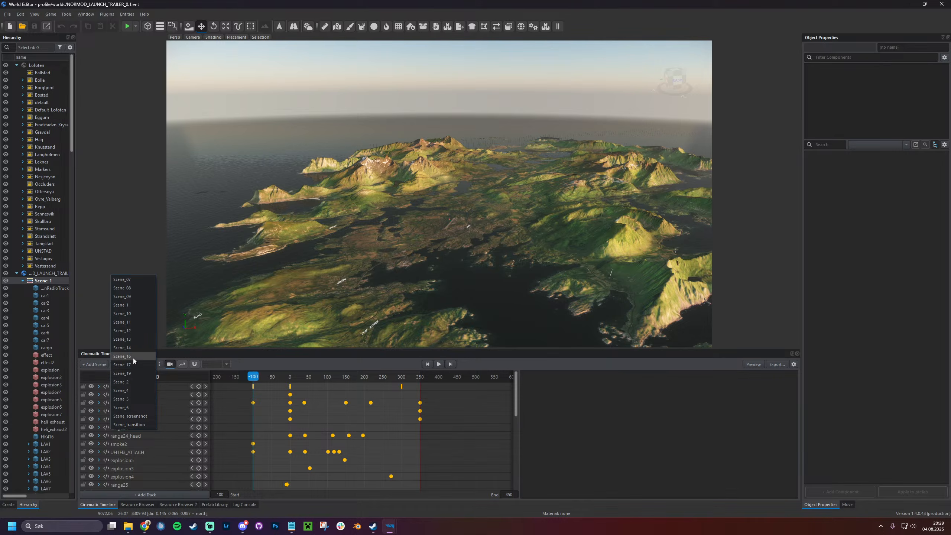
{"action": "left_click", "coordinate": [133, 358]}
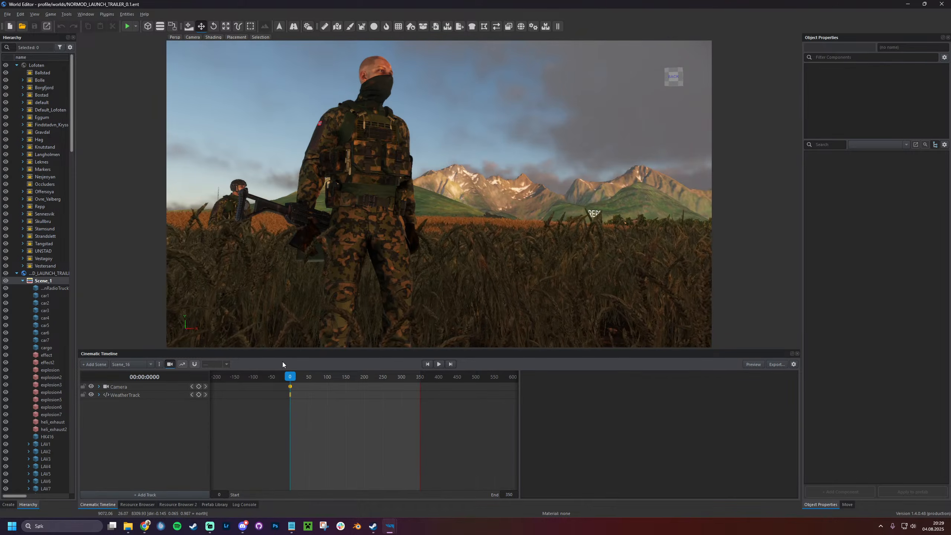
{"action": "left_click", "coordinate": [135, 364]}
{"action": "left_click", "coordinate": [133, 357]}
{"action": "mouse_move", "coordinate": [279, 377]}
{"action": "left_mouse_down"}
{"action": "mouse_move", "coordinate": [340, 378]}
{"action": "mouse_move", "coordinate": [253, 377]}
{"action": "mouse_move", "coordinate": [333, 377]}
{"action": "mouse_move", "coordinate": [274, 381]}
{"action": "left_mouse_up"}
Open Scene_13, play its shot of soldiers beside the vehicle and pause playback at frame 125
{"action": "left_click", "coordinate": [138, 364]}
{"action": "left_click", "coordinate": [138, 357]}
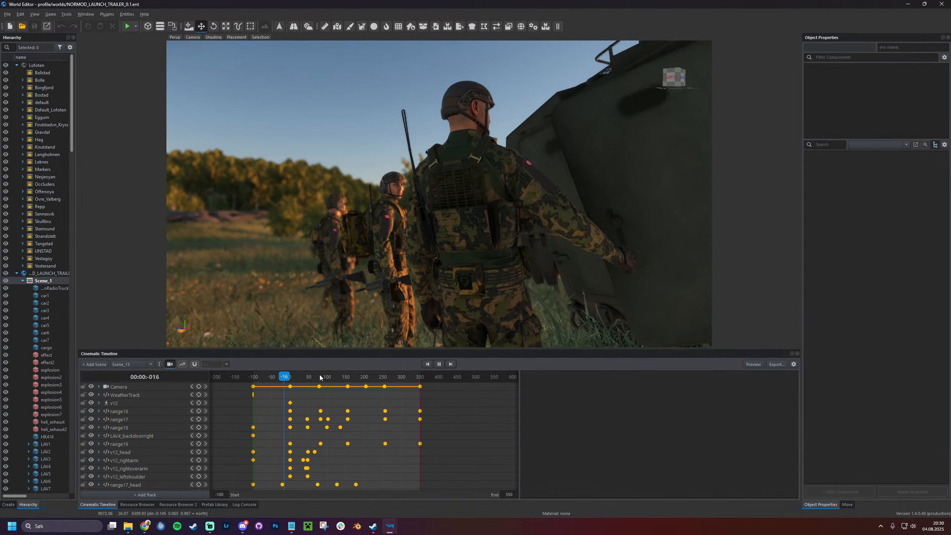
{"action": "left_click", "coordinate": [439, 364]}
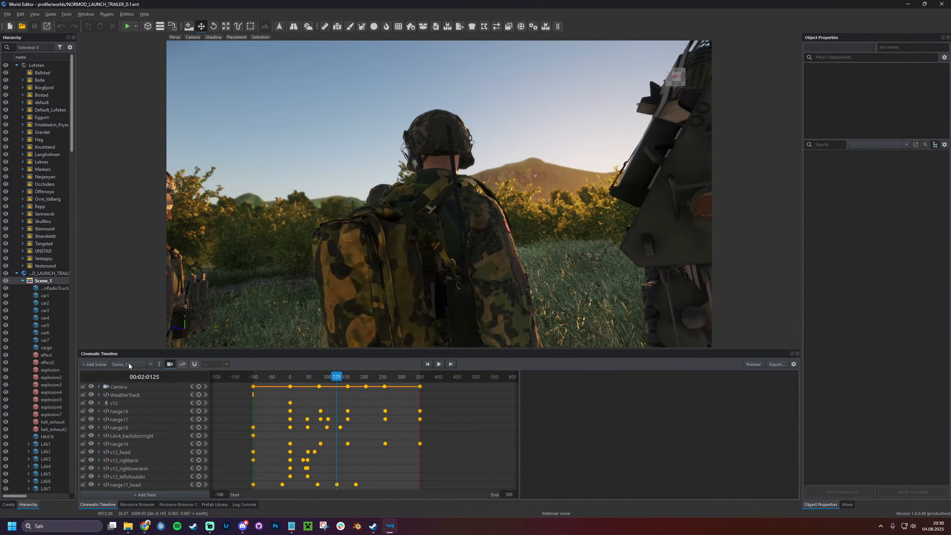
Examine Scene_13's track list, including the Camera, v12 character and range18 tracks
{"action": "left_click", "coordinate": [146, 383]}
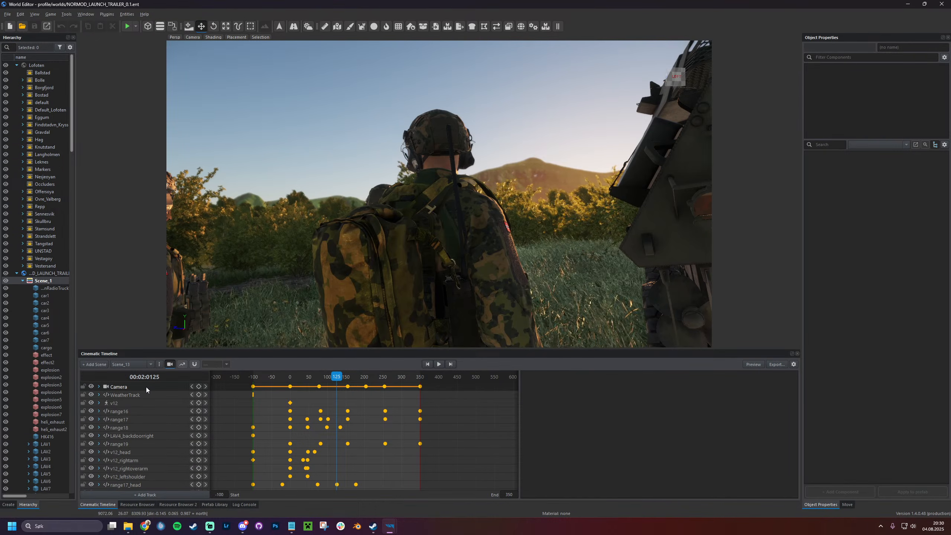
{"action": "left_click", "coordinate": [141, 403]}
{"action": "left_click", "coordinate": [123, 428]}
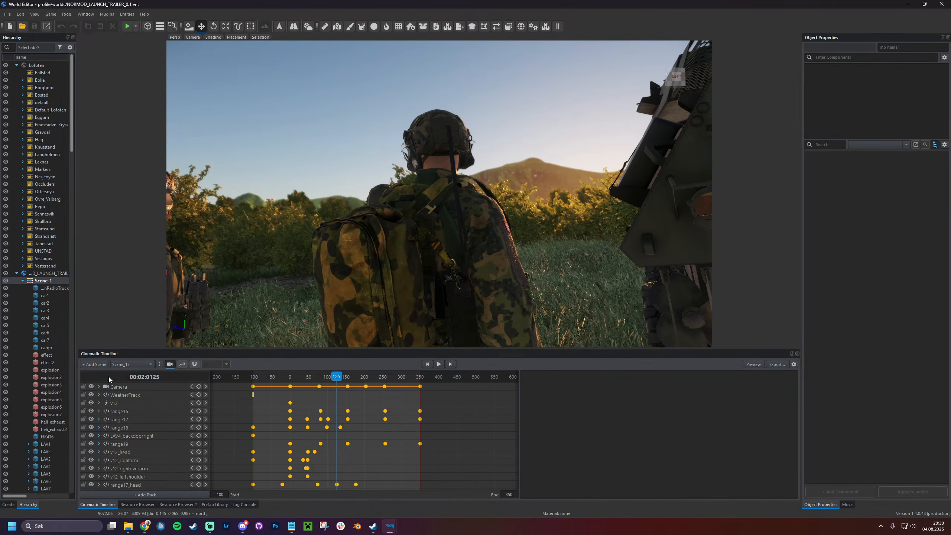
Switch the cinematic timeline to Scene_10 and play it briefly from frame -200
{"action": "left_click", "coordinate": [127, 364]}
{"action": "left_click", "coordinate": [131, 339]}
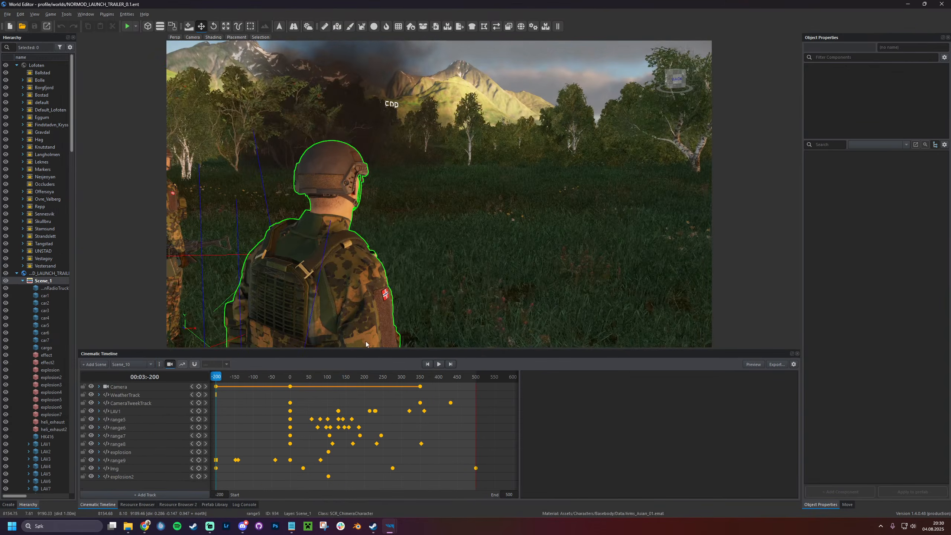
{"action": "left_click", "coordinate": [243, 377]}
{"action": "left_click_drag", "start_coordinate": [244, 377], "coordinate": [196, 380]}
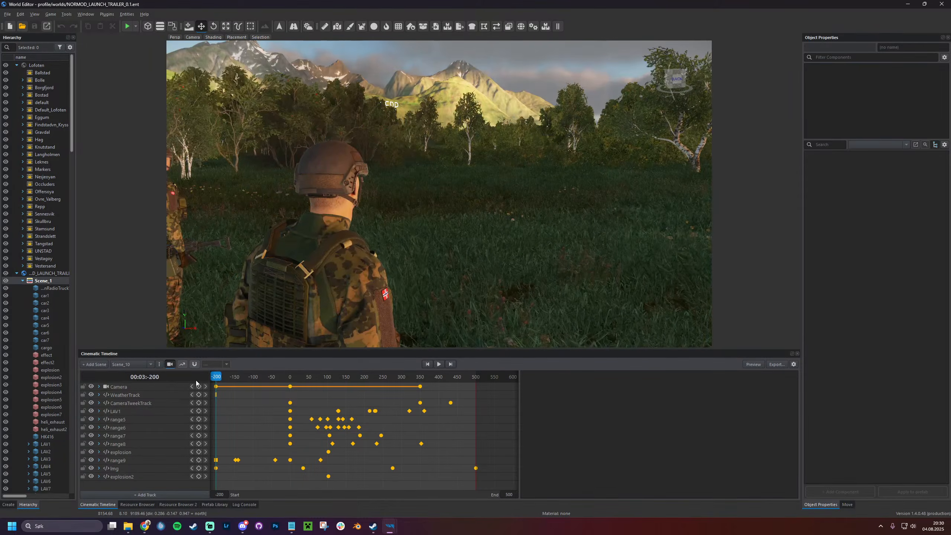
{"action": "key", "text": "space"}
{"action": "key", "text": "space"}
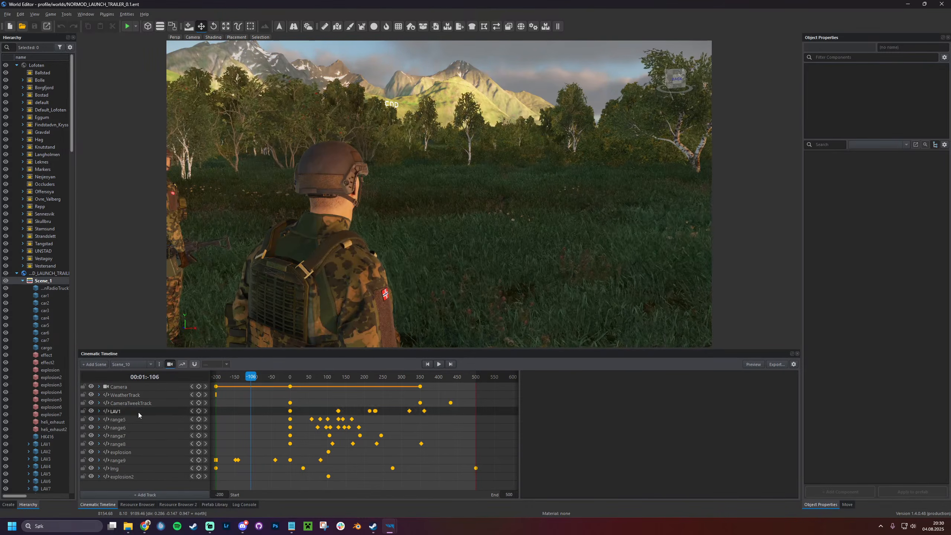
Expand CameraTweekTrack, examine its attachment values at the frame 0 keyframe, and return the playhead to the scene start
{"action": "double_click", "coordinate": [139, 402]}
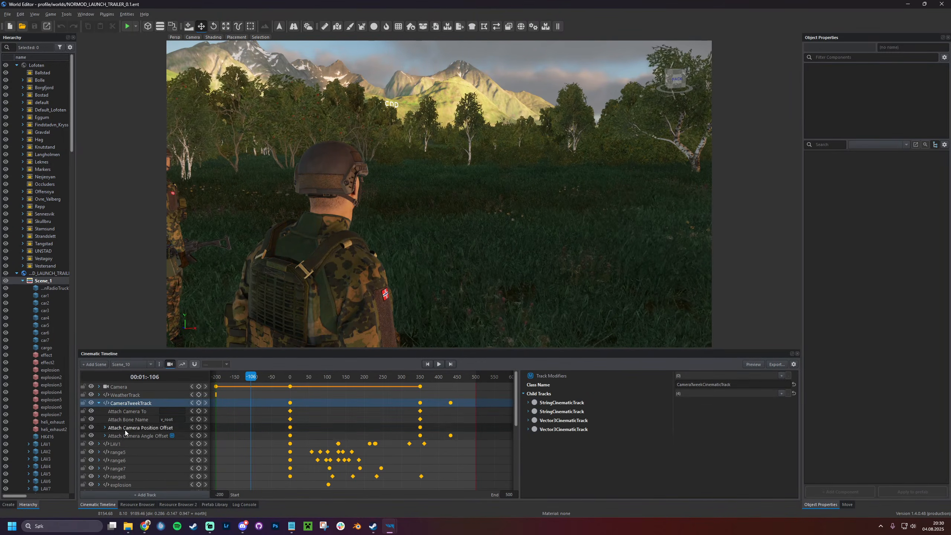
{"action": "left_click", "coordinate": [290, 403]}
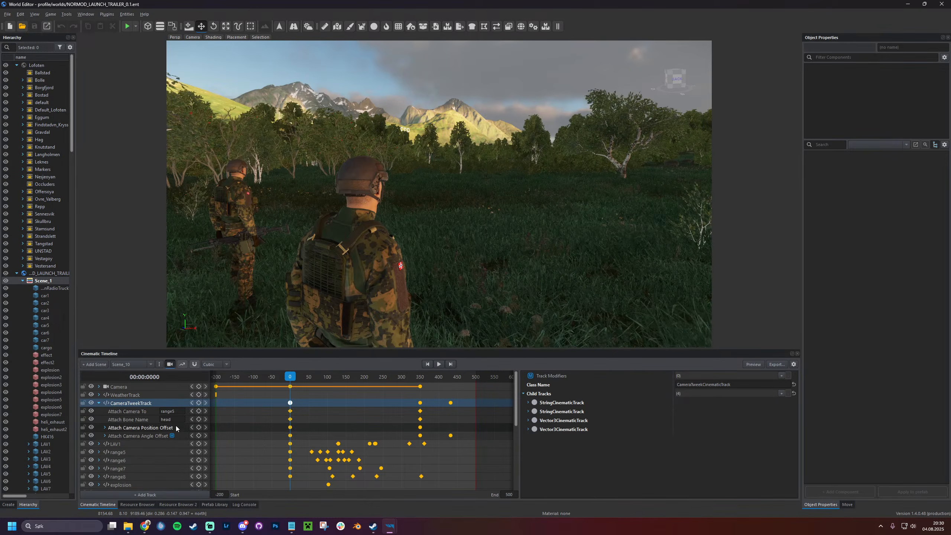
{"action": "left_click", "coordinate": [427, 364]}
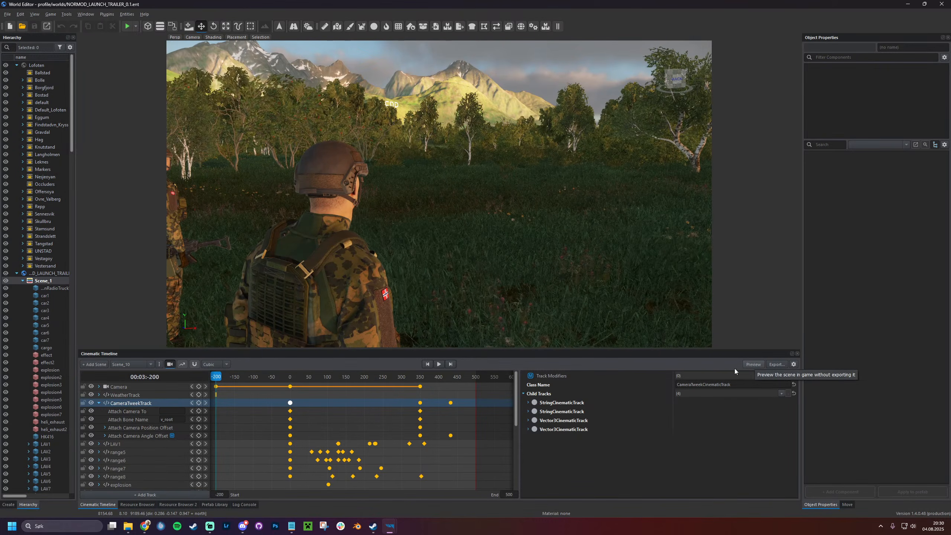
Identify the foreground soldier as range5 and examine the camera attachment settings at frame 0, including the angle offset's noise modifier
{"action": "left_click", "coordinate": [342, 299]}
{"action": "key", "text": "s"}
{"action": "right_click_drag", "start_coordinate": [403, 249], "coordinate": [401, 250]}
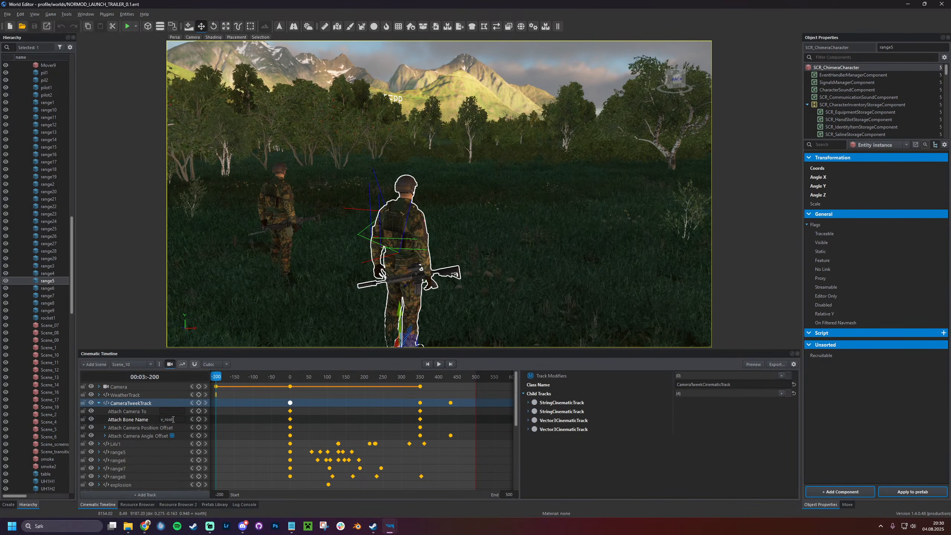
{"action": "left_click", "coordinate": [140, 419]}
{"action": "left_click", "coordinate": [290, 402]}
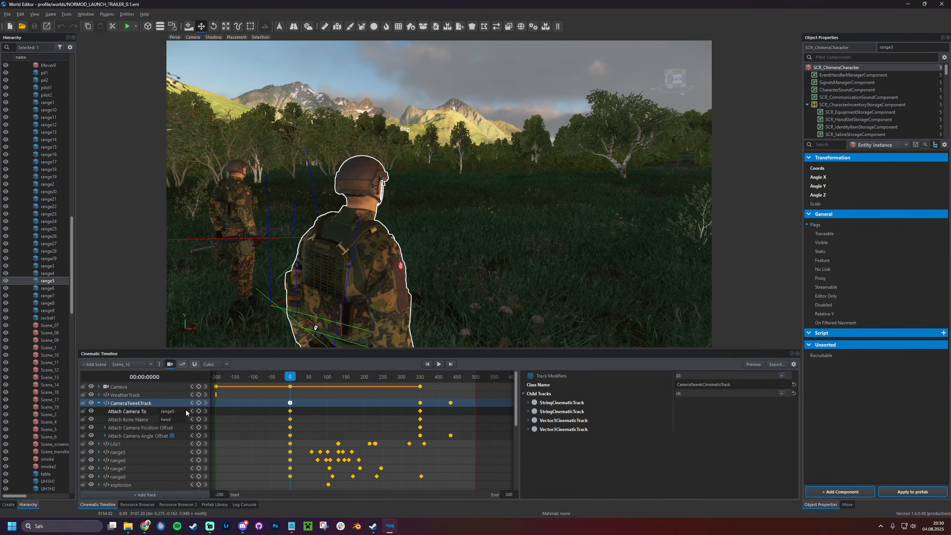
{"action": "left_click", "coordinate": [140, 388]}
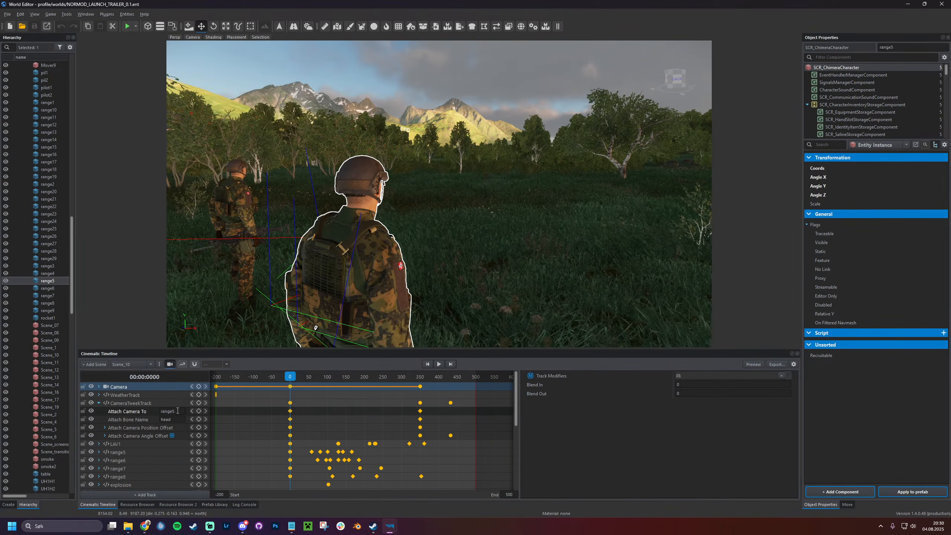
{"action": "left_click", "coordinate": [129, 435]}
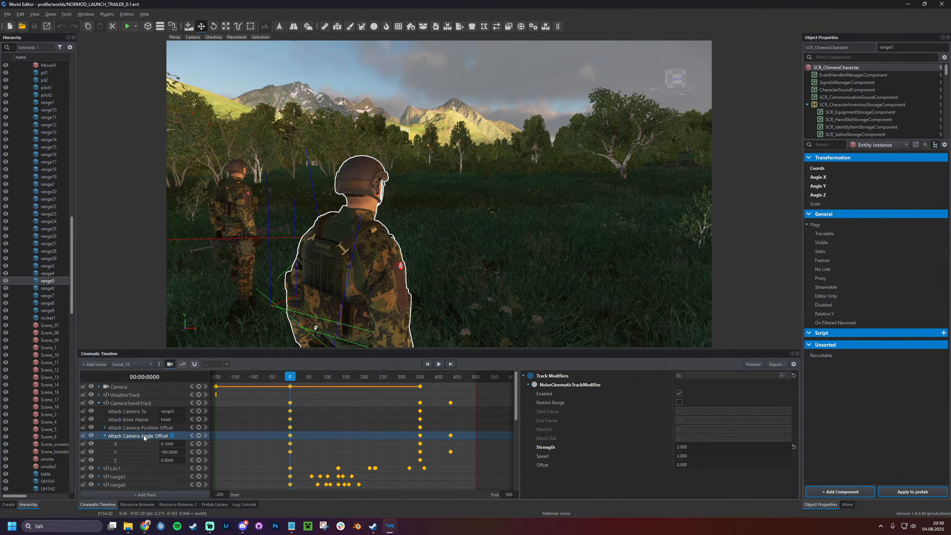
Preview the scene in game, dismiss the assertion dialogs, and return to the editor
{"action": "left_click", "coordinate": [754, 364]}
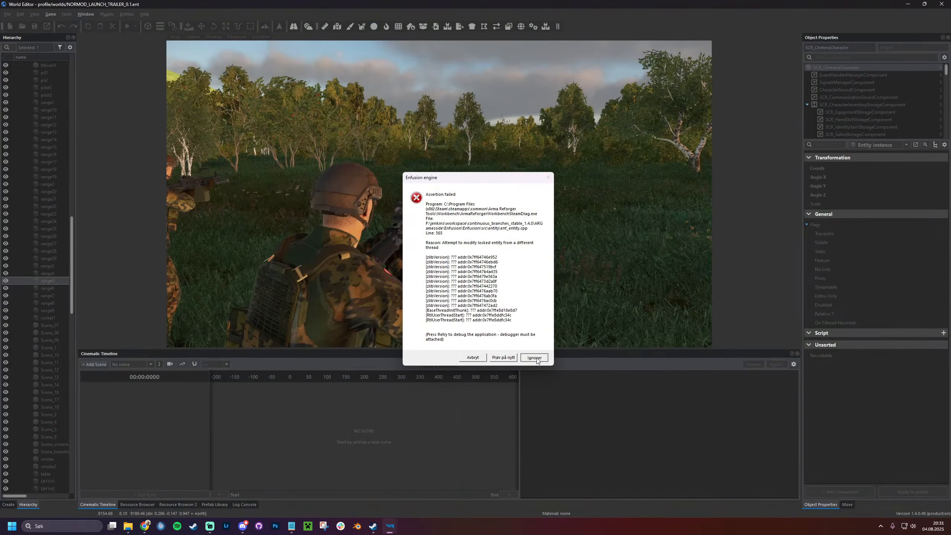
{"action": "left_click", "coordinate": [536, 358]}
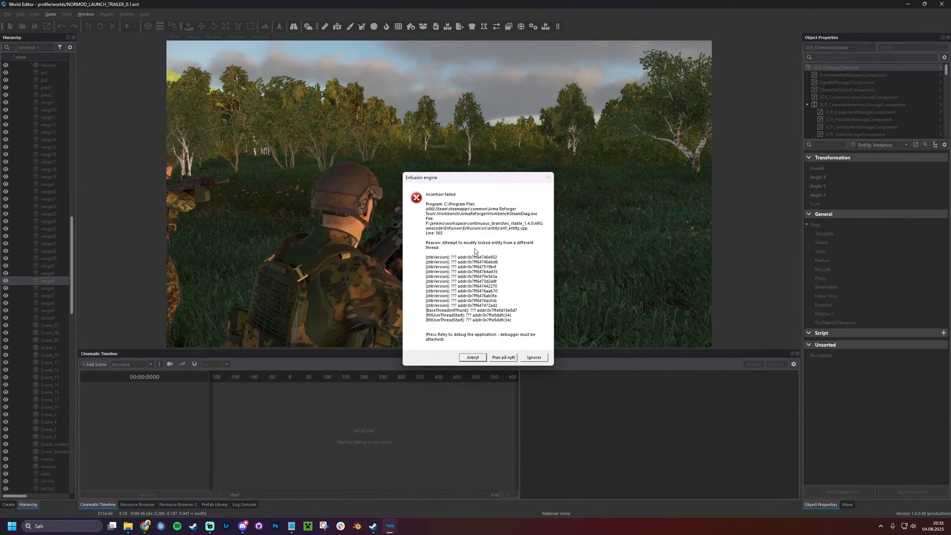
{"action": "left_click", "coordinate": [461, 357]}
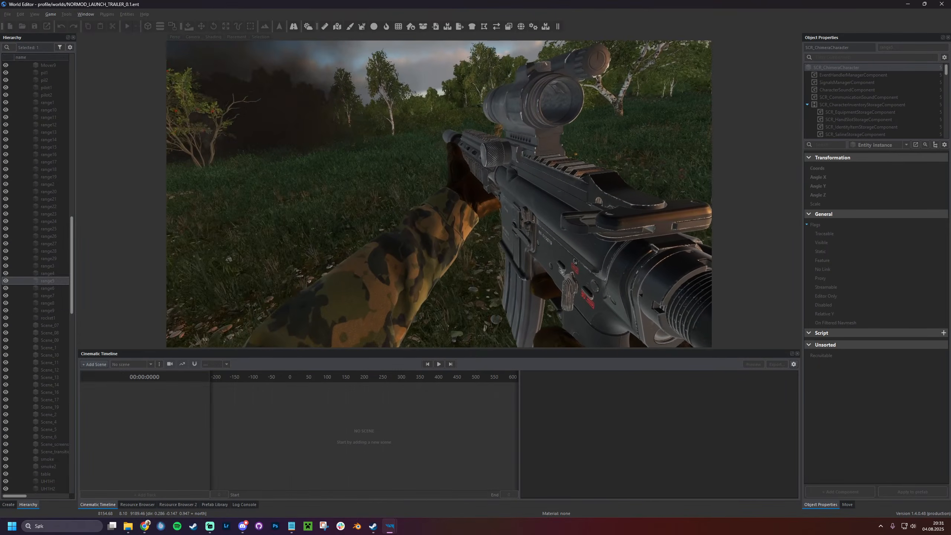
{"action": "key", "text": "Escape"}
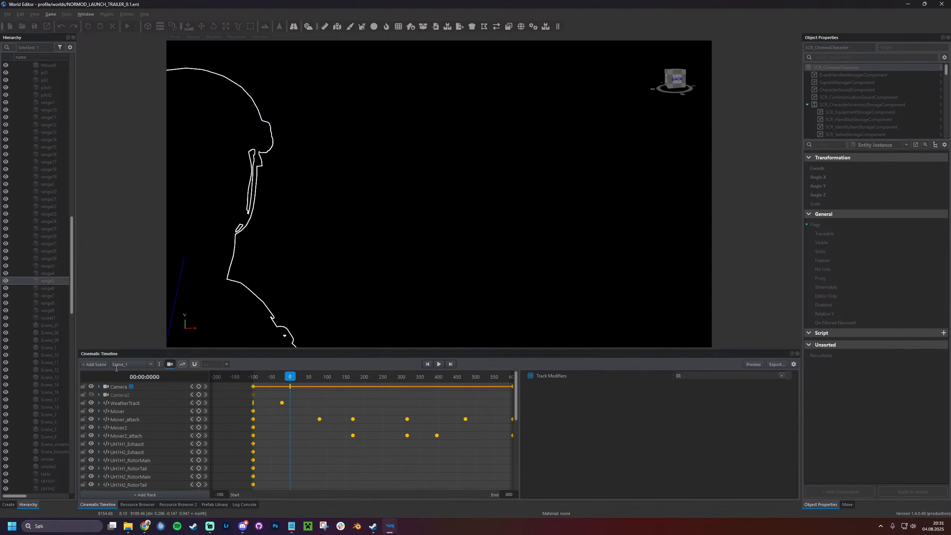
Create a new cinematic scene named Scene_cameraattach
{"action": "left_click", "coordinate": [100, 364]}
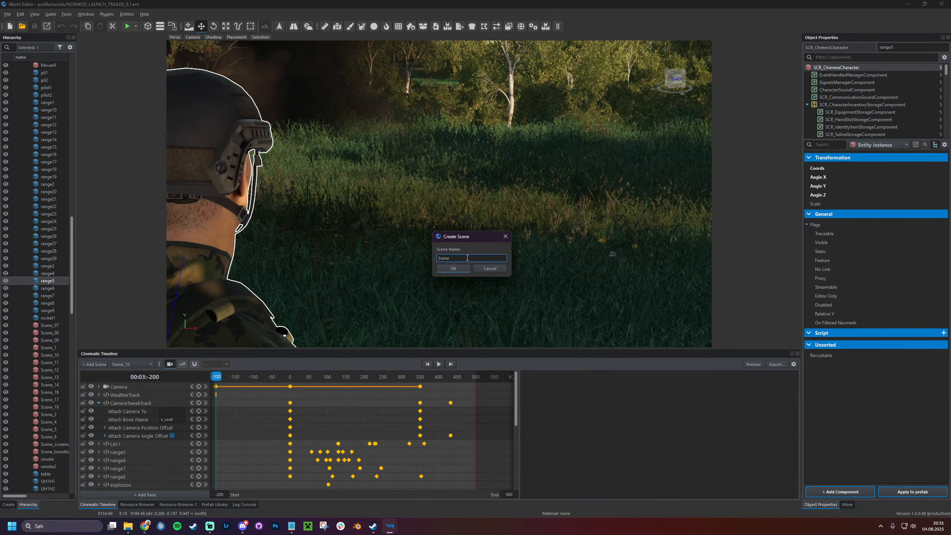
{"action": "type", "text": "_camera"}
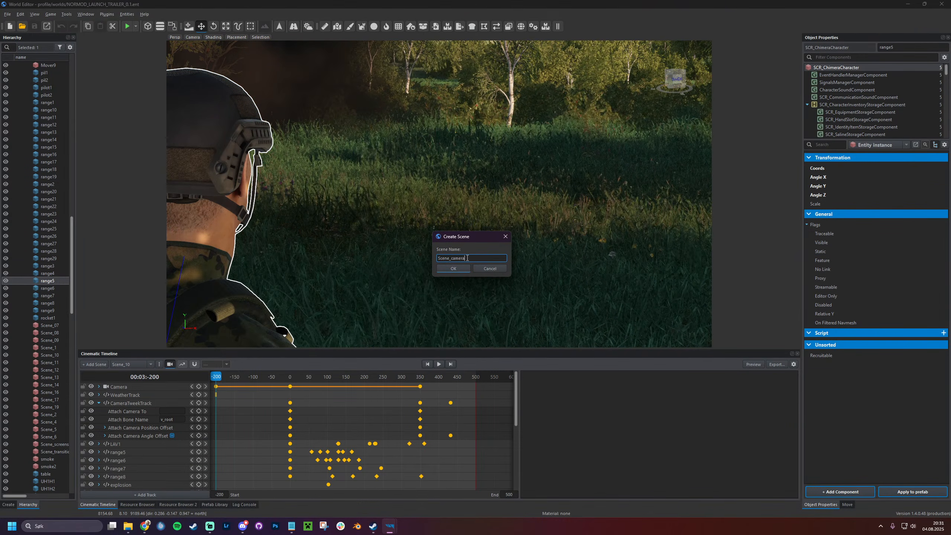
{"action": "type", "text": "attach"}
{"action": "key", "text": "Return"}
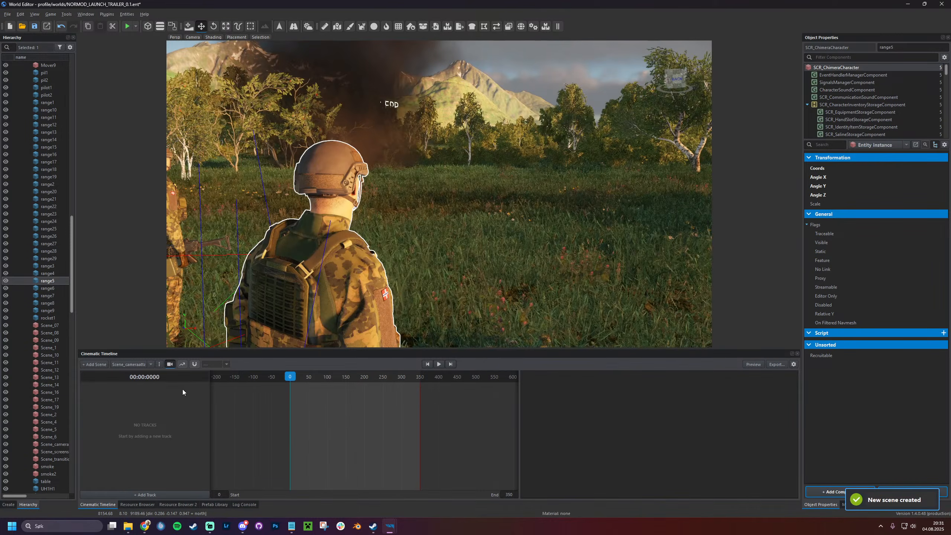
Add a Camera track to the new scene, using the open road as the location
{"action": "left_click", "coordinate": [167, 493]}
{"action": "right_click_drag", "start_coordinate": [292, 277], "coordinate": [715, 286]}
{"action": "key", "text": "w"}
{"action": "key", "text": "z"}
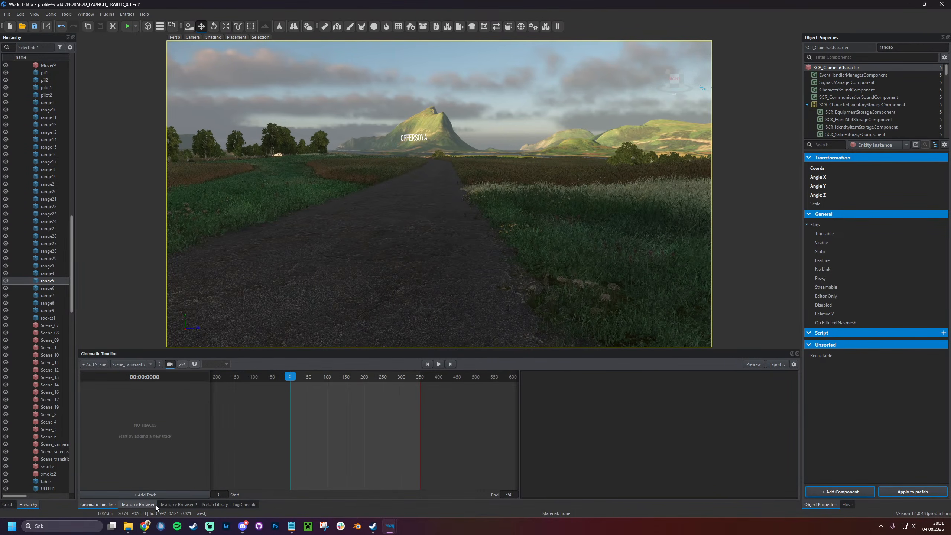
{"action": "left_click", "coordinate": [153, 494]}
{"action": "left_click", "coordinate": [185, 373]}
{"action": "left_click", "coordinate": [476, 265]}
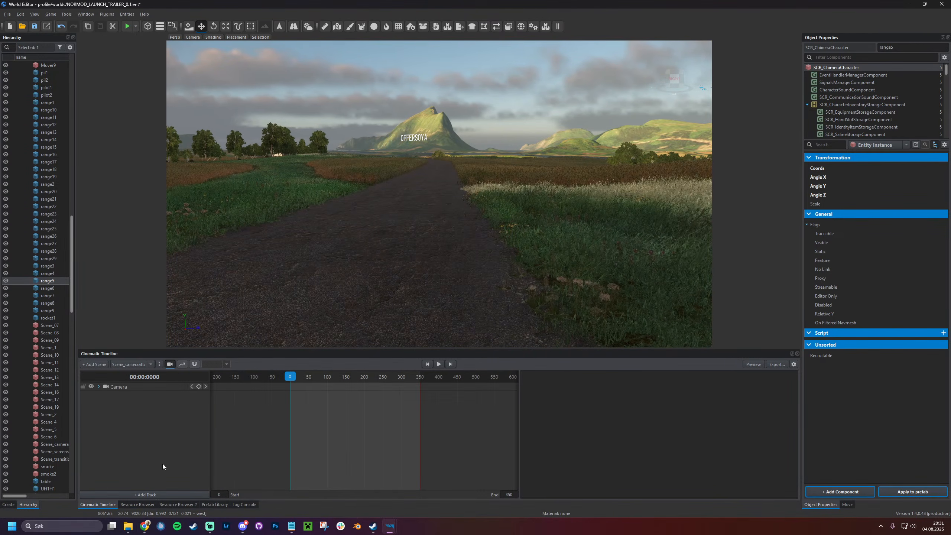
Add a CameraTweekTrack to the scene, keeping the default track name
{"action": "left_click", "coordinate": [163, 494]}
{"action": "left_click", "coordinate": [202, 412]}
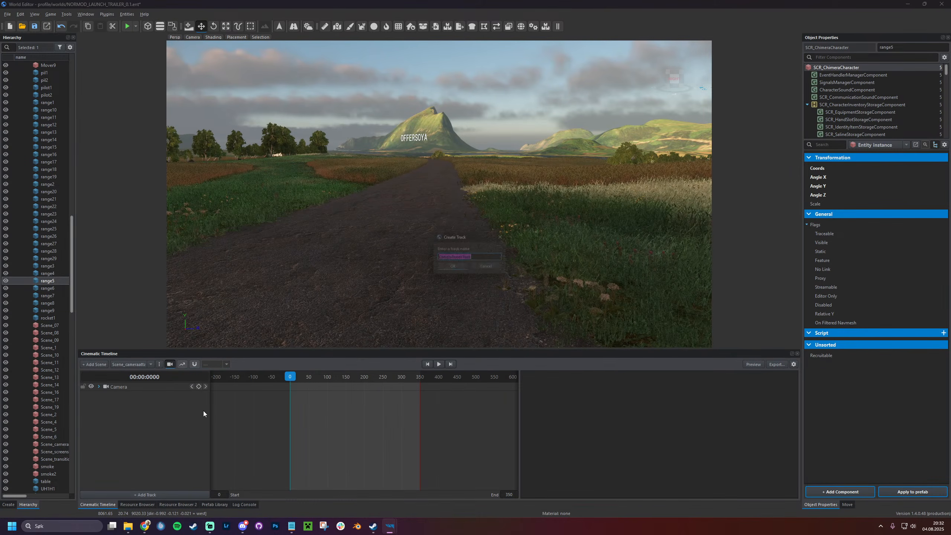
{"action": "left_click", "coordinate": [454, 269]}
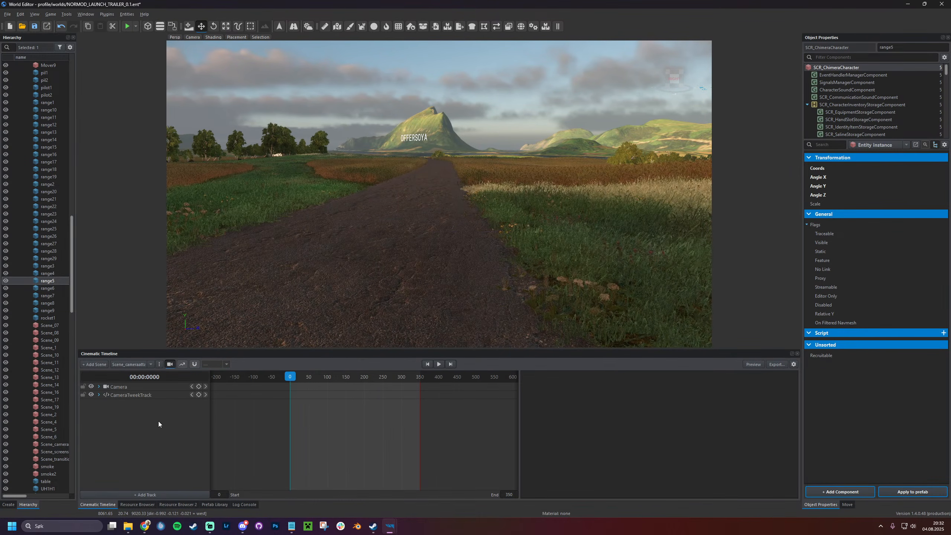
Add a character track named actor5 to the scene
{"action": "left_click", "coordinate": [146, 495]}
{"action": "left_click", "coordinate": [180, 421]}
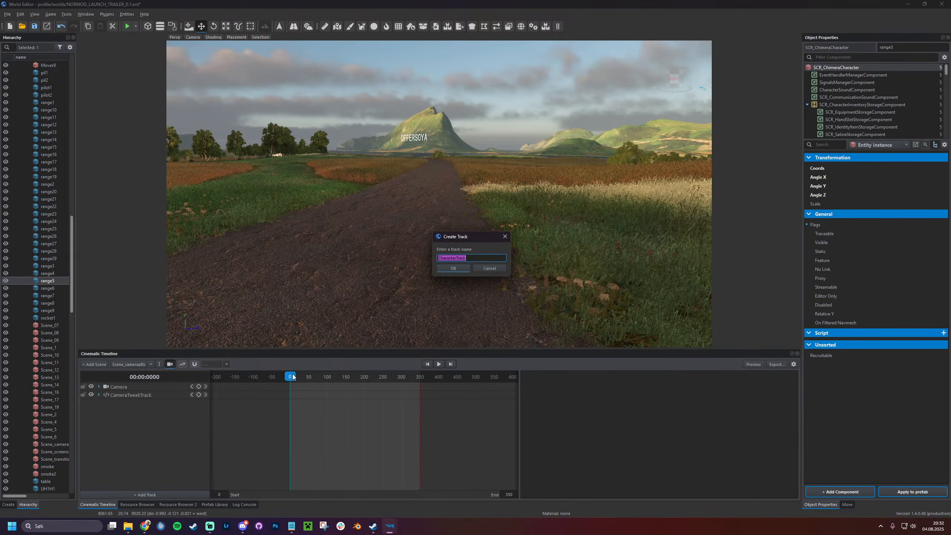
{"action": "left_click", "coordinate": [474, 258]}
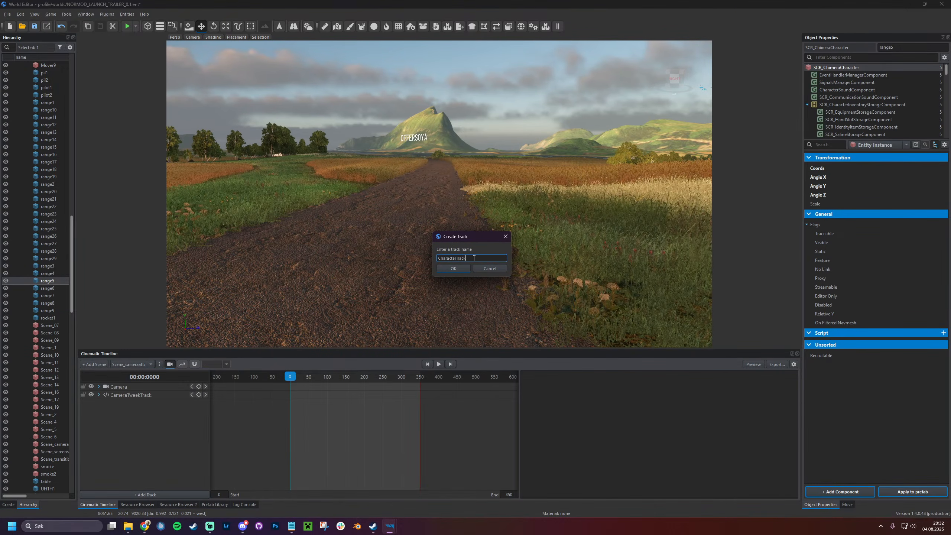
{"action": "double_click", "coordinate": [474, 258]}
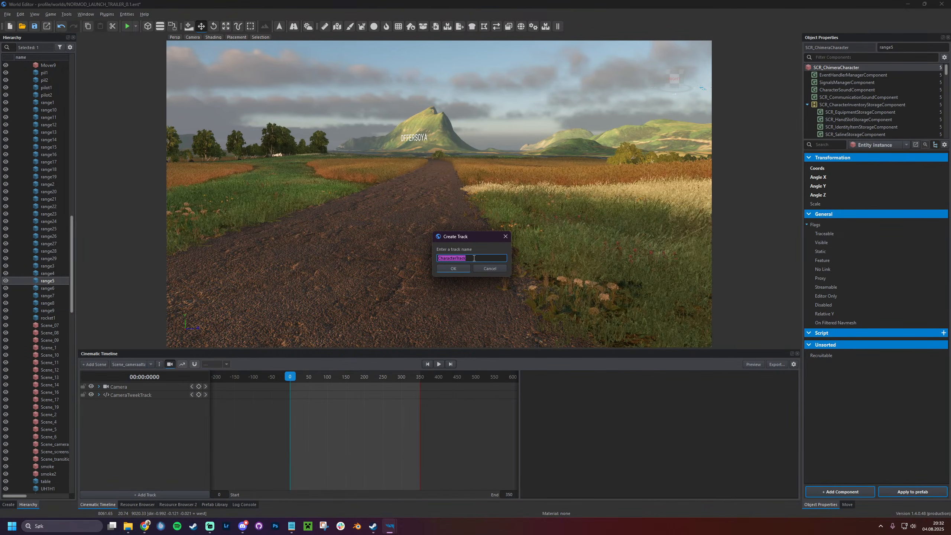
{"action": "type", "text": "actor"}
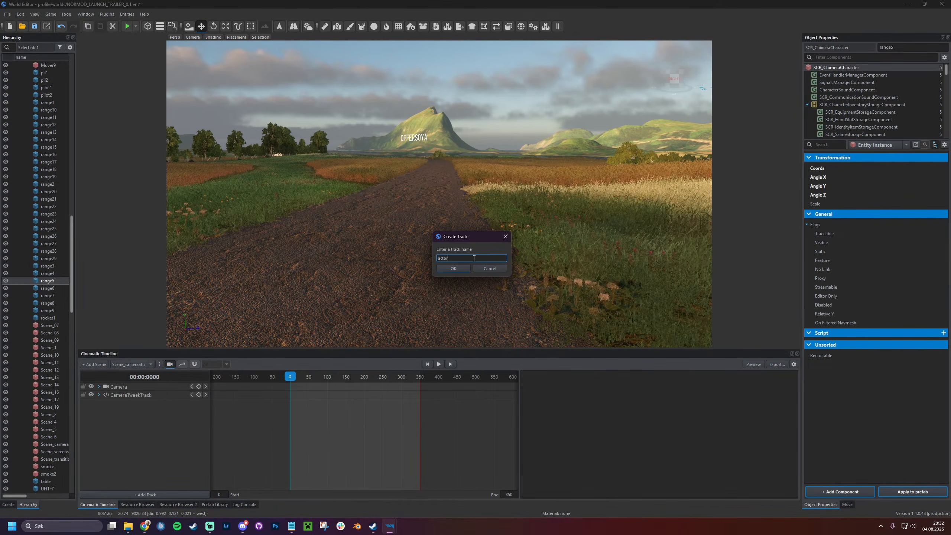
{"action": "type", "text": "5"}
{"action": "key", "text": "Return"}
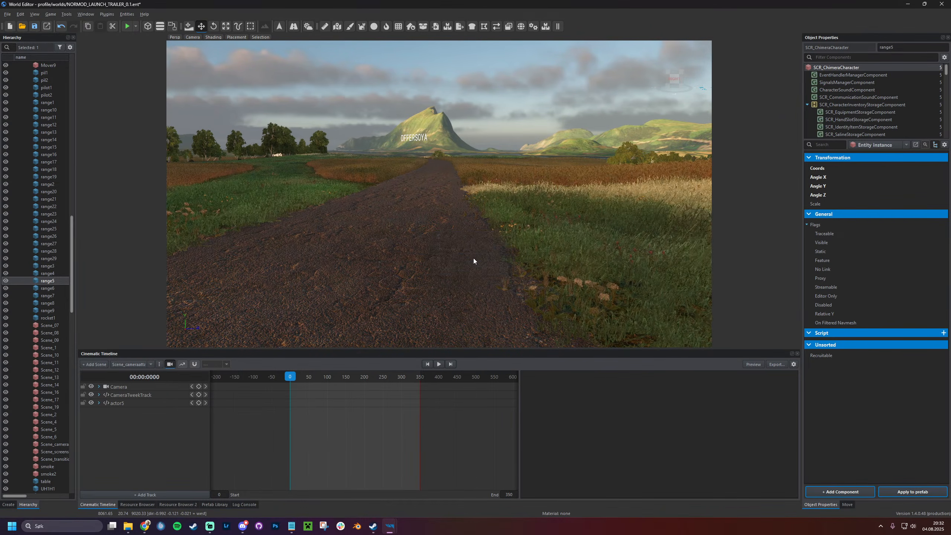
Paste a copy of the soldier onto the road and rename the entity actor5 to match its track
{"action": "left_click", "coordinate": [50, 318]}
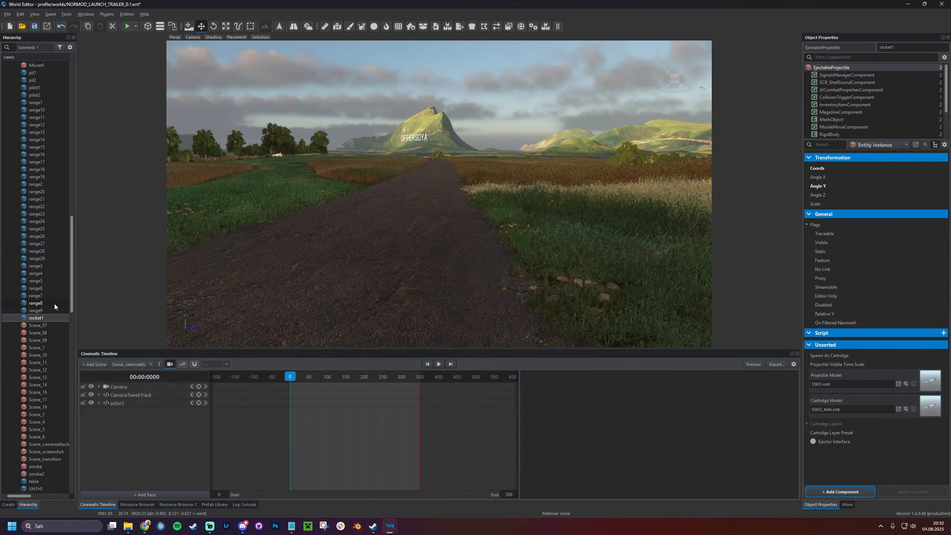
{"action": "key", "text": "ctrl+v"}
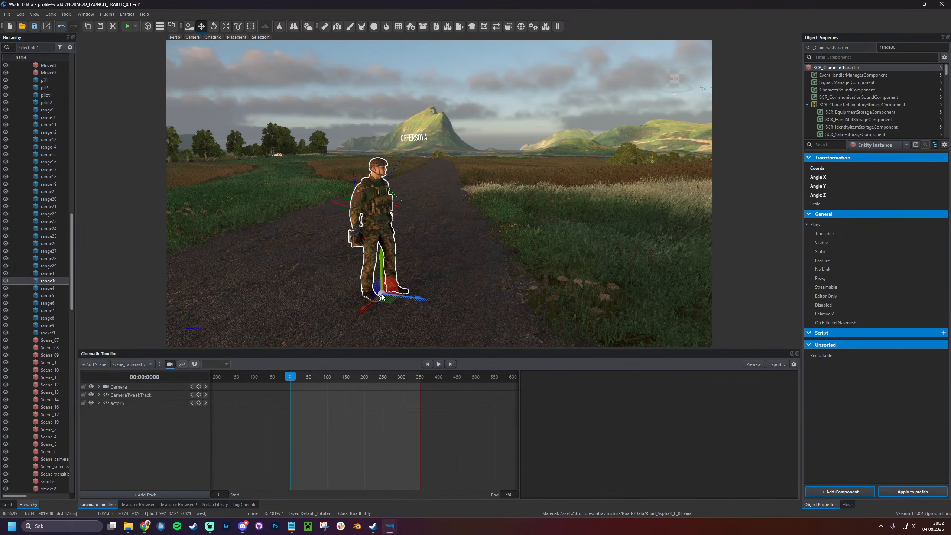
{"action": "left_click", "coordinate": [886, 47]}
{"action": "type", "text": "actor5"}
{"action": "key", "text": "Return"}
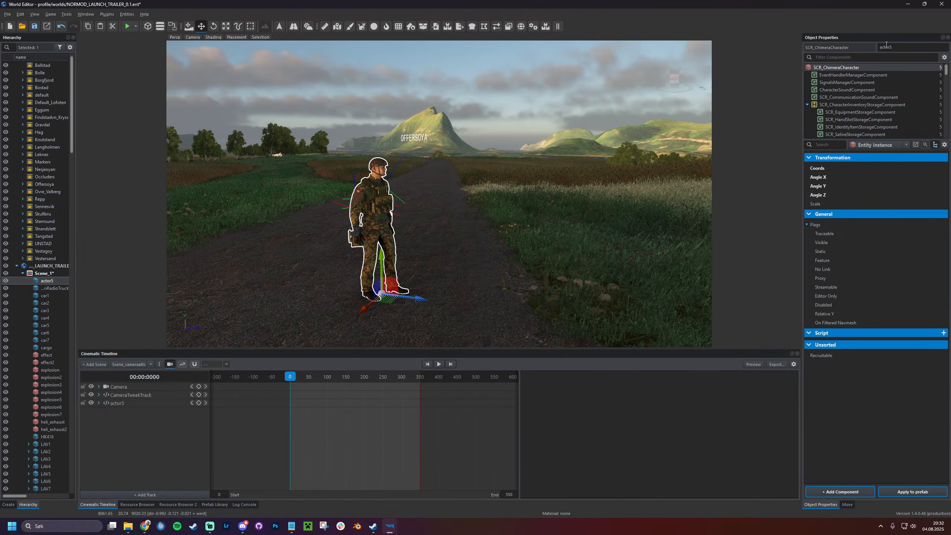
Expand the actor5 track and set its Move Speed to about 0.32 at frame 0
{"action": "left_click", "coordinate": [171, 364]}
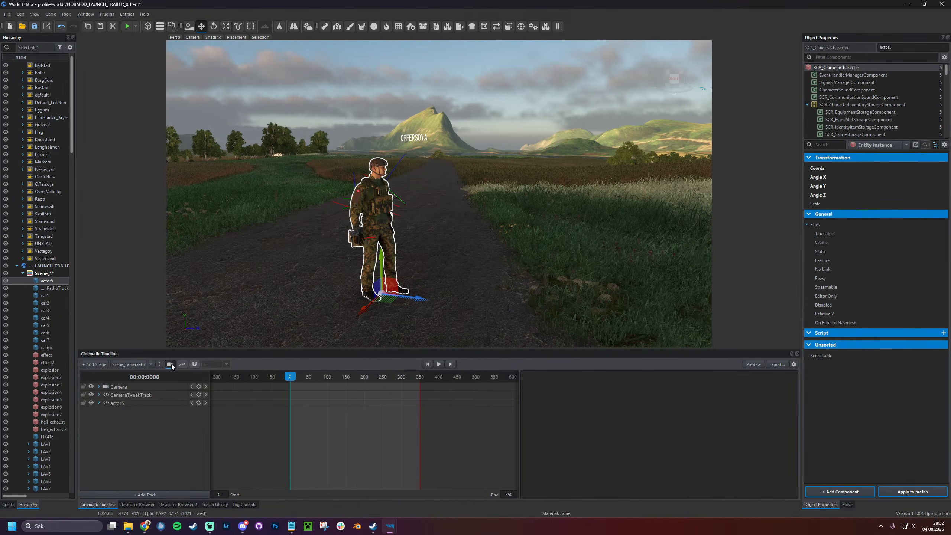
{"action": "double_click", "coordinate": [153, 403]}
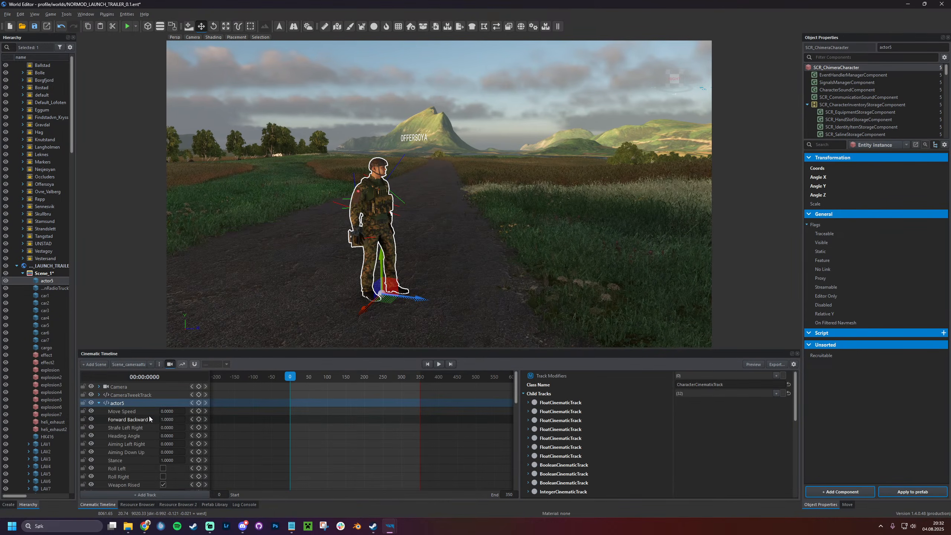
{"action": "left_click_drag", "start_coordinate": [170, 411], "coordinate": [183, 412]}
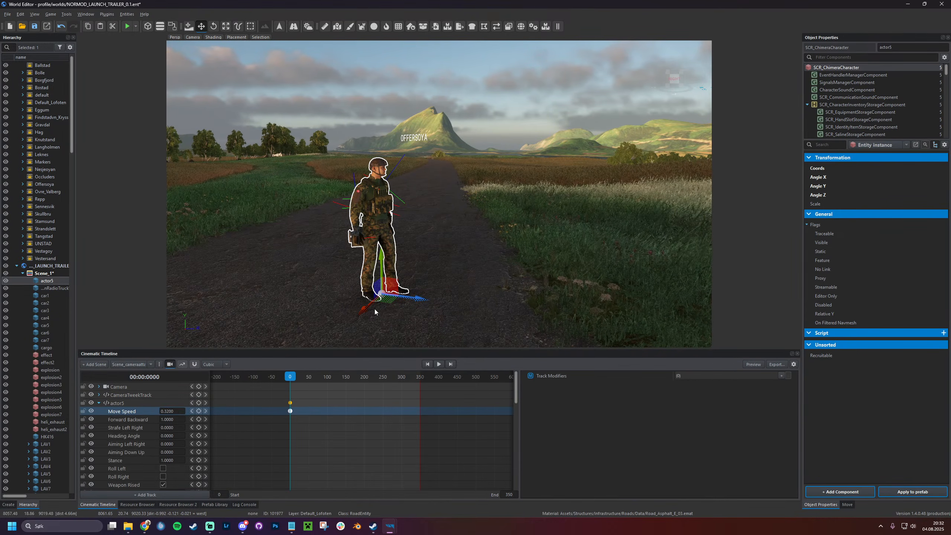
Rotate the actor5 soldier about the vertical axis to face along the road, away from the viewer
{"action": "left_click", "coordinate": [214, 25]}
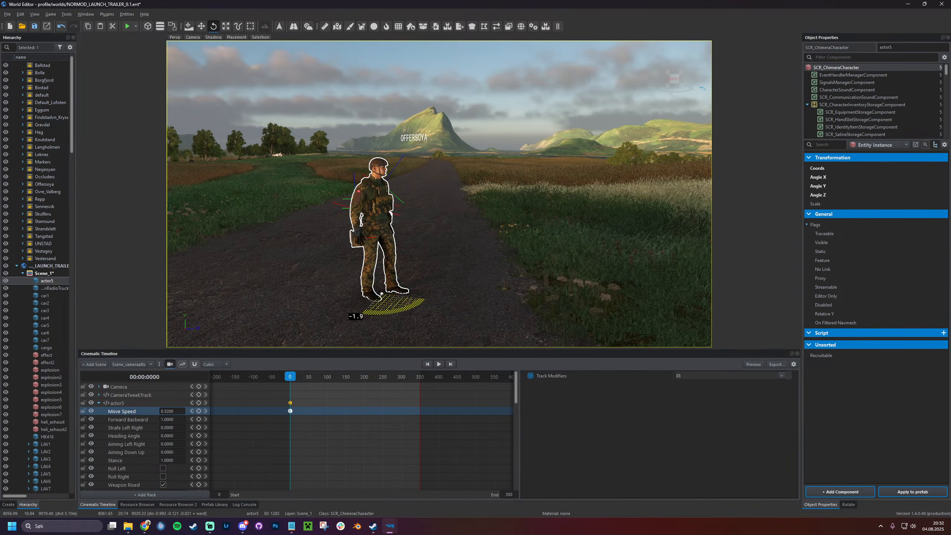
{"action": "left_click_drag", "start_coordinate": [400, 304], "coordinate": [471, 305]}
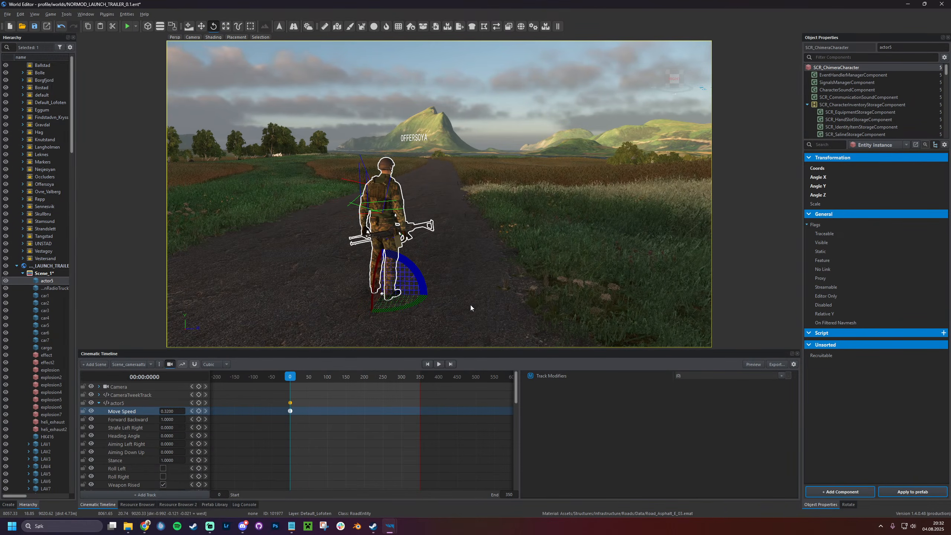
In the camera tweak track, set Attach Bone Name to head and Attach Camera To to actor5 at frame 0
{"action": "double_click", "coordinate": [144, 403]}
{"action": "double_click", "coordinate": [146, 394]}
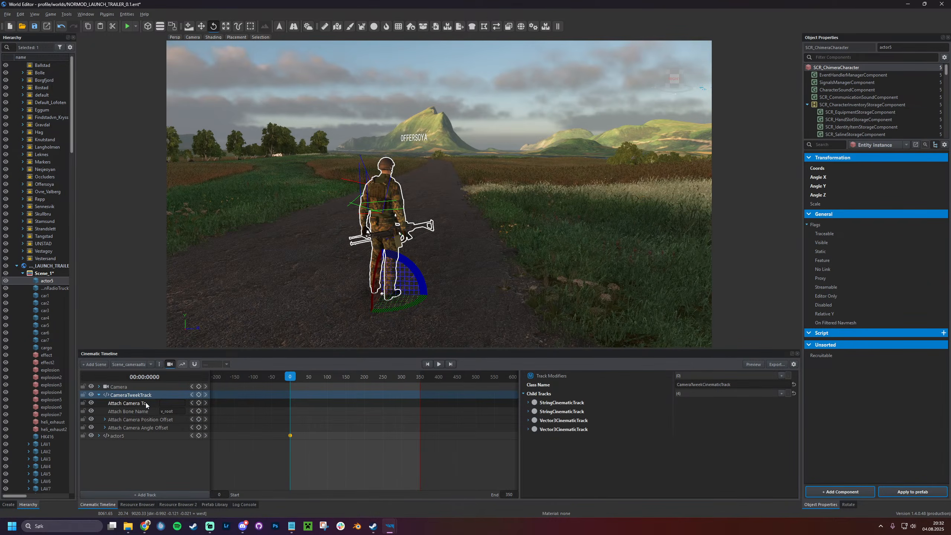
{"action": "left_click", "coordinate": [177, 411]}
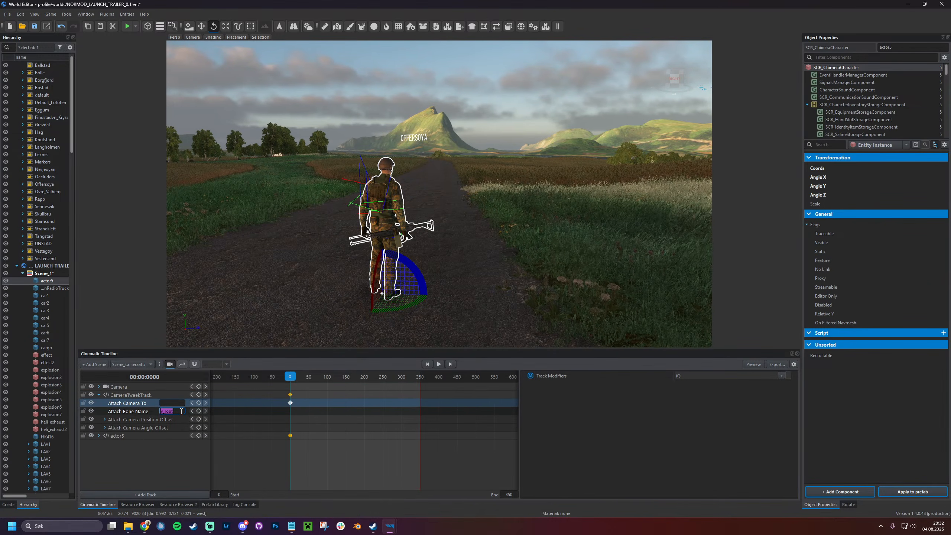
{"action": "key", "text": "Return"}
{"action": "left_click", "coordinate": [184, 402]}
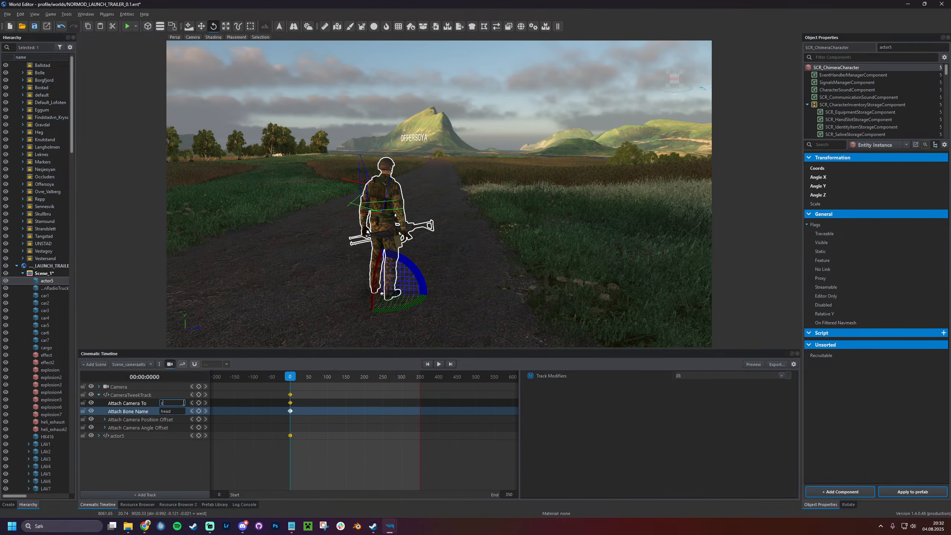
{"action": "type", "text": "actor56"}
{"action": "key", "text": "BackSpace"}
{"action": "key", "text": "Return"}
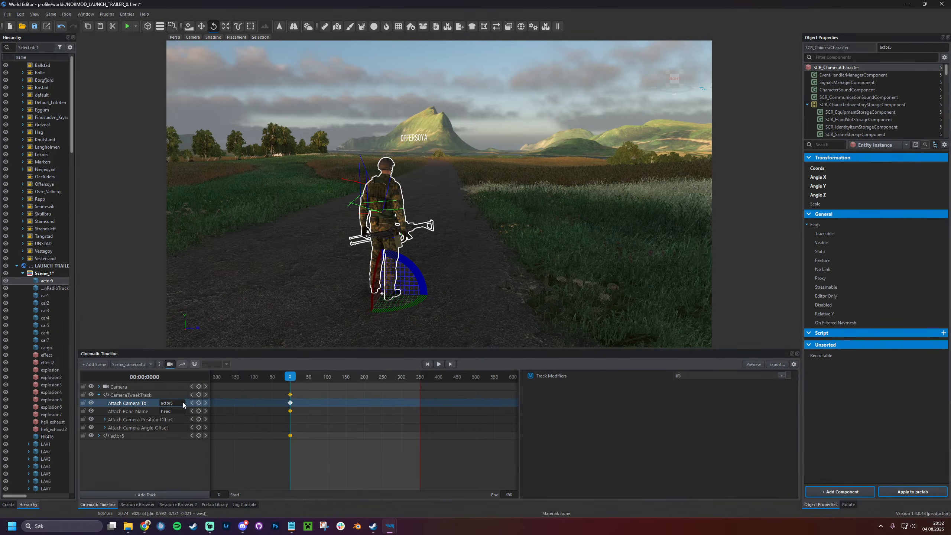
Keyframe the Camera track at frame 0, then save the world and preview the scene
{"action": "double_click", "coordinate": [137, 387]}
{"action": "left_click", "coordinate": [198, 387]}
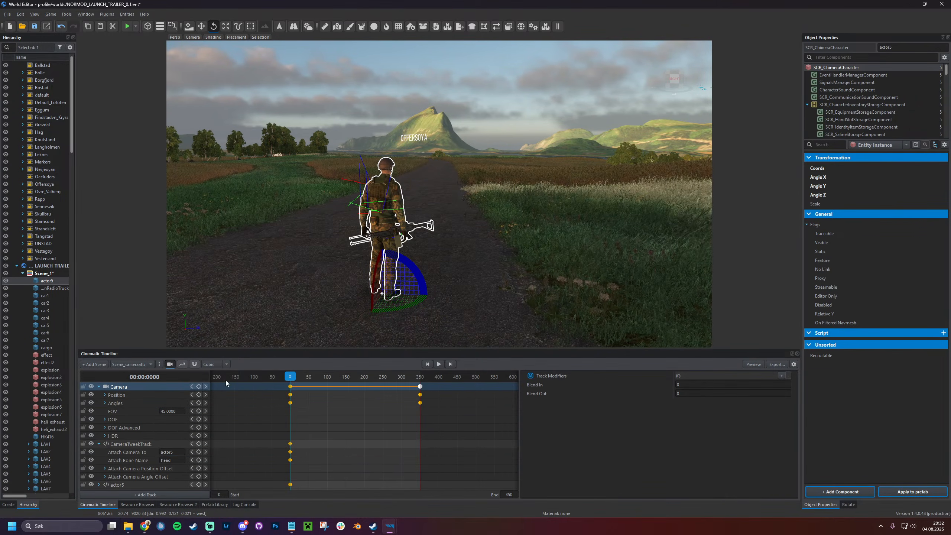
{"action": "double_click", "coordinate": [161, 386]}
{"action": "key", "text": "ctrl+s"}
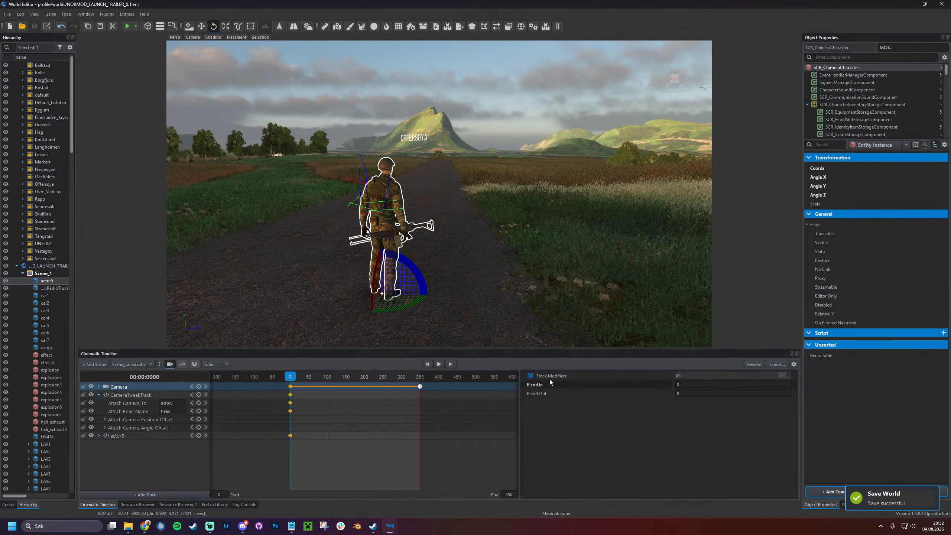
{"action": "left_click", "coordinate": [759, 364]}
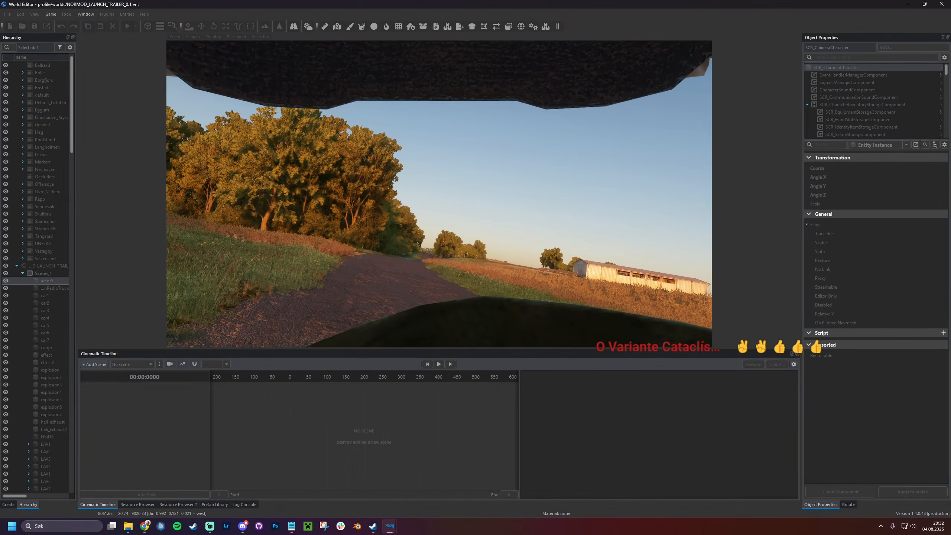
{"action": "key", "text": "Escape"}
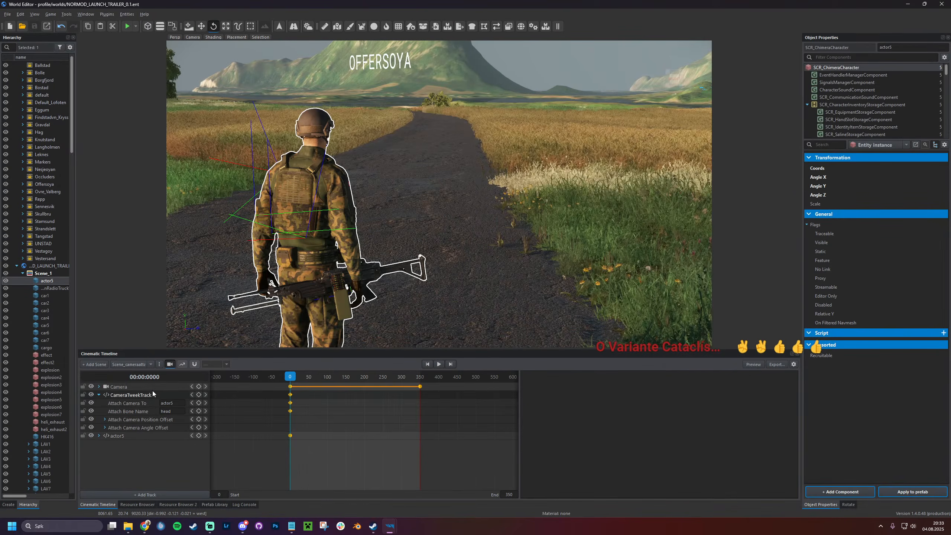
Set the Attach Camera Angle Offset Z to 180, then save the world and preview the scene
{"action": "left_click", "coordinate": [140, 433]}
{"action": "double_click", "coordinate": [141, 435]}
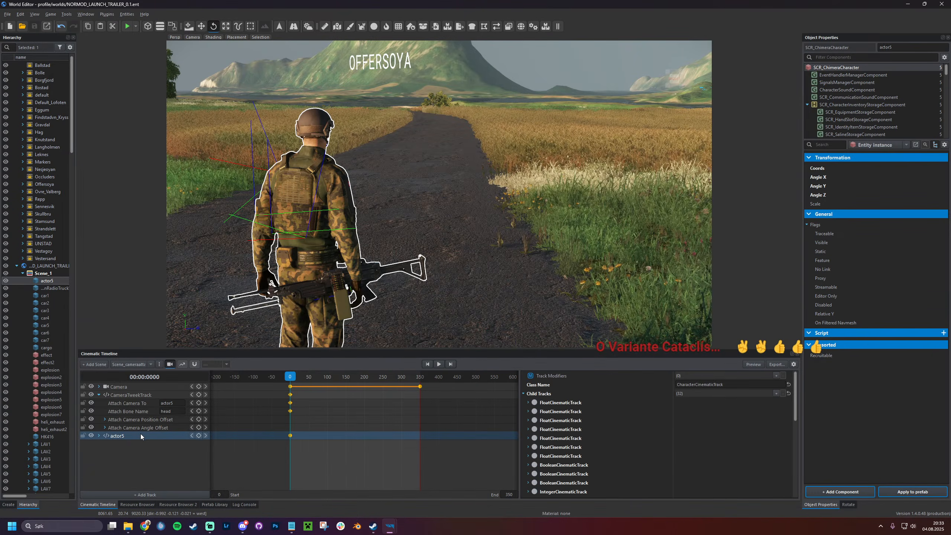
{"action": "left_click", "coordinate": [145, 430]}
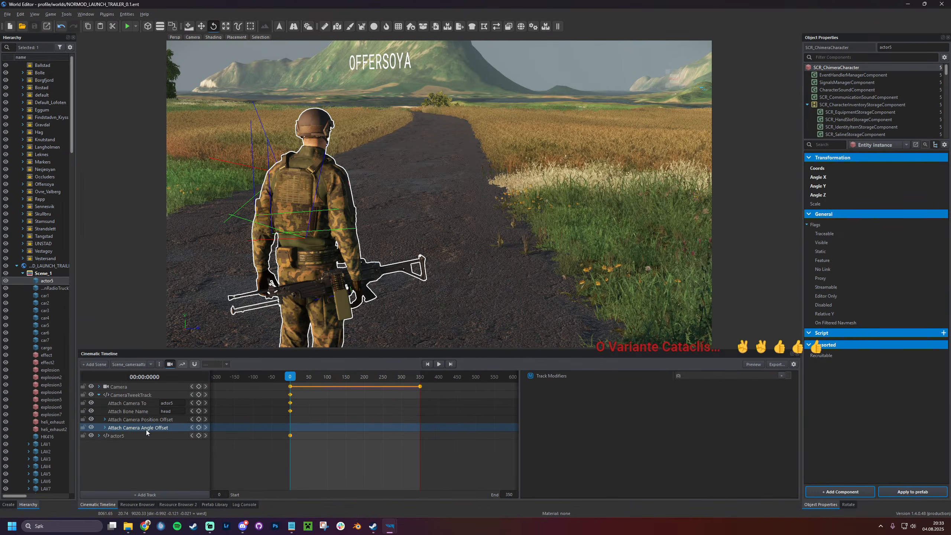
{"action": "double_click", "coordinate": [146, 430]}
{"action": "left_click", "coordinate": [169, 451]}
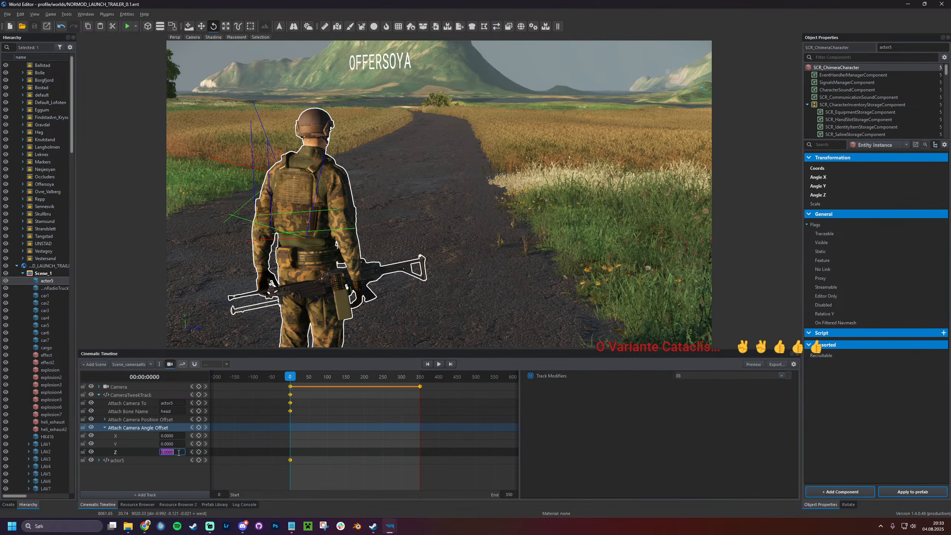
{"action": "type", "text": "18"}
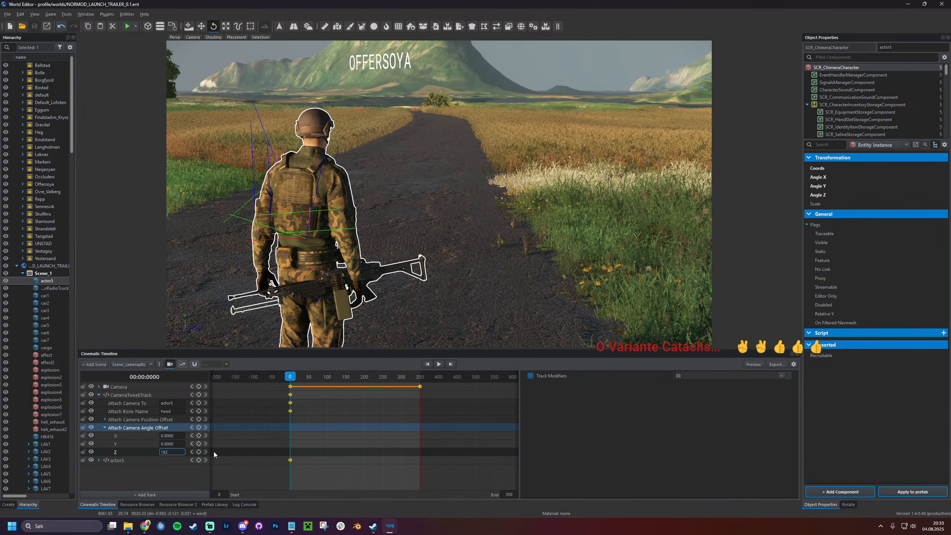
{"action": "type", "text": "0"}
{"action": "key", "text": "Return"}
{"action": "key", "text": "ctrl+s"}
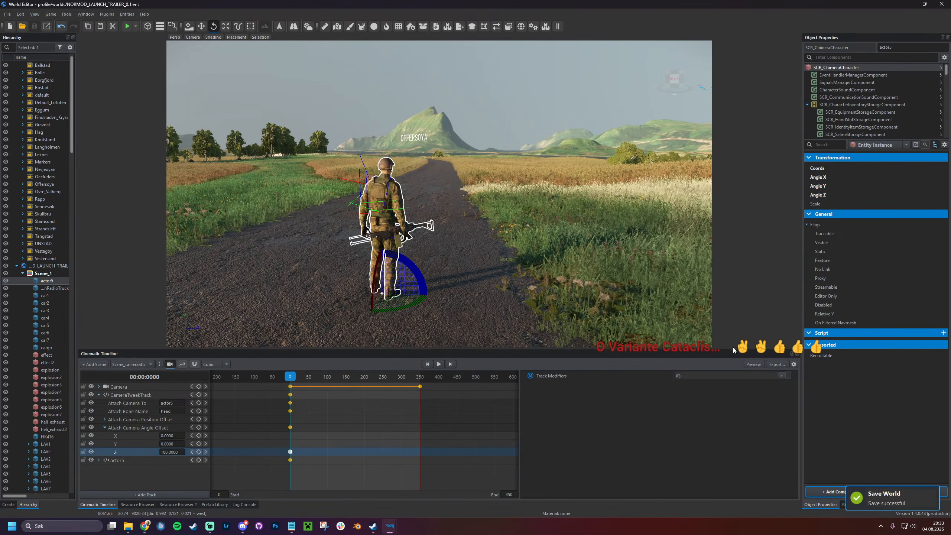
{"action": "left_click", "coordinate": [753, 364]}
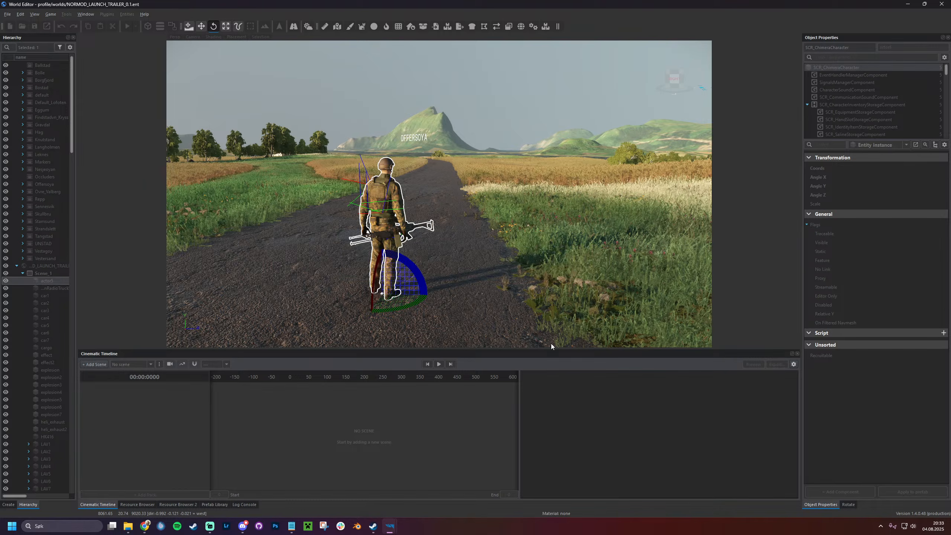
{"action": "key", "text": "Escape"}
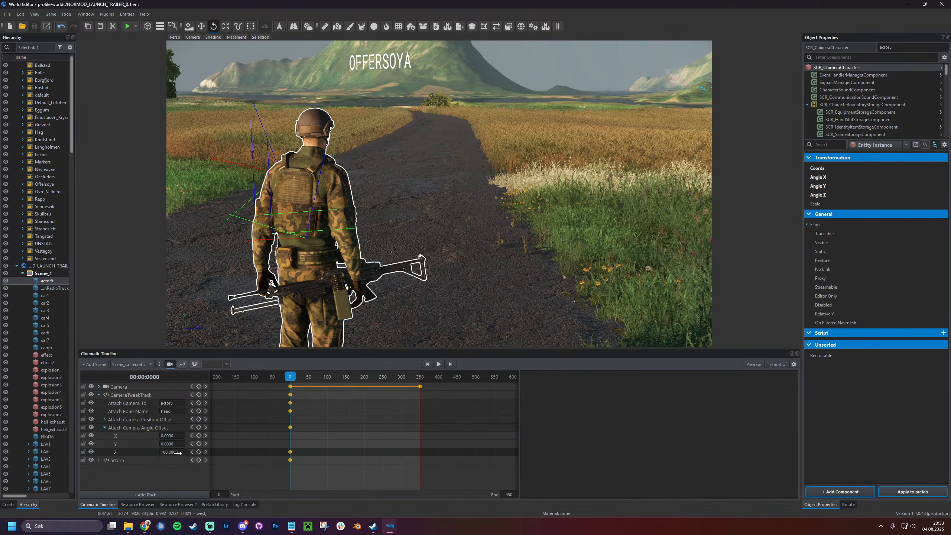
Change the Attach Camera Angle Offset to Y 180 and Z 0, then save the world and preview the scene
{"action": "left_click", "coordinate": [177, 452]}
{"action": "left_click", "coordinate": [176, 443]}
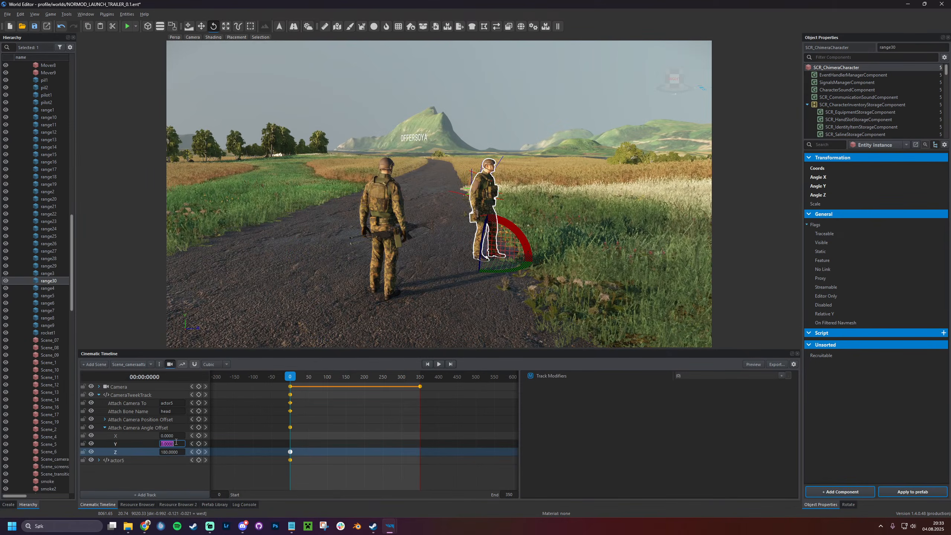
{"action": "type", "text": "180"}
{"action": "key", "text": "Return"}
{"action": "left_click", "coordinate": [178, 451]}
{"action": "type", "text": "0"}
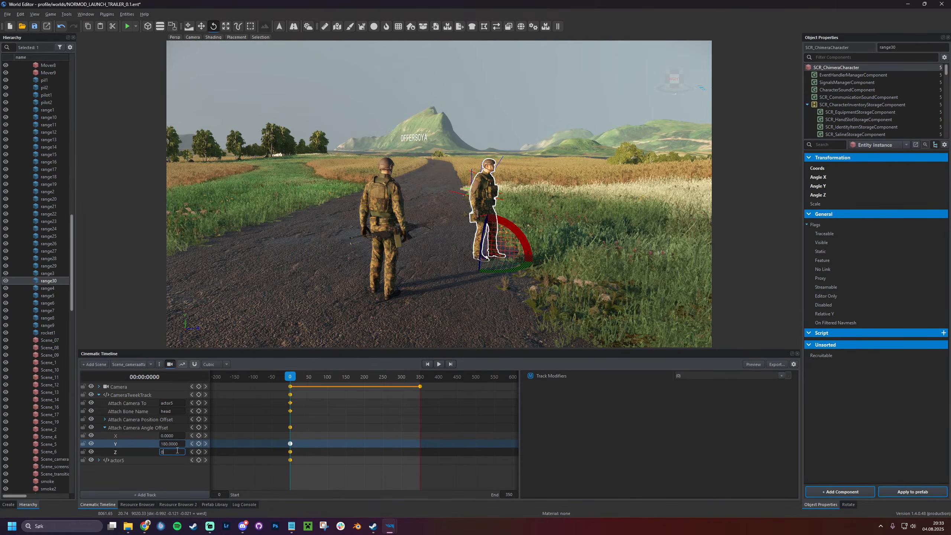
{"action": "key", "text": "Return"}
{"action": "key", "text": "ctrl+s"}
{"action": "key", "text": "F5"}
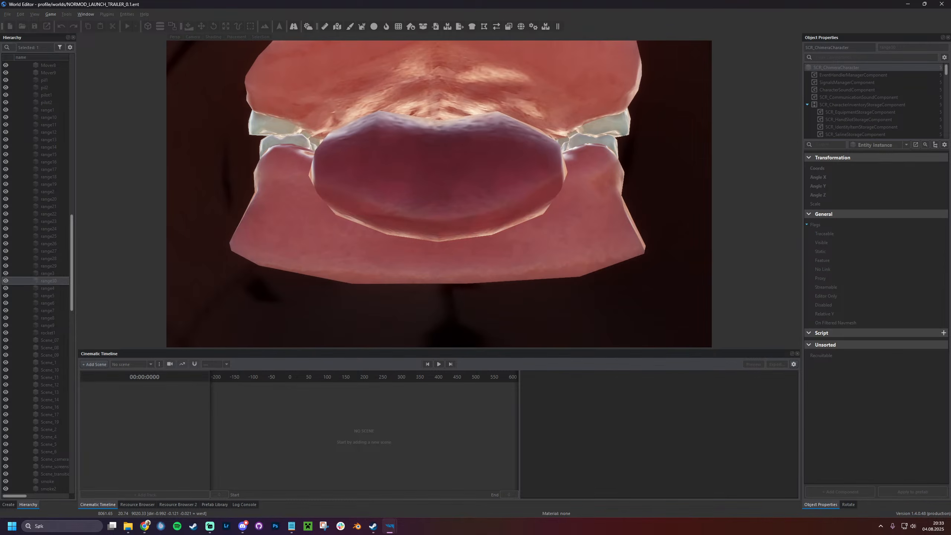
{"action": "key", "text": "Escape"}
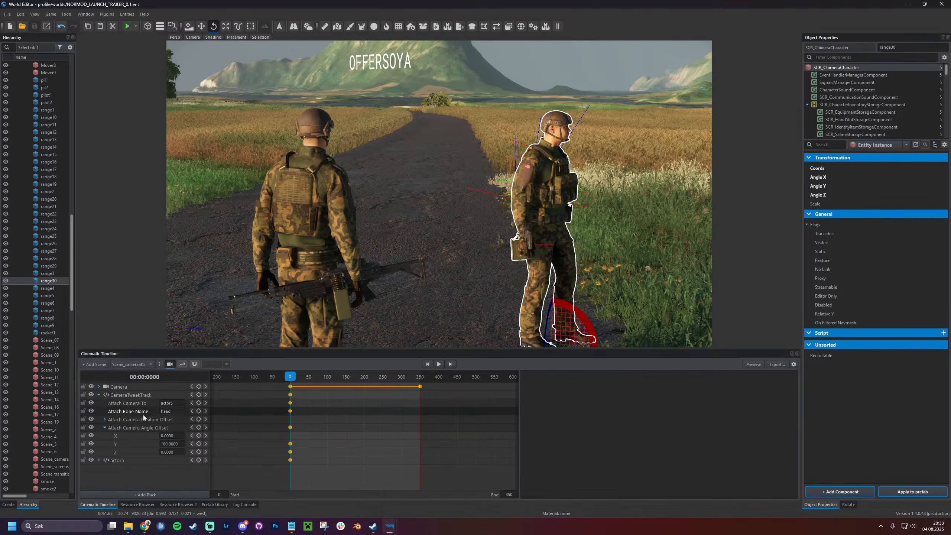
Expand Attach Camera Position Offset and examine the actor5 soldier's axes with the Move tool and its full transformation values shown
{"action": "double_click", "coordinate": [140, 421]}
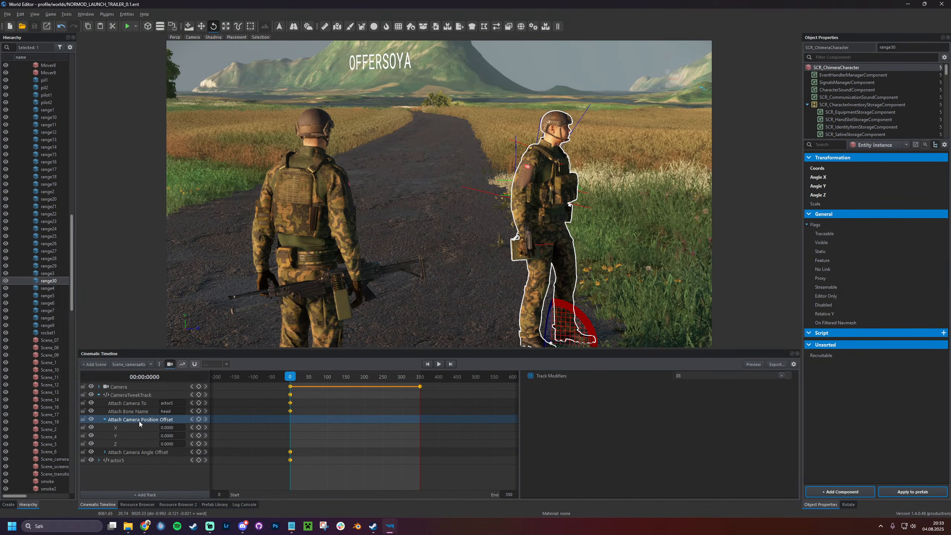
{"action": "left_click_drag", "start_coordinate": [803, 171], "coordinate": [660, 163]}
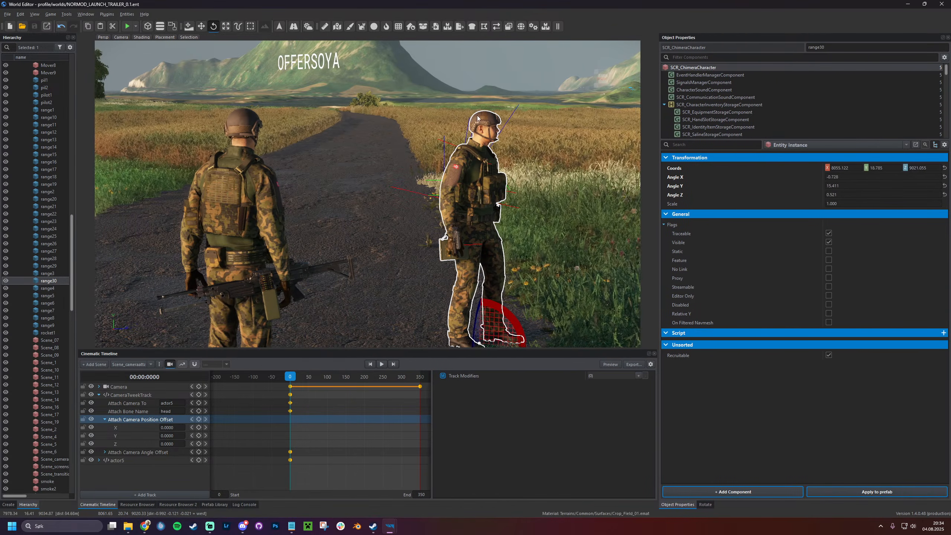
{"action": "left_click", "coordinate": [229, 157]}
{"action": "left_click", "coordinate": [203, 27]}
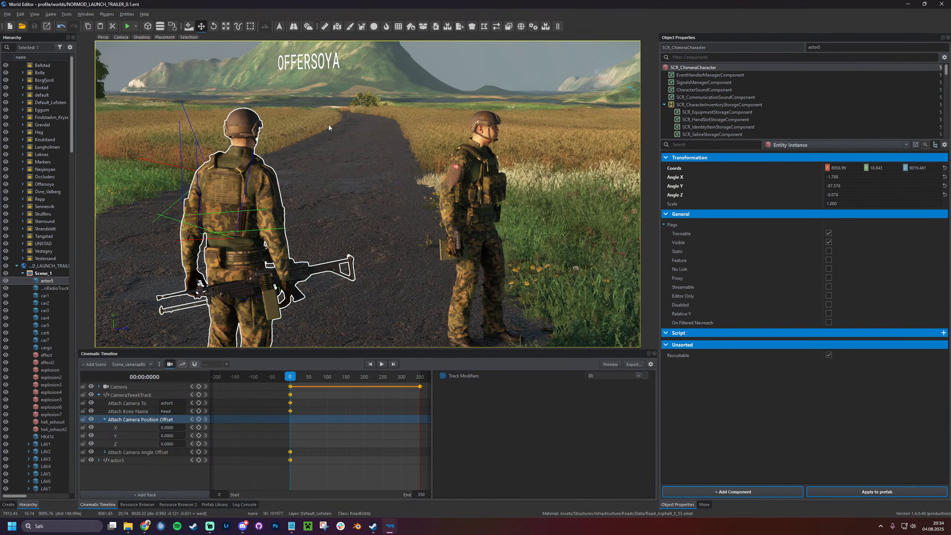
{"action": "right_click_drag", "start_coordinate": [328, 125], "coordinate": [296, 198]}
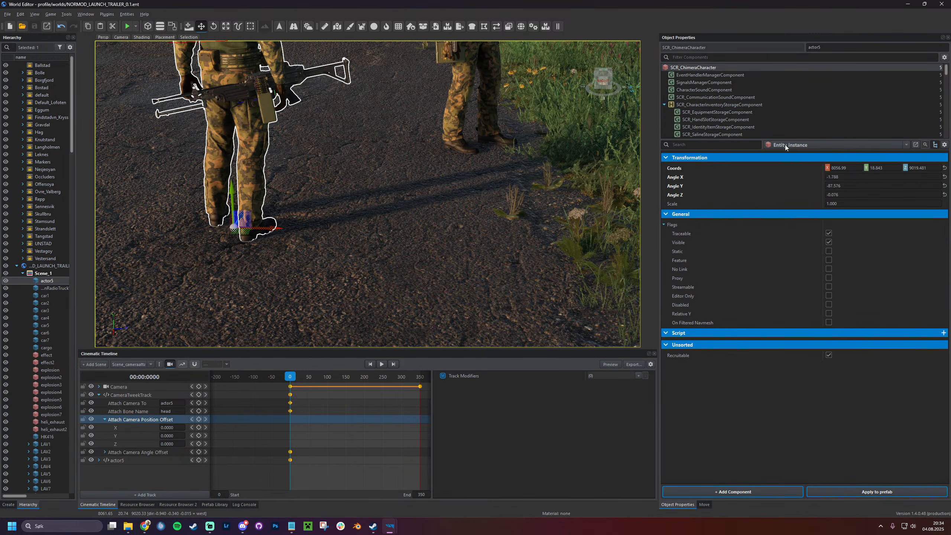
Key the Attach Camera Position Offset at X 0 and Z 0.1, then save the world and preview the scene
{"action": "double_click", "coordinate": [181, 428]}
{"action": "key", "text": "Return"}
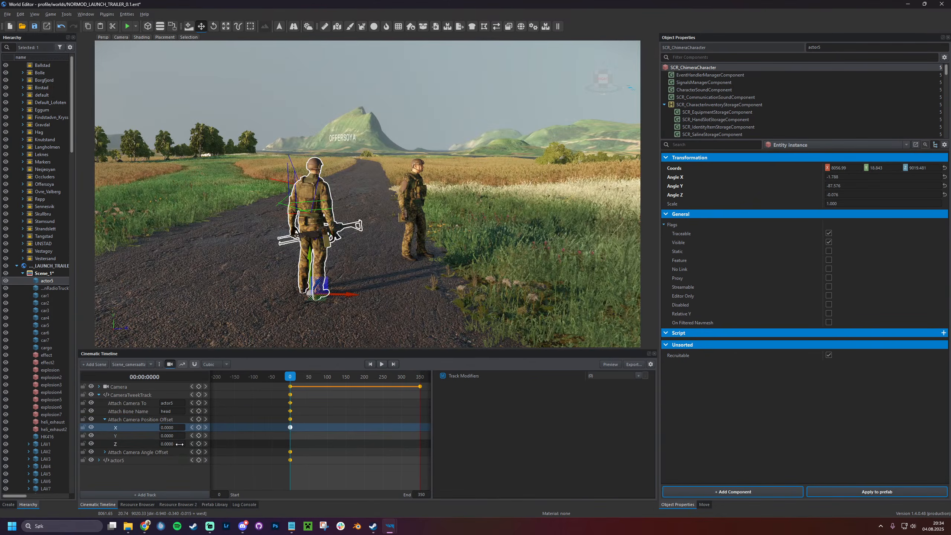
{"action": "type", "text": "0.1"}
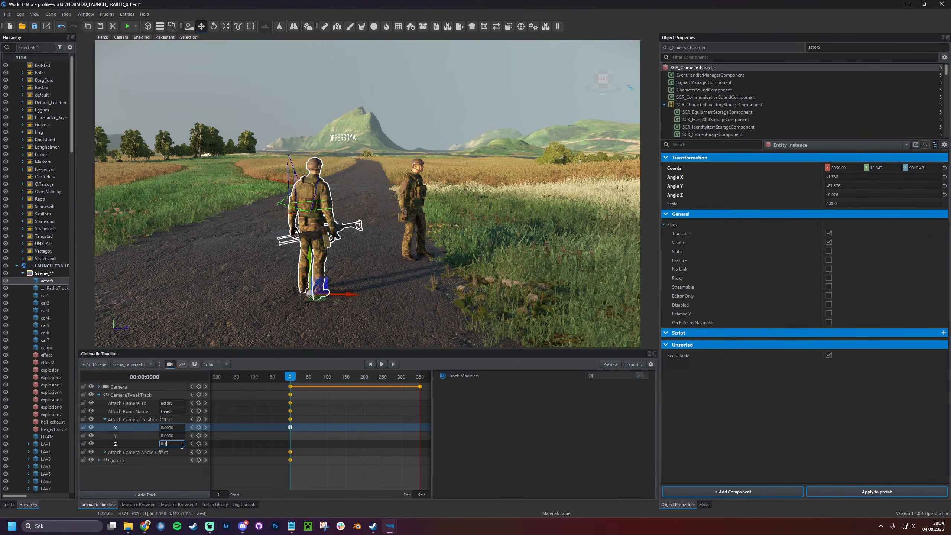
{"action": "key", "text": "Return"}
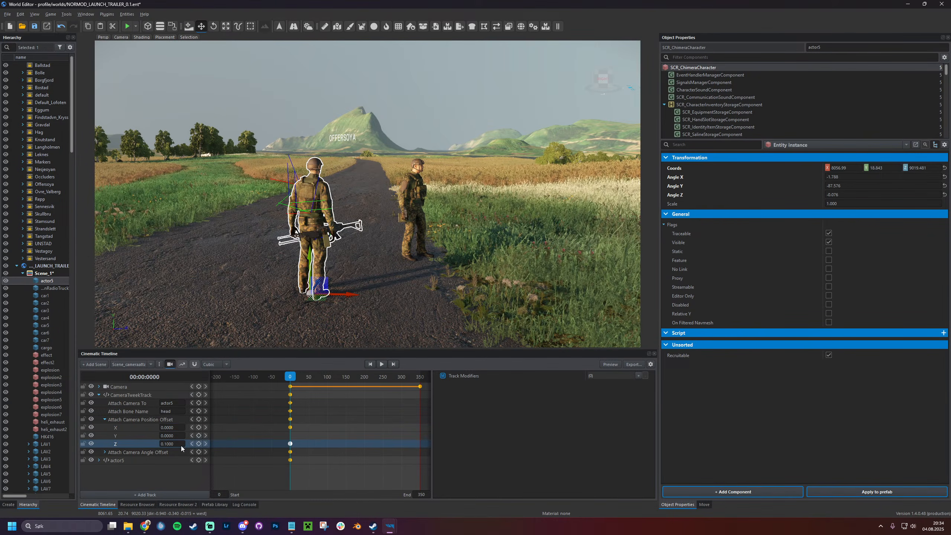
{"action": "key", "text": "ctrl+s"}
{"action": "left_click", "coordinate": [612, 364]}
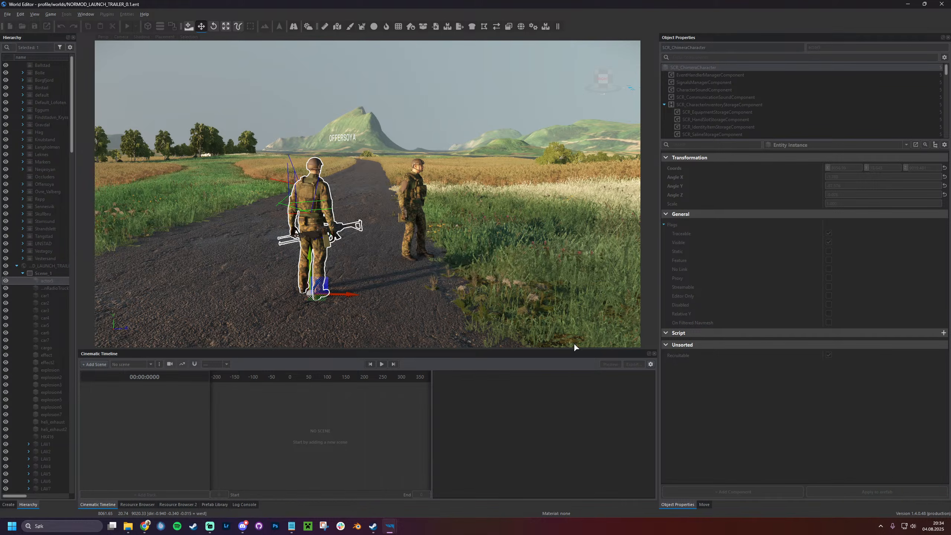
{"action": "key", "text": "Escape"}
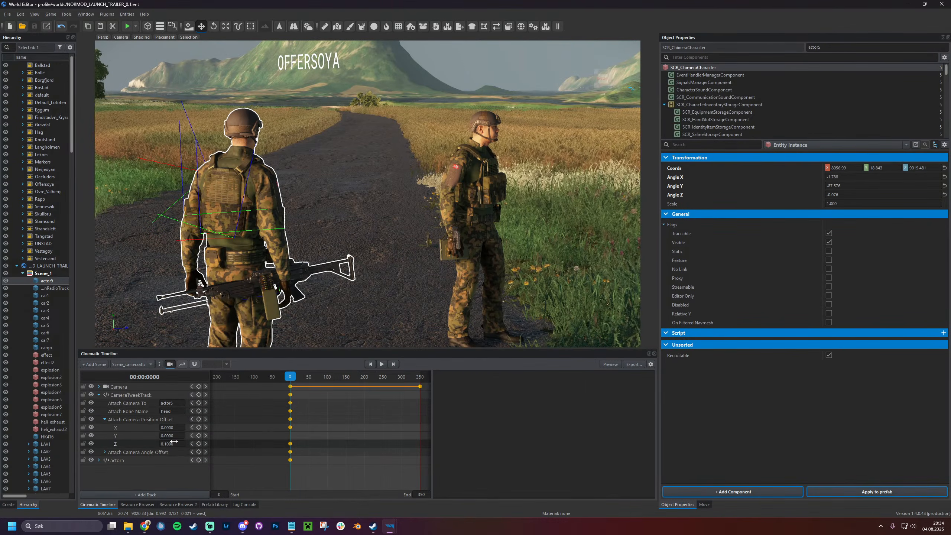
Set the Attach Camera Position Offset Z to 1 and preview the camera following the soldier
{"action": "double_click", "coordinate": [174, 444]}
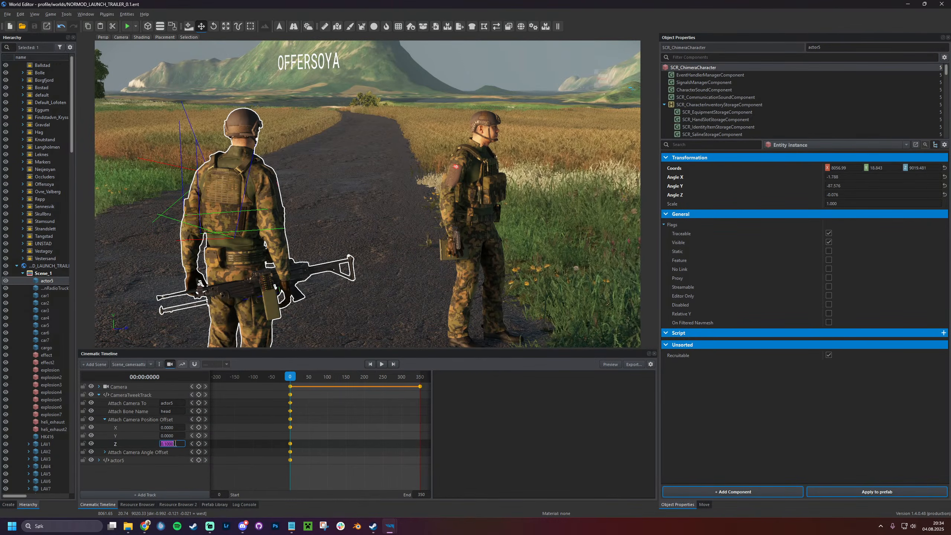
{"action": "type", "text": "1"}
{"action": "key", "text": "Return"}
{"action": "left_click", "coordinate": [617, 364]}
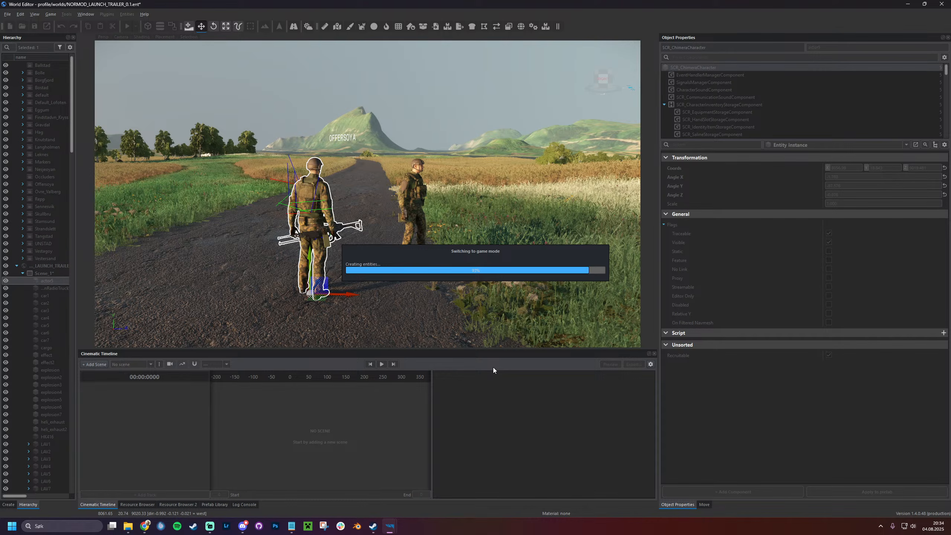
{"action": "key", "text": "w"}
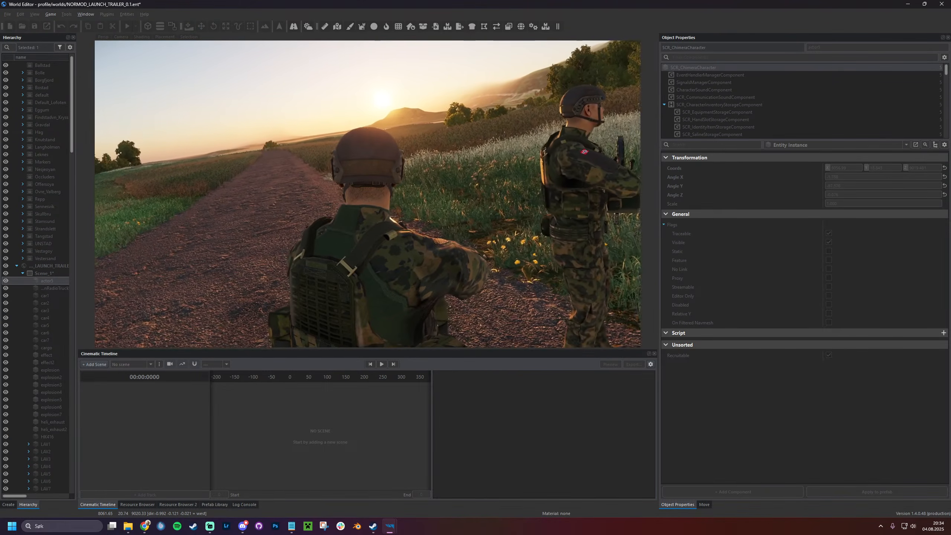
{"action": "key", "text": "w"}
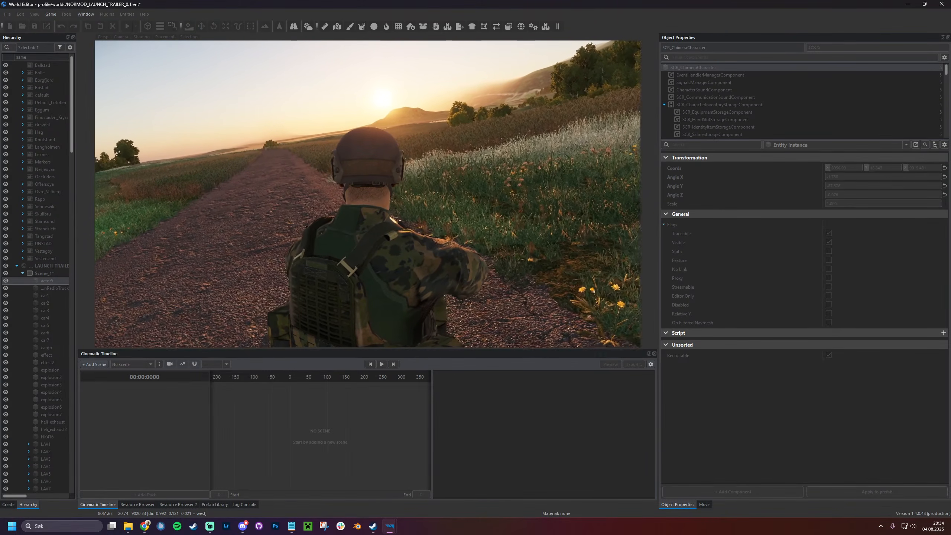
{"action": "key", "text": "w"}
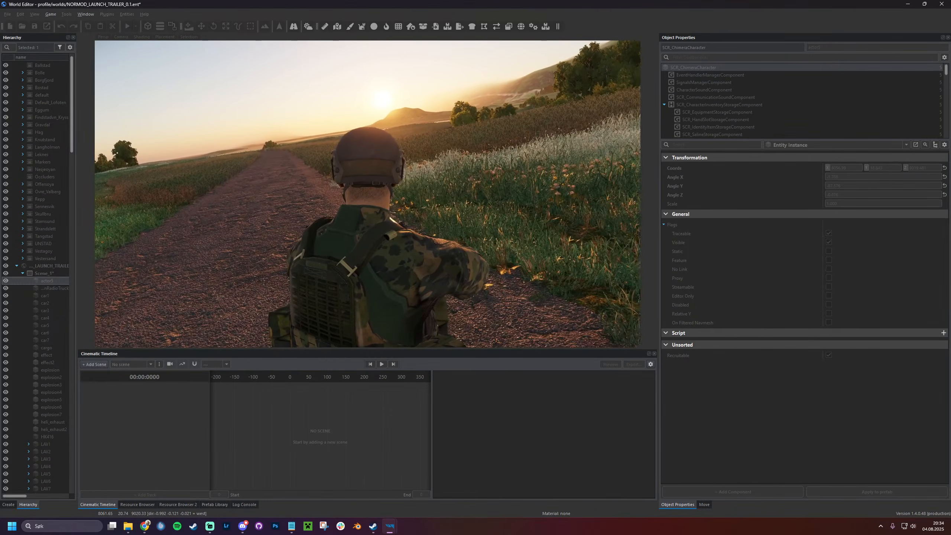
{"action": "key", "text": "Escape"}
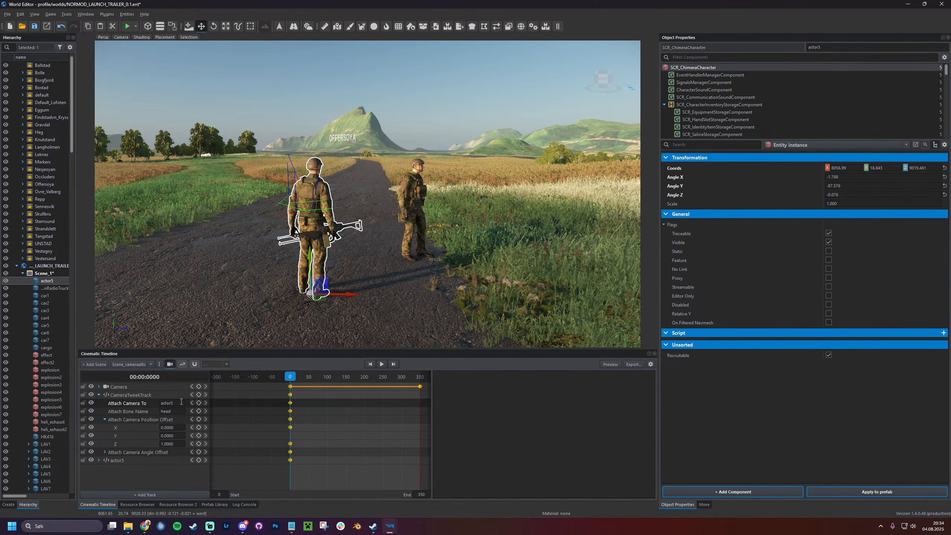
Search the resource browser for m16a2 and filter the results to Prefabs
{"action": "left_click", "coordinate": [148, 504]}
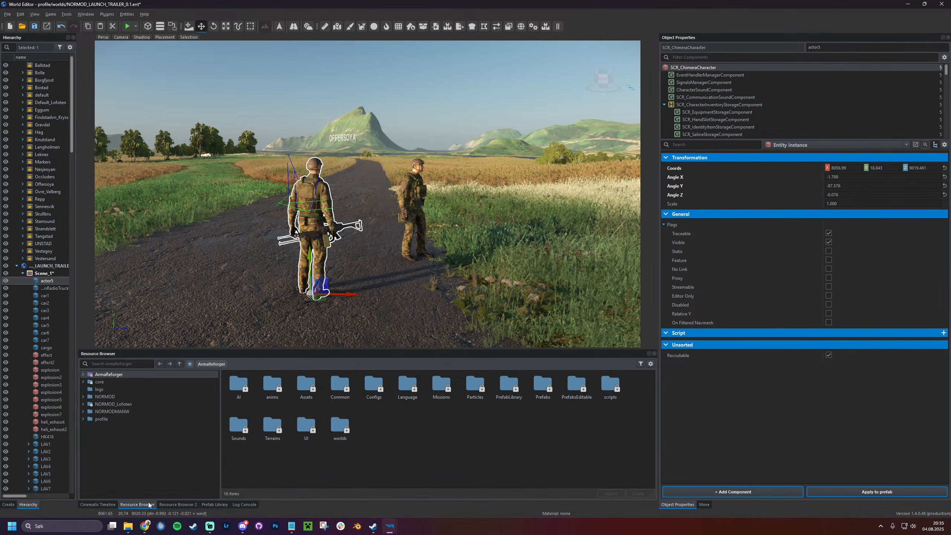
{"action": "left_click", "coordinate": [108, 363]}
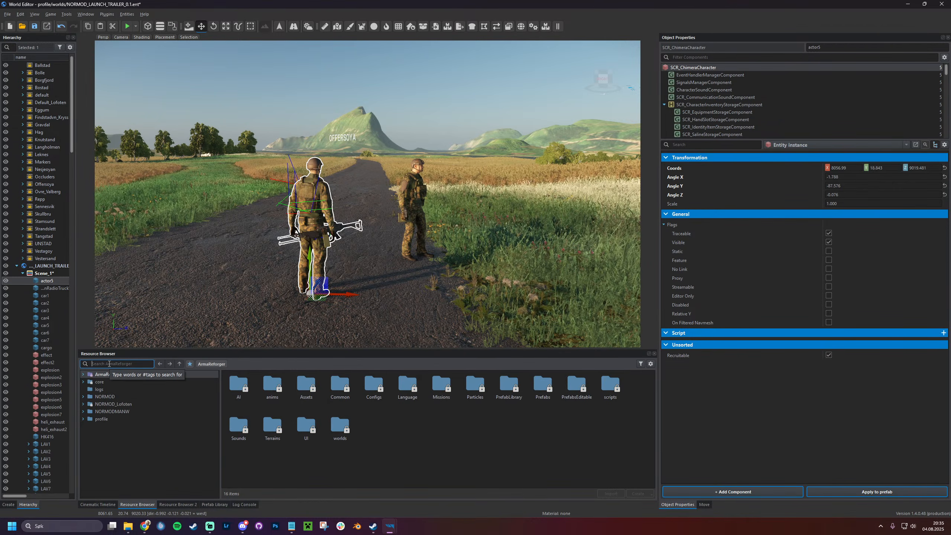
{"action": "type", "text": "m16"}
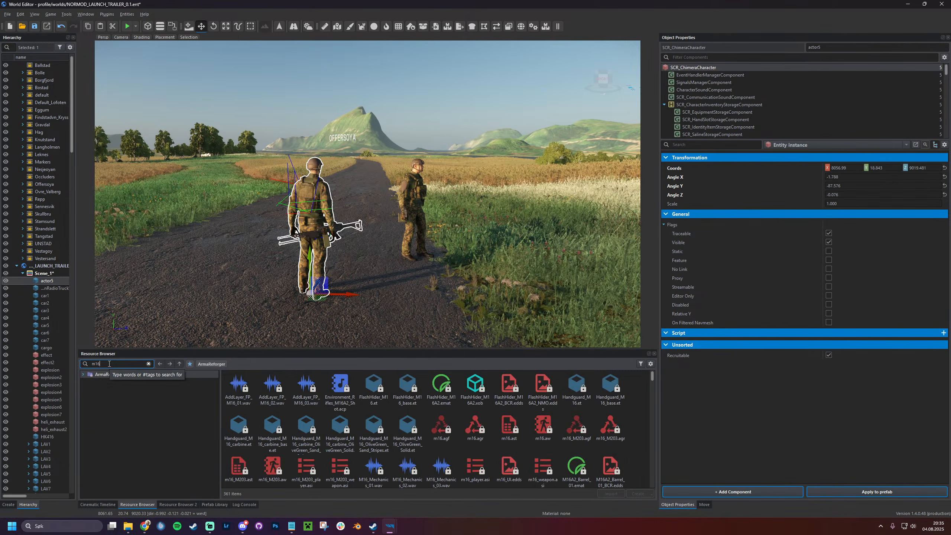
{"action": "type", "text": "1"}
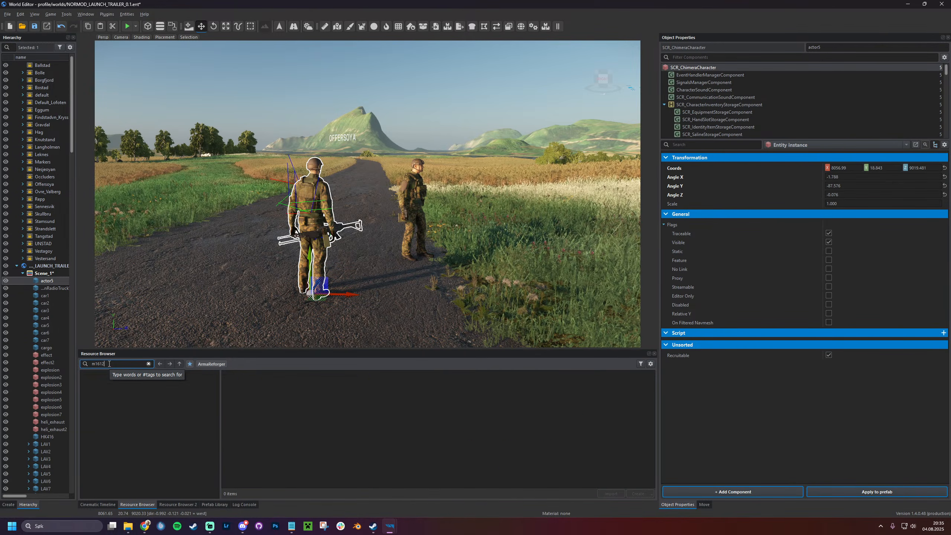
{"action": "key", "text": "BackSpace"}
{"action": "type", "text": "a2"}
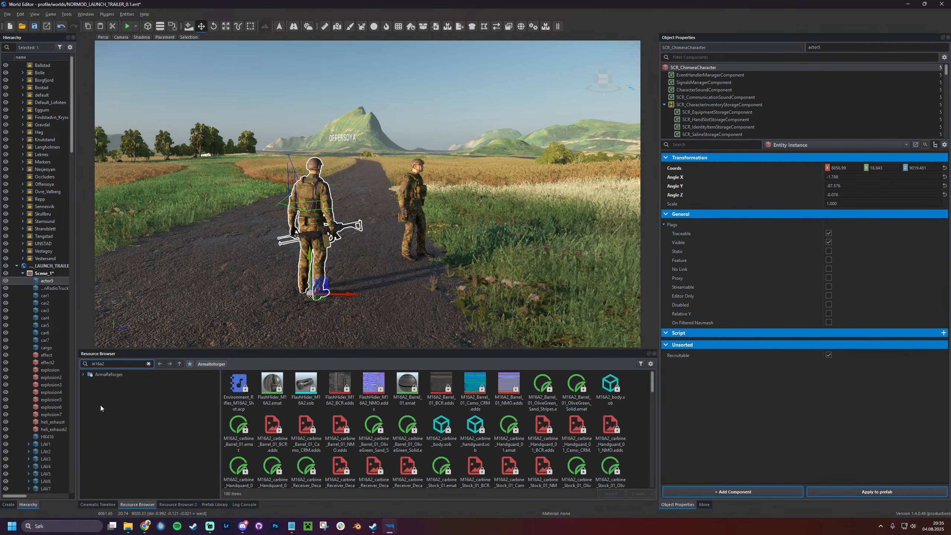
{"action": "scroll", "coordinate": [330, 428], "scroll_direction": "down", "scroll_amount": 5}
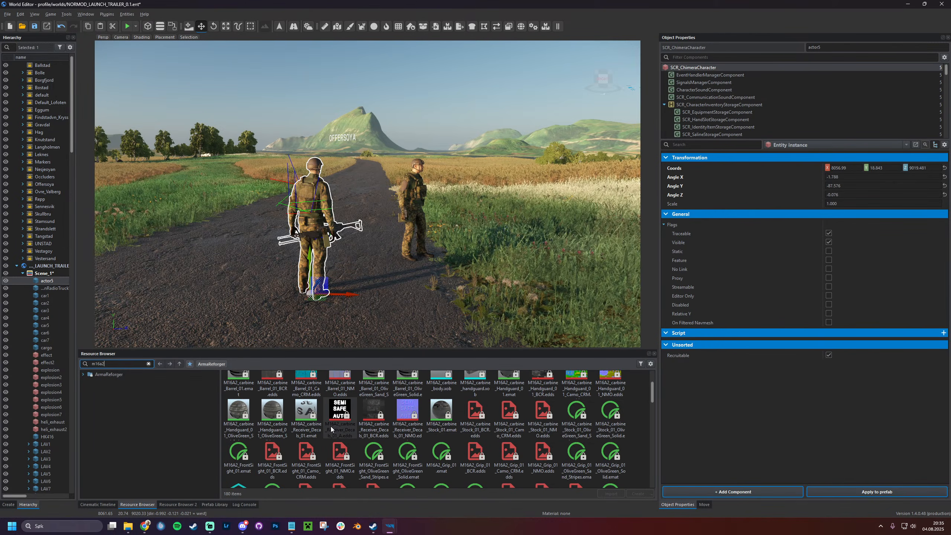
{"action": "scroll", "coordinate": [374, 426], "scroll_direction": "down", "scroll_amount": 2}
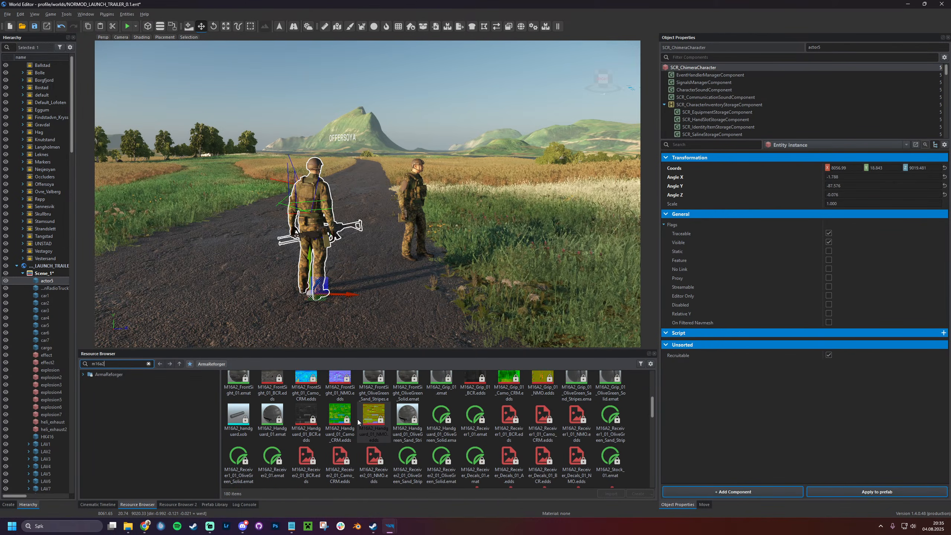
{"action": "left_click", "coordinate": [641, 364]}
{"action": "left_click", "coordinate": [650, 288]}
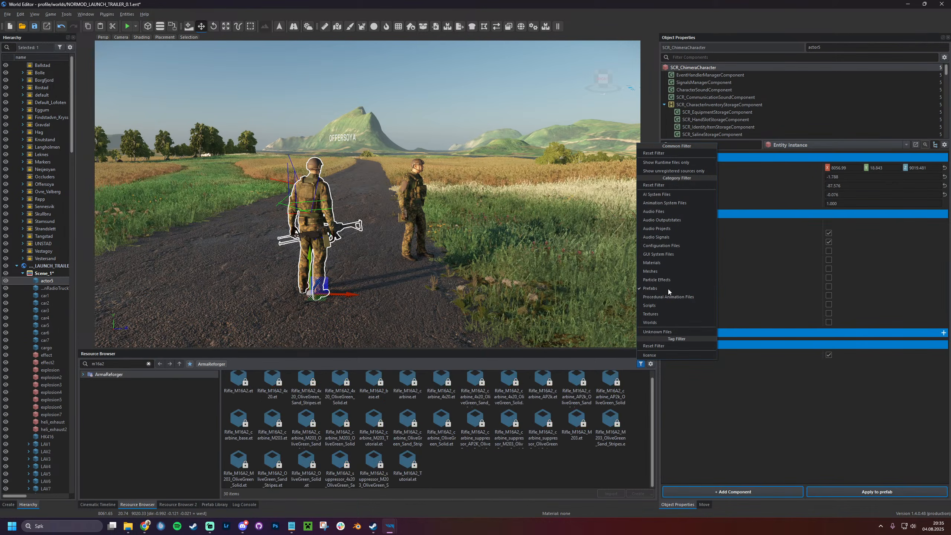
Place Rifle_M16A2.et in the world near the soldiers and rotate it about -90° around Y to align with the road
{"action": "left_click_drag", "start_coordinate": [254, 398], "coordinate": [217, 110]}
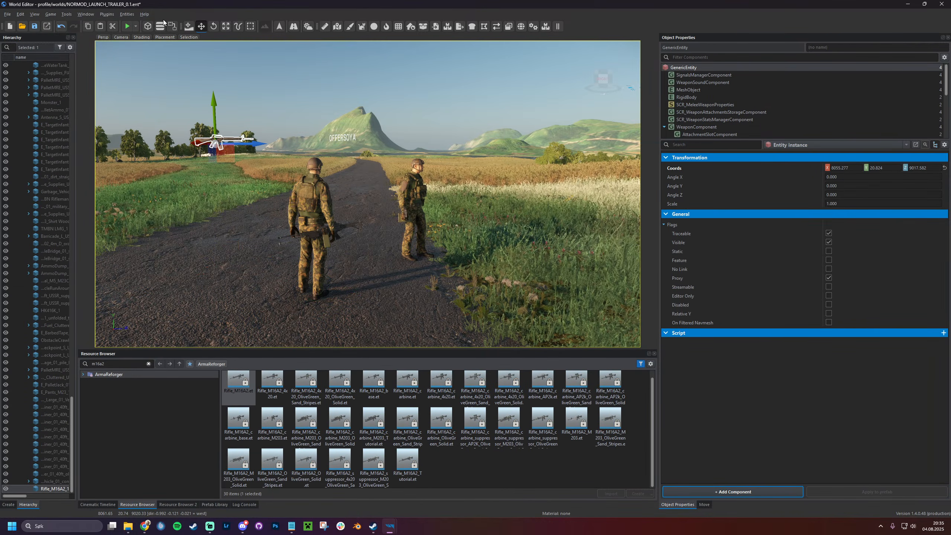
{"action": "left_click", "coordinate": [213, 28]}
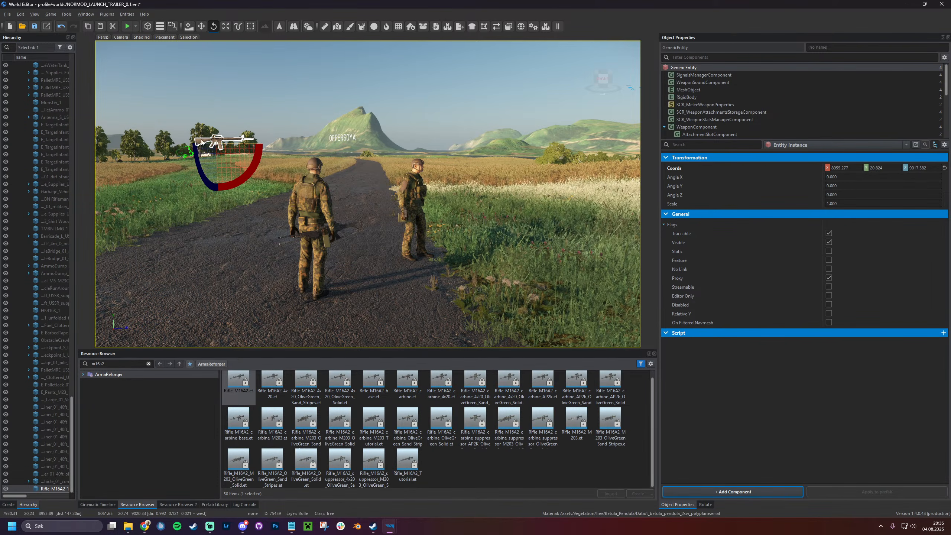
{"action": "key", "text": "a"}
{"action": "right_click_drag", "start_coordinate": [245, 140], "coordinate": [258, 188]}
{"action": "key", "text": "w"}
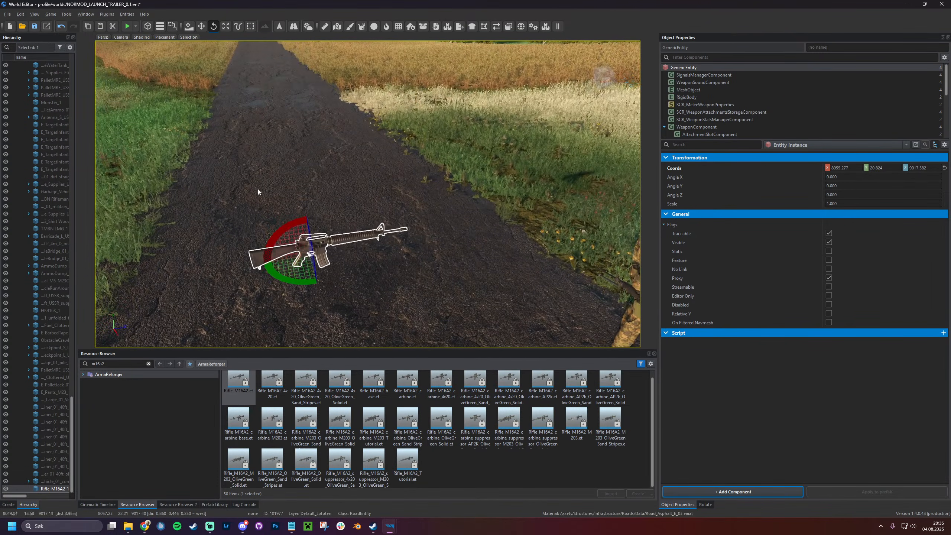
{"action": "left_click_drag", "start_coordinate": [290, 278], "coordinate": [360, 240]}
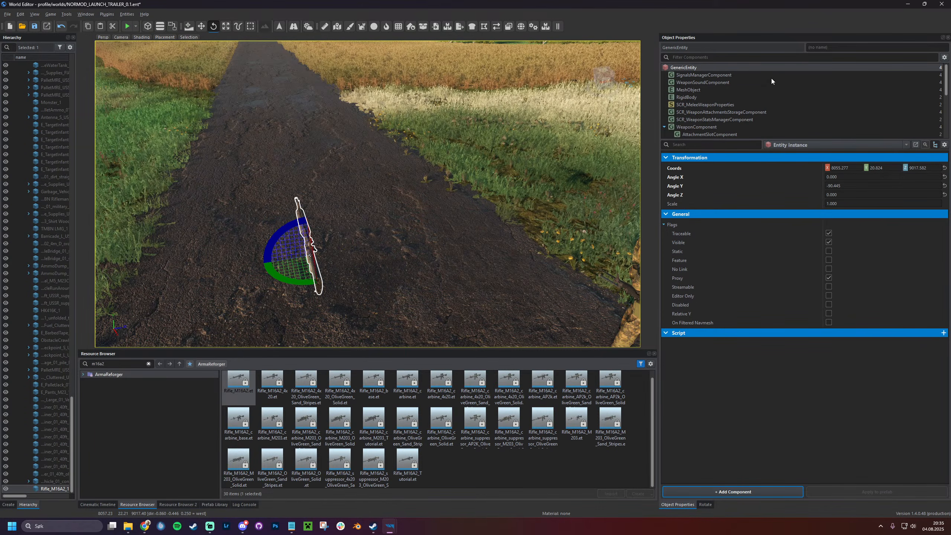
Name the placed rifle entity M16
{"action": "left_click", "coordinate": [832, 45]}
{"action": "type", "text": "M1"}
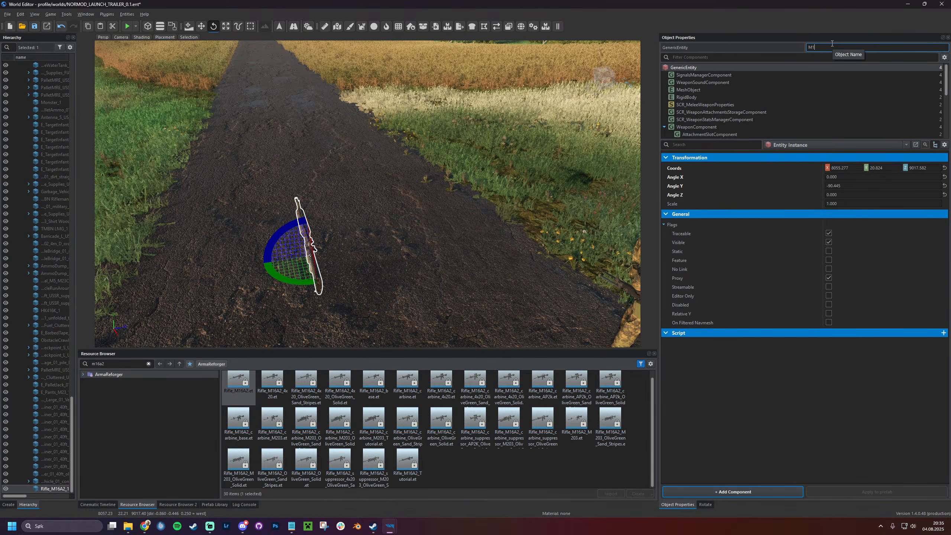
{"action": "type", "text": "6"}
{"action": "key", "text": "Return"}
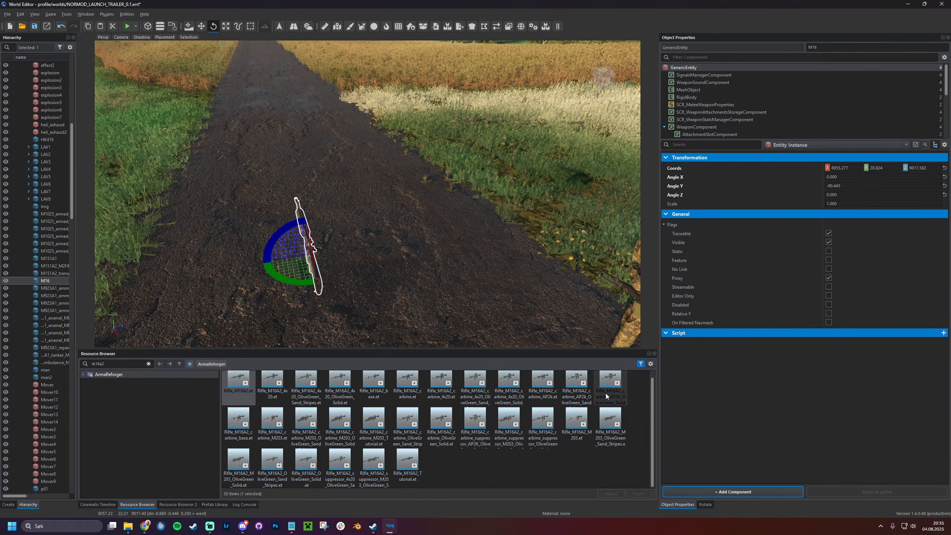
Open the rifle's M16A2_body.xob mesh in Enfusion Workbench and examine its bones, including slot_optic and w_bolt
{"action": "left_click", "coordinate": [701, 89]}
{"action": "double_click", "coordinate": [894, 174]}
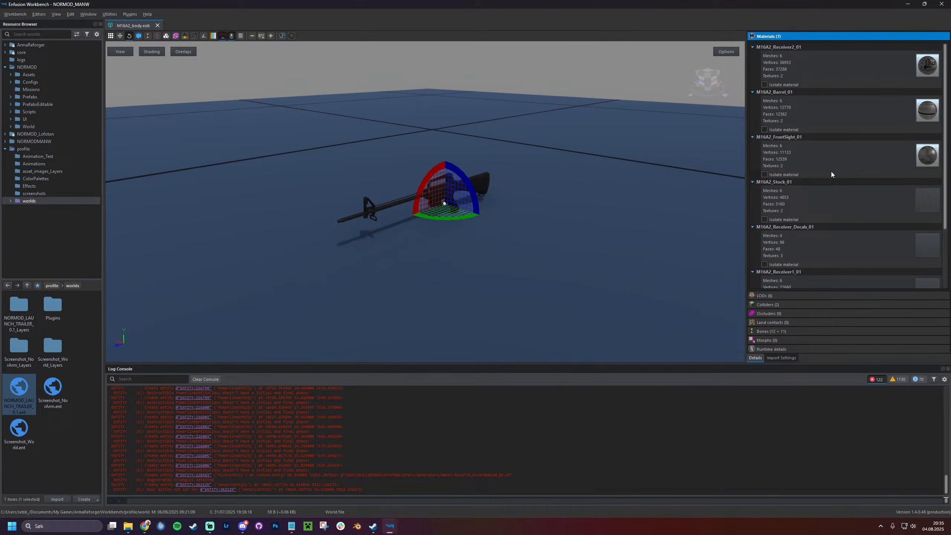
{"action": "left_click", "coordinate": [814, 329]}
{"action": "scroll", "coordinate": [517, 195], "scroll_direction": "up", "scroll_amount": 5}
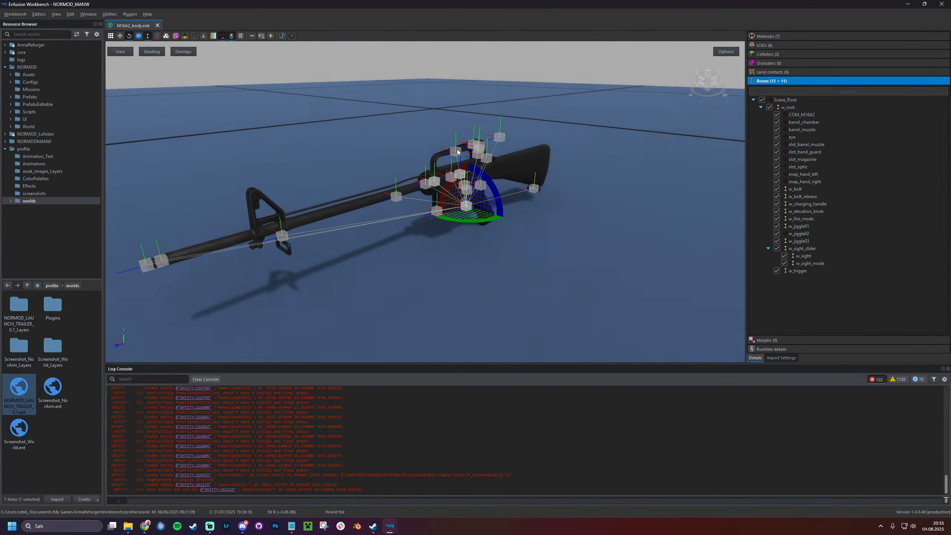
{"action": "left_click", "coordinate": [457, 151]}
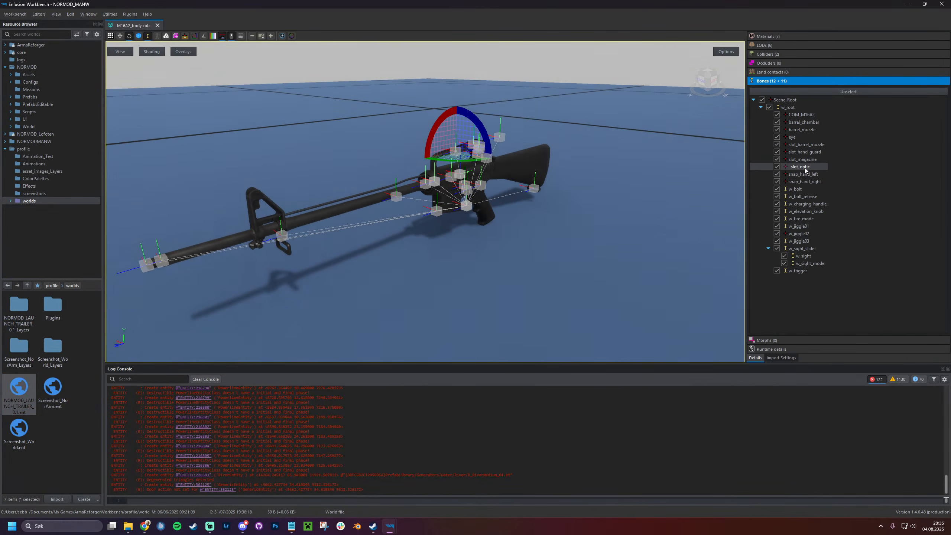
{"action": "left_click", "coordinate": [800, 189]}
{"action": "mouse_move", "coordinate": [802, 198]}
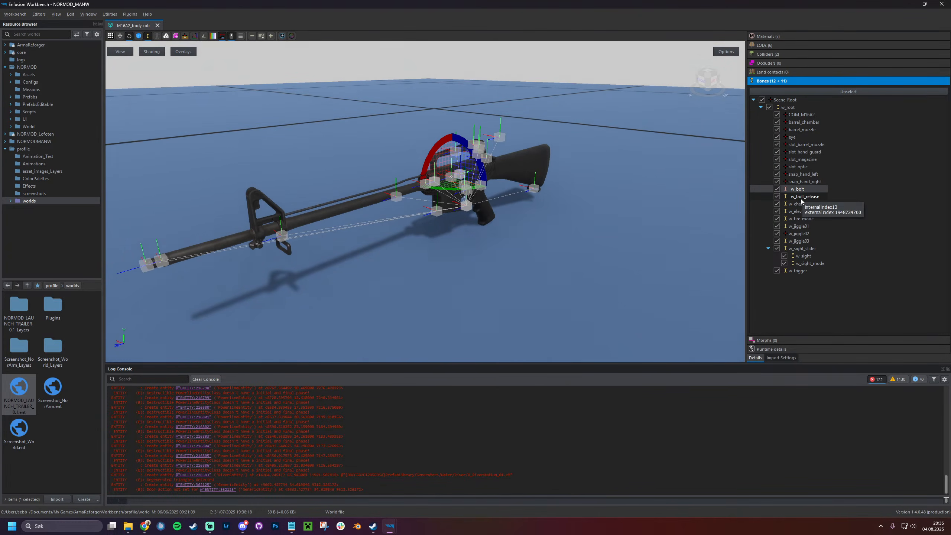
Switch back to World Editor, disable the Attach Type in actor5's CharacterWeaponSlotComponent holding MG_M249.et, and save the world
{"action": "key", "text": "alt+Tab"}
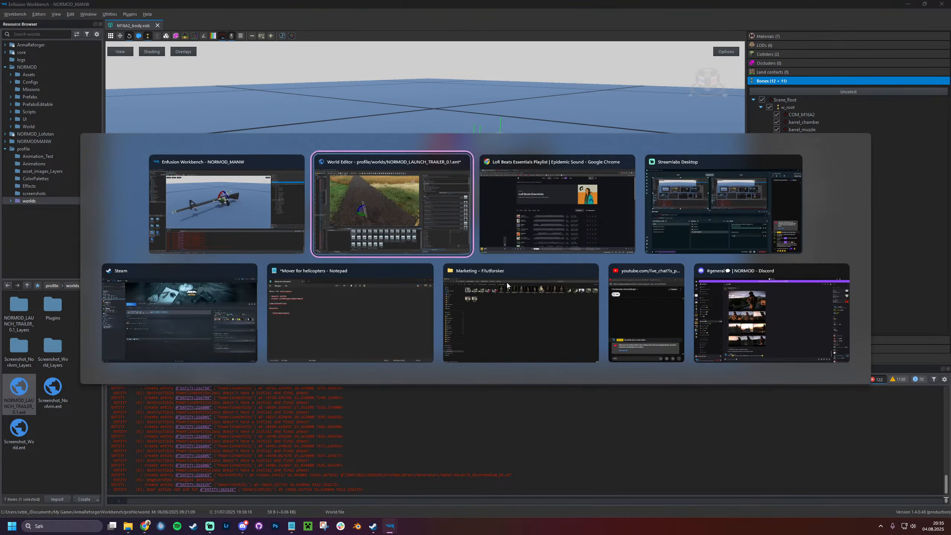
{"action": "key", "text": "s"}
{"action": "right_click_drag", "start_coordinate": [399, 259], "coordinate": [380, 263]}
{"action": "left_click", "coordinate": [359, 266]}
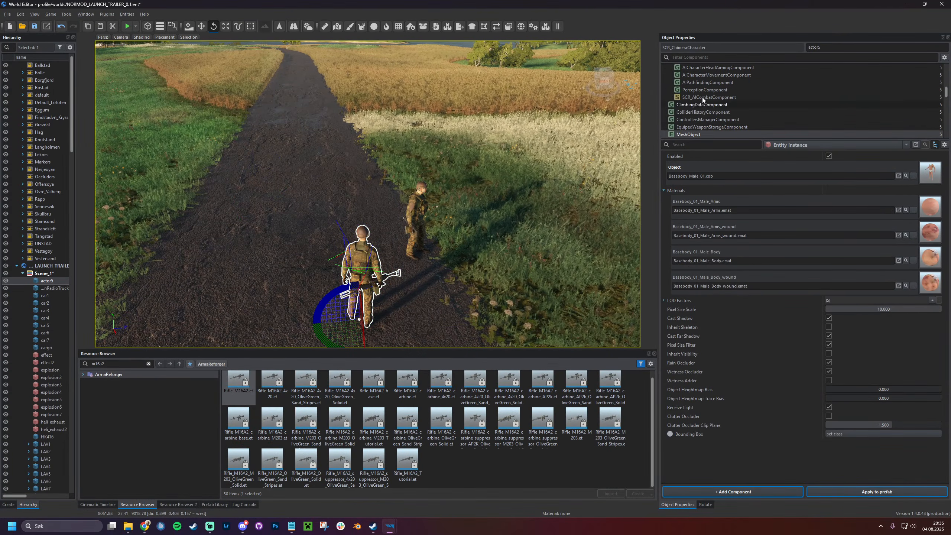
{"action": "left_click", "coordinate": [712, 57]}
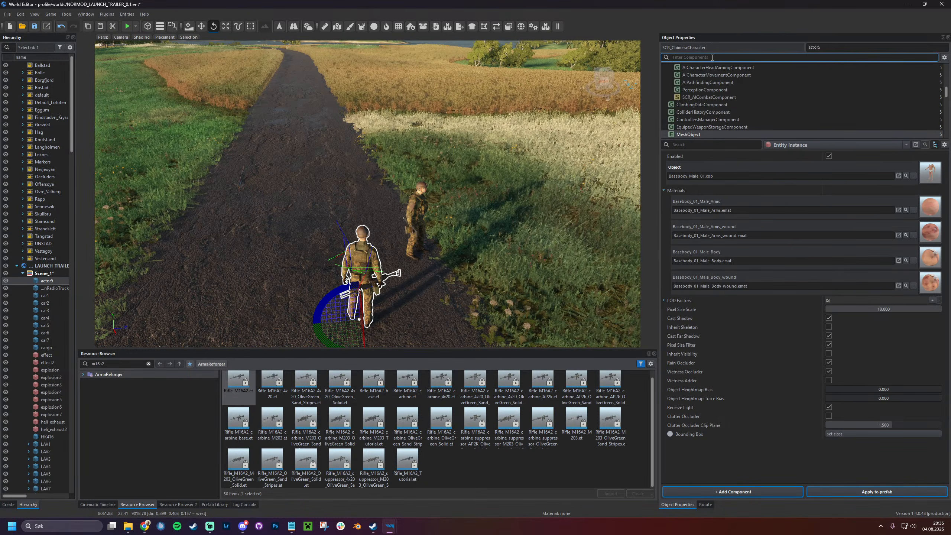
{"action": "type", "text": "weapon"}
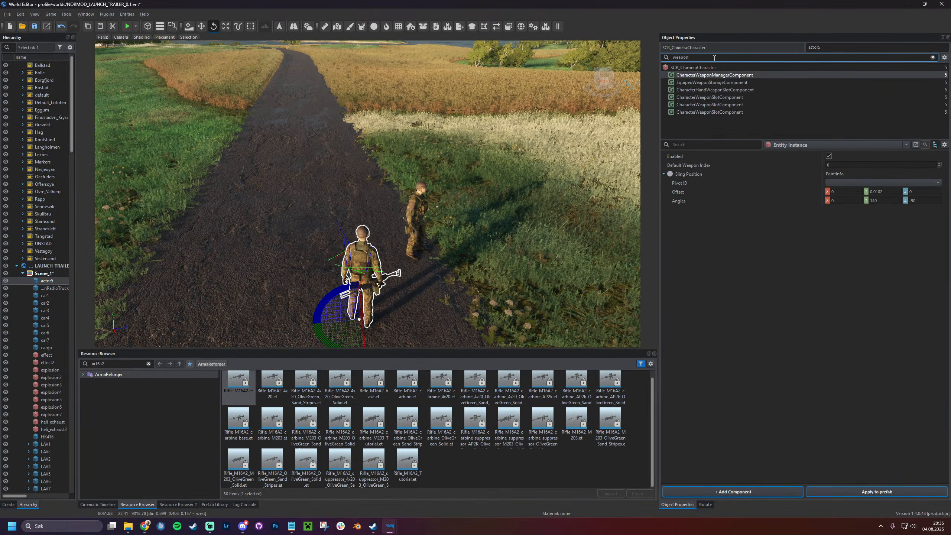
{"action": "left_click", "coordinate": [720, 98]}
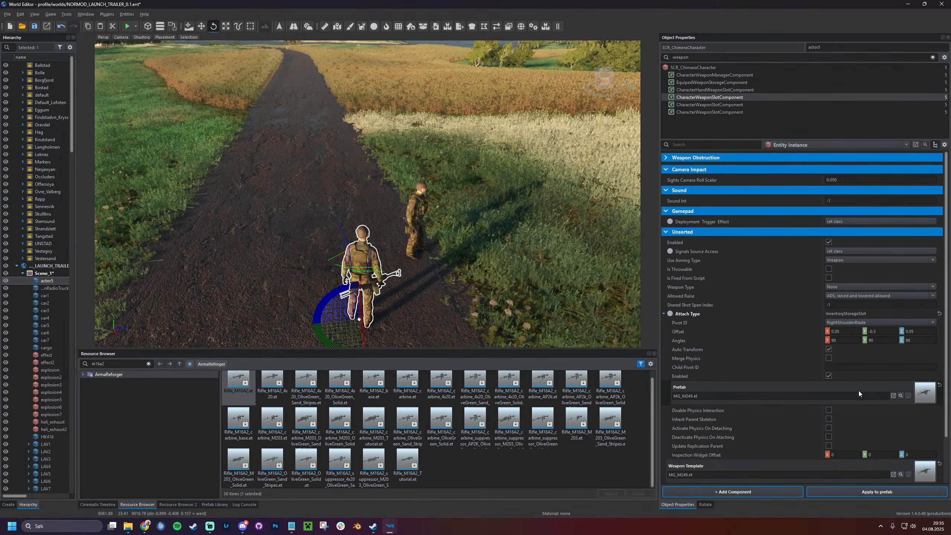
{"action": "scroll", "coordinate": [832, 378], "scroll_direction": "down", "scroll_amount": 2}
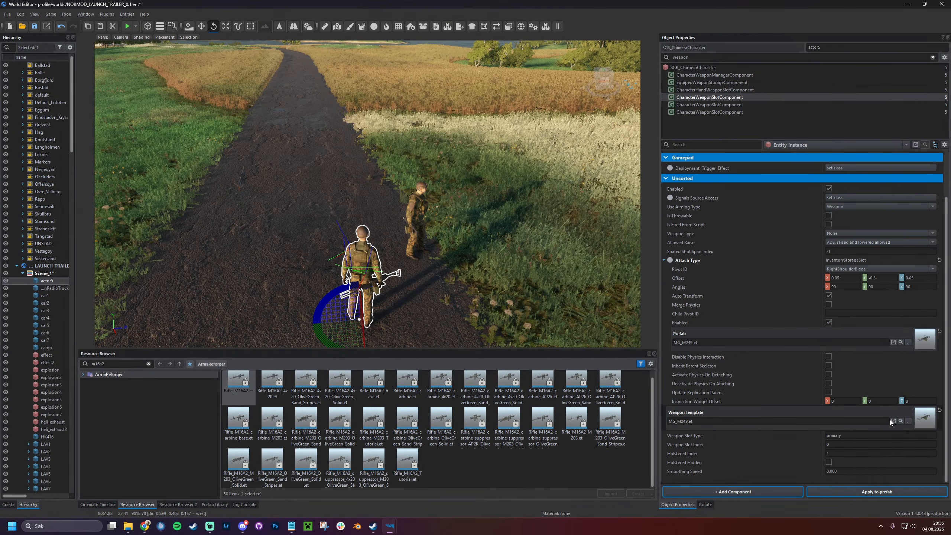
{"action": "left_click", "coordinate": [828, 322]}
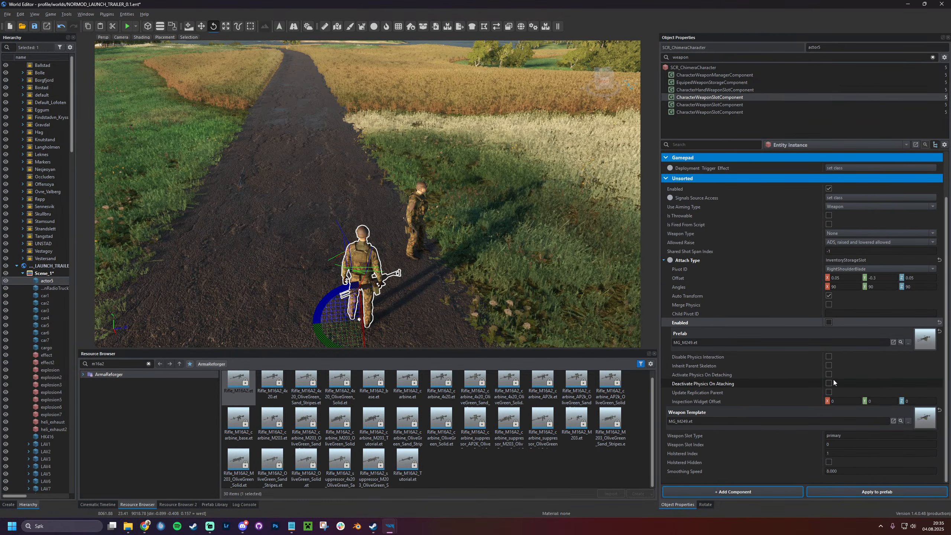
{"action": "key", "text": "ctrl+s"}
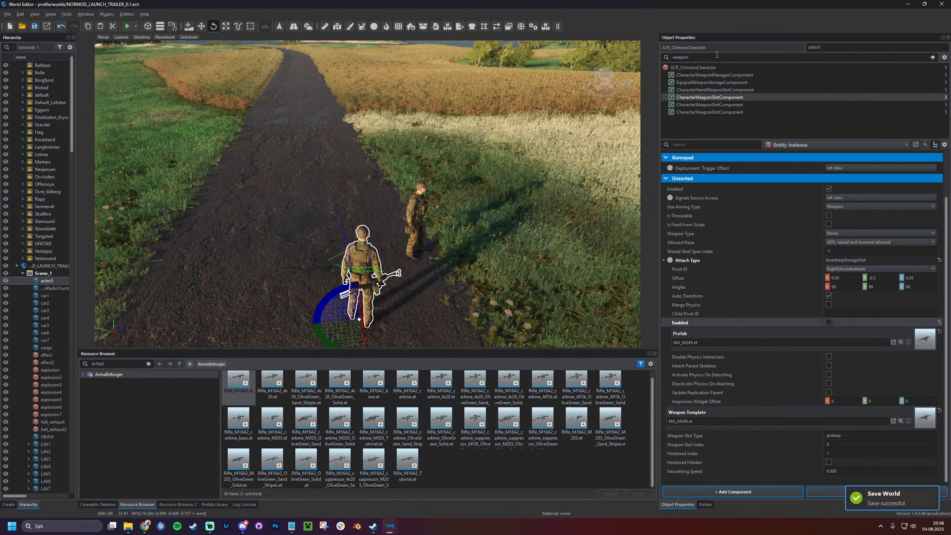
Search actor5's components for slot components, then clear the component filter
{"action": "left_click", "coordinate": [708, 57]}
{"action": "type", "text": "slot"}
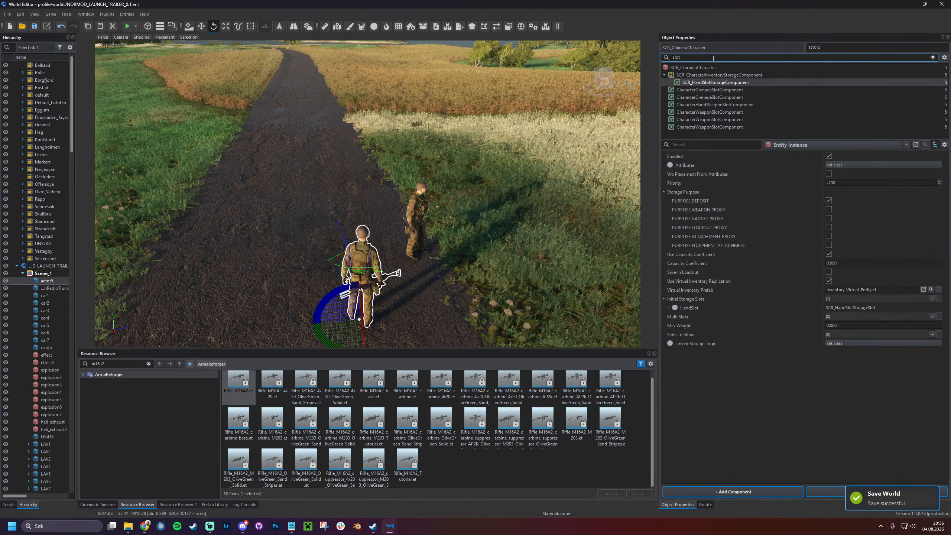
{"action": "type", "text": "ma"}
{"action": "key", "text": "BackSpace"}
{"action": "key", "text": "BackSpace"}
{"action": "key", "text": "BackSpace"}
{"action": "key", "text": "BackSpace"}
{"action": "key", "text": "BackSpace"}
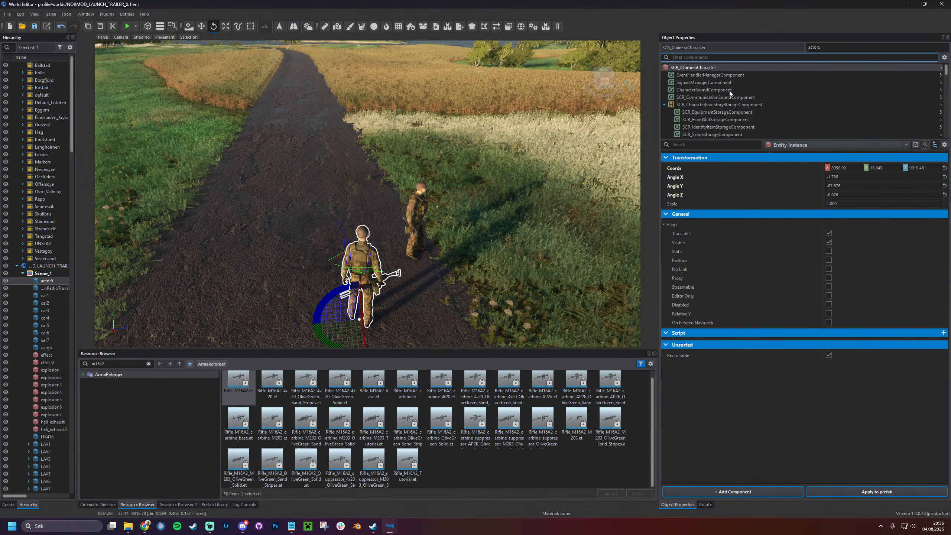
Add a SlotManagerComponent to the actor5 soldier
{"action": "left_click", "coordinate": [718, 83]}
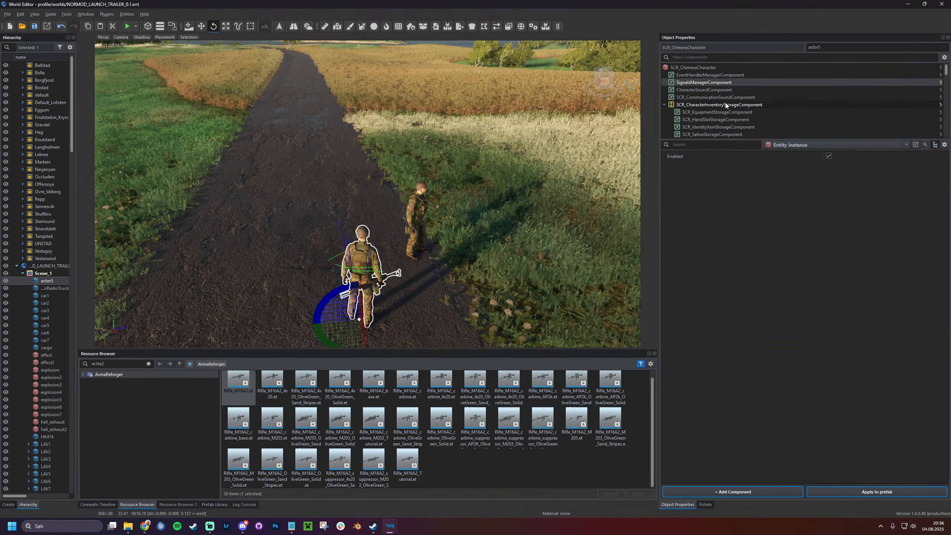
{"action": "left_click", "coordinate": [721, 487]}
{"action": "type", "text": "slot"}
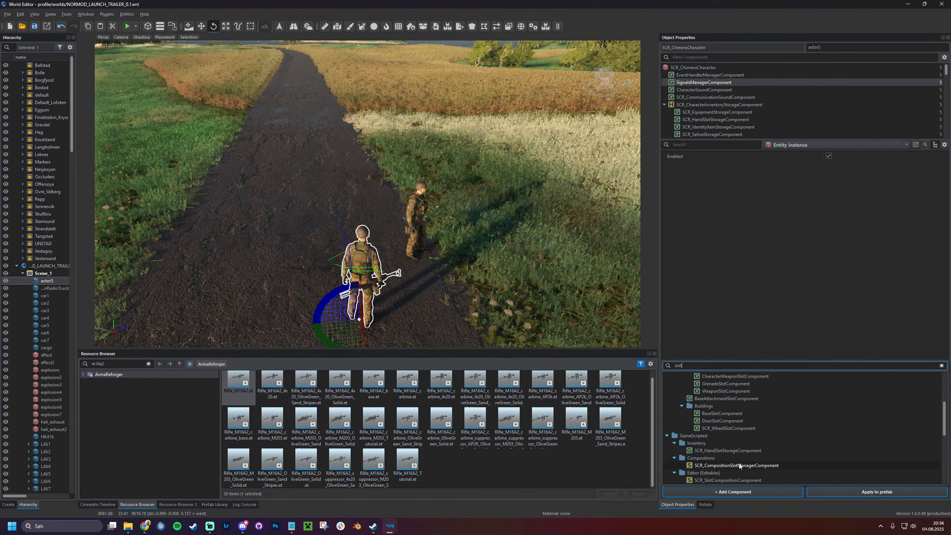
{"action": "double_click", "coordinate": [732, 398]}
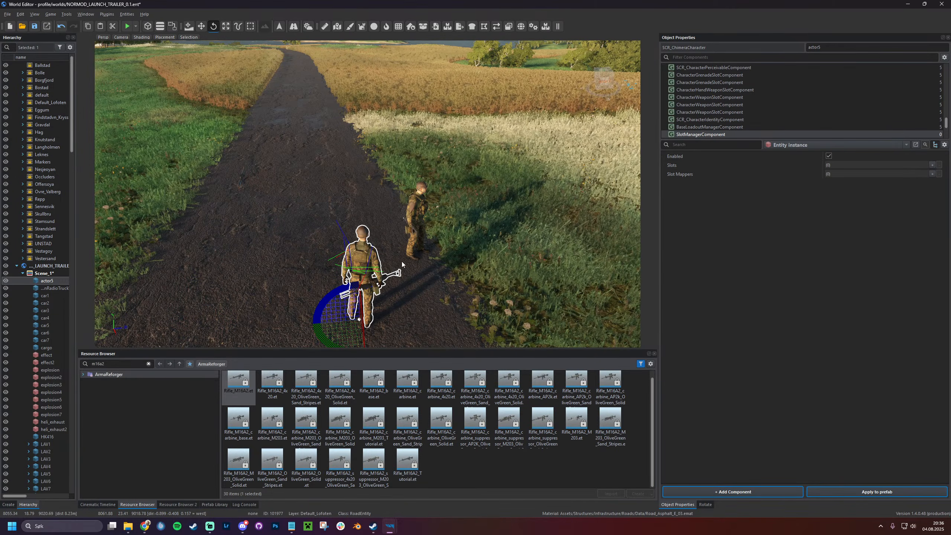
Add an EntitySlotInfo named weapon to the SlotManagerComponent's slots and expand its settings
{"action": "left_click", "coordinate": [931, 165]}
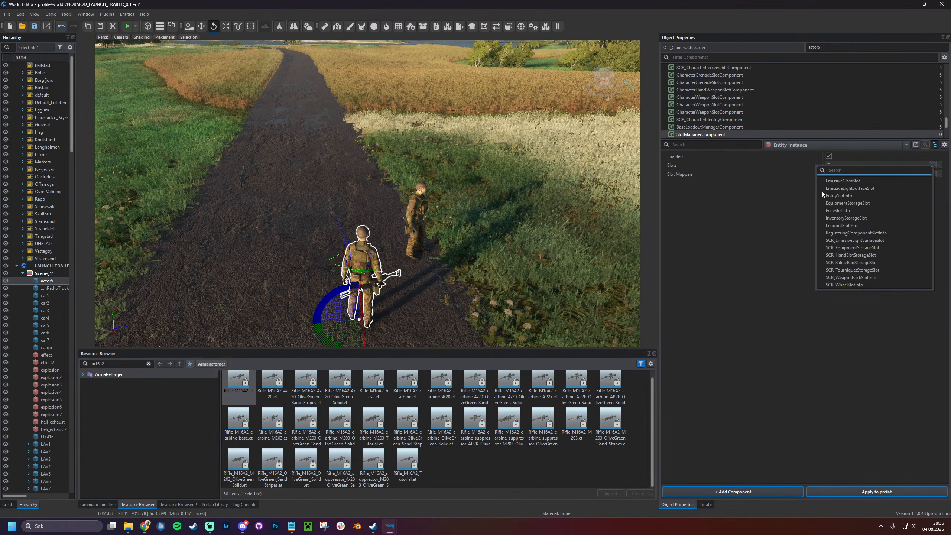
{"action": "left_click", "coordinate": [852, 194]}
{"action": "type", "text": "weapo"}
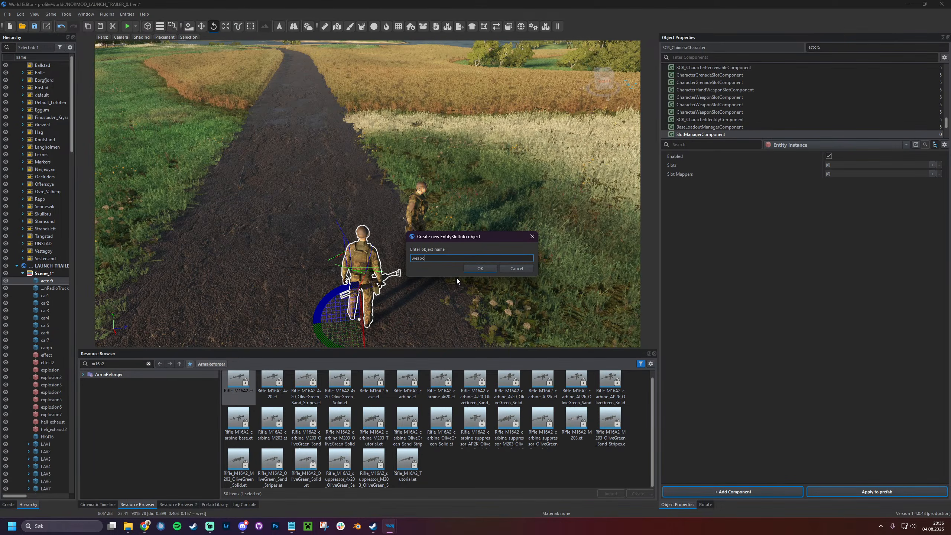
{"action": "type", "text": "n"}
{"action": "key", "text": "Return"}
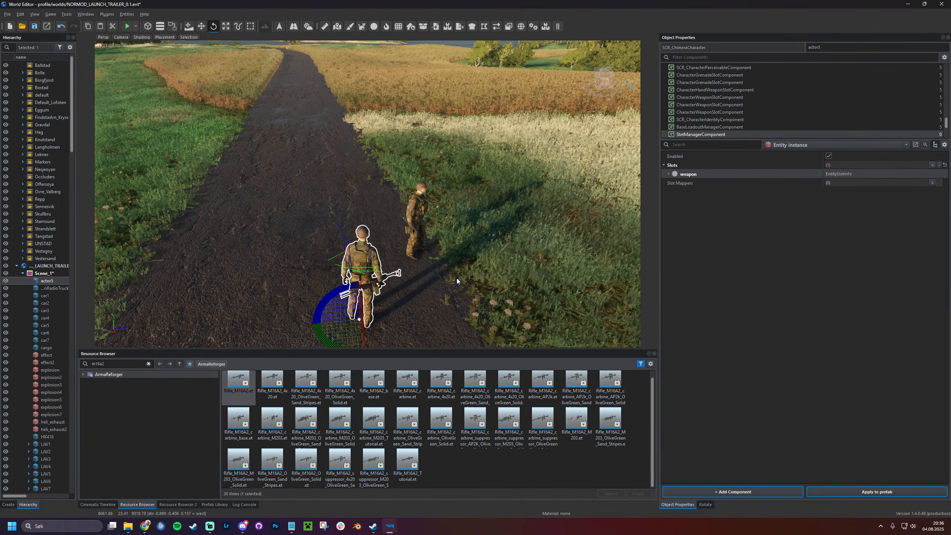
{"action": "left_click", "coordinate": [734, 173]}
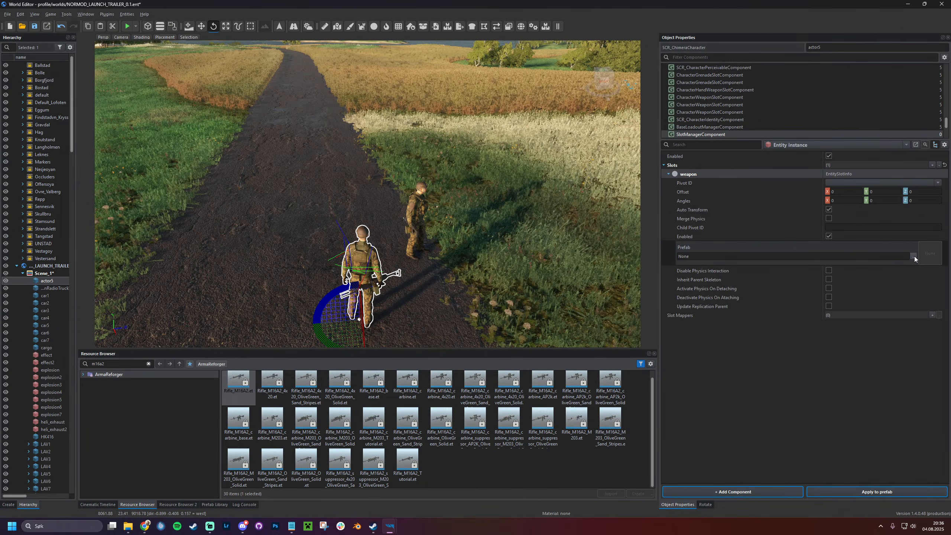
Set the Pivot ID of the weapon slot in actor5's SlotManagerComponent to RightHandProp
{"action": "left_click", "coordinate": [858, 182]}
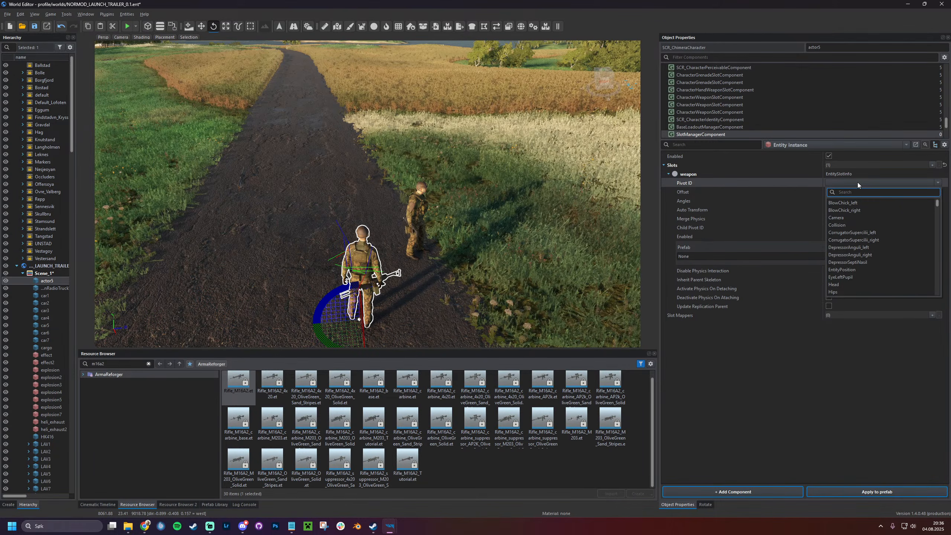
{"action": "type", "text": "righ"}
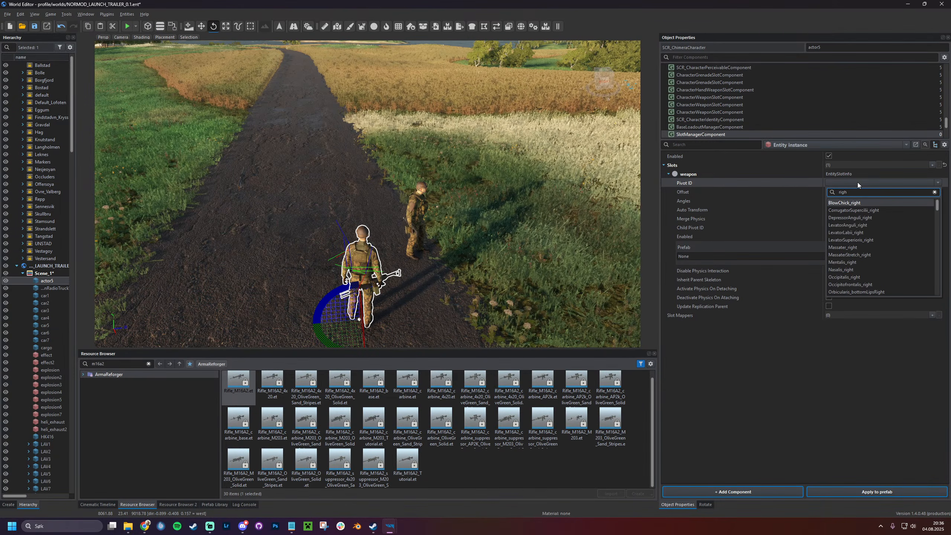
{"action": "type", "text": "thandr"}
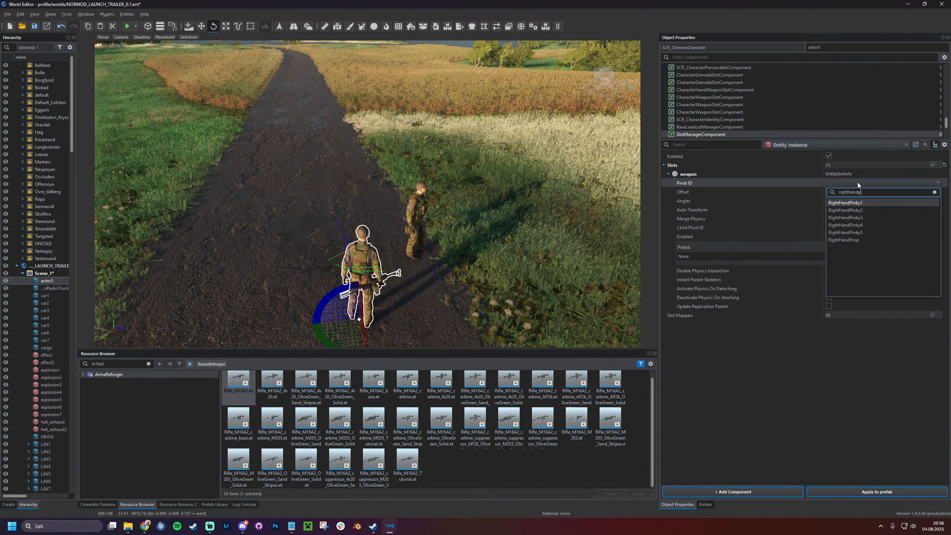
{"action": "key", "text": "BackSpace"}
{"action": "type", "text": "prop"}
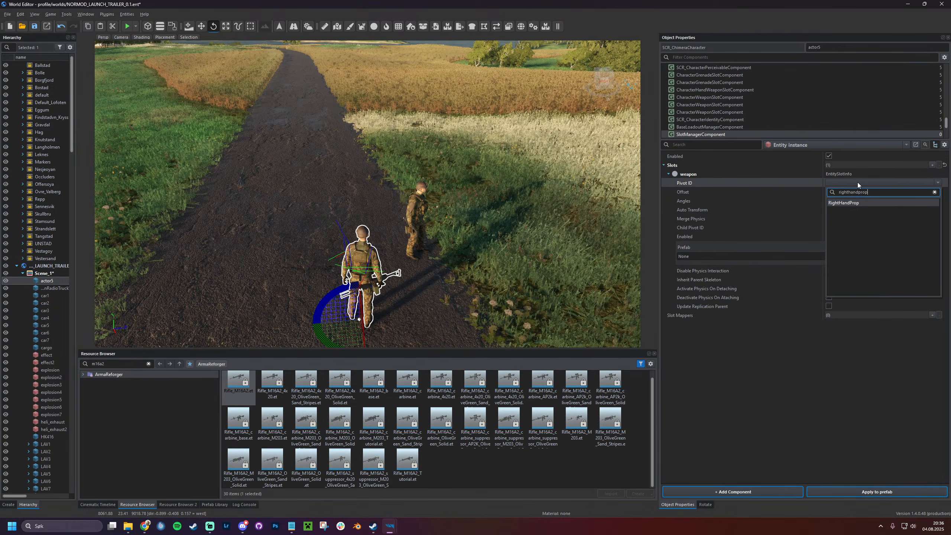
{"action": "key", "text": "Return"}
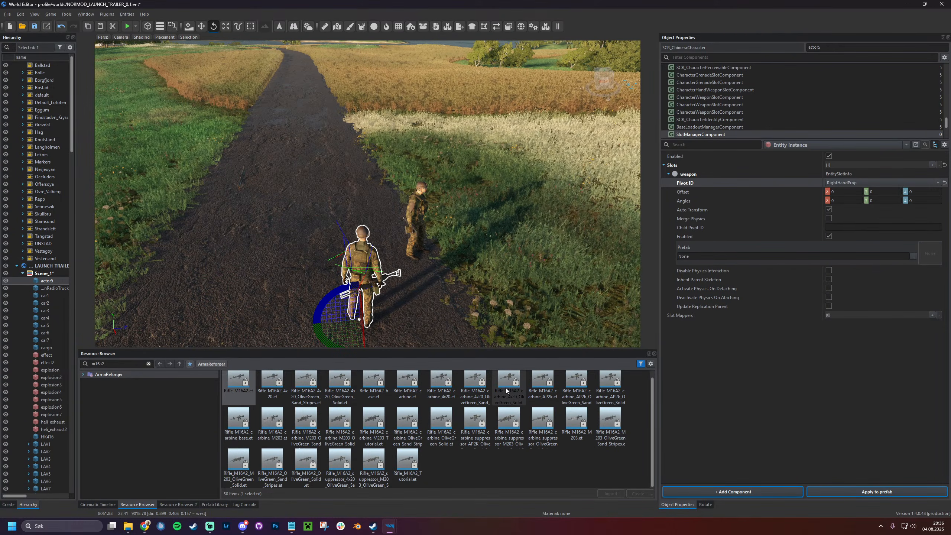
Try resetting the Weapon Template and prefab in actor5's CharacterWeaponSlotComponent holding MG_M249.et, and undo the resets
{"action": "left_click", "coordinate": [697, 56]}
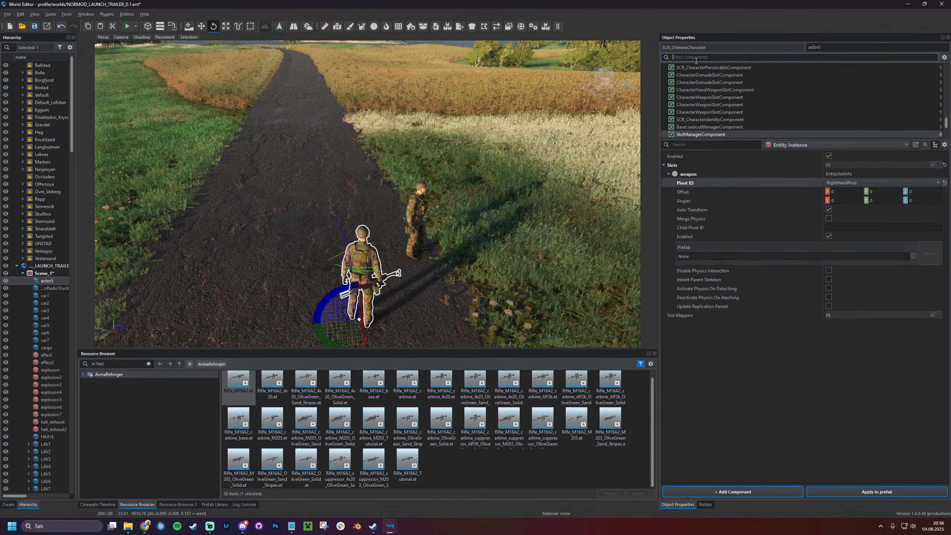
{"action": "type", "text": "weapon"}
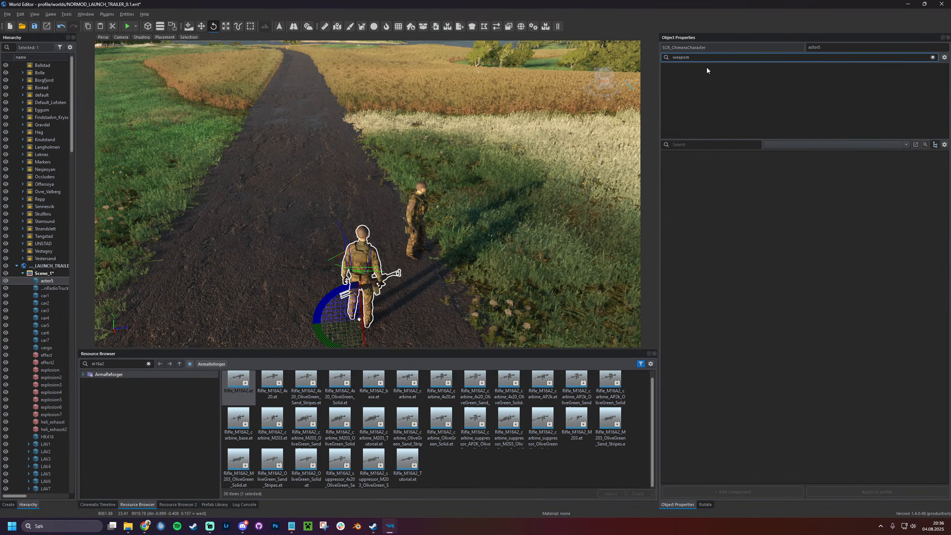
{"action": "key", "text": "BackSpace"}
{"action": "type", "text": "n"}
{"action": "left_click", "coordinate": [713, 96]}
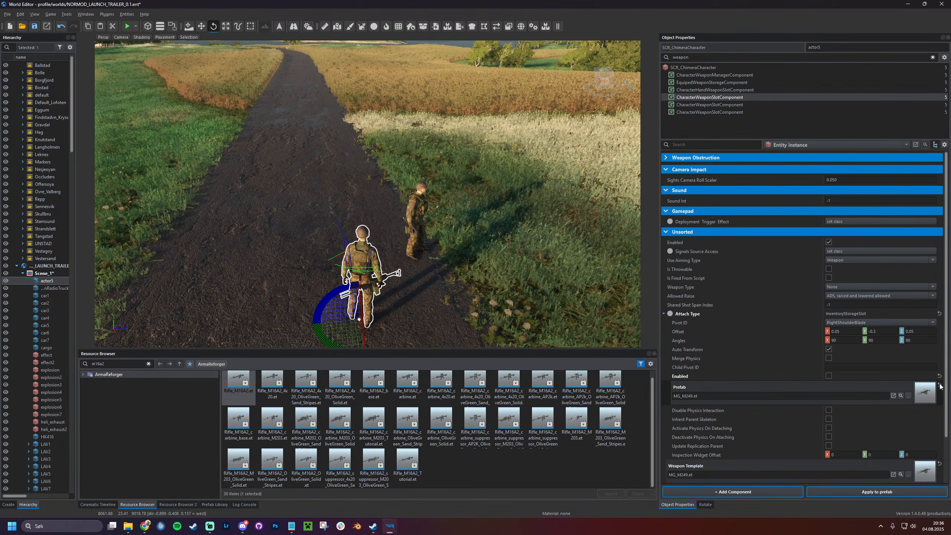
{"action": "scroll", "coordinate": [940, 386], "scroll_direction": "down", "scroll_amount": 2}
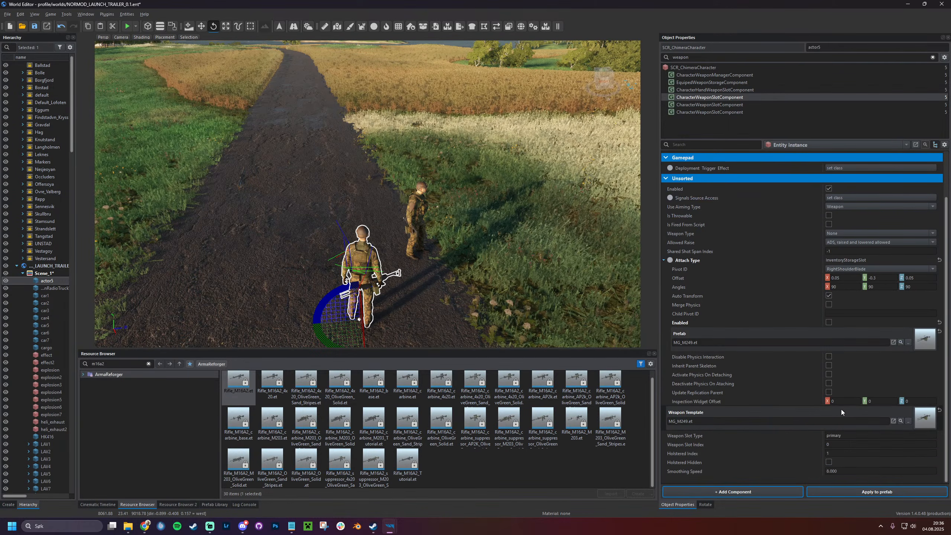
{"action": "left_click", "coordinate": [940, 410]}
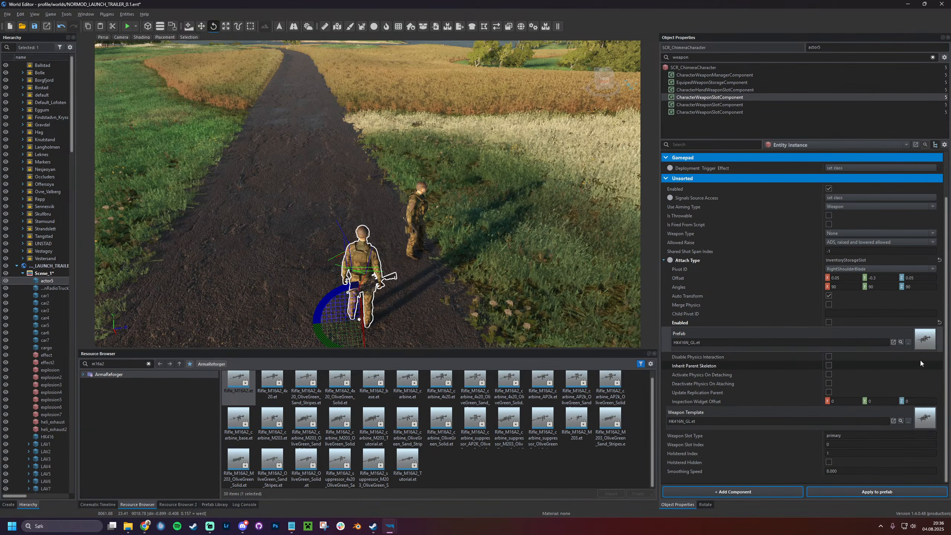
{"action": "left_click", "coordinate": [908, 421]}
{"action": "left_click", "coordinate": [644, 134]}
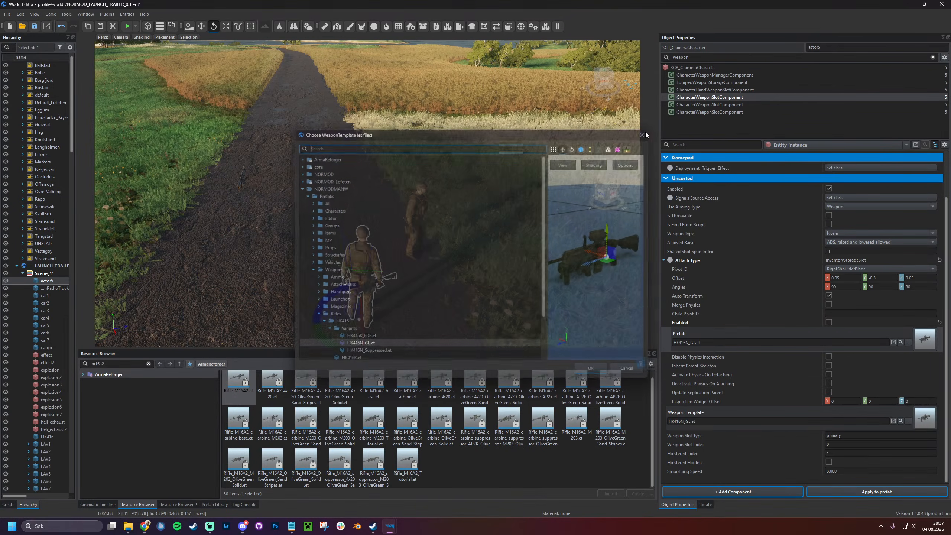
{"action": "key", "text": "ctrl+z"}
{"action": "key", "text": "ctrl+z"}
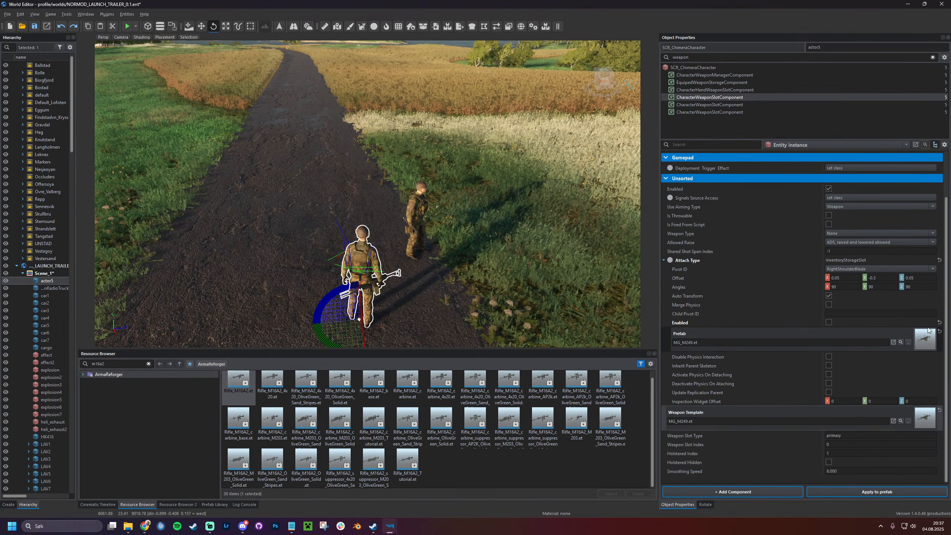
Bring up the Cinematic Timeline at frame 0 and select the M16 rifle floating beside the road in the scene
{"action": "right_click_drag", "start_coordinate": [524, 277], "coordinate": [476, 240]}
{"action": "right_click_drag", "start_coordinate": [467, 276], "coordinate": [494, 256]}
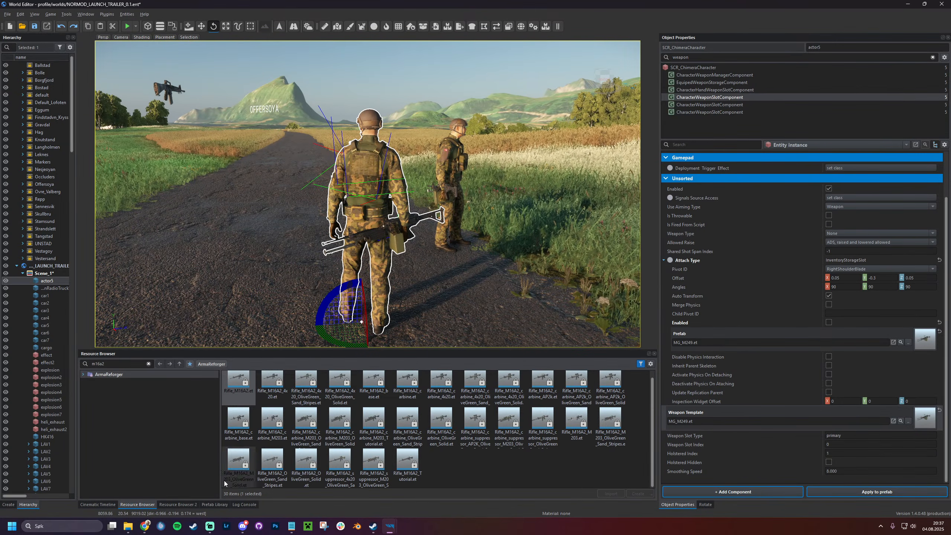
{"action": "left_click", "coordinate": [97, 504]}
{"action": "left_click", "coordinate": [293, 377]}
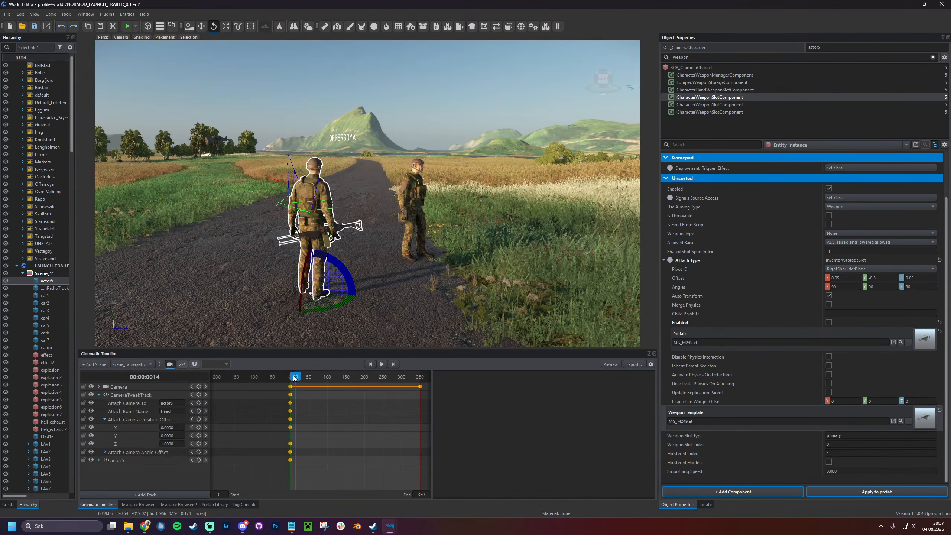
{"action": "key", "text": "w"}
{"action": "right_click_drag", "start_coordinate": [300, 292], "coordinate": [279, 180]}
{"action": "key", "text": "d"}
{"action": "key", "text": "a"}
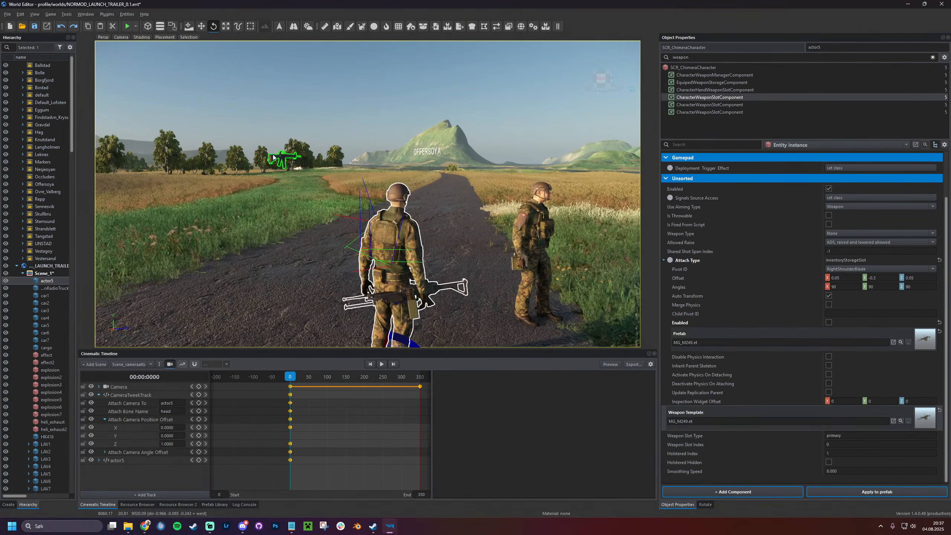
{"action": "left_click", "coordinate": [275, 162]}
Add an Attach To Slot track named Actor5_weapon to the cinematic scene
{"action": "left_click", "coordinate": [159, 494]}
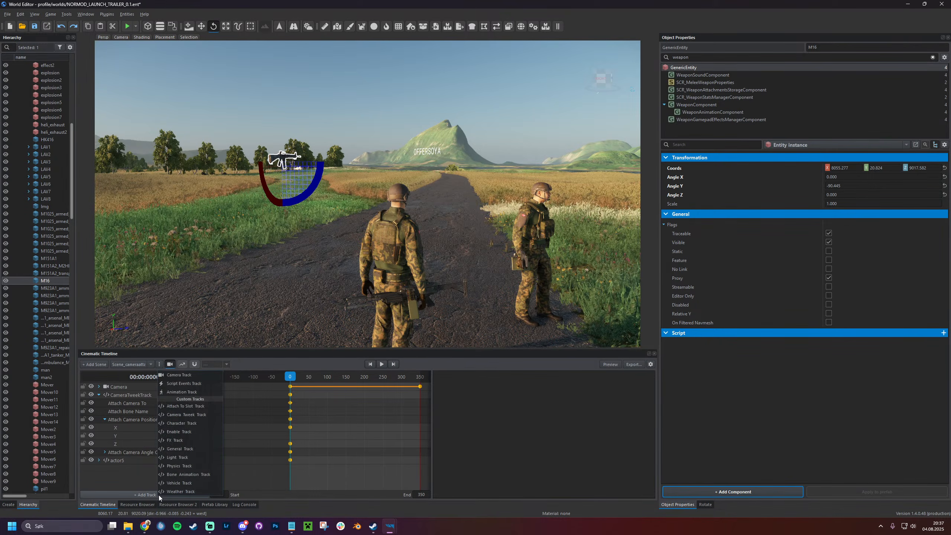
{"action": "left_click", "coordinate": [161, 405]}
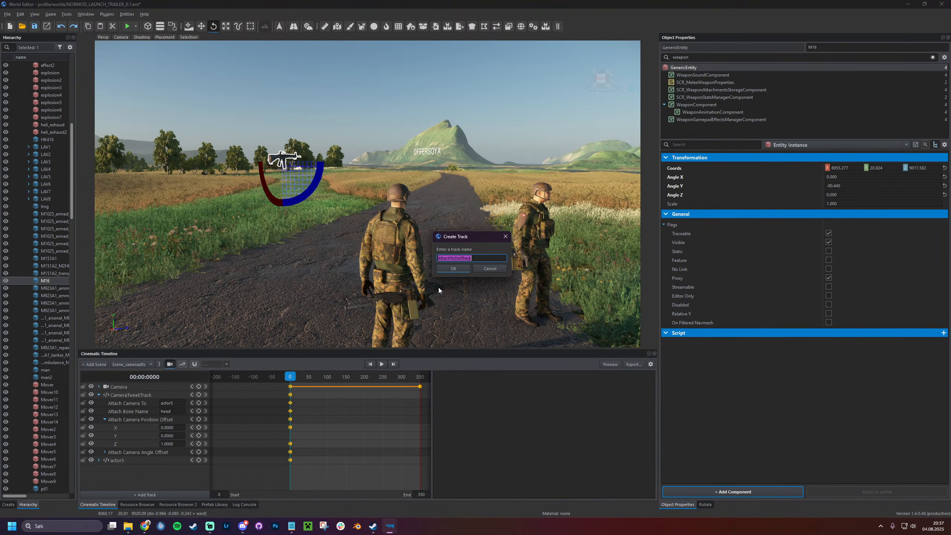
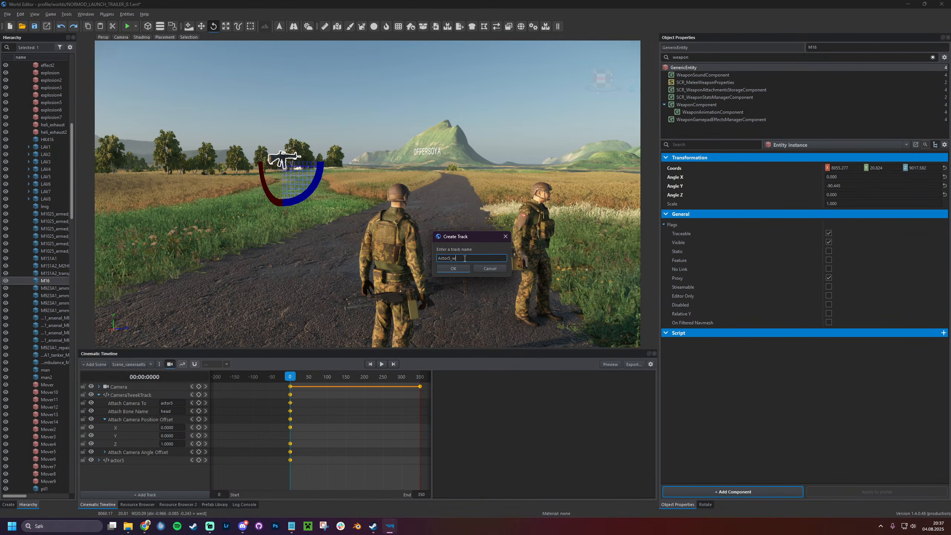
{"action": "key", "text": "Return"}
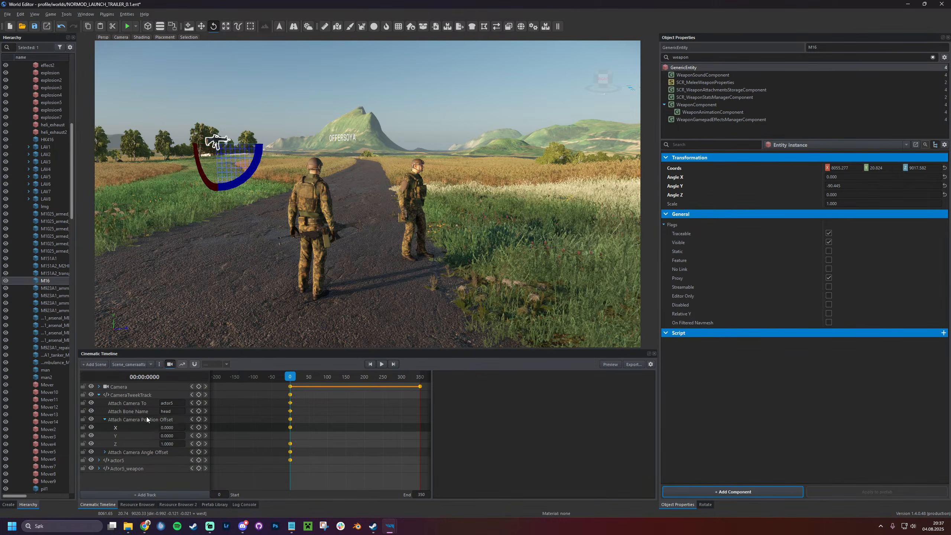
Set the Actor5_weapon track's Entity To Attach to M16 and its Slot Name to weapon at frame 0
{"action": "left_click", "coordinate": [133, 469]}
{"action": "scroll", "coordinate": [150, 467], "scroll_direction": "down", "scroll_amount": 2}
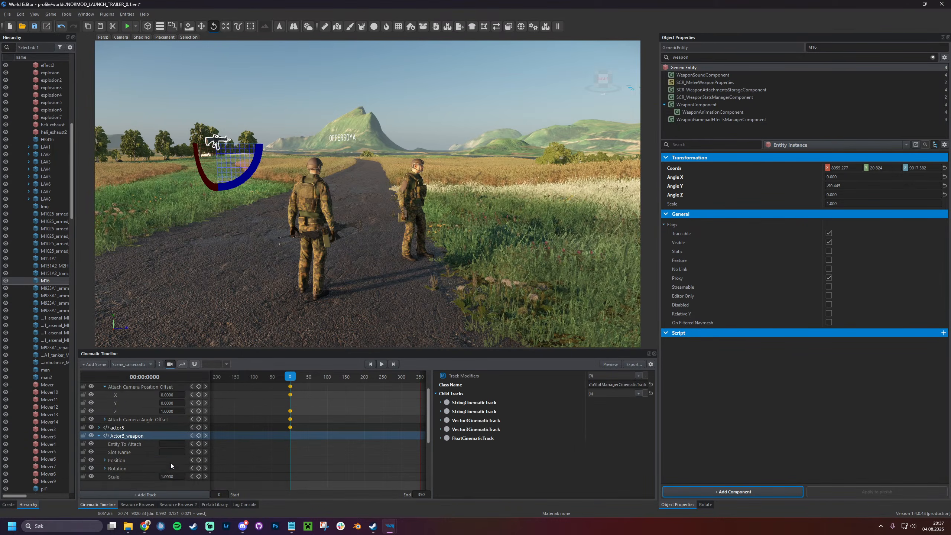
{"action": "left_click", "coordinate": [171, 444]}
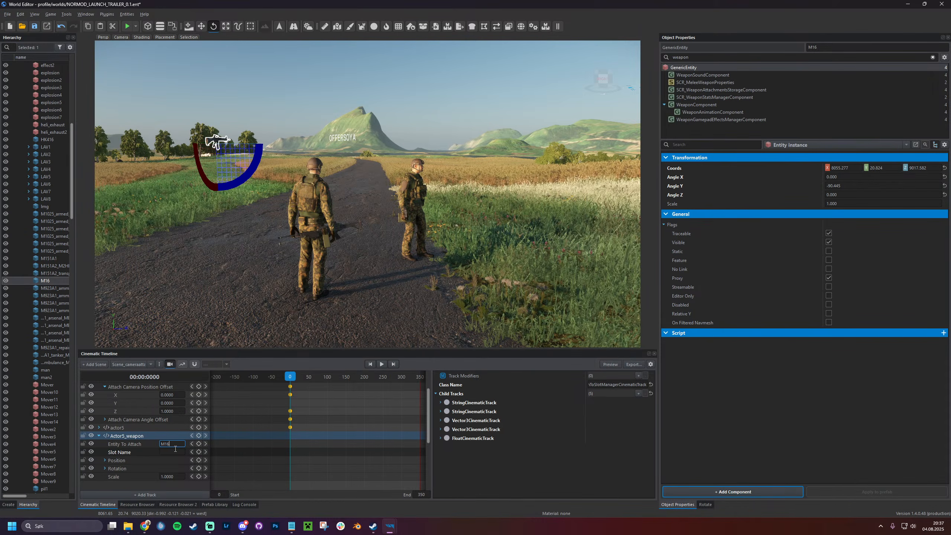
{"action": "left_click", "coordinate": [175, 452]}
{"action": "type", "text": "weapon"}
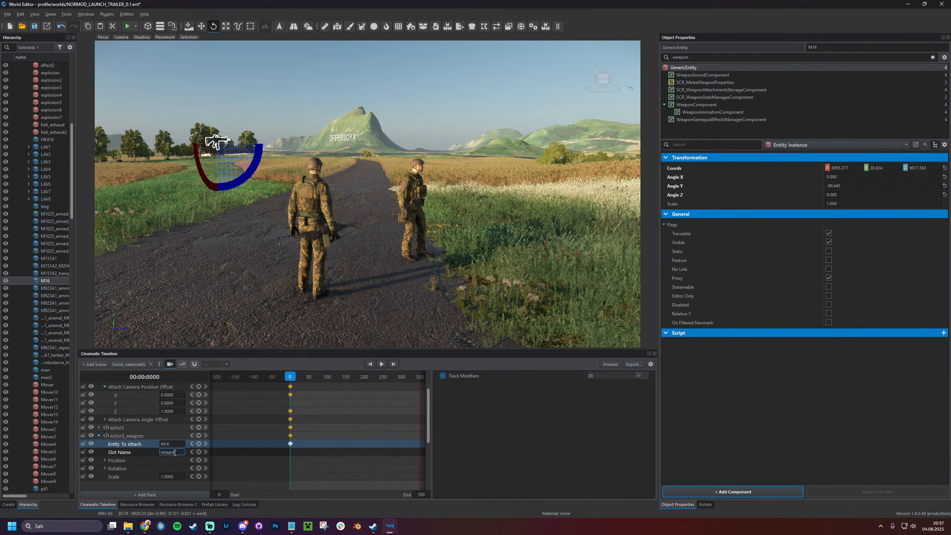
{"action": "key", "text": "Return"}
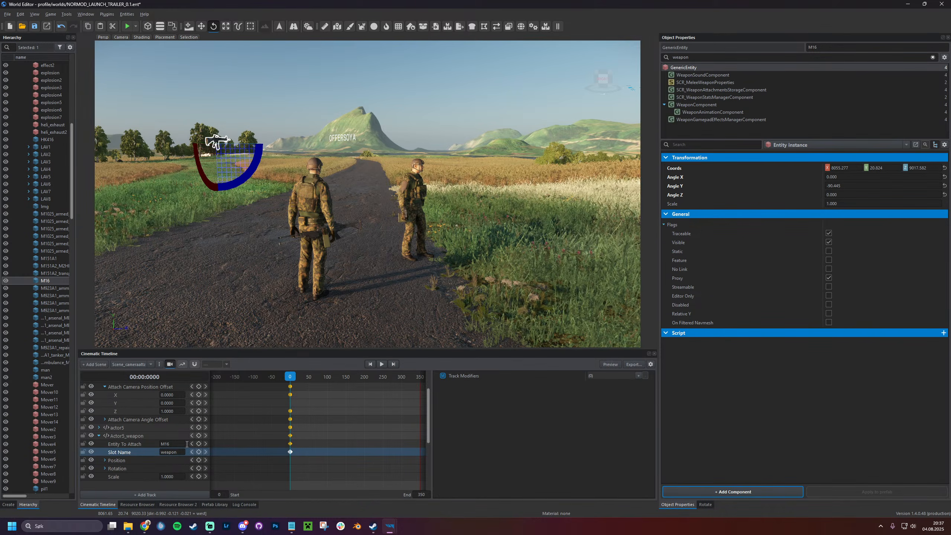
Preview the scene's playback, return to frame 0 and save the world
{"action": "left_click", "coordinate": [382, 363]}
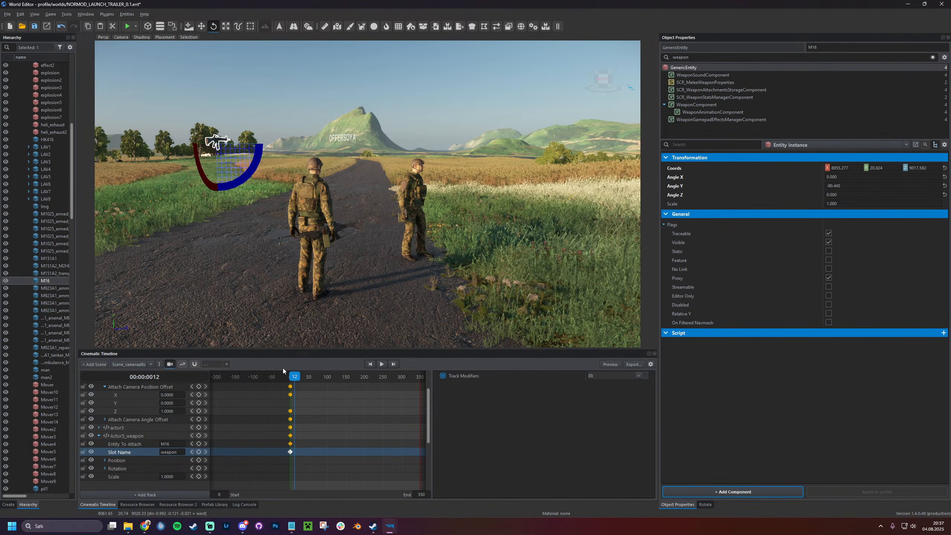
{"action": "left_click", "coordinate": [272, 377]}
{"action": "key", "text": "ctrl+s"}
Select the actor5 soldier and check the weapon slot's name and pivot in its SlotManagerComponent
{"action": "left_click", "coordinate": [216, 139]}
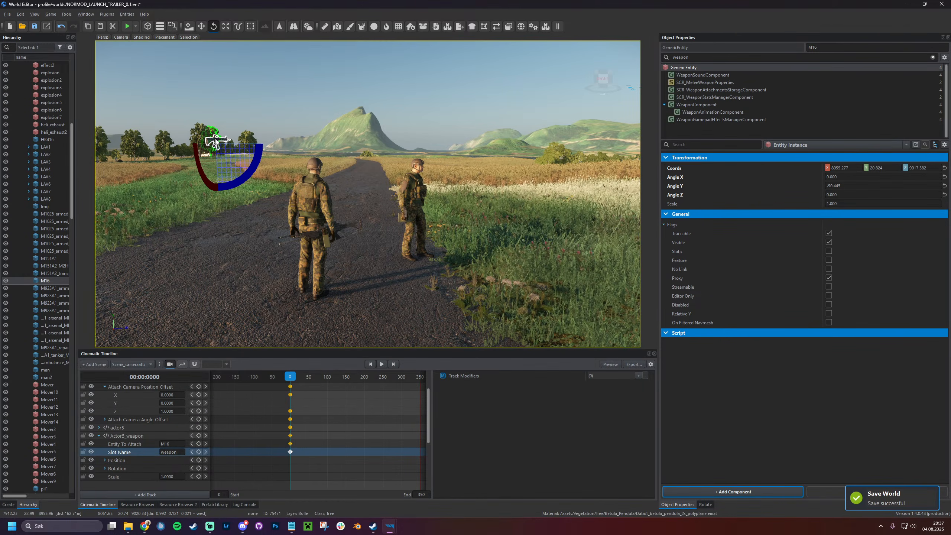
{"action": "left_click", "coordinate": [314, 215]}
{"action": "double_click", "coordinate": [710, 58]}
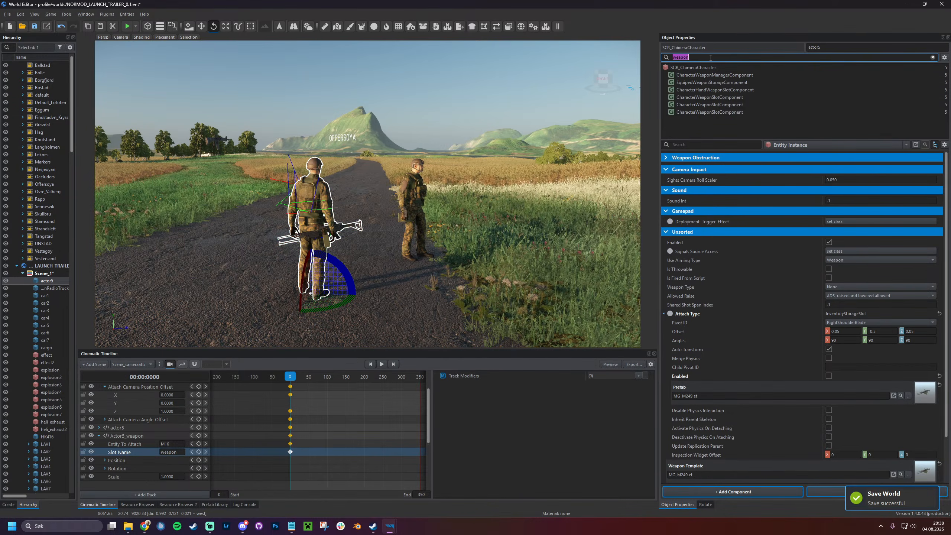
{"action": "type", "text": "slot"}
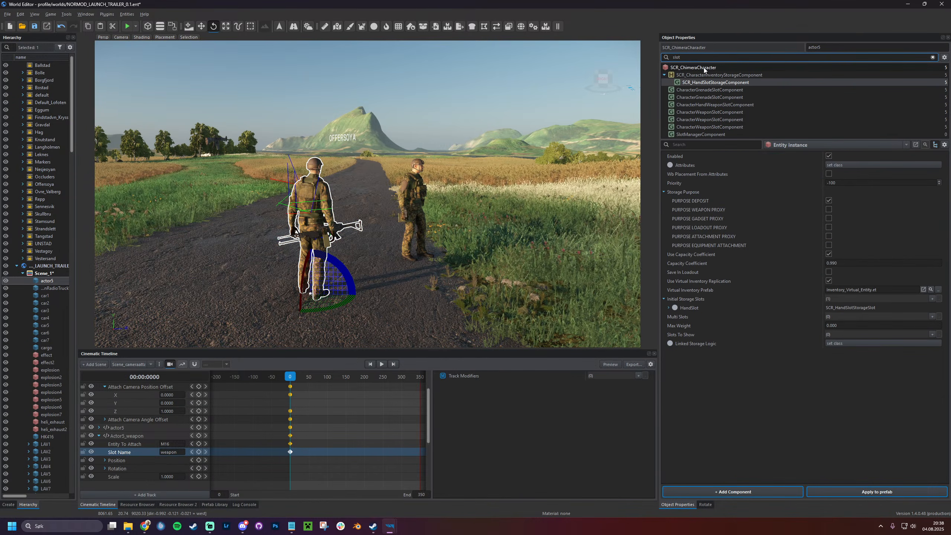
{"action": "left_click", "coordinate": [704, 135]}
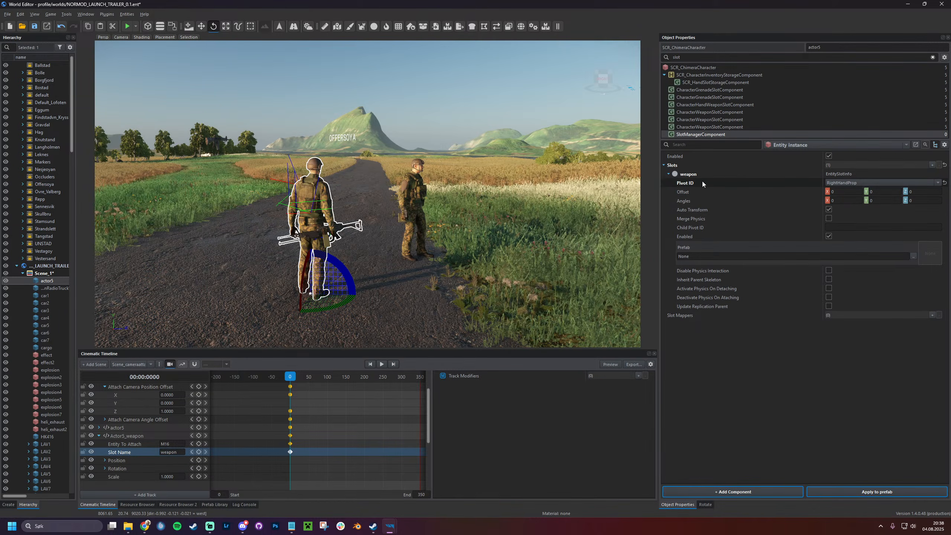
{"action": "left_click", "coordinate": [686, 176]}
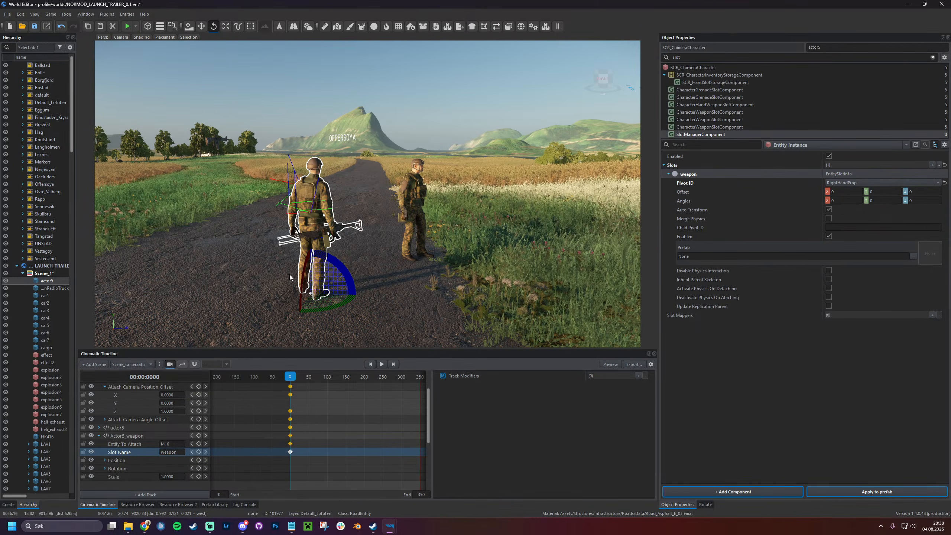
Filter actor5's components by "weapon" and examine the attach and template settings of its CharacterWeaponSlotComponents
{"action": "double_click", "coordinate": [696, 56]}
{"action": "type", "text": "weapon"}
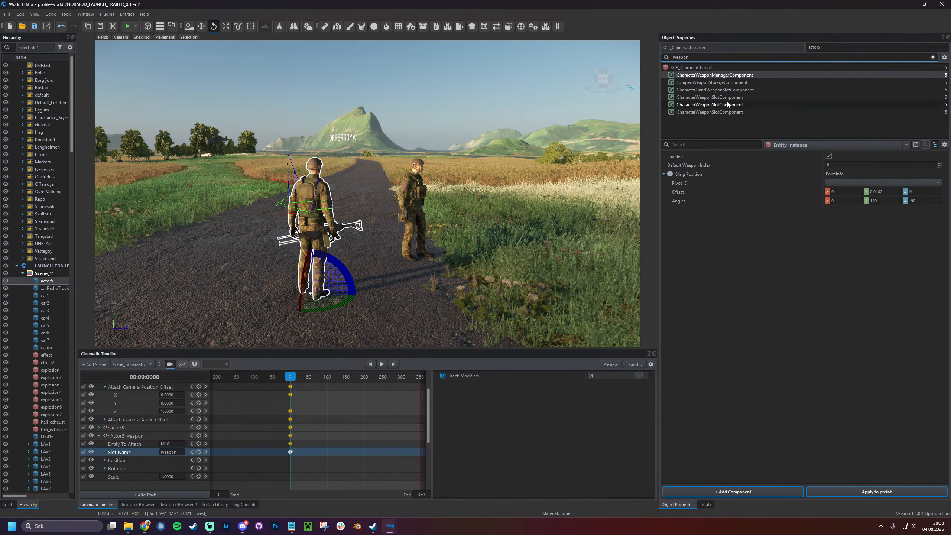
{"action": "left_click", "coordinate": [725, 97]}
{"action": "left_click", "coordinate": [724, 112]}
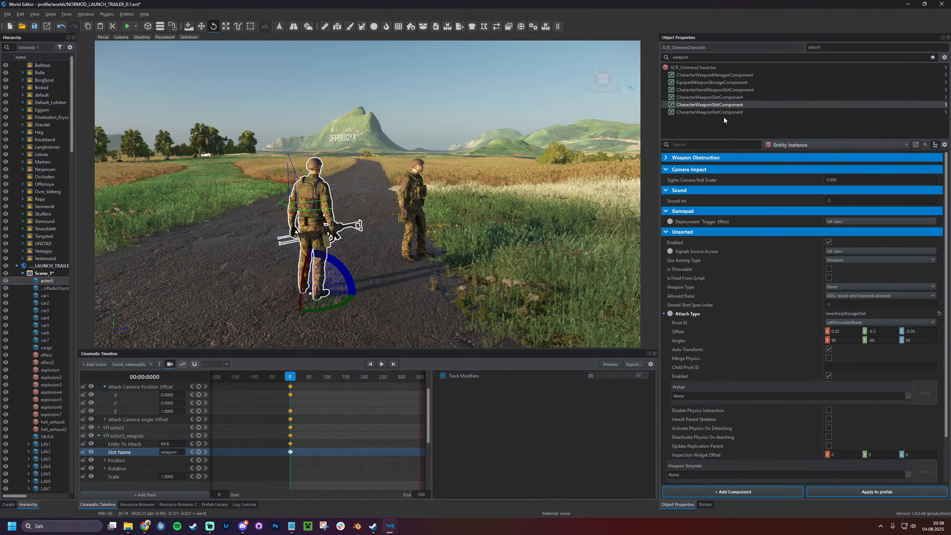
{"action": "left_click", "coordinate": [726, 97]}
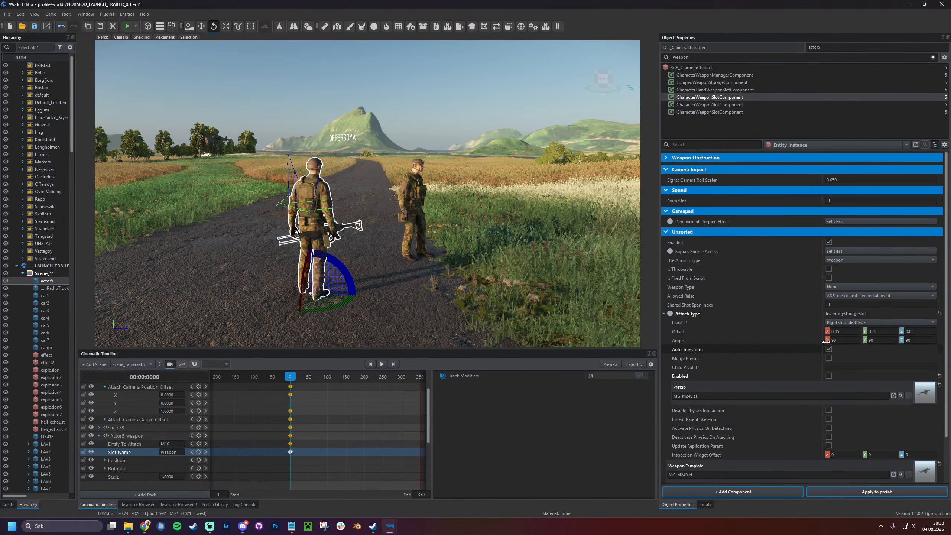
{"action": "scroll", "coordinate": [827, 351], "scroll_direction": "down", "scroll_amount": 3}
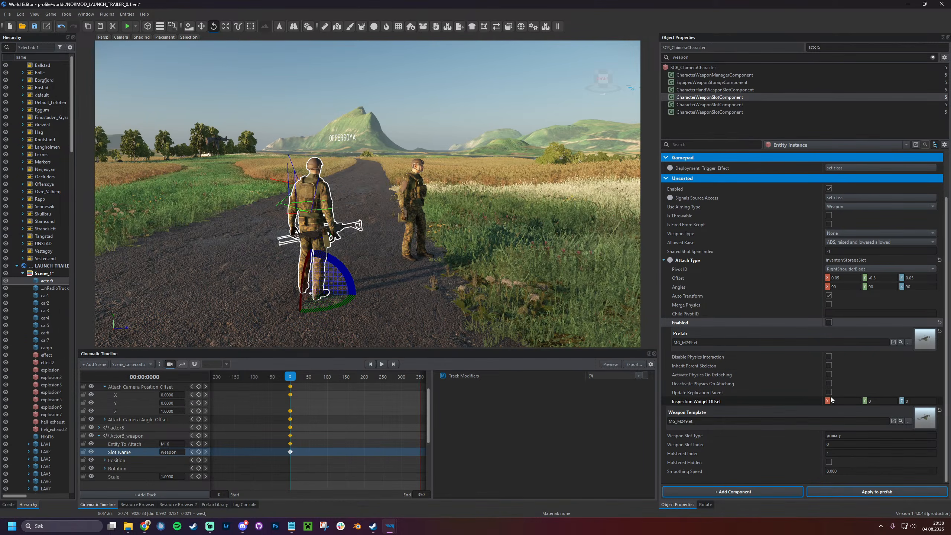
Try resetting the Weapon Template and the Attach Type Prefab of actor5's primary weapon slot, and undo both resets
{"action": "left_click", "coordinate": [940, 410]}
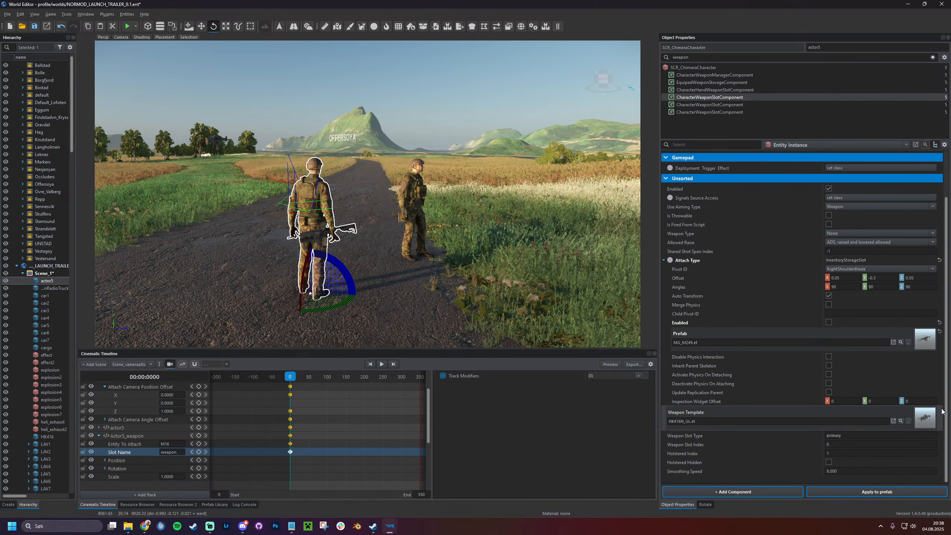
{"action": "left_click", "coordinate": [908, 421]}
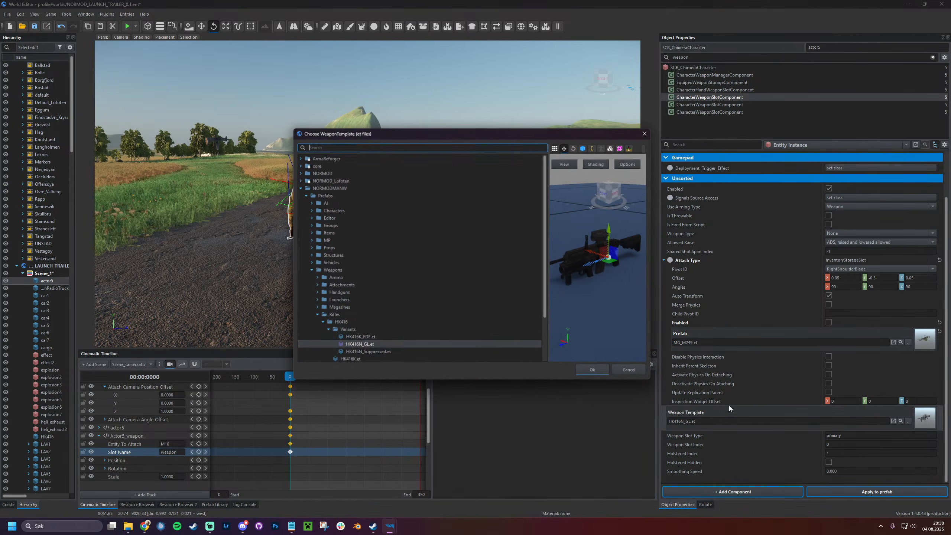
{"action": "left_click", "coordinate": [629, 370]}
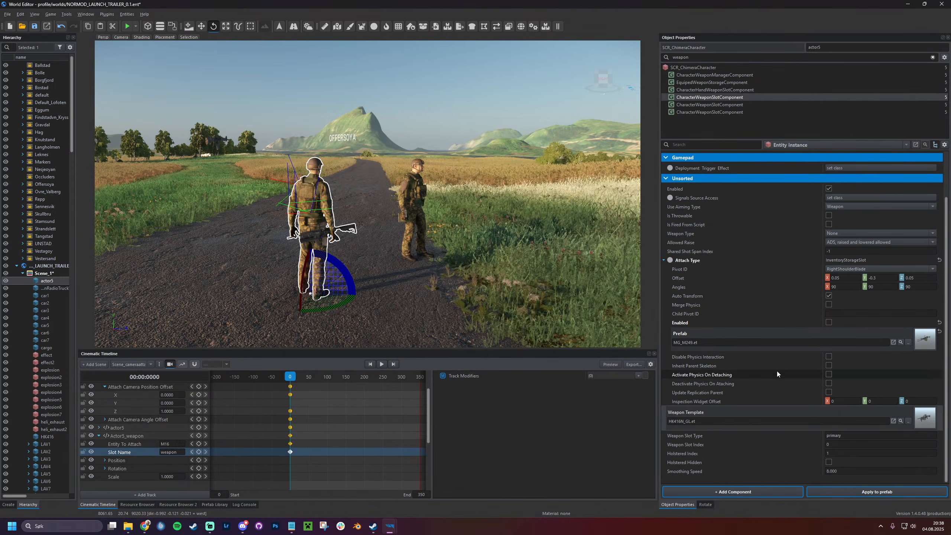
{"action": "left_click", "coordinate": [794, 146]}
{"action": "left_click", "coordinate": [800, 146]}
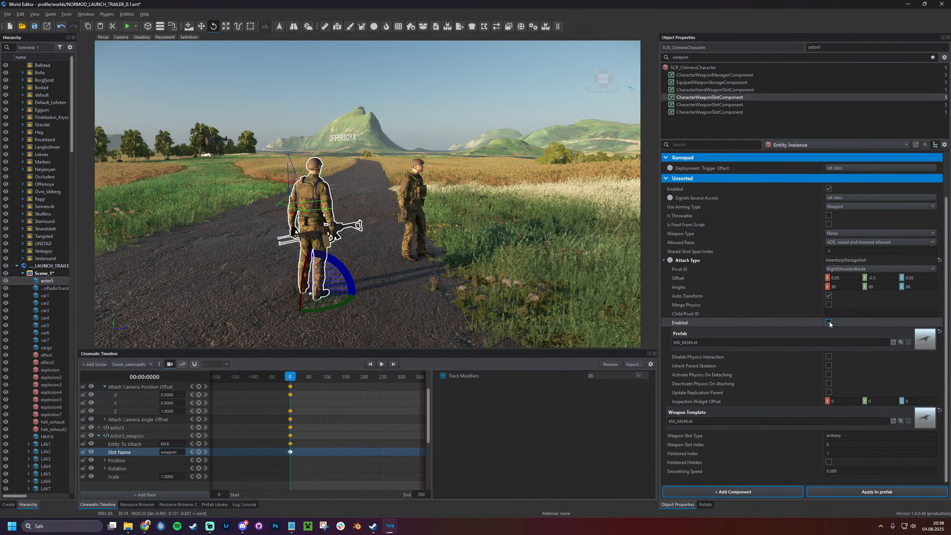
{"action": "left_click", "coordinate": [939, 331]}
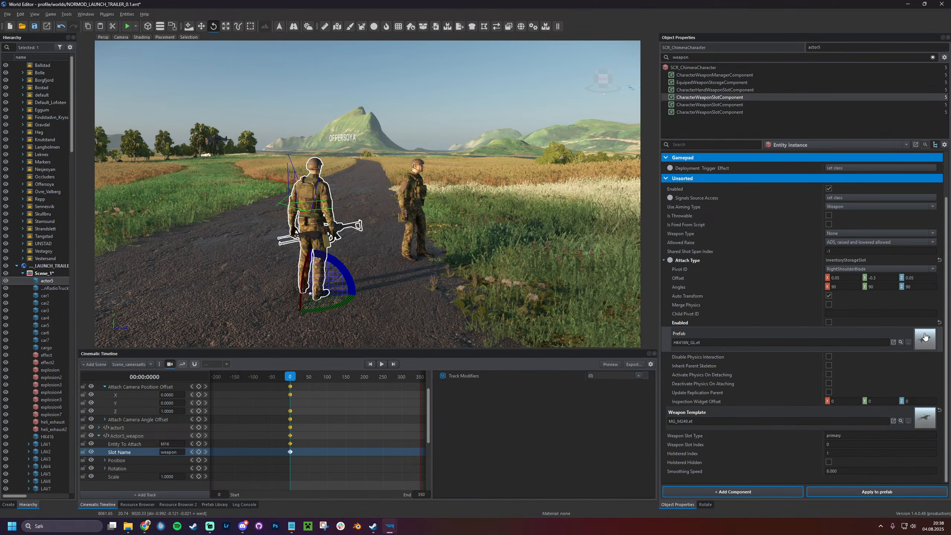
{"action": "key", "text": "ctrl+z"}
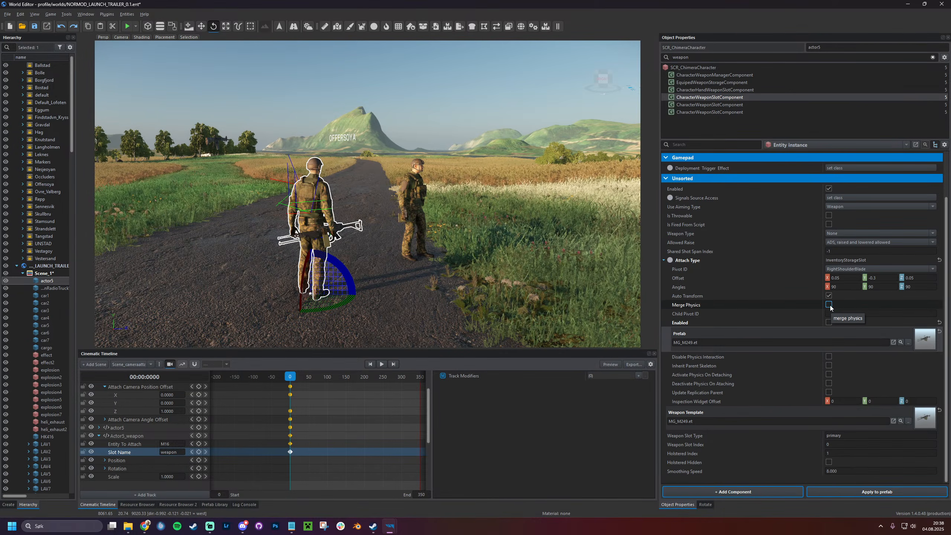
{"action": "left_click", "coordinate": [663, 261]}
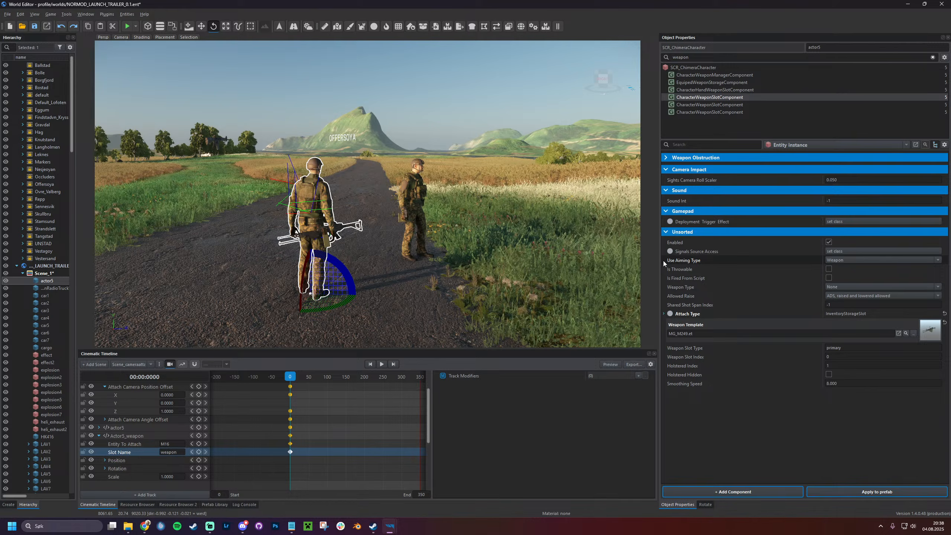
{"action": "left_click", "coordinate": [663, 313]}
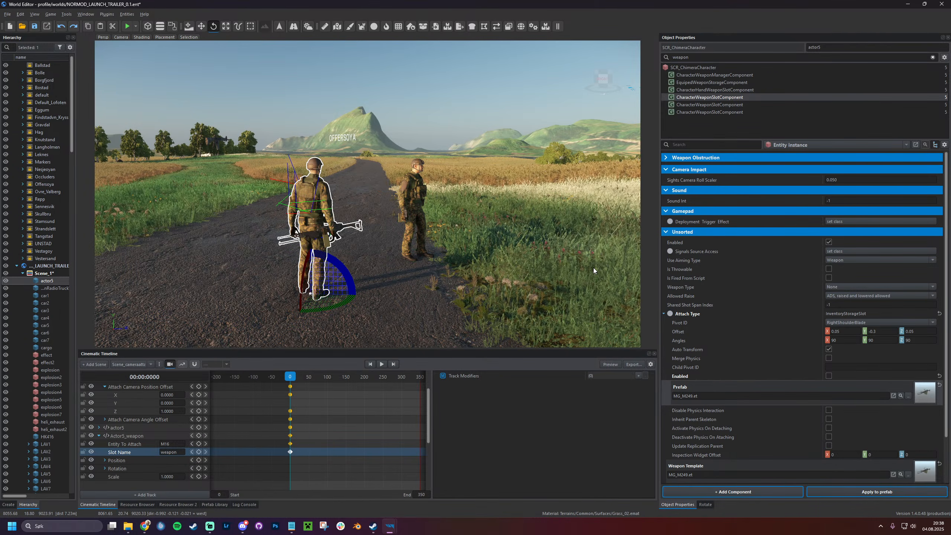
Preview the cinematic scene's playback, return to frame 0 and save the world
{"action": "right_click_drag", "start_coordinate": [590, 258], "coordinate": [392, 306]}
{"action": "key", "text": "w"}
{"action": "left_click", "coordinate": [379, 363]}
{"action": "left_click", "coordinate": [380, 364]}
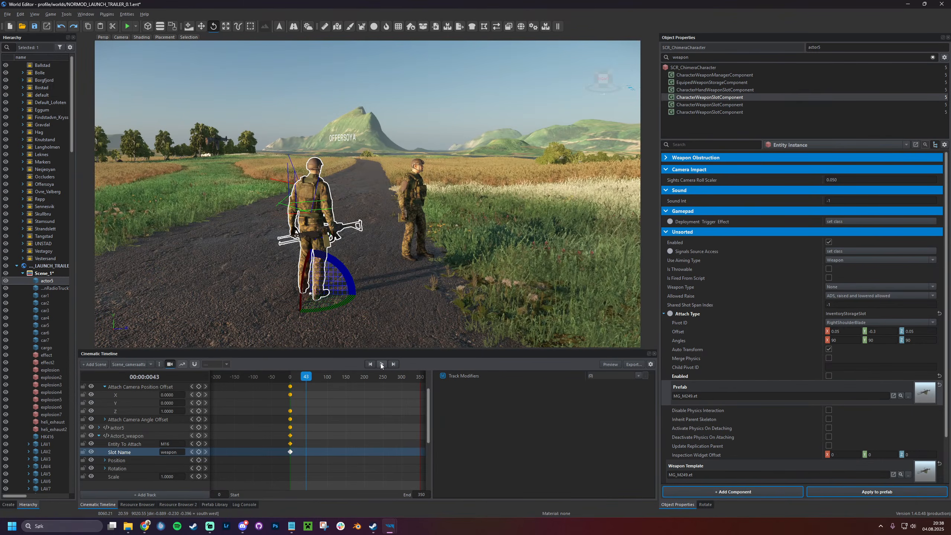
{"action": "left_click", "coordinate": [371, 363]}
{"action": "key", "text": "ctrl+s"}
{"action": "left_click", "coordinate": [382, 364]}
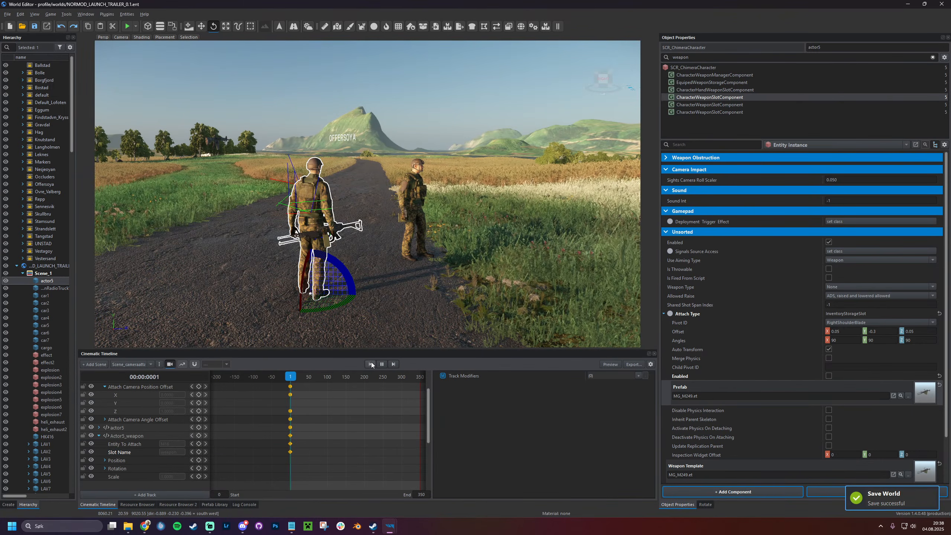
{"action": "left_click", "coordinate": [381, 365]}
{"action": "left_click", "coordinate": [374, 364]}
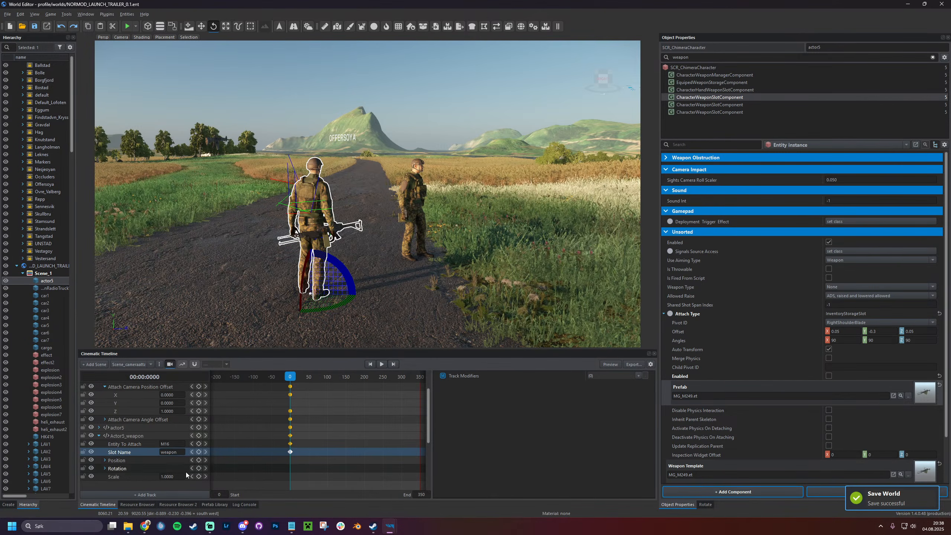
Check the Entity To Attach and Slot Name values of the Actor5_weapon track
{"action": "left_click", "coordinate": [135, 436]}
{"action": "left_click", "coordinate": [137, 452]}
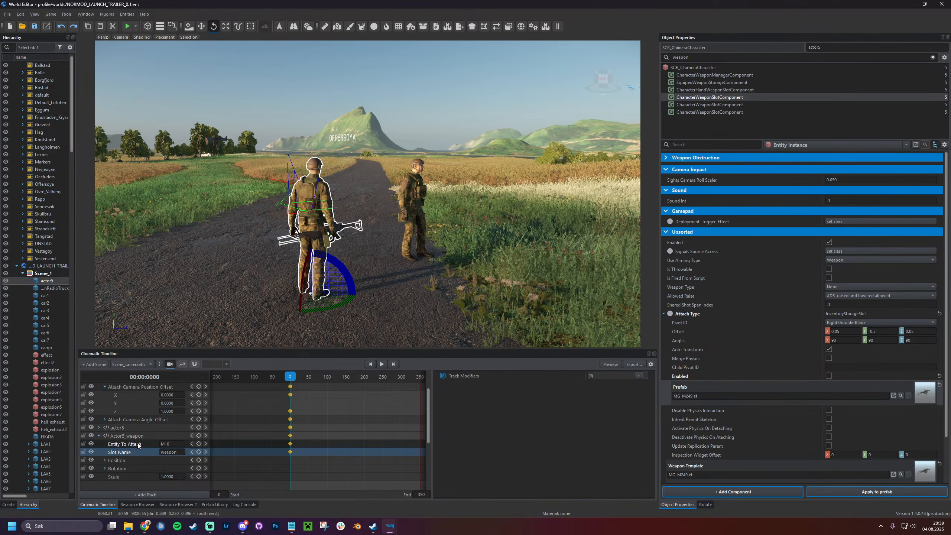
{"action": "left_click", "coordinate": [169, 443]}
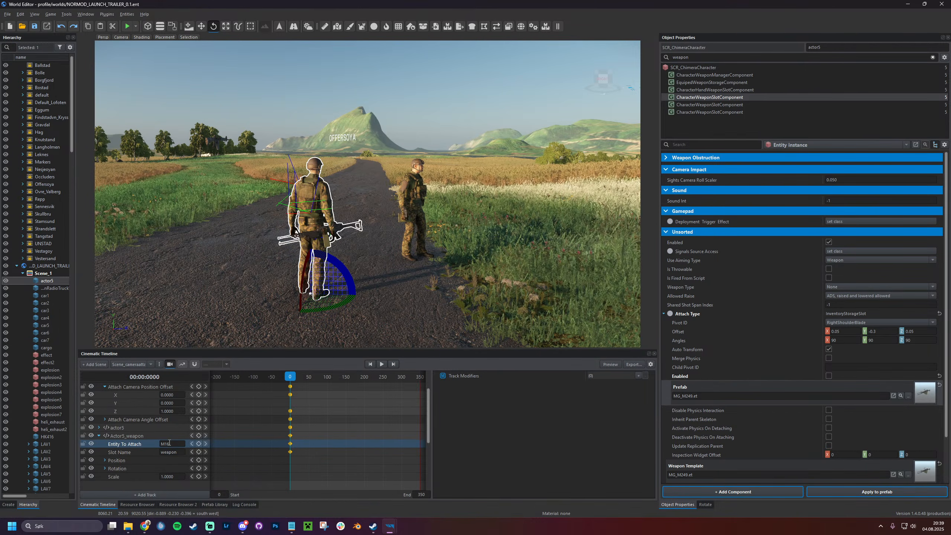
{"action": "left_click", "coordinate": [169, 436]}
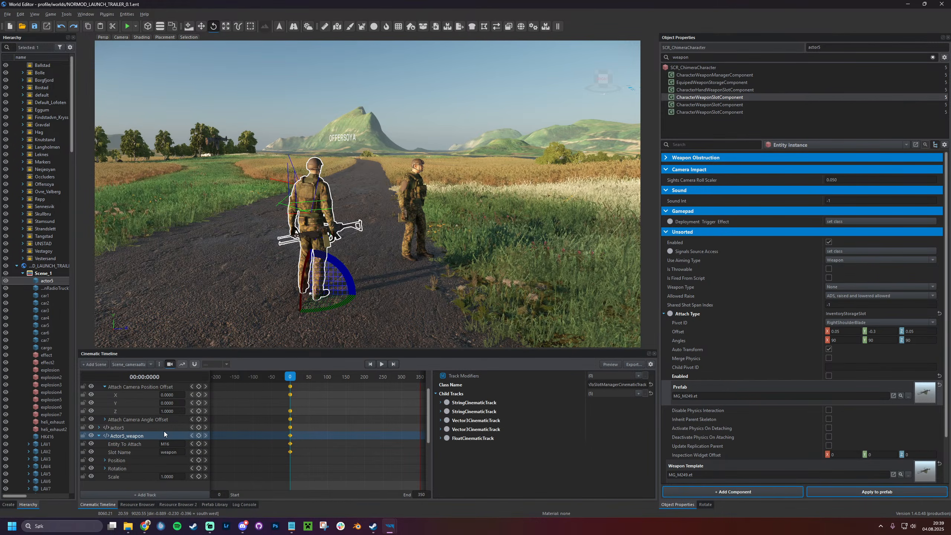
Try to rename the Actor5_weapon track to actor5_weapon
{"action": "right_click", "coordinate": [129, 437]}
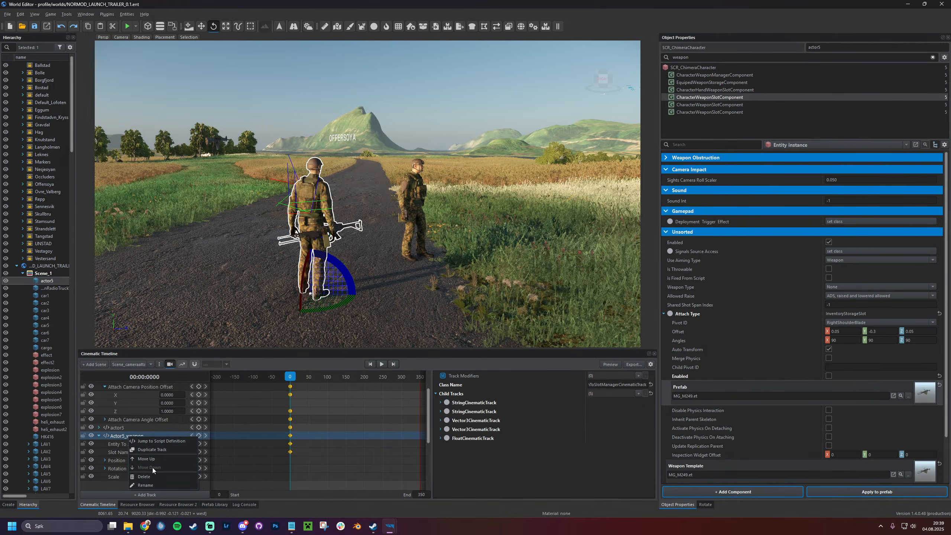
{"action": "left_click", "coordinate": [150, 484]}
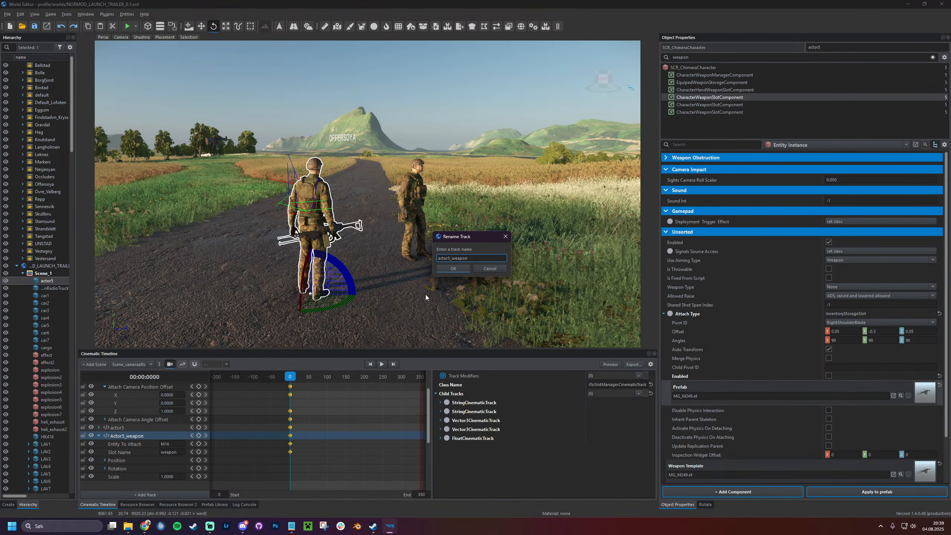
{"action": "key", "text": "Return"}
{"action": "left_click", "coordinate": [518, 270]}
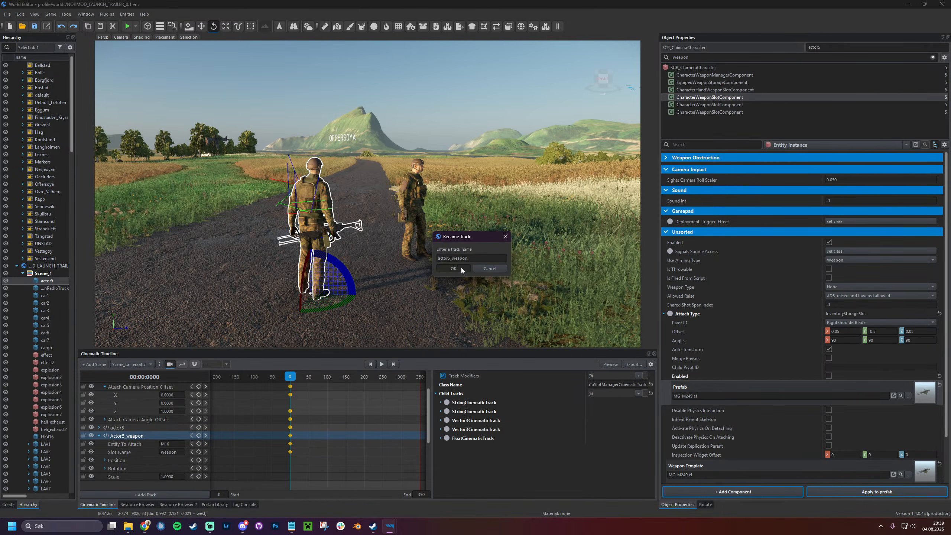
{"action": "left_click", "coordinate": [461, 268]}
{"action": "left_click", "coordinate": [514, 268]}
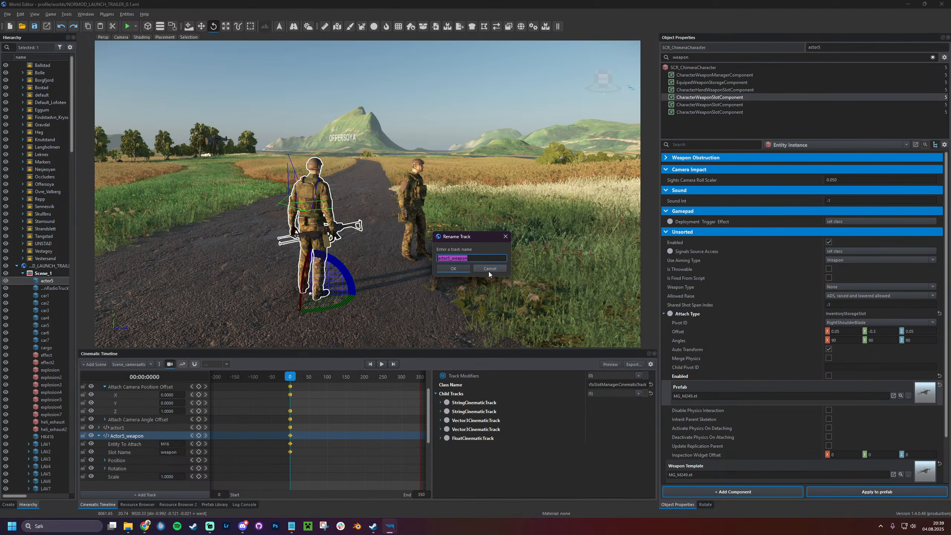
{"action": "key", "text": "Escape"}
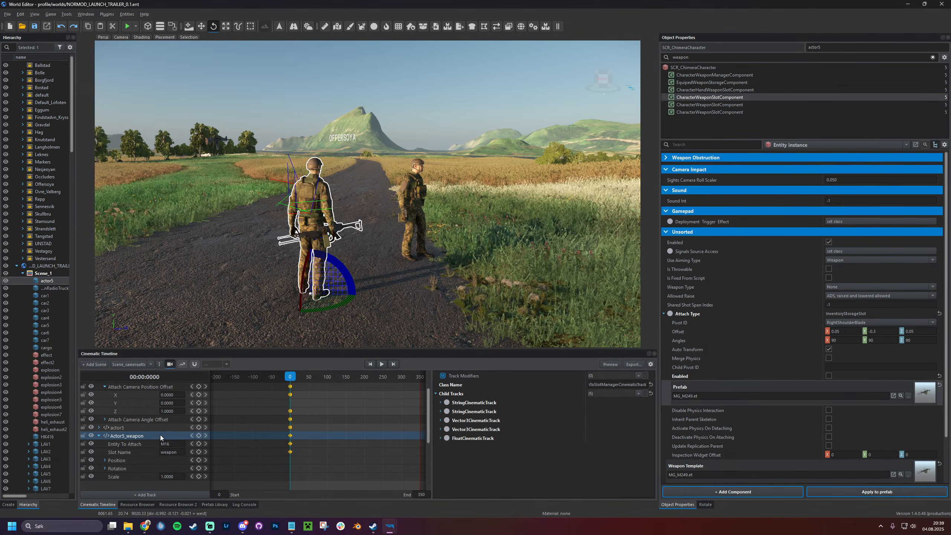
Set the Actor5_weapon track's Position X to 0.74 at frame 0
{"action": "left_click", "coordinate": [146, 460]}
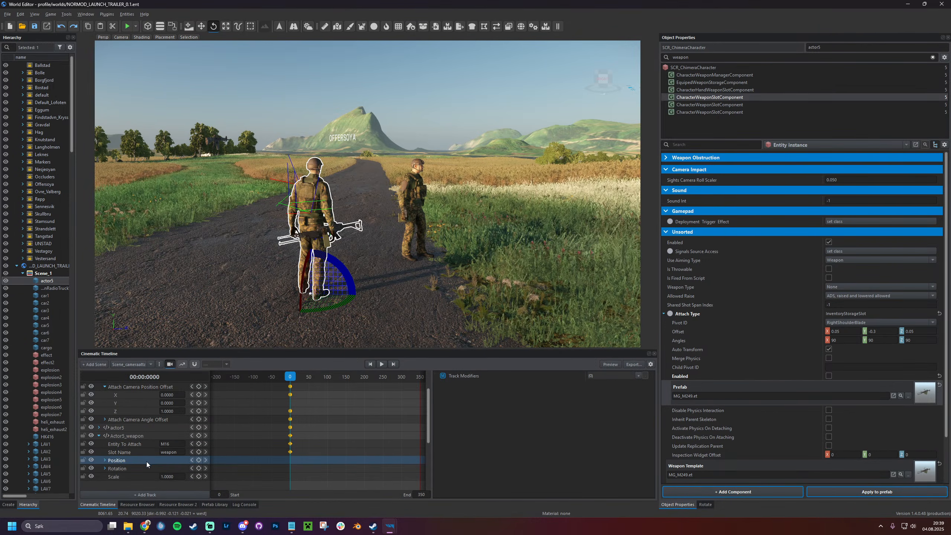
{"action": "double_click", "coordinate": [146, 460]}
{"action": "left_click_drag", "start_coordinate": [169, 466], "coordinate": [193, 469]}
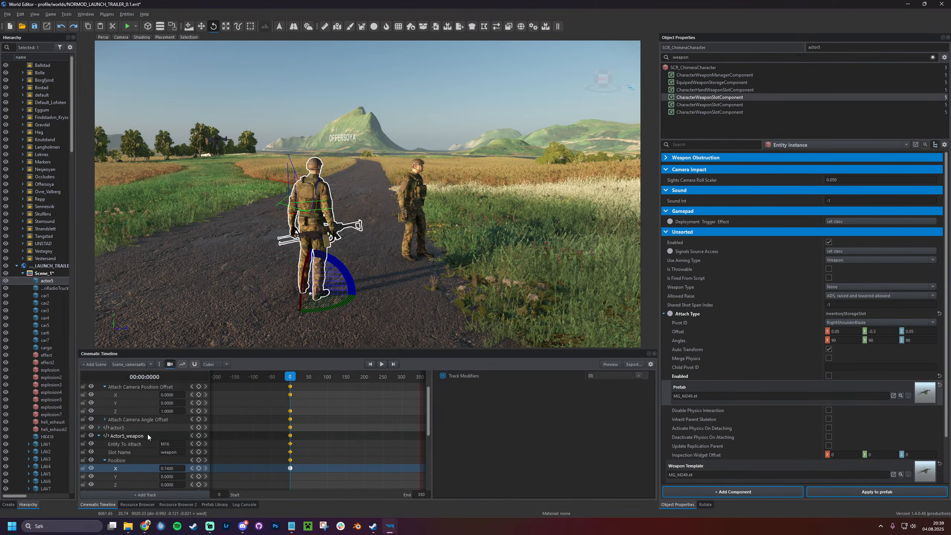
Reselect RightHandProp as the Pivot ID of the weapon slot in actor5's SlotManagerComponent and save the world
{"action": "left_click", "coordinate": [143, 453]}
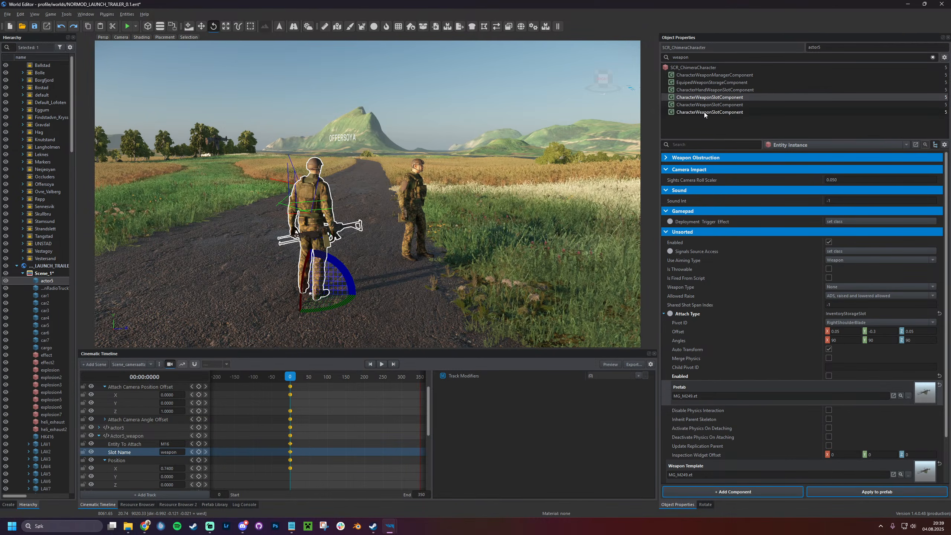
{"action": "double_click", "coordinate": [708, 58]}
{"action": "type", "text": "slot"}
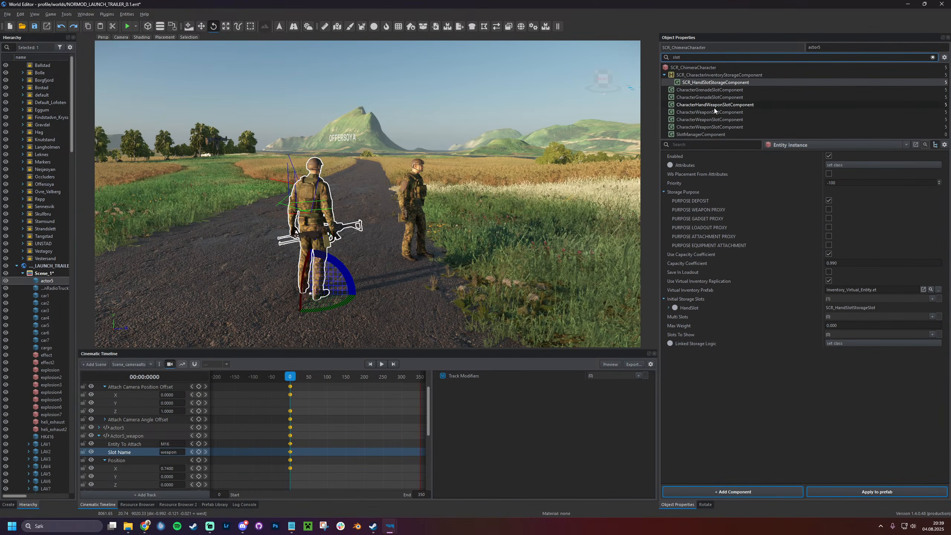
{"action": "left_click", "coordinate": [708, 135]}
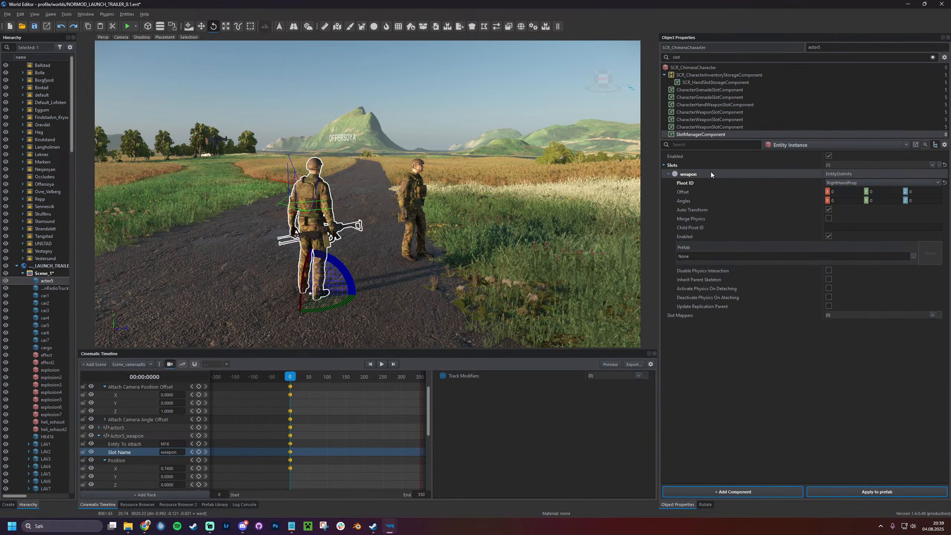
{"action": "left_click", "coordinate": [853, 183]}
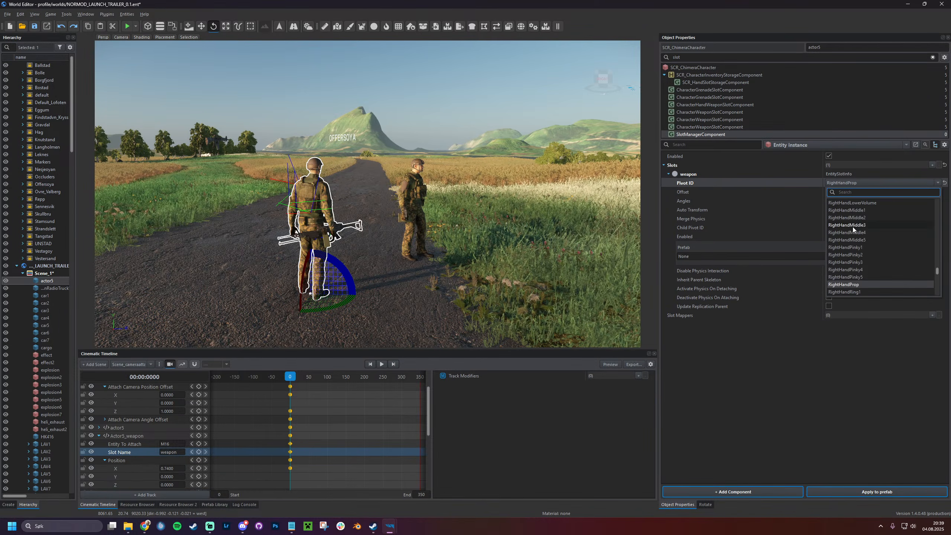
{"action": "left_click", "coordinate": [851, 285]}
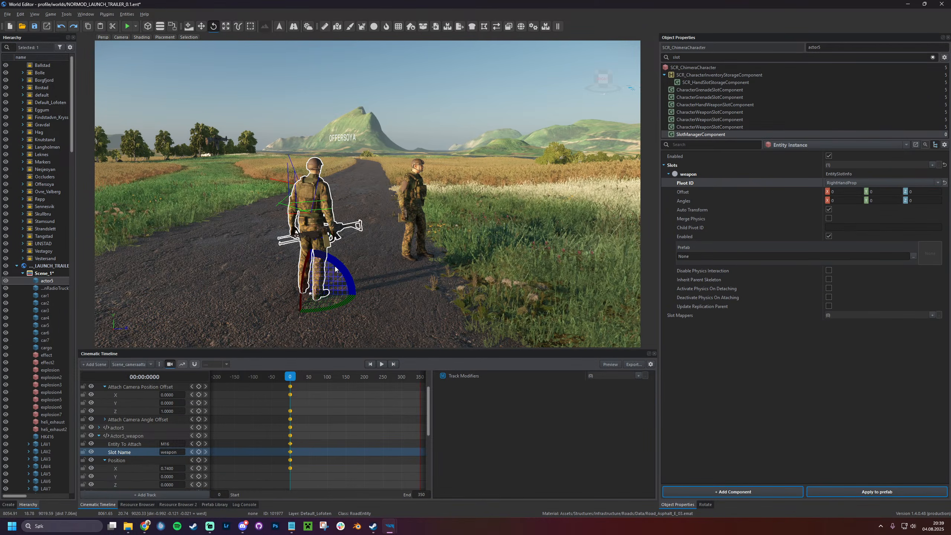
{"action": "key", "text": "ctrl+s"}
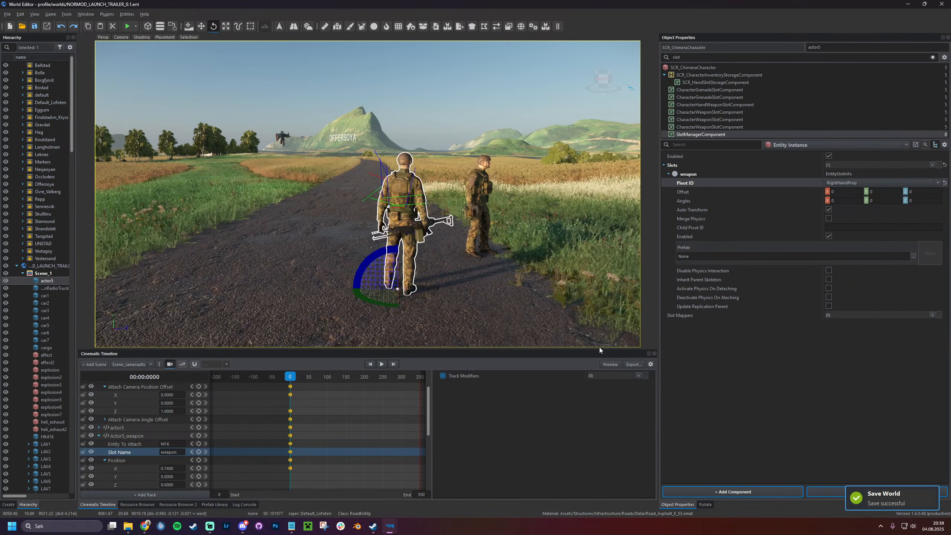
Collapse and disable the CameraTweekTrack, and inspect the weapon on actor5 from the front
{"action": "scroll", "coordinate": [151, 394], "scroll_direction": "up", "scroll_amount": 2}
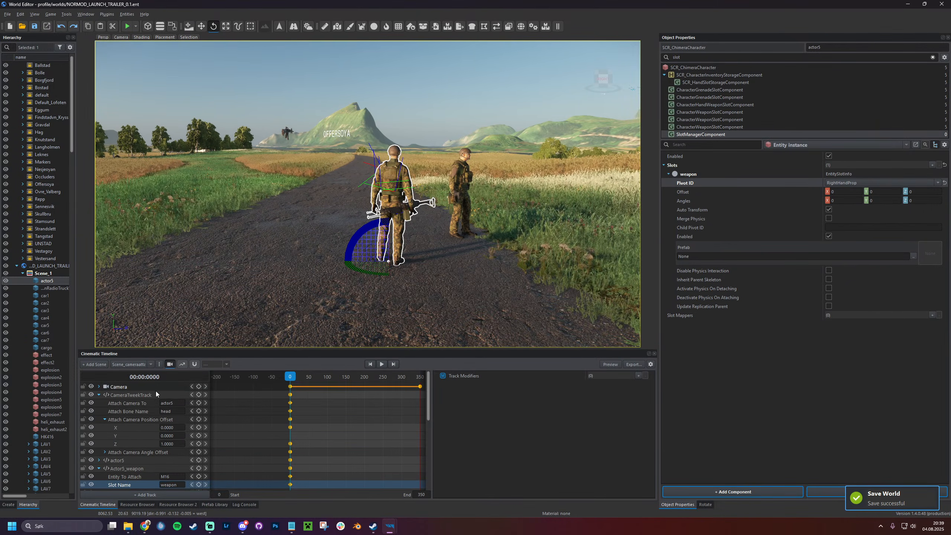
{"action": "left_click", "coordinate": [99, 395]}
{"action": "left_click", "coordinate": [133, 395]}
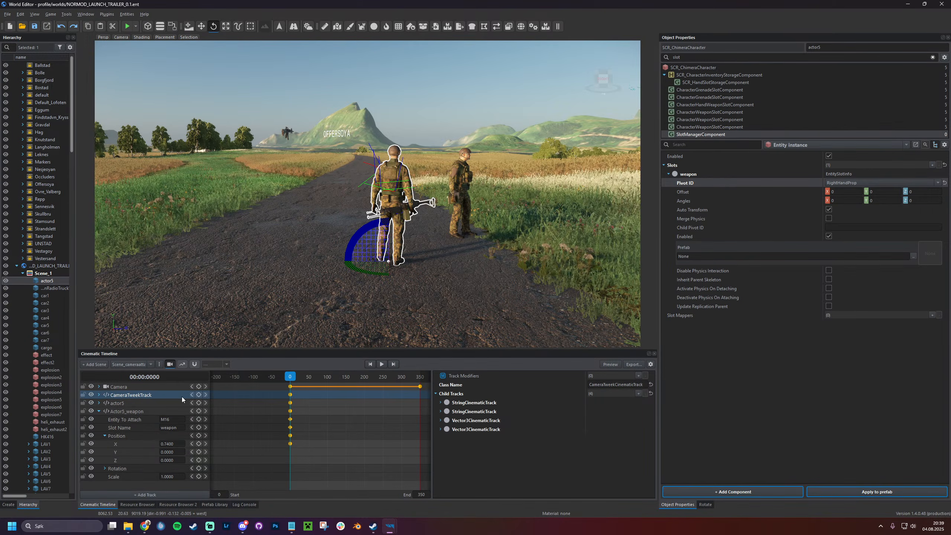
{"action": "left_click", "coordinate": [91, 395]}
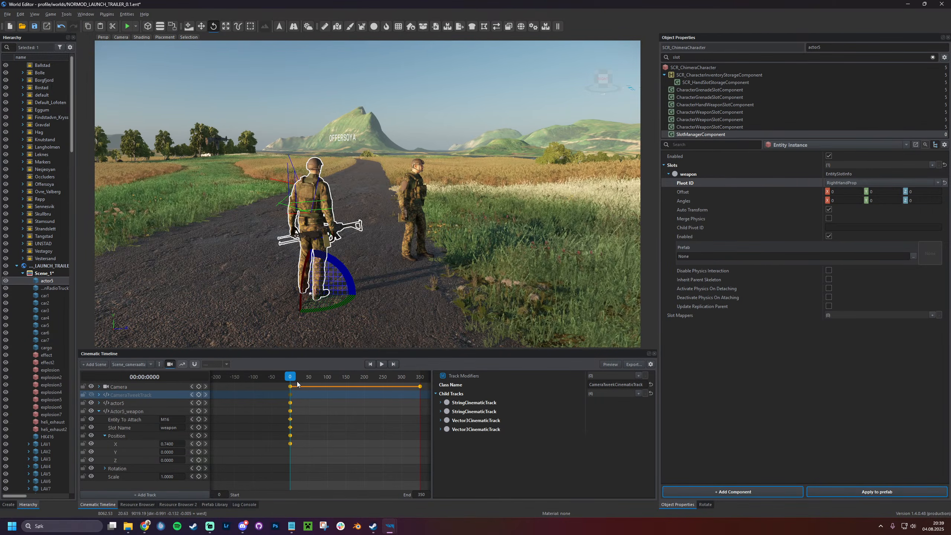
{"action": "key", "text": "w"}
{"action": "right_click_drag", "start_coordinate": [368, 194], "coordinate": [554, 195]}
{"action": "key", "text": "a"}
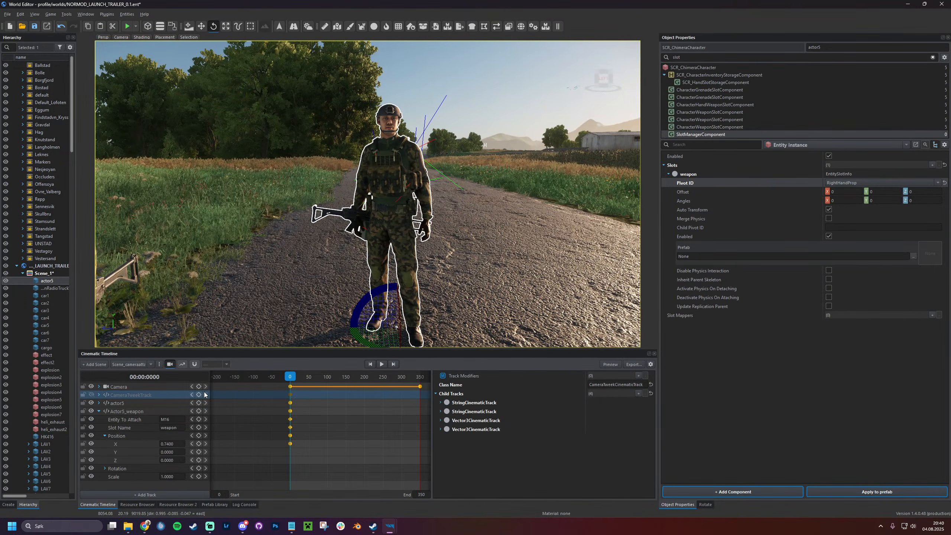
Key the Camera track at frame 350 on a closer front view of actor5 and preview the scene
{"action": "left_click", "coordinate": [205, 386]}
{"action": "left_click_drag", "start_coordinate": [393, 379], "coordinate": [430, 378]}
{"action": "right_click_drag", "start_coordinate": [396, 269], "coordinate": [397, 247]}
{"action": "key", "text": "w"}
{"action": "right_click_drag", "start_coordinate": [368, 194], "coordinate": [292, 180]}
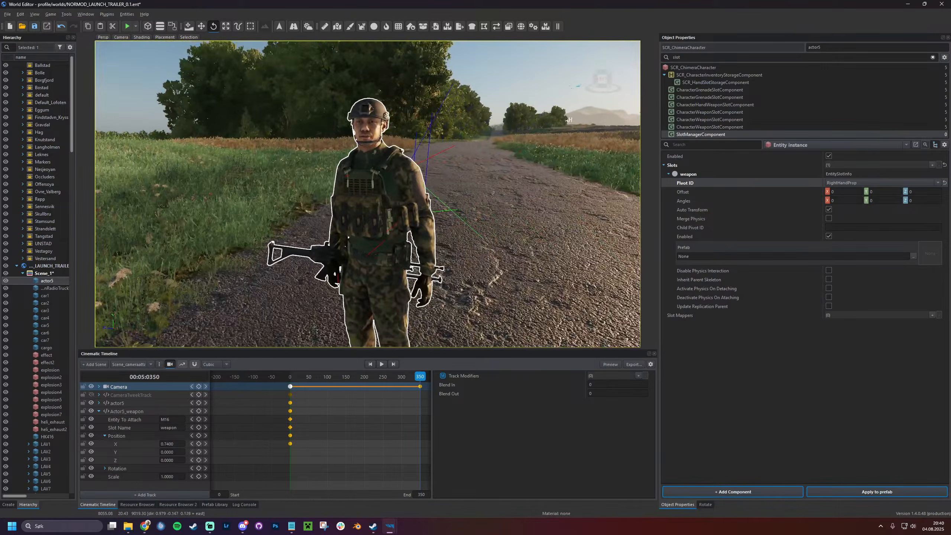
{"action": "left_click", "coordinate": [198, 386]}
{"action": "left_click", "coordinate": [608, 364]}
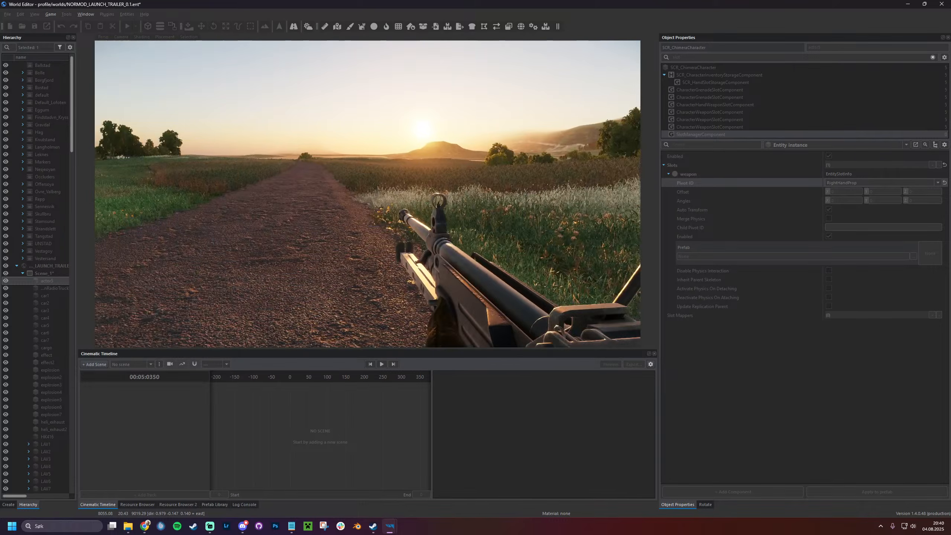
{"action": "key", "text": "Escape"}
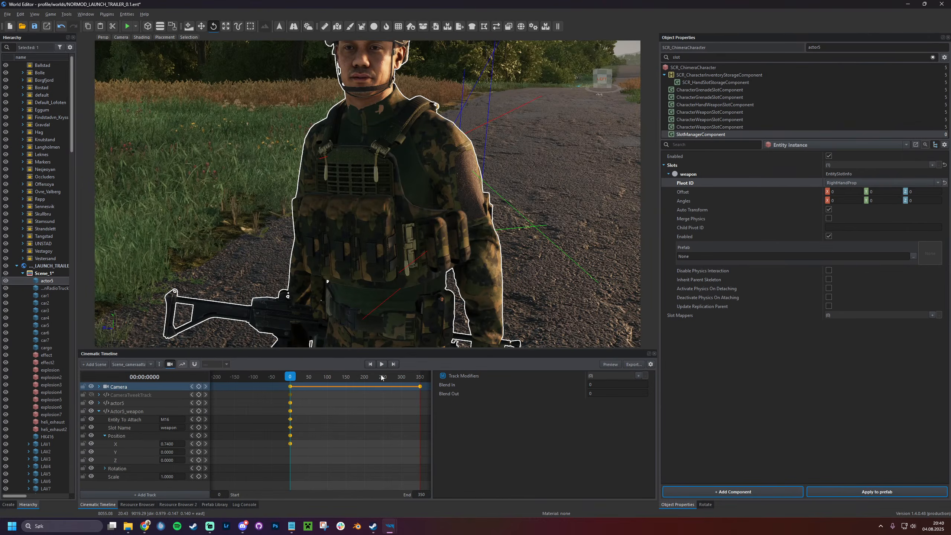
Find actor5's weapon components and disable the CharacterWeaponSlotComponent that holds the MG_M249.et prefab
{"action": "left_click", "coordinate": [730, 58]}
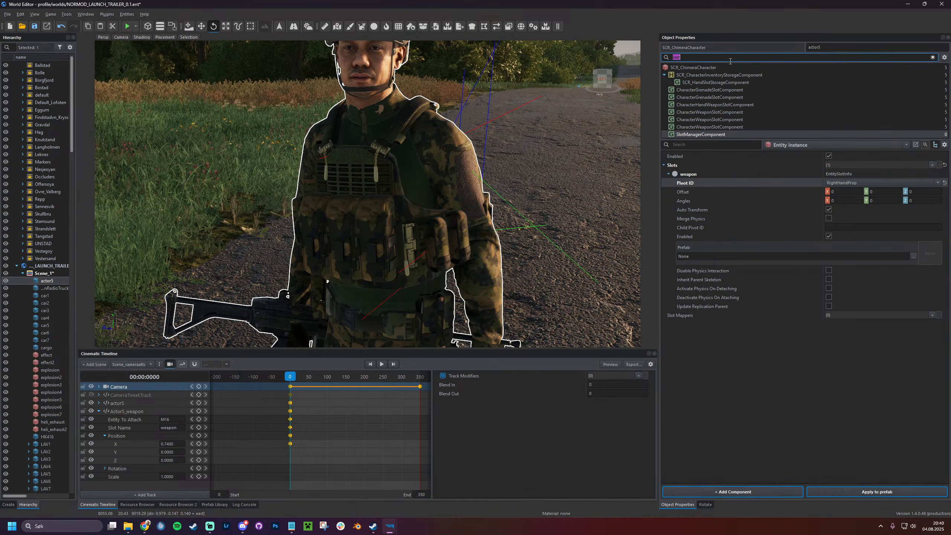
{"action": "type", "text": "wea"}
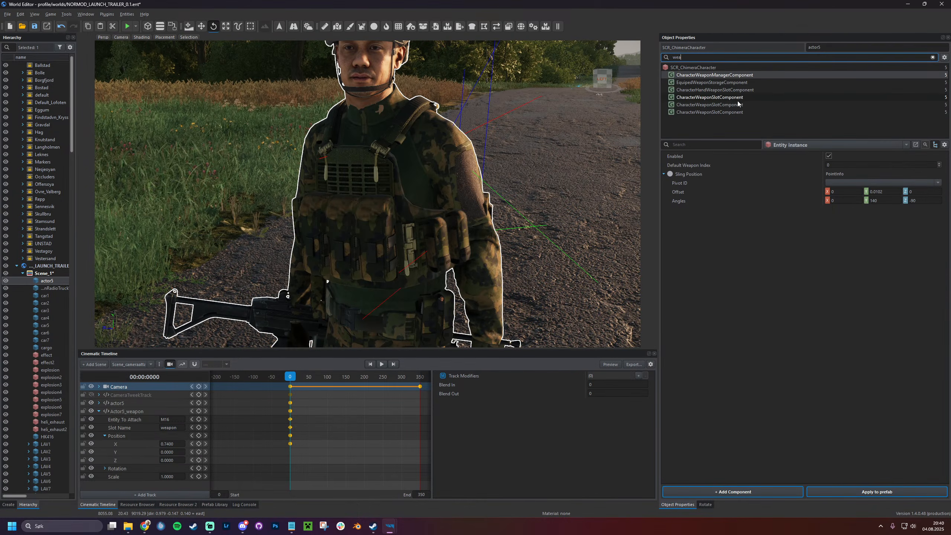
{"action": "left_click", "coordinate": [736, 100]}
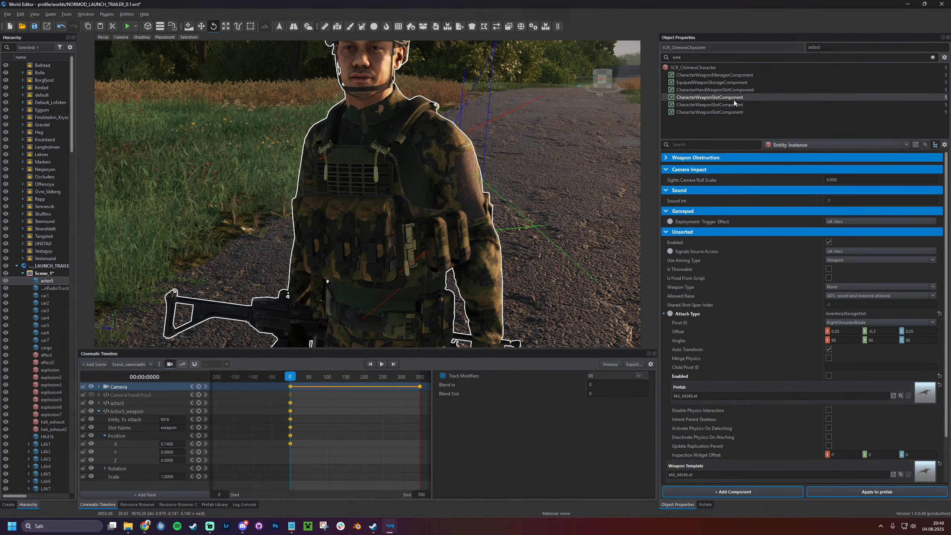
{"action": "left_click_drag", "start_coordinate": [659, 105], "coordinate": [563, 119]}
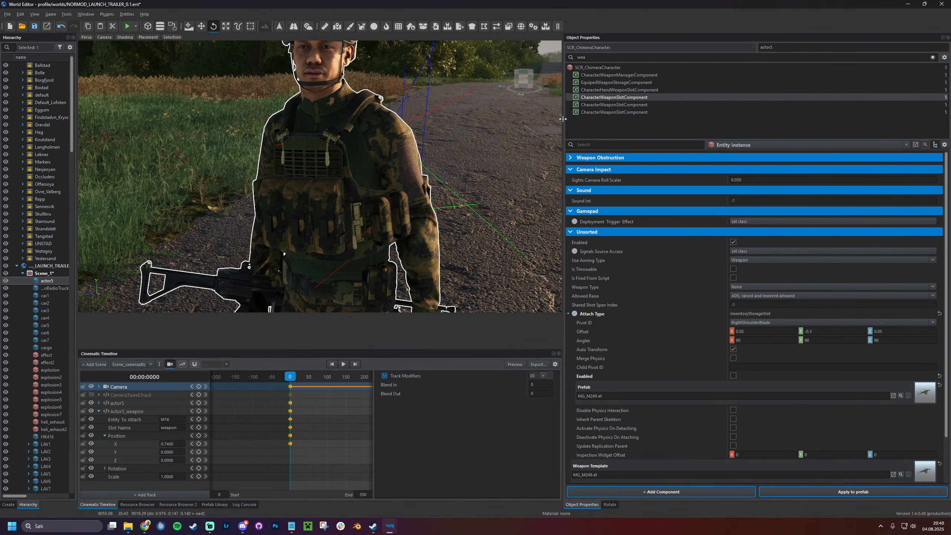
{"action": "right_click", "coordinate": [623, 98]}
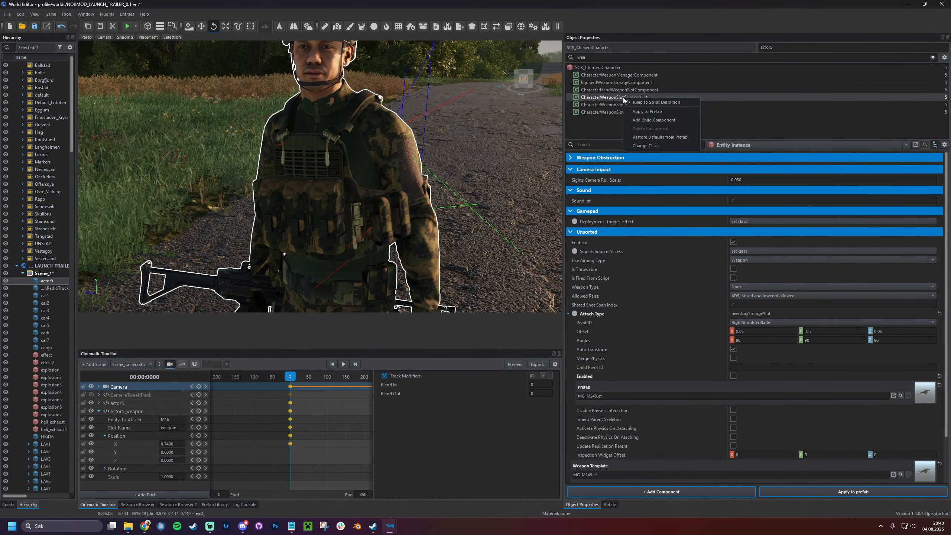
{"action": "left_click", "coordinate": [599, 100]}
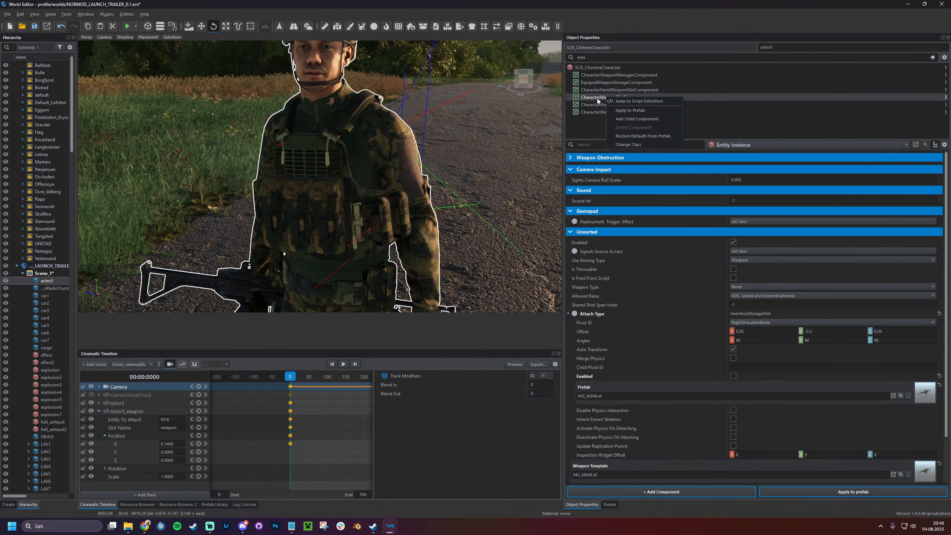
{"action": "left_click", "coordinate": [611, 158]}
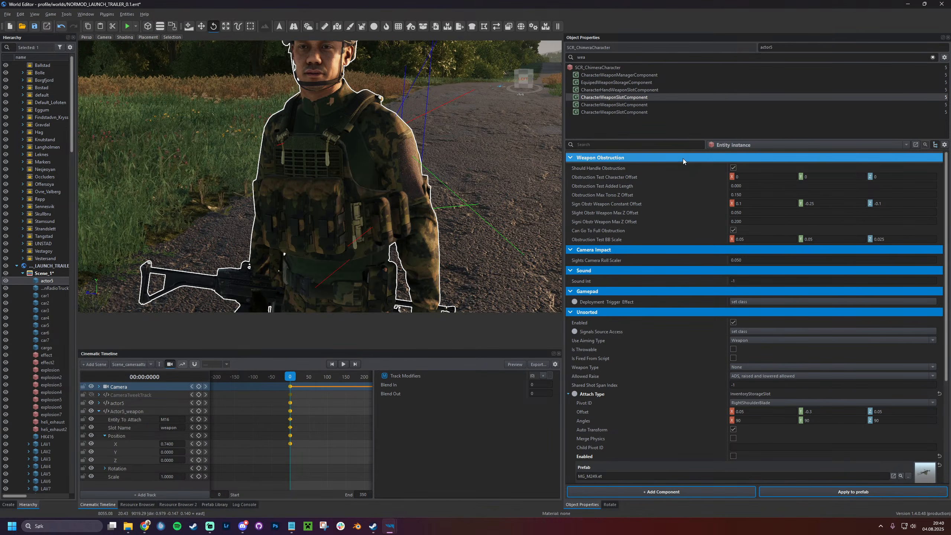
{"action": "left_click", "coordinate": [649, 158]}
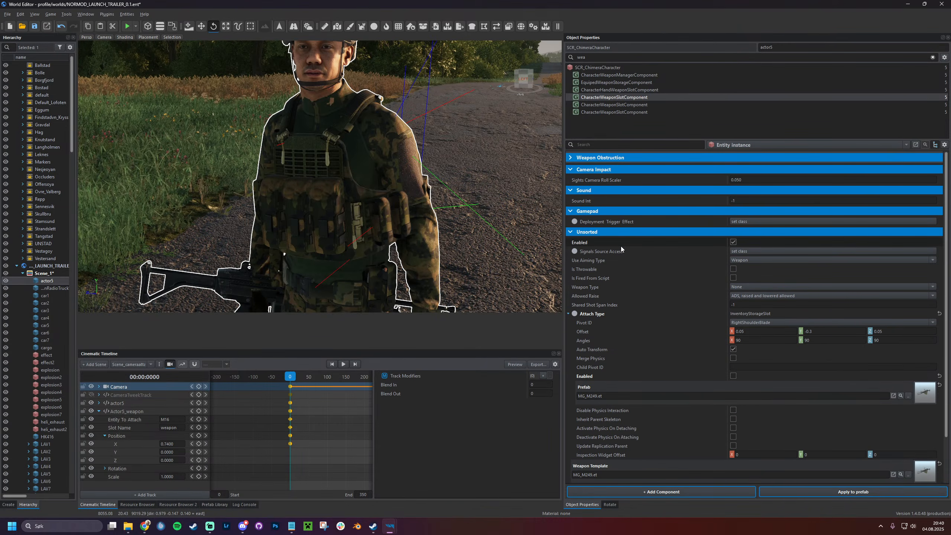
{"action": "left_click", "coordinate": [733, 241]}
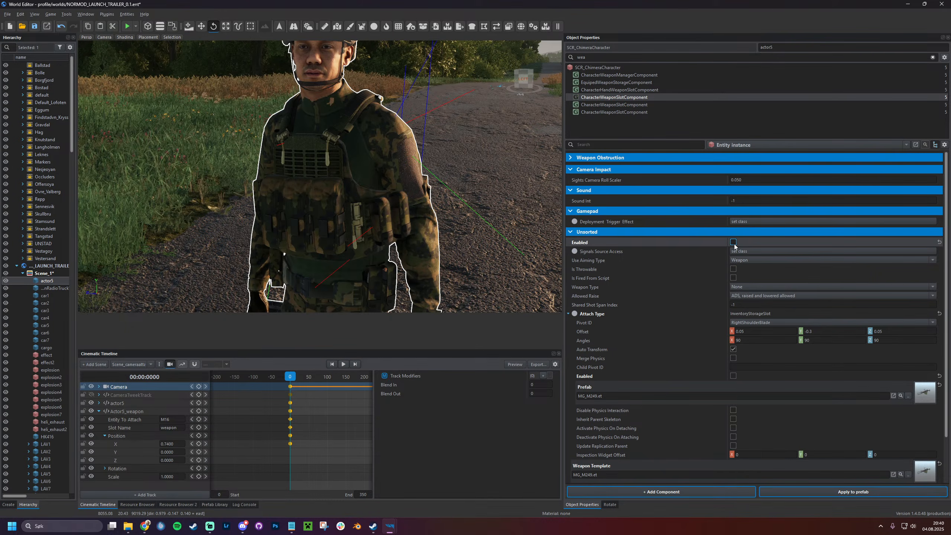
Check the floating M16's entity name against the Entity To Attach value of the Actor5_weapon track
{"action": "left_click", "coordinate": [265, 381]}
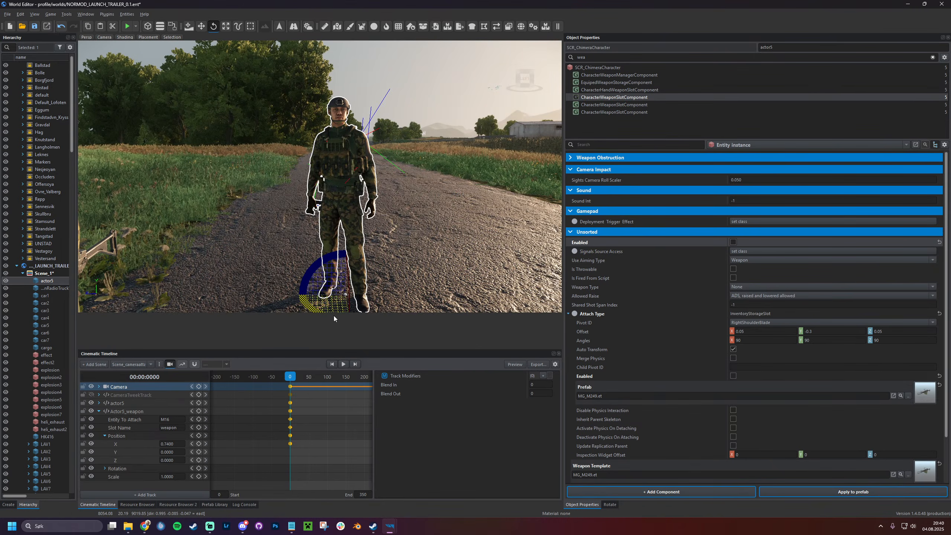
{"action": "mouse_move", "coordinate": [342, 240]}
{"action": "right_mouse_down"}
{"action": "mouse_move", "coordinate": [461, 236]}
{"action": "mouse_move", "coordinate": [378, 232]}
{"action": "mouse_move", "coordinate": [337, 243]}
{"action": "right_mouse_up"}
{"action": "key", "text": "s"}
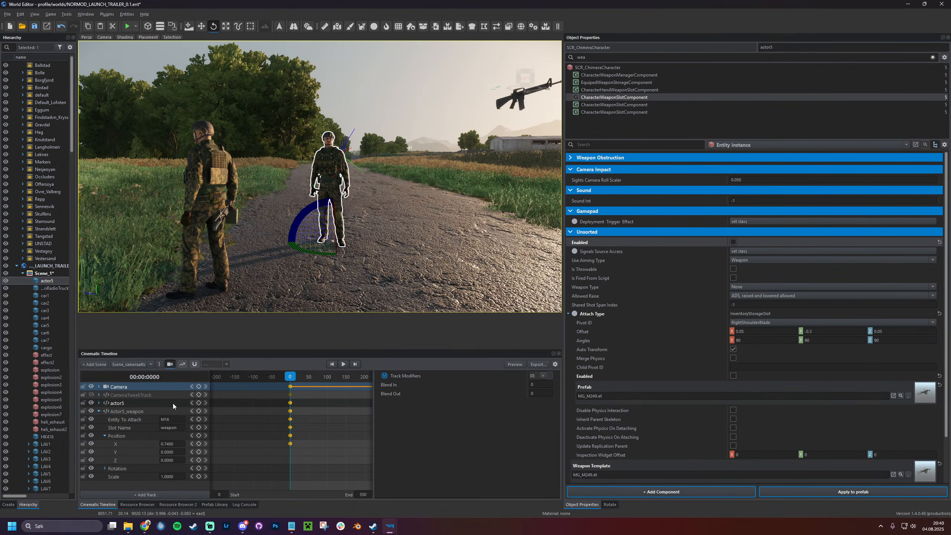
{"action": "left_click", "coordinate": [524, 93]}
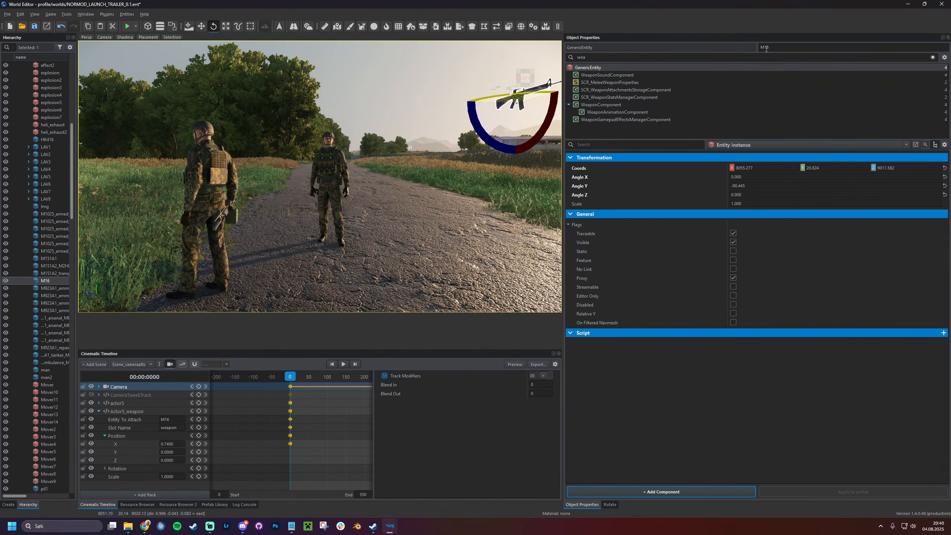
{"action": "left_click", "coordinate": [326, 171]}
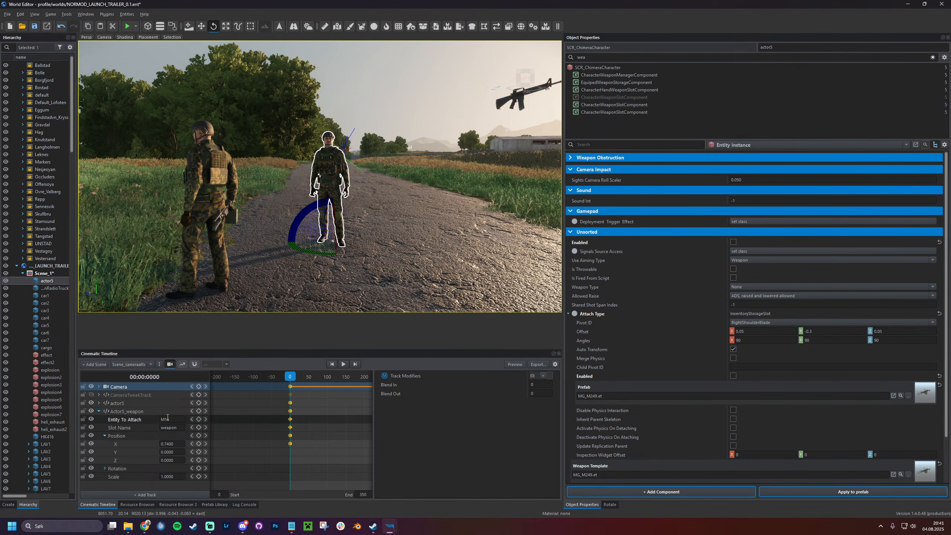
Check the weapon track's Slot Name against the slot in actor5's SlotManagerComponent and preview the scene
{"action": "left_click", "coordinate": [136, 427]}
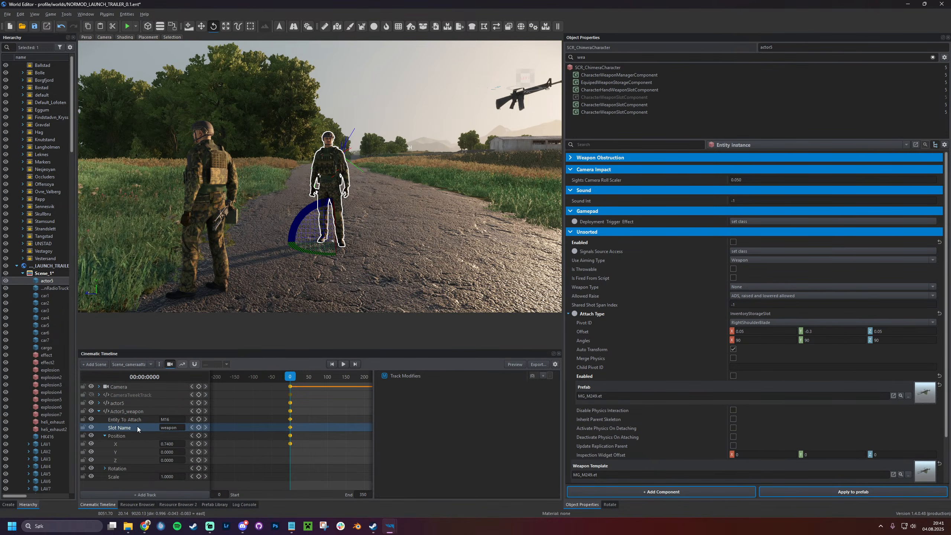
{"action": "double_click", "coordinate": [612, 57]}
{"action": "type", "text": "slot"}
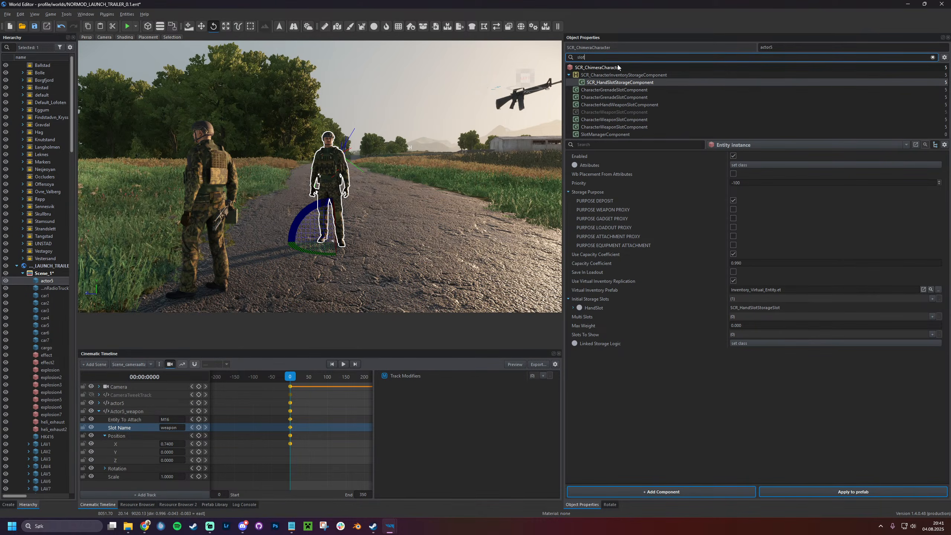
{"action": "left_click", "coordinate": [615, 134]}
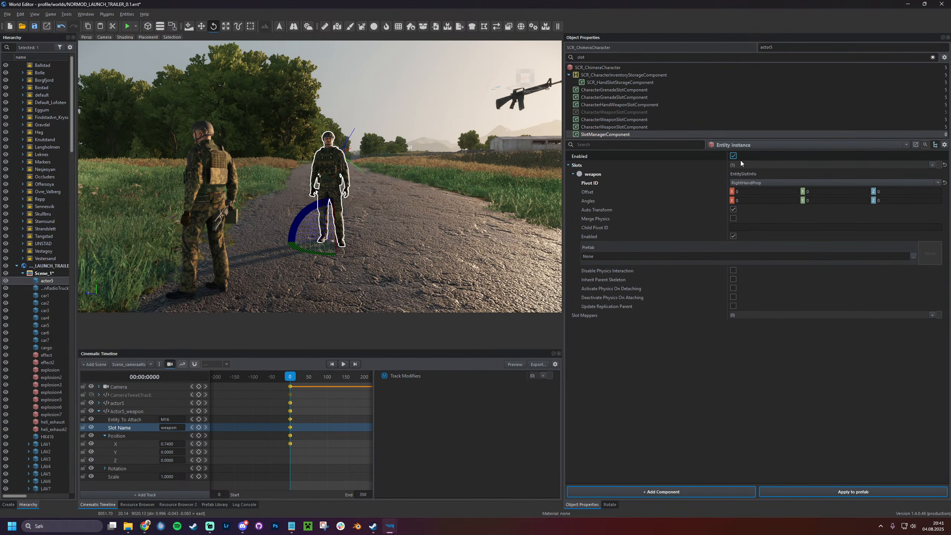
{"action": "double_click", "coordinate": [167, 427]}
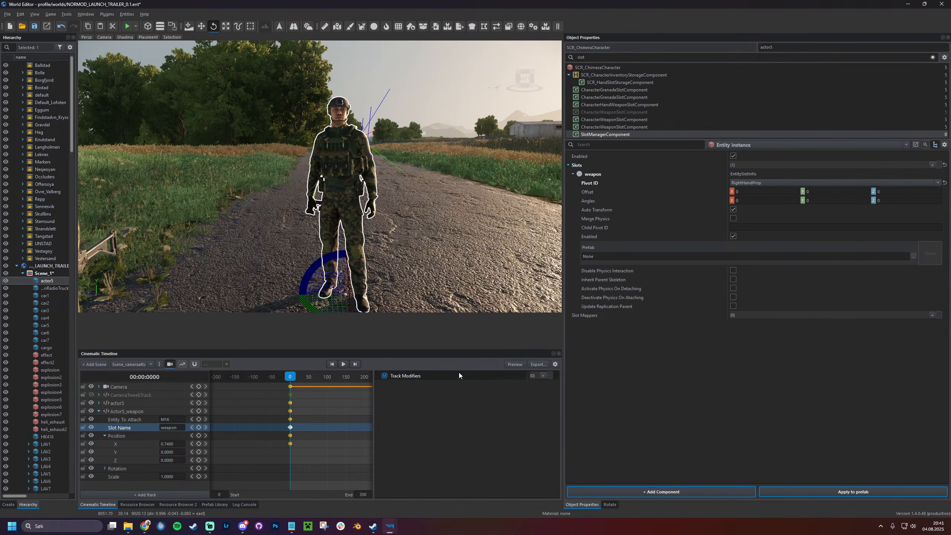
{"action": "left_click", "coordinate": [511, 364]}
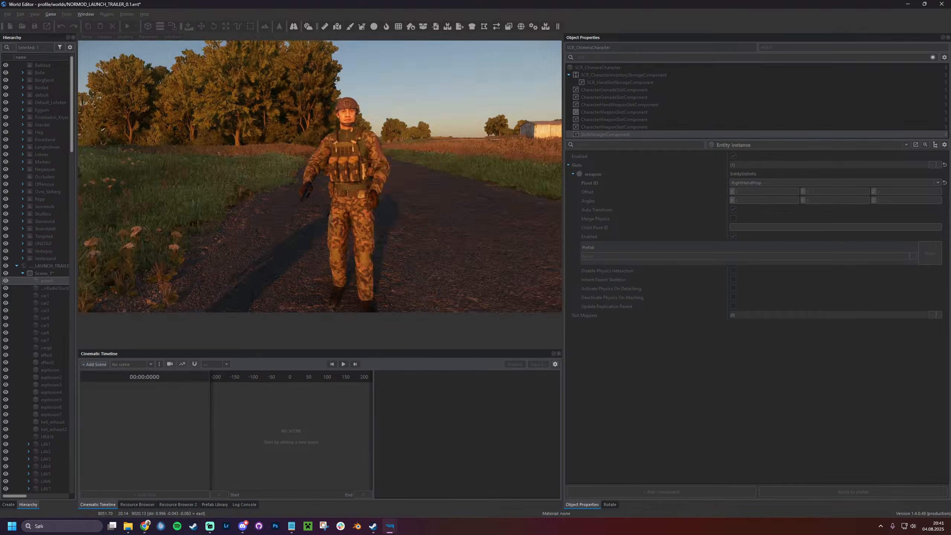
{"action": "key", "text": "Escape"}
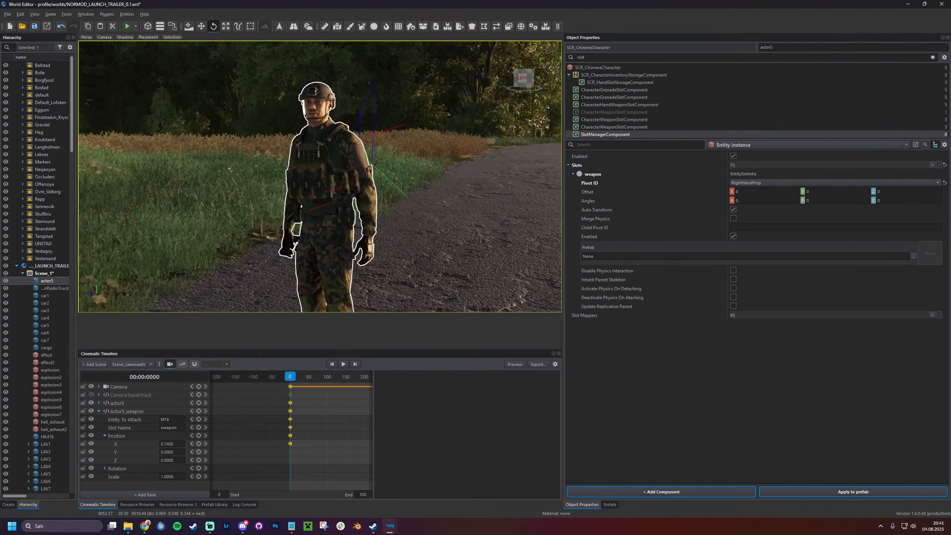
Disable the two remaining CharacterWeaponSlotComponents on actor5
{"action": "left_click", "coordinate": [636, 119]}
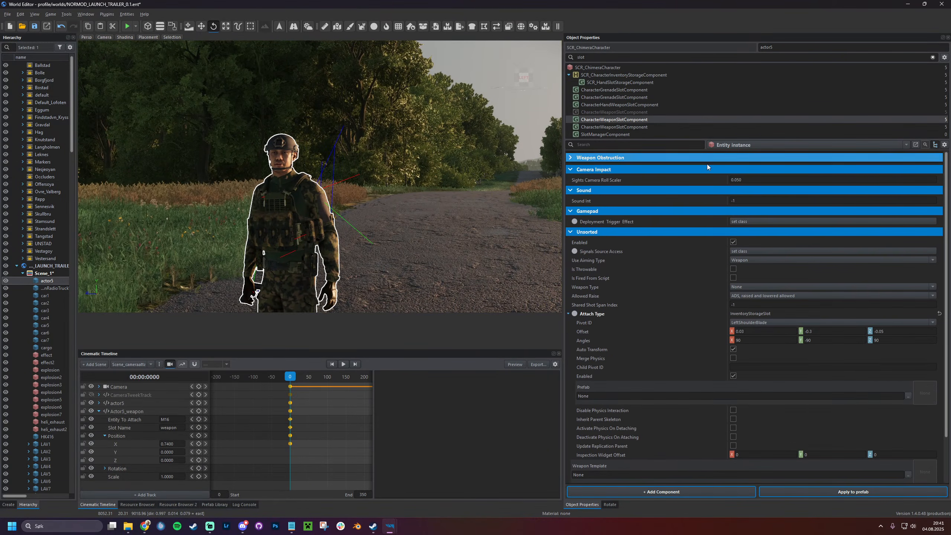
{"action": "left_click", "coordinate": [733, 242]}
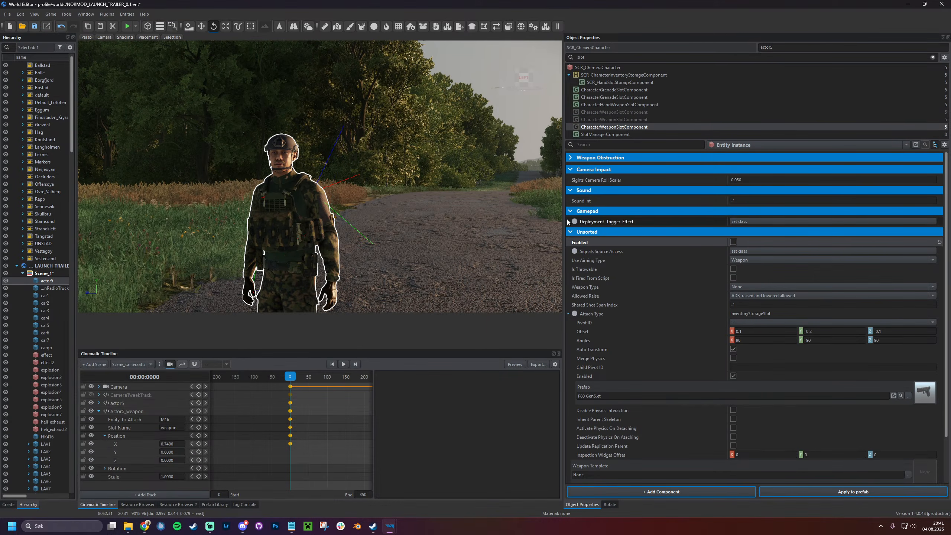
Collapse the Actor5_weapon track, expand the actor5 track and set its Move Speed to 0 at frame 0
{"action": "double_click", "coordinate": [128, 412]}
{"action": "double_click", "coordinate": [126, 403]}
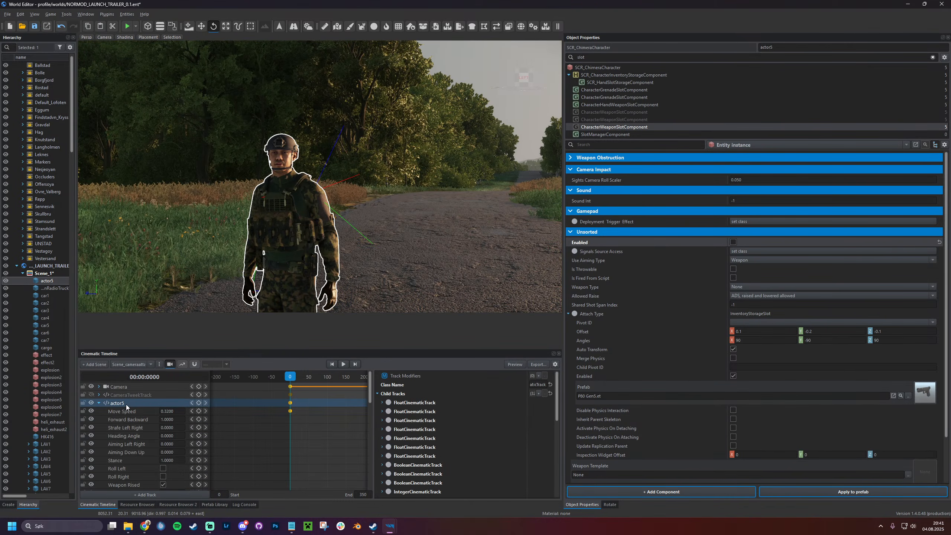
{"action": "double_click", "coordinate": [178, 411]}
{"action": "type", "text": "0"}
{"action": "key", "text": "Return"}
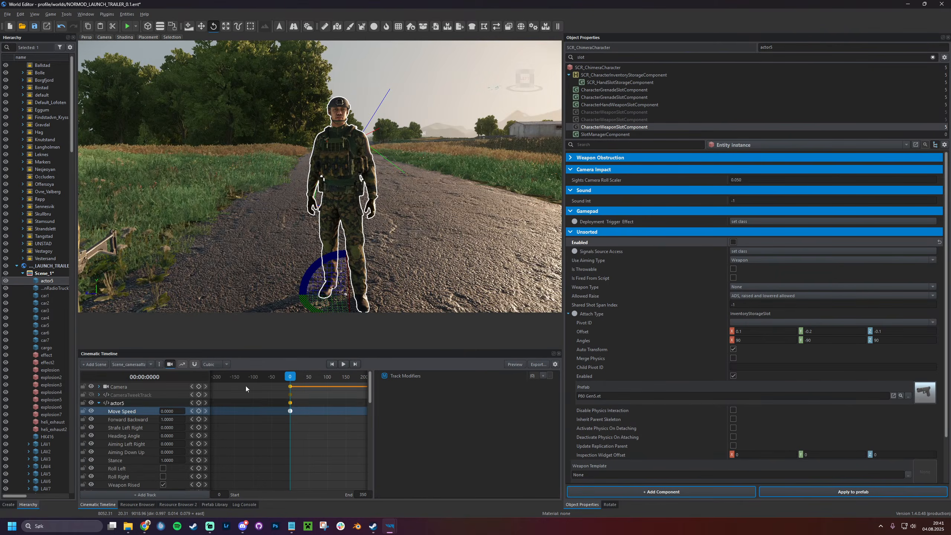
Key the Camera track at frame 0 on a side view of actor5
{"action": "right_click_drag", "start_coordinate": [390, 201], "coordinate": [308, 225]}
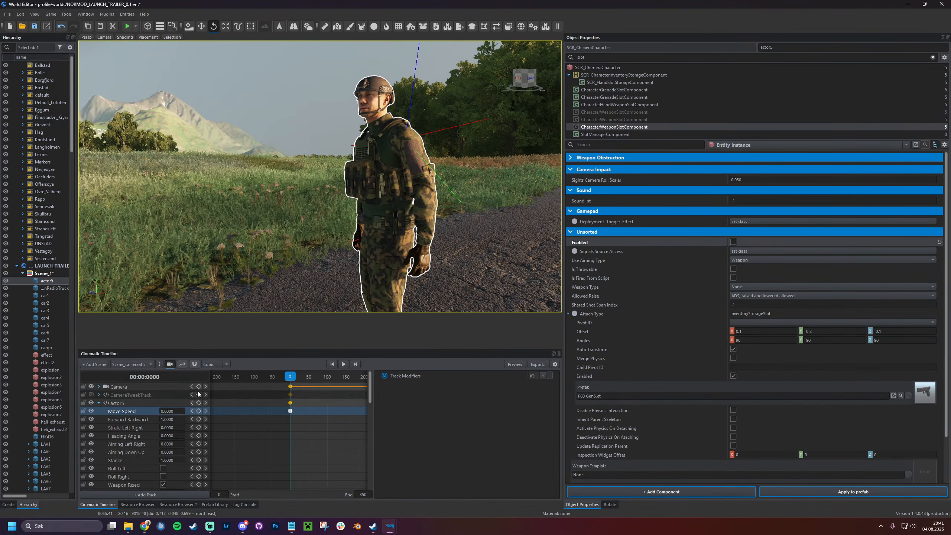
{"action": "left_click", "coordinate": [290, 386]}
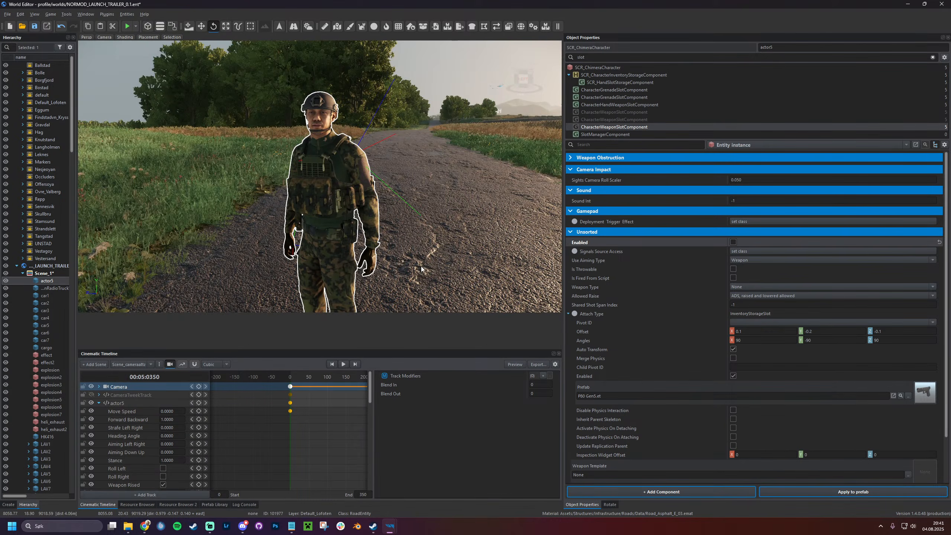
Replace the Camera track's end key at frame 350 with the current front view of actor5 and play the timeline
{"action": "right_click_drag", "start_coordinate": [421, 266], "coordinate": [382, 296]}
{"action": "middle_click_drag", "start_coordinate": [321, 390], "coordinate": [254, 391]}
{"action": "left_click", "coordinate": [354, 386]}
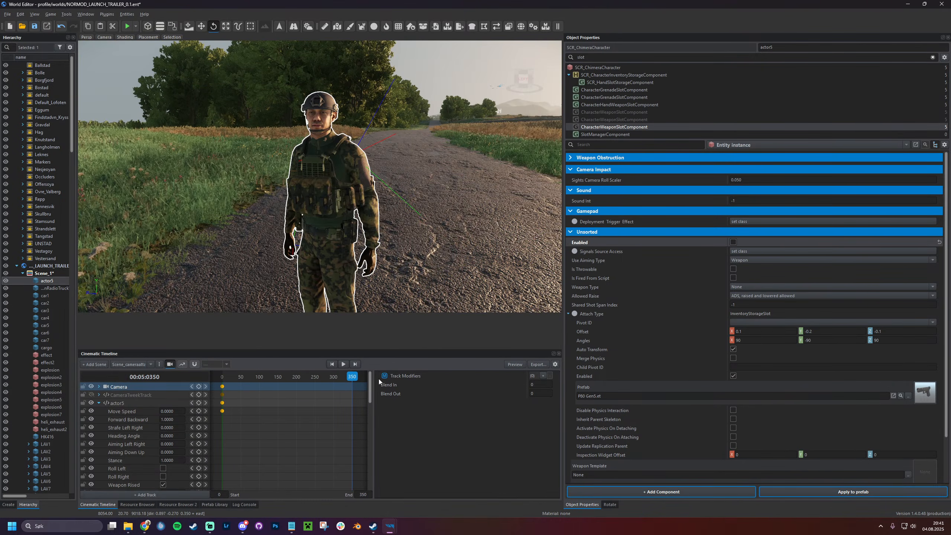
{"action": "left_click", "coordinate": [200, 387]}
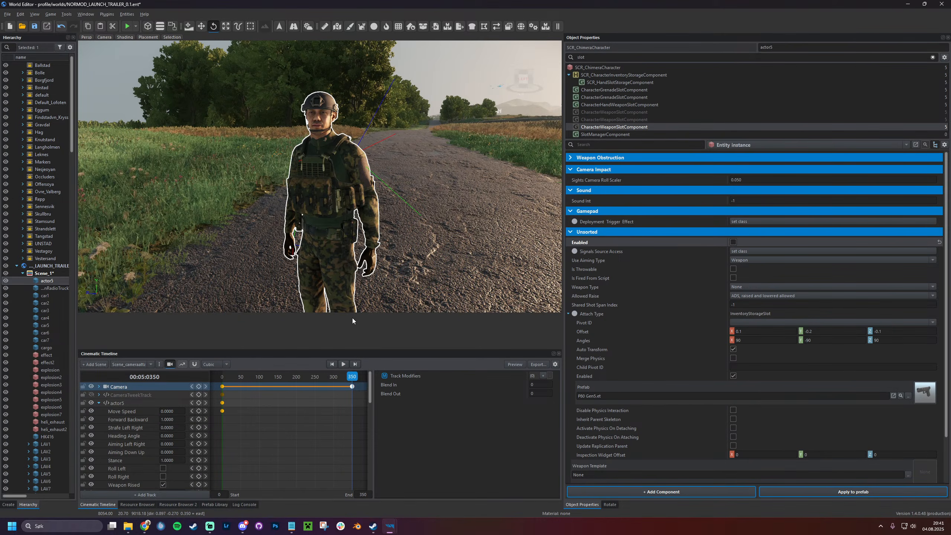
{"action": "left_click", "coordinate": [343, 364]}
{"action": "left_click", "coordinate": [343, 364]}
Replace the Camera track's end key at frame 350 with the same side view as at frame 0 and save the world
{"action": "left_click", "coordinate": [351, 387]}
{"action": "left_click_drag", "start_coordinate": [352, 384], "coordinate": [227, 388]}
{"action": "left_click", "coordinate": [222, 386]}
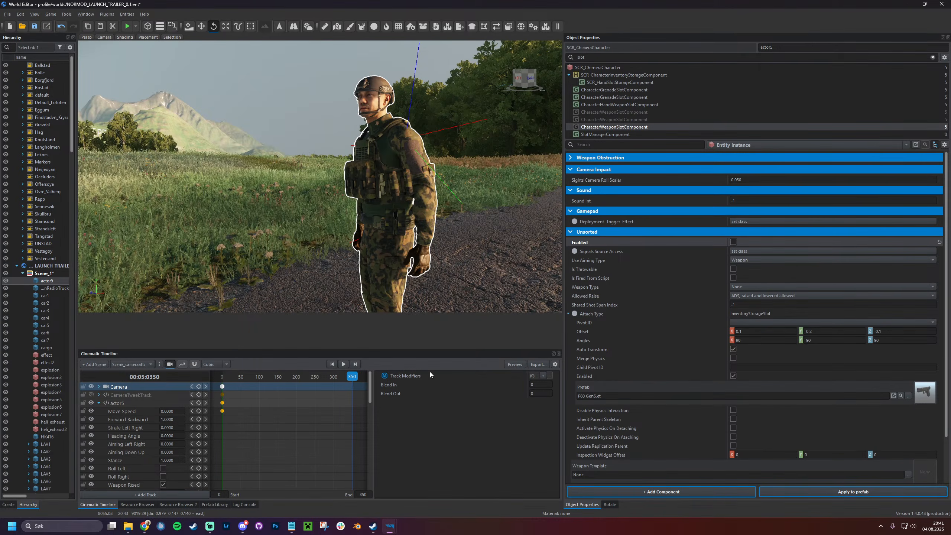
{"action": "left_click", "coordinate": [199, 387]}
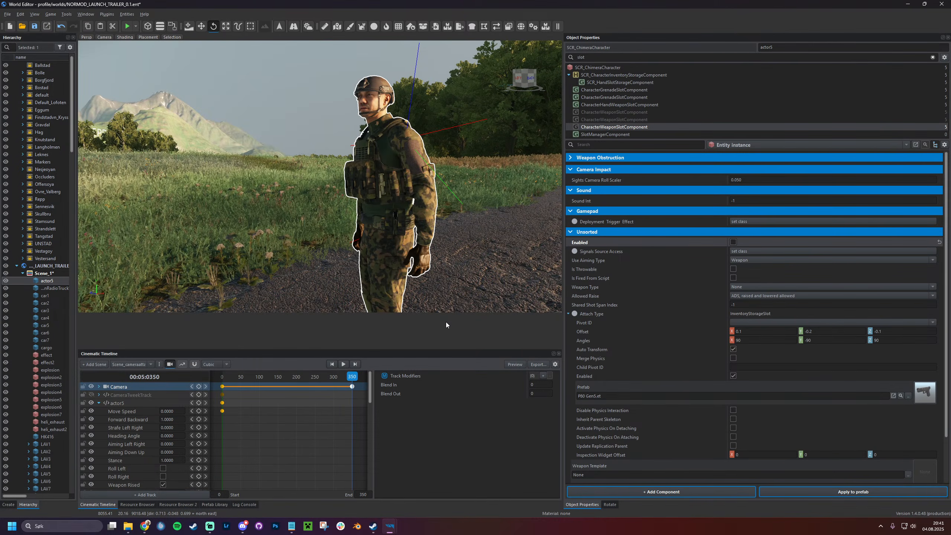
{"action": "key", "text": "ctrl+s"}
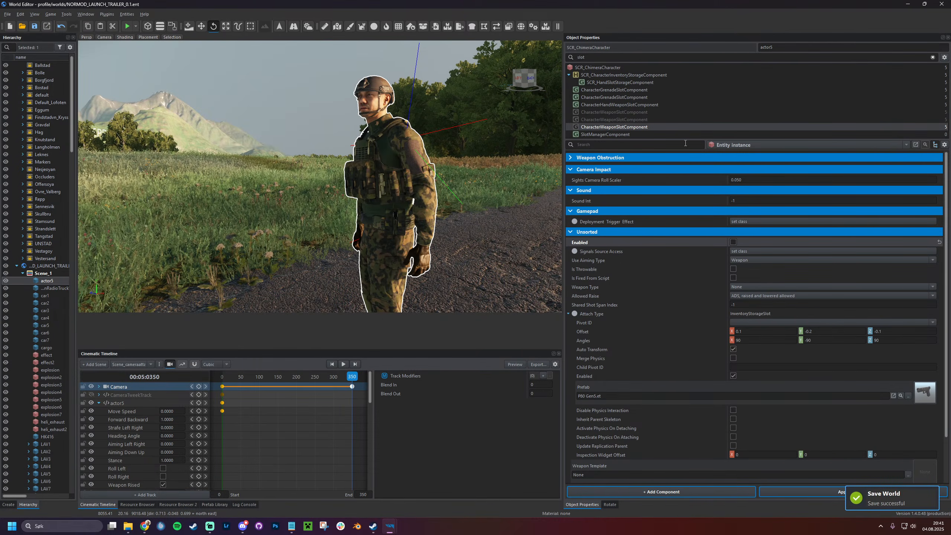
Inspect the weapon slot of actor5's SlotManagerComponent and its prefab choices without assigning a prefab
{"action": "left_click", "coordinate": [627, 134]}
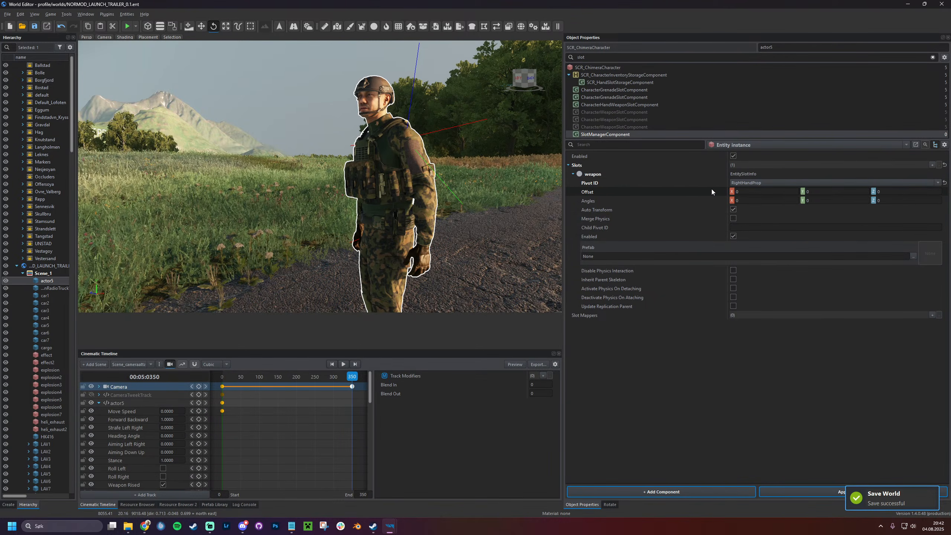
{"action": "left_click", "coordinate": [913, 256]}
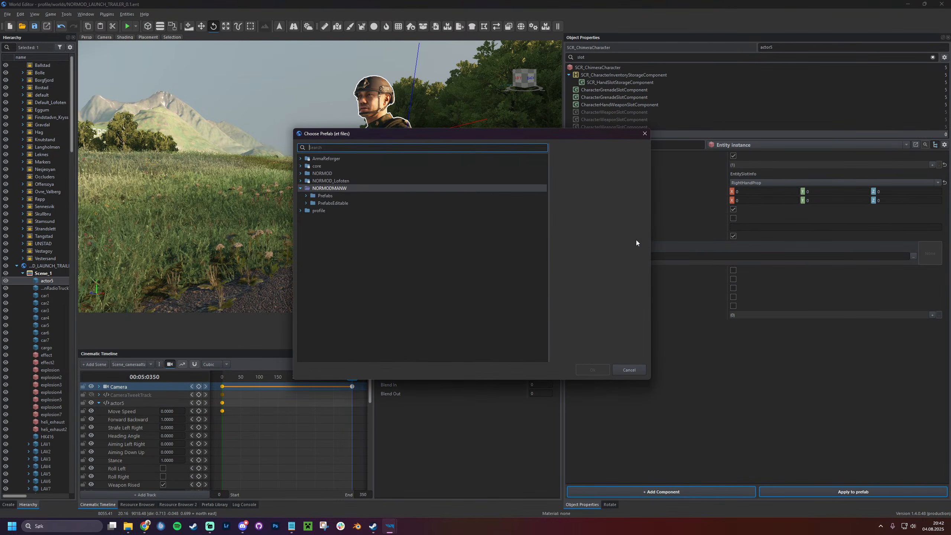
{"action": "left_click", "coordinate": [628, 370]}
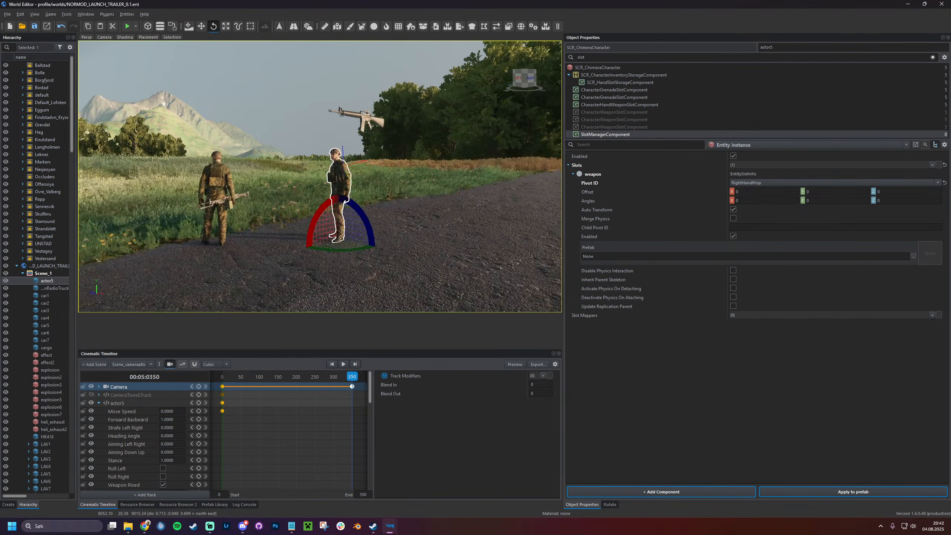
Toggle the visibility flag of the floating M16 off and back on, and play the timeline
{"action": "left_click", "coordinate": [395, 161]}
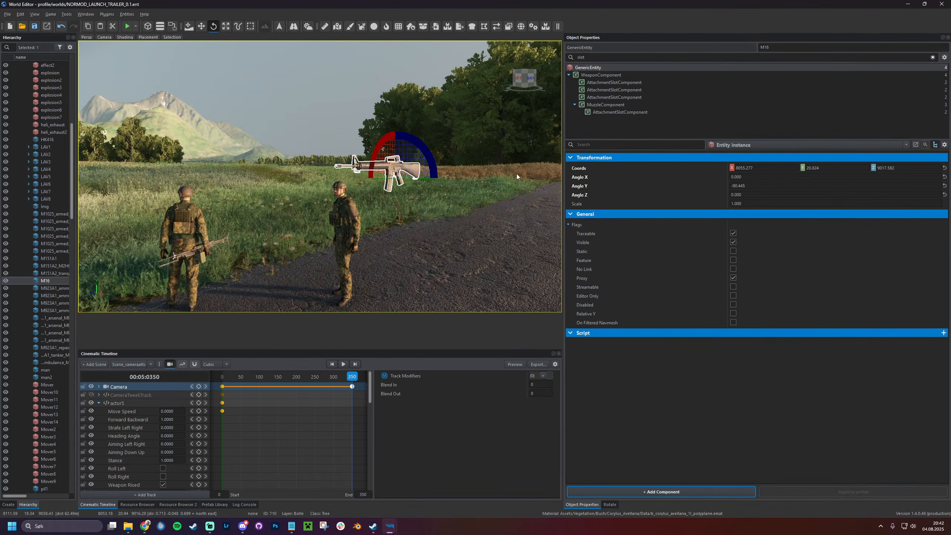
{"action": "left_click", "coordinate": [734, 241]}
{"action": "left_click", "coordinate": [734, 241]}
{"action": "left_click", "coordinate": [343, 364]}
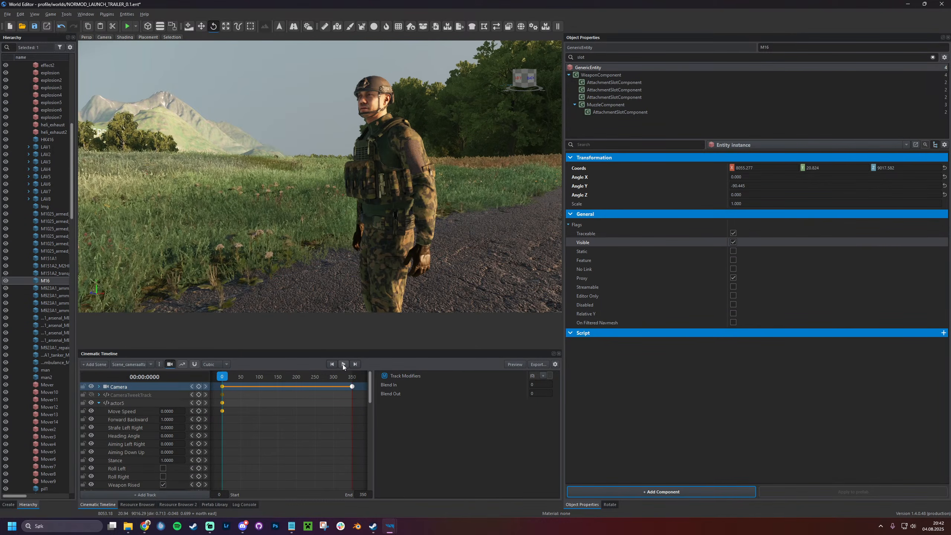
Collapse the actor5 track and delete the Actor5_weapon track from the timeline
{"action": "key", "text": "s"}
{"action": "right_click_drag", "start_coordinate": [187, 226], "coordinate": [157, 262]}
{"action": "key", "text": "w"}
{"action": "double_click", "coordinate": [141, 401]}
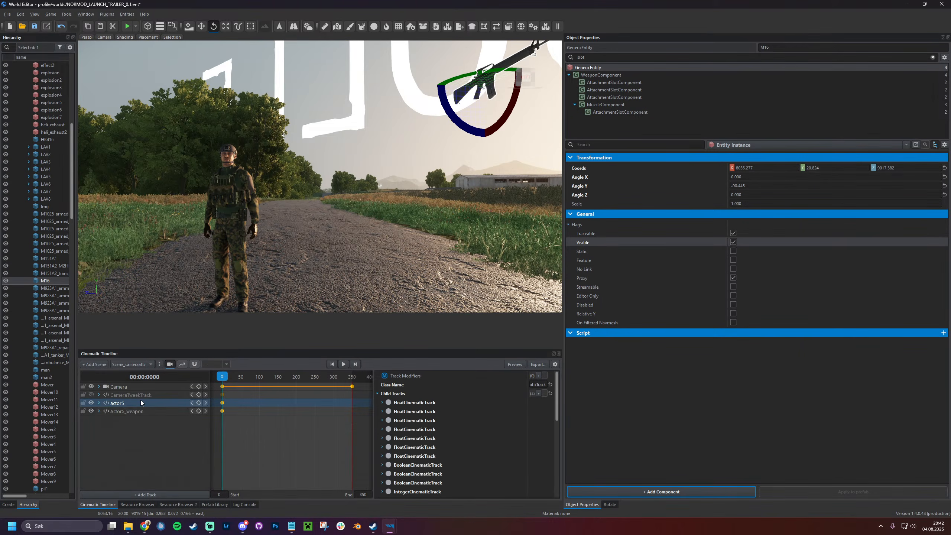
{"action": "double_click", "coordinate": [141, 411]}
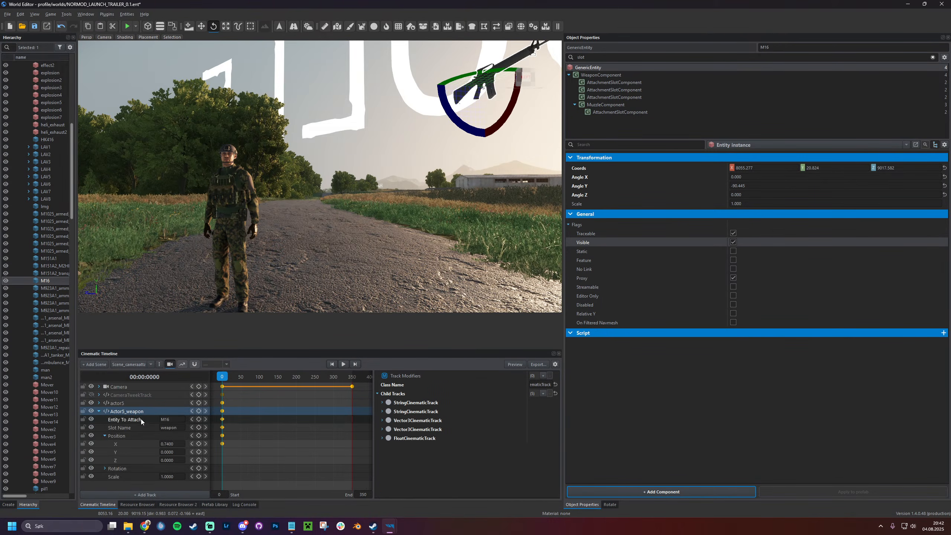
{"action": "double_click", "coordinate": [176, 427]}
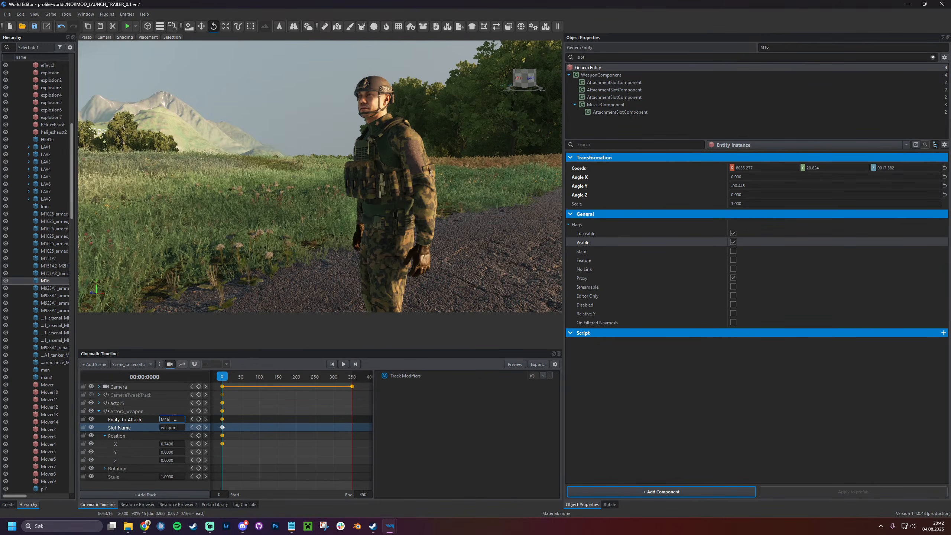
{"action": "right_click", "coordinate": [160, 410]}
{"action": "left_click", "coordinate": [180, 450]}
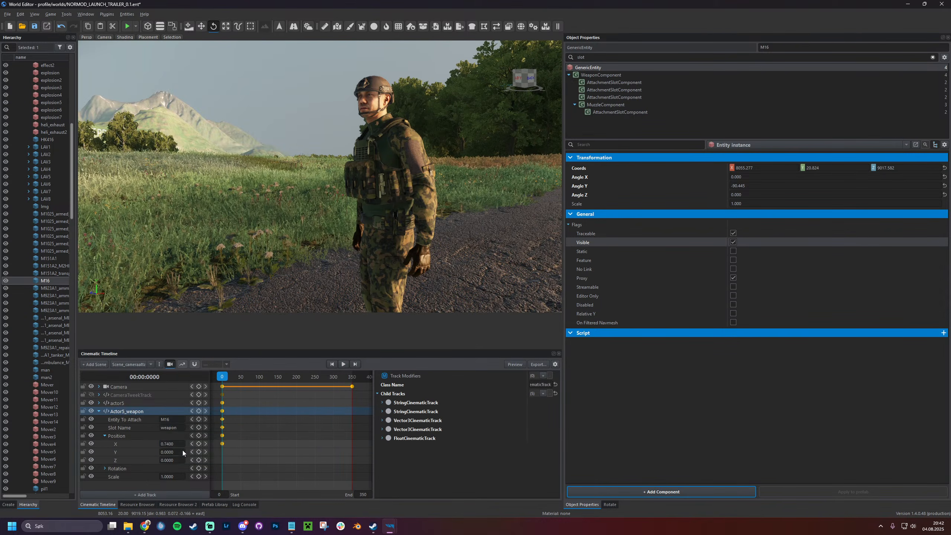
{"action": "left_click", "coordinate": [458, 283]}
Add an Attach To Slot track named actor5_weapon to the scene
{"action": "left_click", "coordinate": [146, 495]}
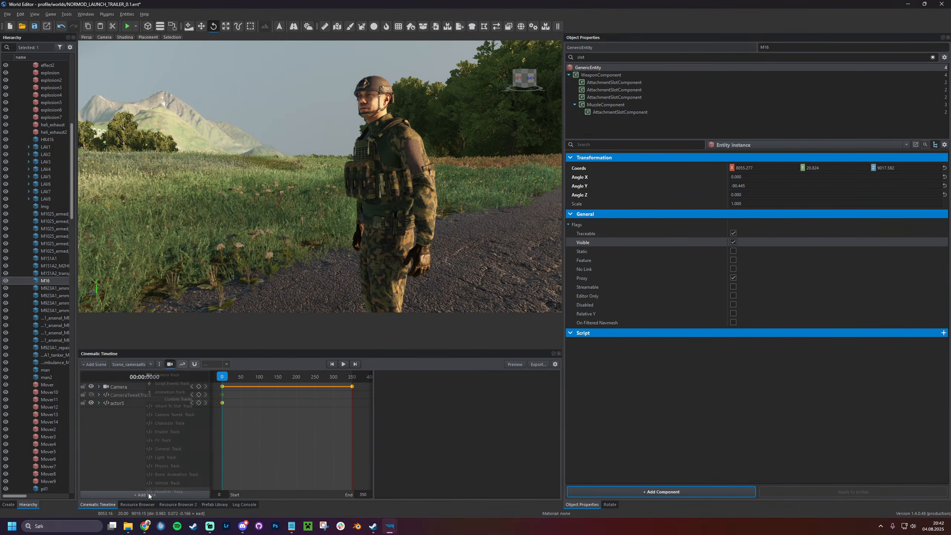
{"action": "left_click", "coordinate": [183, 405]}
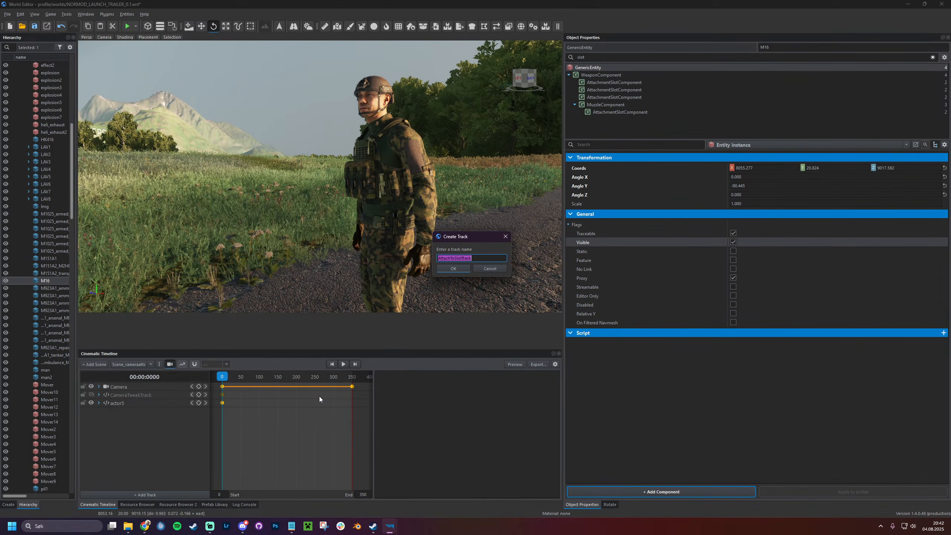
{"action": "type", "text": "M"}
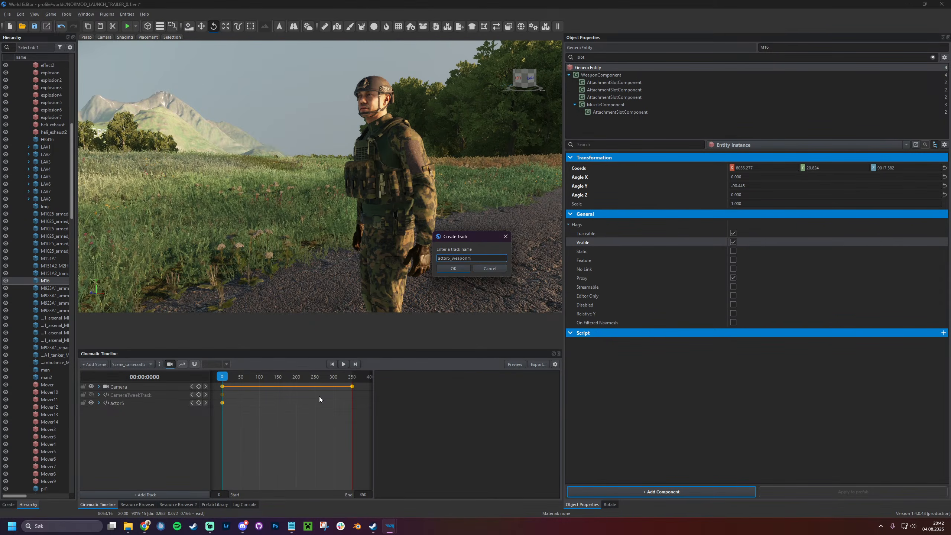
{"action": "key", "text": "BackSpace"}
{"action": "key", "text": "Return"}
Expand the actor5_weapon track and set Entity To Attach to m16 and Slot Name to weapon at frame 0
{"action": "double_click", "coordinate": [140, 411]}
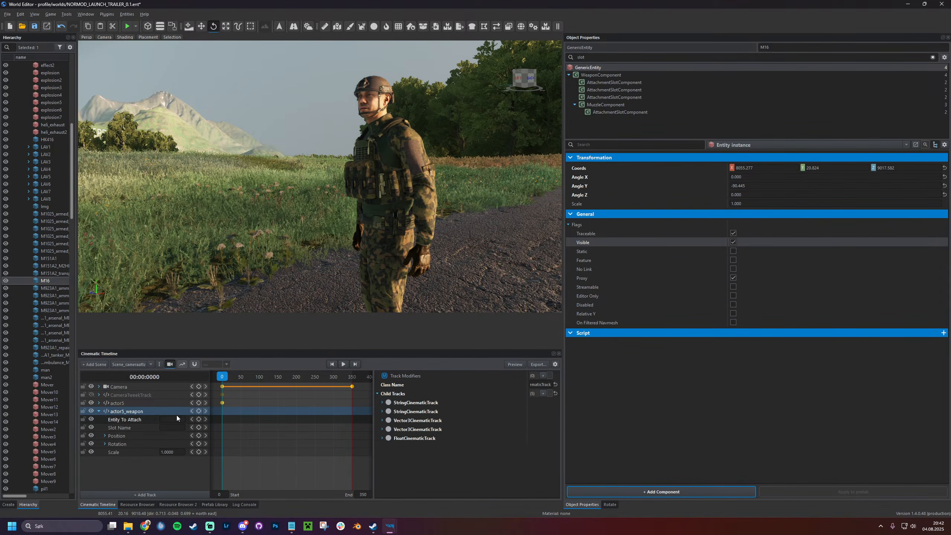
{"action": "left_click", "coordinate": [177, 419]}
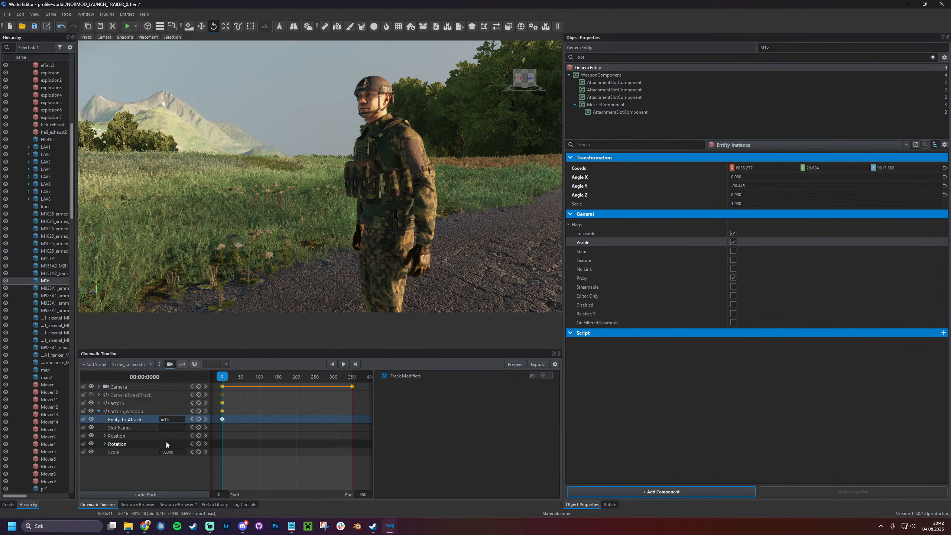
{"action": "left_click", "coordinate": [169, 427]}
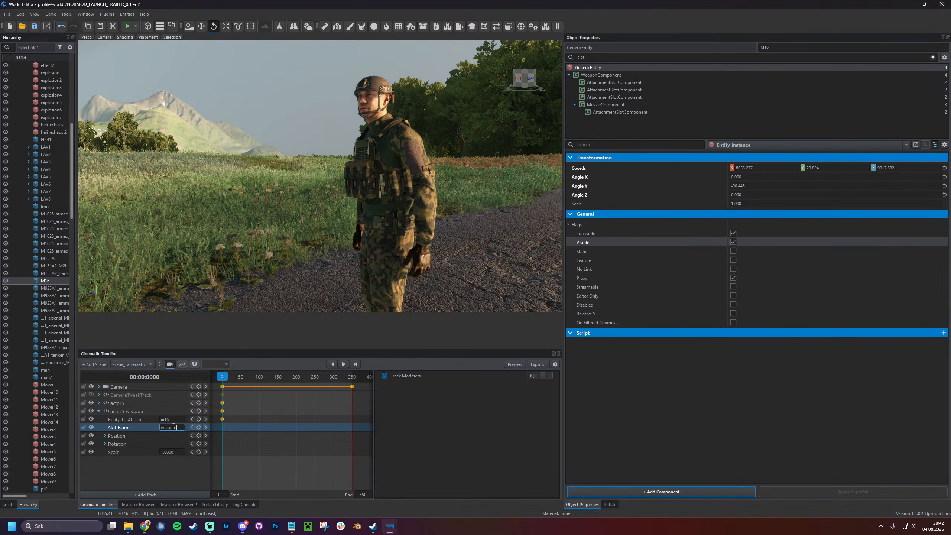
{"action": "key", "text": "Return"}
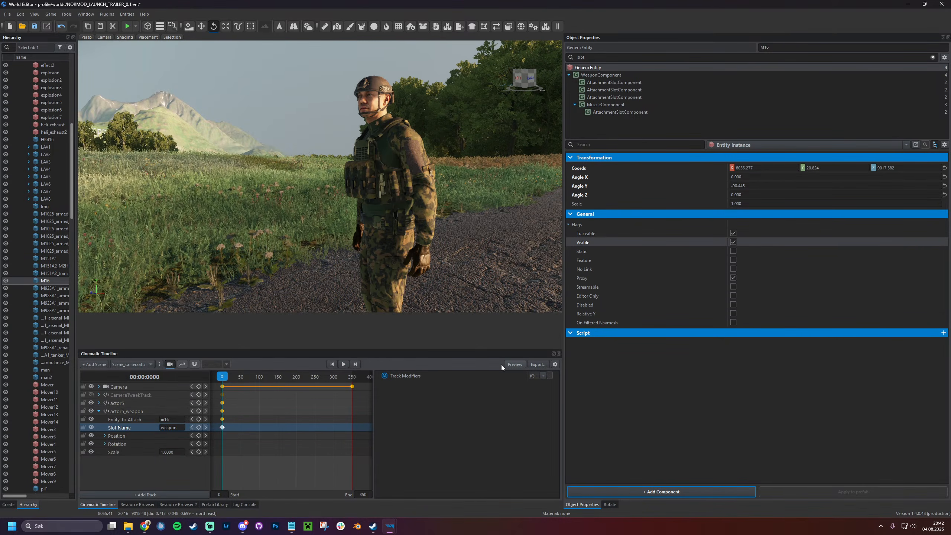
Scrub the timeline near frame 0 to test the weapon attachment and save the world
{"action": "left_click", "coordinate": [231, 377]}
{"action": "left_click_drag", "start_coordinate": [232, 377], "coordinate": [222, 377]}
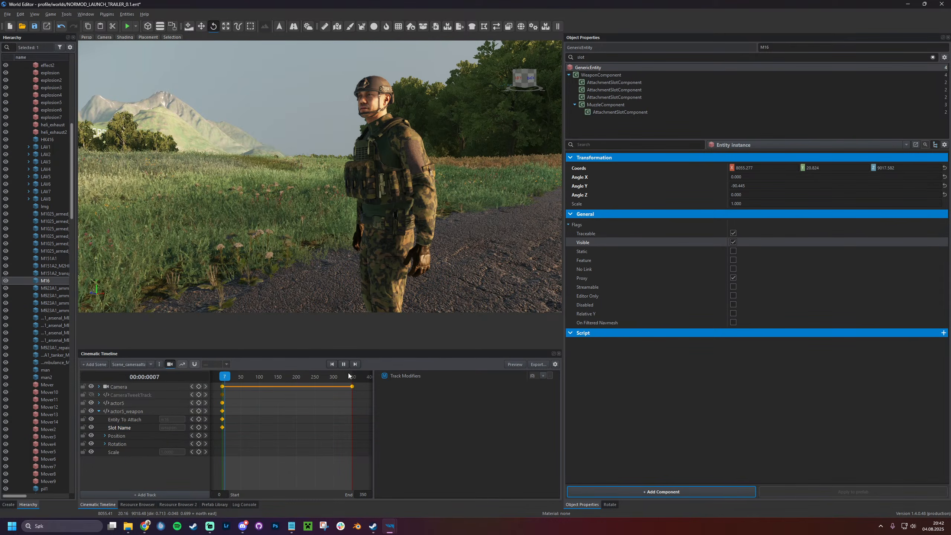
{"action": "key", "text": "ctrl+s"}
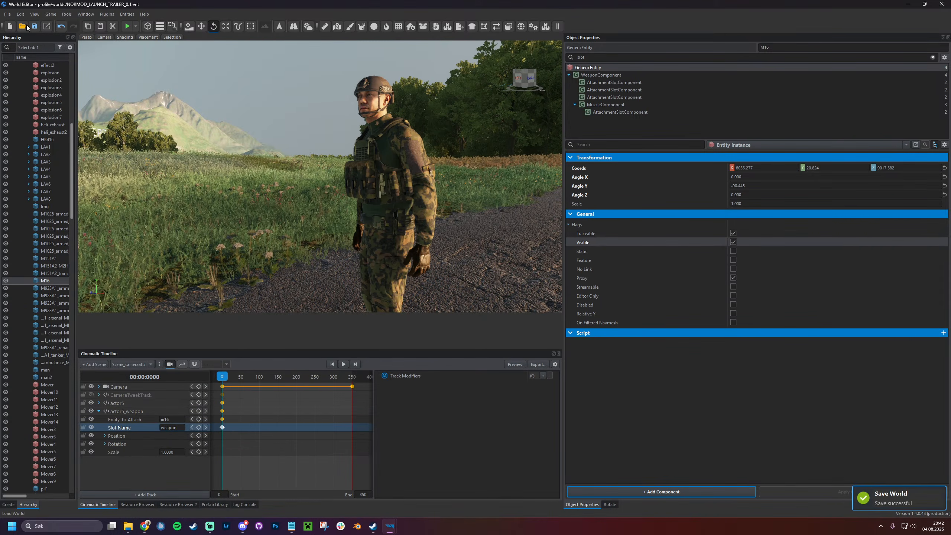
Reload the world NORMOD_LAUNCH_TRAILER_0.1.ent and open Scene_cameraattach in the timeline
{"action": "key", "text": "ctrl+o"}
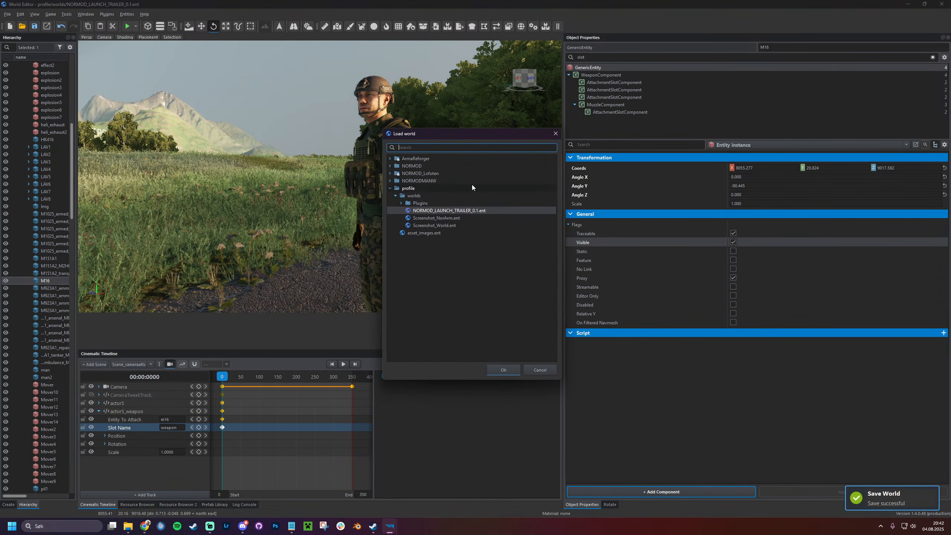
{"action": "double_click", "coordinate": [447, 209]}
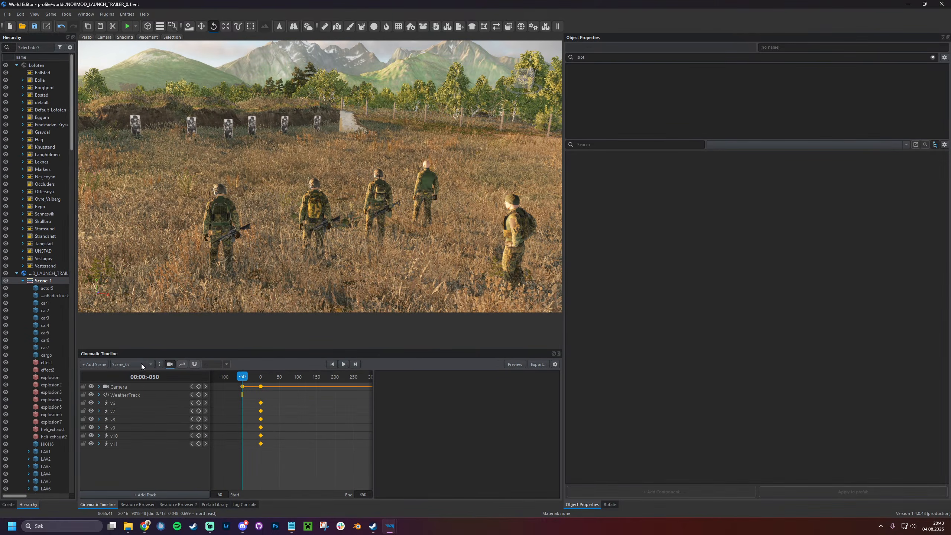
{"action": "left_click", "coordinate": [140, 365]}
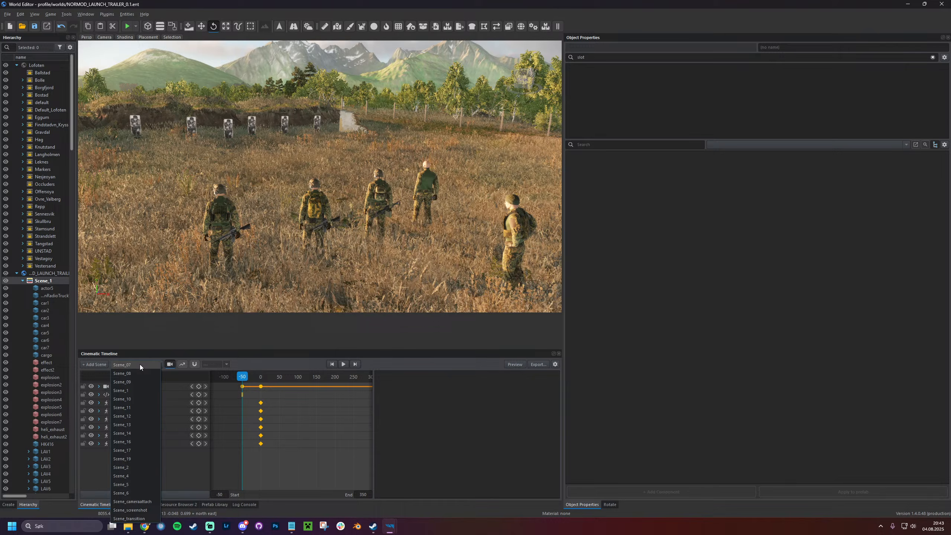
{"action": "left_click", "coordinate": [151, 501]}
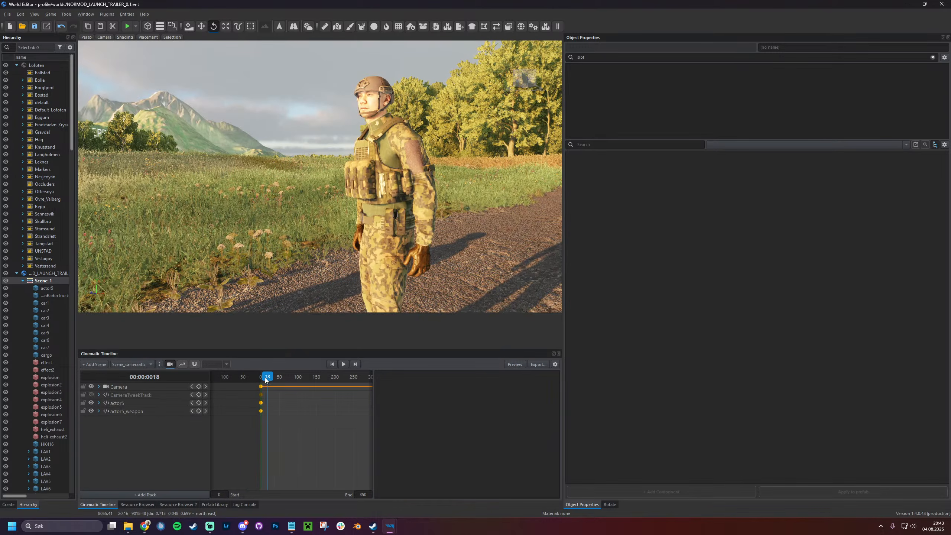
Set the actor5_weapon track's Entity To Attach to M16 at frame 0 and preview the scene
{"action": "double_click", "coordinate": [144, 411]}
{"action": "double_click", "coordinate": [177, 419]}
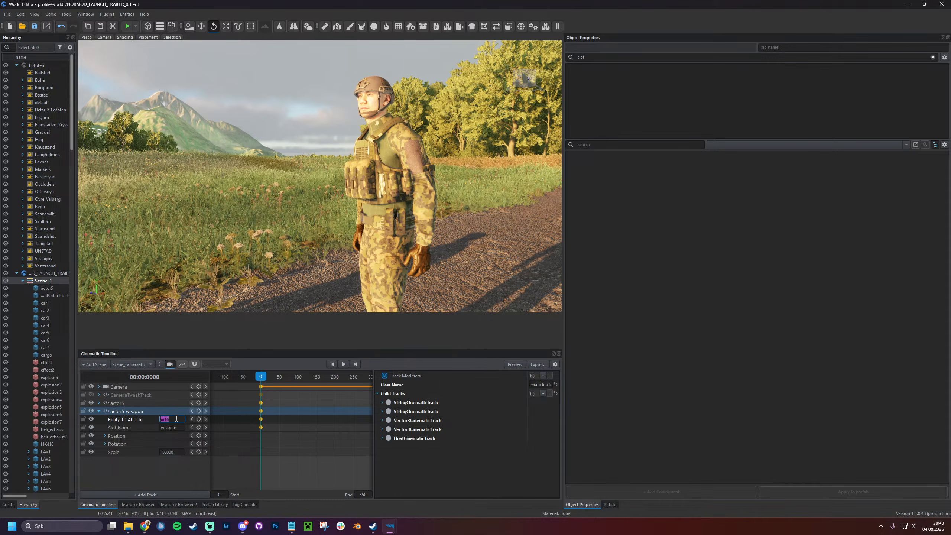
{"action": "type", "text": "M16"}
{"action": "key", "text": "Return"}
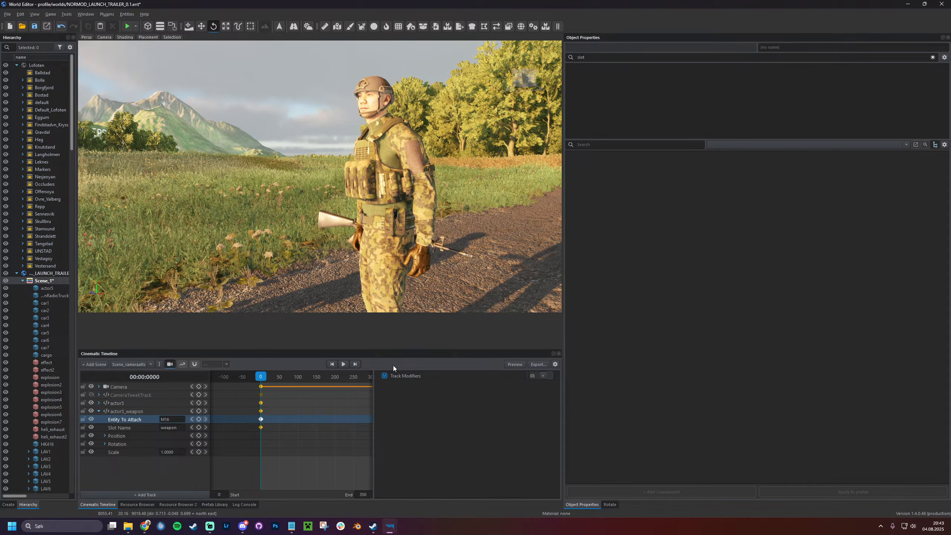
{"action": "left_click", "coordinate": [515, 364]}
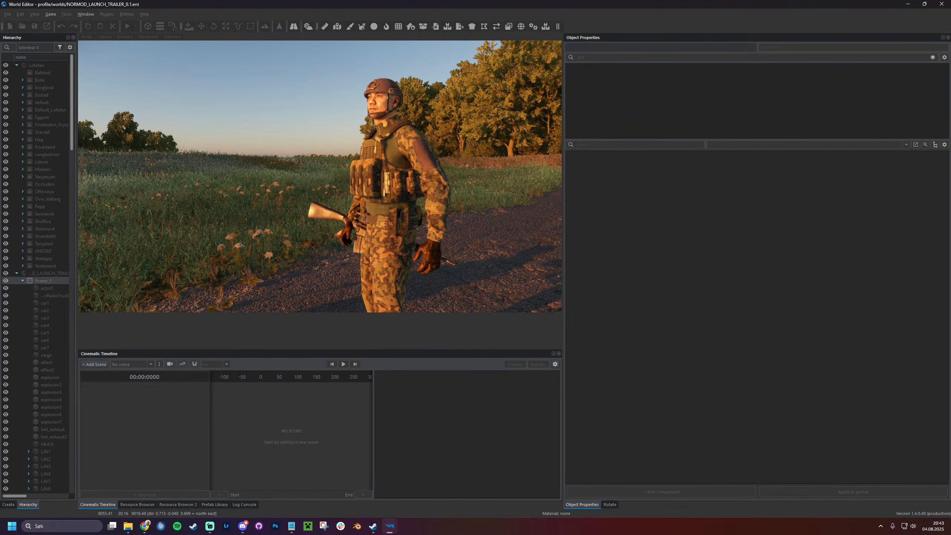
{"action": "key", "text": "Escape"}
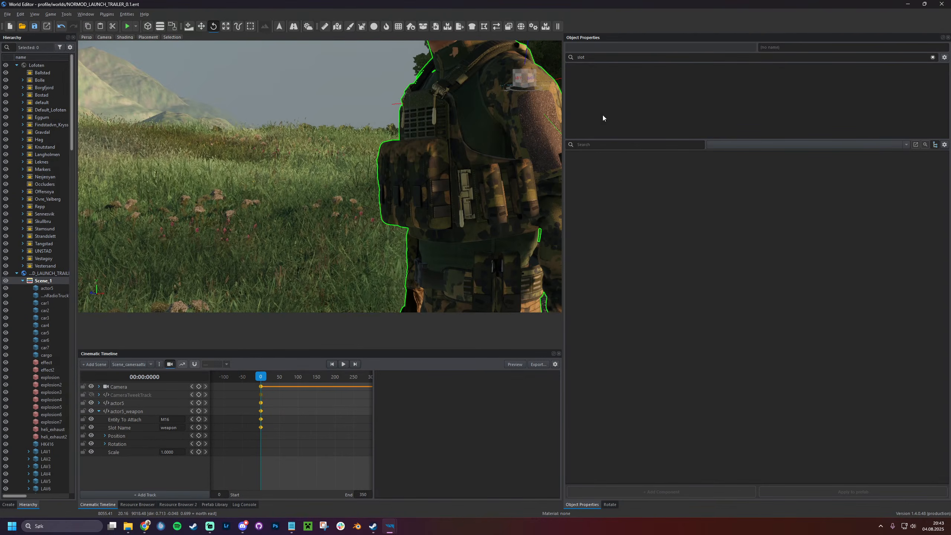
Filter actor5's components by "weapon" and enable the CharacterWeaponSlotComponent that holds MG_M249.et
{"action": "left_click", "coordinate": [614, 57]}
{"action": "type", "text": "weapon"}
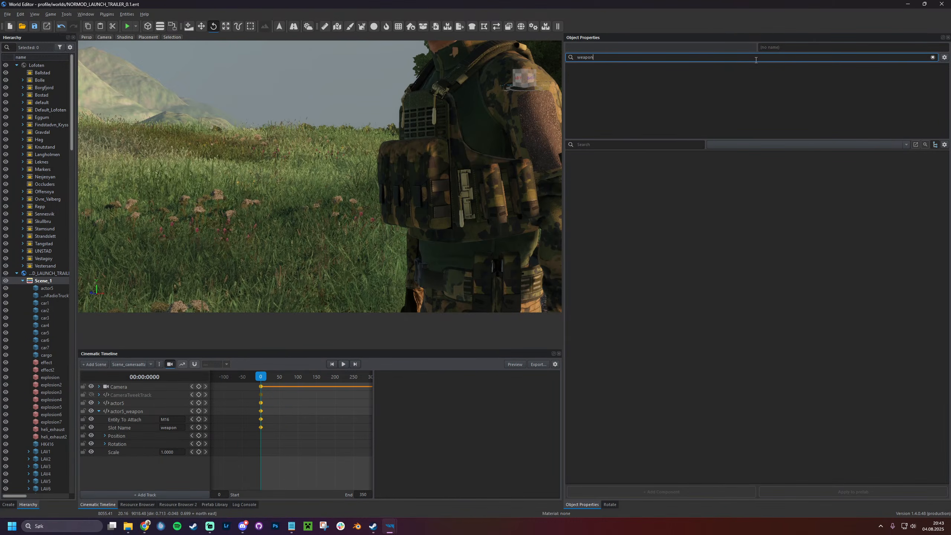
{"action": "left_click", "coordinate": [457, 183]}
{"action": "left_click", "coordinate": [620, 98]}
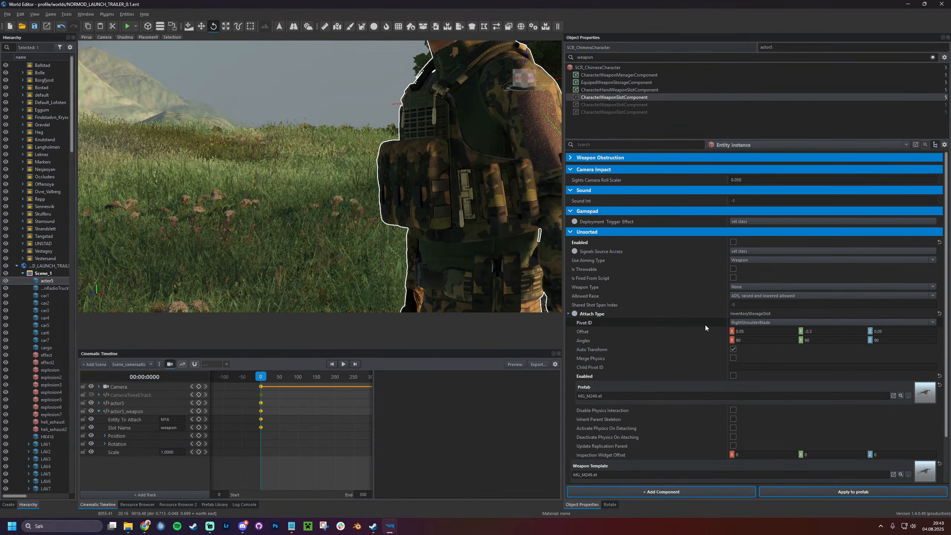
{"action": "scroll", "coordinate": [713, 322], "scroll_direction": "down", "scroll_amount": 3}
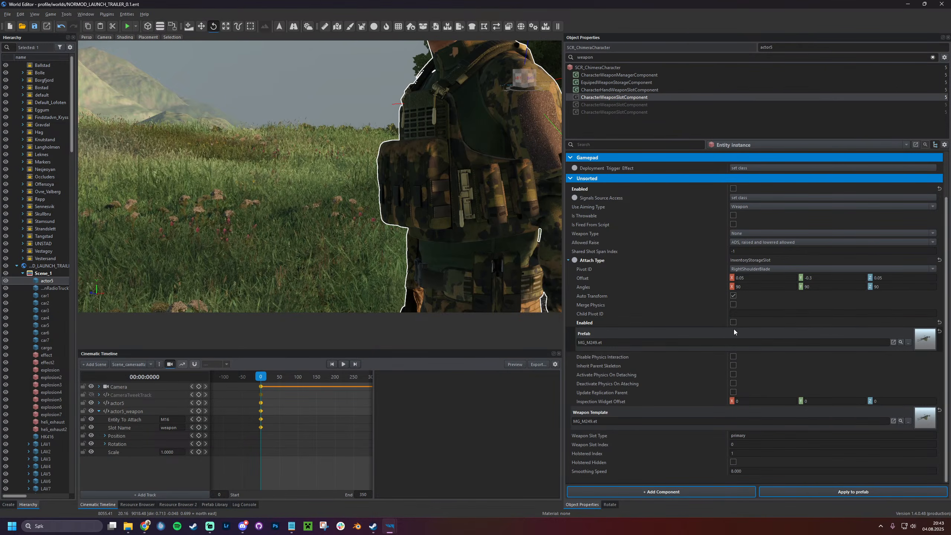
{"action": "scroll", "coordinate": [735, 327], "scroll_direction": "up", "scroll_amount": 3}
{"action": "left_click", "coordinate": [733, 242]}
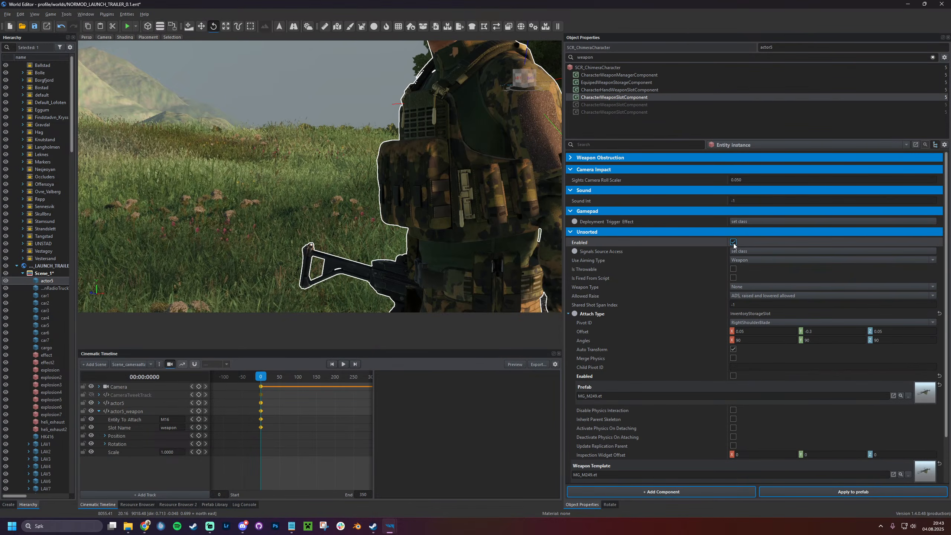
{"action": "left_click", "coordinate": [733, 243]}
{"action": "left_click", "coordinate": [733, 243]}
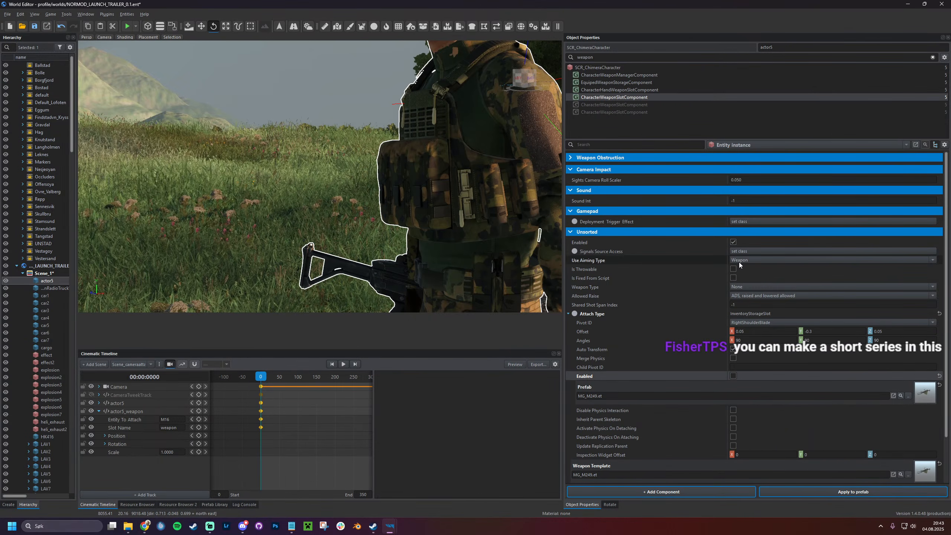
Examine actor5 from farther back to check how the MG_M249 weapon sits on the soldier
{"action": "mouse_move", "coordinate": [739, 264]}
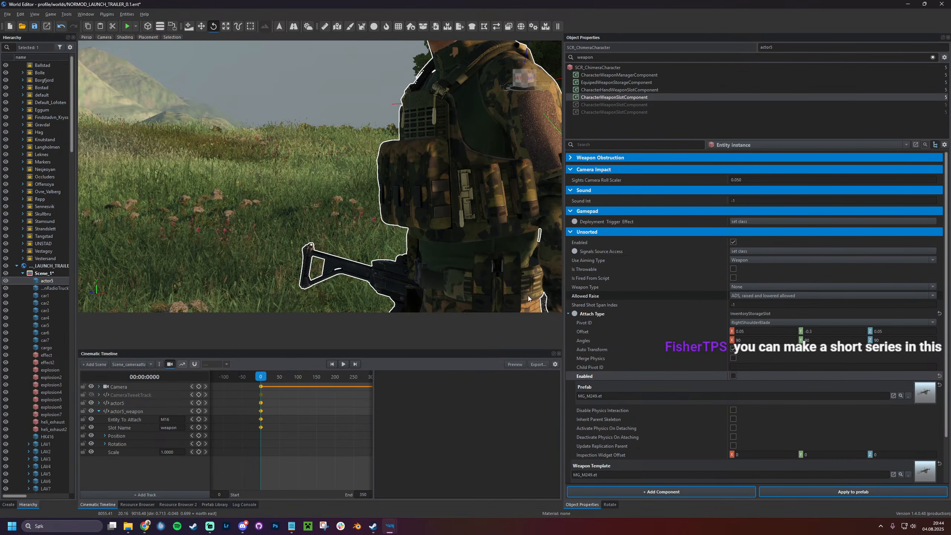
{"action": "key", "text": "s"}
{"action": "right_click_drag", "start_coordinate": [475, 259], "coordinate": [490, 250]}
{"action": "right_click_drag", "start_coordinate": [462, 281], "coordinate": [462, 286]}
{"action": "key", "text": "e"}
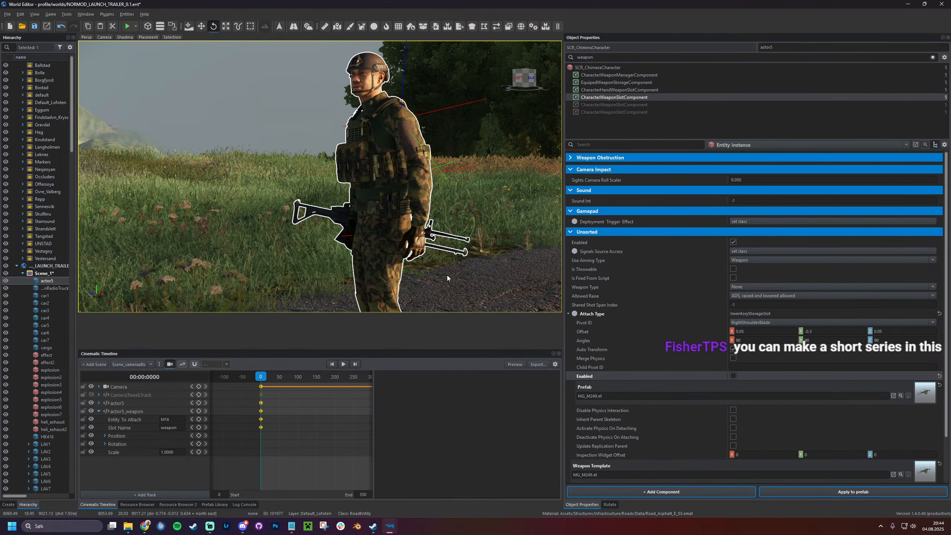
{"action": "mouse_move", "coordinate": [447, 275]}
{"action": "right_mouse_down"}
{"action": "mouse_move", "coordinate": [468, 280]}
{"action": "mouse_move", "coordinate": [445, 294]}
{"action": "right_mouse_up"}
{"action": "key", "text": "s"}
Disable actor5's selected CharacterWeaponSlotComponent to remove the MG_M249 from the soldier
{"action": "left_click", "coordinate": [144, 496]}
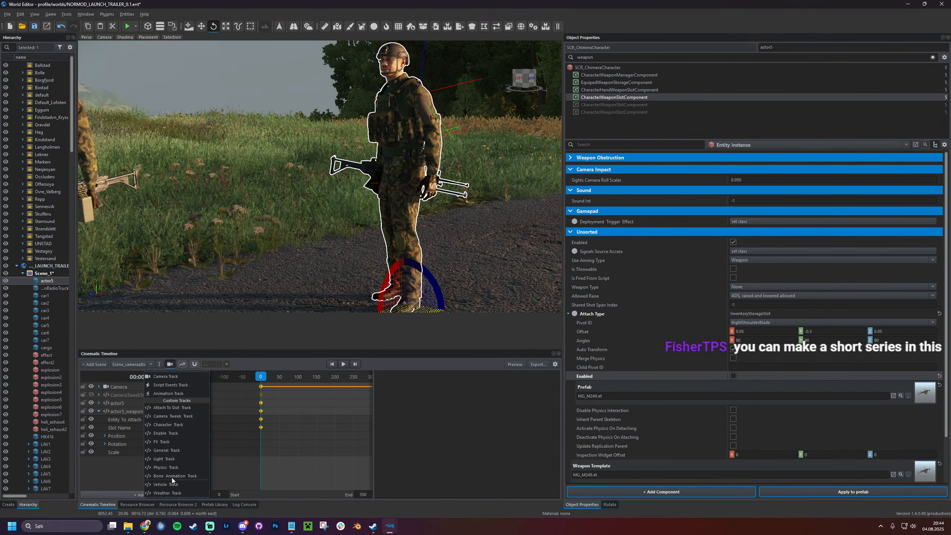
{"action": "left_click", "coordinate": [117, 411]}
{"action": "left_click", "coordinate": [117, 411]}
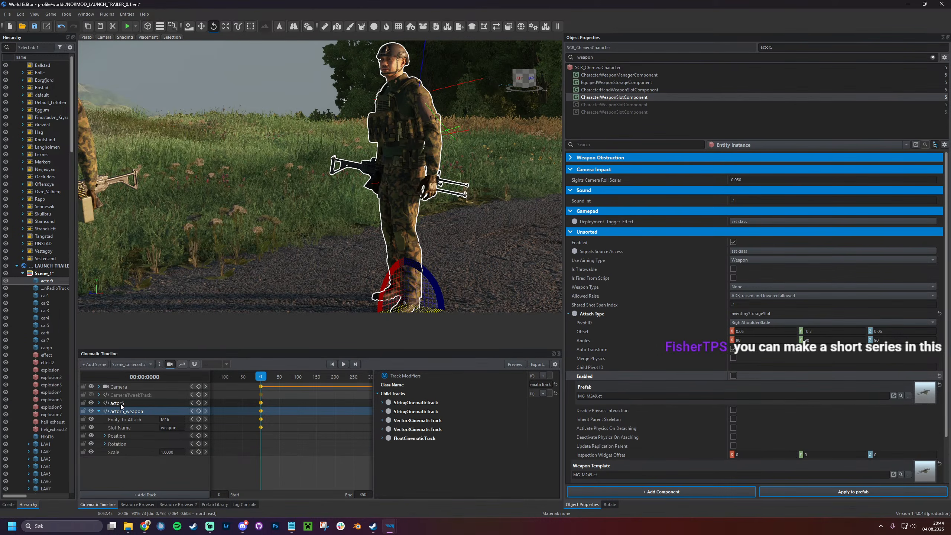
{"action": "key", "text": "w"}
{"action": "mouse_move", "coordinate": [420, 245]}
{"action": "right_mouse_down"}
{"action": "mouse_move", "coordinate": [440, 208]}
{"action": "mouse_move", "coordinate": [431, 238]}
{"action": "right_mouse_up"}
{"action": "left_click", "coordinate": [733, 242]}
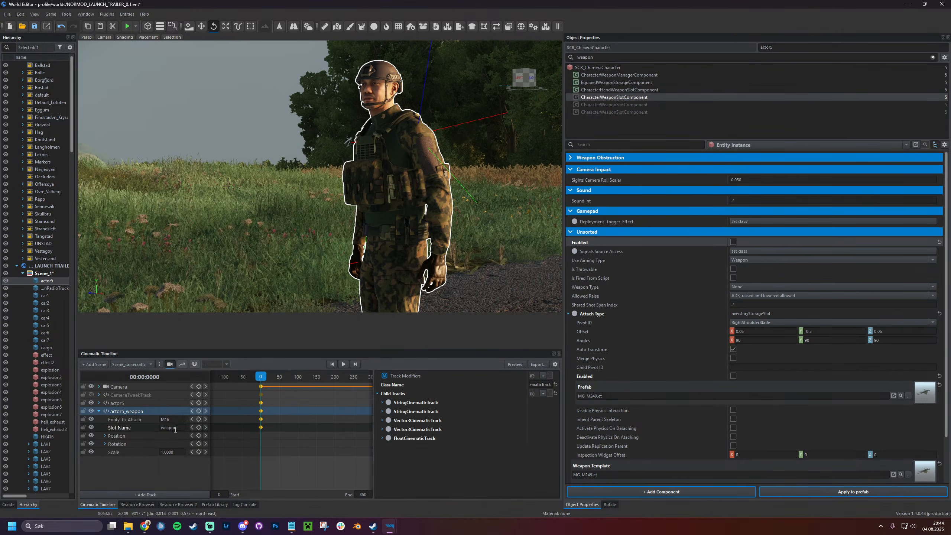
Expand the actor5_weapon track's Position and Rotation, return to frame 0, and examine the attached M16 on the soldier
{"action": "double_click", "coordinate": [127, 437]}
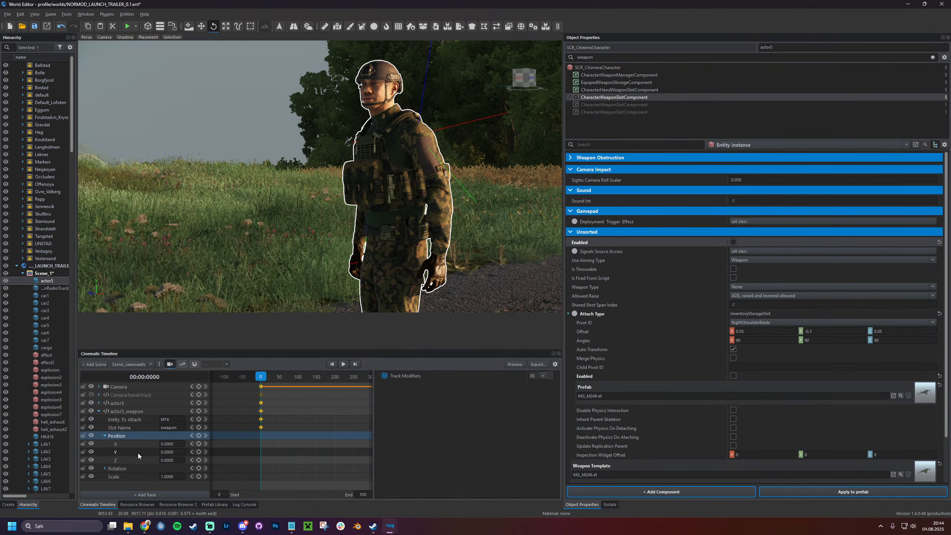
{"action": "double_click", "coordinate": [123, 469]}
{"action": "left_click", "coordinate": [331, 364]}
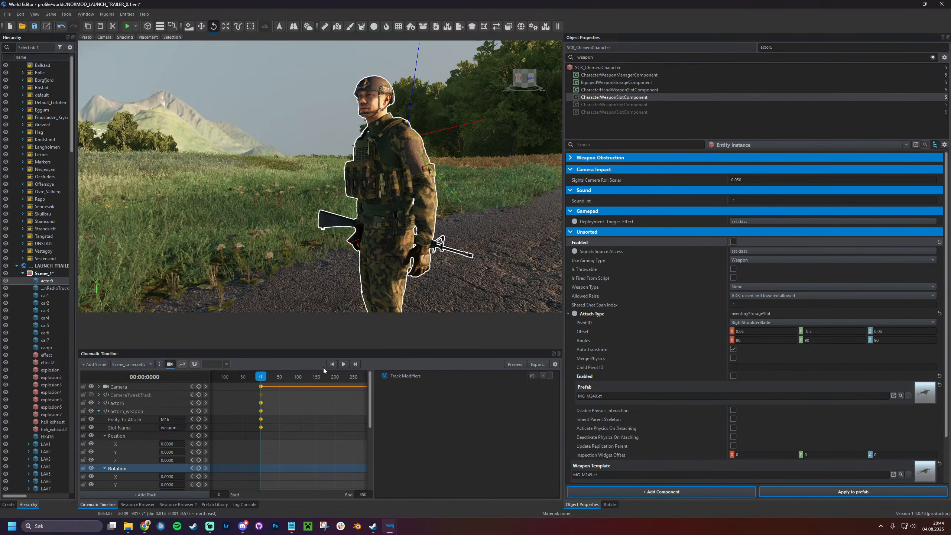
{"action": "key", "text": "w"}
{"action": "right_click_drag", "start_coordinate": [322, 225], "coordinate": [351, 262]}
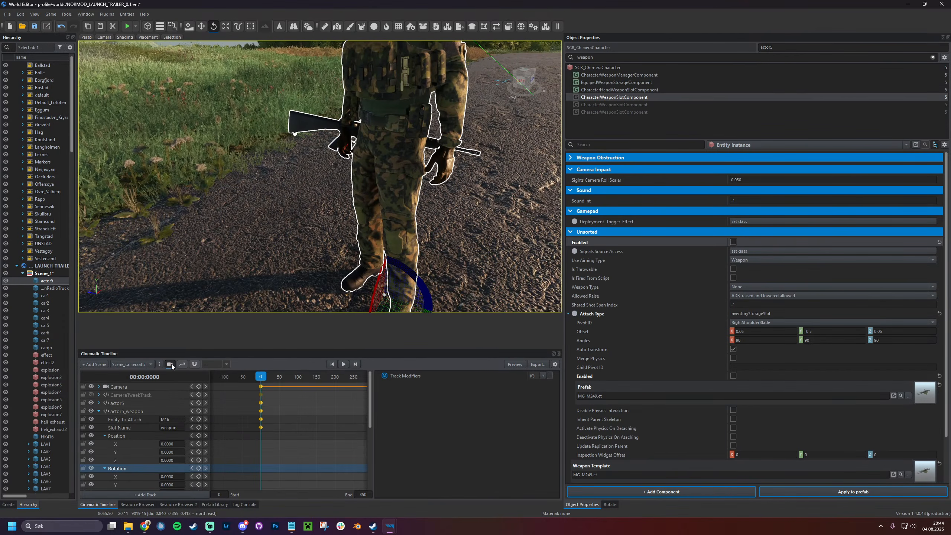
{"action": "left_click", "coordinate": [170, 364]}
{"action": "right_click_drag", "start_coordinate": [300, 239], "coordinate": [380, 227]}
{"action": "key", "text": "a"}
Collapse the actor5_weapon track and set the actor5 track's Move Speed to 0.2 at frame 0
{"action": "double_click", "coordinate": [128, 410]}
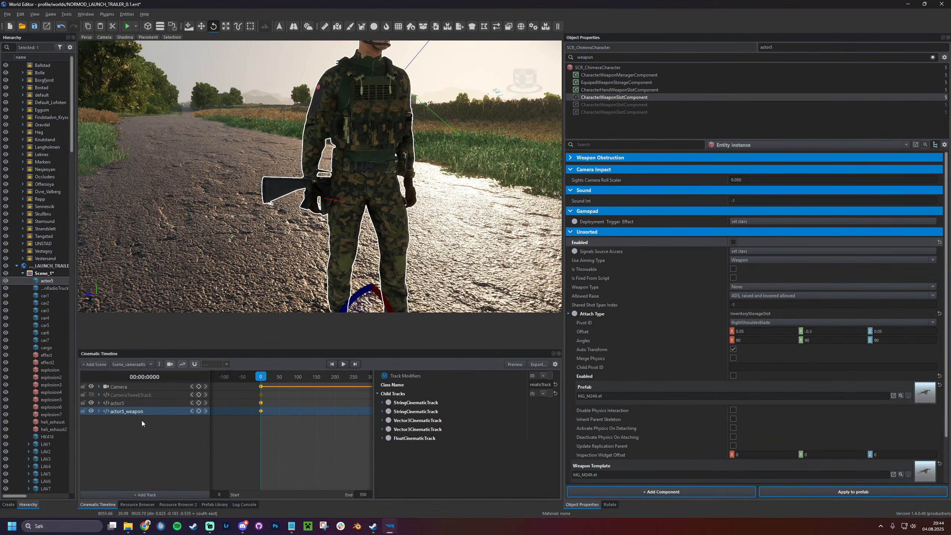
{"action": "double_click", "coordinate": [132, 403]}
{"action": "scroll", "coordinate": [151, 435], "scroll_direction": "down", "scroll_amount": 2}
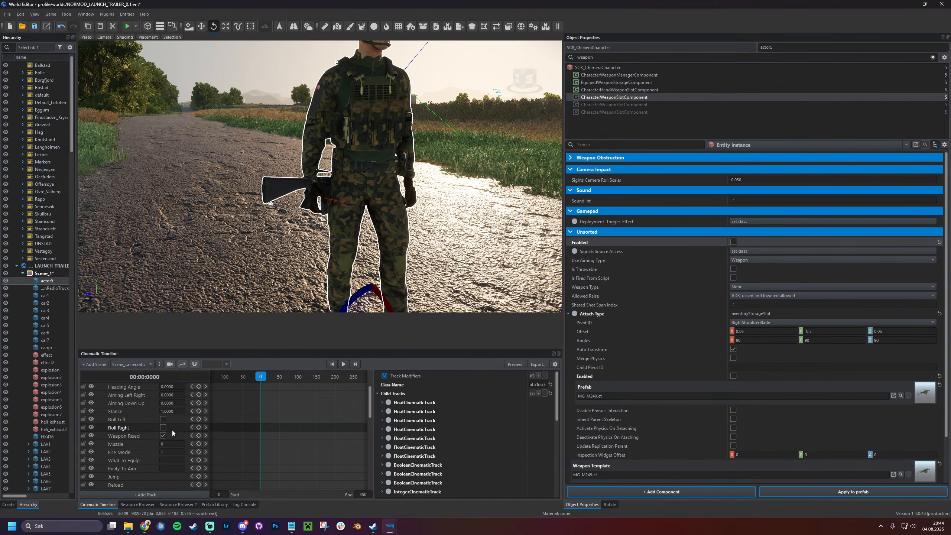
{"action": "scroll", "coordinate": [174, 432], "scroll_direction": "up", "scroll_amount": 2}
{"action": "left_click_drag", "start_coordinate": [168, 412], "coordinate": [176, 411]}
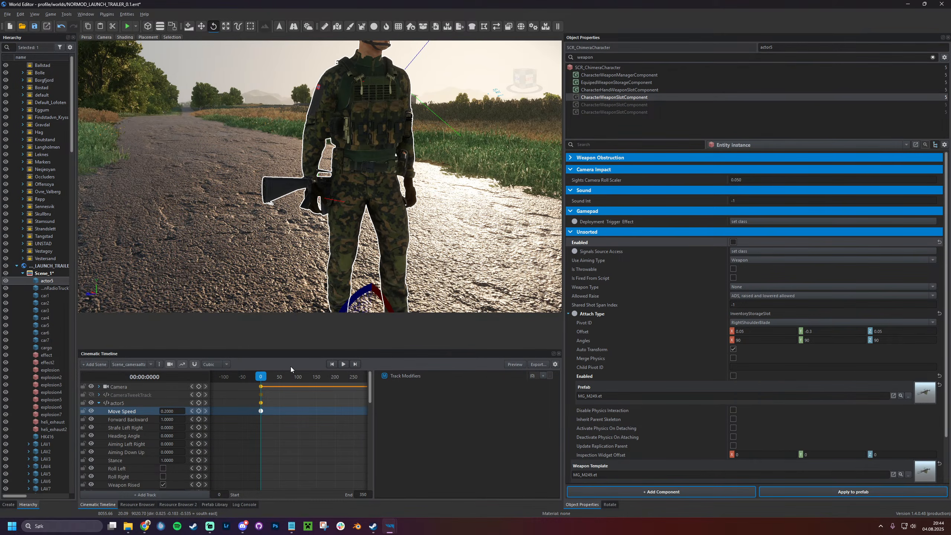
Pull the camera back to frame both soldiers on the road and rekey the Camera track at frames 0 and 350
{"action": "left_click", "coordinate": [171, 364]}
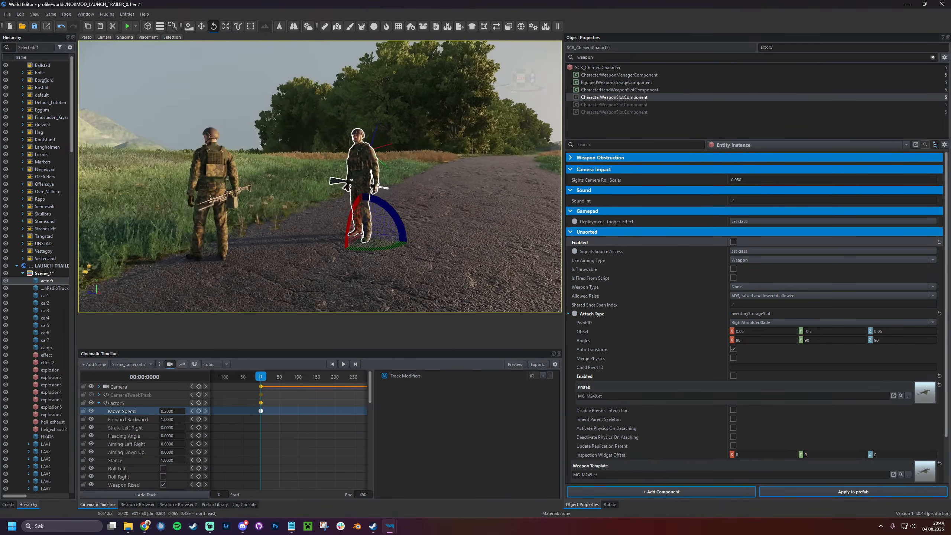
{"action": "left_click", "coordinate": [261, 386]}
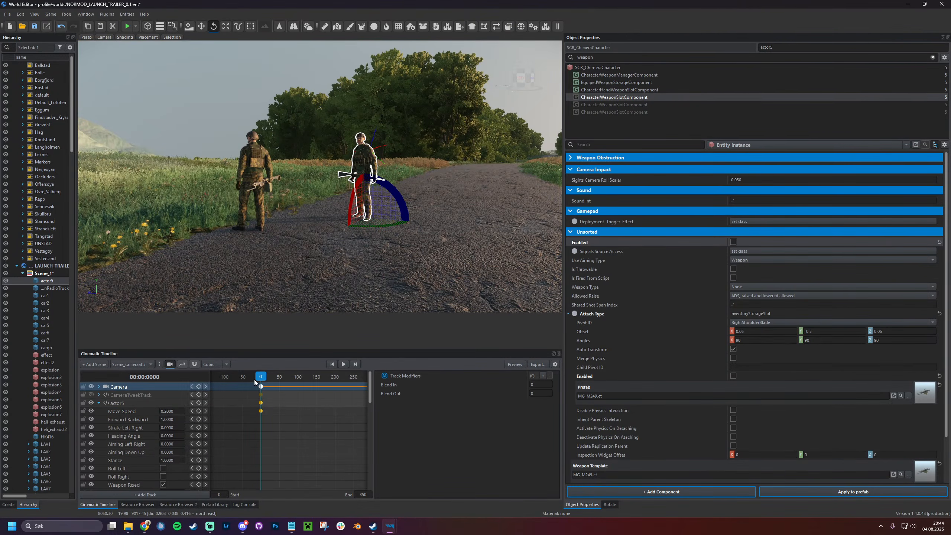
{"action": "middle_click_drag", "start_coordinate": [360, 394], "coordinate": [308, 393]}
{"action": "left_click", "coordinate": [338, 386]}
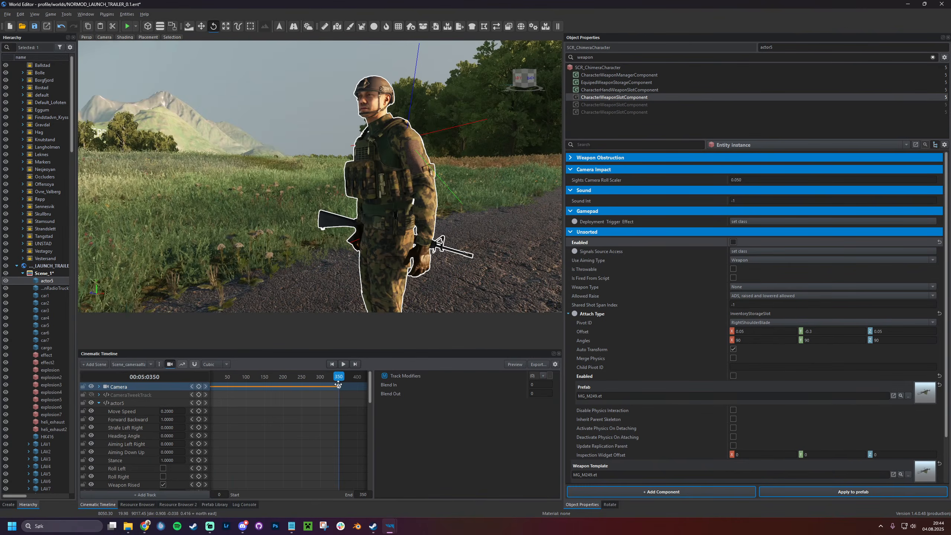
{"action": "left_click_drag", "start_coordinate": [340, 376], "coordinate": [209, 377]}
{"action": "middle_click_drag", "start_coordinate": [285, 390], "coordinate": [315, 390]}
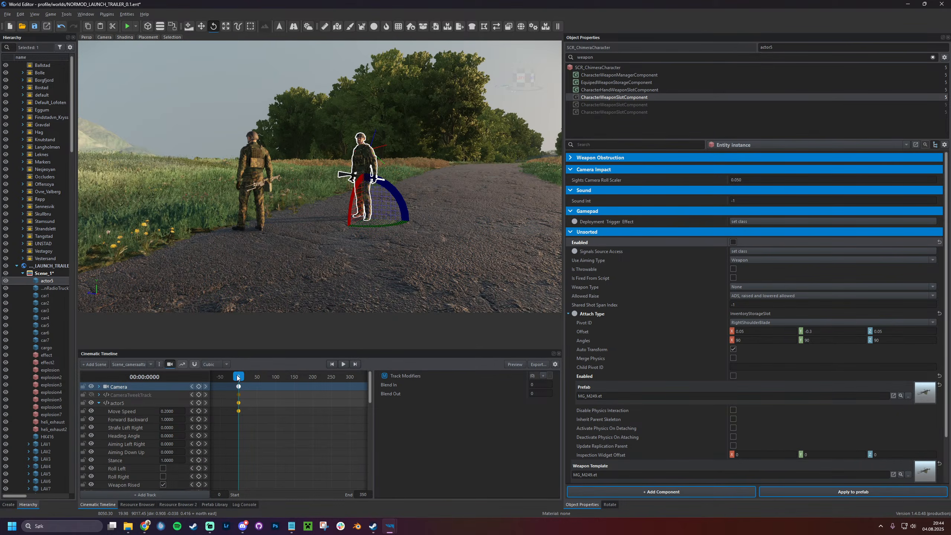
{"action": "left_click_drag", "start_coordinate": [237, 376], "coordinate": [368, 378]}
{"action": "middle_click_drag", "start_coordinate": [332, 392], "coordinate": [221, 387]}
{"action": "left_click", "coordinate": [192, 386]}
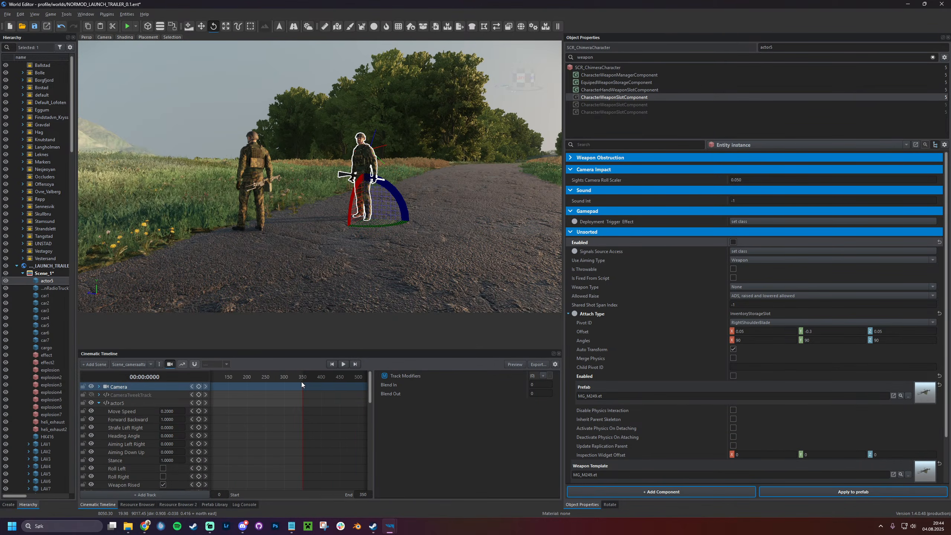
{"action": "left_click", "coordinate": [301, 382]}
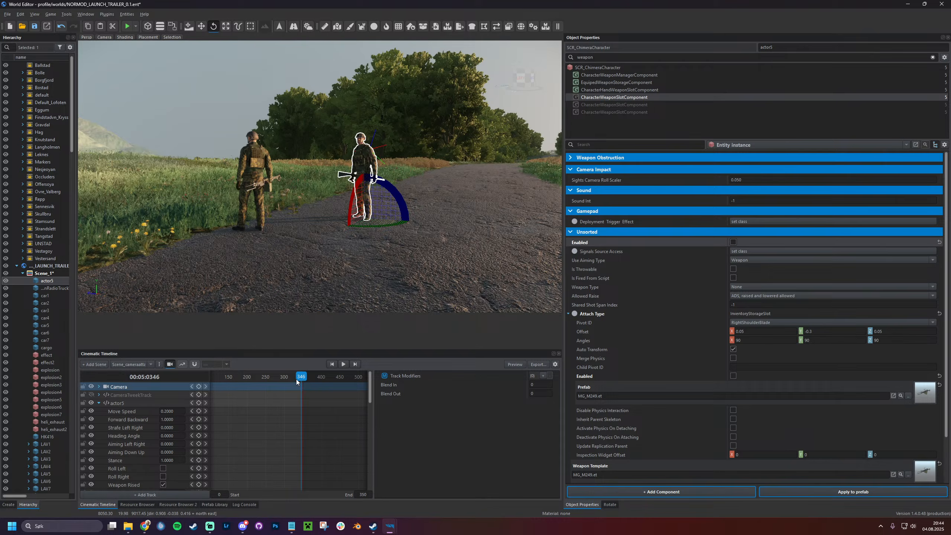
Preview the walking soldiers in the scene, then return to edit mode and rewind to frame 0
{"action": "left_click", "coordinate": [516, 363]}
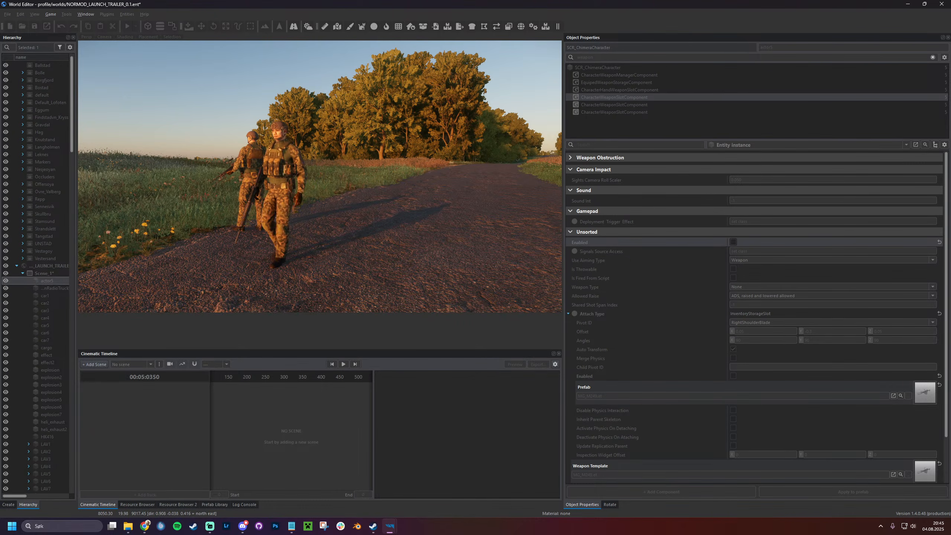
{"action": "key", "text": "Escape"}
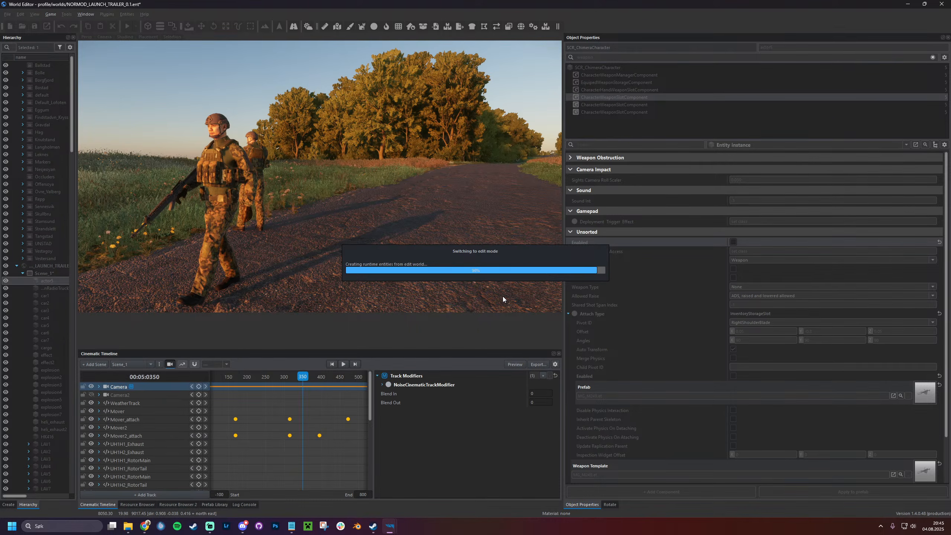
{"action": "left_click", "coordinate": [333, 364]}
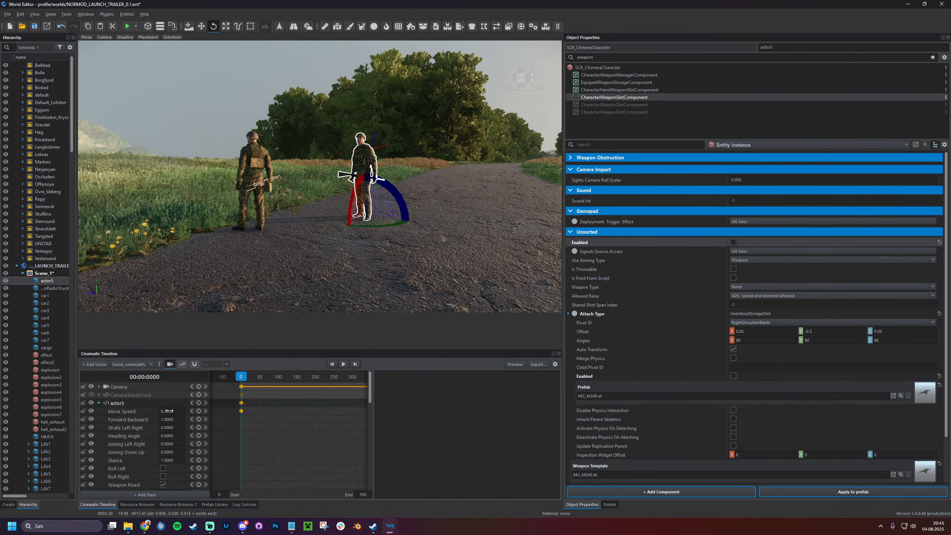
Collapse the actor5 track, then expand CameraTweakTrack and enable it
{"action": "double_click", "coordinate": [147, 404]}
{"action": "left_click", "coordinate": [139, 412]}
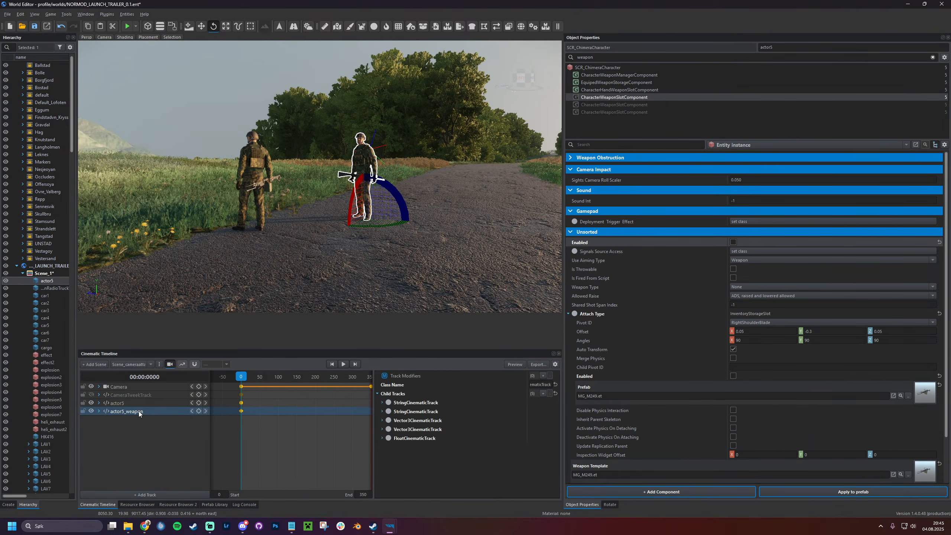
{"action": "left_click", "coordinate": [157, 495]}
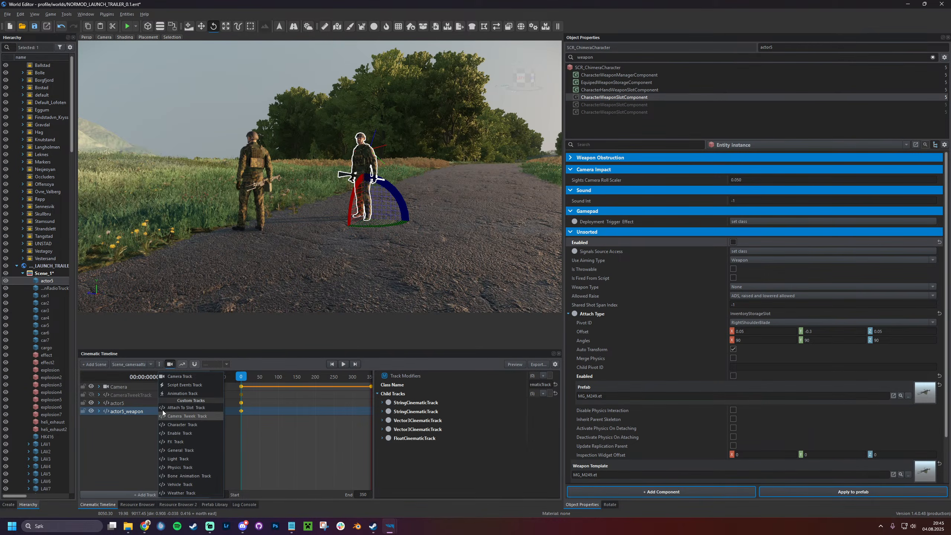
{"action": "double_click", "coordinate": [138, 395]}
{"action": "left_click", "coordinate": [172, 402]}
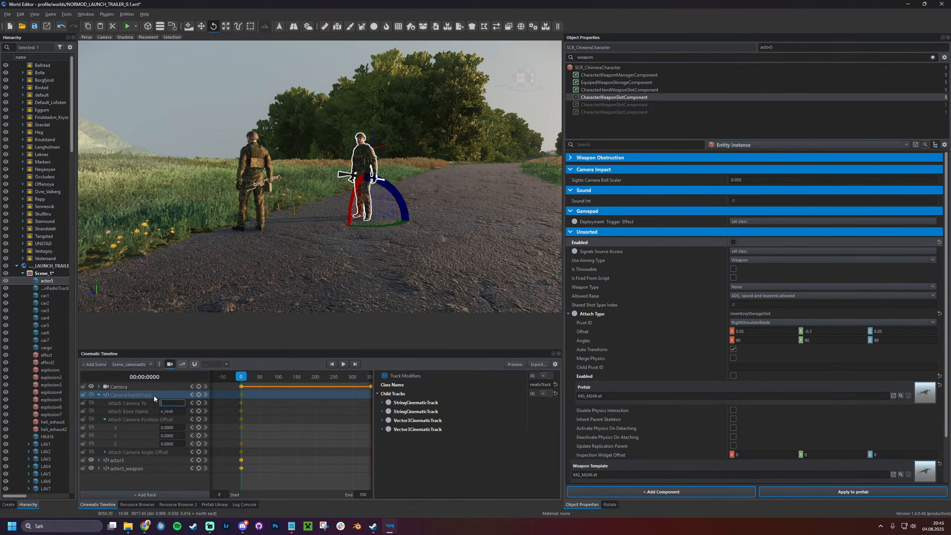
{"action": "left_click", "coordinate": [112, 401]}
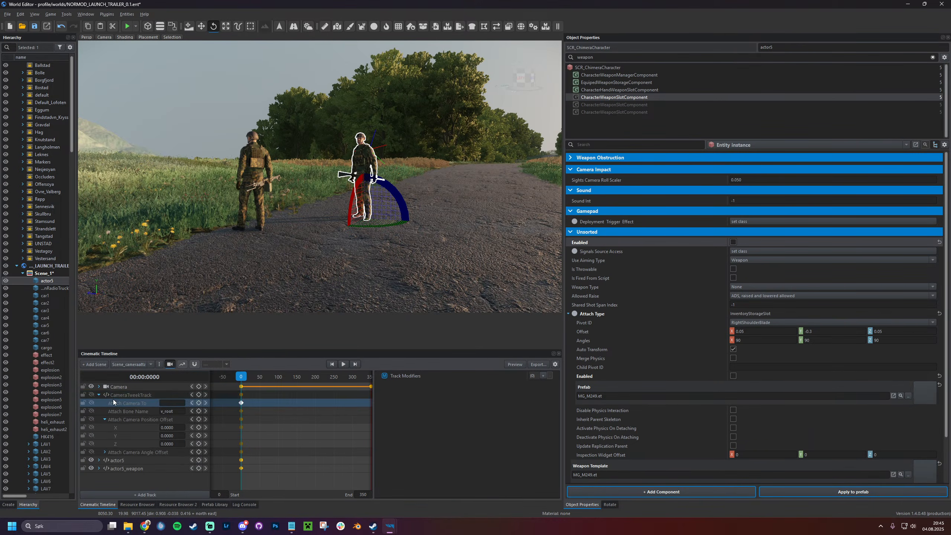
{"action": "left_click", "coordinate": [172, 403]}
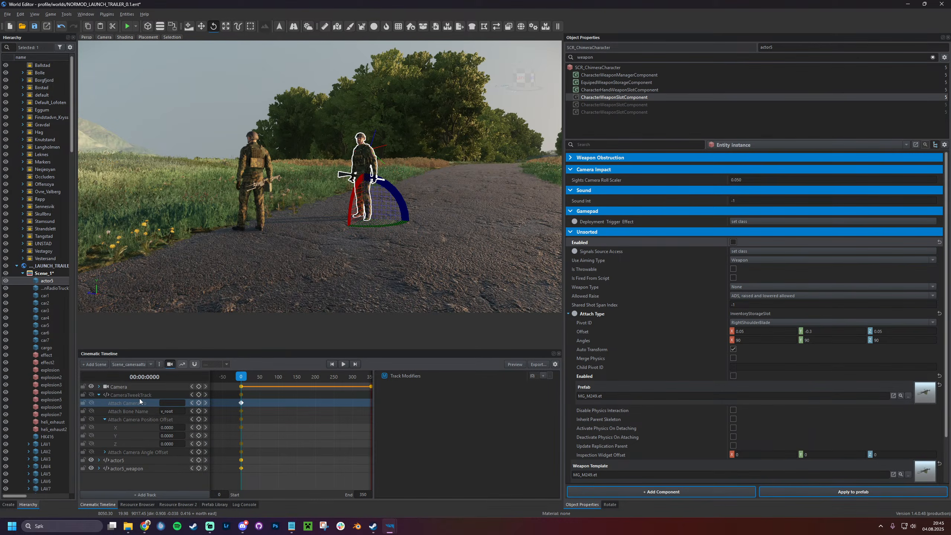
{"action": "left_click", "coordinate": [92, 395]}
Set CameraTweakTrack's Attach Camera To to M16 and its Attach Bone Name to w_bolt at frame 0
{"action": "left_click", "coordinate": [171, 402]}
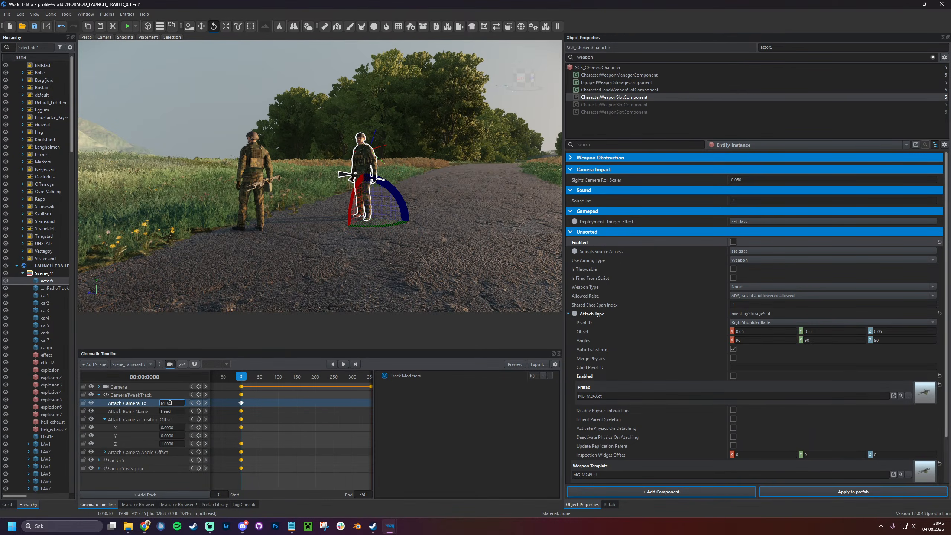
{"action": "double_click", "coordinate": [177, 412]}
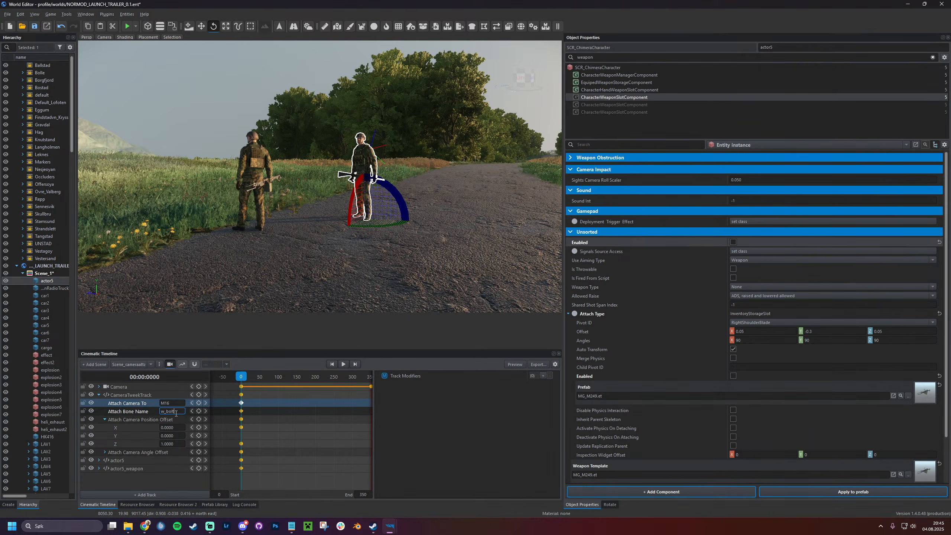
{"action": "type", "text": "w_bolt"}
{"action": "key", "text": "Return"}
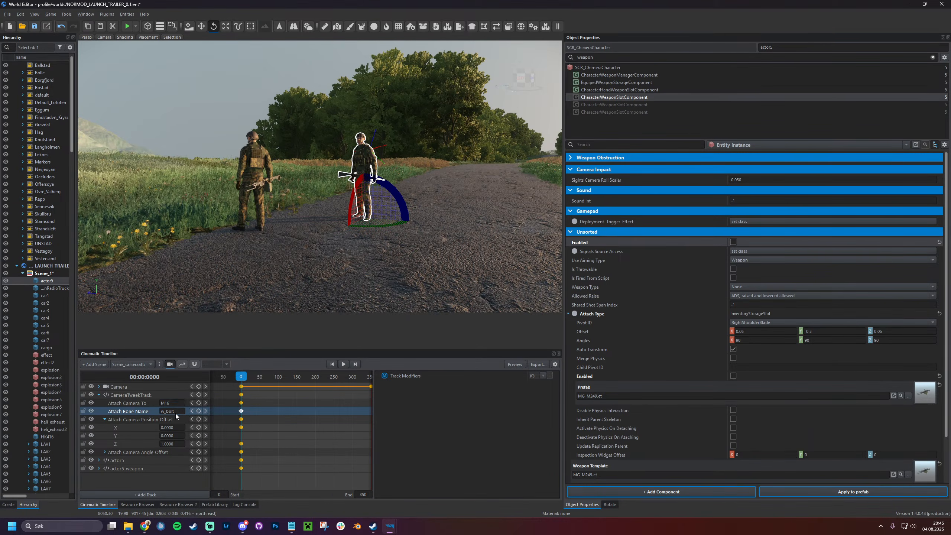
Preview the scene with the camera attached to the weapon, then return to edit mode
{"action": "left_click", "coordinate": [343, 364]}
{"action": "left_click", "coordinate": [513, 365]}
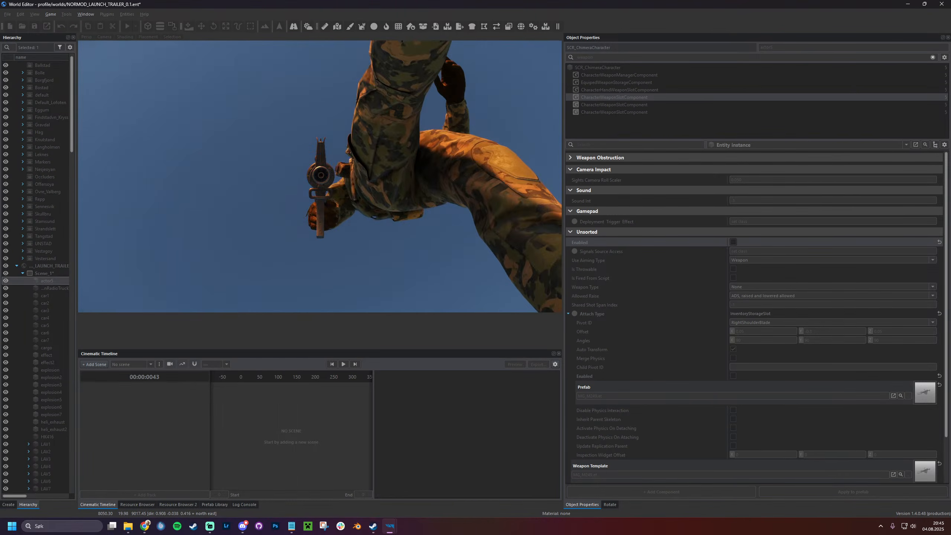
{"action": "key", "text": "Escape"}
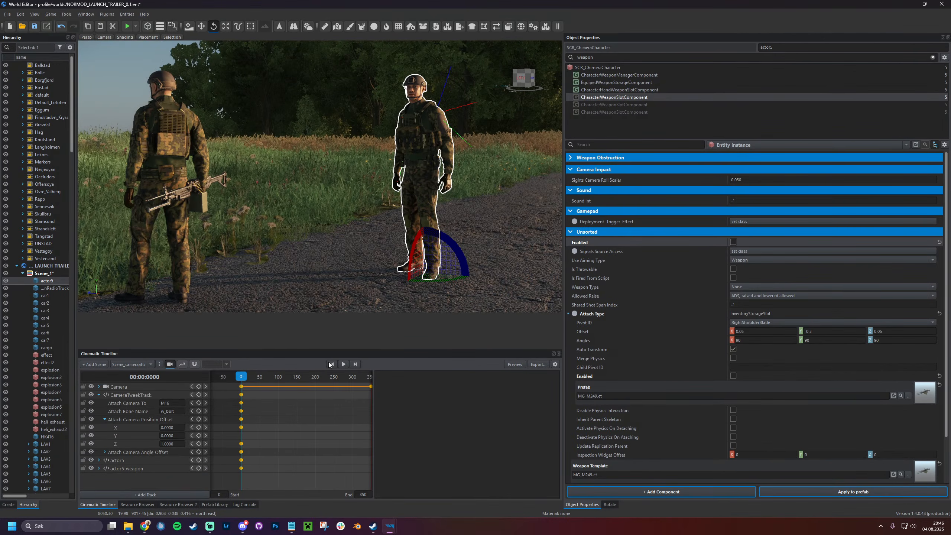
Re-enable actor5's CharacterWeaponSlotComponent and reset its attached Prefab at the TMBN Rifleman (GL).et (NORMODMANW) level
{"action": "left_click", "coordinate": [733, 243]}
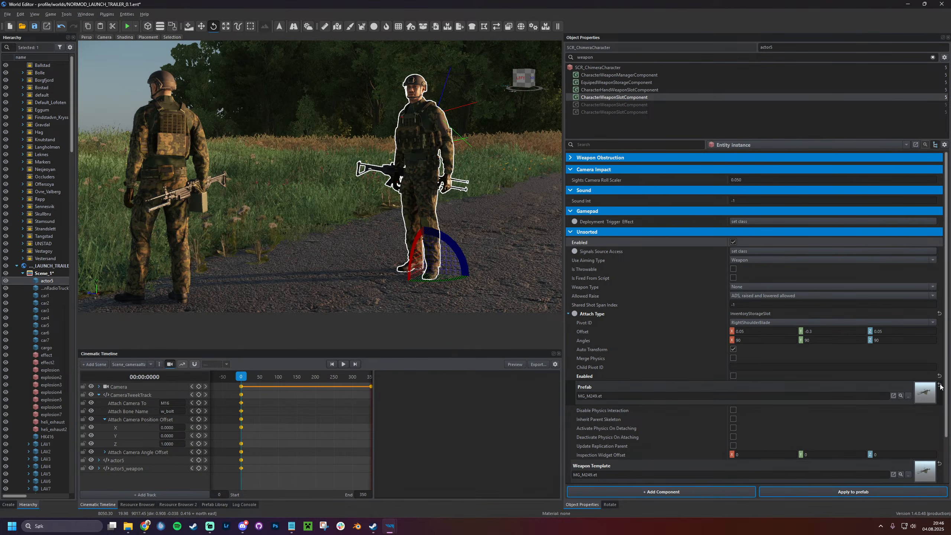
{"action": "left_click", "coordinate": [740, 145]}
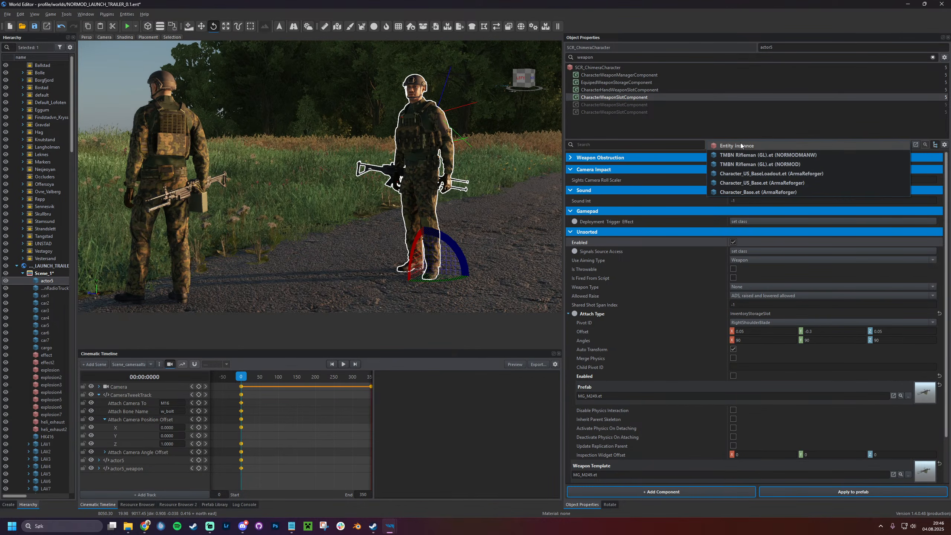
{"action": "left_click", "coordinate": [739, 155]}
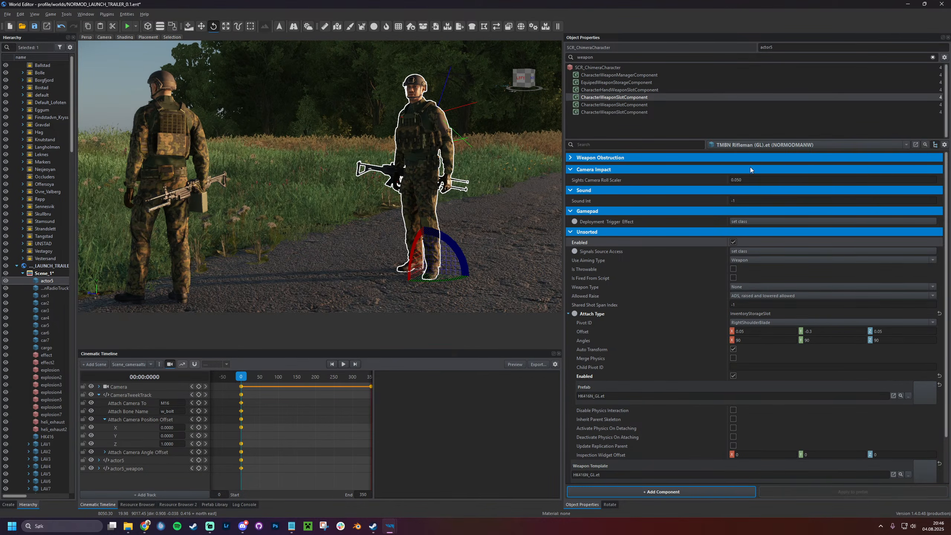
{"action": "left_click", "coordinate": [940, 385]}
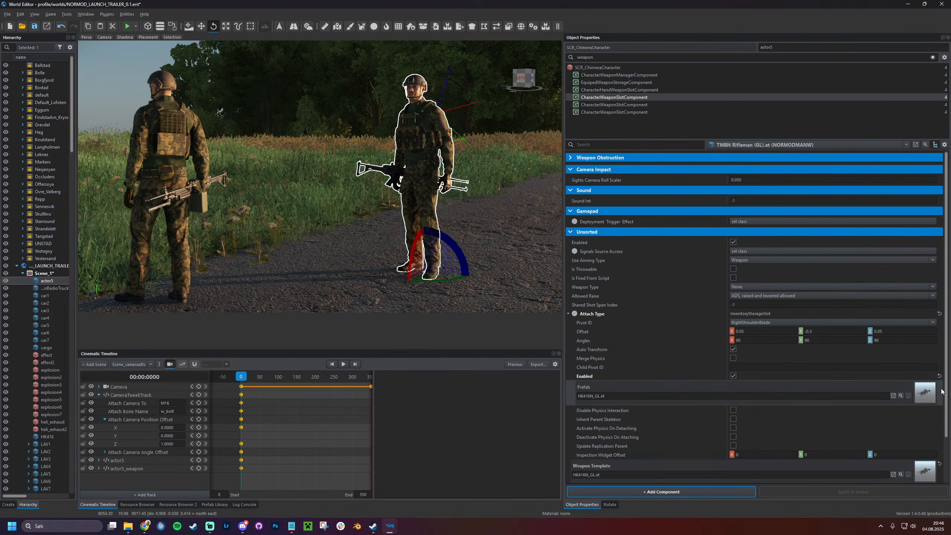
Browse the weapon prefabs for the component's attached Prefab and close the chooser keeping HK416N_GL.et
{"action": "left_click", "coordinate": [908, 395]}
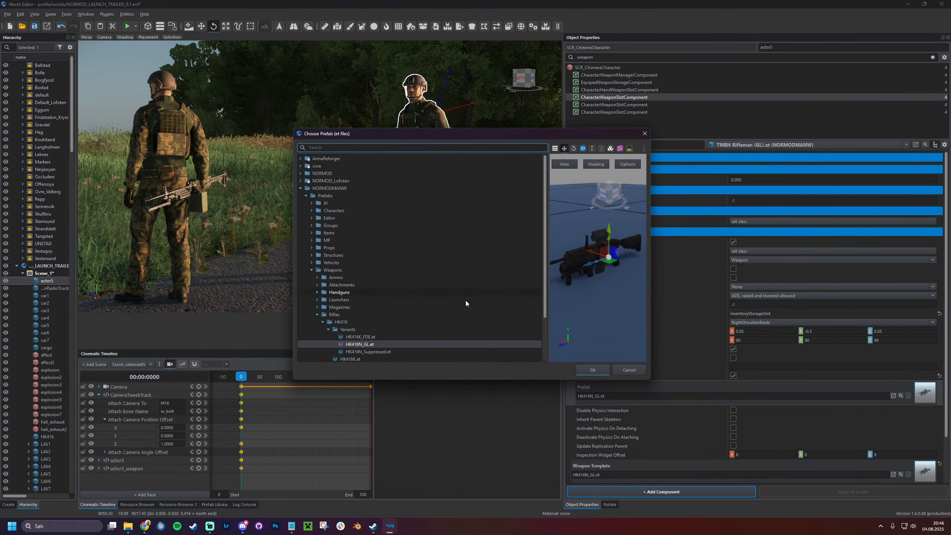
{"action": "scroll", "coordinate": [374, 341], "scroll_direction": "down", "scroll_amount": 2}
{"action": "left_click", "coordinate": [604, 369]}
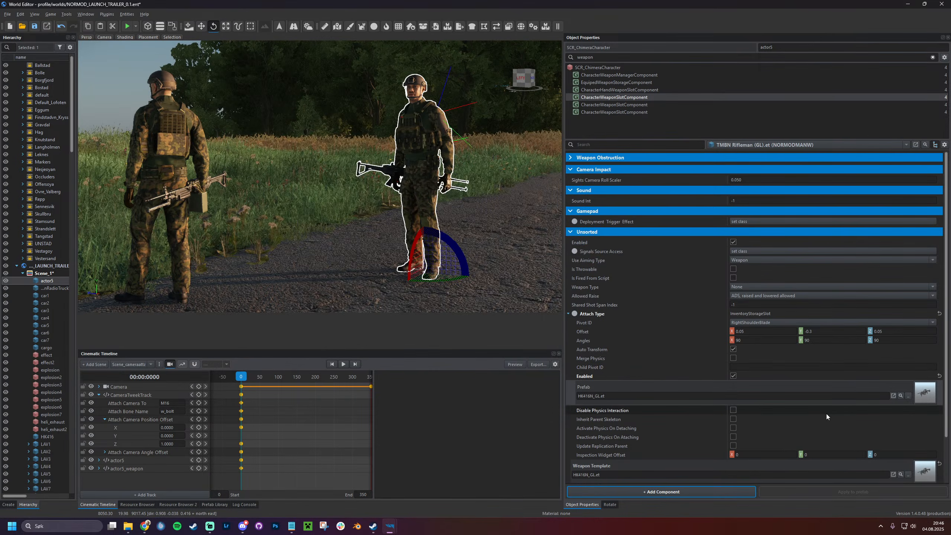
{"action": "scroll", "coordinate": [826, 413], "scroll_direction": "down", "scroll_amount": 1}
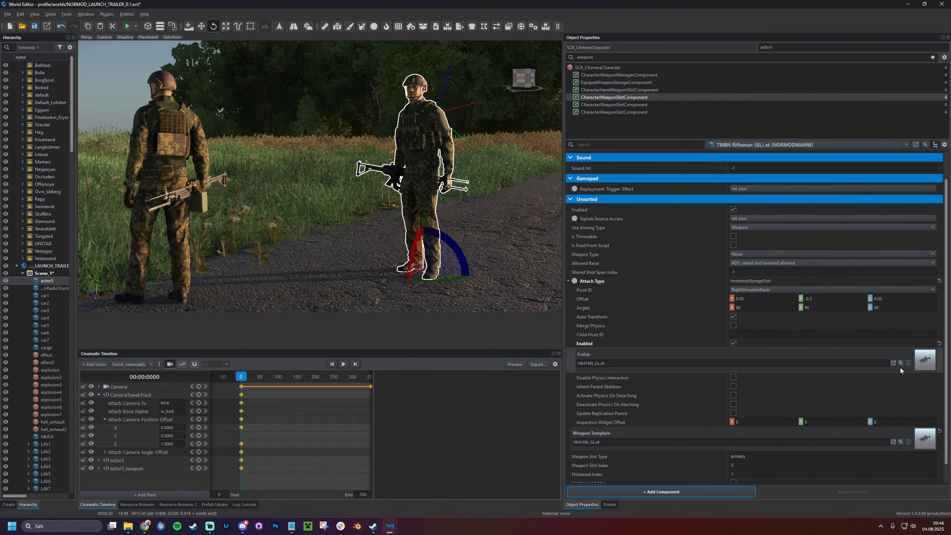
Undo the weapon changes made at prefab level and enable actor5's CharacterWeaponSlotComponent on the entity instance
{"action": "key", "text": "ctrl+z"}
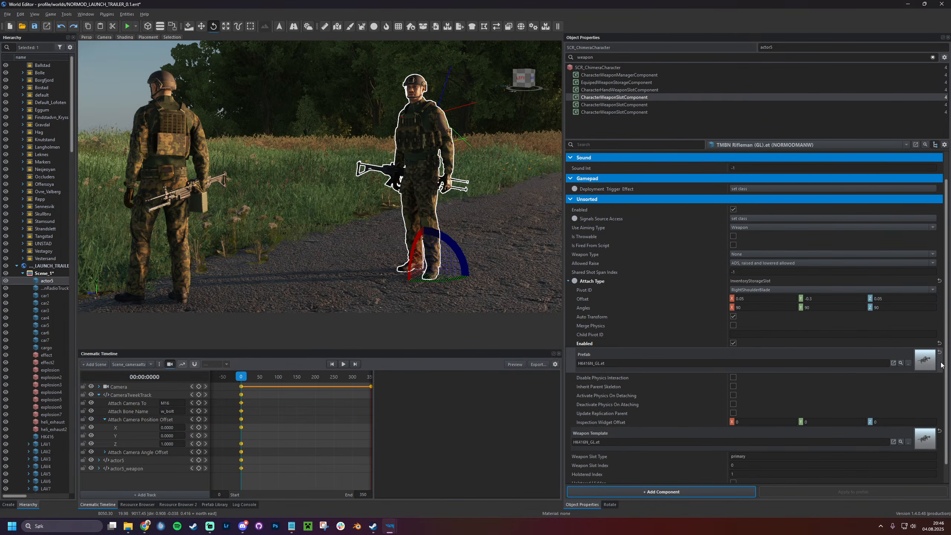
{"action": "key", "text": "ctrl+z"}
{"action": "key", "text": "ctrl+z"}
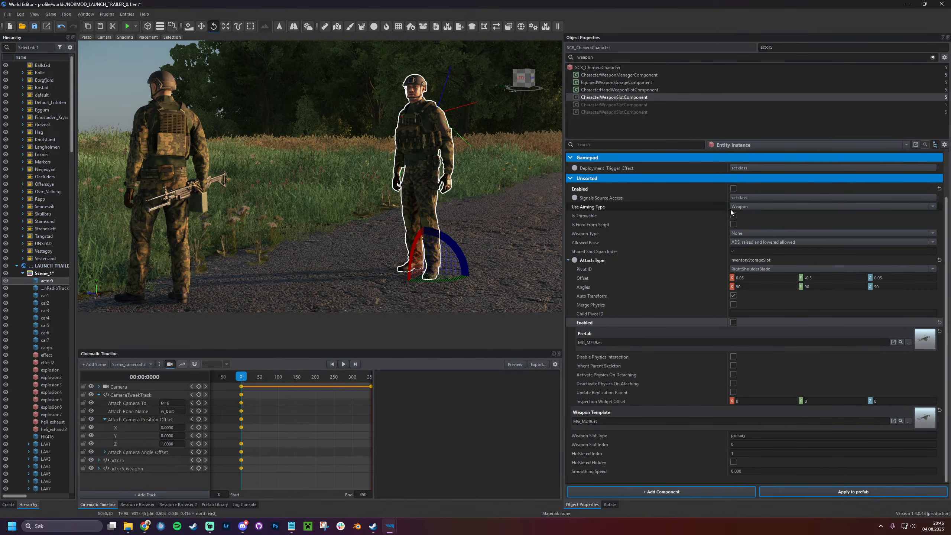
{"action": "left_click", "coordinate": [733, 188]}
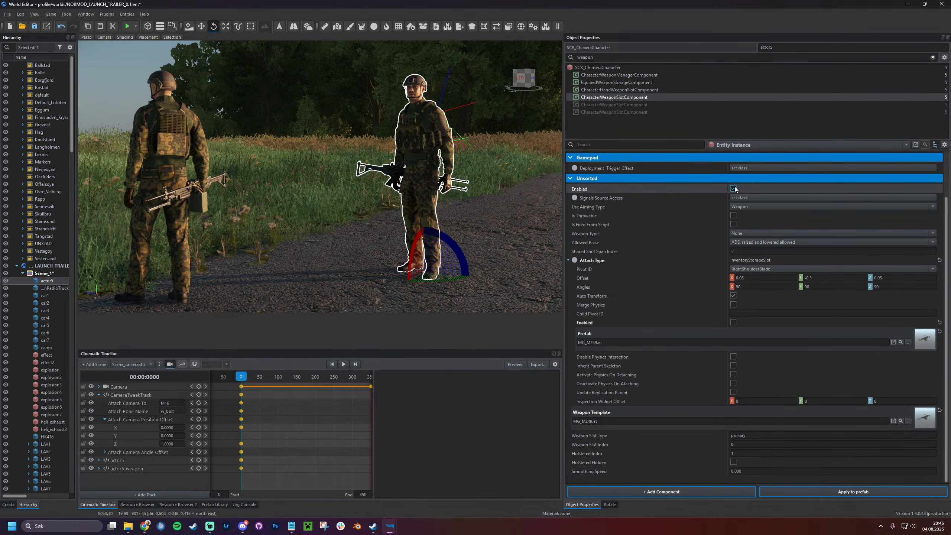
{"action": "left_click", "coordinate": [242, 377]}
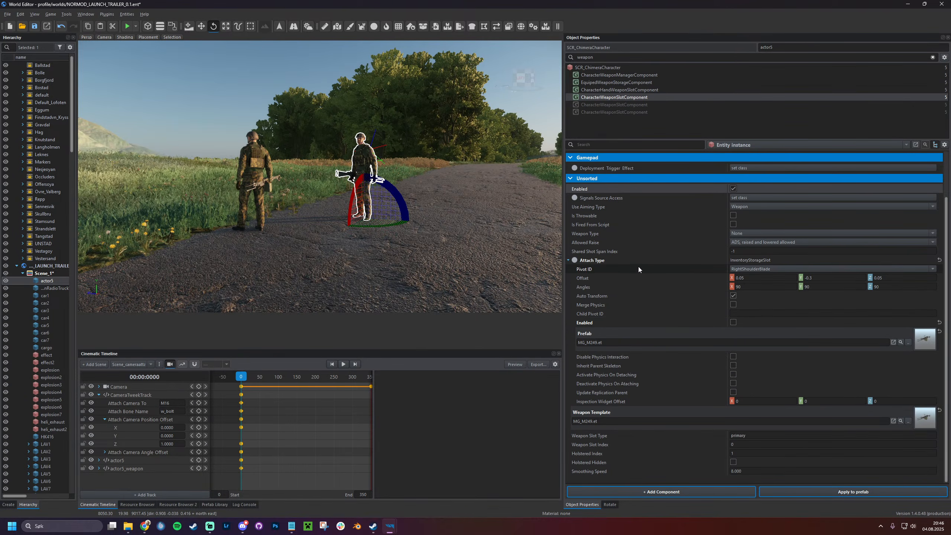
Toggle actor5's CharacterWeaponManagerComponent off and on, and look through its other weapon storage and slot components
{"action": "left_click", "coordinate": [634, 75]}
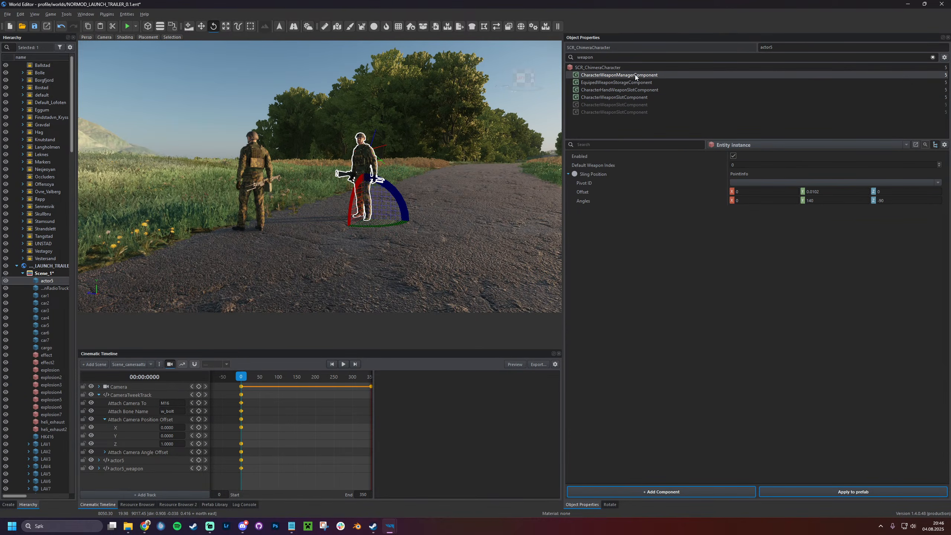
{"action": "left_click", "coordinate": [736, 156]}
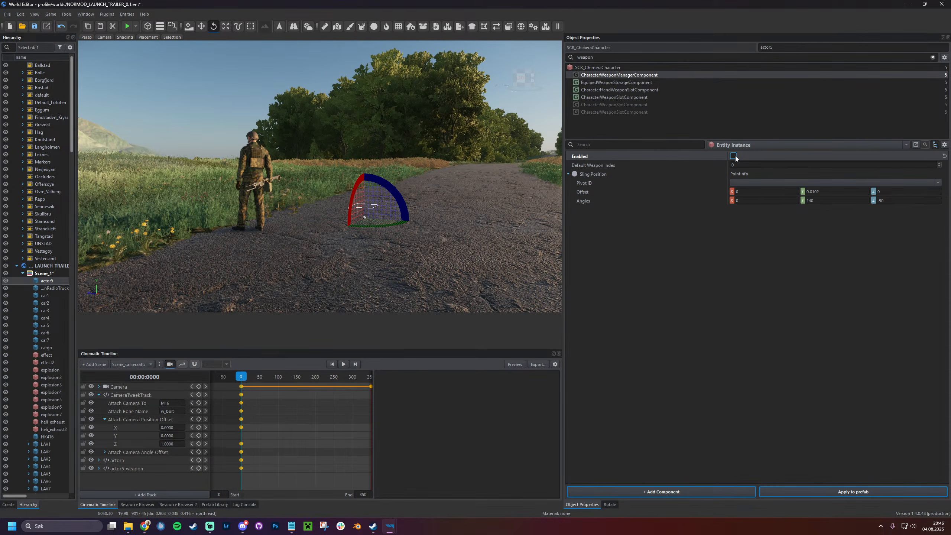
{"action": "left_click", "coordinate": [736, 156]}
{"action": "left_click", "coordinate": [607, 82]}
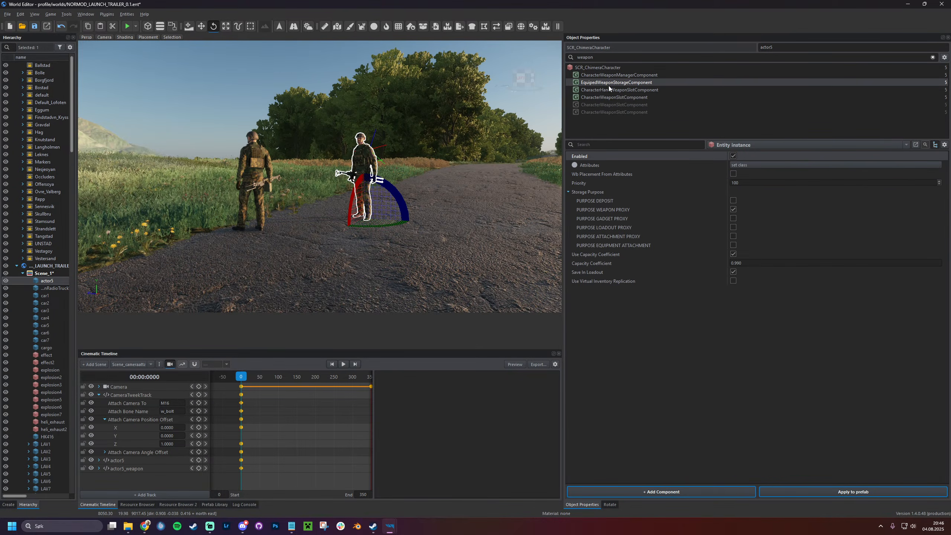
{"action": "left_click", "coordinate": [610, 88]}
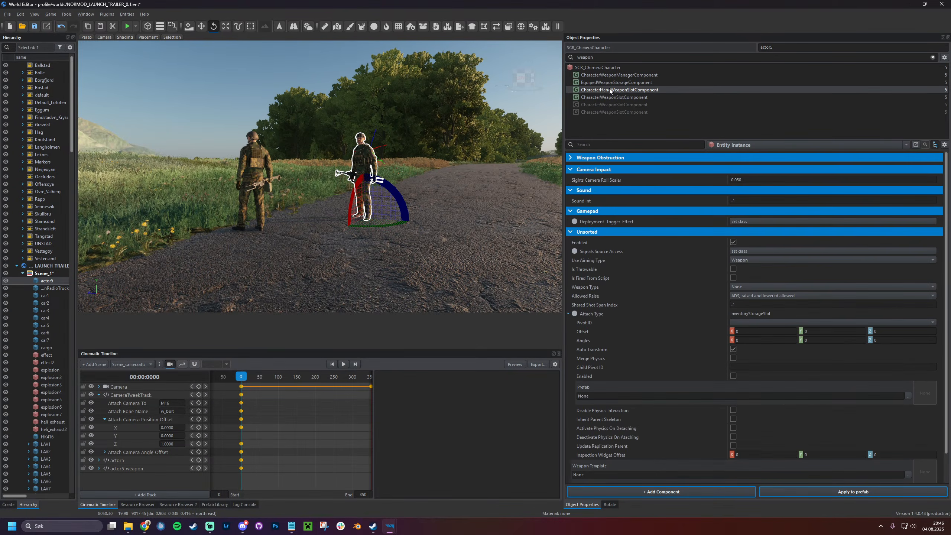
{"action": "left_click", "coordinate": [612, 97]}
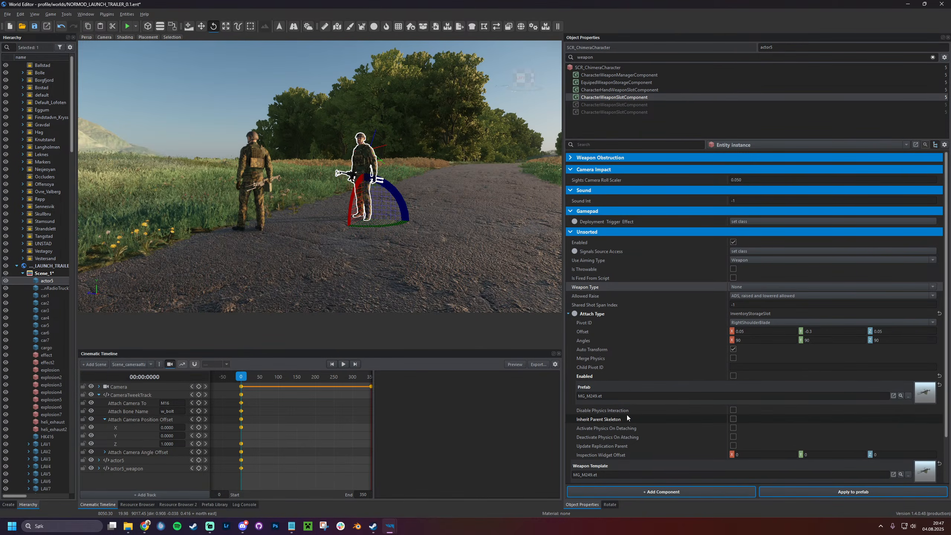
{"action": "scroll", "coordinate": [627, 415], "scroll_direction": "down", "scroll_amount": 3}
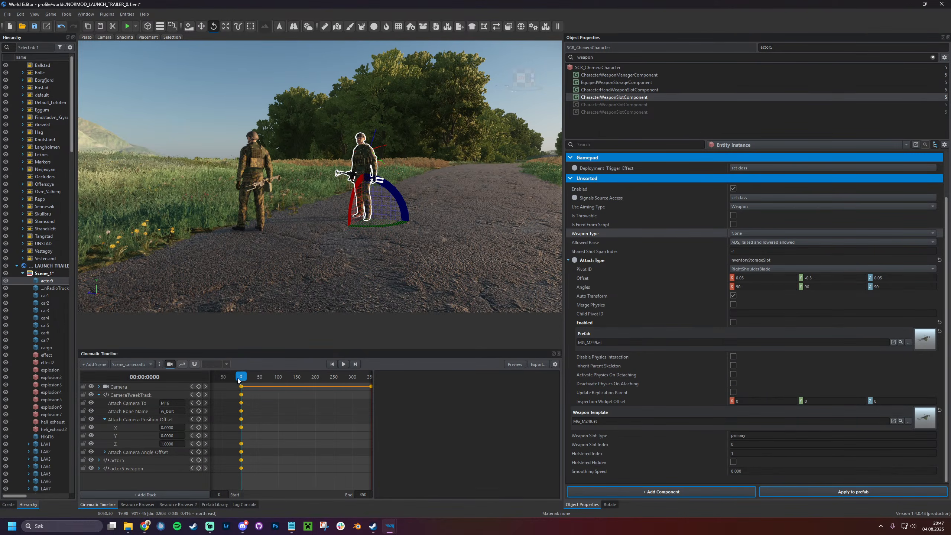
Load the world Screenshot_World.ent without saving the changes to the current world
{"action": "left_click", "coordinate": [138, 395]}
{"action": "left_click", "coordinate": [138, 395]}
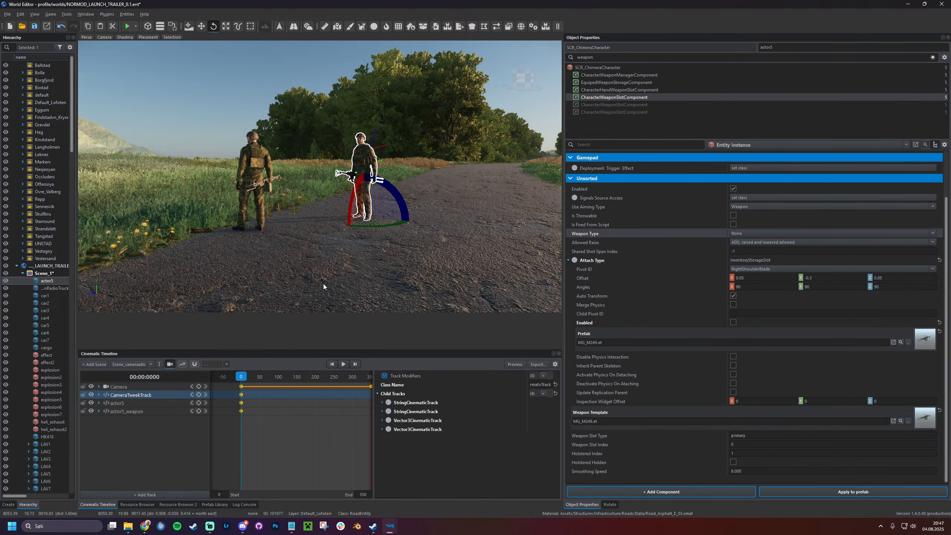
{"action": "left_click", "coordinate": [24, 27]}
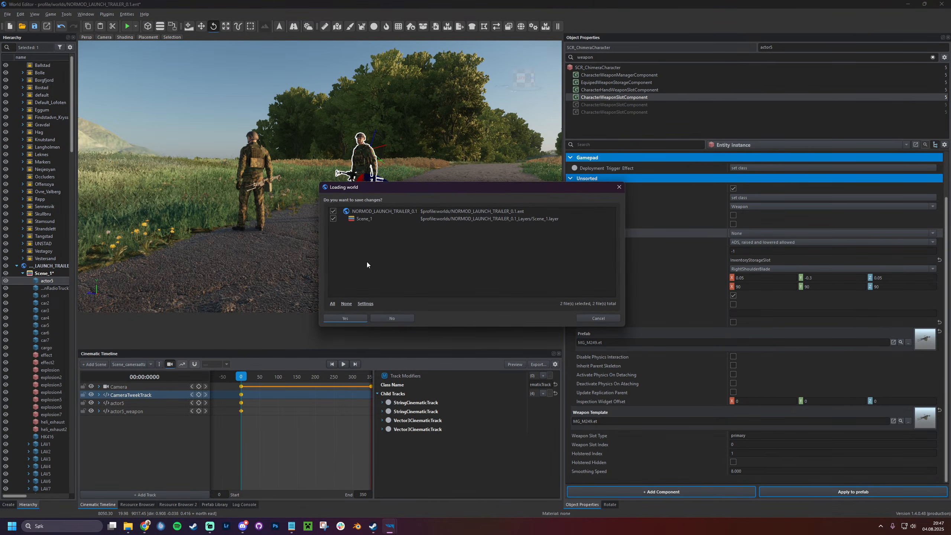
{"action": "left_click", "coordinate": [397, 319]}
{"action": "left_click", "coordinate": [431, 218]}
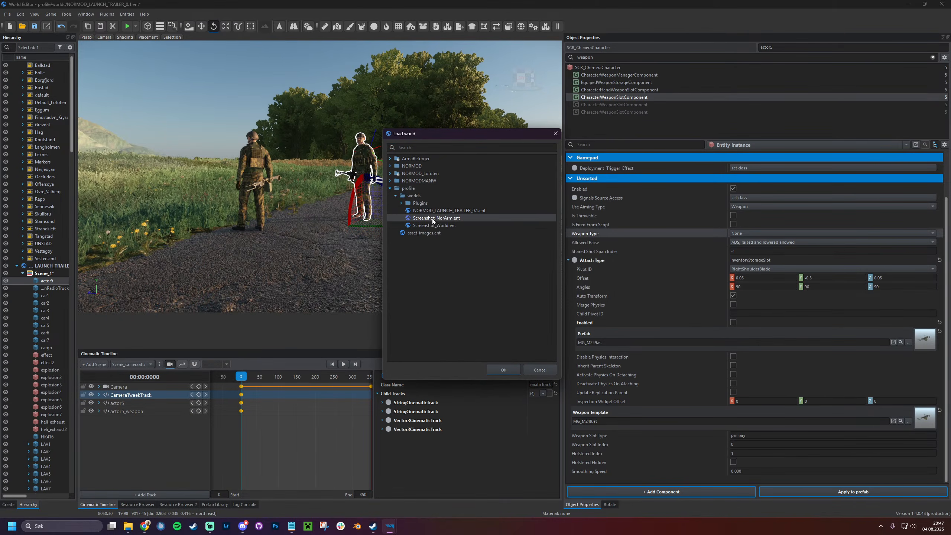
{"action": "double_click", "coordinate": [429, 225]}
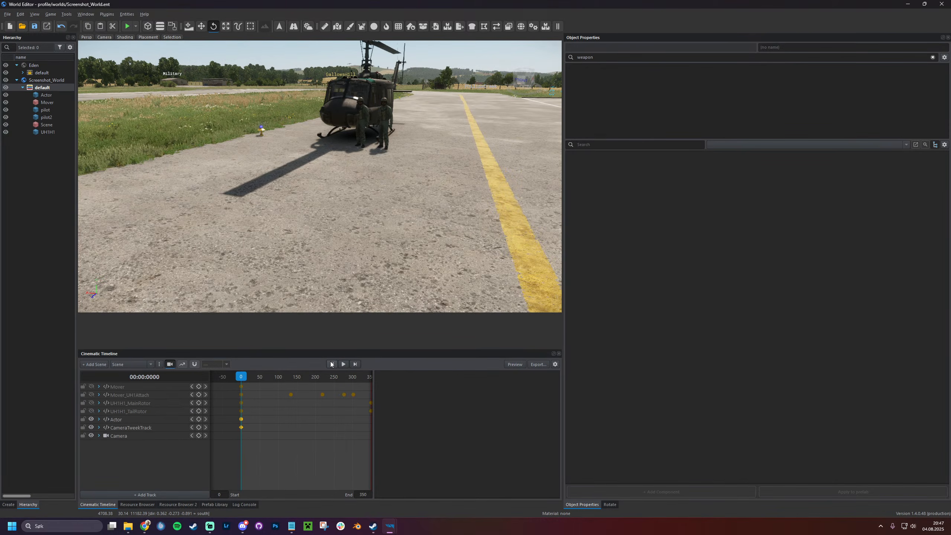
Fly the view into the warehouse to face the red door and key the Camera track there at frame 0
{"action": "right_click_drag", "start_coordinate": [295, 303], "coordinate": [577, 195]}
{"action": "key", "text": "w"}
{"action": "key", "text": "w"}
{"action": "right_click_drag", "start_coordinate": [374, 176], "coordinate": [181, 155]}
{"action": "key", "text": "w"}
{"action": "key", "text": "w"}
{"action": "key", "text": "s"}
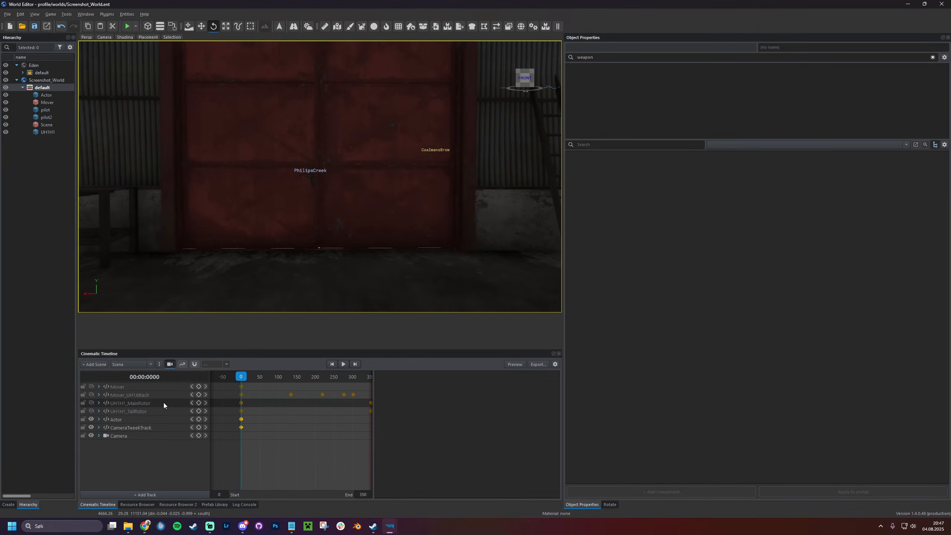
{"action": "left_click", "coordinate": [199, 435]}
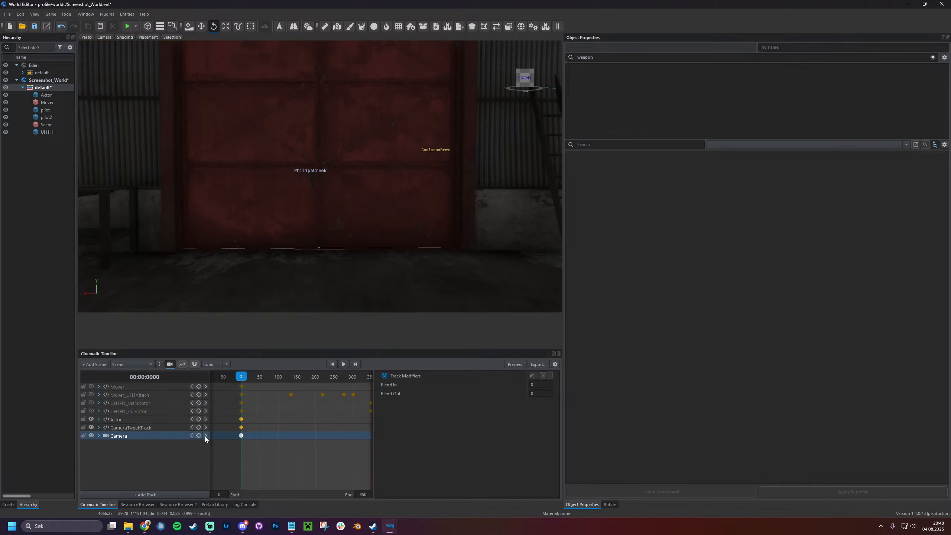
Disable the CameraTweakTrack and Actor tracks, and delete CameraTweakTrack from the timeline
{"action": "left_click", "coordinate": [112, 429]}
{"action": "left_click", "coordinate": [91, 427]}
{"action": "left_click", "coordinate": [92, 419]}
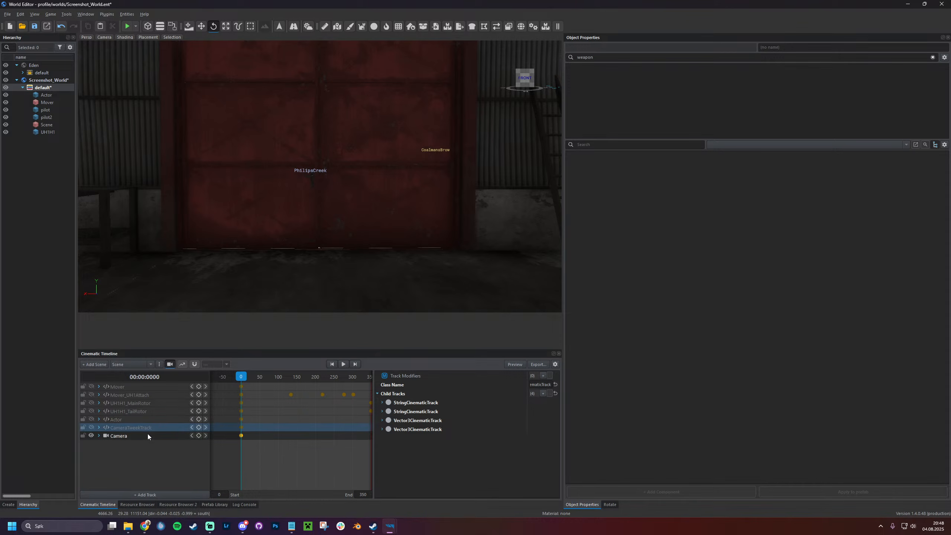
{"action": "right_click", "coordinate": [129, 427]}
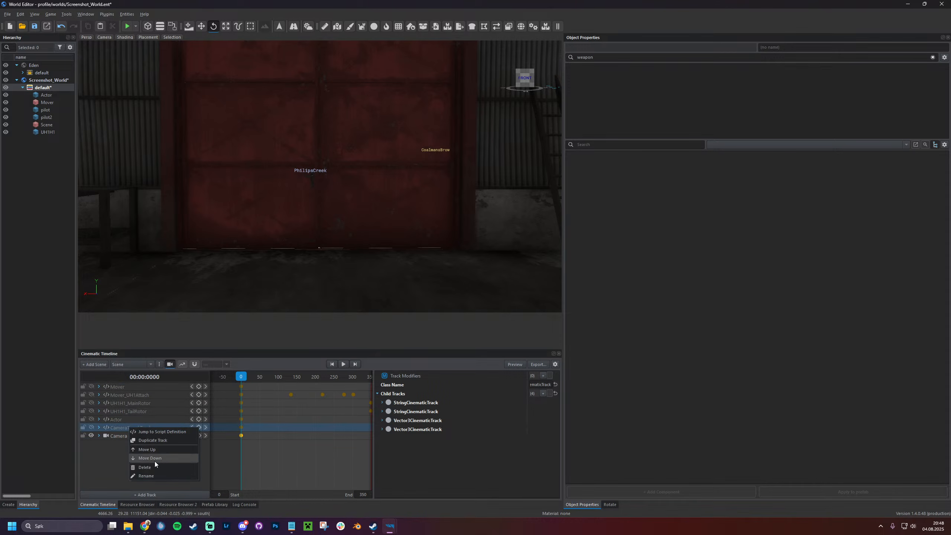
{"action": "left_click", "coordinate": [153, 469]}
{"action": "left_click", "coordinate": [465, 268]}
Delete the Mover and Mover_UH1Attach tracks from the timeline
{"action": "left_click", "coordinate": [131, 389]}
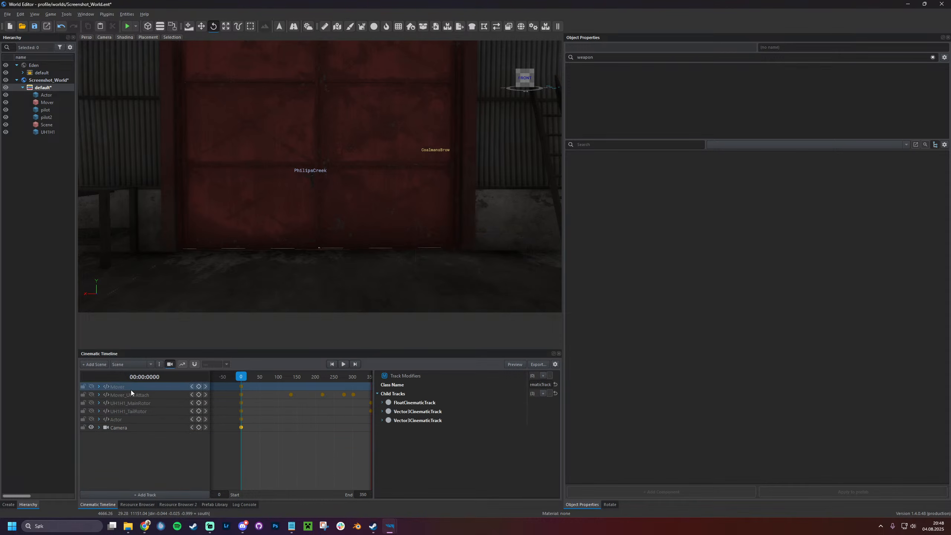
{"action": "right_click", "coordinate": [130, 390]}
{"action": "left_click", "coordinate": [155, 431]}
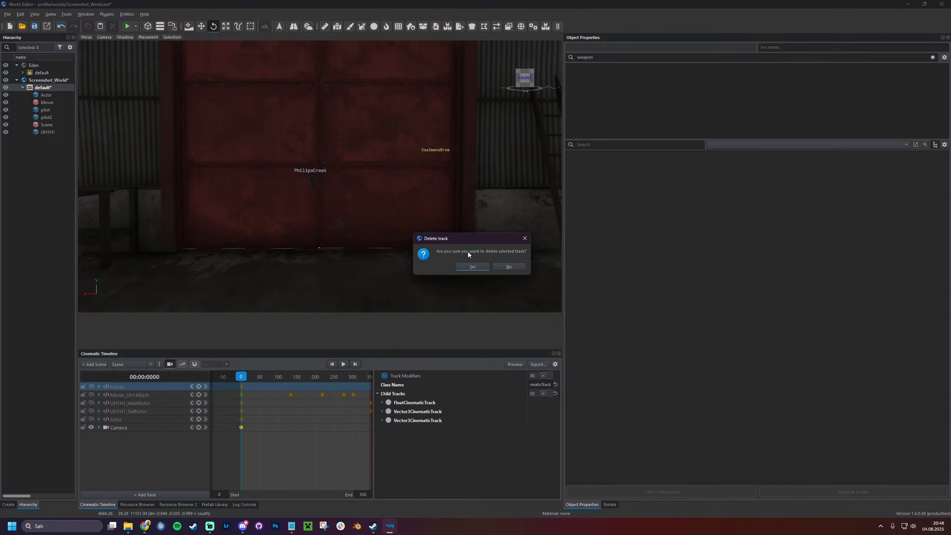
{"action": "left_click", "coordinate": [470, 267]}
{"action": "left_click", "coordinate": [136, 388]}
{"action": "right_click", "coordinate": [137, 388]}
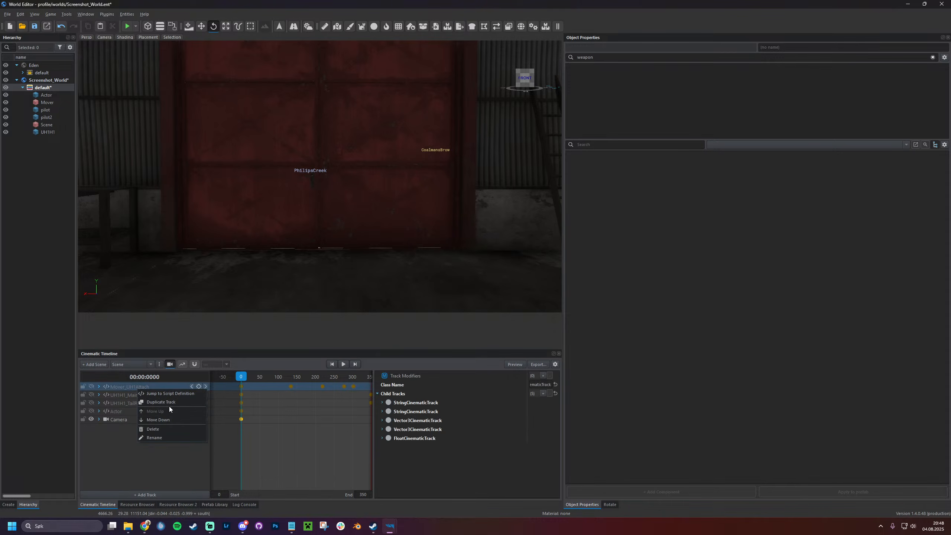
{"action": "left_click", "coordinate": [164, 430]}
{"action": "left_click", "coordinate": [474, 264]}
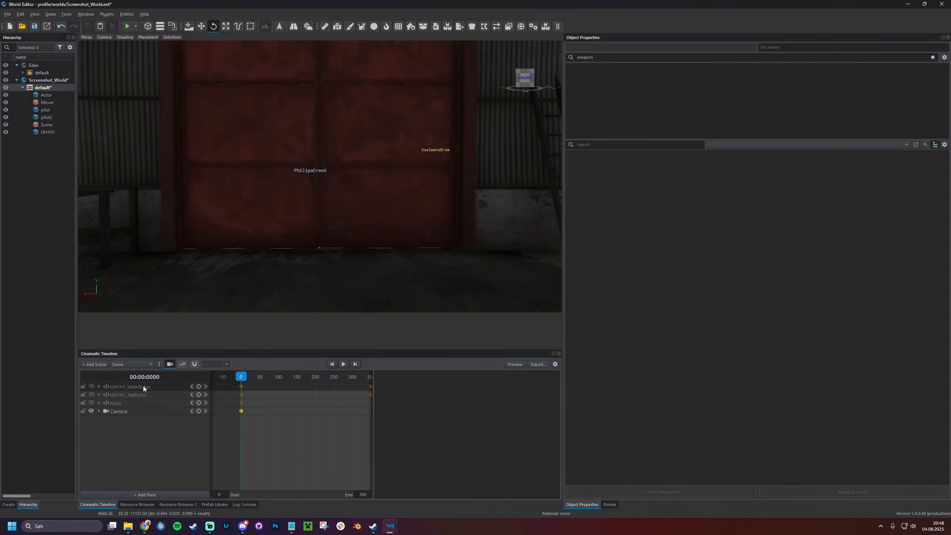
Delete the UH1H1_MainRotor and UH1H1_TailRotor tracks from the timeline
{"action": "left_click", "coordinate": [136, 386]}
{"action": "right_click", "coordinate": [137, 387]}
{"action": "left_click", "coordinate": [176, 427]}
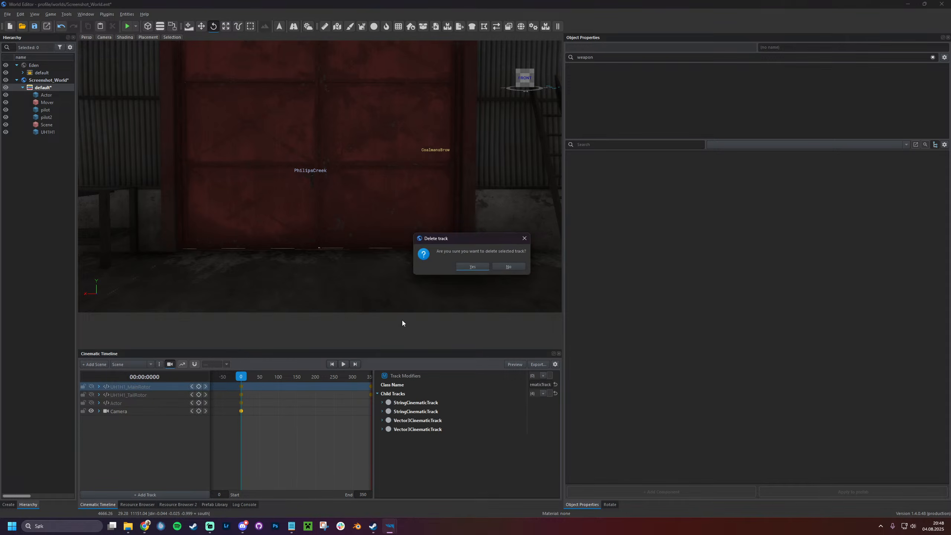
{"action": "left_click", "coordinate": [468, 267]}
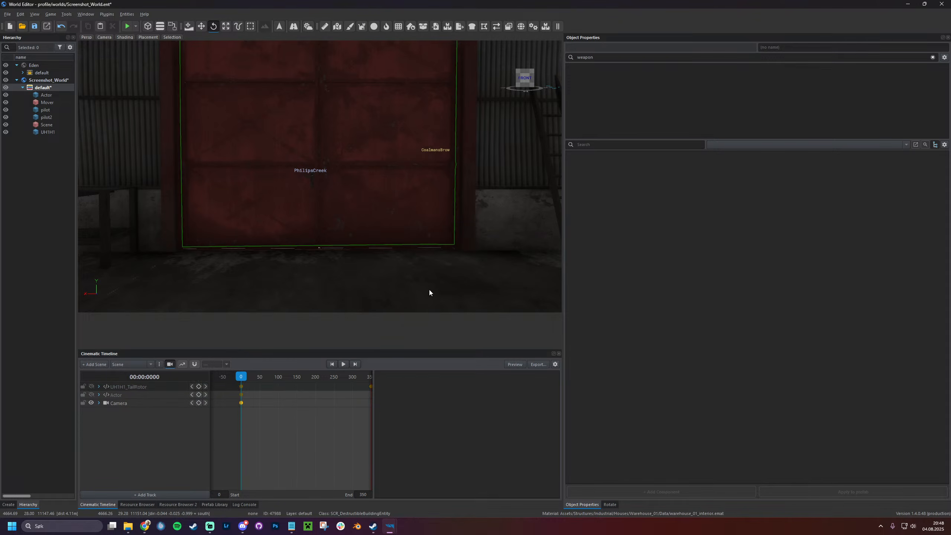
{"action": "left_click", "coordinate": [136, 386]}
{"action": "right_click", "coordinate": [137, 387]}
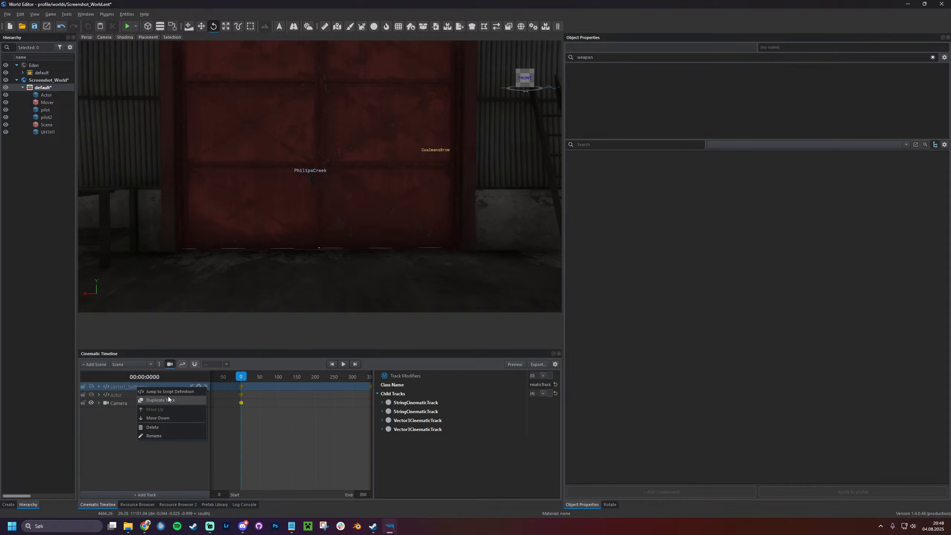
{"action": "left_click", "coordinate": [165, 428]}
{"action": "left_click", "coordinate": [471, 266]}
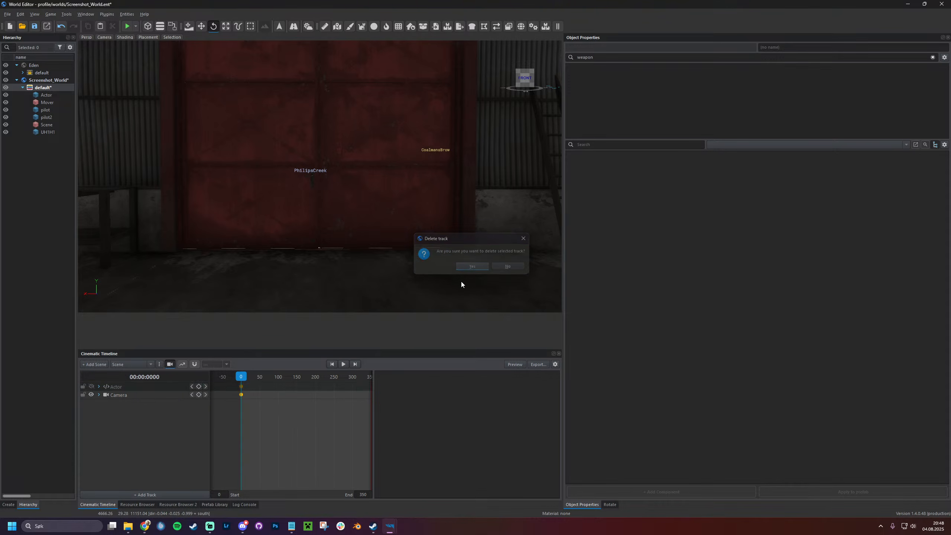
Delete the Actor track from the timeline, and expand and collapse the Camera track to check its properties
{"action": "left_click", "coordinate": [130, 387]}
{"action": "right_click", "coordinate": [130, 386]}
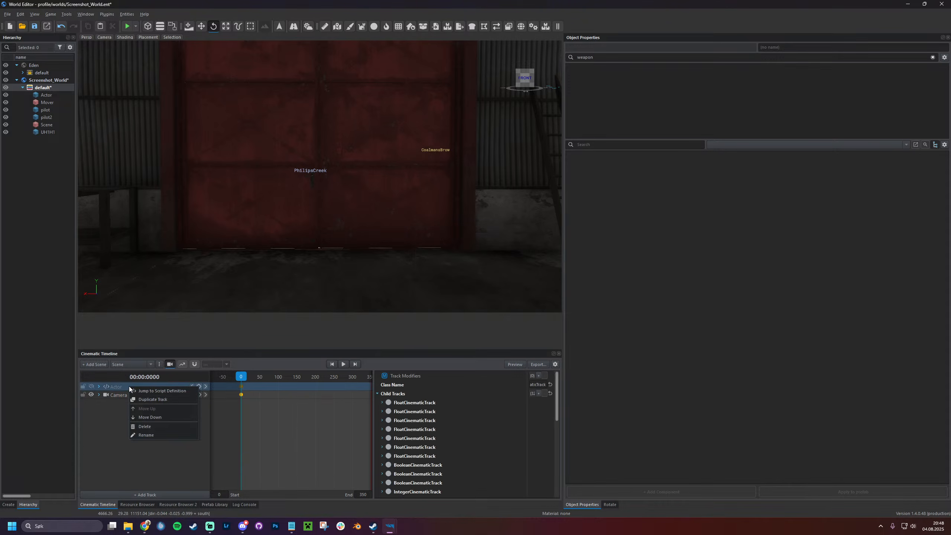
{"action": "left_click", "coordinate": [158, 427]}
{"action": "left_click", "coordinate": [479, 265]}
{"action": "double_click", "coordinate": [150, 386]}
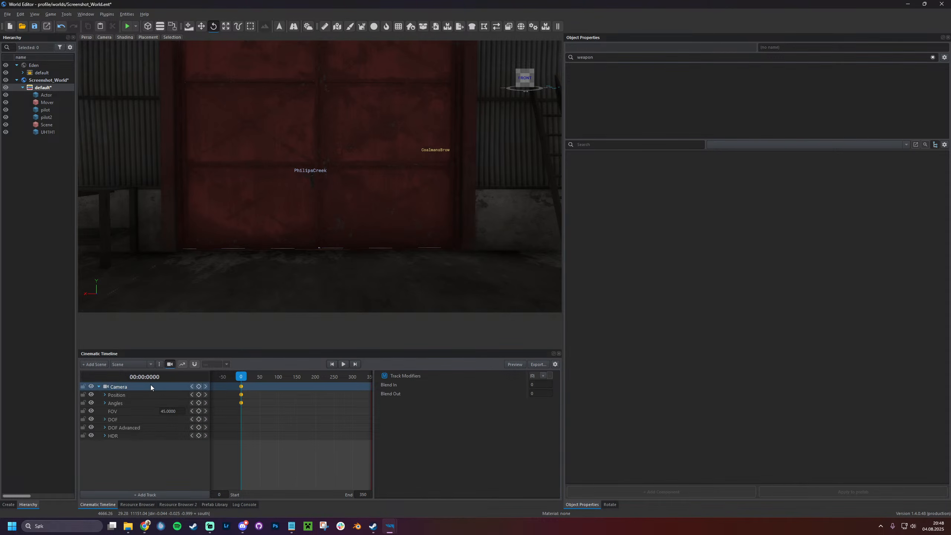
{"action": "double_click", "coordinate": [156, 386]}
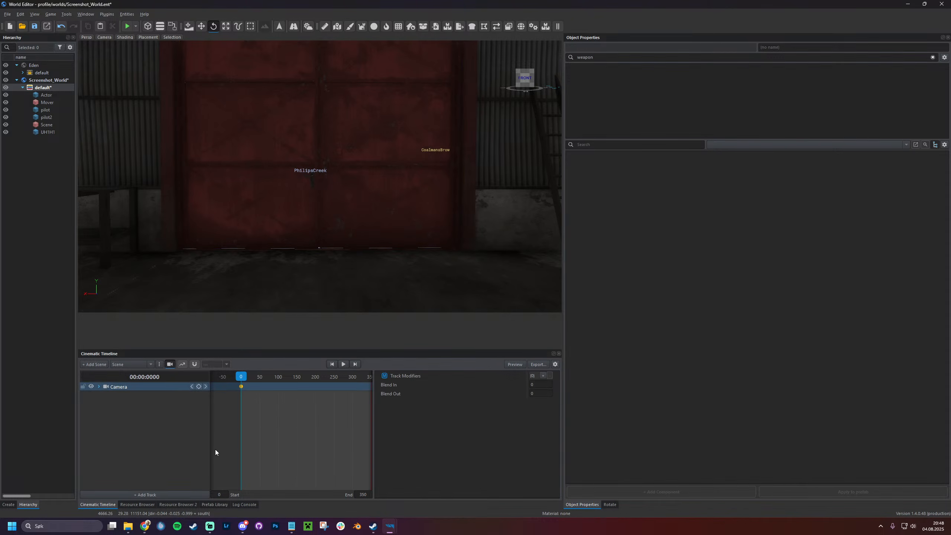
Clear the search text in the Resource Browser
{"action": "left_click", "coordinate": [138, 504]}
{"action": "double_click", "coordinate": [110, 363]}
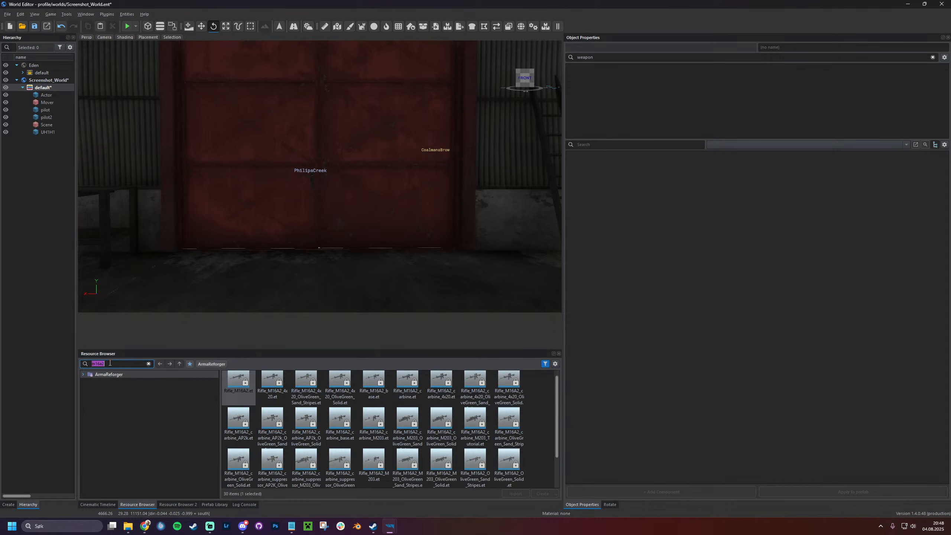
{"action": "key", "text": "BackSpace"}
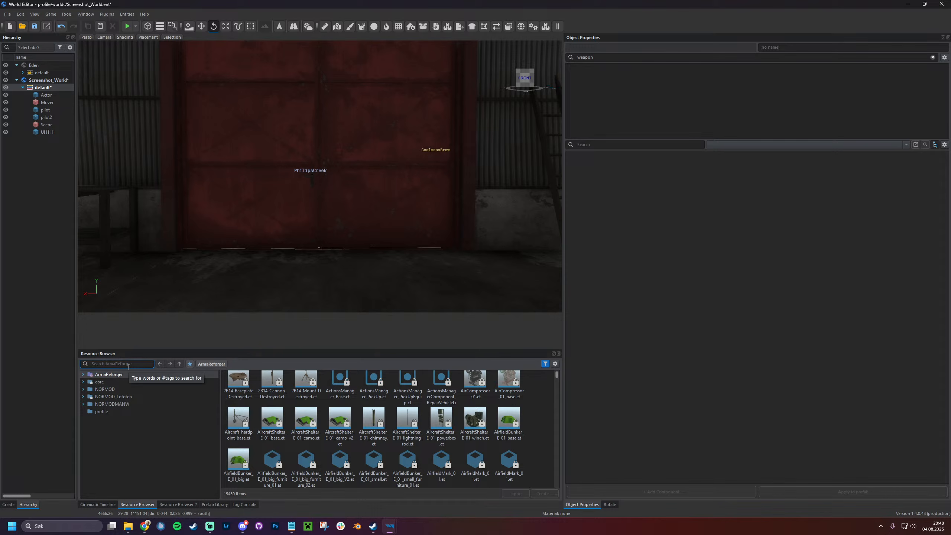
Select the Actor character and add an Animation Track for the entity Actor to the cinematic timeline
{"action": "left_click", "coordinate": [50, 95]}
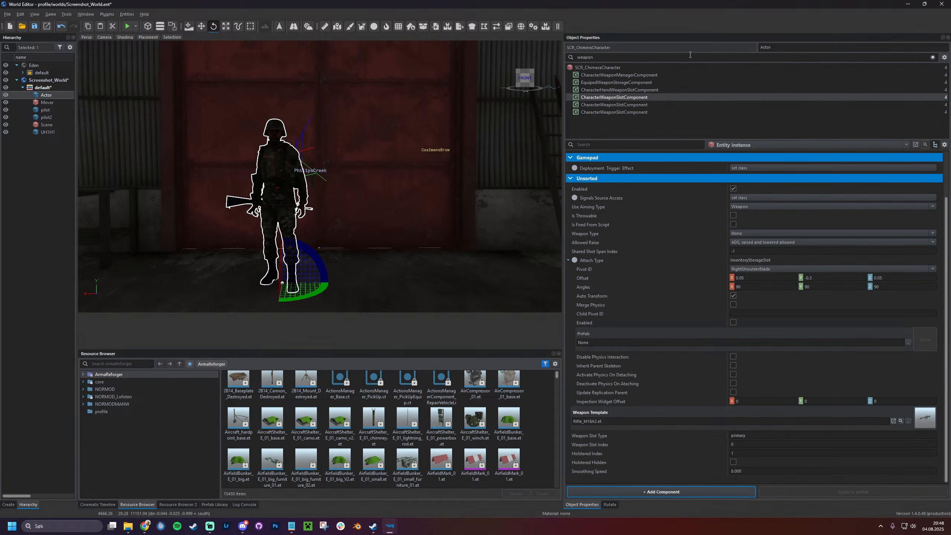
{"action": "left_click", "coordinate": [99, 504]}
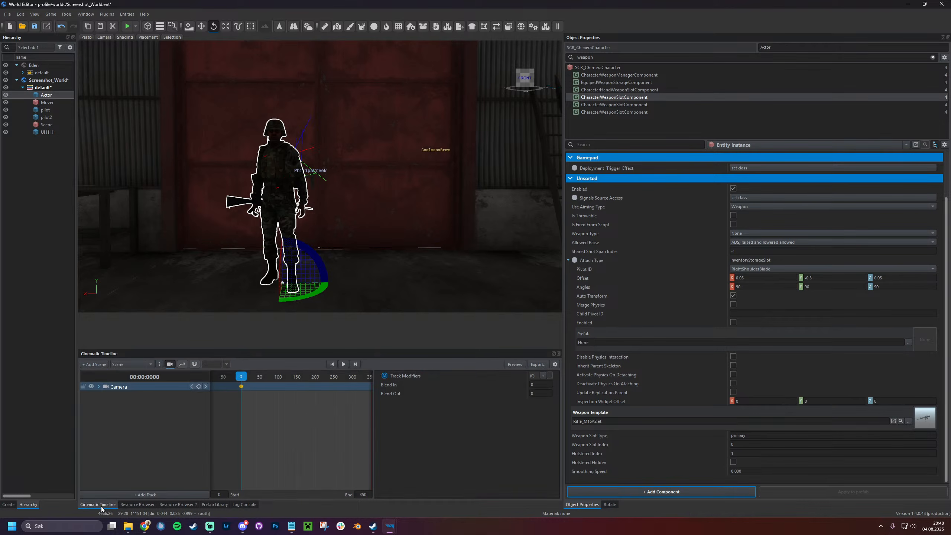
{"action": "left_click", "coordinate": [144, 480]}
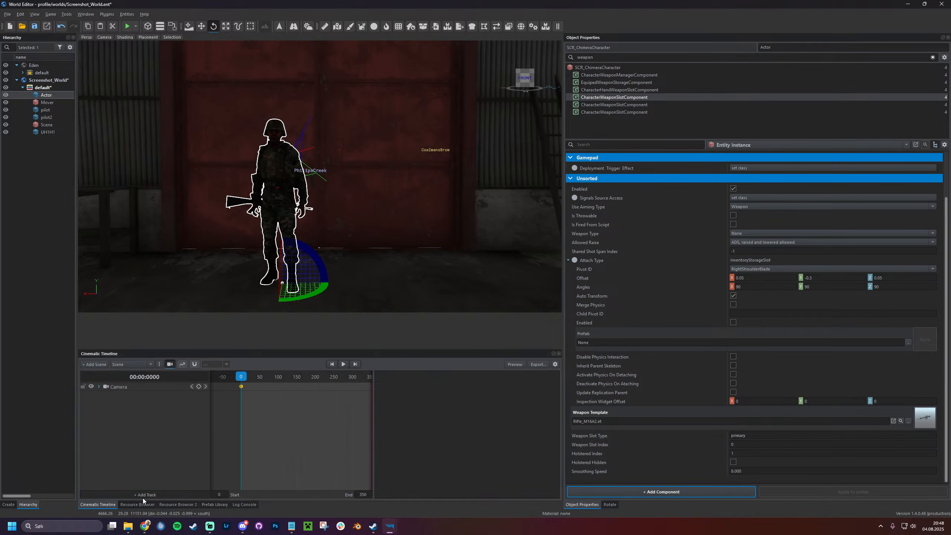
{"action": "left_click", "coordinate": [144, 495]}
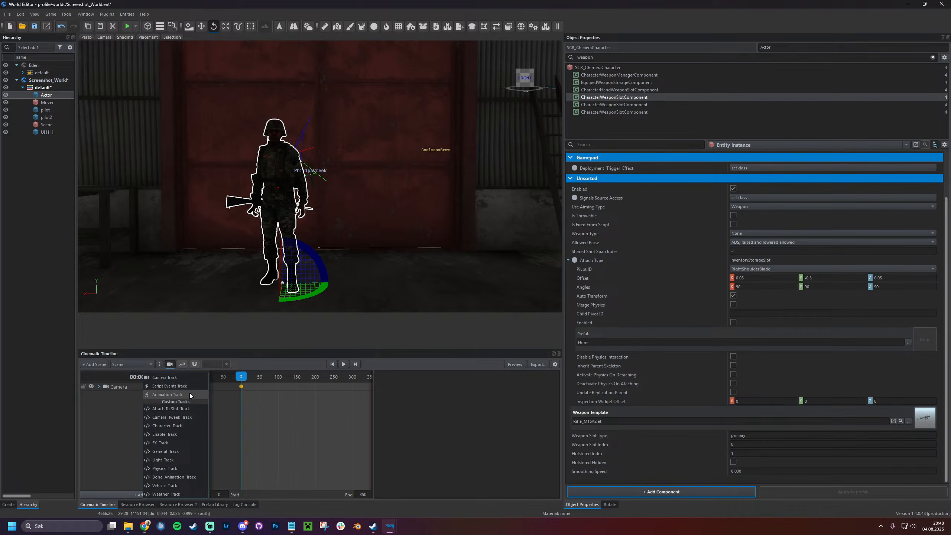
{"action": "left_click", "coordinate": [189, 393]}
{"action": "type", "text": "Actor"}
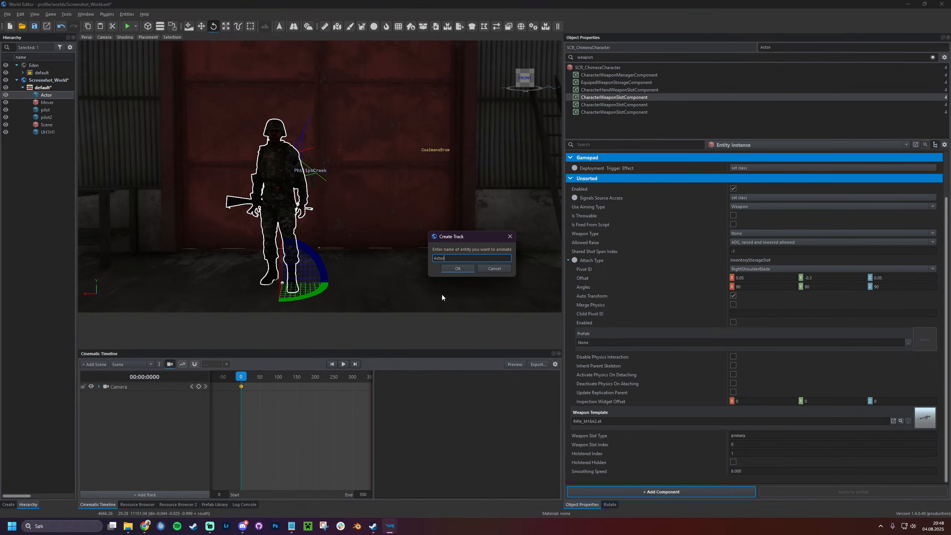
{"action": "key", "text": "Return"}
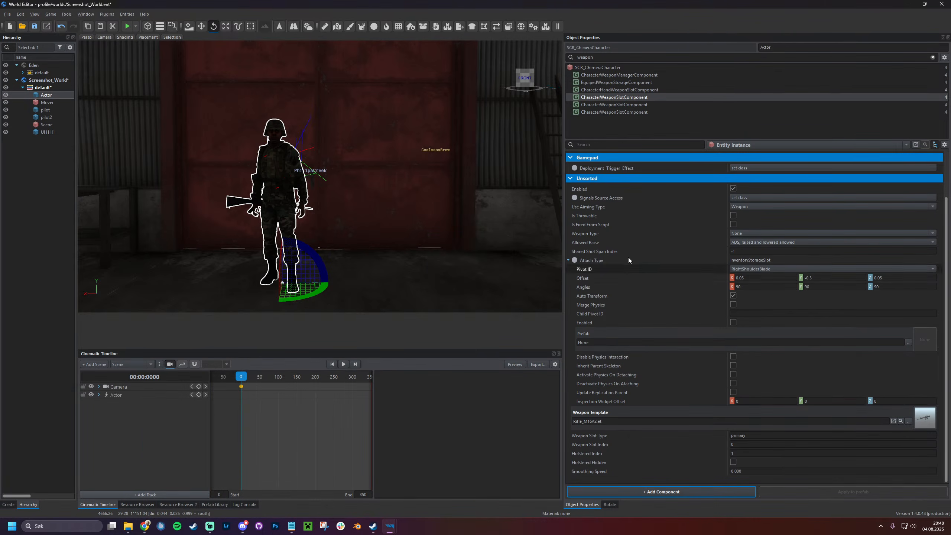
Expand the Actor track in the timeline and enable its Play property at frame 0
{"action": "left_click", "coordinate": [568, 260]}
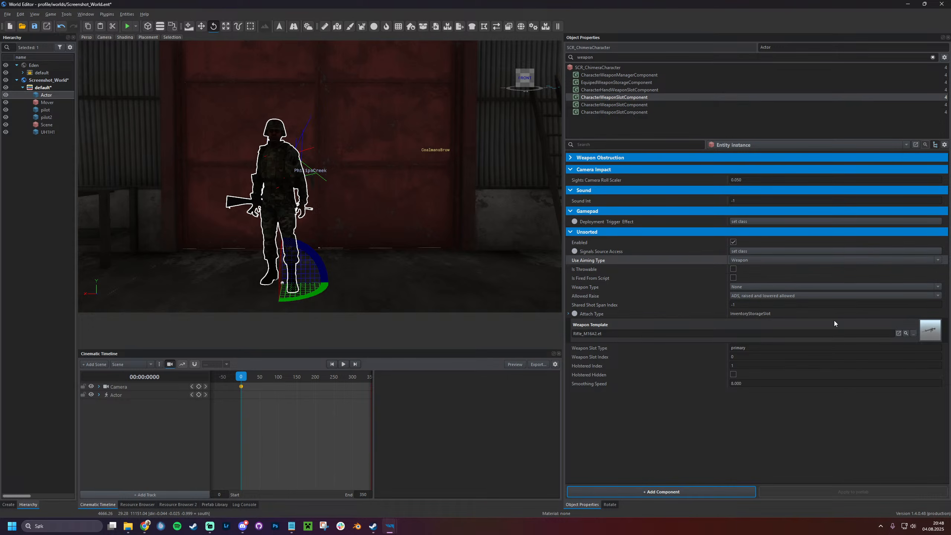
{"action": "left_click", "coordinate": [572, 313]}
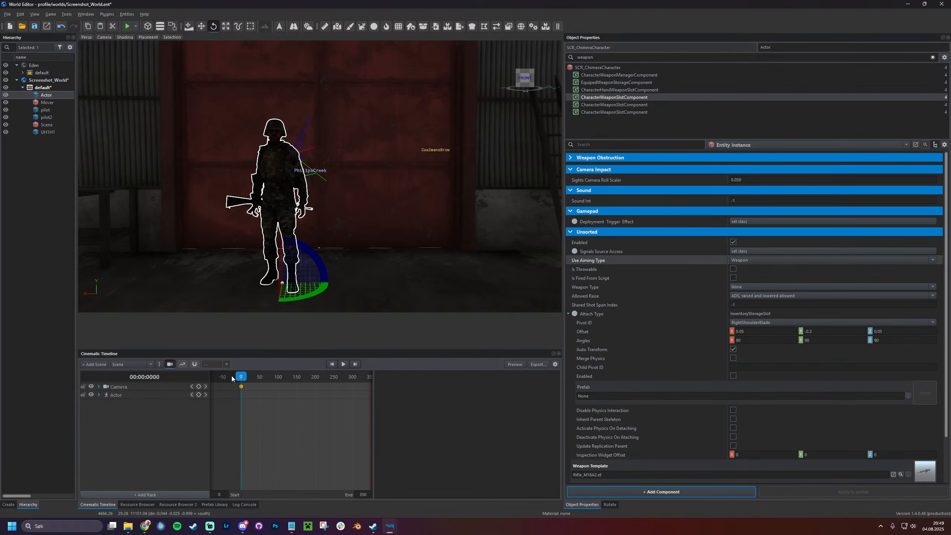
{"action": "double_click", "coordinate": [128, 396]}
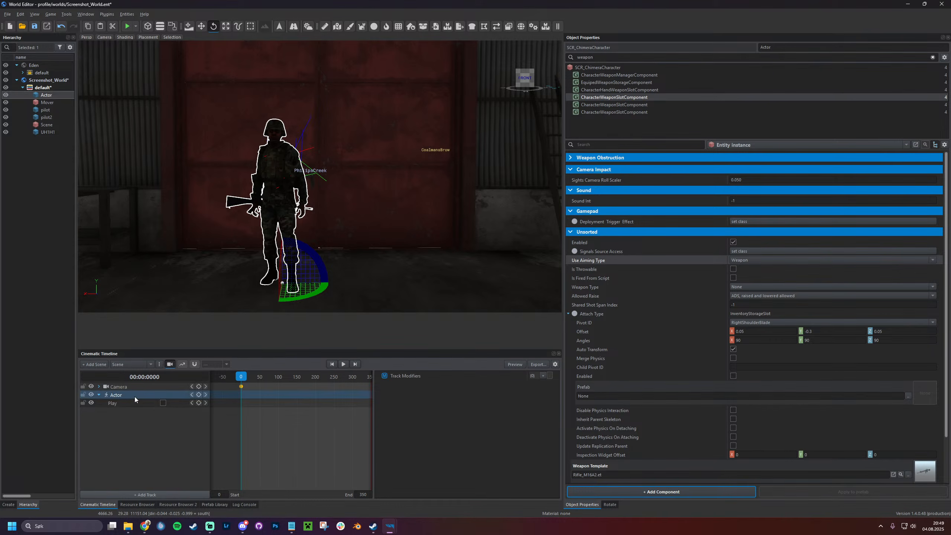
{"action": "left_click", "coordinate": [162, 403]}
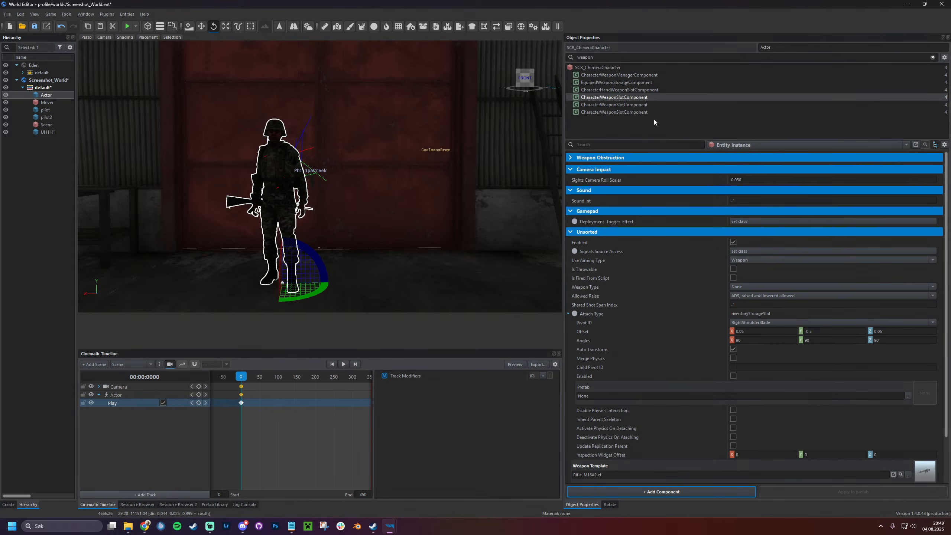
Add an AnimationPlayerComponent to the Actor character
{"action": "left_click", "coordinate": [641, 495]}
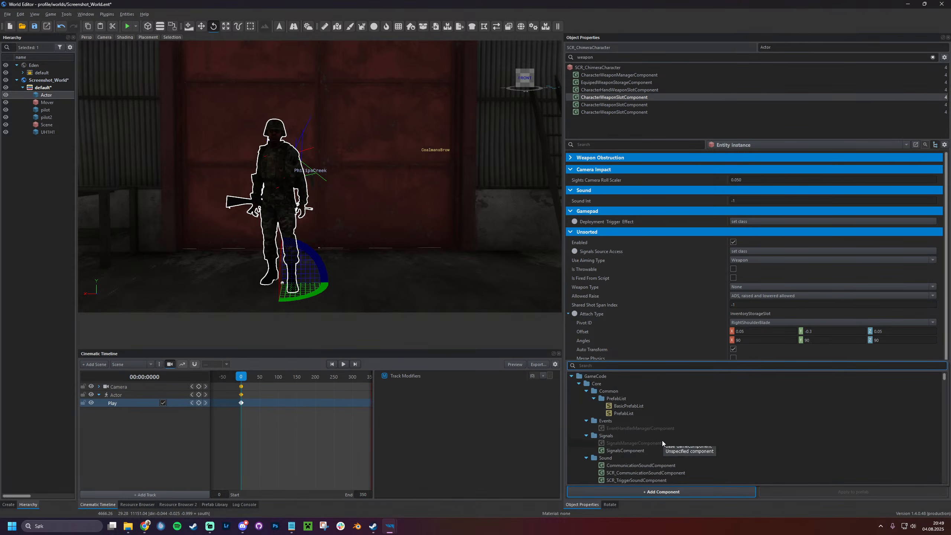
{"action": "type", "text": "anio"}
{"action": "key", "text": "BackSpace"}
{"action": "type", "text": "m"}
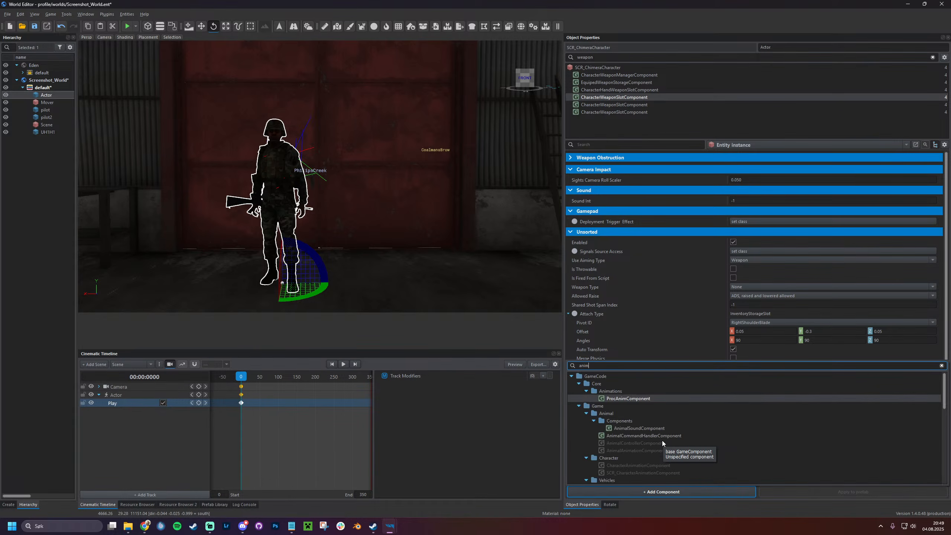
{"action": "type", "text": "a"}
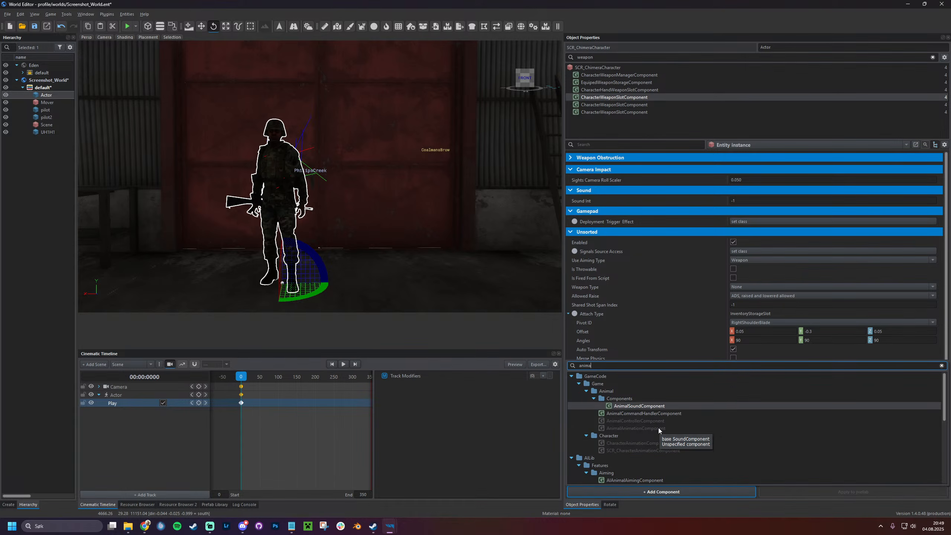
{"action": "type", "text": "tionpl"}
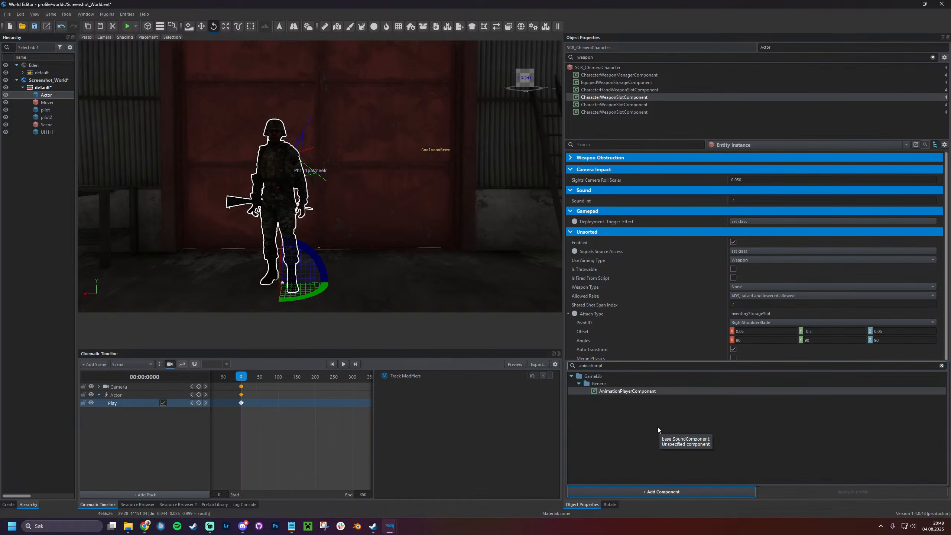
{"action": "double_click", "coordinate": [651, 392]}
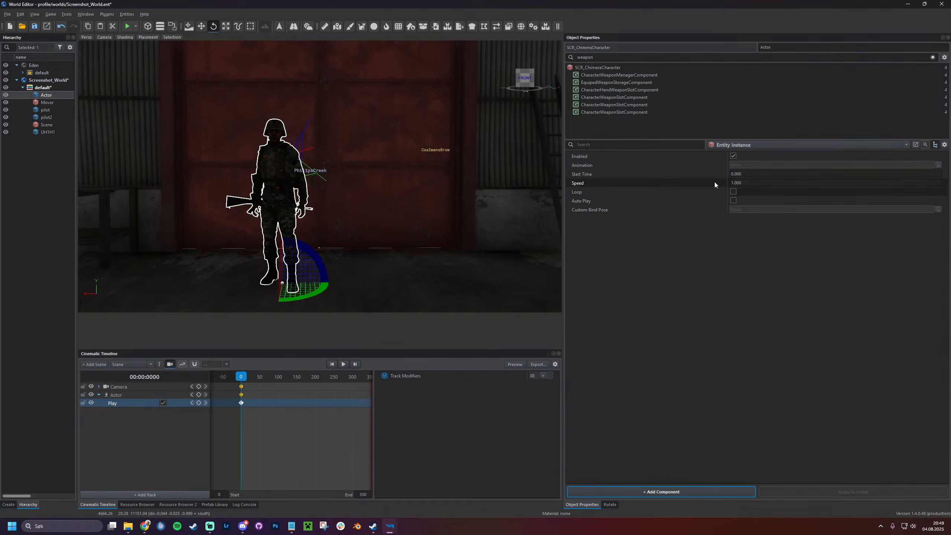
Assign npc_doorGuard_Idle.anm from the Tutorial Character_anm folder as the component's animation
{"action": "left_click", "coordinate": [938, 165]}
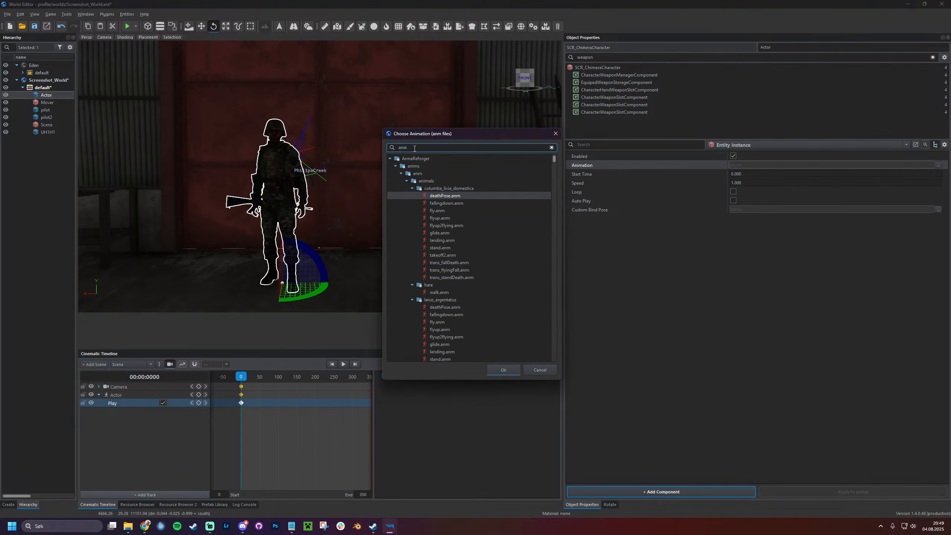
{"action": "left_click", "coordinate": [406, 181]}
{"action": "left_click", "coordinate": [407, 188]}
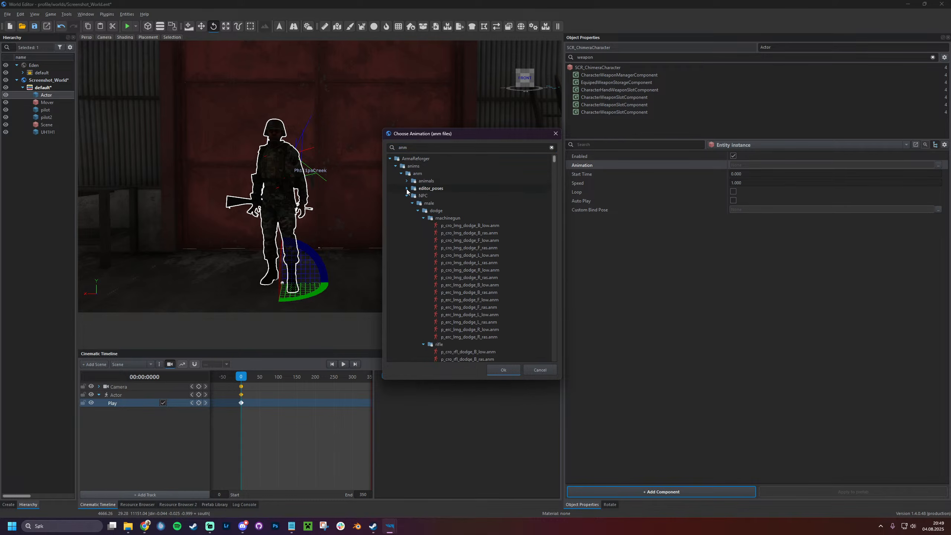
{"action": "left_click", "coordinate": [407, 195]}
{"action": "left_click", "coordinate": [407, 203]}
{"action": "left_click", "coordinate": [407, 210]}
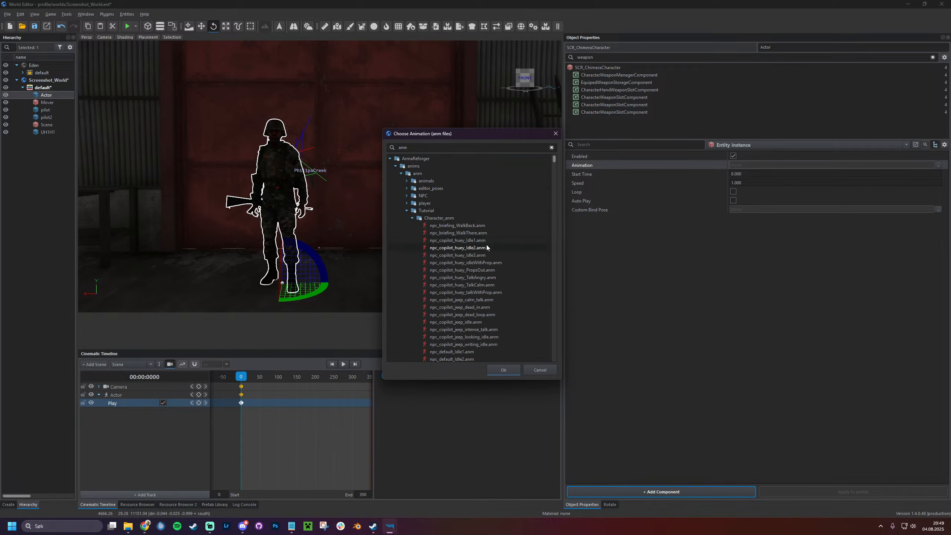
{"action": "scroll", "coordinate": [502, 276], "scroll_direction": "down", "scroll_amount": 7}
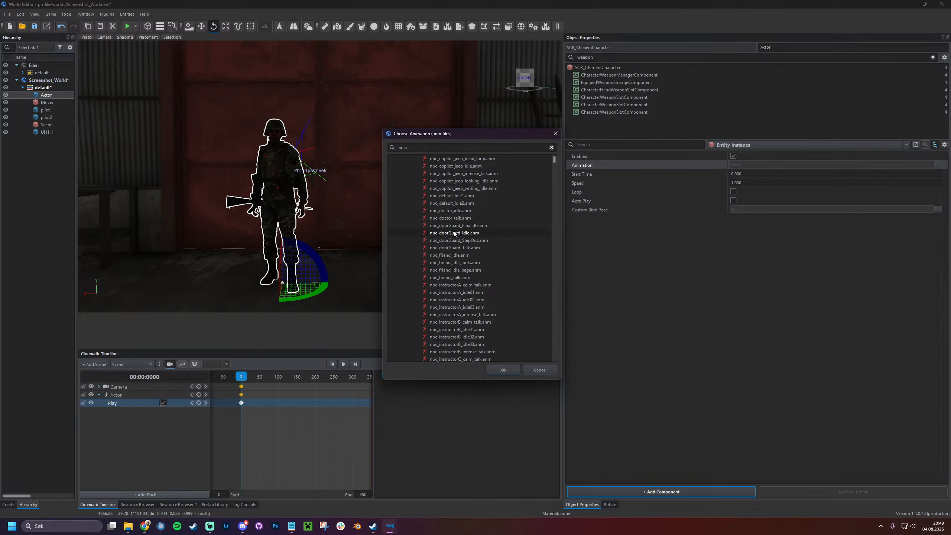
{"action": "double_click", "coordinate": [468, 232]}
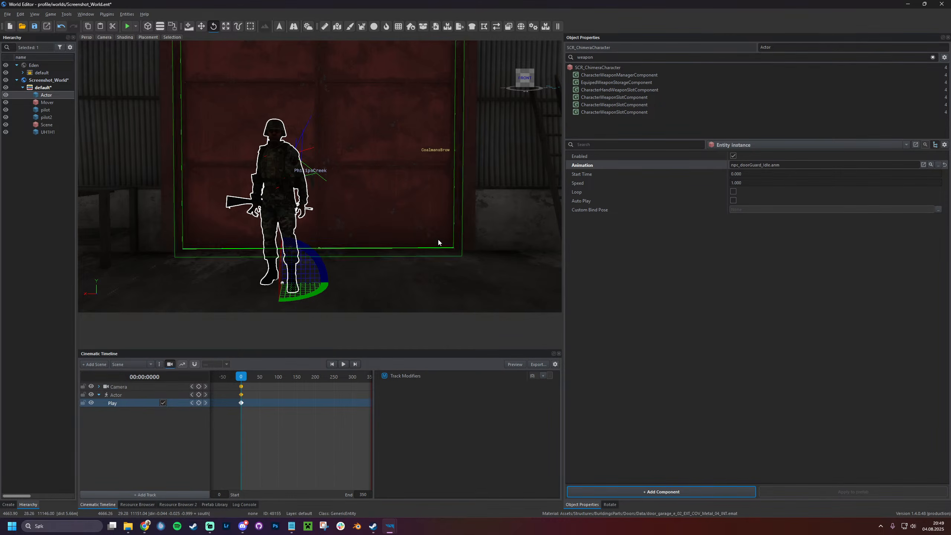
Preview the soldier's idle animation up close along the timeline and return to frame 0
{"action": "key", "text": "w"}
{"action": "right_click_drag", "start_coordinate": [258, 274], "coordinate": [277, 263]}
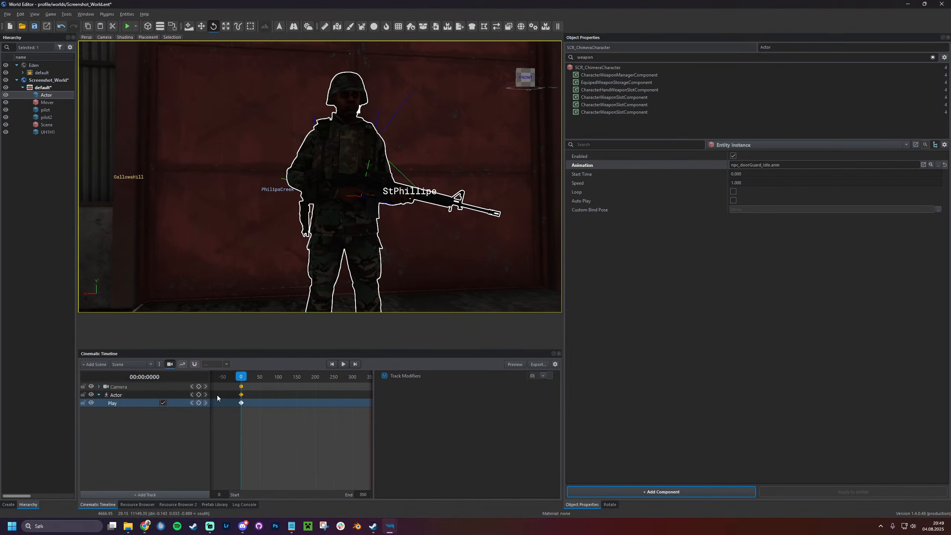
{"action": "left_click", "coordinate": [241, 386]}
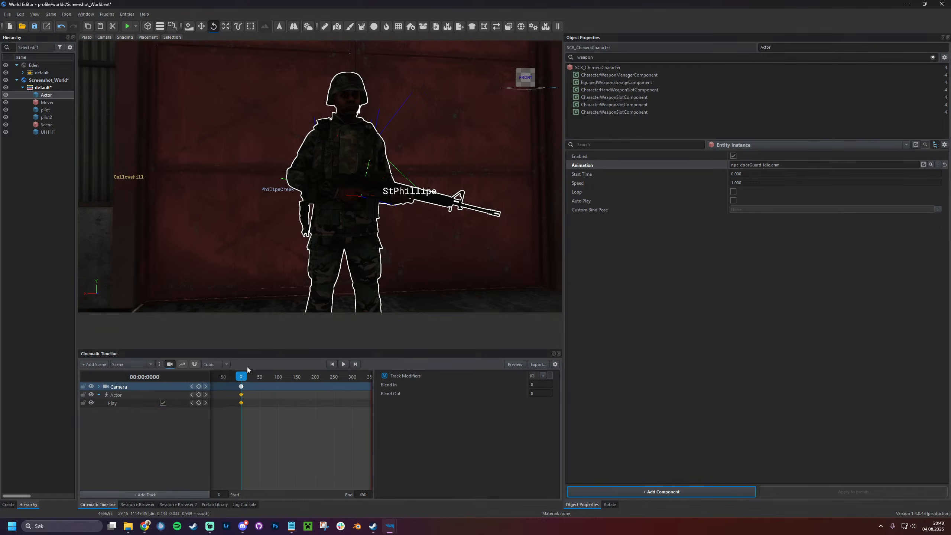
{"action": "key", "text": "space"}
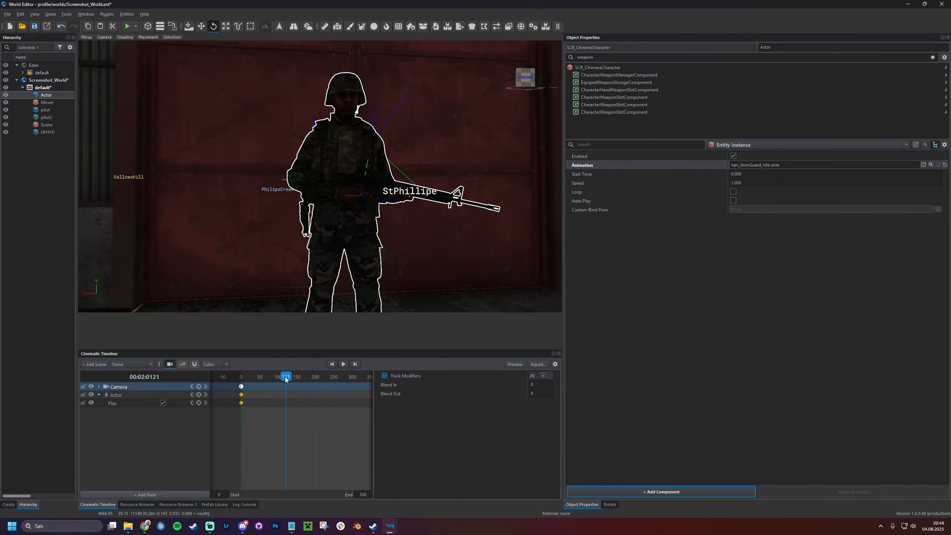
{"action": "left_click", "coordinate": [225, 376]}
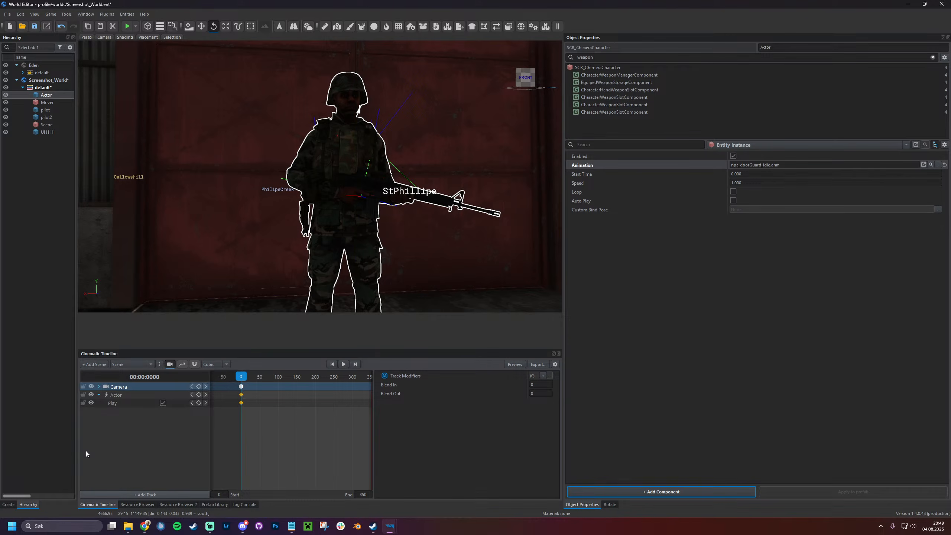
Find LightEntity in the entity list, place one on the floor beside the soldier, and select it in the hierarchy
{"action": "left_click", "coordinate": [8, 504]}
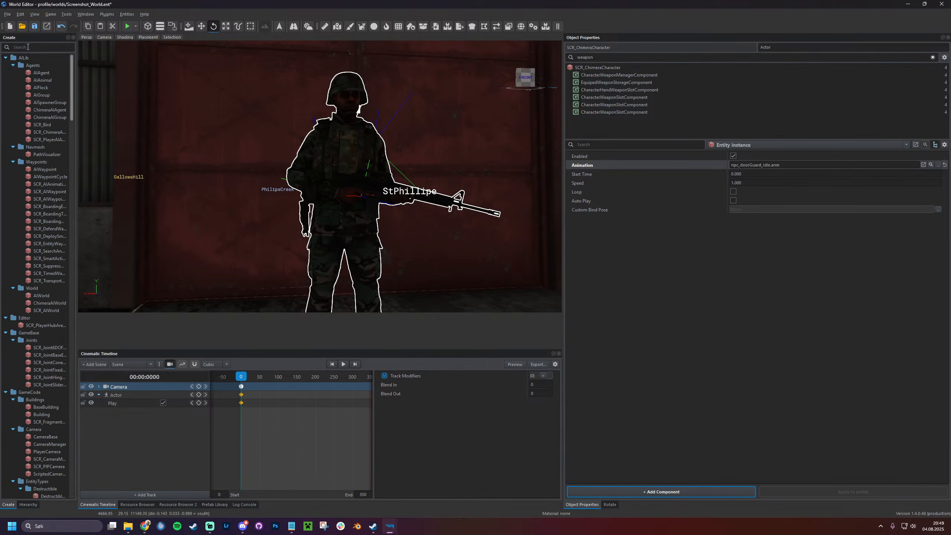
{"action": "left_click", "coordinate": [30, 48]}
{"action": "type", "text": "light"}
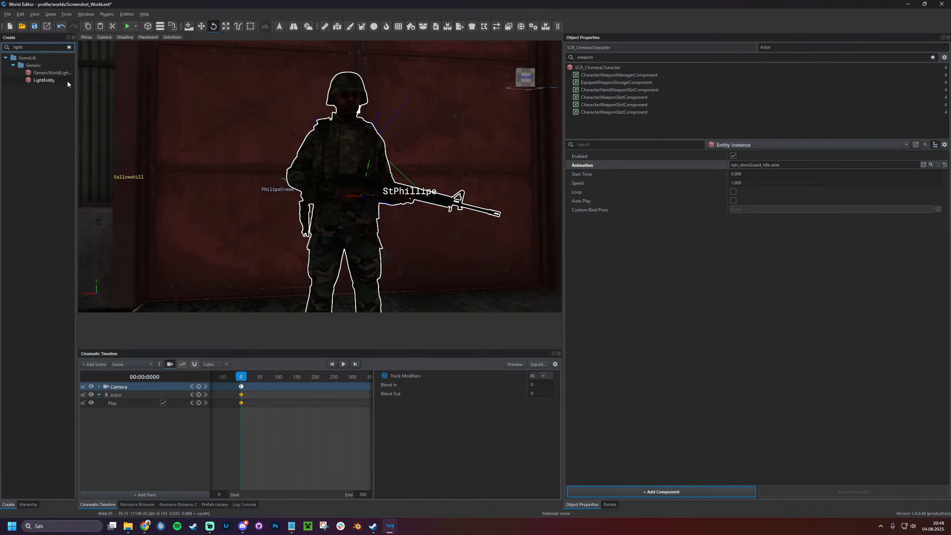
{"action": "left_click_drag", "start_coordinate": [67, 84], "coordinate": [194, 224]}
{"action": "left_click_drag", "start_coordinate": [231, 313], "coordinate": [264, 257]}
{"action": "left_click", "coordinate": [234, 217]}
{"action": "right_click_drag", "start_coordinate": [234, 217], "coordinate": [202, 271]}
{"action": "key", "text": "s"}
{"action": "left_click", "coordinate": [45, 134]}
{"action": "left_click", "coordinate": [50, 141]}
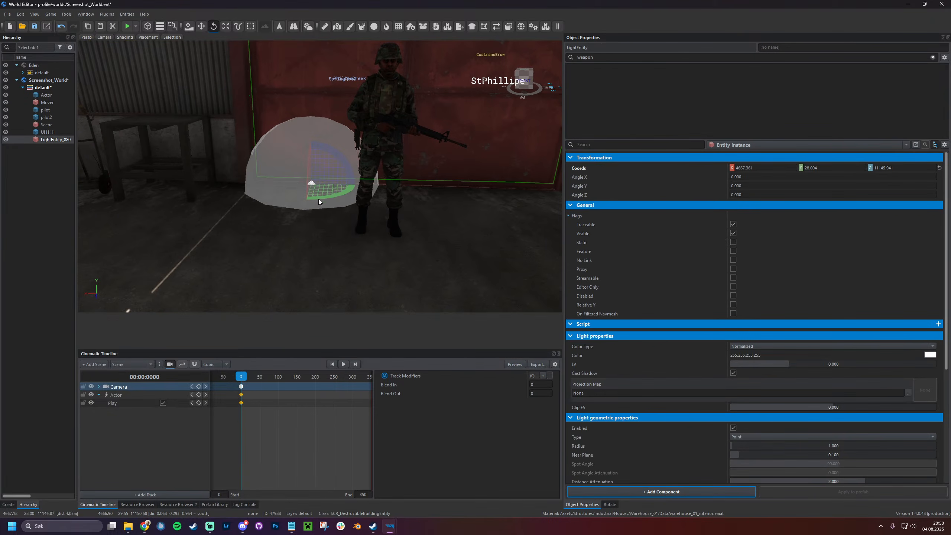
Move the light away from the door in front of the soldier and raise it to a Y coordinate of about 29.18
{"action": "left_click", "coordinate": [188, 26]}
{"action": "left_click_drag", "start_coordinate": [311, 197], "coordinate": [236, 306]}
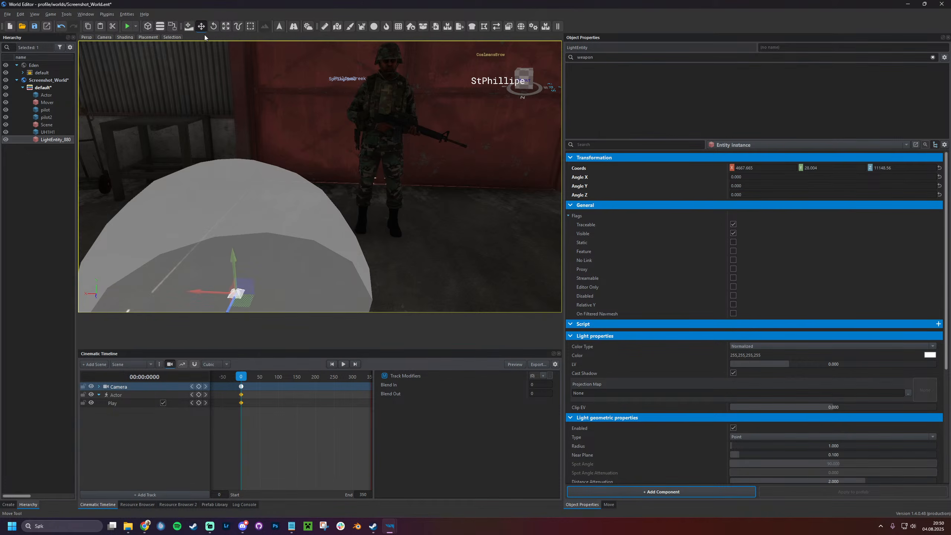
{"action": "left_click_drag", "start_coordinate": [233, 259], "coordinate": [224, 98]}
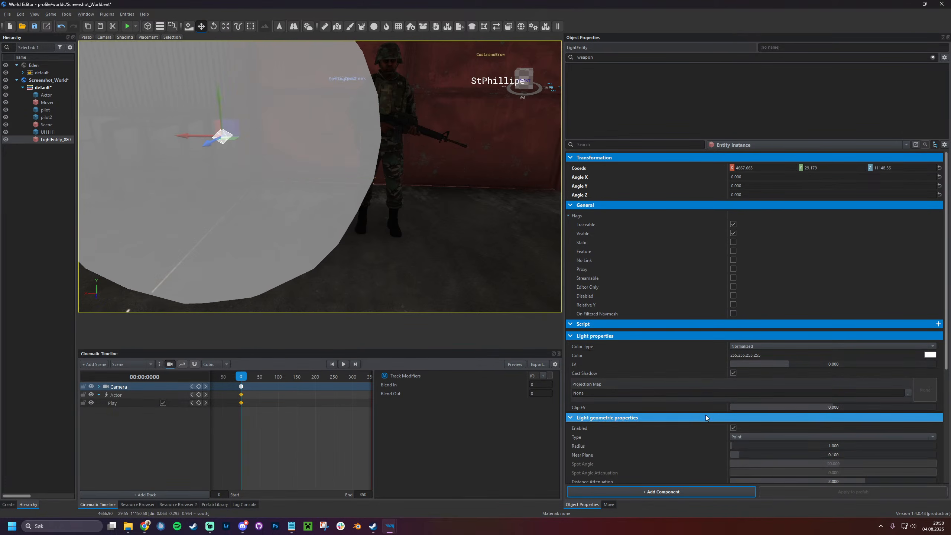
Increase the light's radius to about 3.05 and change its type to Spot
{"action": "left_click_drag", "start_coordinate": [731, 446], "coordinate": [734, 445]}
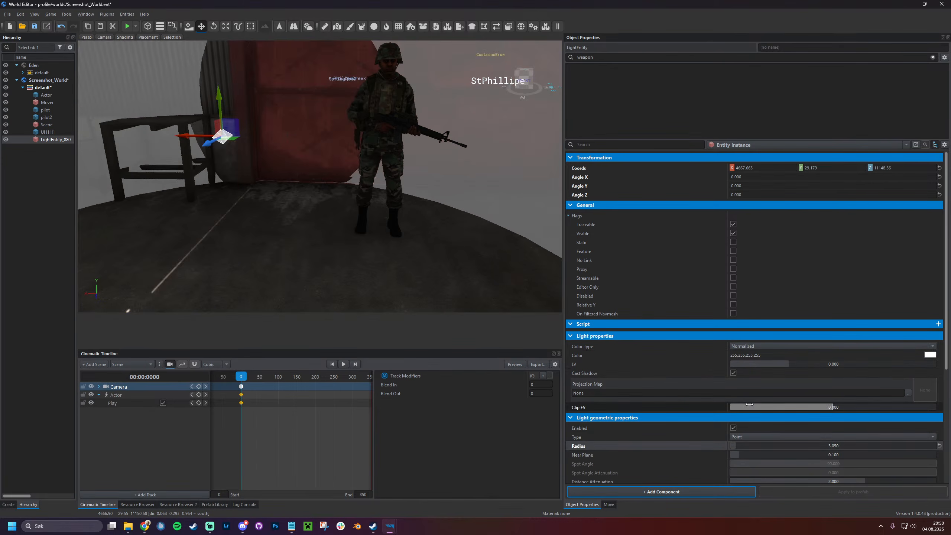
{"action": "left_click", "coordinate": [748, 437]}
{"action": "left_click", "coordinate": [747, 446]}
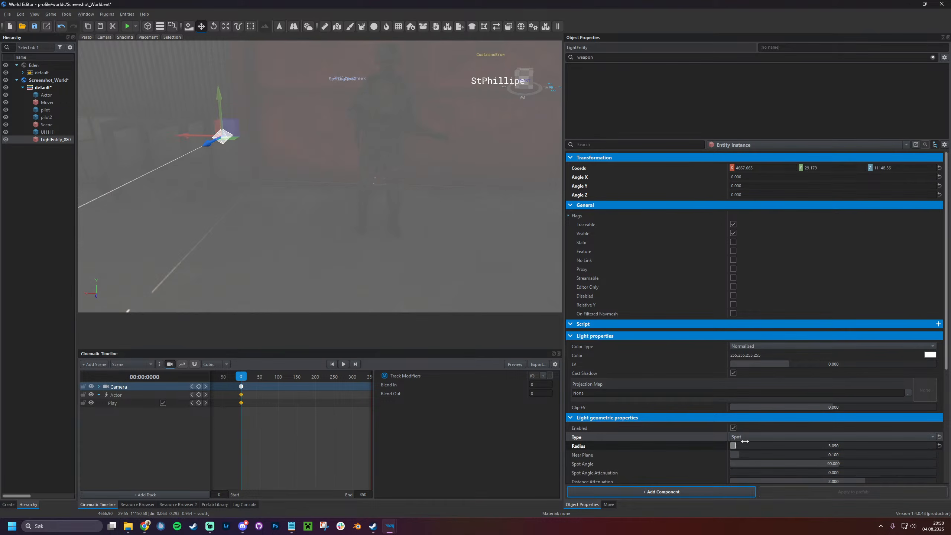
Rotate the spot light to a Y angle of about -138 degrees, aiming it at the soldier
{"action": "right_click_drag", "start_coordinate": [251, 66], "coordinate": [230, 51]}
{"action": "key", "text": "s"}
{"action": "left_click", "coordinate": [214, 26]}
{"action": "left_click_drag", "start_coordinate": [294, 212], "coordinate": [256, 180]}
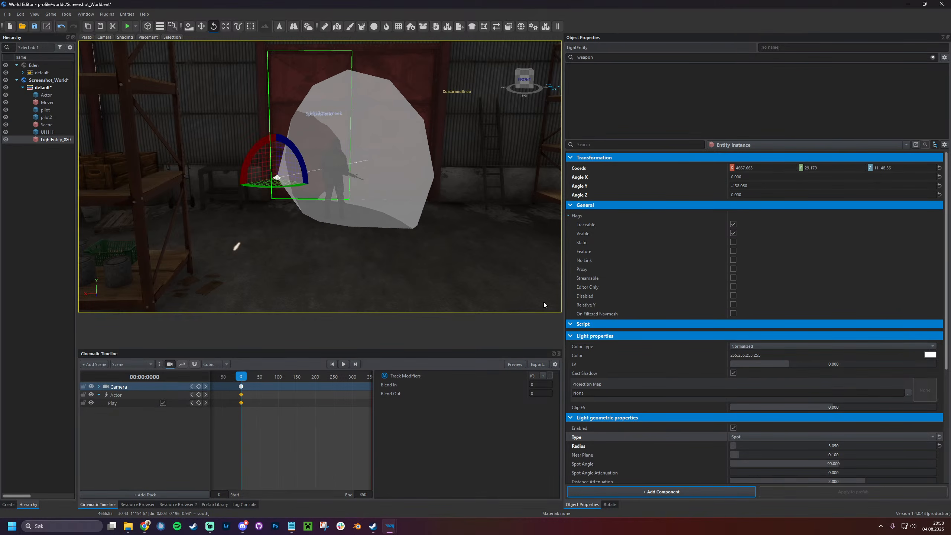
Set the light's Visualization to Disabled and its Lens Flare Type to Manual
{"action": "scroll", "coordinate": [754, 385], "scroll_direction": "down", "scroll_amount": 3}
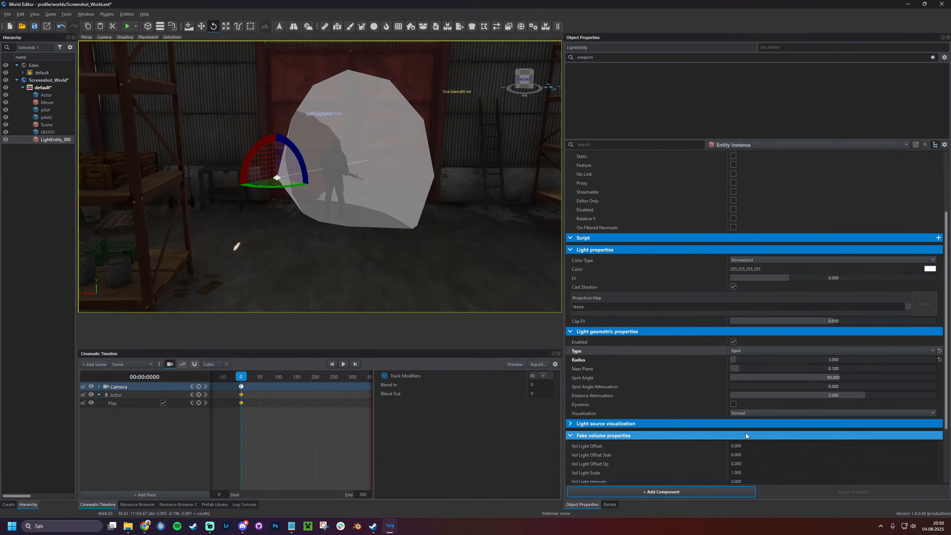
{"action": "left_click", "coordinate": [747, 413]}
{"action": "left_click", "coordinate": [752, 422]}
{"action": "scroll", "coordinate": [750, 422], "scroll_direction": "down", "scroll_amount": 2}
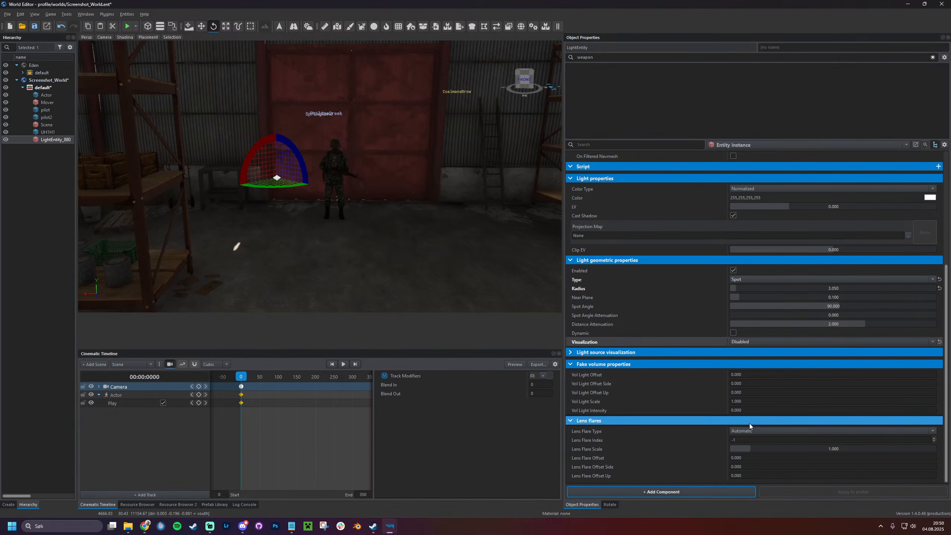
{"action": "left_click", "coordinate": [751, 428]}
{"action": "left_click", "coordinate": [751, 440]}
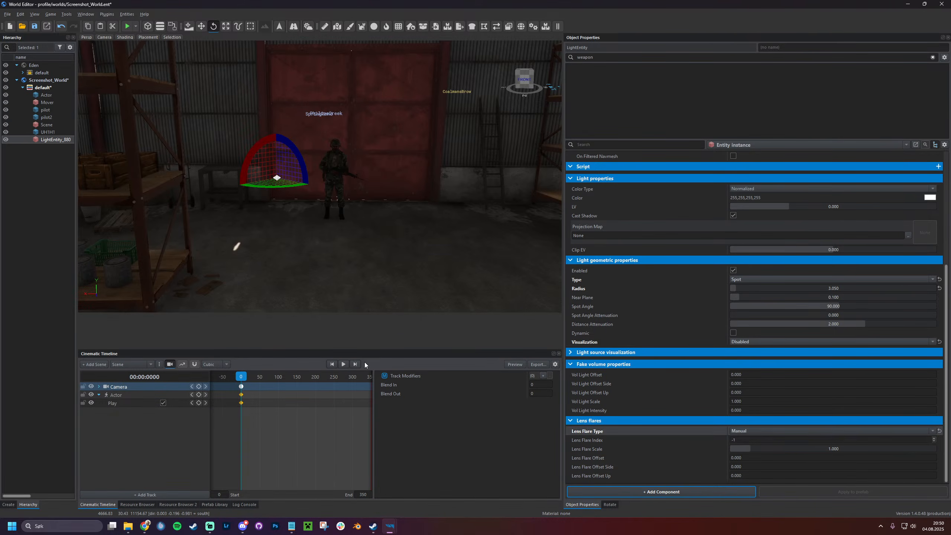
Return to the cinematic camera view at frame 0 and raise the spot light's LV to about 8.01
{"action": "left_click", "coordinate": [331, 365]}
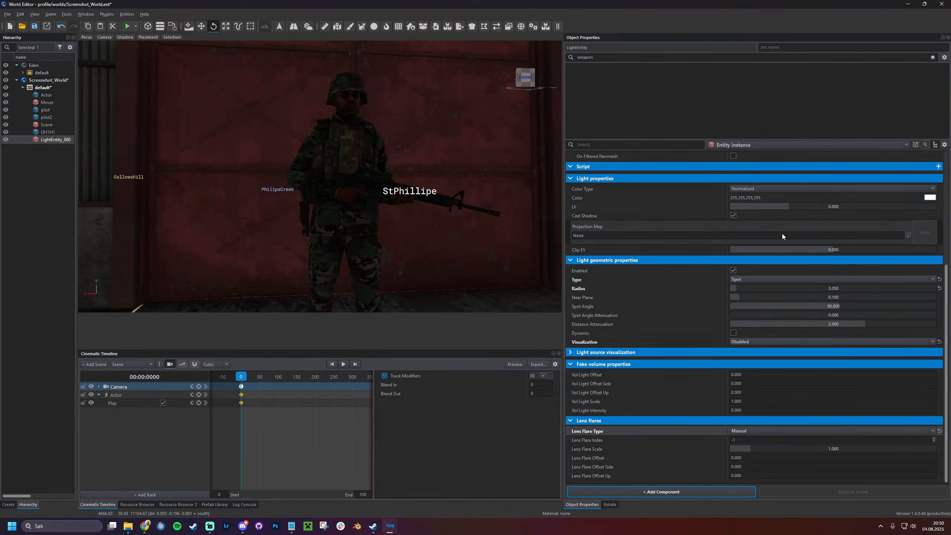
{"action": "left_click_drag", "start_coordinate": [797, 206], "coordinate": [847, 206]}
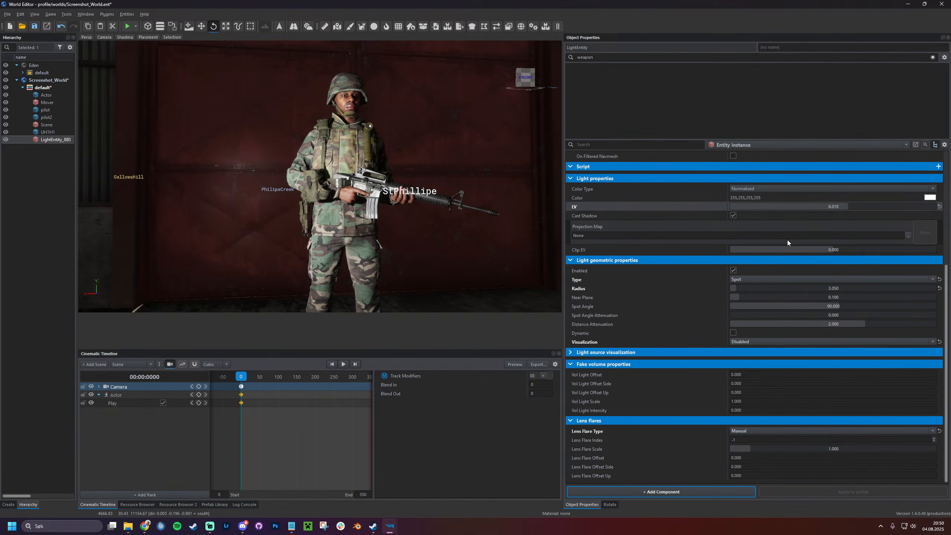
Duplicate the spot light and place the copy on the opposite side of the soldier
{"action": "left_click", "coordinate": [63, 141]}
{"action": "key", "text": "s"}
{"action": "right_click_drag", "start_coordinate": [396, 187], "coordinate": [355, 209]}
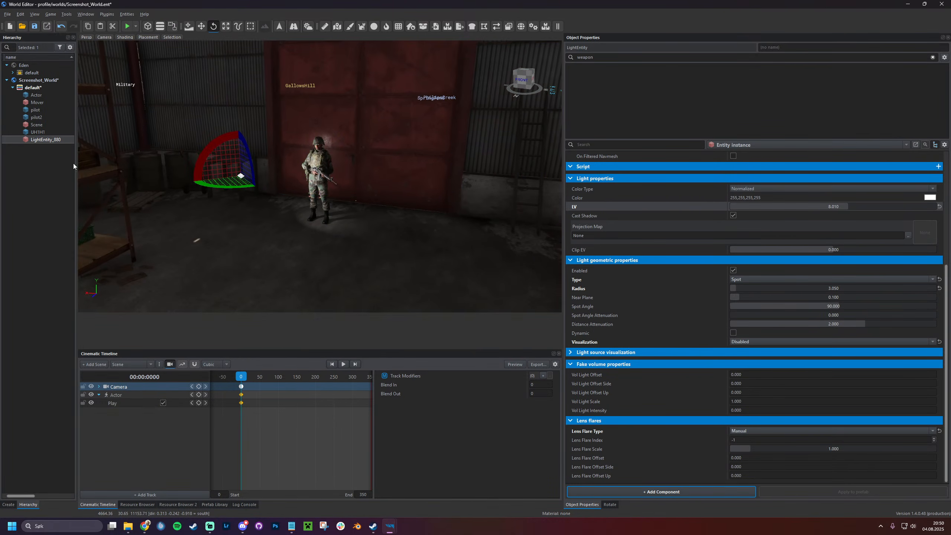
{"action": "right_click_drag", "start_coordinate": [242, 181], "coordinate": [240, 208], "text": "alt"}
{"action": "left_click", "coordinate": [188, 28]}
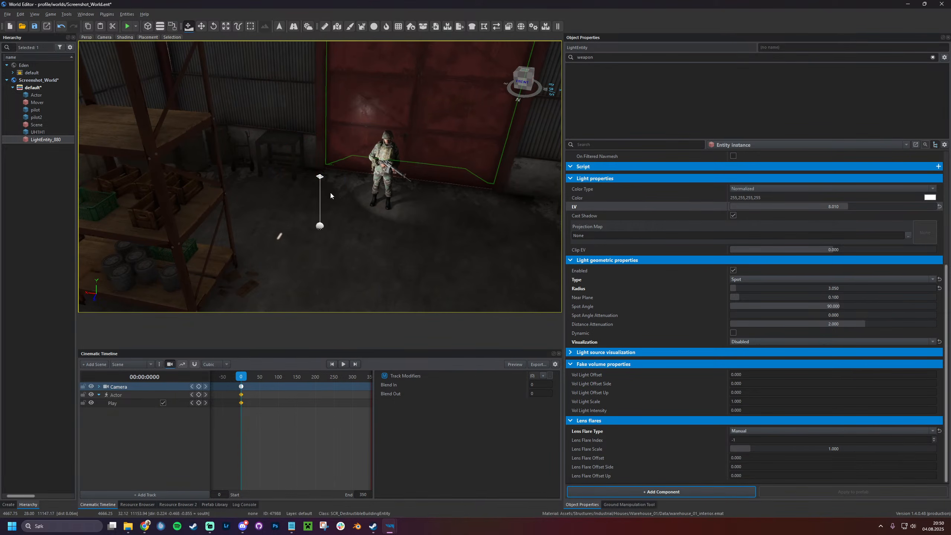
{"action": "left_click_drag", "start_coordinate": [320, 228], "coordinate": [516, 256]}
{"action": "left_click", "coordinate": [214, 27]}
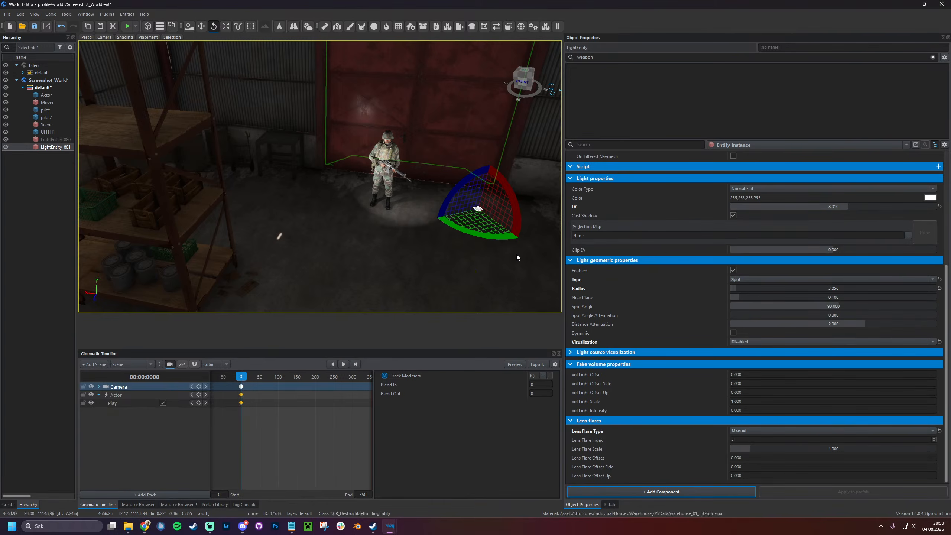
Duplicate the second spot light to add a third light near the soldier, and return to the cinematic camera view
{"action": "left_click", "coordinate": [53, 147]}
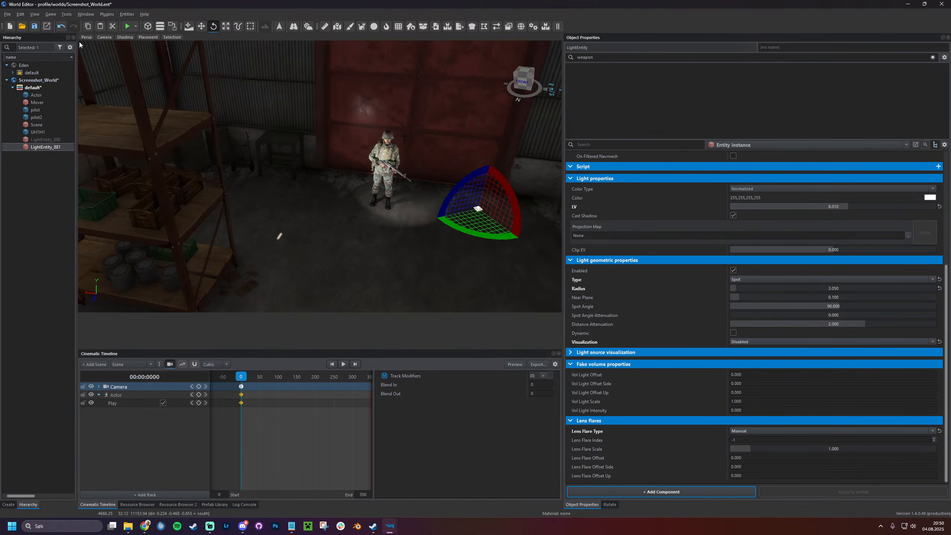
{"action": "left_click", "coordinate": [189, 26]}
{"action": "left_click_drag", "start_coordinate": [461, 265], "coordinate": [296, 369]}
{"action": "left_click", "coordinate": [213, 26]}
{"action": "left_click", "coordinate": [336, 364]}
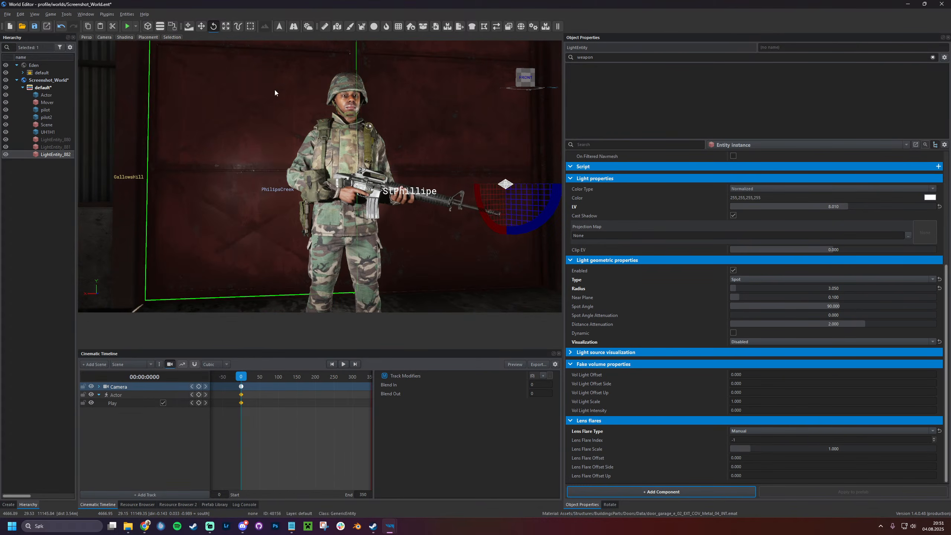
Set the Weather Editor's time of day to about 0.044, shortly after 01:00, and apply it
{"action": "left_click", "coordinate": [308, 27]}
{"action": "left_click_drag", "start_coordinate": [563, 289], "coordinate": [548, 281]}
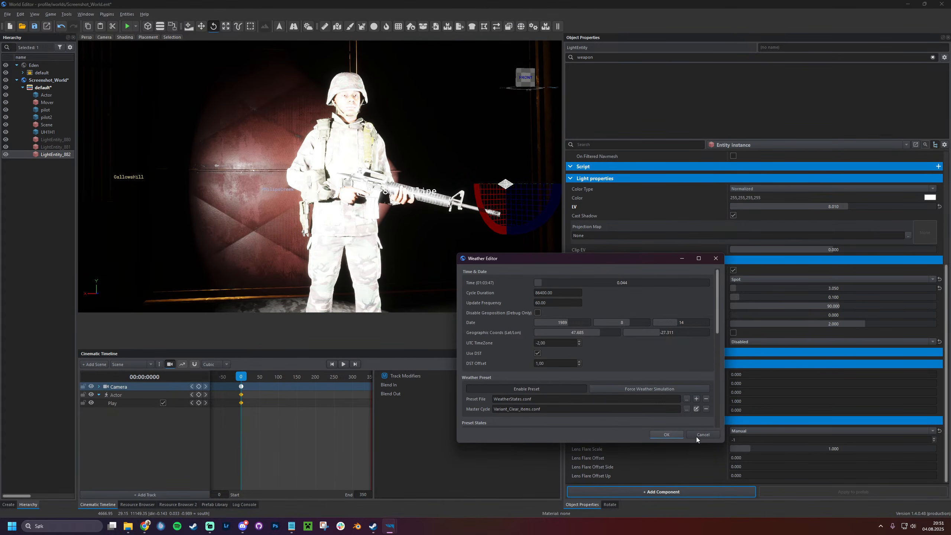
{"action": "left_click", "coordinate": [668, 436]}
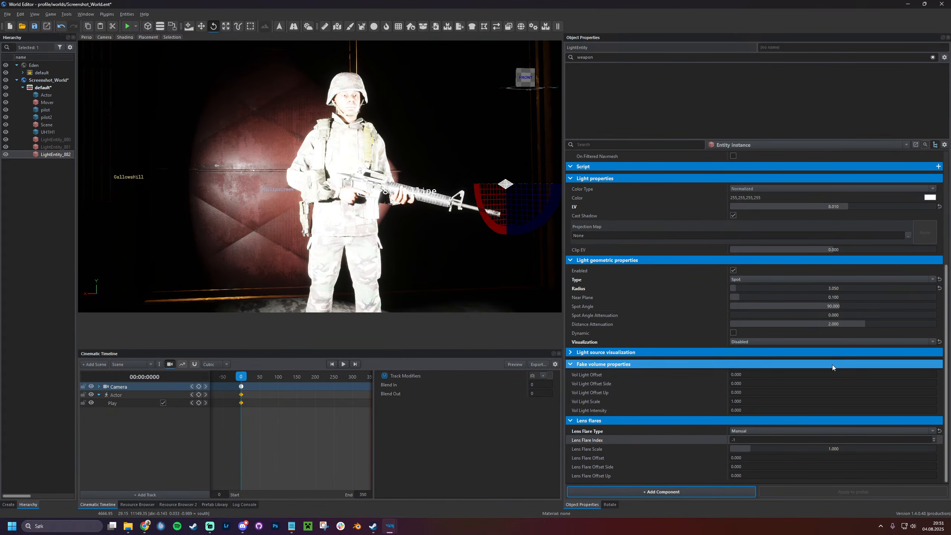
Lower the LV of the third spot light, and lower the first spot light's LV to about 3.84
{"action": "left_click", "coordinate": [812, 207]}
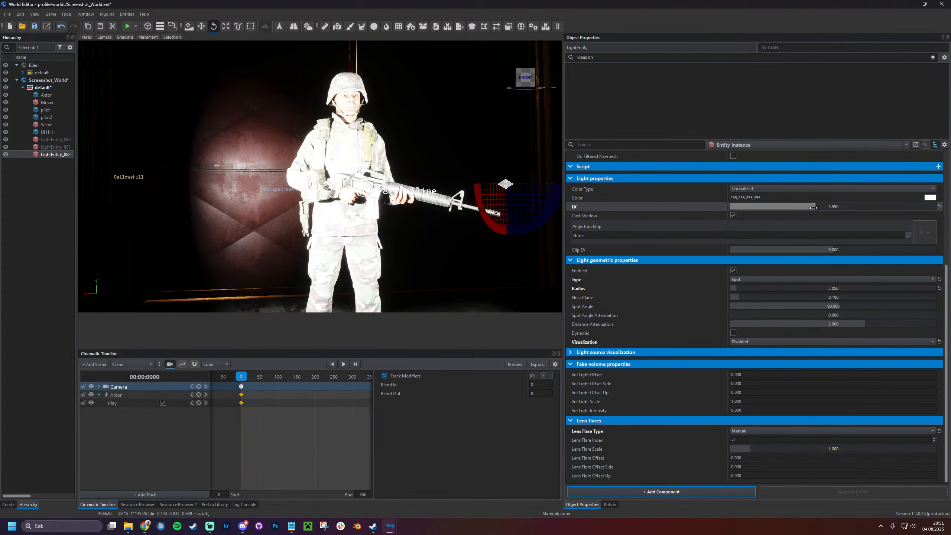
{"action": "left_click", "coordinate": [223, 156]}
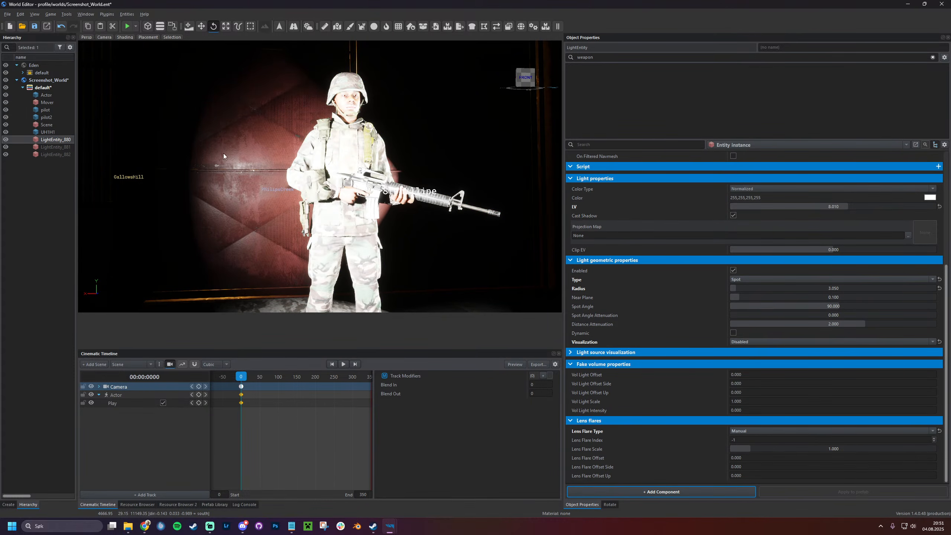
{"action": "left_click", "coordinate": [838, 206]}
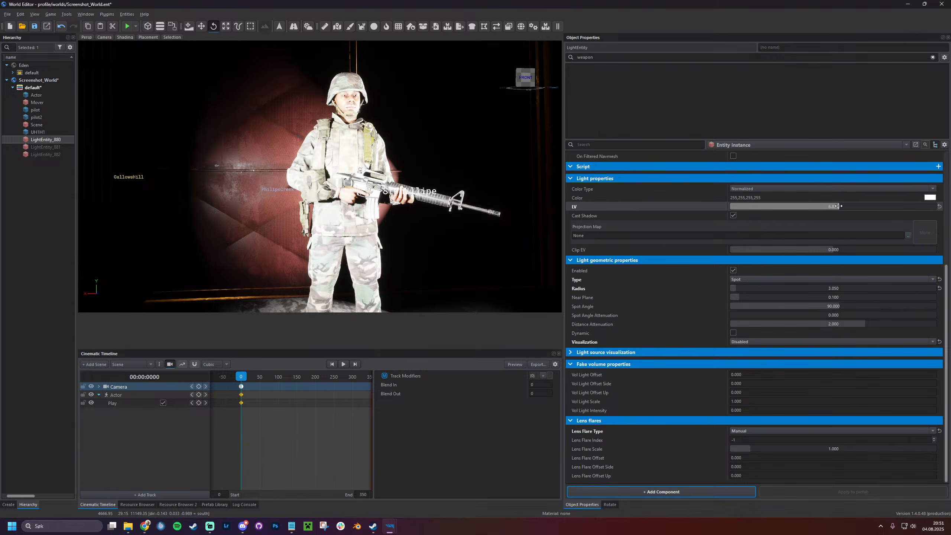
{"action": "left_click_drag", "start_coordinate": [838, 206], "coordinate": [817, 206]}
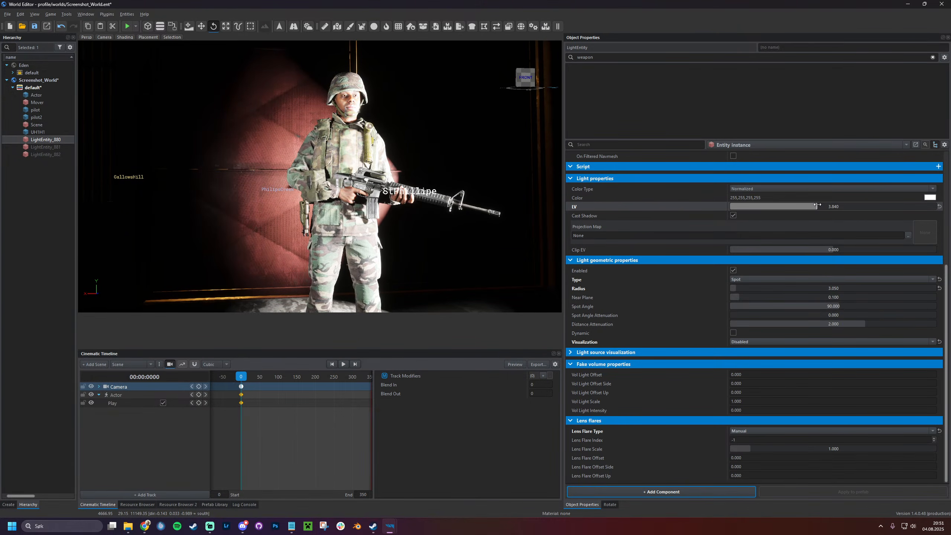
Reduce the second spot light's LV slightly and set the third spot light's LV to about 7
{"action": "left_click", "coordinate": [309, 207]}
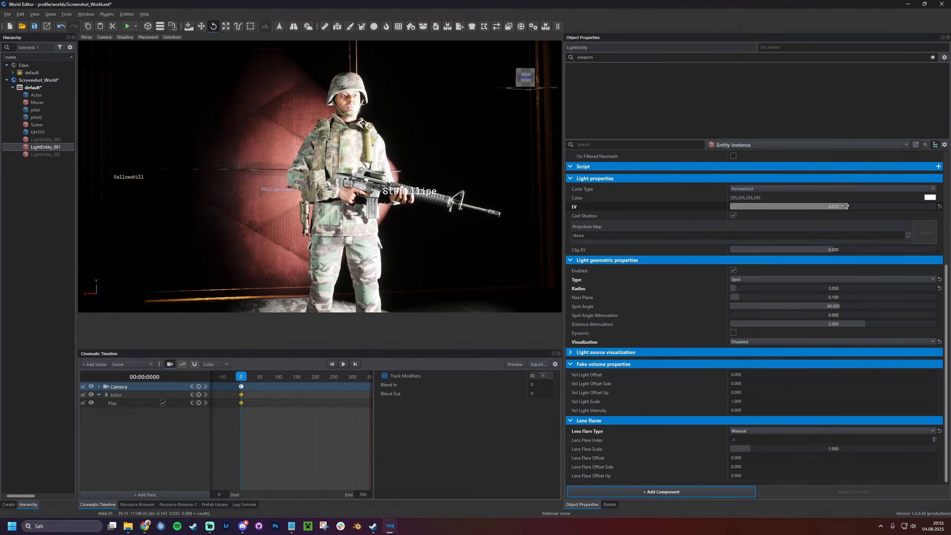
{"action": "mouse_move", "coordinate": [845, 206]}
{"action": "left_mouse_down"}
{"action": "mouse_move", "coordinate": [801, 206]}
{"action": "mouse_move", "coordinate": [840, 207]}
{"action": "left_mouse_up"}
{"action": "left_click", "coordinate": [45, 154]}
{"action": "left_click", "coordinate": [826, 207]}
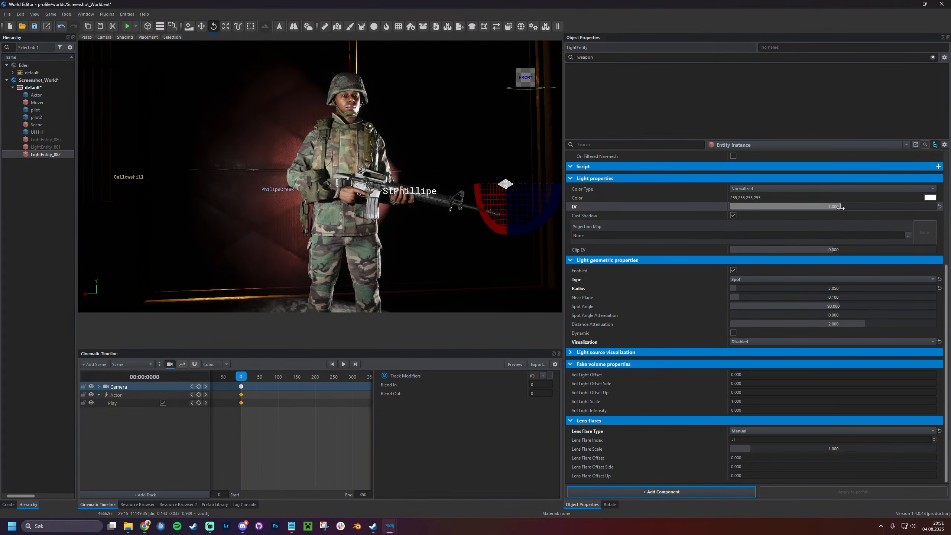
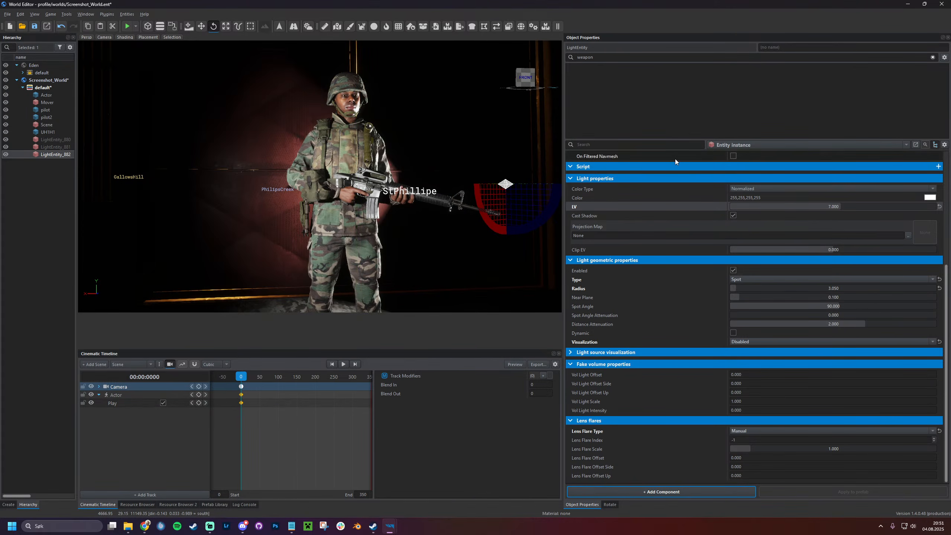
Select the soldier, filter its components for "anim", and open the AnimationPlayerComponent
{"action": "left_click", "coordinate": [569, 181]}
{"action": "left_click", "coordinate": [570, 262]}
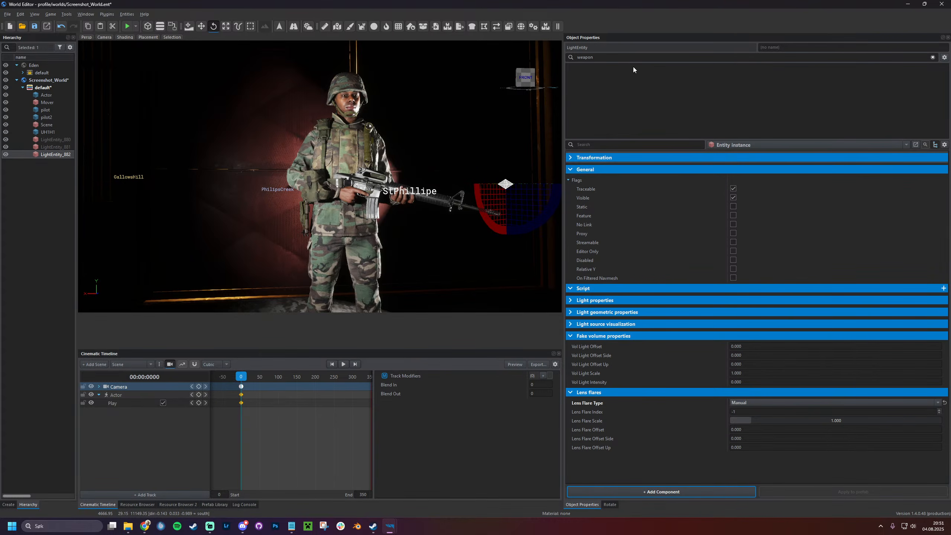
{"action": "left_click", "coordinate": [623, 57]}
{"action": "key", "text": "ctrl+a"}
{"action": "left_click", "coordinate": [361, 139]}
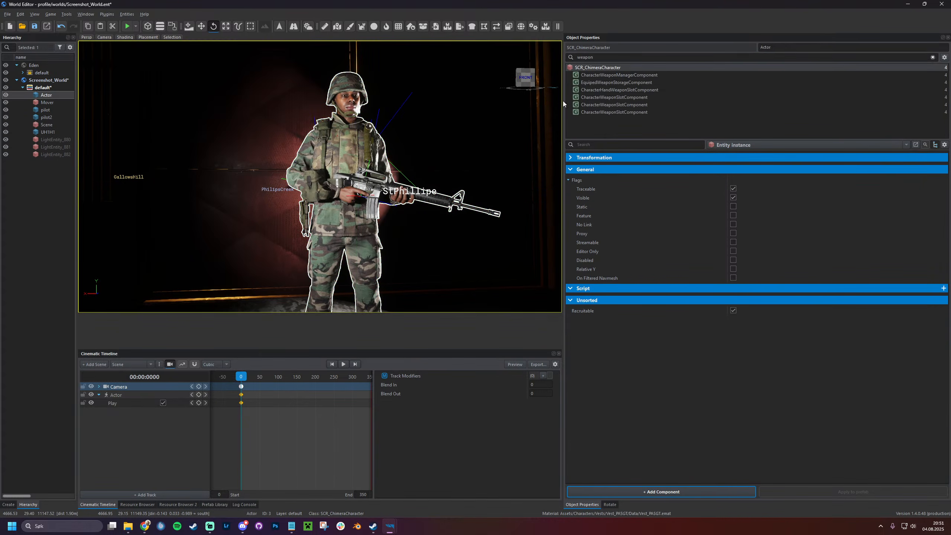
{"action": "double_click", "coordinate": [605, 57]}
{"action": "type", "text": "anim"}
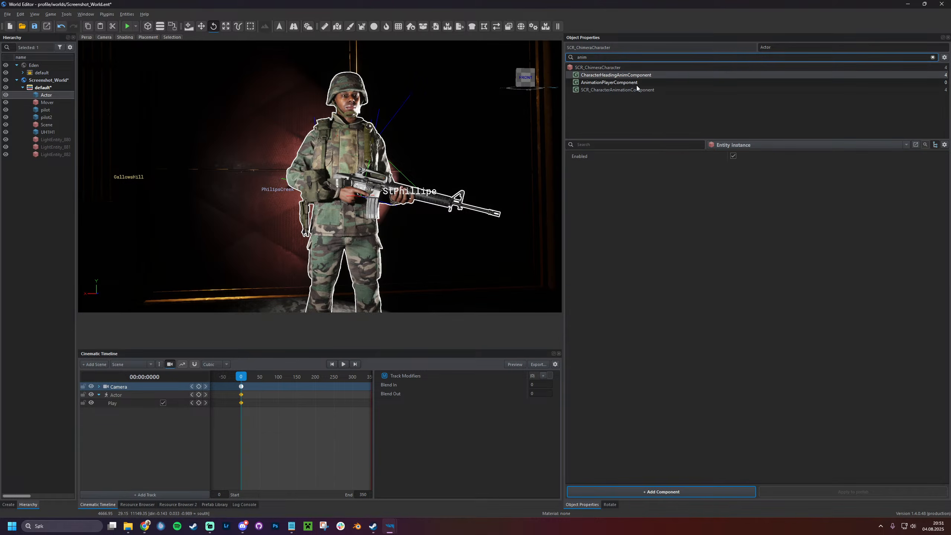
{"action": "left_click", "coordinate": [636, 84]}
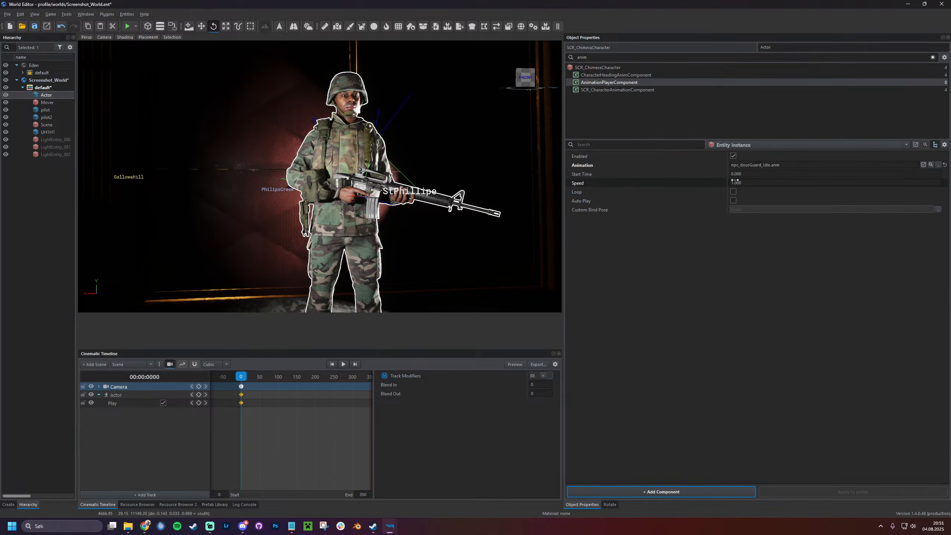
Try freezing the soldier's idle animation by setting its Speed to 0, and check it on the timeline
{"action": "left_click", "coordinate": [762, 182]}
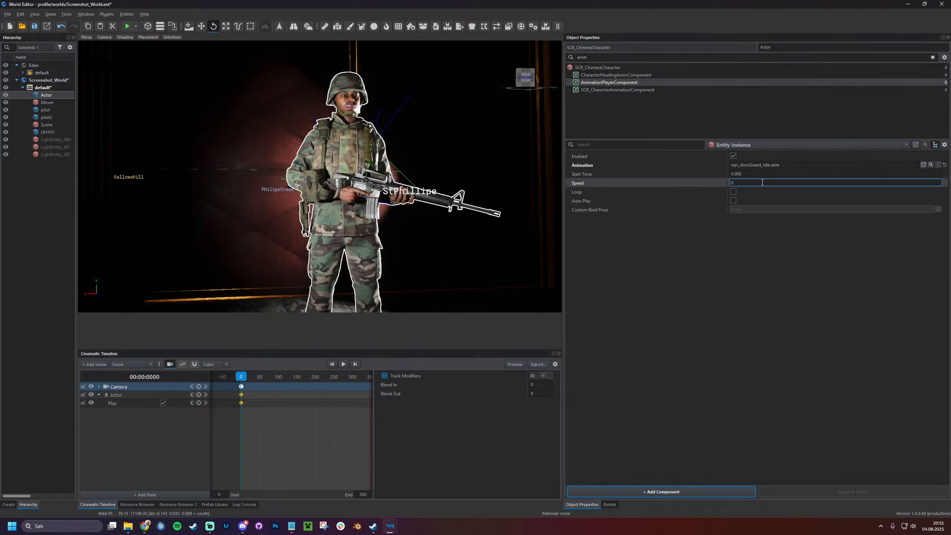
{"action": "type", "text": "0"}
{"action": "key", "text": "Return"}
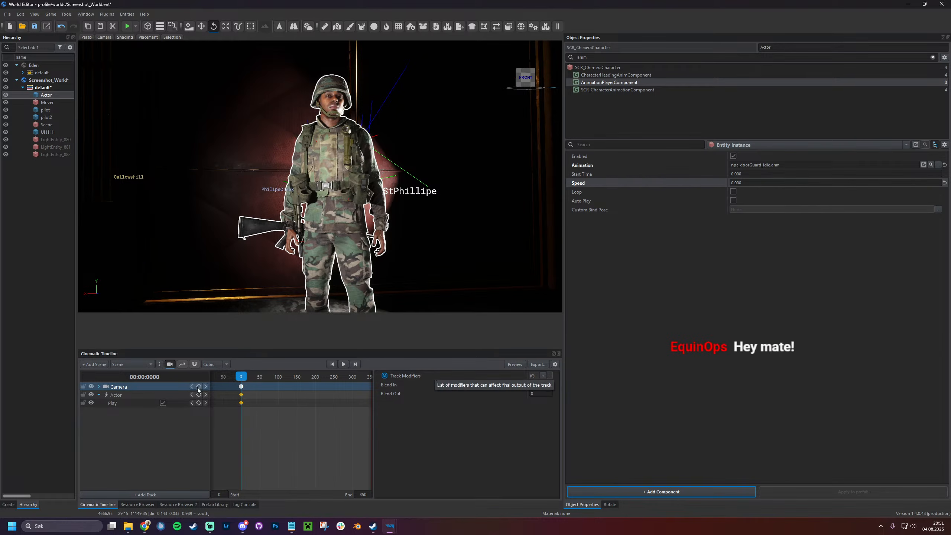
{"action": "left_click", "coordinate": [330, 364]}
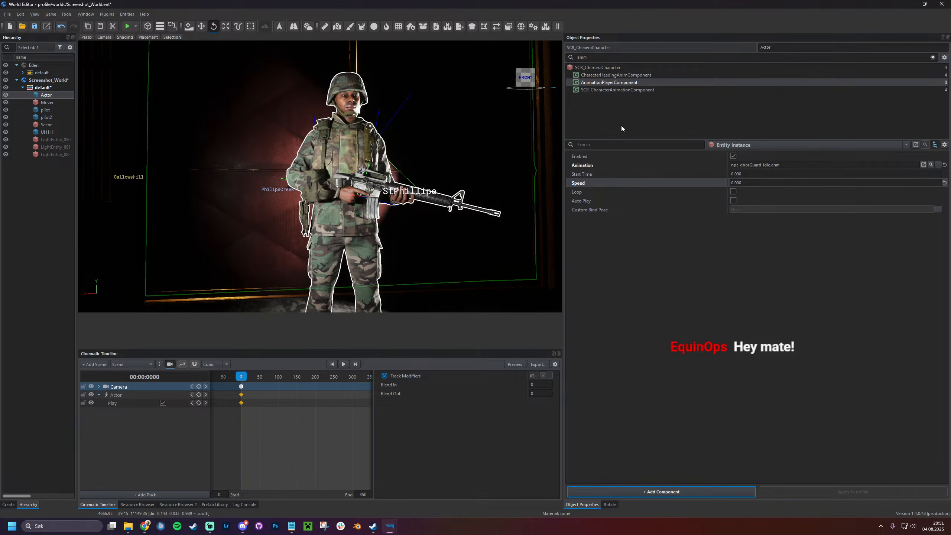
{"action": "left_click", "coordinate": [264, 376]}
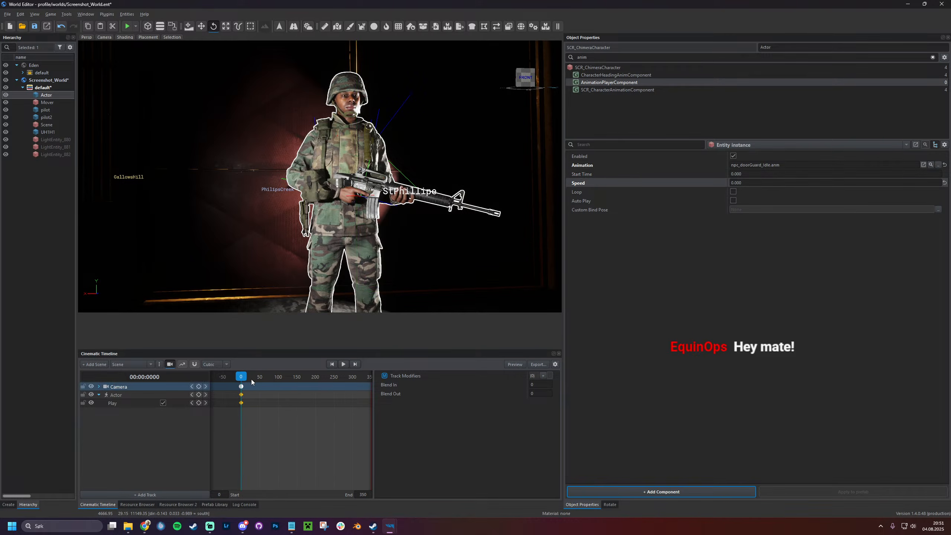
Set the animation's Start Time to about 3.6 and its Speed to 1, and preview it on the timeline
{"action": "left_click_drag", "start_coordinate": [740, 174], "coordinate": [754, 174]}
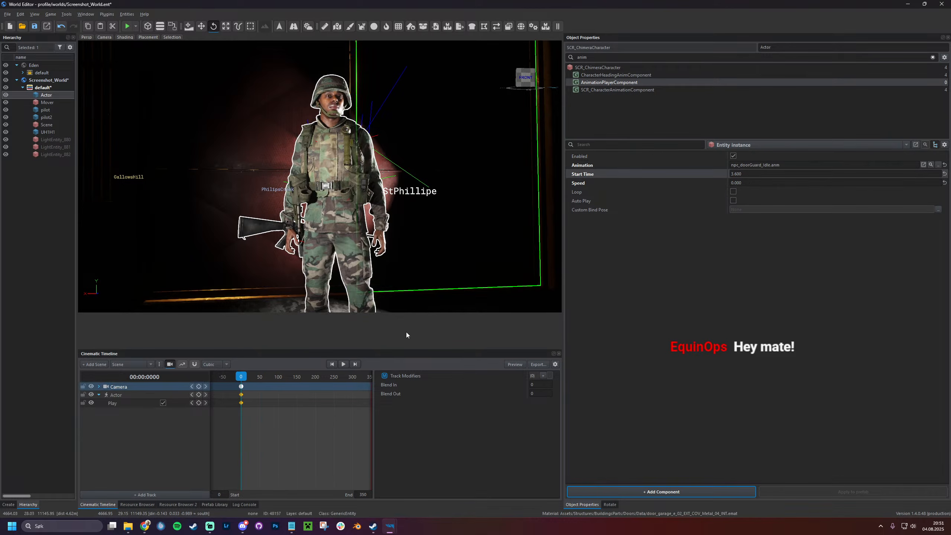
{"action": "left_click", "coordinate": [344, 364]}
{"action": "left_click", "coordinate": [753, 182]}
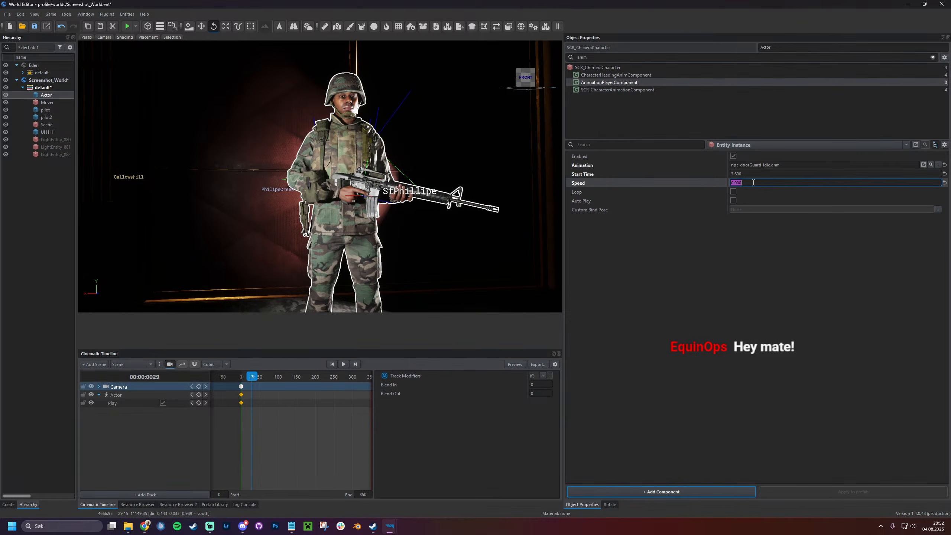
{"action": "type", "text": "1"}
{"action": "key", "text": "Return"}
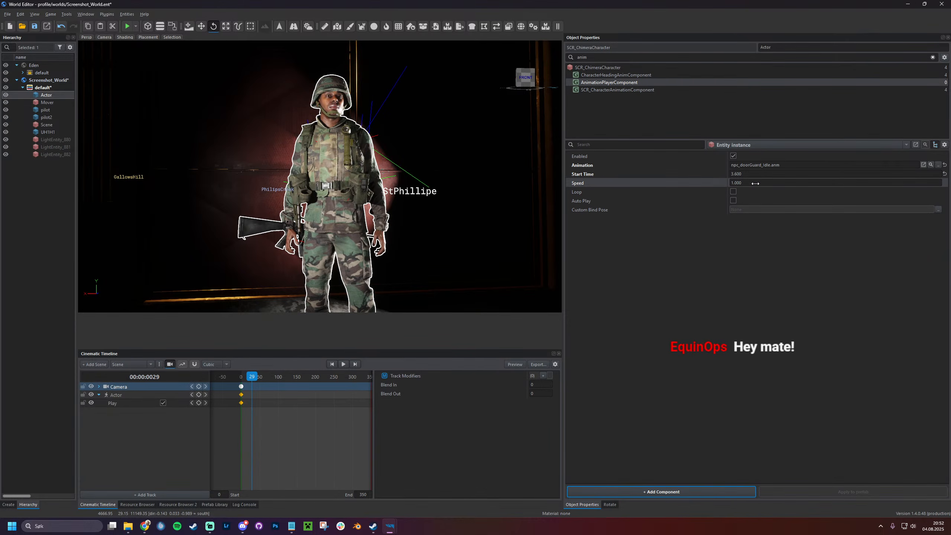
{"action": "mouse_move", "coordinate": [263, 376]}
{"action": "left_mouse_down"}
{"action": "mouse_move", "coordinate": [220, 379]}
{"action": "mouse_move", "coordinate": [255, 376]}
{"action": "left_mouse_up"}
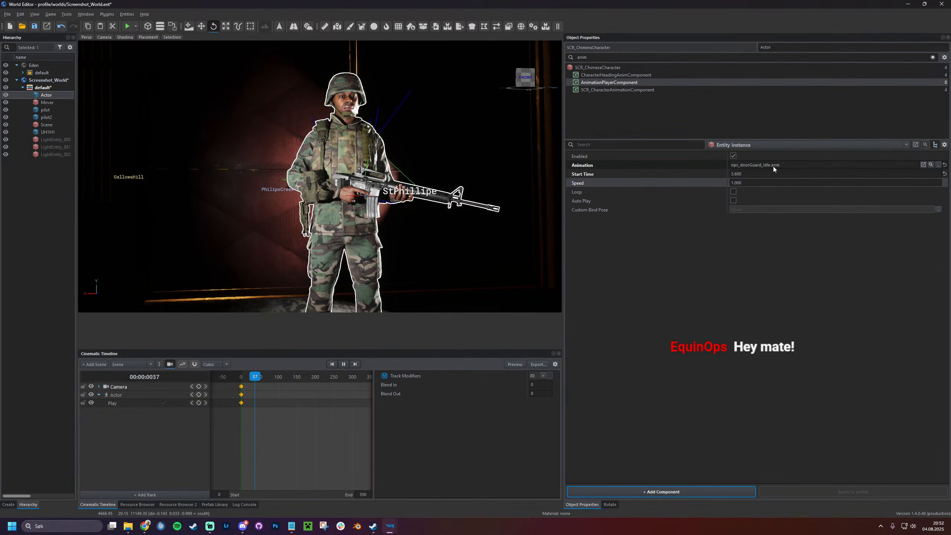
Try npc_doctor_talk.anm as the soldier's animation
{"action": "left_click", "coordinate": [938, 166]}
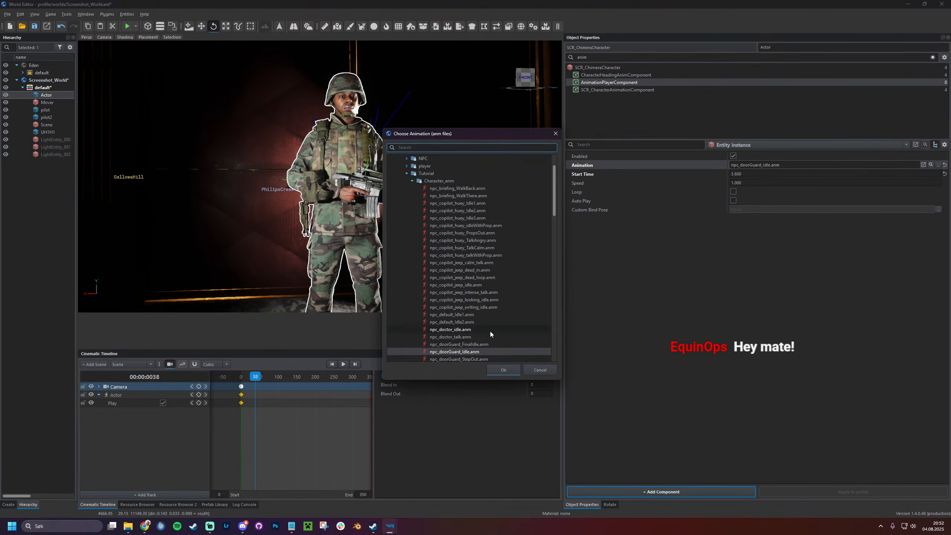
{"action": "double_click", "coordinate": [471, 337]}
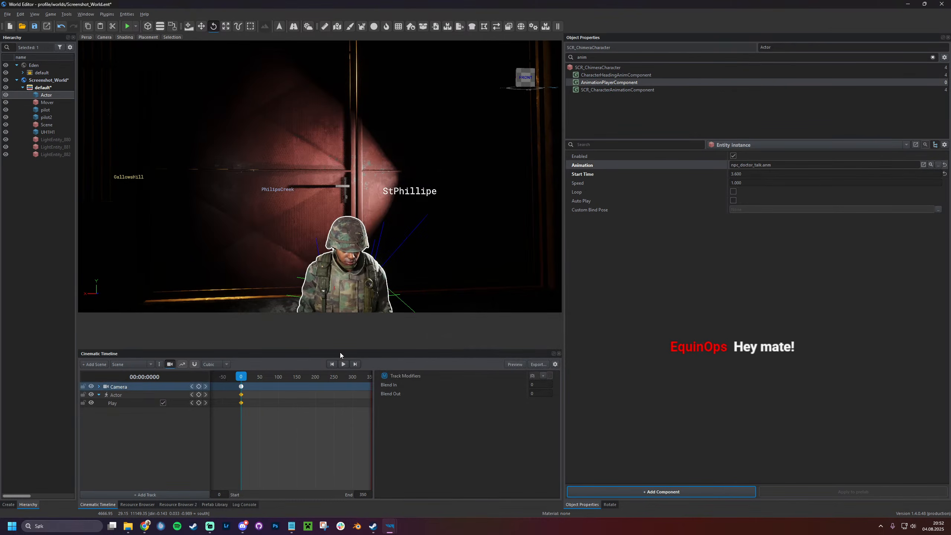
Assign npc_doorGuard_FinalIdle.anm to the soldier's AnimationPlayerComponent and play the scene to preview the pose
{"action": "left_click", "coordinate": [937, 165]}
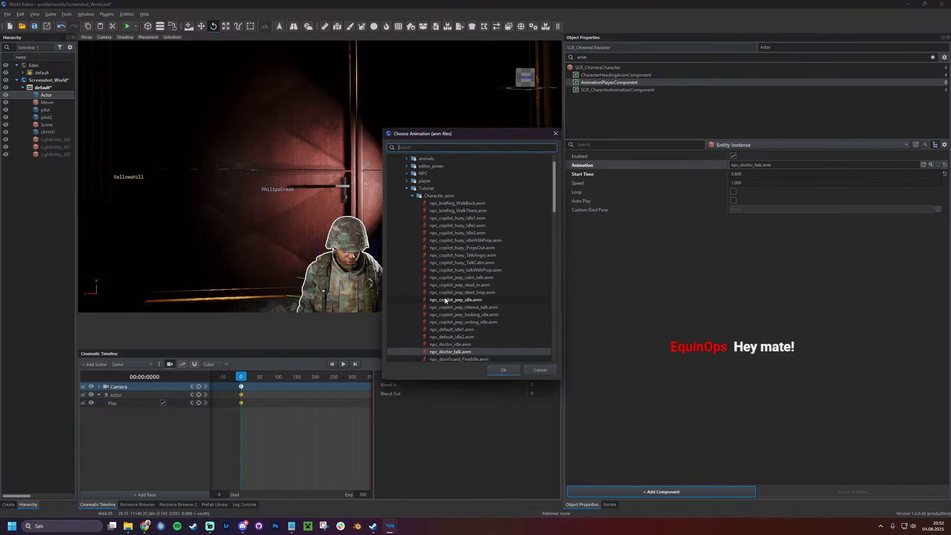
{"action": "scroll", "coordinate": [464, 341], "scroll_direction": "down", "scroll_amount": 3}
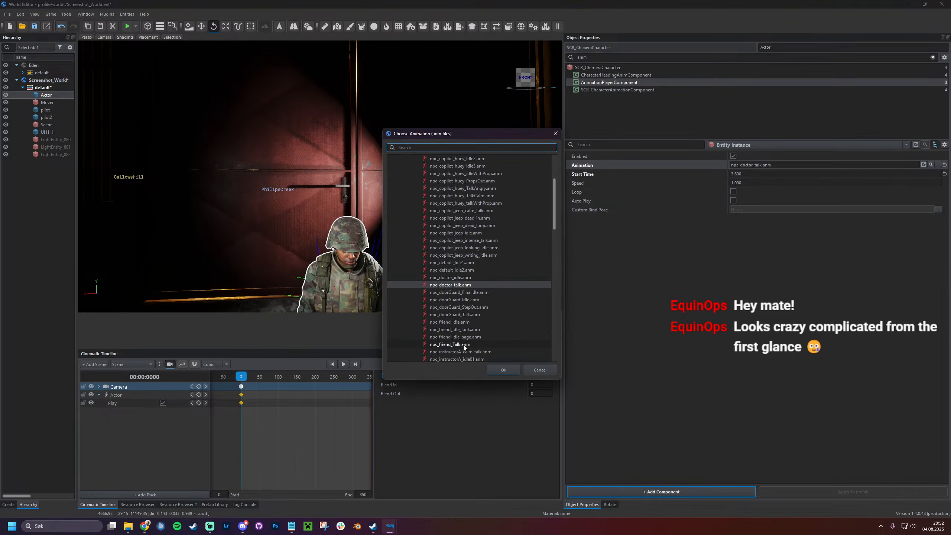
{"action": "double_click", "coordinate": [473, 292]}
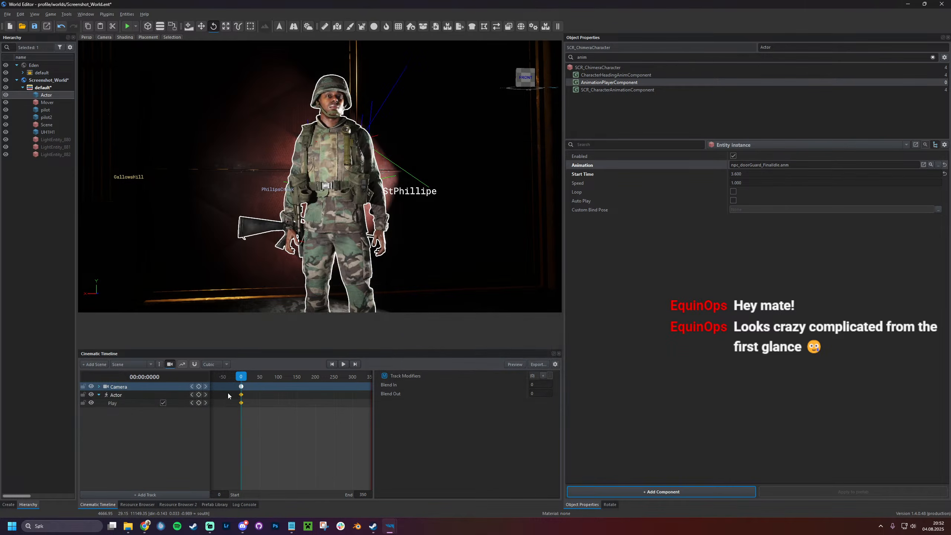
{"action": "key", "text": "space"}
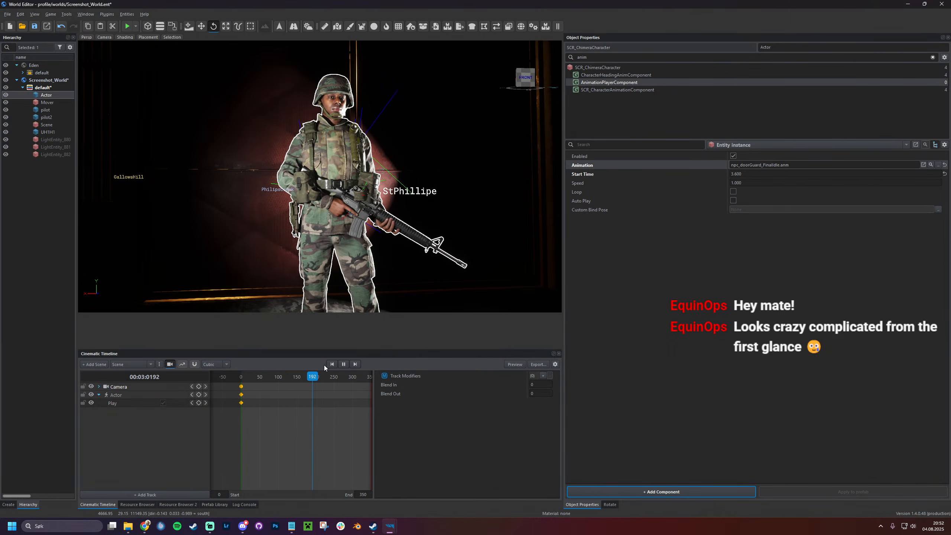
{"action": "key", "text": "space"}
Assign npc_doorGuard_StepOut.anm as the soldier's animation and play the scene briefly to preview the pose
{"action": "left_click", "coordinate": [938, 165]}
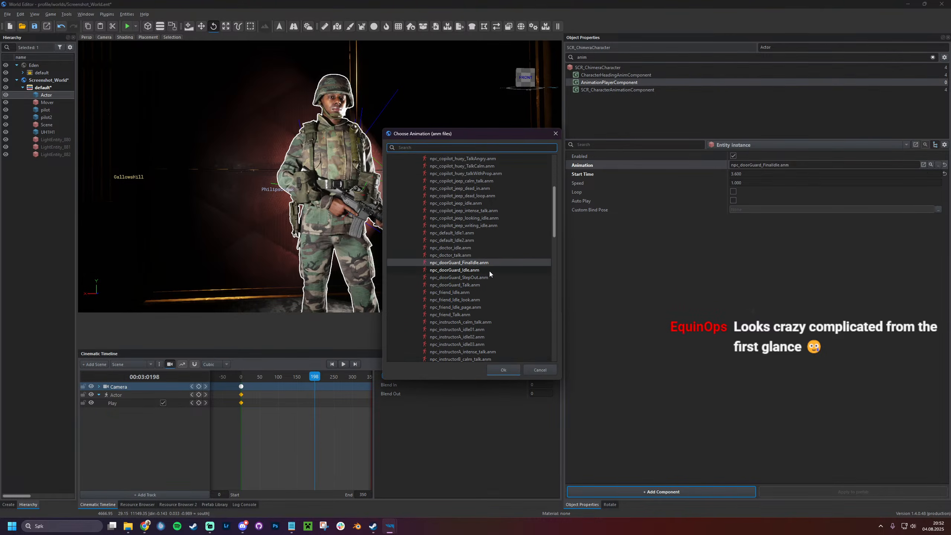
{"action": "double_click", "coordinate": [483, 277]}
{"action": "key", "text": "space"}
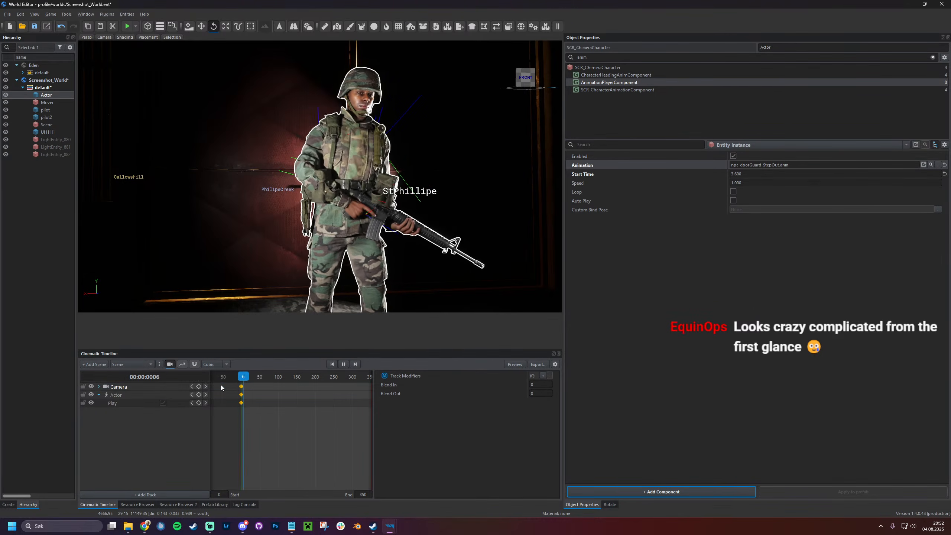
{"action": "key", "text": "space"}
Try a Start Time of 0 for the step-out animation, preview it from frame 0, and return the timeline to the start
{"action": "left_click", "coordinate": [759, 174]}
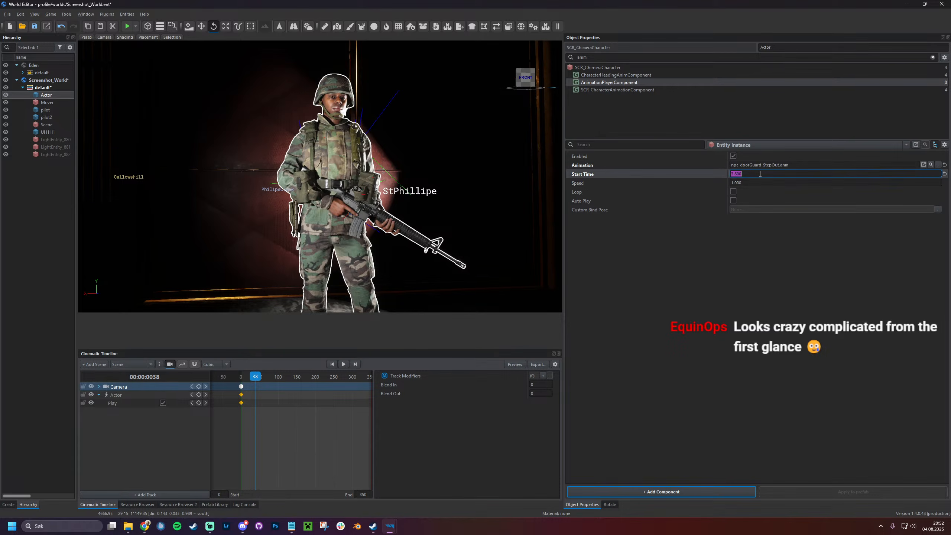
{"action": "type", "text": "0"}
{"action": "key", "text": "Return"}
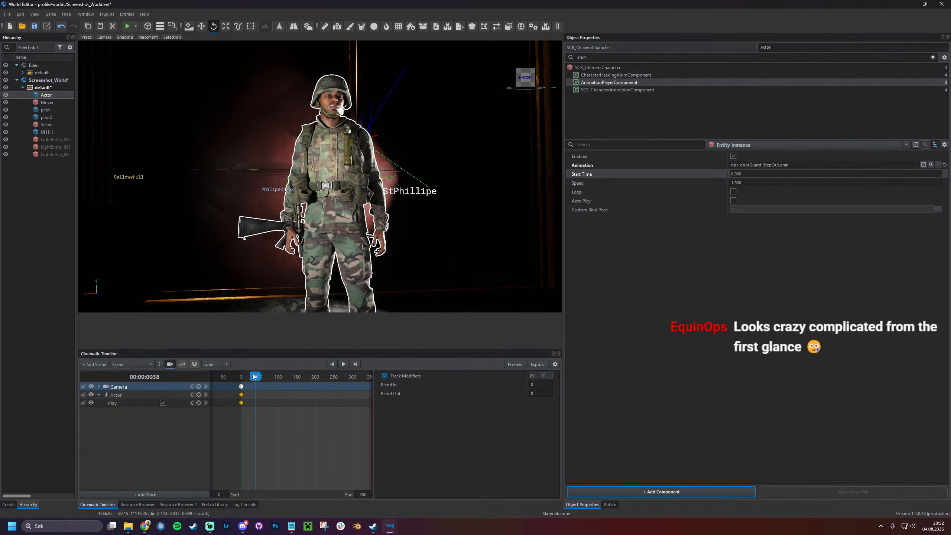
{"action": "left_click", "coordinate": [239, 377]}
{"action": "key", "text": "space"}
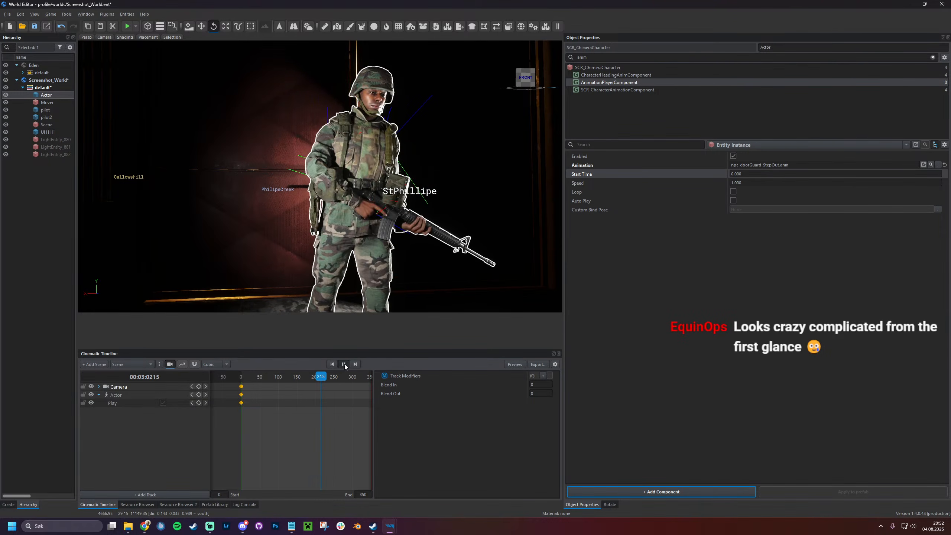
{"action": "left_click", "coordinate": [322, 376]}
{"action": "left_click_drag", "start_coordinate": [323, 376], "coordinate": [218, 384]}
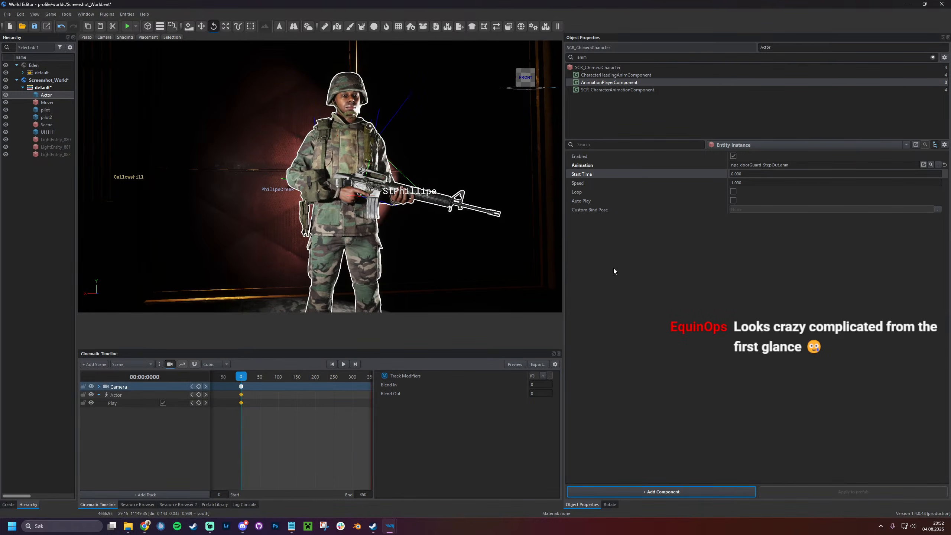
Set the step-out animation's Start Time to 3 and preview the soldier's pose on the timeline
{"action": "left_click", "coordinate": [750, 181]}
{"action": "left_click", "coordinate": [751, 175]}
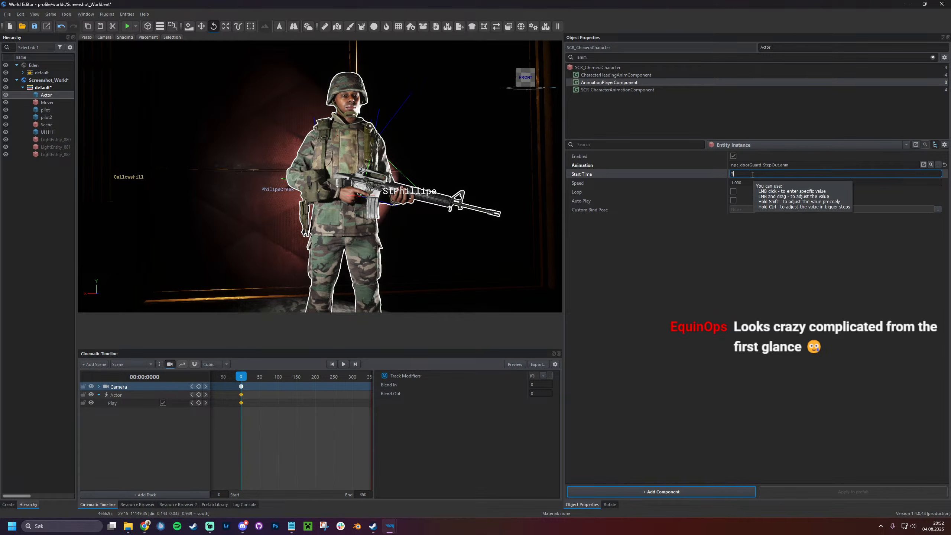
{"action": "type", "text": "3"}
{"action": "key", "text": "Return"}
{"action": "key", "text": "space"}
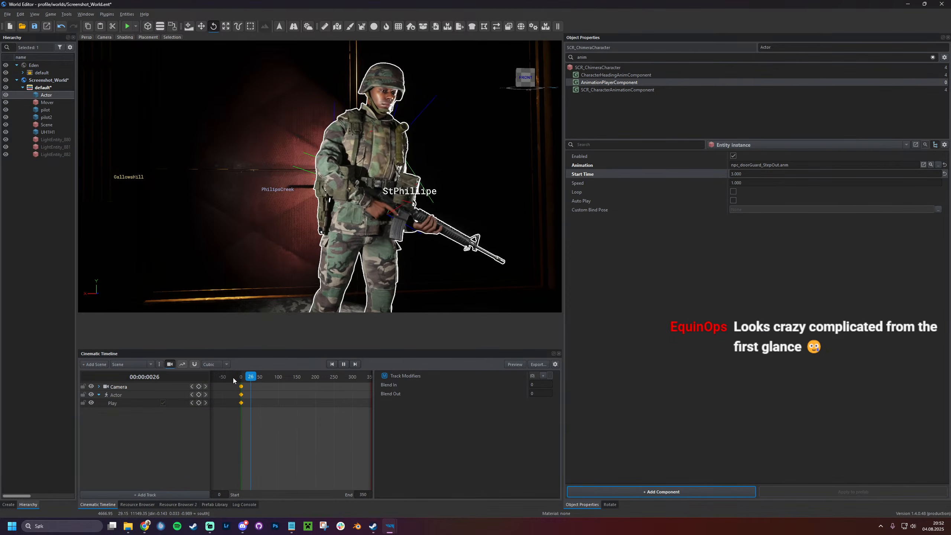
{"action": "key", "text": "space"}
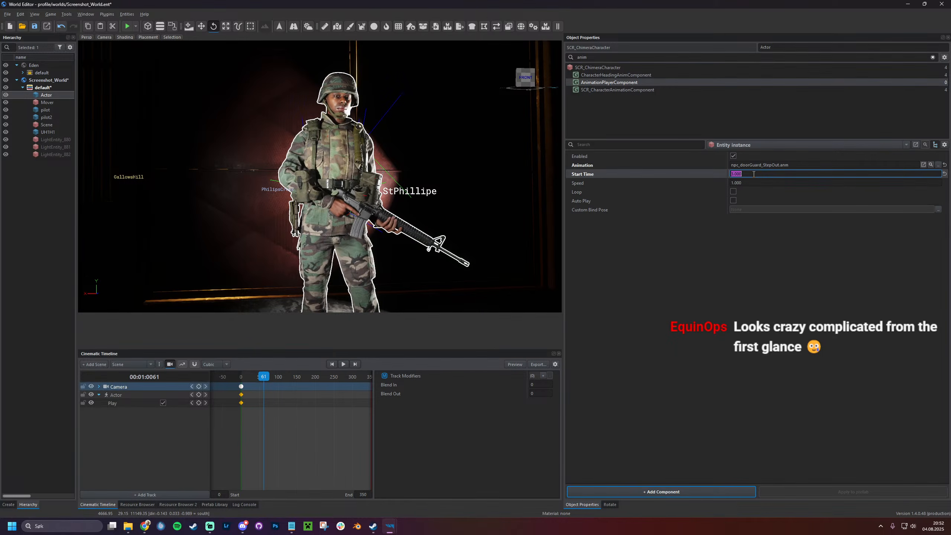
Set the actor animation's start time to 2 and speed to 0, and show its pose at frame 0
{"action": "type", "text": "2"}
{"action": "key", "text": "Return"}
{"action": "left_click_drag", "start_coordinate": [264, 377], "coordinate": [239, 373]}
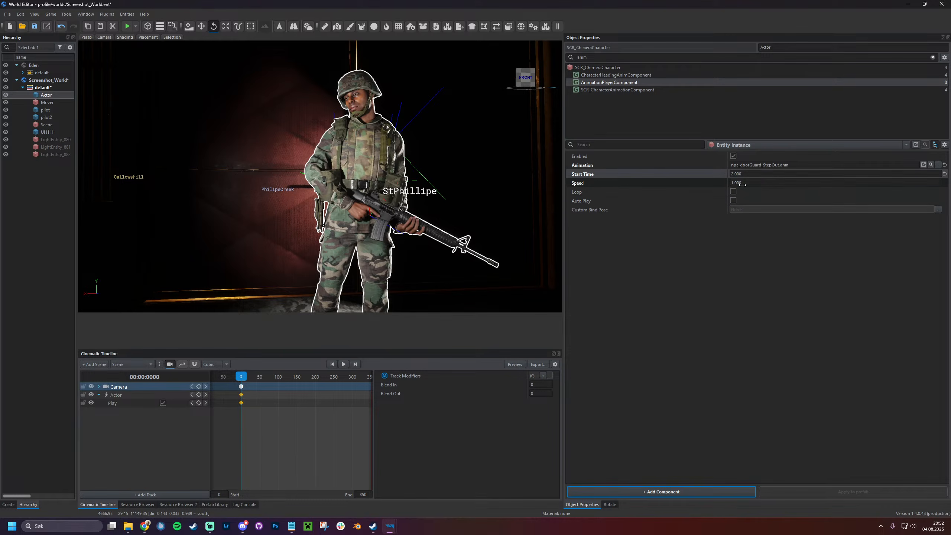
{"action": "type", "text": "0"}
{"action": "key", "text": "Return"}
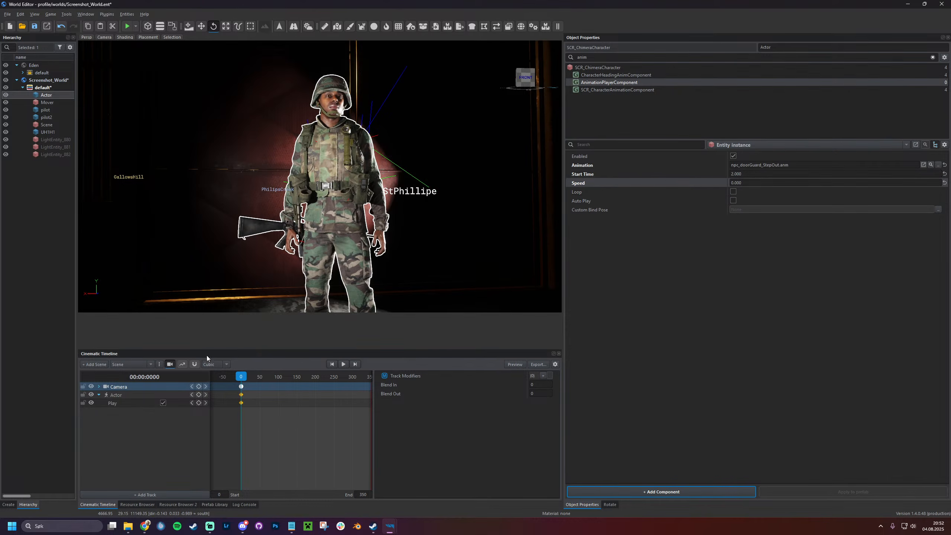
{"action": "left_click", "coordinate": [240, 374]}
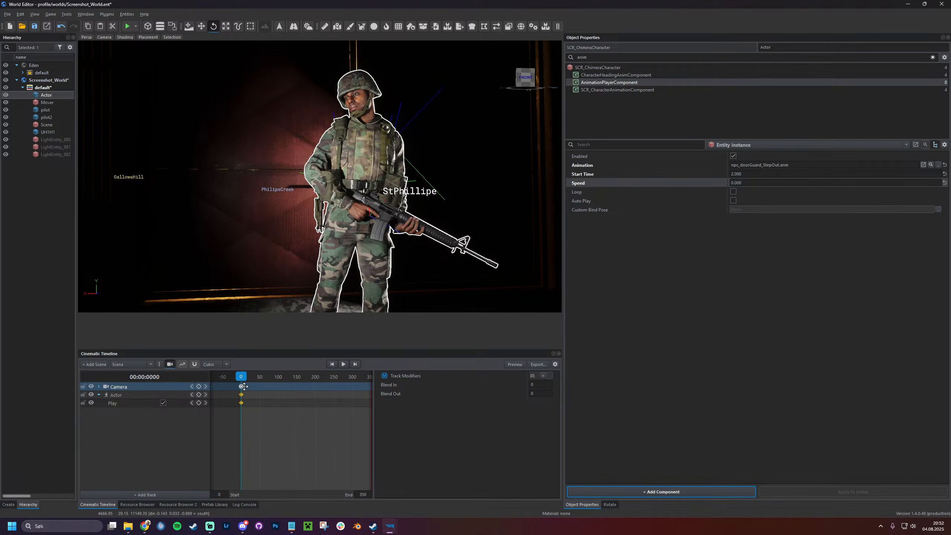
Restore the actor animation's speed to 1 and set its start time to 0
{"action": "key", "text": "Return"}
{"action": "left_click", "coordinate": [745, 173]}
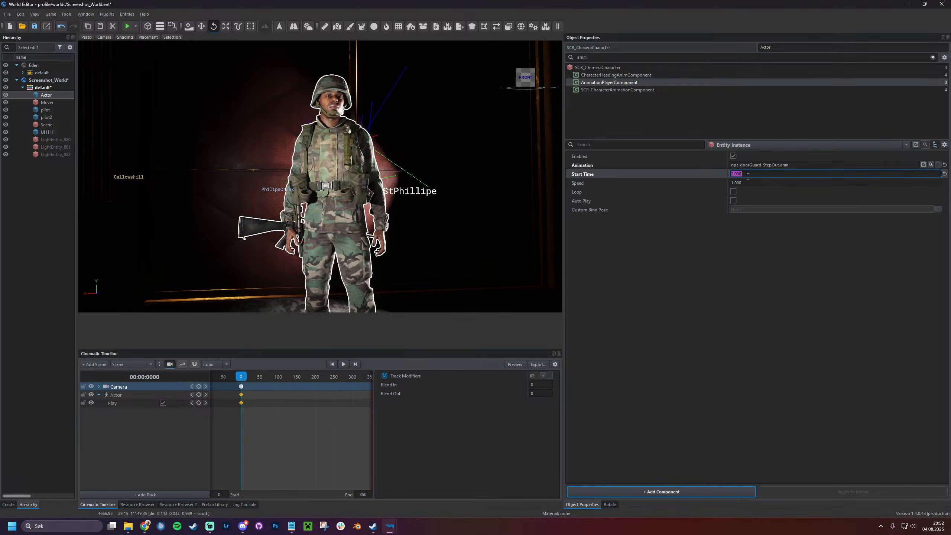
{"action": "type", "text": "0"}
{"action": "key", "text": "Return"}
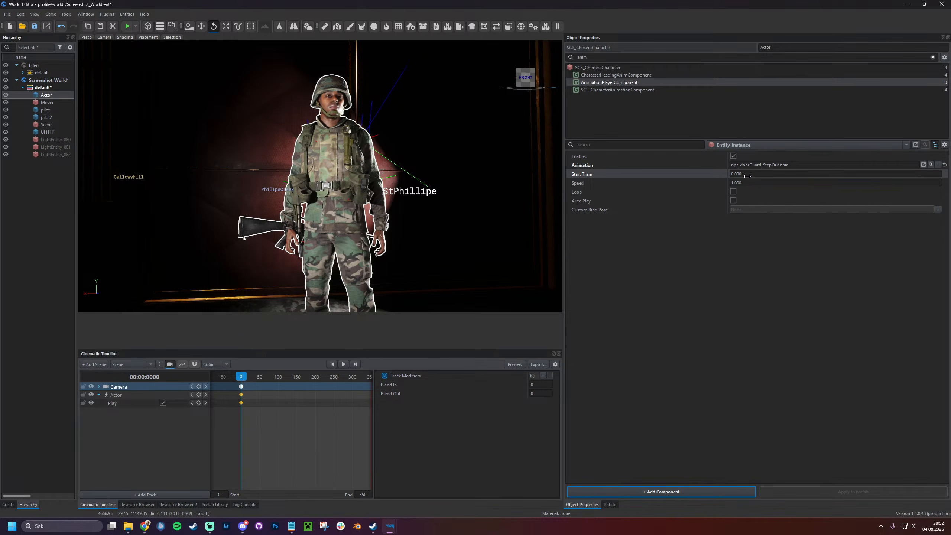
Scrub the cinematic timeline to frame 122 to find the wanted pose and switch the timeline's display units to seconds
{"action": "left_click", "coordinate": [247, 376]}
{"action": "left_click_drag", "start_coordinate": [246, 378], "coordinate": [286, 377]}
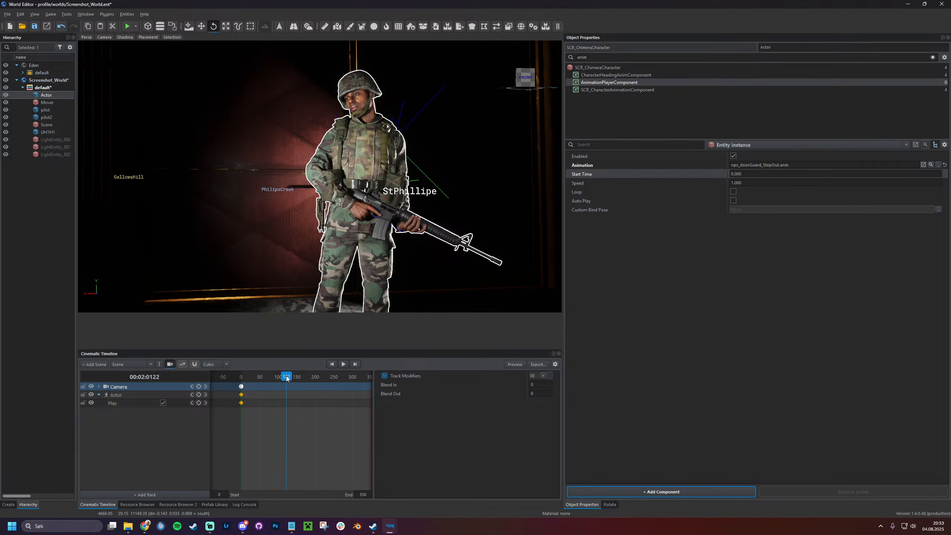
{"action": "left_click", "coordinate": [556, 364]}
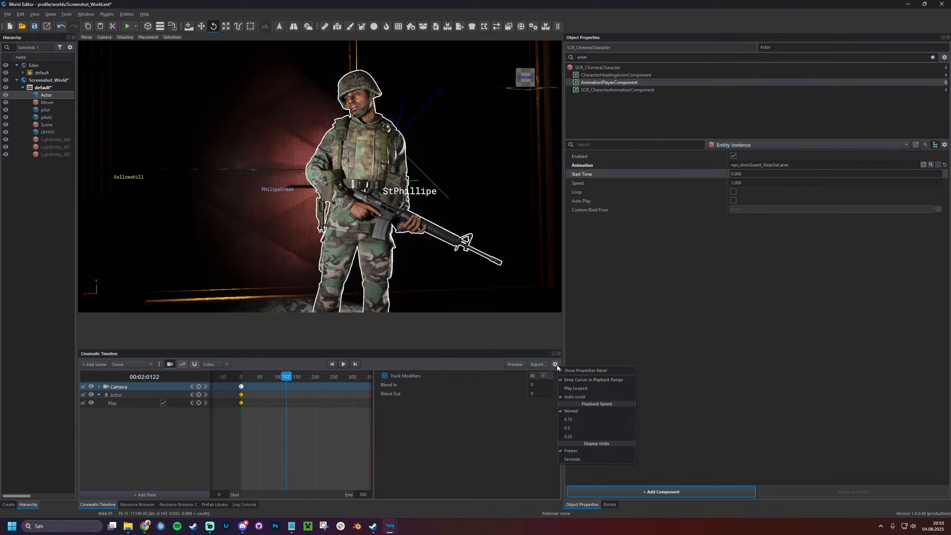
{"action": "left_click", "coordinate": [578, 458]}
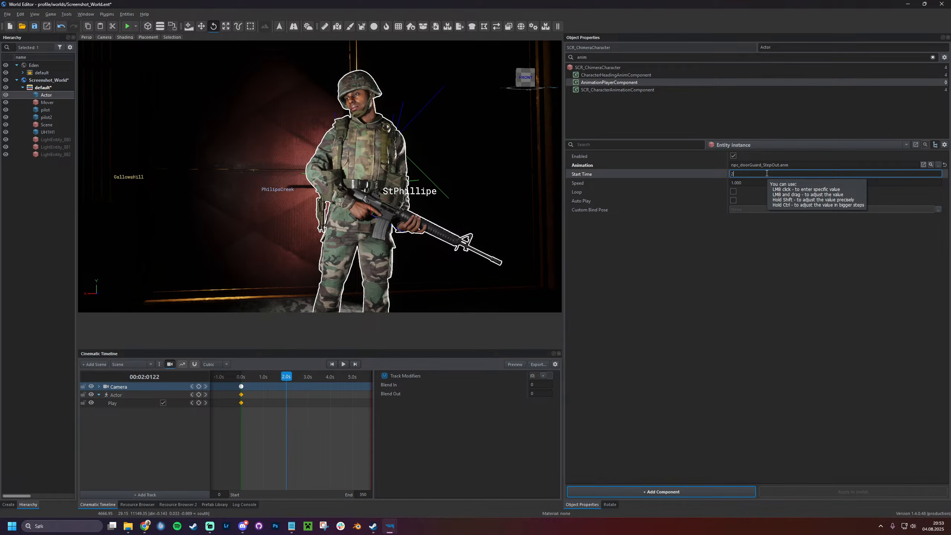
Freeze the actor's pose with an animation start time of 2 and speed of 0, and view it at the timeline start
{"action": "key", "text": "Return"}
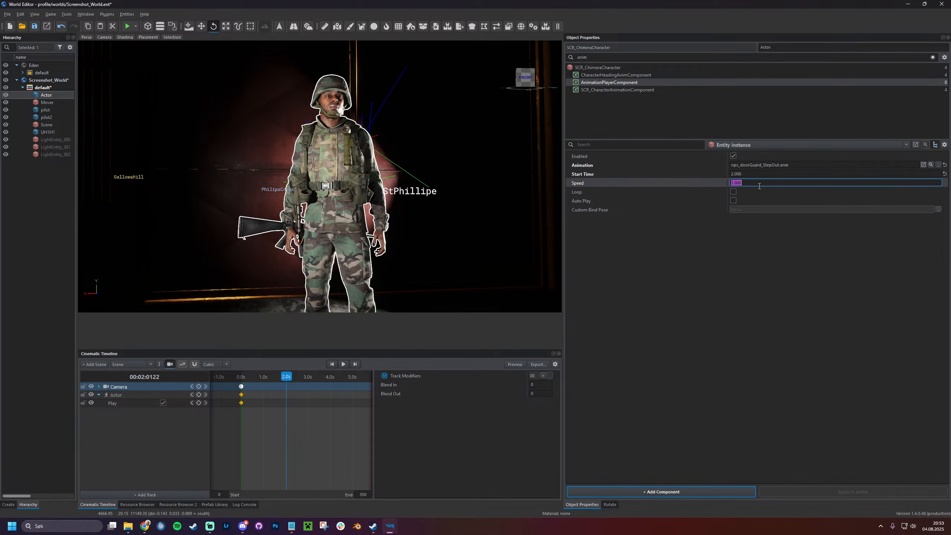
{"action": "left_click", "coordinate": [332, 364]}
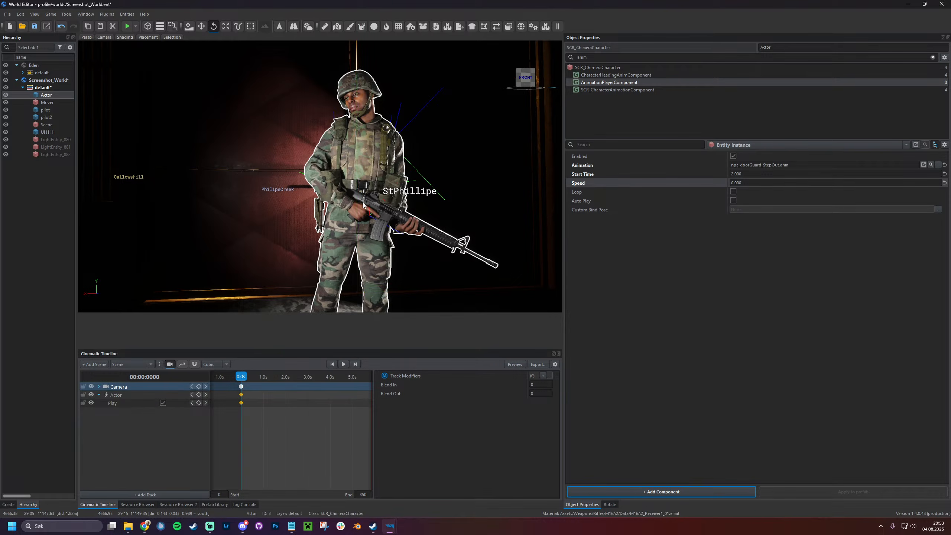
{"action": "left_click", "coordinate": [245, 377]}
{"action": "key", "text": "w"}
{"action": "right_click_drag", "start_coordinate": [401, 221], "coordinate": [378, 288]}
{"action": "key", "text": "s"}
{"action": "left_click", "coordinate": [241, 377]}
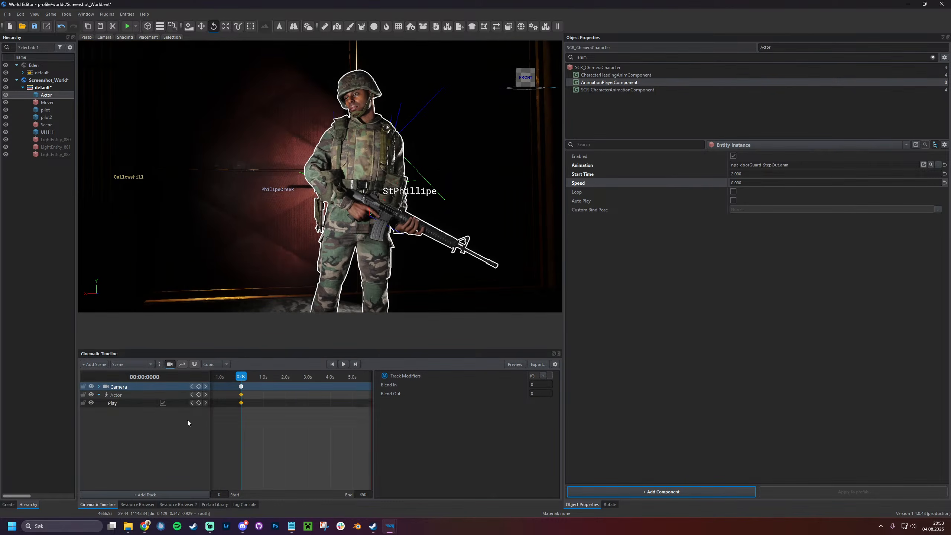
Add a bone control track named Actor_rightarm to the timeline and set its bone name to RightArm
{"action": "left_click", "coordinate": [141, 494]}
{"action": "left_click", "coordinate": [168, 472]}
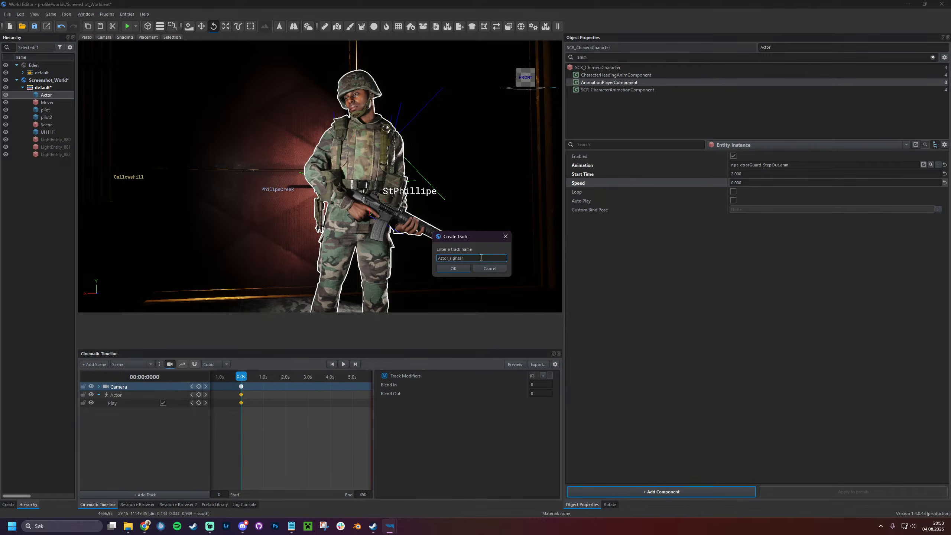
{"action": "type", "text": "Actor_rightarm"}
{"action": "key", "text": "Return"}
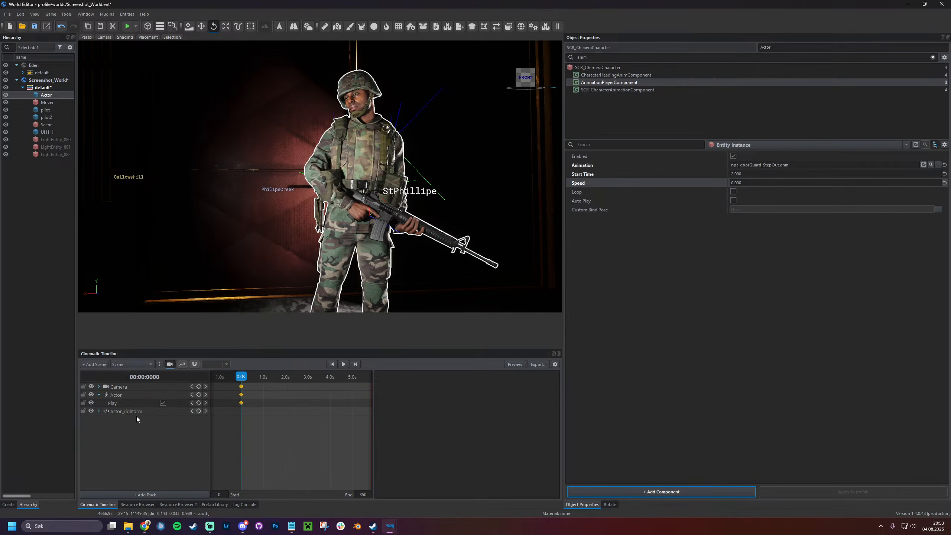
{"action": "left_click", "coordinate": [141, 412]}
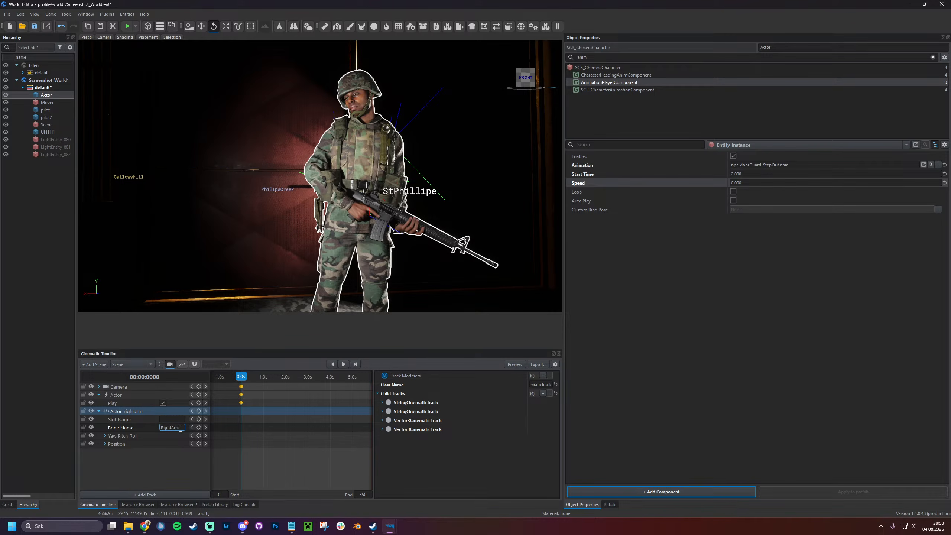
{"action": "key", "text": "Return"}
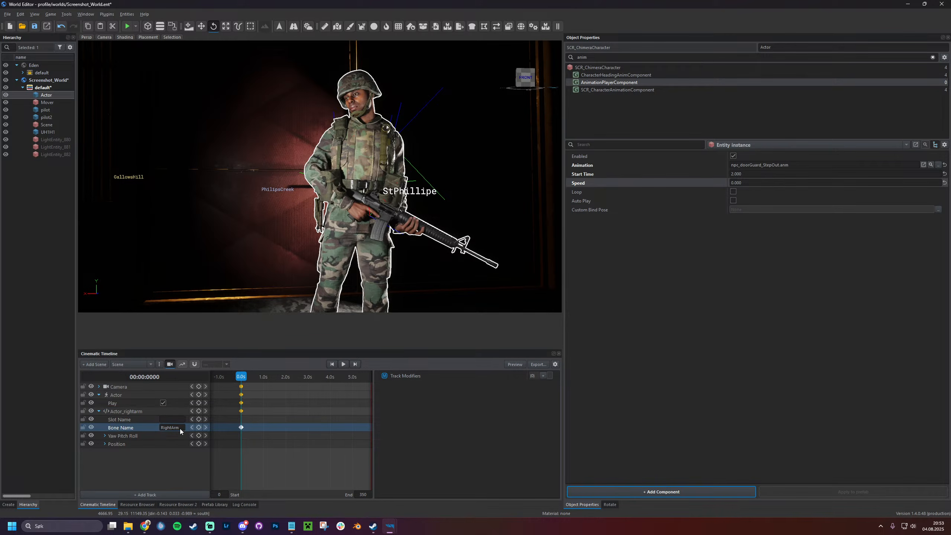
Rotate the right arm bone with yaw pitch roll values of X 0.37, Y -0.19 and Z -0.02, and inspect the pose
{"action": "double_click", "coordinate": [173, 437]}
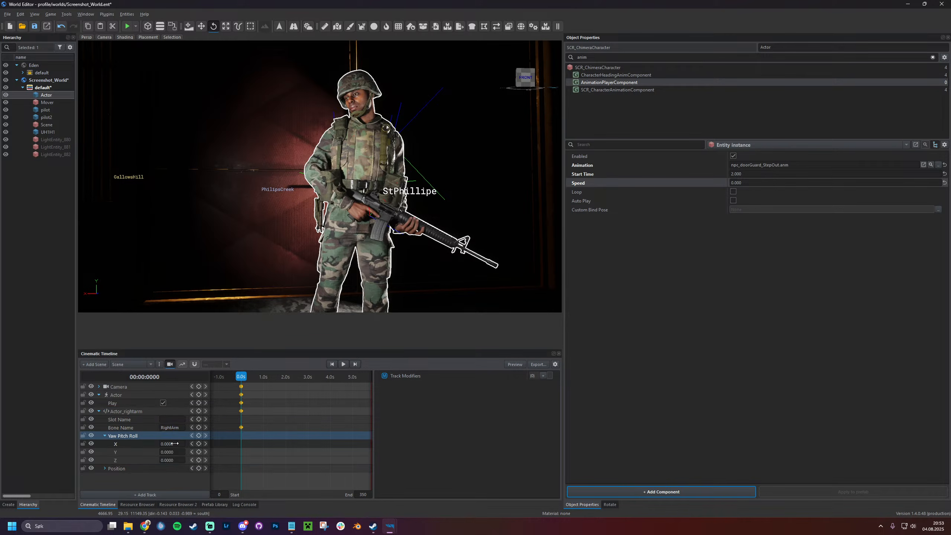
{"action": "mouse_move", "coordinate": [176, 443]}
{"action": "left_mouse_down"}
{"action": "mouse_move", "coordinate": [189, 444]}
{"action": "mouse_move", "coordinate": [165, 460]}
{"action": "mouse_move", "coordinate": [178, 444]}
{"action": "mouse_move", "coordinate": [173, 452]}
{"action": "left_mouse_up"}
{"action": "key", "text": "ctrl+z"}
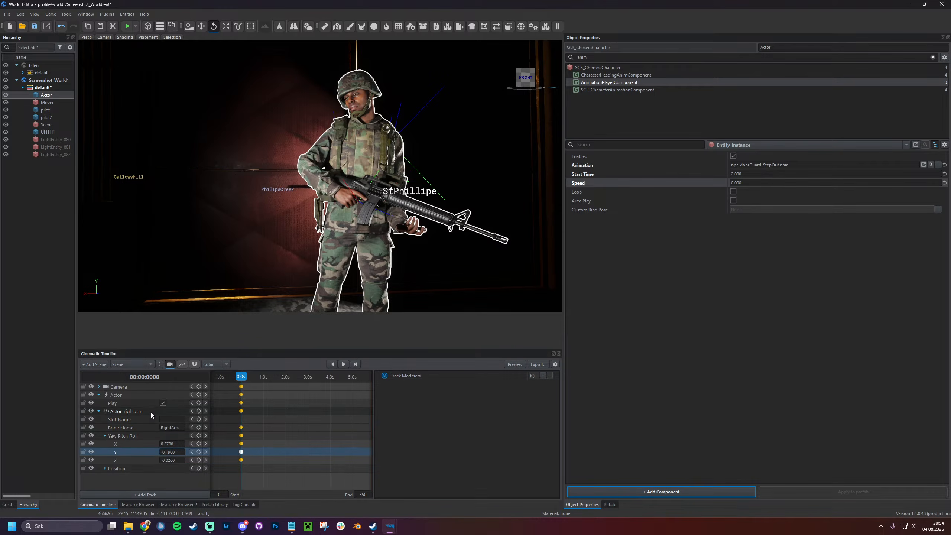
{"action": "key", "text": "w"}
{"action": "mouse_move", "coordinate": [292, 232]}
{"action": "right_mouse_down"}
{"action": "mouse_move", "coordinate": [300, 225]}
{"action": "mouse_move", "coordinate": [259, 234]}
{"action": "mouse_move", "coordinate": [283, 238]}
{"action": "right_mouse_up"}
{"action": "key", "text": "w"}
{"action": "key", "text": "s"}
{"action": "key", "text": "s"}
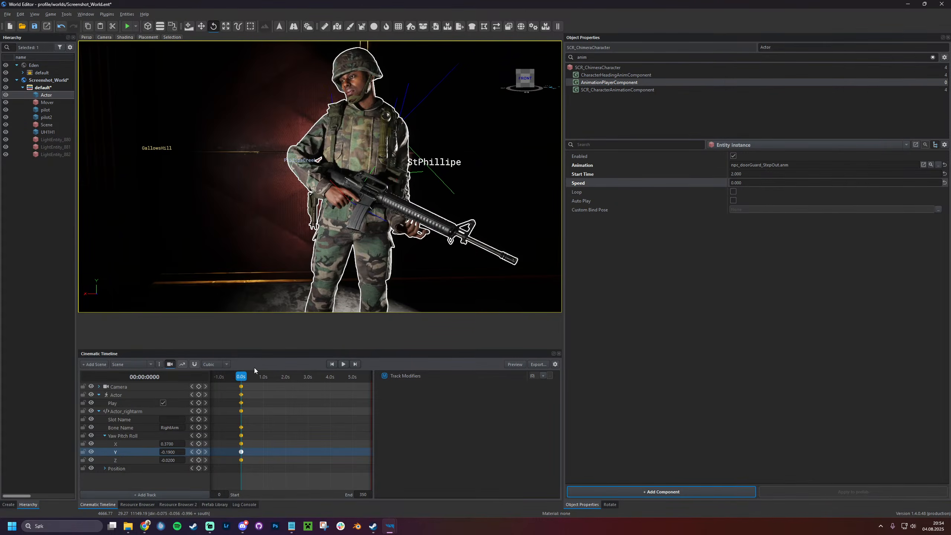
{"action": "left_click", "coordinate": [241, 376]}
Duplicate the right arm track as Actor_righthand and key its bone name as RightHand
{"action": "left_click", "coordinate": [144, 410]}
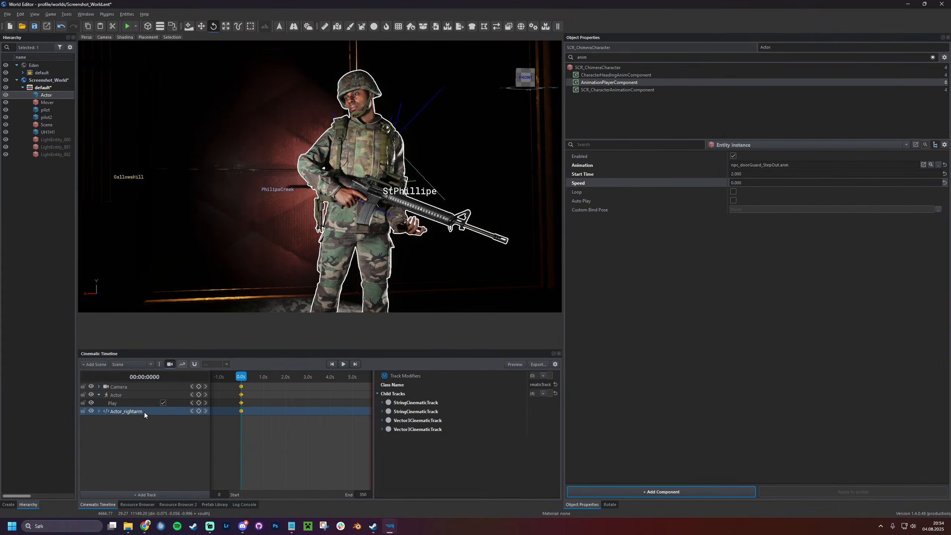
{"action": "right_click", "coordinate": [144, 412]}
{"action": "left_click", "coordinate": [154, 419]}
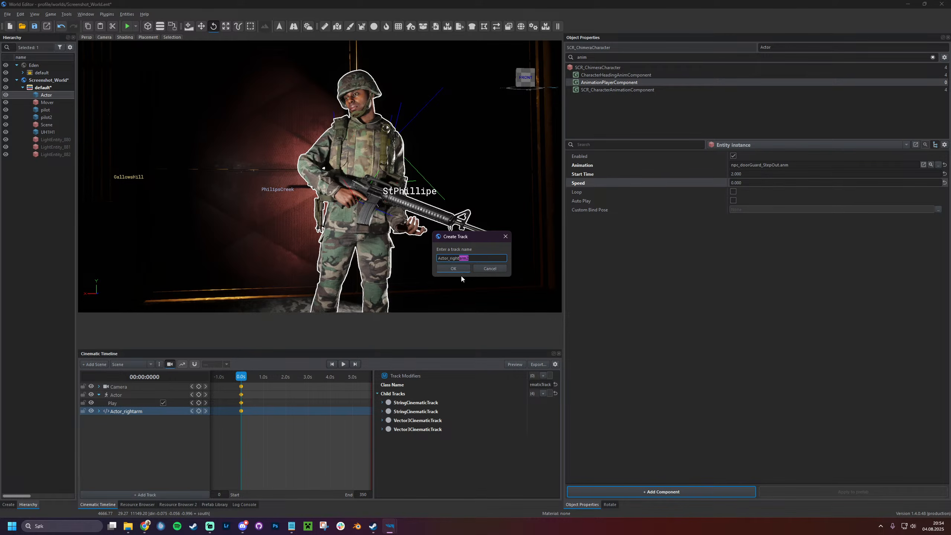
{"action": "type", "text": "hand"}
{"action": "left_click", "coordinate": [460, 275]}
{"action": "left_click", "coordinate": [166, 418]}
{"action": "left_click", "coordinate": [173, 436]}
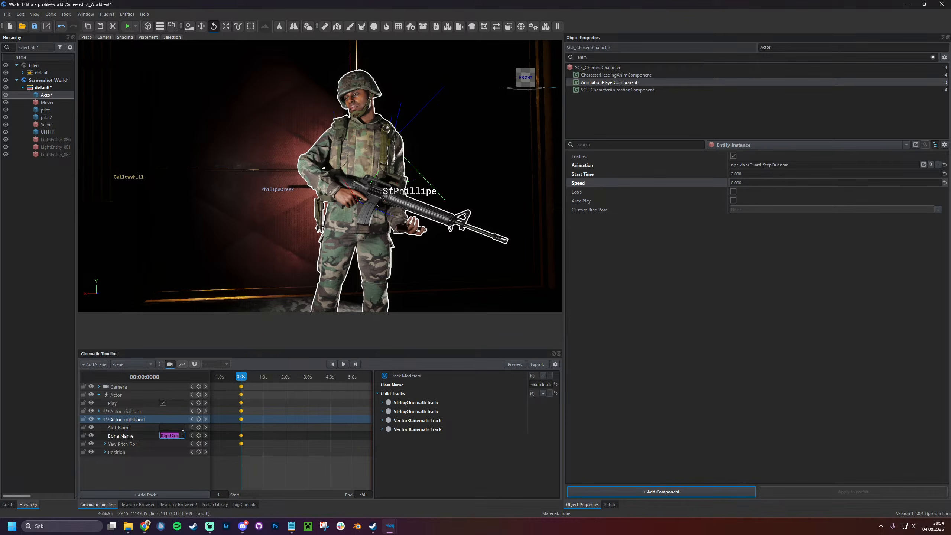
{"action": "left_click", "coordinate": [175, 437]}
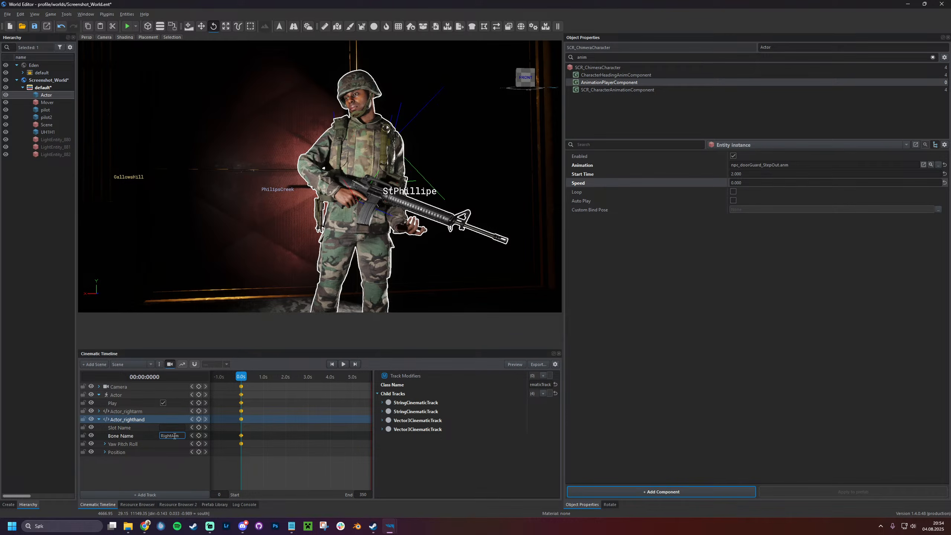
{"action": "left_click", "coordinate": [199, 436]}
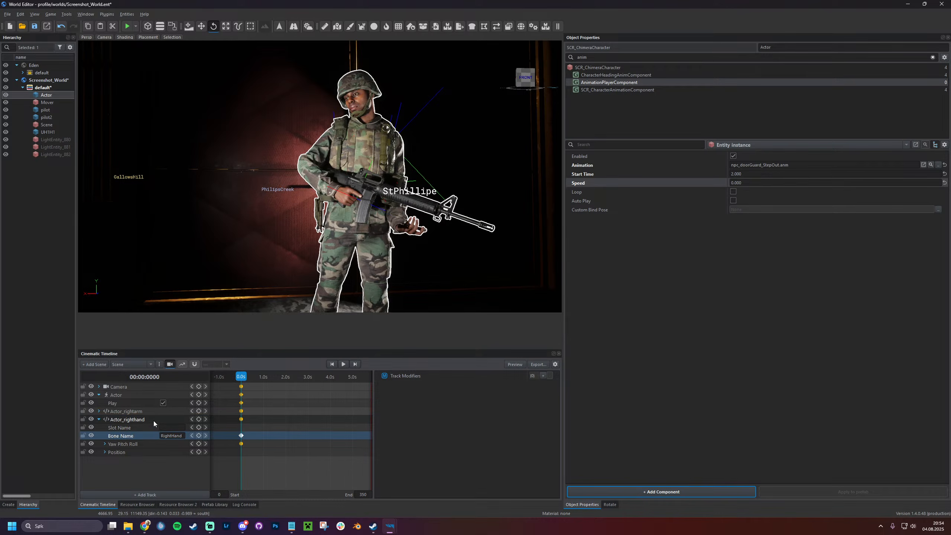
Rotate the right hand bone to X 0.53, Y 0.24 and Z 0.17 so the rifle meets the left hand, checking from several angles
{"action": "left_click", "coordinate": [153, 444]}
{"action": "left_click_drag", "start_coordinate": [171, 452], "coordinate": [180, 468]}
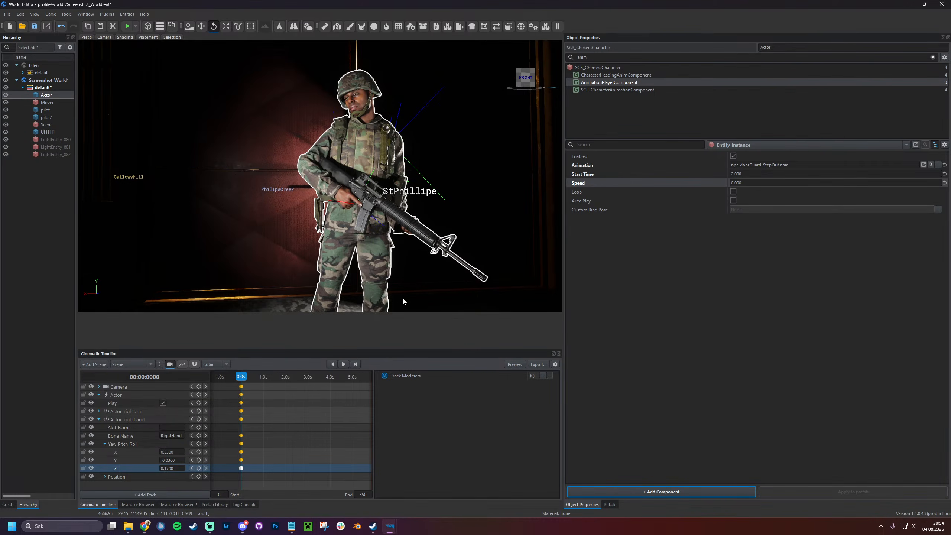
{"action": "key", "text": "d"}
{"action": "right_click_drag", "start_coordinate": [270, 232], "coordinate": [149, 233]}
{"action": "left_click_drag", "start_coordinate": [173, 460], "coordinate": [181, 460]}
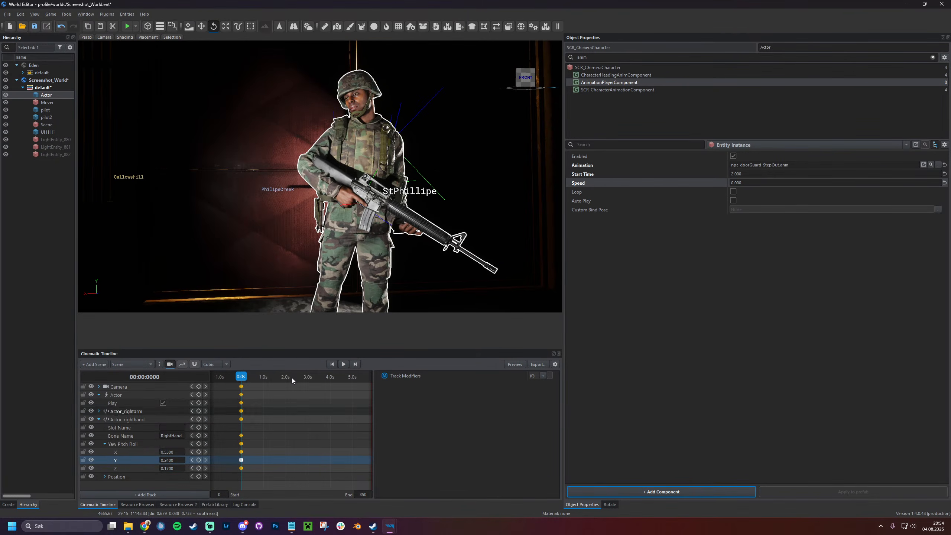
{"action": "key", "text": "d"}
{"action": "right_click_drag", "start_coordinate": [292, 232], "coordinate": [255, 241]}
{"action": "key", "text": "w"}
{"action": "key", "text": "s"}
{"action": "key", "text": "a"}
Duplicate the right hand track as Actor_LeftShoulder and set its bone name to LeftShoulder
{"action": "left_click", "coordinate": [137, 422]}
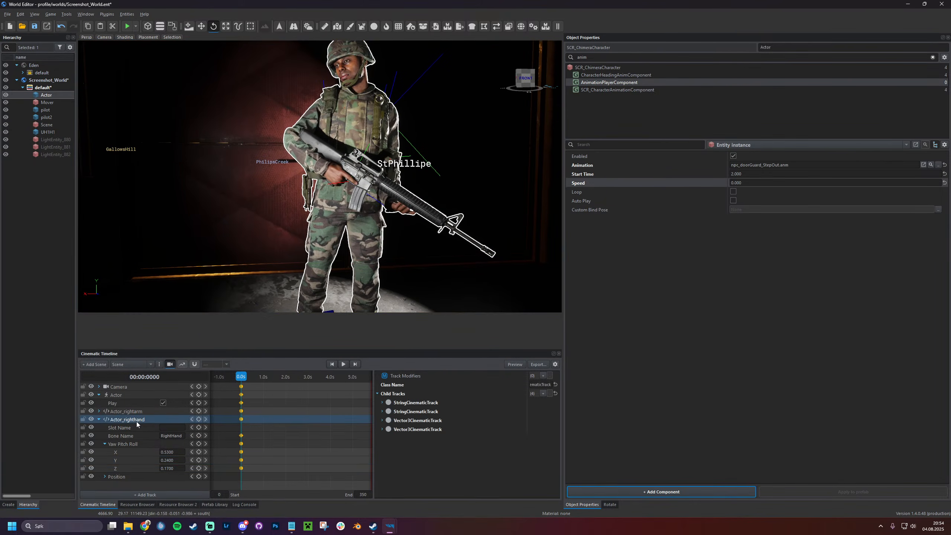
{"action": "double_click", "coordinate": [136, 421]}
{"action": "right_click", "coordinate": [150, 419]}
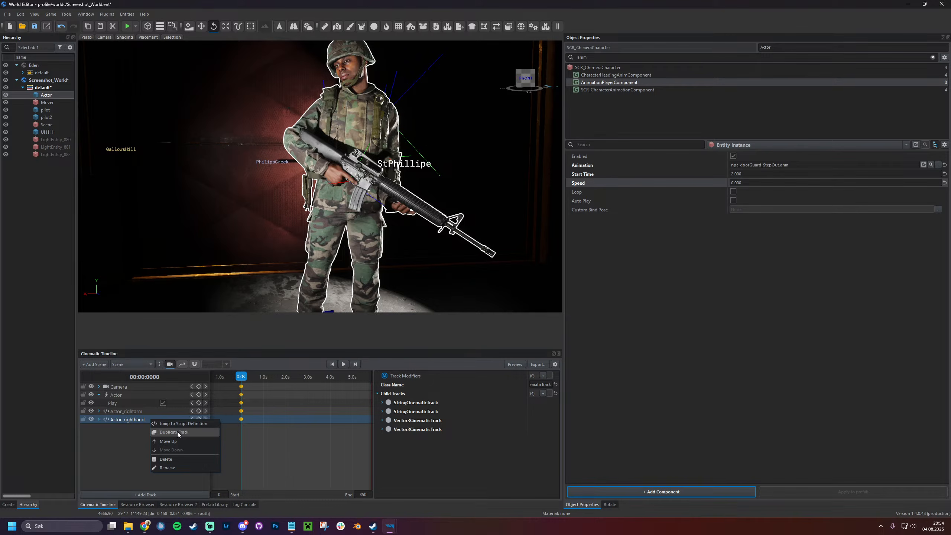
{"action": "left_click", "coordinate": [176, 431]}
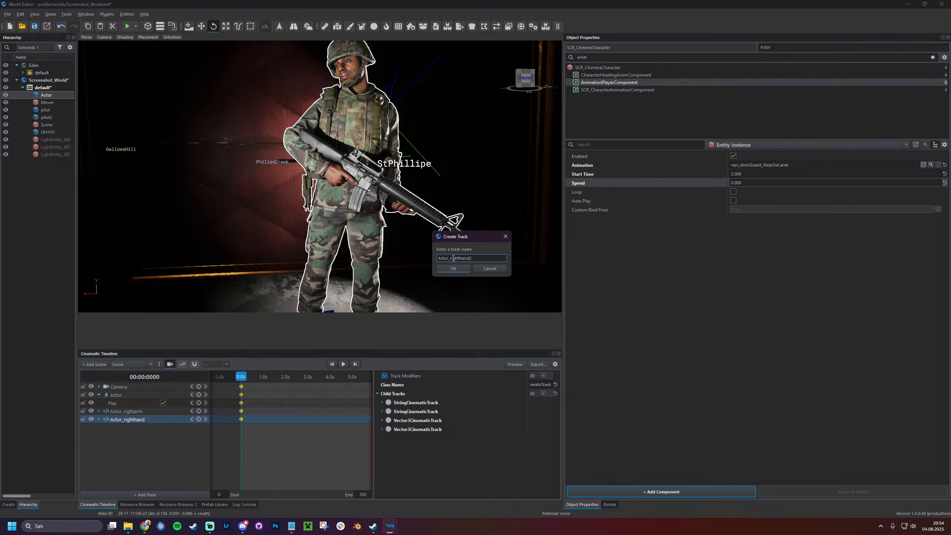
{"action": "type", "text": "LeftHand"}
{"action": "key", "text": "BackSpace"}
{"action": "key", "text": "BackSpace"}
{"action": "key", "text": "BackSpace"}
{"action": "key", "text": "BackSpace"}
{"action": "type", "text": "Sho"}
{"action": "key", "text": "BackSpace"}
{"action": "type", "text": "ulder"}
{"action": "key", "text": "Return"}
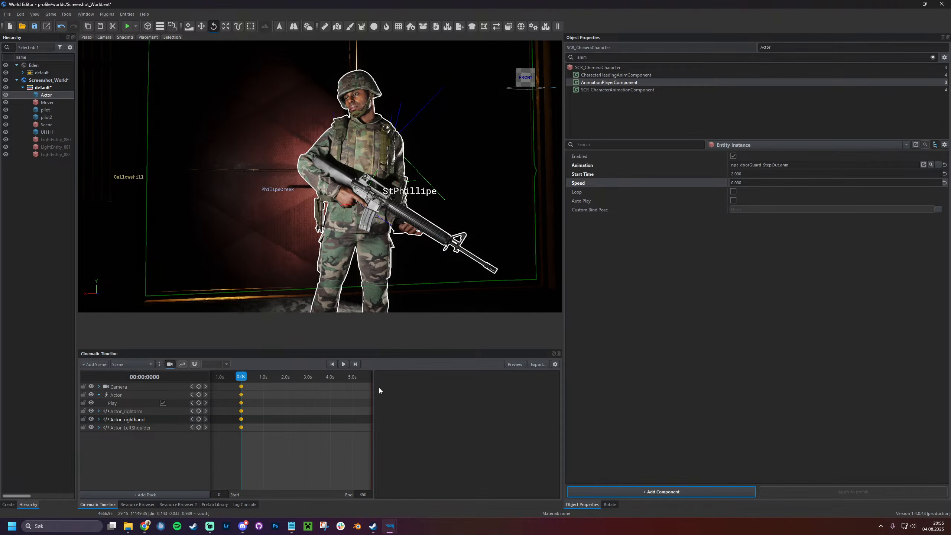
{"action": "double_click", "coordinate": [165, 427]}
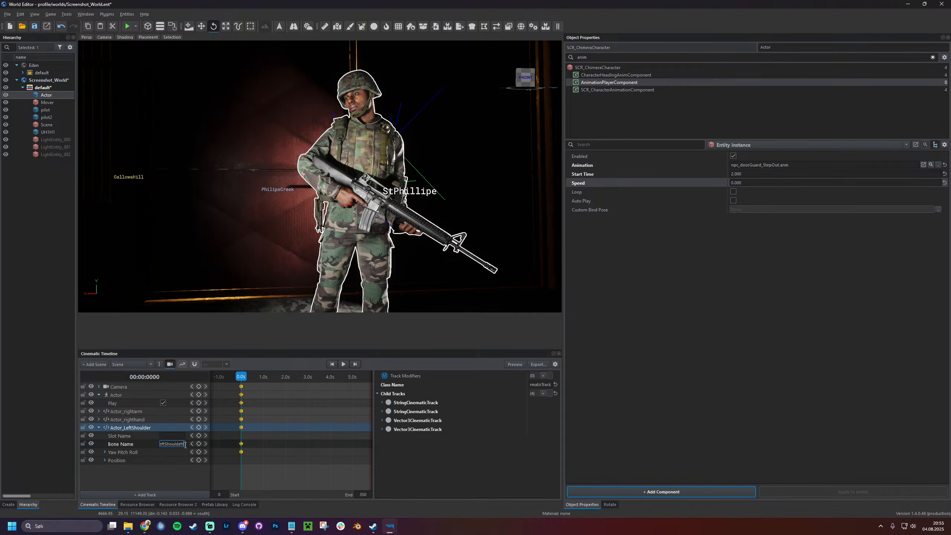
{"action": "left_click", "coordinate": [185, 445]}
Reset the left shoulder track's yaw pitch roll to 0 on X, Y and Z
{"action": "double_click", "coordinate": [175, 452]}
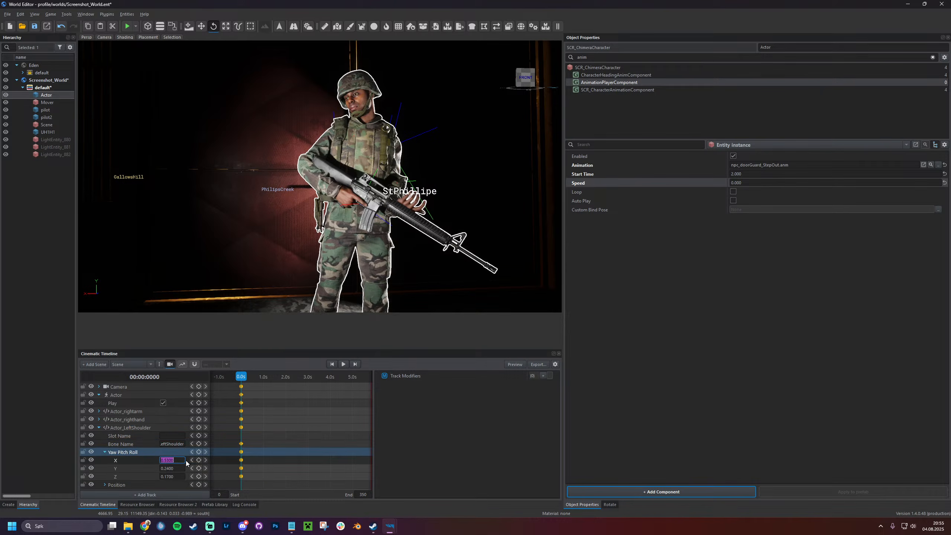
{"action": "type", "text": "0"}
{"action": "key", "text": "Return"}
{"action": "type", "text": "0"}
{"action": "key", "text": "Return"}
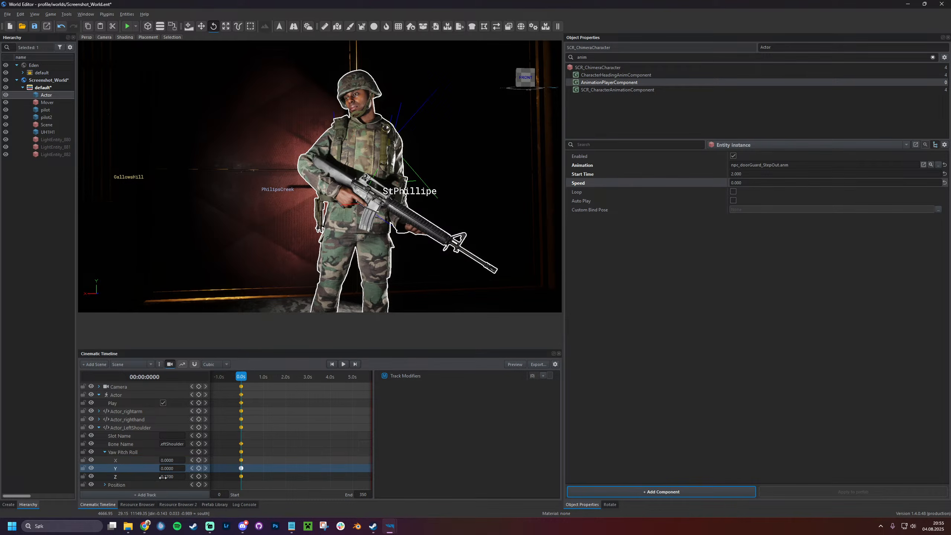
{"action": "type", "text": "0"}
{"action": "key", "text": "Return"}
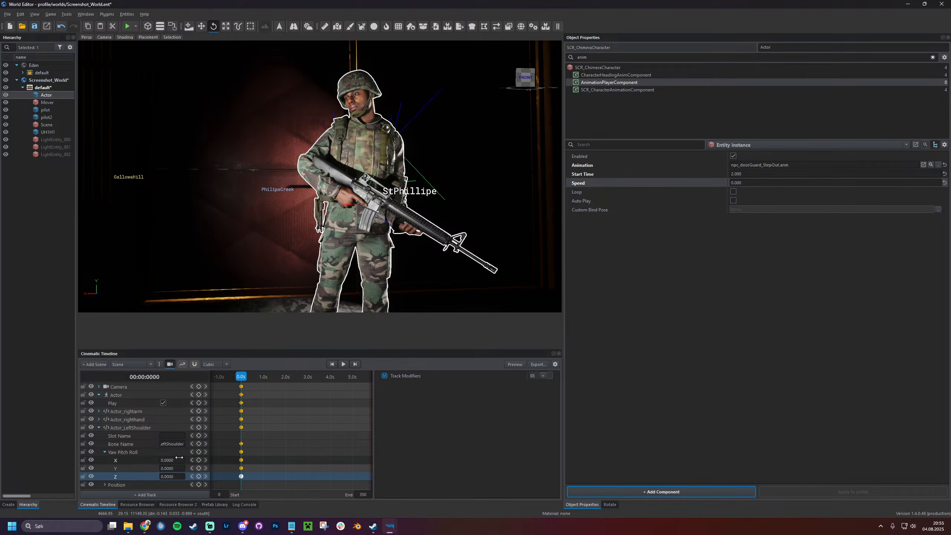
Rotate the left shoulder bone to X 0.27, Y -0.10 and Z -0.10, checking the arm against the rifle from several angles
{"action": "key", "text": "d"}
{"action": "right_click_drag", "start_coordinate": [262, 218], "coordinate": [150, 232]}
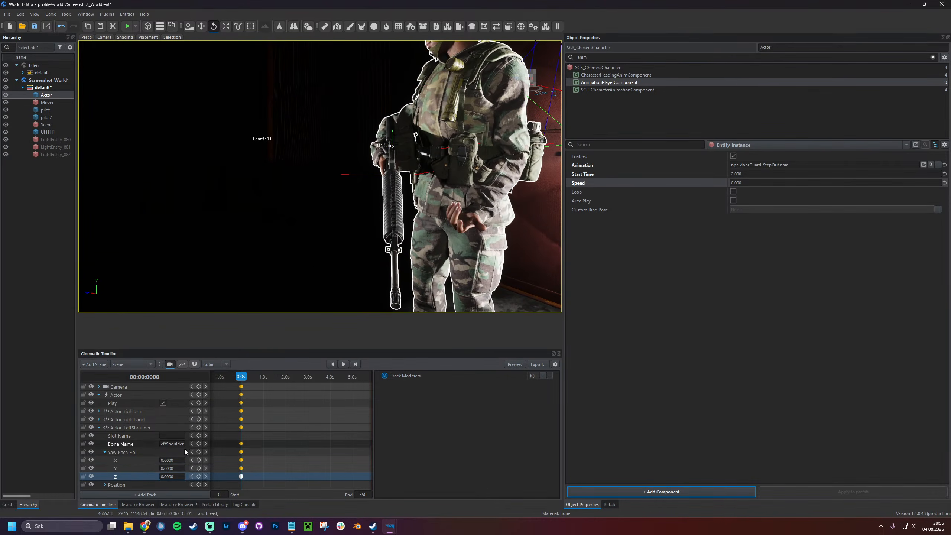
{"action": "left_click_drag", "start_coordinate": [171, 459], "coordinate": [172, 460]}
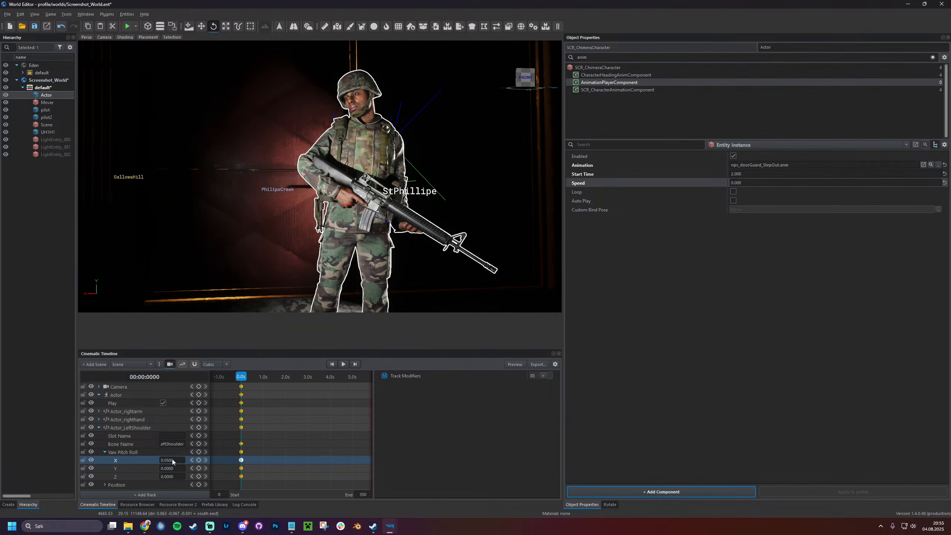
{"action": "right_click_drag", "start_coordinate": [405, 270], "coordinate": [333, 300]}
{"action": "key", "text": "d"}
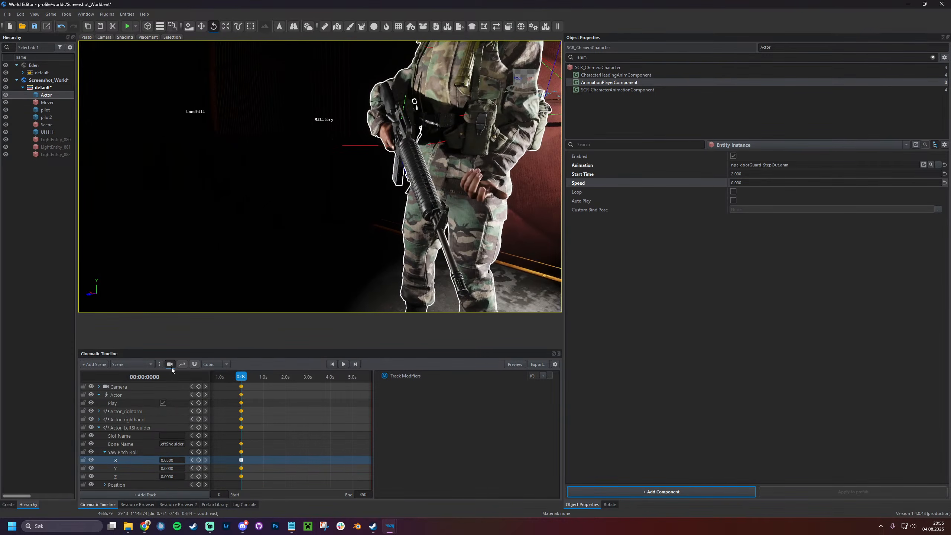
{"action": "left_click", "coordinate": [170, 365]}
{"action": "left_click_drag", "start_coordinate": [172, 459], "coordinate": [163, 476]}
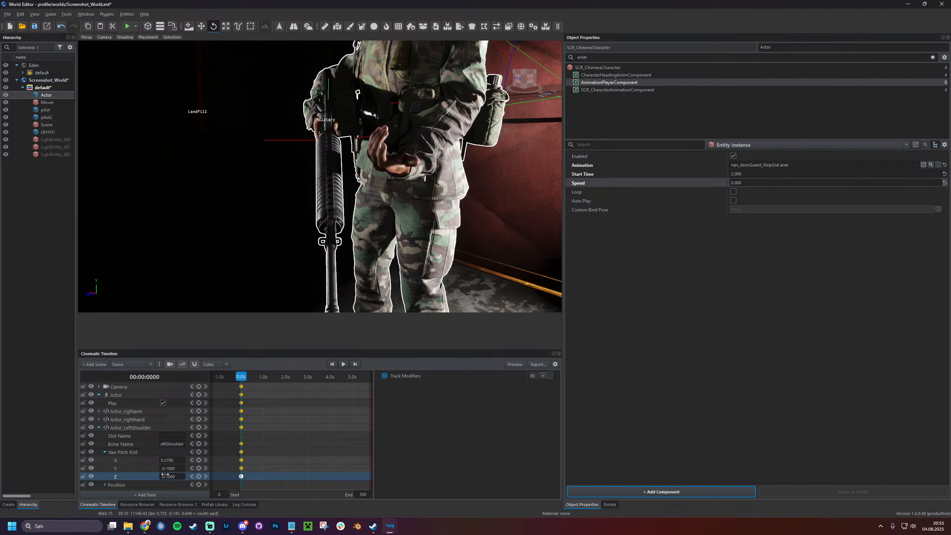
{"action": "key", "text": "a"}
{"action": "right_click_drag", "start_coordinate": [320, 263], "coordinate": [296, 277]}
{"action": "key", "text": "d"}
{"action": "left_click", "coordinate": [139, 427]}
{"action": "right_click", "coordinate": [150, 429]}
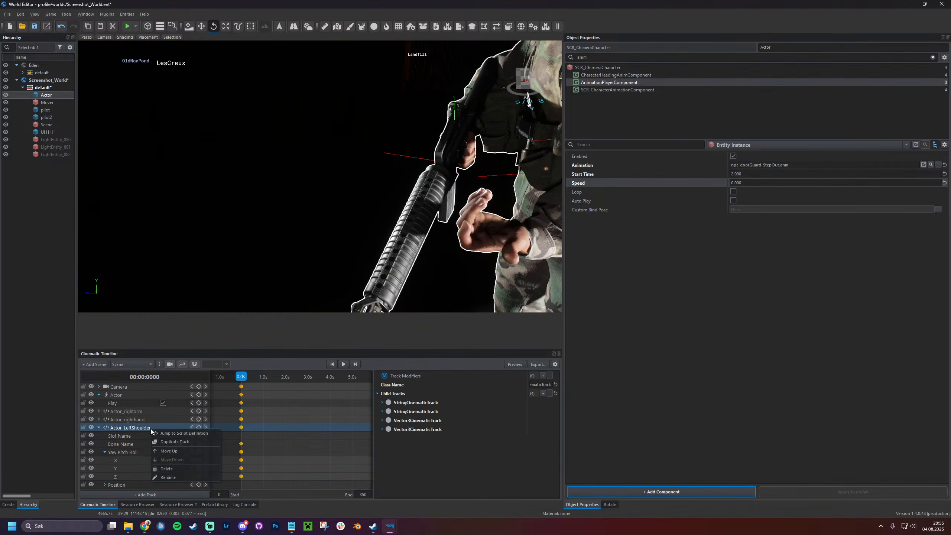
{"action": "left_click", "coordinate": [171, 442]}
{"action": "key", "text": "Escape"}
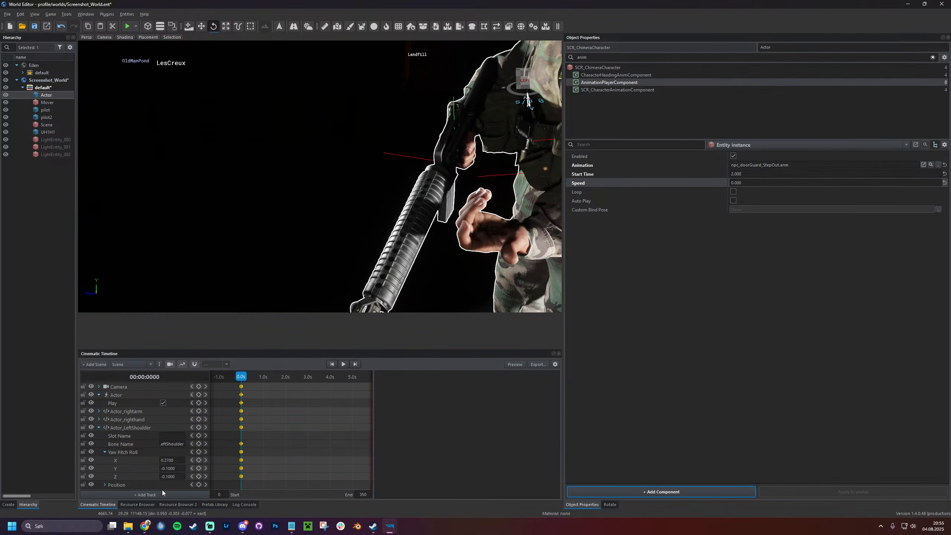
Add an actor bone animation track named Actor_LeftForeArm and key its bone name as LeftForeArm
{"action": "left_click", "coordinate": [162, 493]}
{"action": "left_click", "coordinate": [207, 476]}
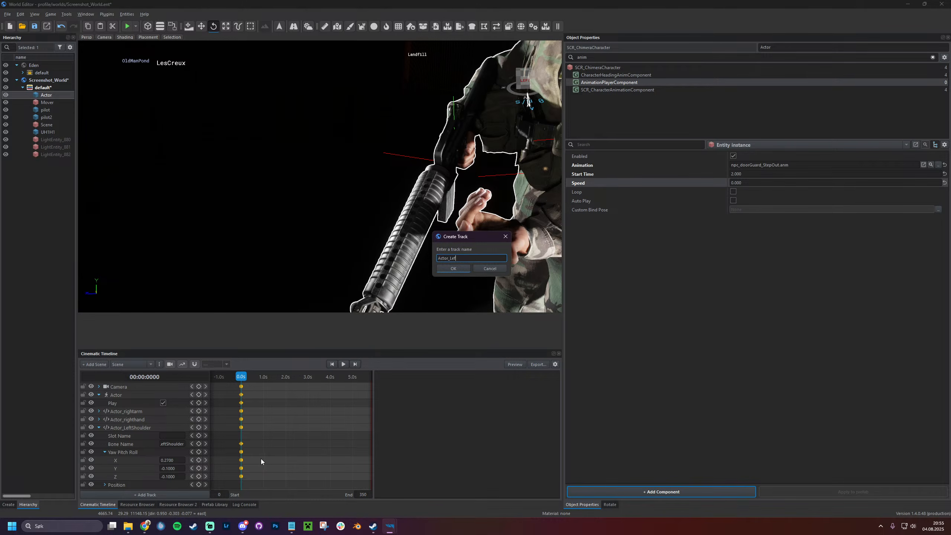
{"action": "type", "text": "Actor_LeftForeArm"}
{"action": "key", "text": "Return"}
{"action": "scroll", "coordinate": [262, 459], "scroll_direction": "down", "scroll_amount": 5}
{"action": "left_click", "coordinate": [150, 430]}
{"action": "double_click", "coordinate": [151, 430]}
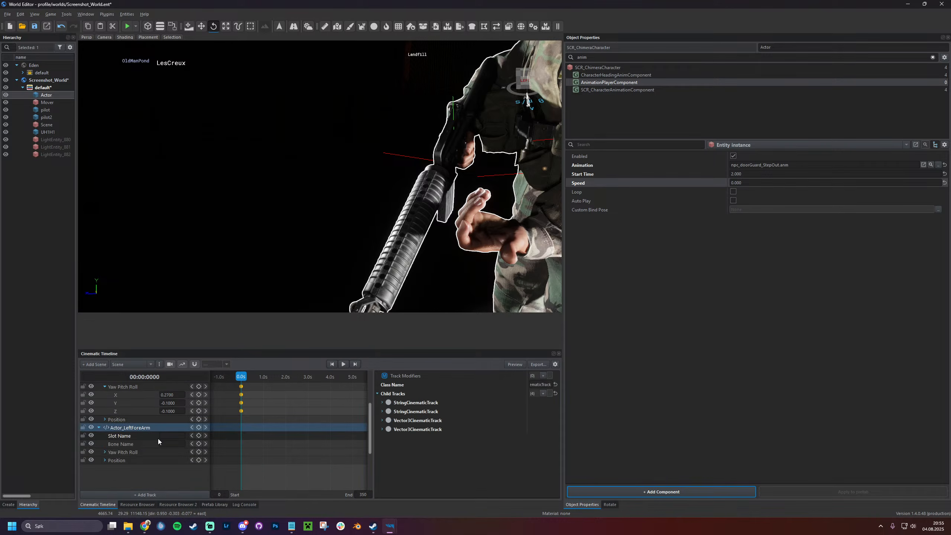
{"action": "left_click", "coordinate": [173, 443]}
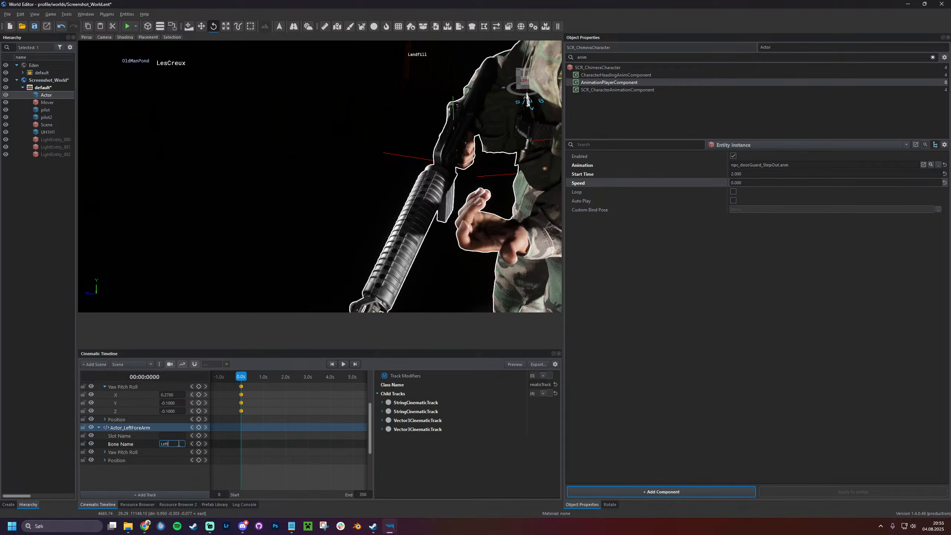
{"action": "type", "text": "LeftForeArm"}
{"action": "key", "text": "Return"}
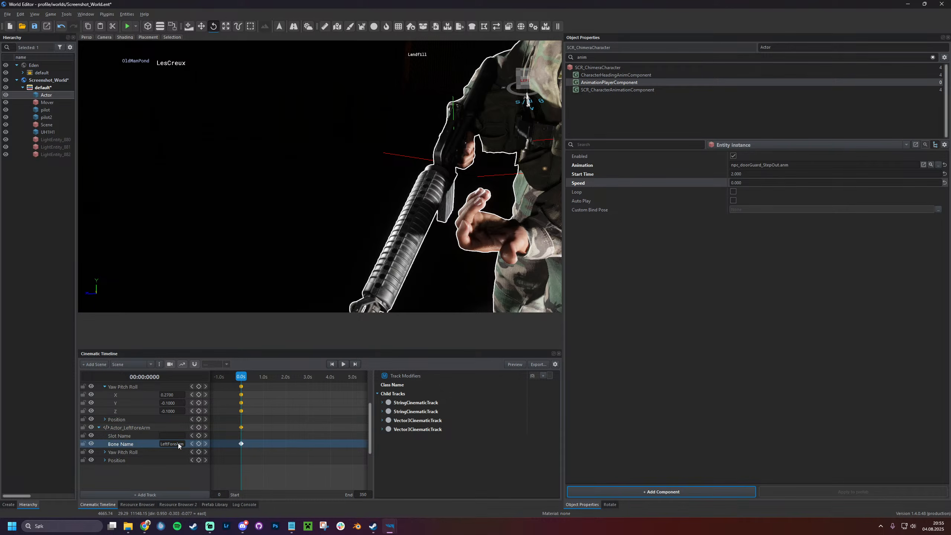
Rotate the left forearm bone to X -0.19, Y -0.17 and Z 0.22
{"action": "double_click", "coordinate": [158, 452]}
{"action": "mouse_move", "coordinate": [176, 460]}
{"action": "left_mouse_down"}
{"action": "mouse_move", "coordinate": [166, 468]}
{"action": "mouse_move", "coordinate": [178, 476]}
{"action": "left_mouse_up"}
{"action": "right_click_drag", "start_coordinate": [318, 269], "coordinate": [378, 261]}
{"action": "left_click_drag", "start_coordinate": [170, 468], "coordinate": [164, 464]}
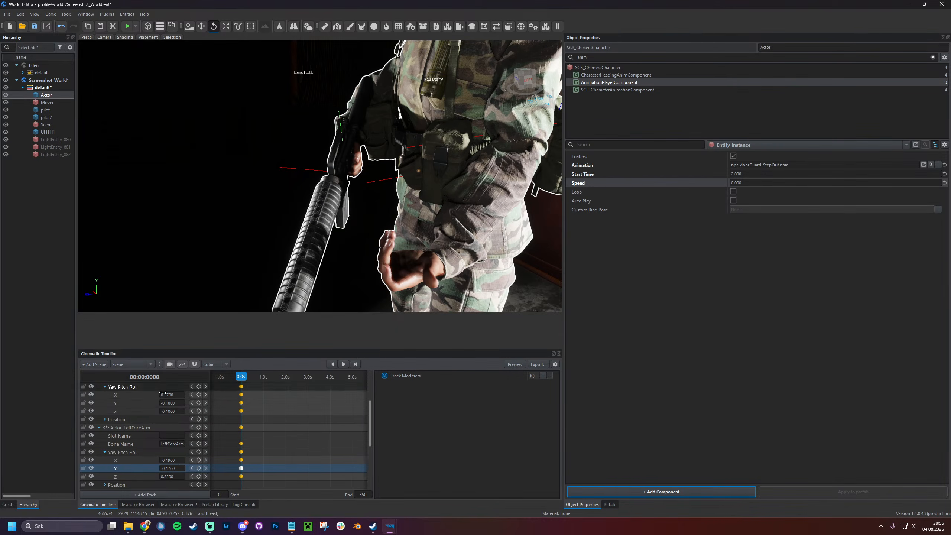
Adjust the right arm bone's rotation to bring the rifle closer to the left hand, and check the pose from the front
{"action": "scroll", "coordinate": [154, 405], "scroll_direction": "up", "scroll_amount": 3}
{"action": "left_click", "coordinate": [147, 398]}
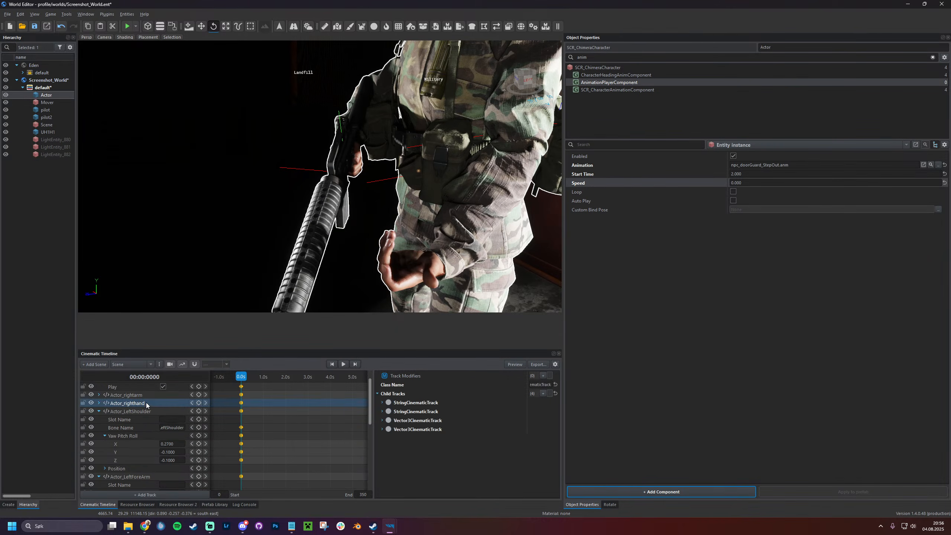
{"action": "double_click", "coordinate": [146, 395]}
{"action": "mouse_move", "coordinate": [170, 427]}
{"action": "left_mouse_down"}
{"action": "mouse_move", "coordinate": [181, 433]}
{"action": "mouse_move", "coordinate": [169, 438]}
{"action": "left_mouse_up"}
{"action": "right_click_drag", "start_coordinate": [239, 277], "coordinate": [306, 274]}
{"action": "key", "text": "a"}
{"action": "key", "text": "w"}
{"action": "double_click", "coordinate": [149, 396]}
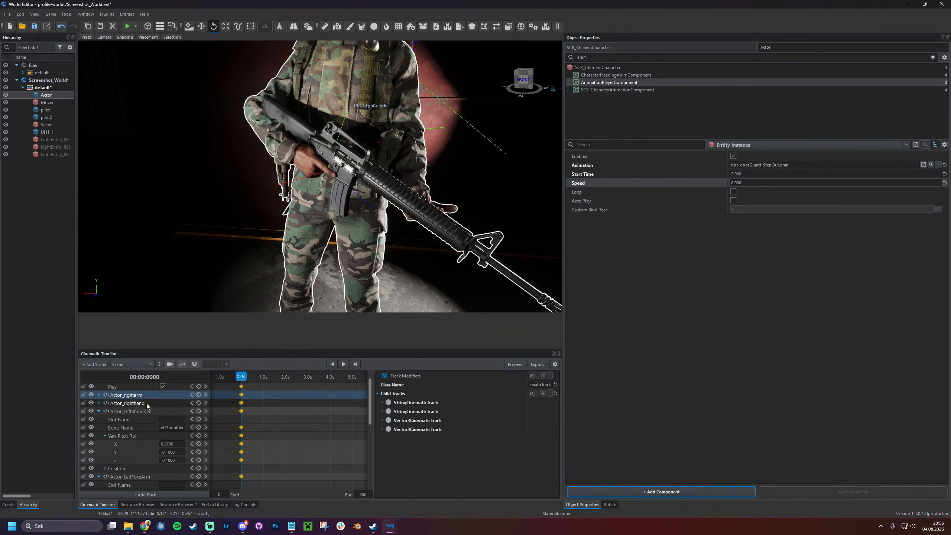
Rotate the right hand bone to X 0.42, Y 0.53 and Z 0.21 so the rifle lies in the left hand
{"action": "double_click", "coordinate": [147, 403]}
{"action": "mouse_move", "coordinate": [171, 436]}
{"action": "left_mouse_down"}
{"action": "mouse_move", "coordinate": [177, 444]}
{"action": "mouse_move", "coordinate": [169, 443]}
{"action": "left_mouse_up"}
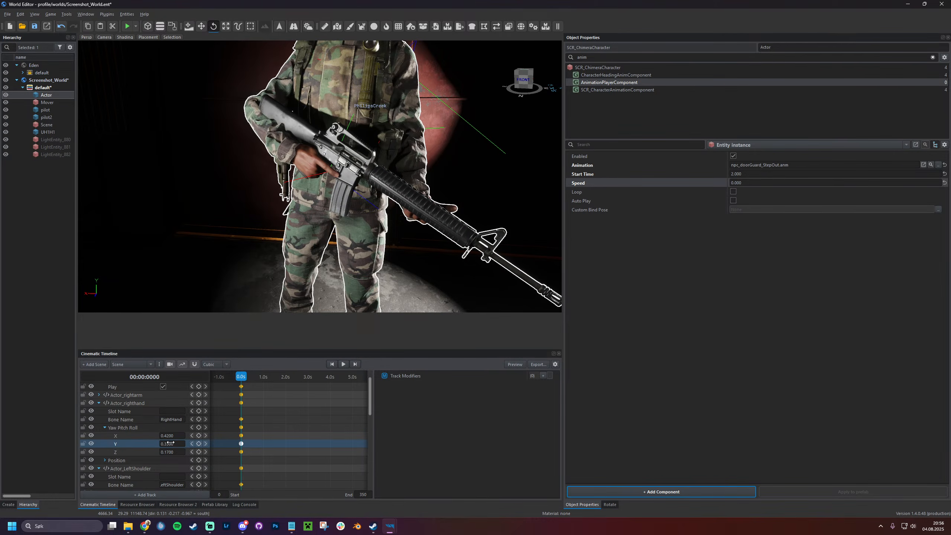
{"action": "left_click_drag", "start_coordinate": [169, 452], "coordinate": [178, 450]}
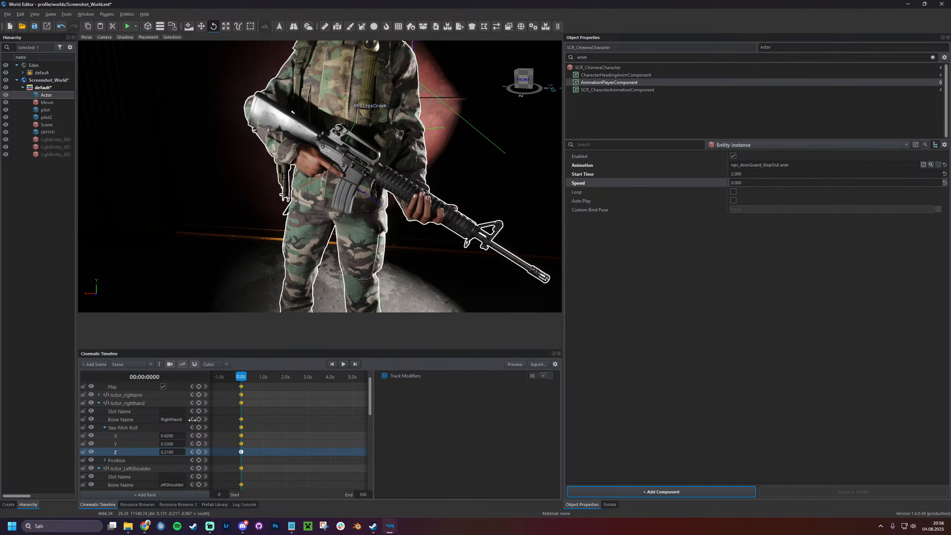
{"action": "double_click", "coordinate": [142, 404]}
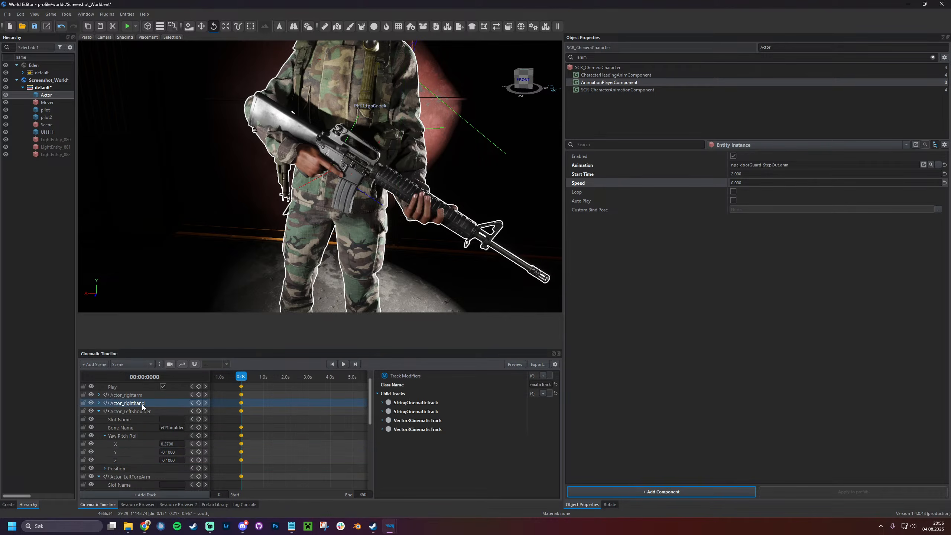
Collapse the left shoulder and left forearm tracks and set the right arm bone's X rotation to 0.38
{"action": "double_click", "coordinate": [142, 412]}
{"action": "double_click", "coordinate": [144, 420]}
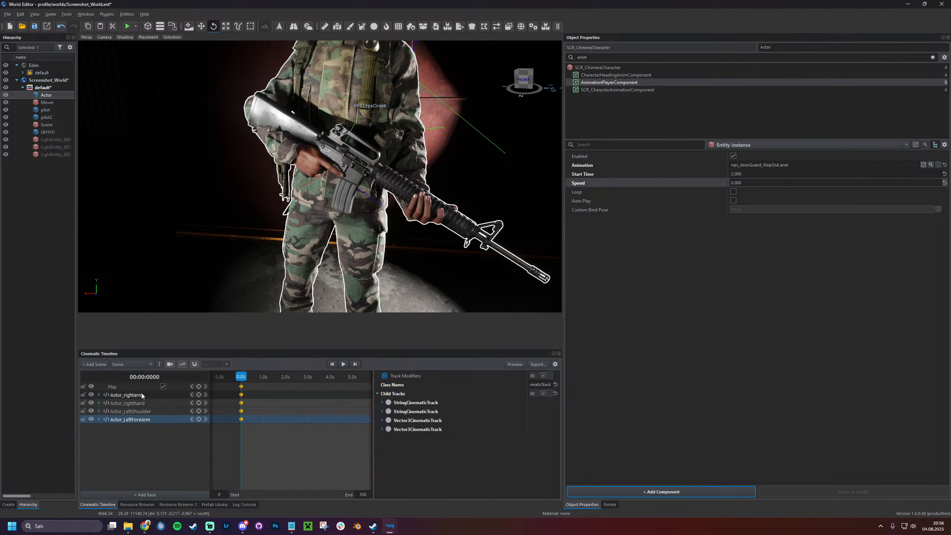
{"action": "double_click", "coordinate": [141, 393]}
{"action": "left_click_drag", "start_coordinate": [170, 429], "coordinate": [170, 431]}
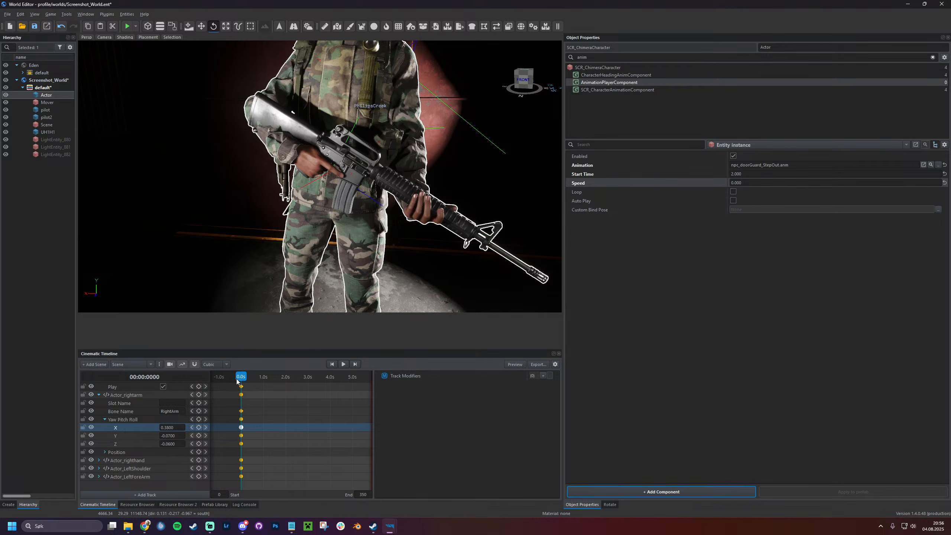
Enlarge the viewport to review the pose through the scene camera, and collapse the right arm track
{"action": "left_click_drag", "start_coordinate": [255, 379], "coordinate": [236, 386]}
{"action": "left_click_drag", "start_coordinate": [563, 229], "coordinate": [762, 229]}
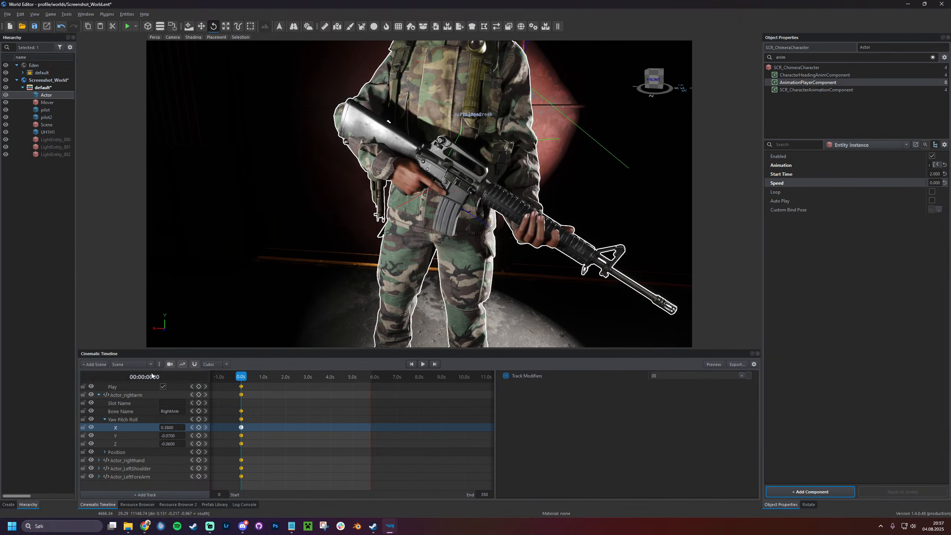
{"action": "left_click", "coordinate": [171, 364]}
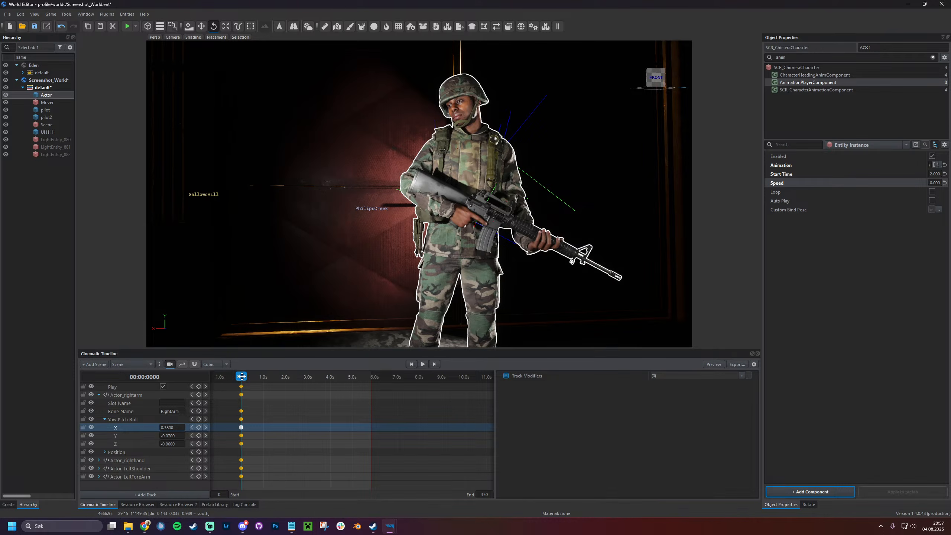
{"action": "left_click_drag", "start_coordinate": [241, 376], "coordinate": [219, 377]}
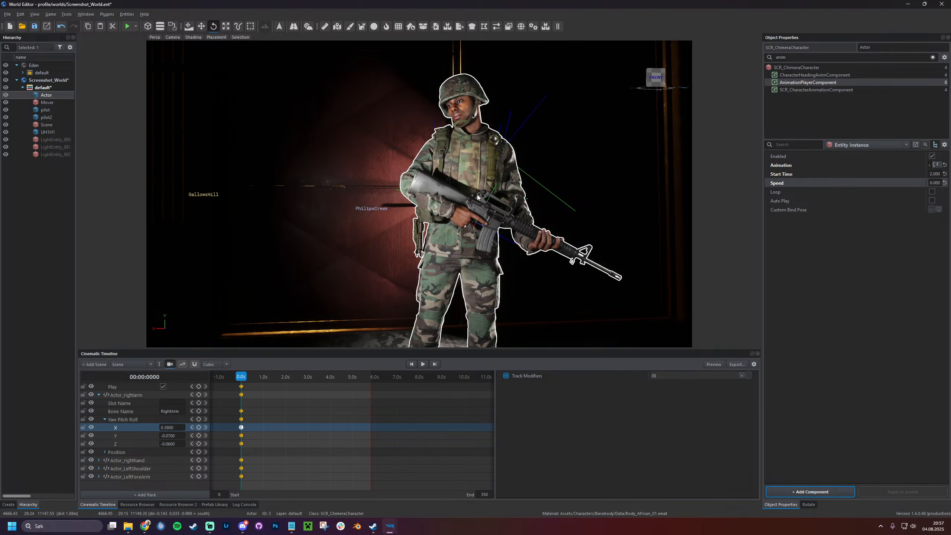
{"action": "double_click", "coordinate": [150, 418]}
{"action": "left_click", "coordinate": [151, 395]}
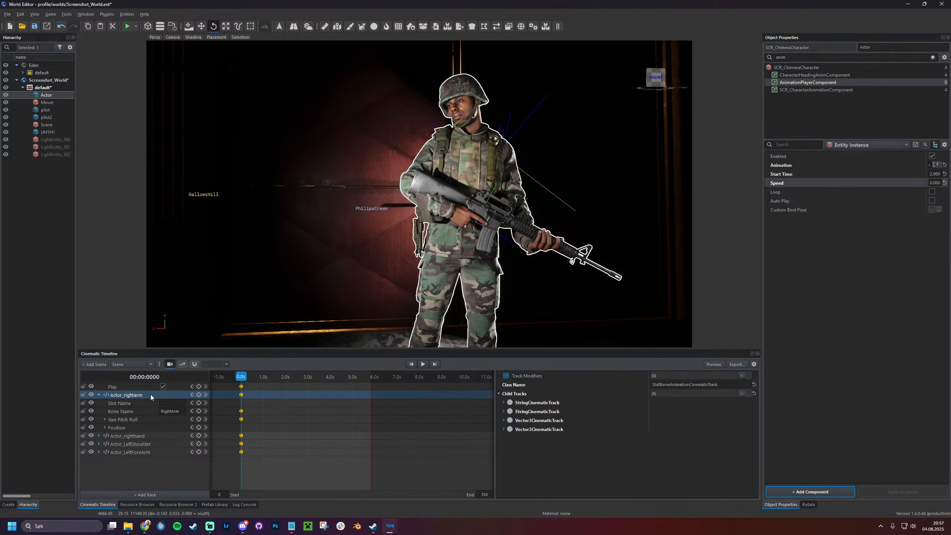
{"action": "double_click", "coordinate": [150, 395]}
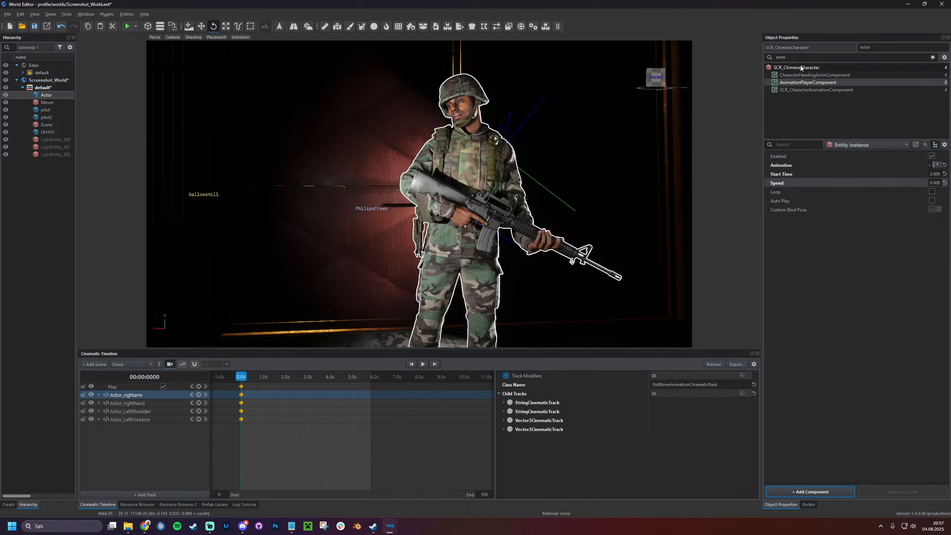
Close M16A2_body.xob in Enfusion Workbench, filter the actor's components by "mesh" and open its body model Basebody_Male_01.xob
{"action": "left_click", "coordinate": [809, 56]}
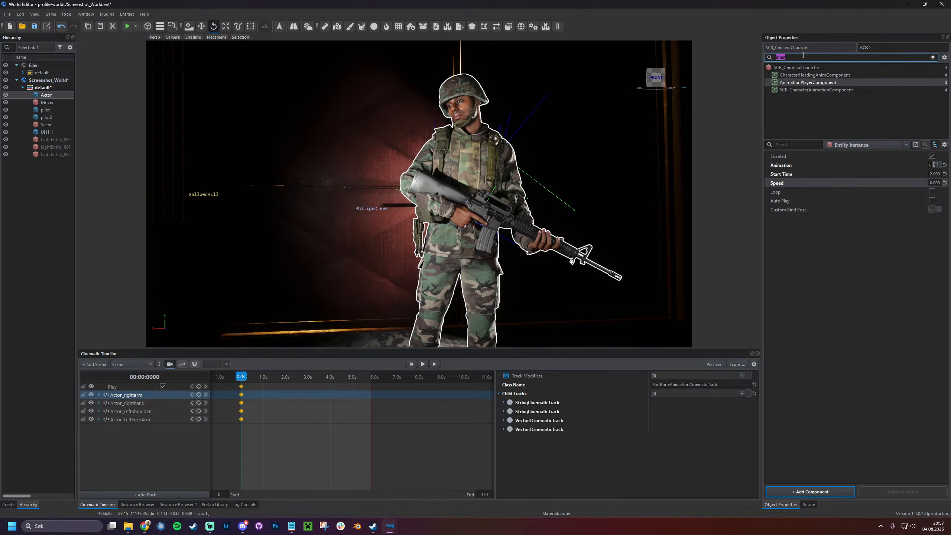
{"action": "key", "text": "alt+Tab"}
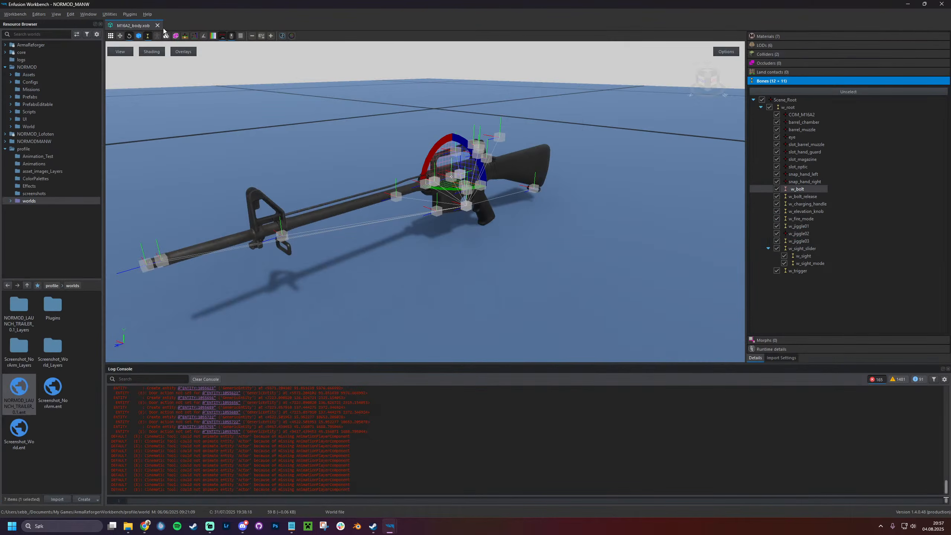
{"action": "left_click", "coordinate": [157, 25]}
{"action": "key", "text": "alt+Tab"}
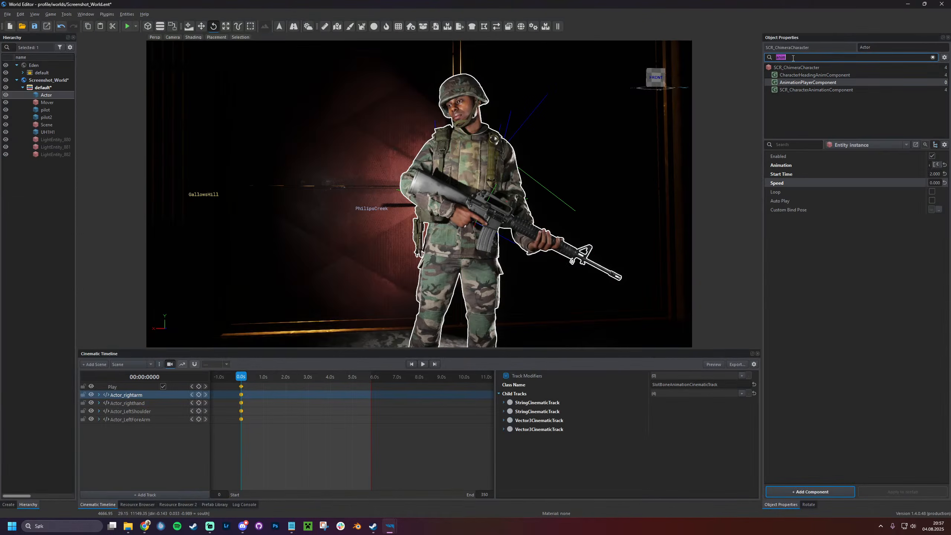
{"action": "type", "text": "mesh"}
{"action": "left_click", "coordinate": [897, 175]}
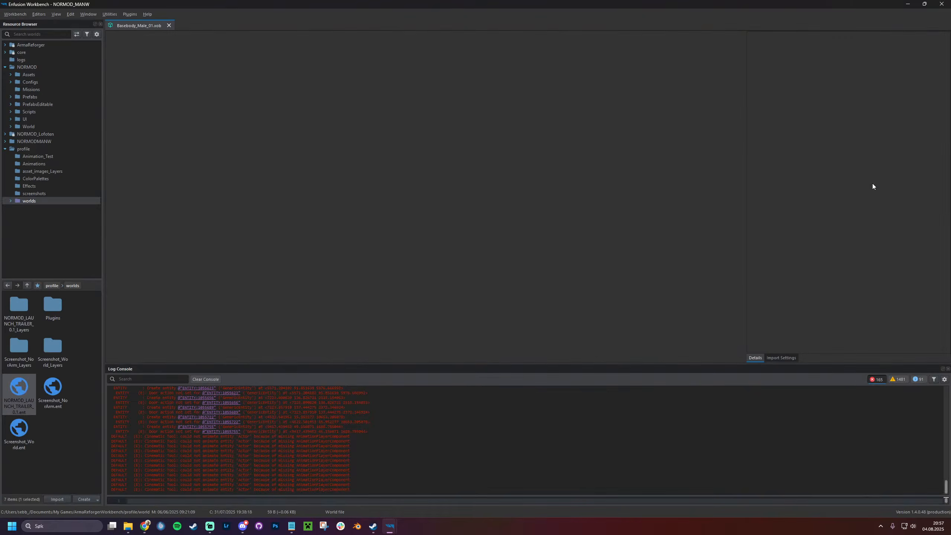
List the base body's bones and examine LeftForeArmVolume, LeftHandUpperVolume, LeftHand and LeftForeArm, test-rotating some to see what they move
{"action": "left_click", "coordinate": [782, 331]}
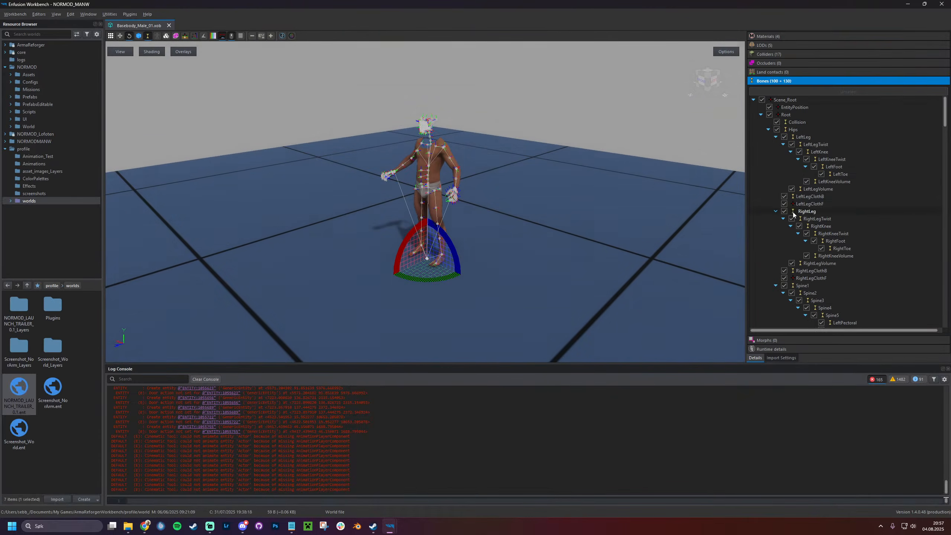
{"action": "scroll", "coordinate": [466, 189], "scroll_direction": "up", "scroll_amount": 5}
{"action": "left_click", "coordinate": [504, 120]}
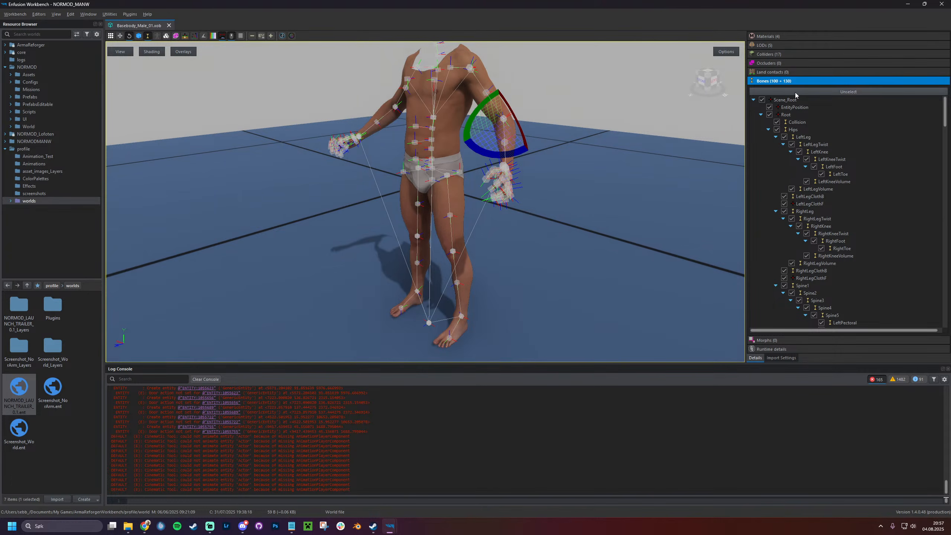
{"action": "scroll", "coordinate": [829, 223], "scroll_direction": "down", "scroll_amount": 10}
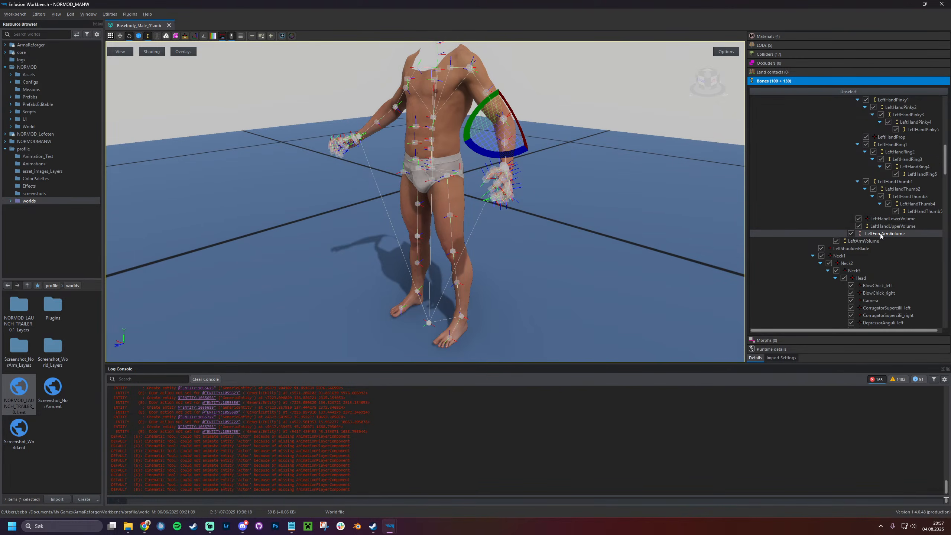
{"action": "left_click_drag", "start_coordinate": [486, 141], "coordinate": [486, 152]}
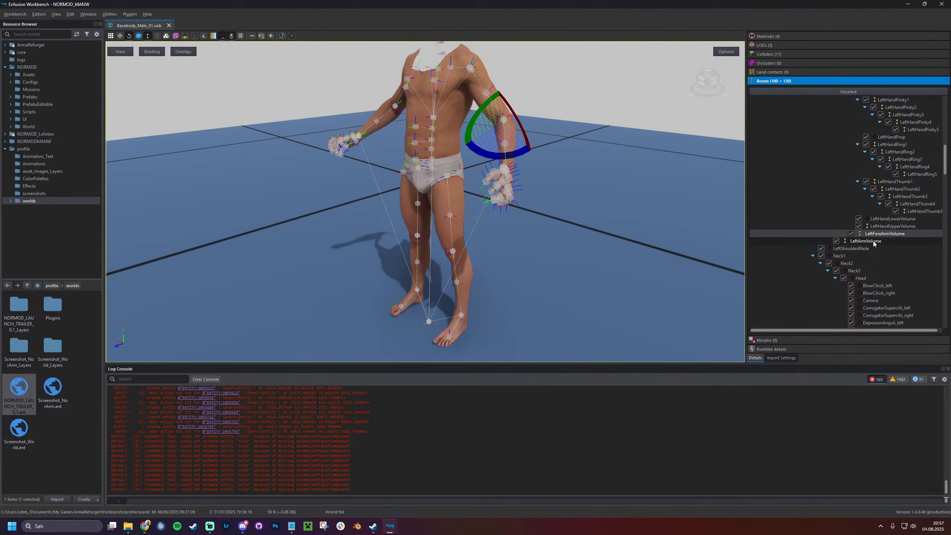
{"action": "left_click", "coordinate": [887, 227]}
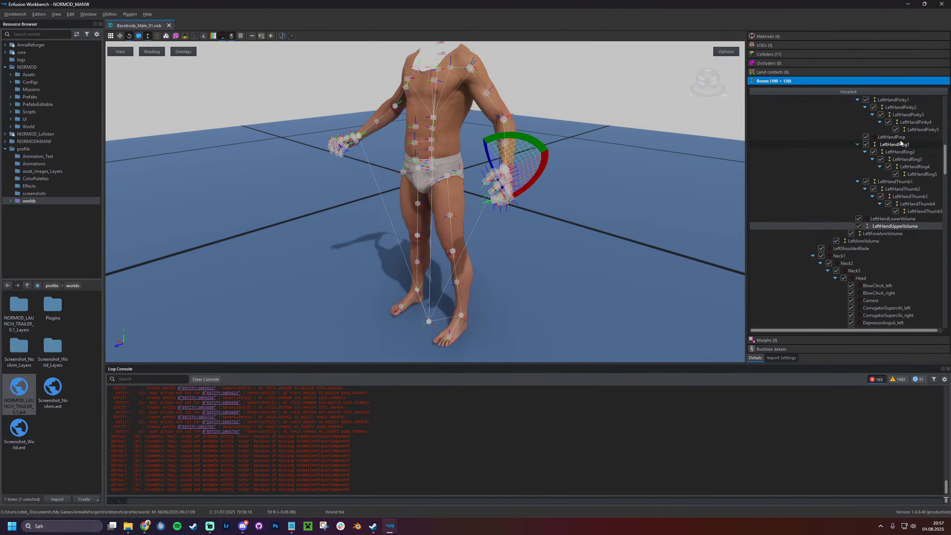
{"action": "scroll", "coordinate": [900, 145], "scroll_direction": "up", "scroll_amount": 2}
{"action": "scroll", "coordinate": [894, 148], "scroll_direction": "up", "scroll_amount": 4}
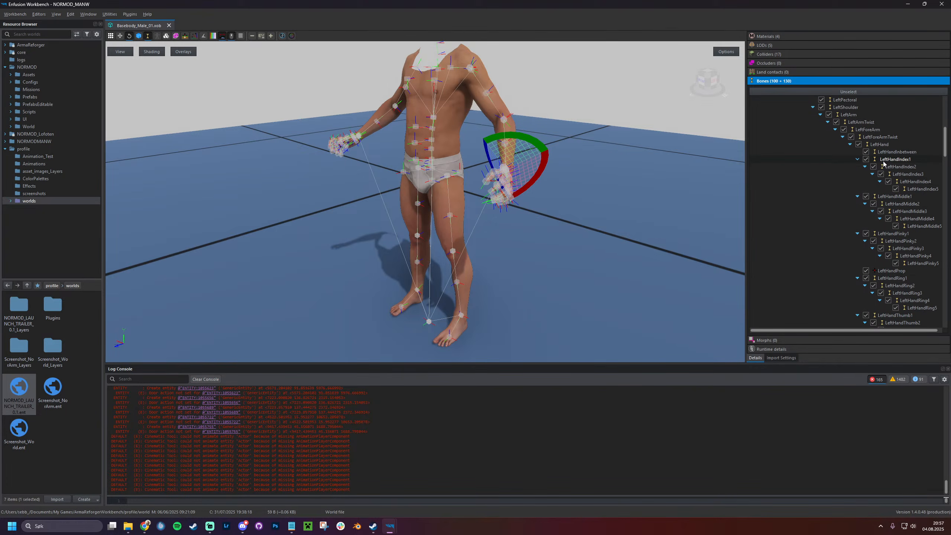
{"action": "left_click", "coordinate": [884, 144]}
{"action": "mouse_move", "coordinate": [538, 182]}
{"action": "left_mouse_down"}
{"action": "mouse_move", "coordinate": [549, 151]}
{"action": "mouse_move", "coordinate": [539, 179]}
{"action": "left_mouse_up"}
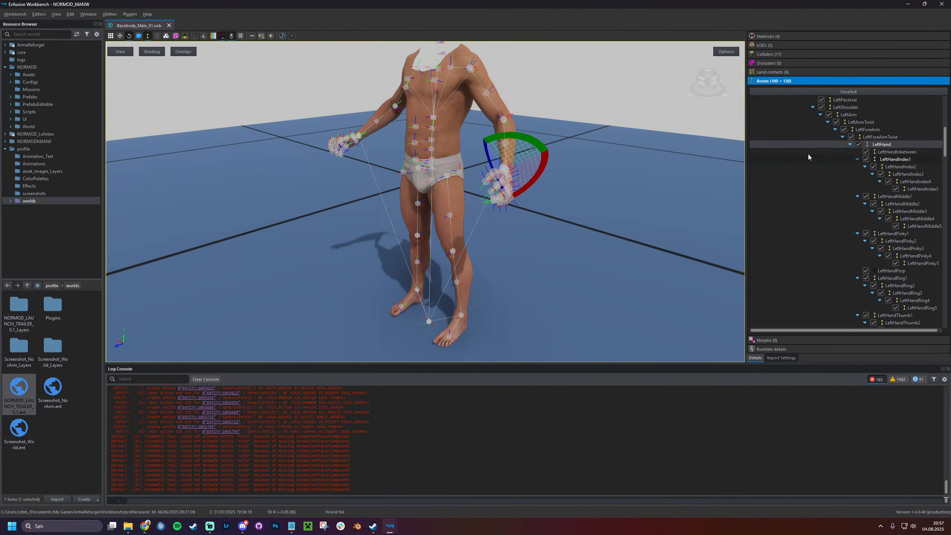
{"action": "left_click", "coordinate": [872, 131]}
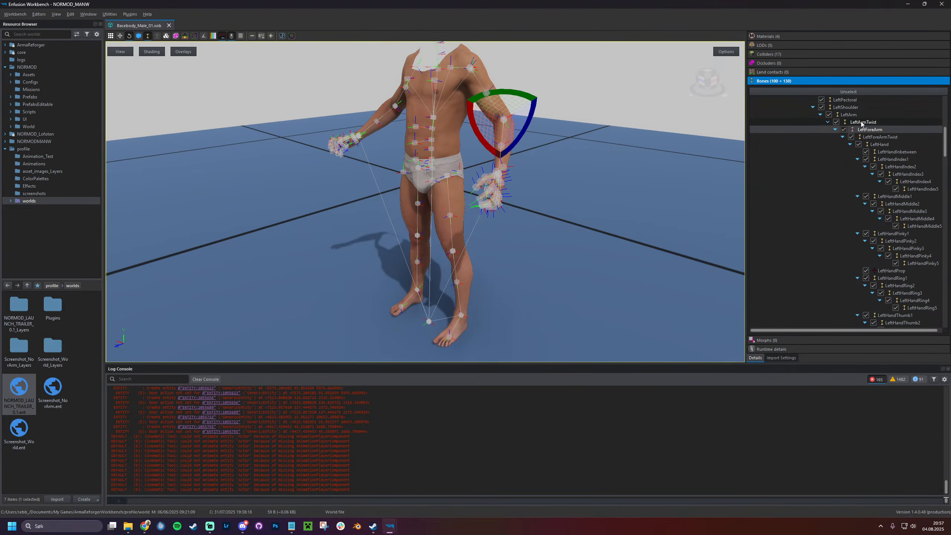
Test-rotate the base body's left arm bones and LeftShoulder to examine which parts of the arm each one moves
{"action": "left_click_drag", "start_coordinate": [499, 95], "coordinate": [485, 96]}
{"action": "left_click", "coordinate": [469, 69]}
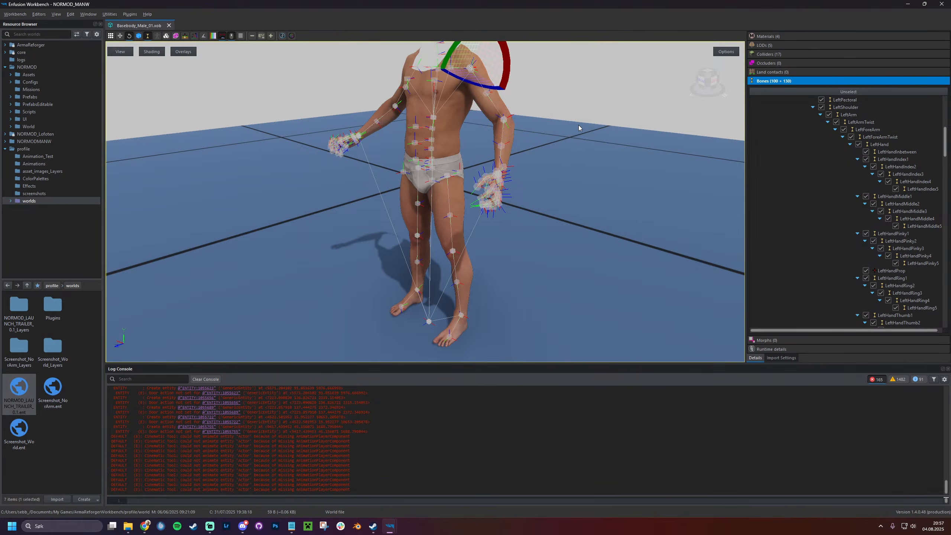
{"action": "left_click", "coordinate": [849, 107]}
{"action": "left_click_drag", "start_coordinate": [483, 63], "coordinate": [471, 75]}
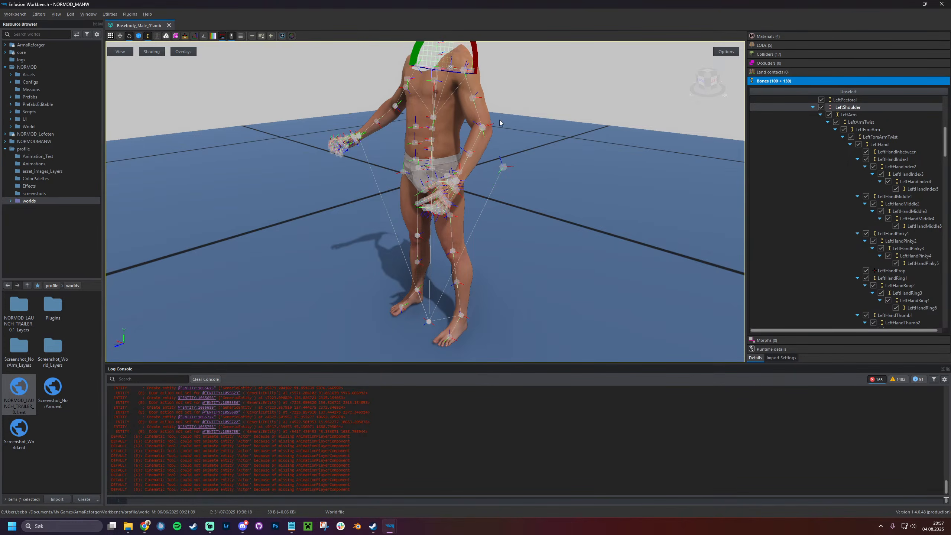
Switch to the World Editor and duplicate the right arm track under the name Actor_rightshoulder
{"action": "key", "text": "alt+Tab"}
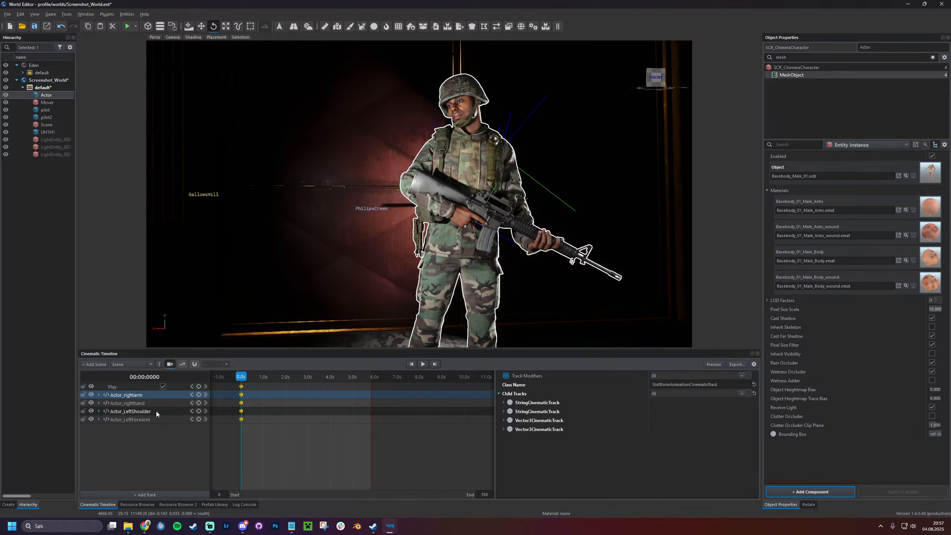
{"action": "right_click", "coordinate": [143, 394]}
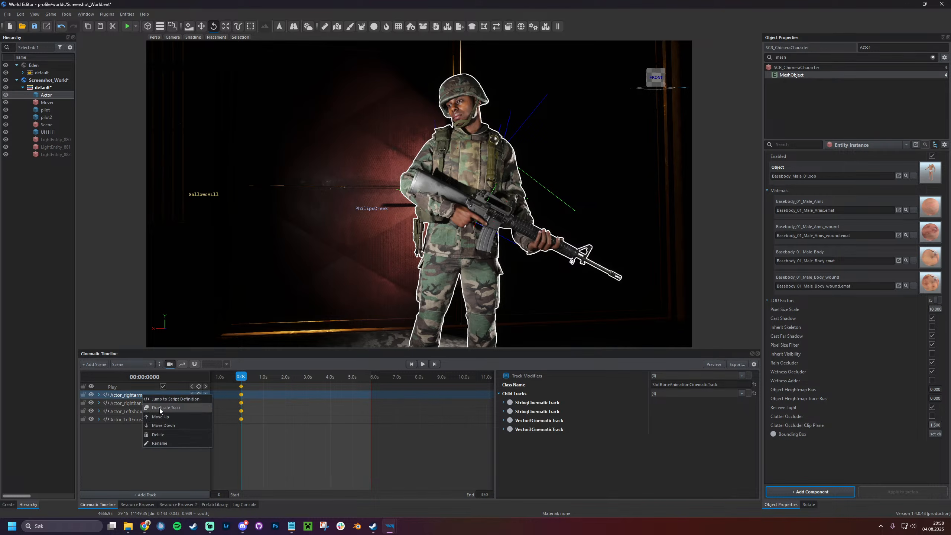
{"action": "left_click", "coordinate": [158, 407]}
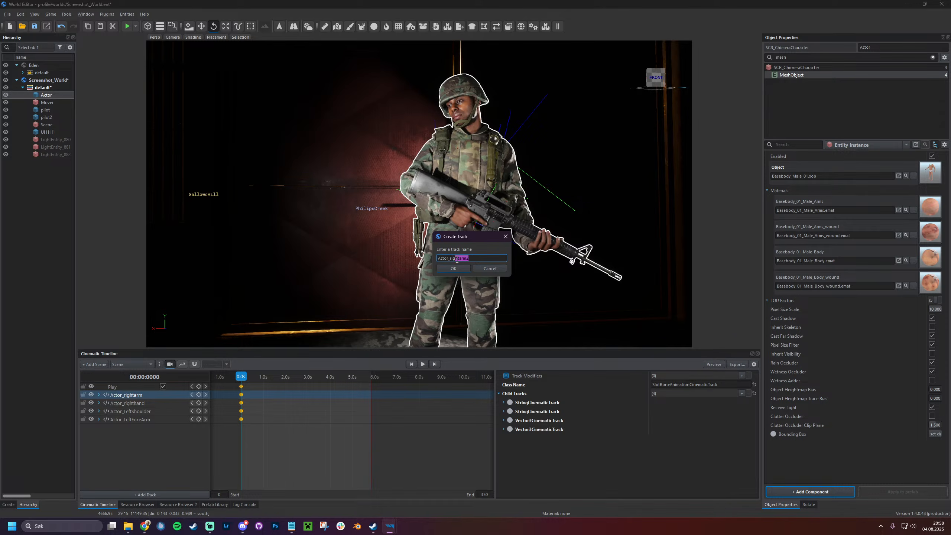
{"action": "type", "text": "Actor_rightshoulder"}
{"action": "left_click", "coordinate": [453, 269]}
Set the bone name of the Actor_rightshoulder track to RightShoulder
{"action": "double_click", "coordinate": [151, 427]}
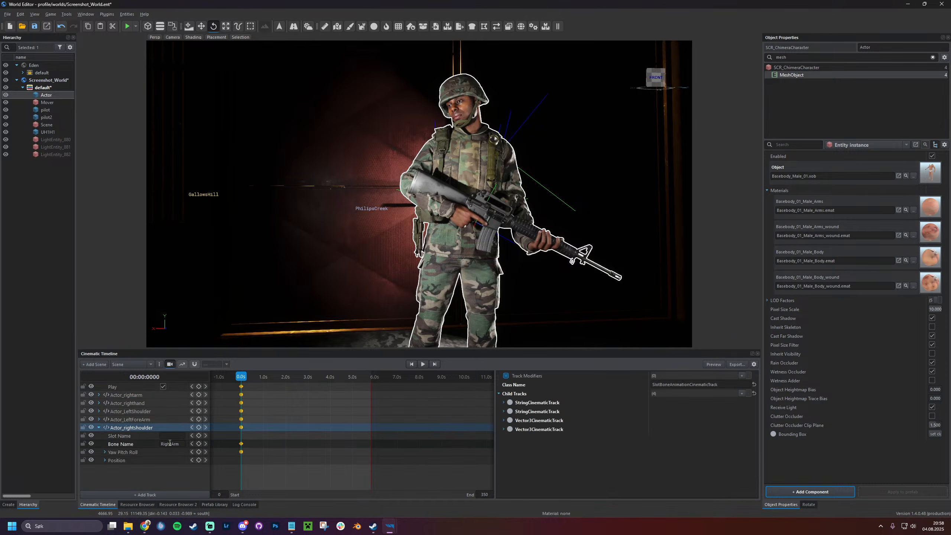
{"action": "double_click", "coordinate": [171, 443]}
{"action": "left_click", "coordinate": [183, 445]}
{"action": "key", "text": "Return"}
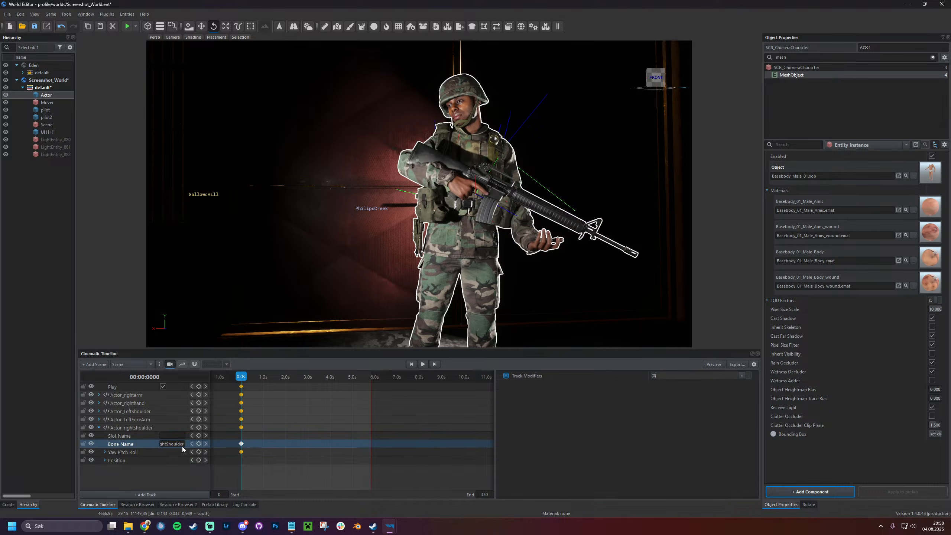
Reset the right shoulder track's yaw, pitch and roll by setting X, Y and Z to 0
{"action": "double_click", "coordinate": [165, 452]}
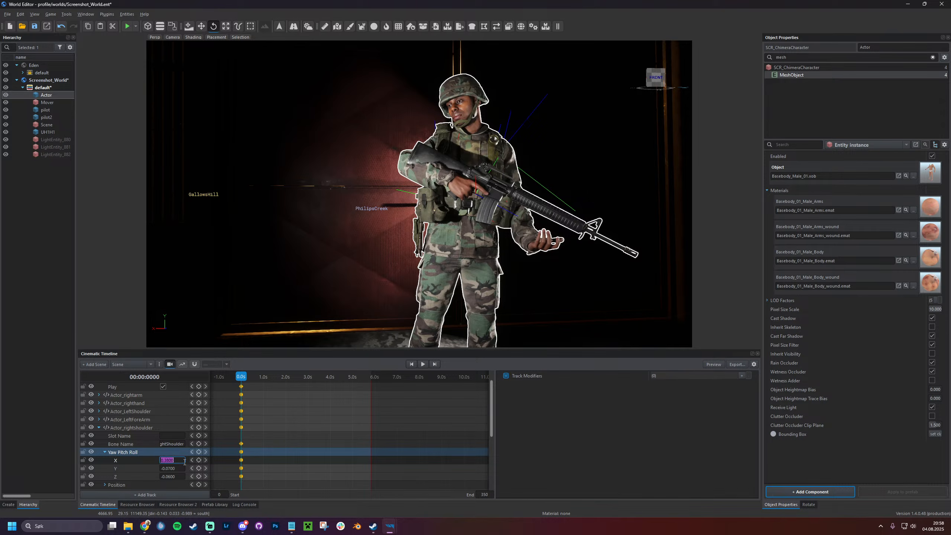
{"action": "type", "text": "0"}
{"action": "key", "text": "Return"}
{"action": "type", "text": "00"}
{"action": "key", "text": "Return"}
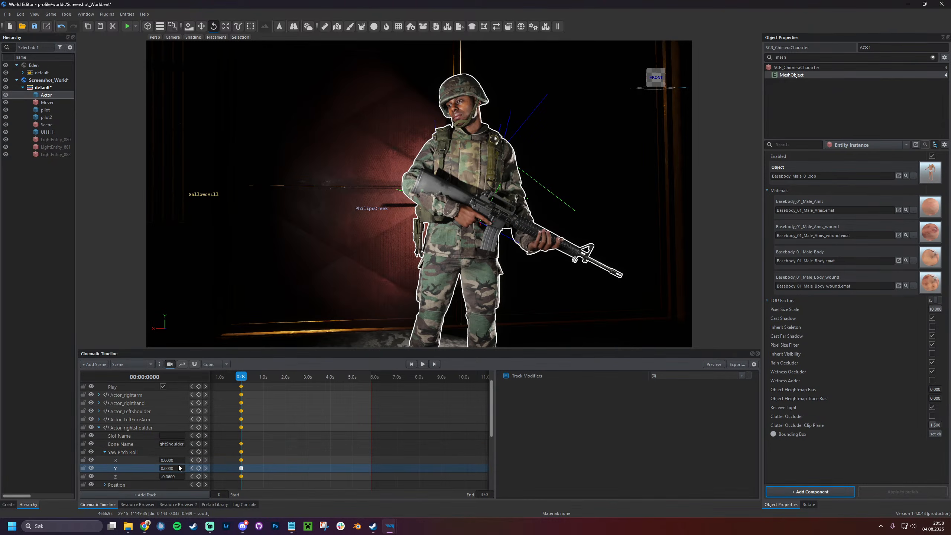
{"action": "type", "text": "0"}
{"action": "key", "text": "Return"}
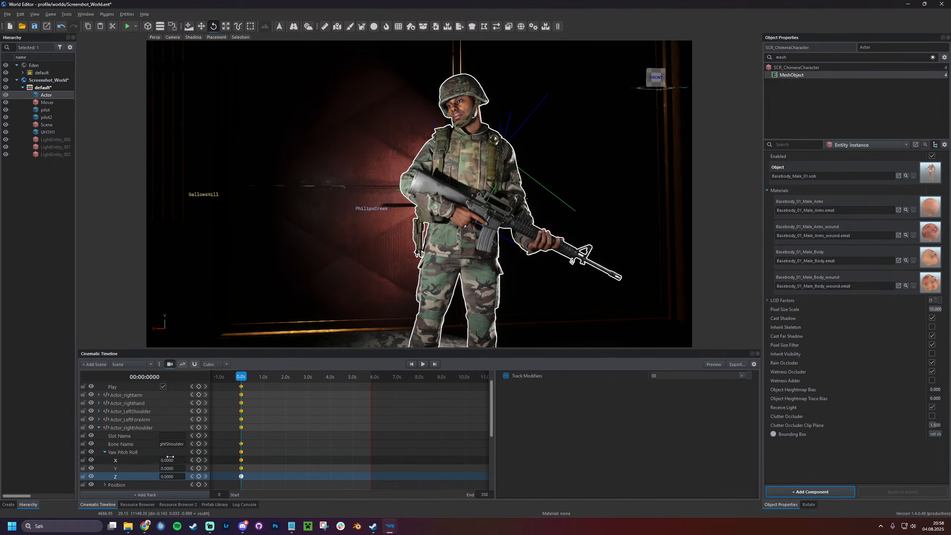
Try different X rotations on the right shoulder bone and undo them
{"action": "left_click_drag", "start_coordinate": [174, 460], "coordinate": [170, 460]}
{"action": "key", "text": "ctrl+z"}
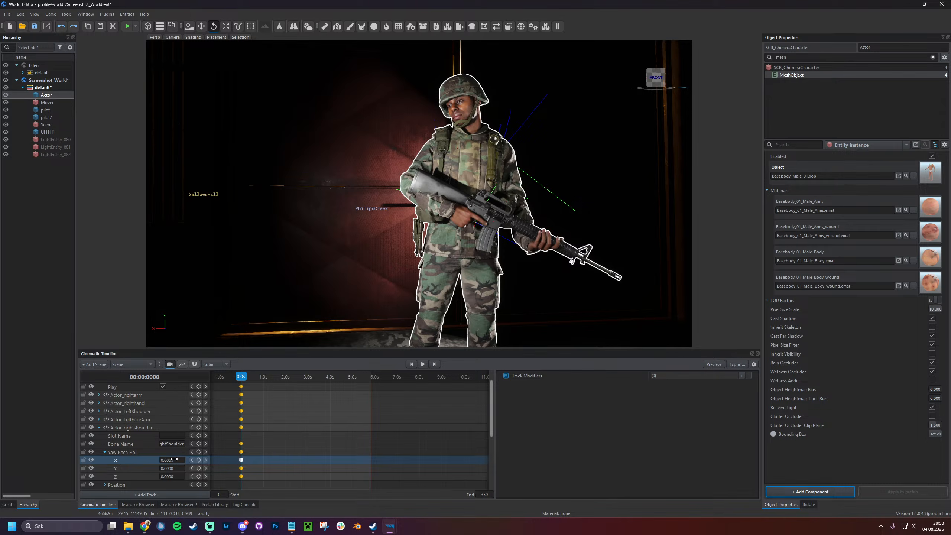
{"action": "left_click_drag", "start_coordinate": [174, 459], "coordinate": [638, 470]}
{"action": "key", "text": "ctrl+z"}
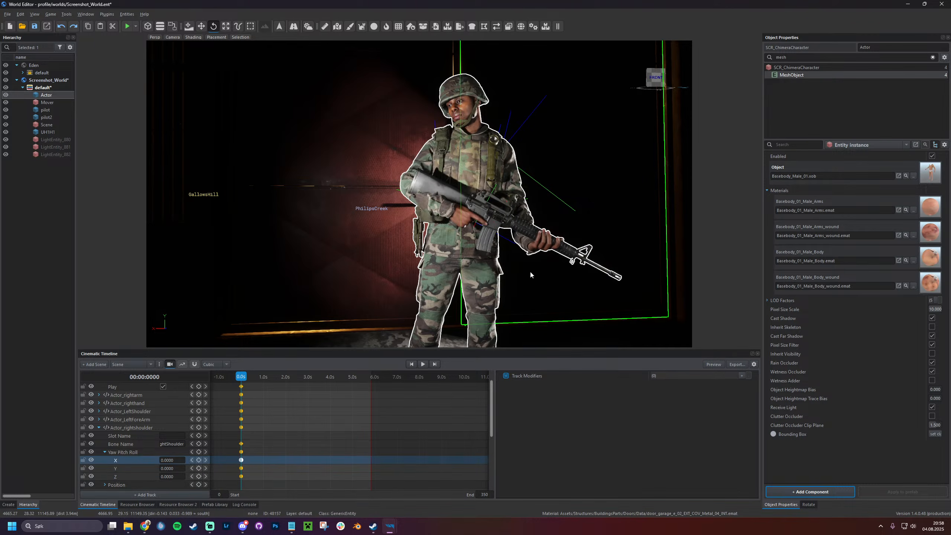
Collapse the right shoulder track and add a slot bone animation track named Actor_head
{"action": "double_click", "coordinate": [151, 427]}
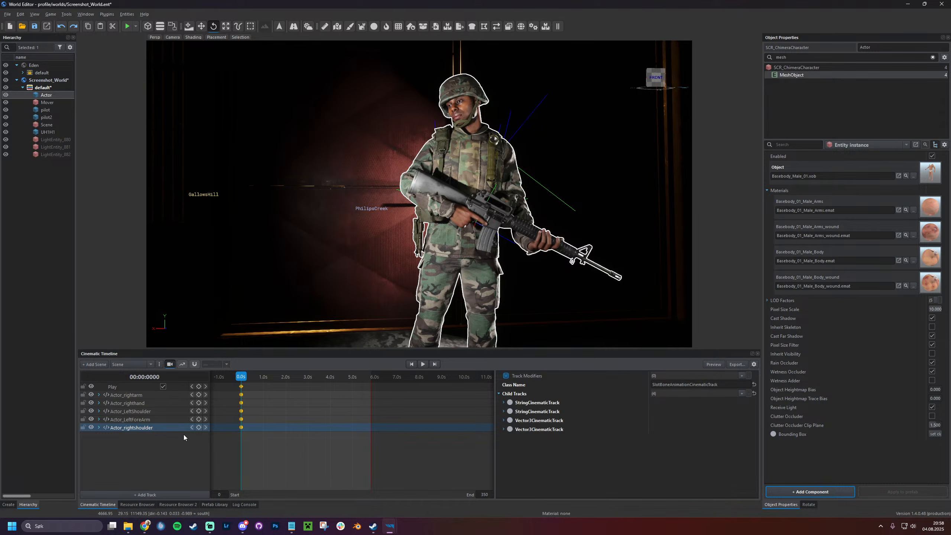
{"action": "left_click", "coordinate": [150, 494]}
{"action": "left_click", "coordinate": [176, 469]}
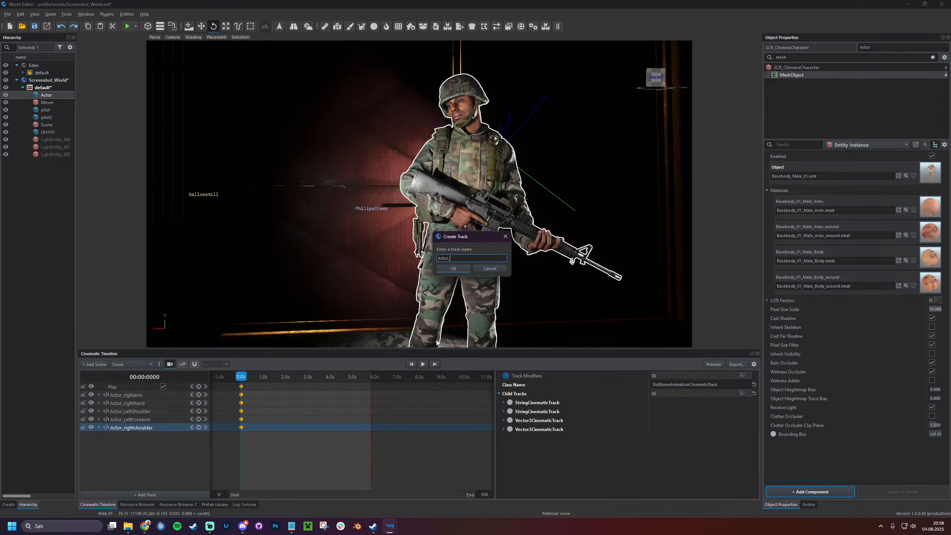
{"action": "type", "text": "Actor_head"}
{"action": "key", "text": "Return"}
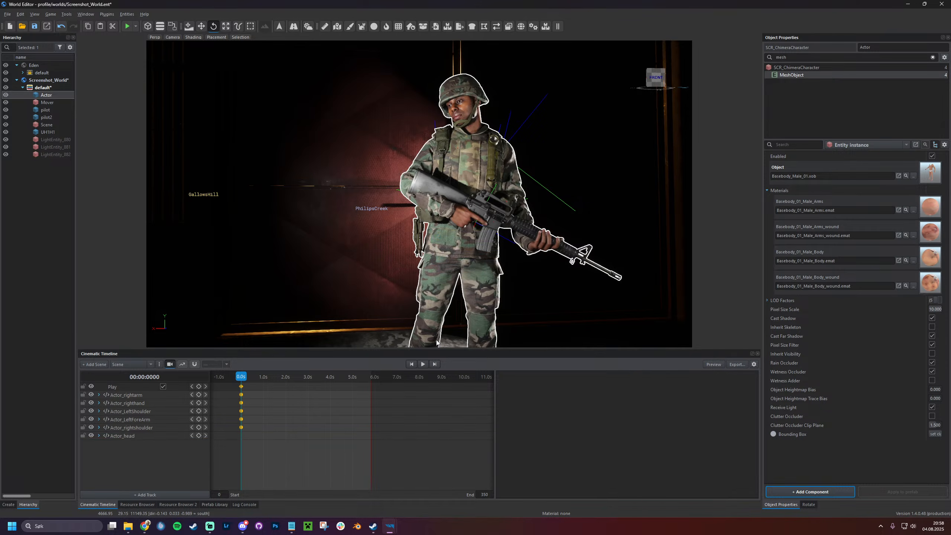
Assign the head bone to the Actor_head track and set its X rotation to -0.4
{"action": "double_click", "coordinate": [129, 439]}
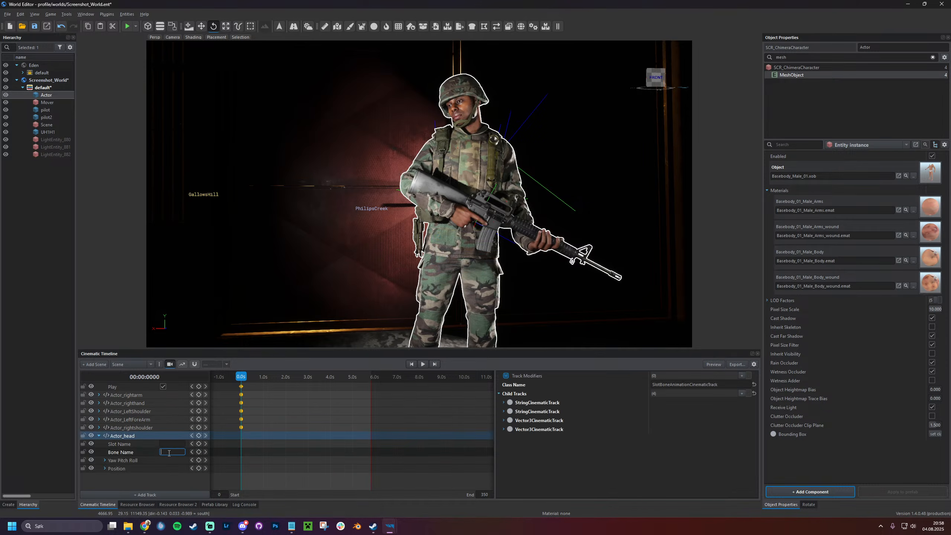
{"action": "left_click", "coordinate": [169, 452]}
{"action": "type", "text": "head"}
{"action": "key", "text": "Return"}
{"action": "double_click", "coordinate": [150, 461]}
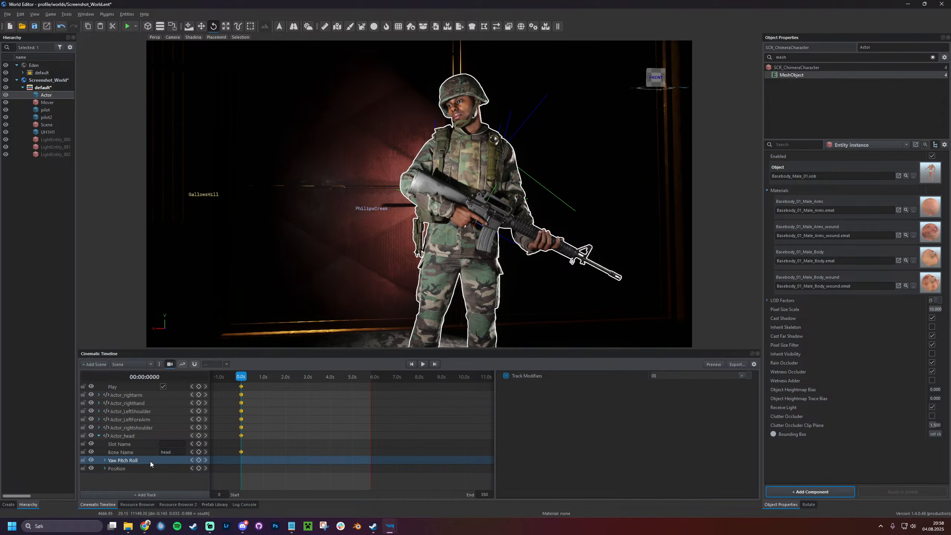
{"action": "left_click_drag", "start_coordinate": [174, 468], "coordinate": [155, 469]}
{"action": "left_click_drag", "start_coordinate": [241, 376], "coordinate": [242, 376]}
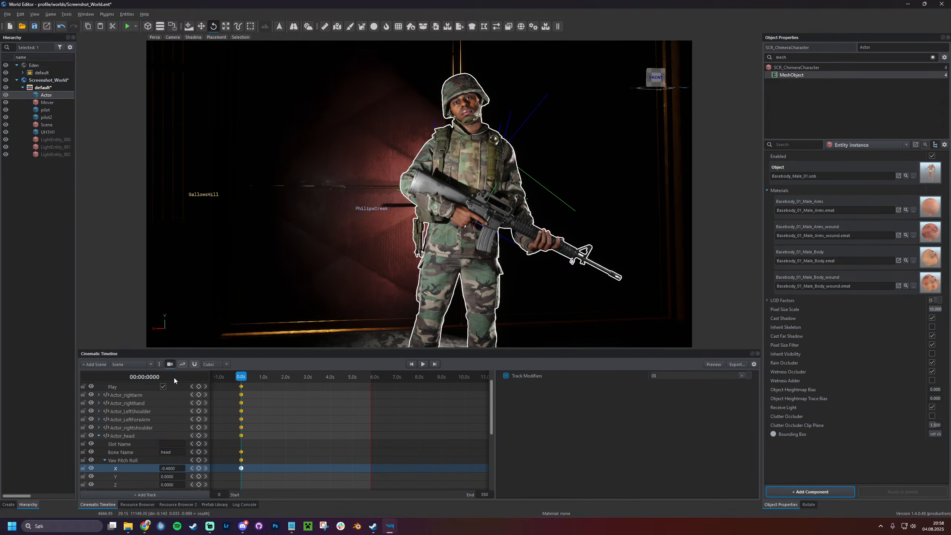
Collapse the Camera, Actor and Actor_head tracks in the cinematic timeline
{"action": "scroll", "coordinate": [146, 385], "scroll_direction": "up", "scroll_amount": 5}
{"action": "left_click", "coordinate": [134, 386]}
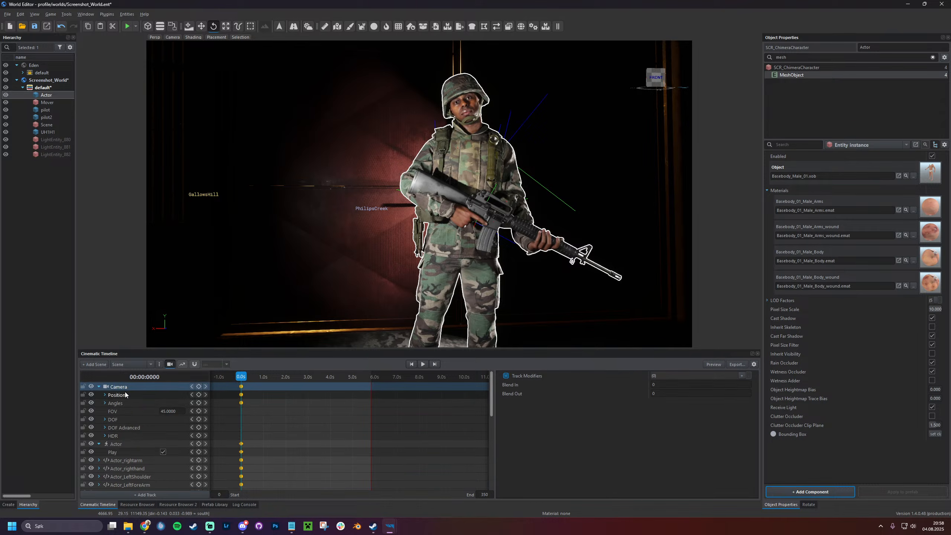
{"action": "double_click", "coordinate": [124, 390]}
{"action": "double_click", "coordinate": [127, 394]}
{"action": "left_click", "coordinate": [121, 443]}
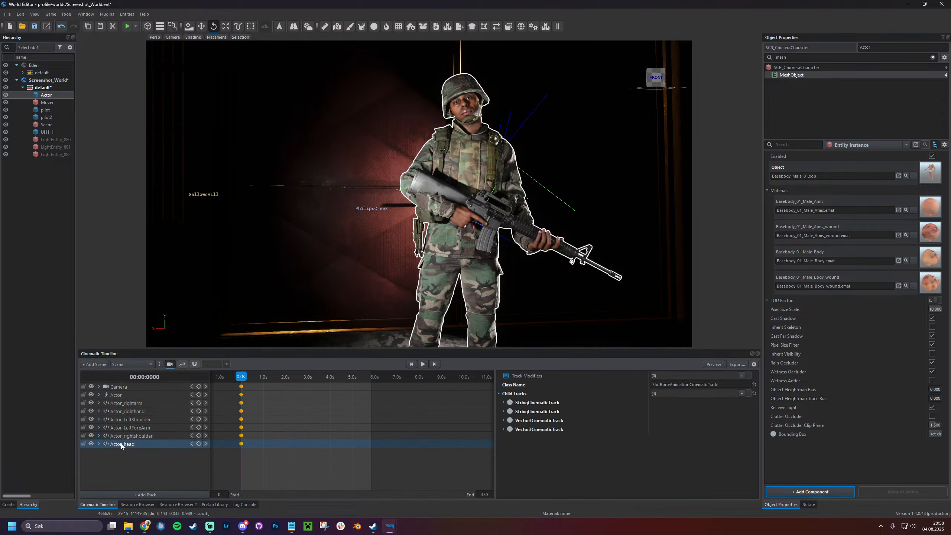
Reframe the soldier through the camera and key the Camera track at frame 0 and at frame 350
{"action": "right_click_drag", "start_coordinate": [322, 269], "coordinate": [353, 224]}
{"action": "left_click", "coordinate": [199, 387]}
{"action": "left_click_drag", "start_coordinate": [241, 377], "coordinate": [371, 377]}
{"action": "left_click", "coordinate": [199, 387]}
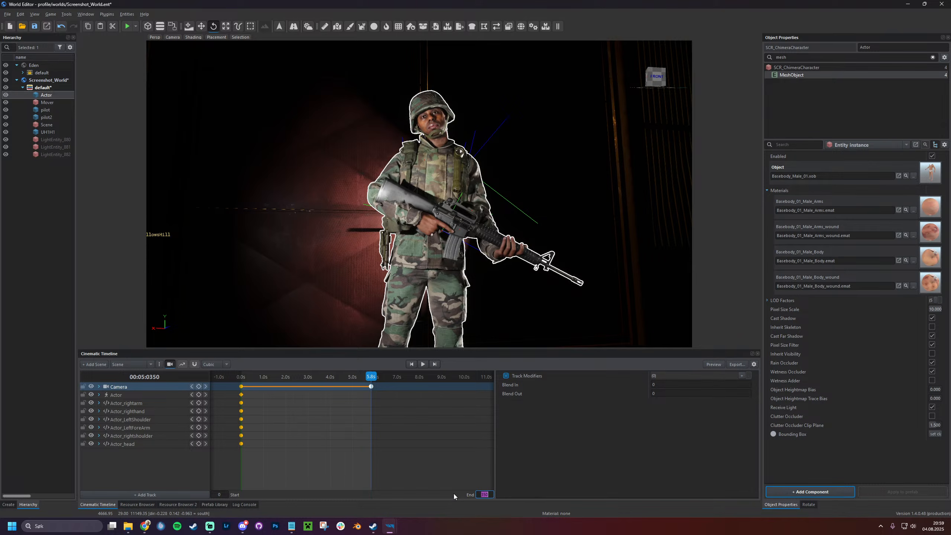
Set the scene's end frame to 30 and return the playhead to the start
{"action": "type", "text": "2"}
{"action": "type", "text": "30"}
{"action": "key", "text": "Return"}
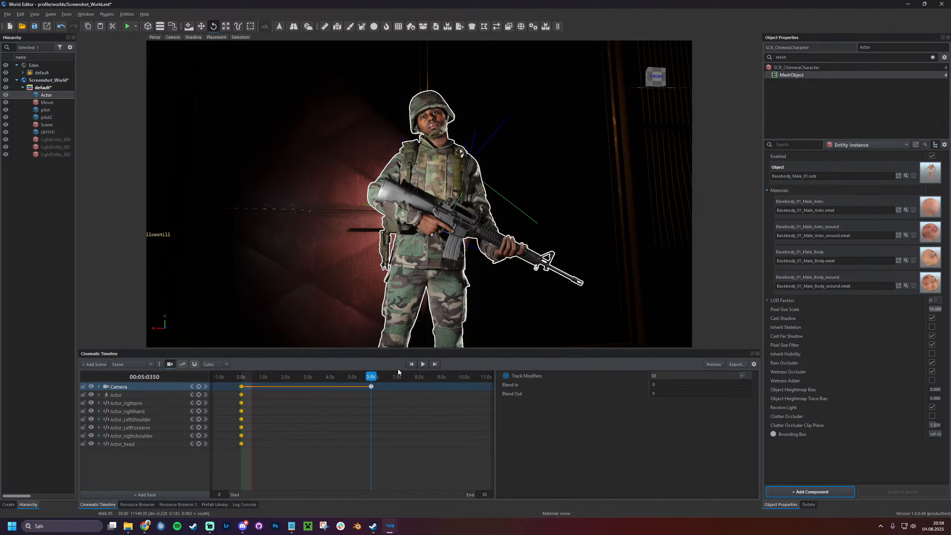
{"action": "left_click", "coordinate": [412, 364]}
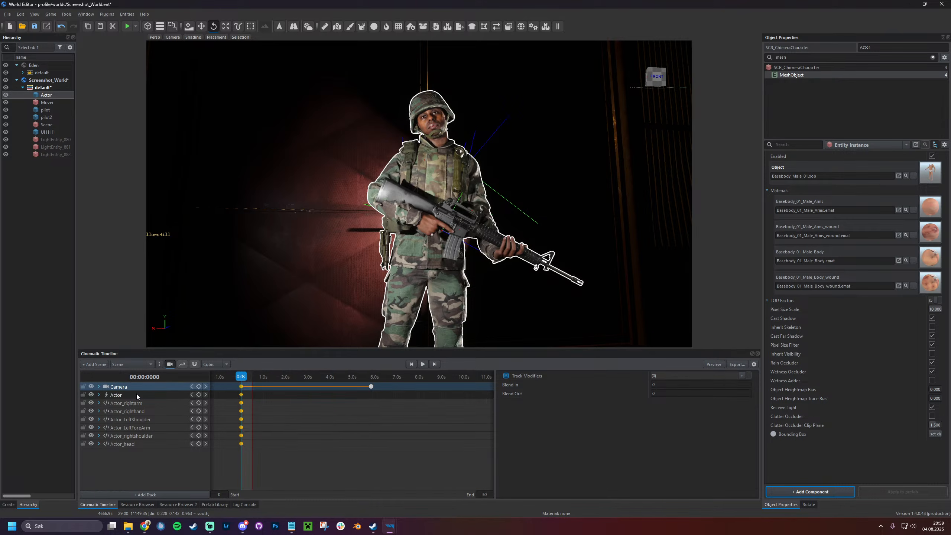
Expand the Camera track and set its FOV to 25
{"action": "double_click", "coordinate": [159, 387]}
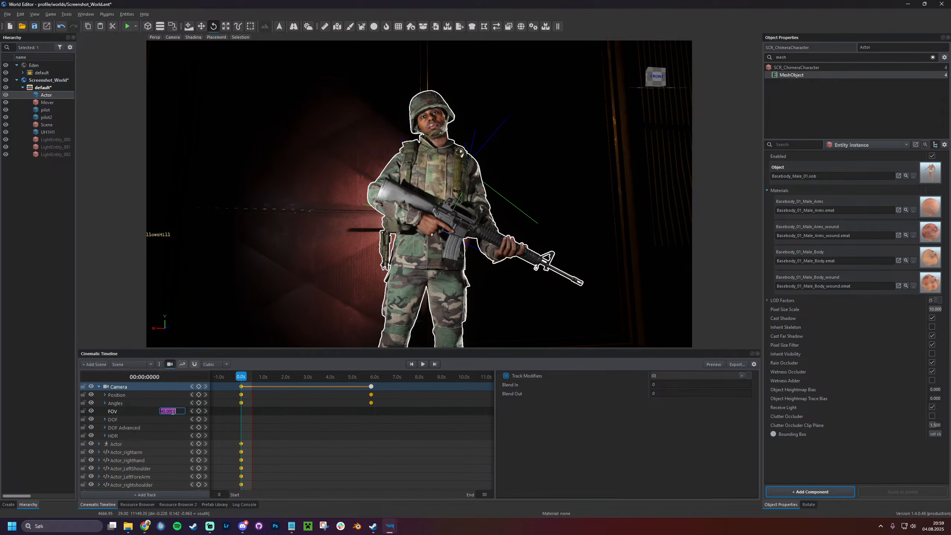
{"action": "left_click", "coordinate": [172, 411]}
{"action": "type", "text": "25"}
{"action": "key", "text": "Return"}
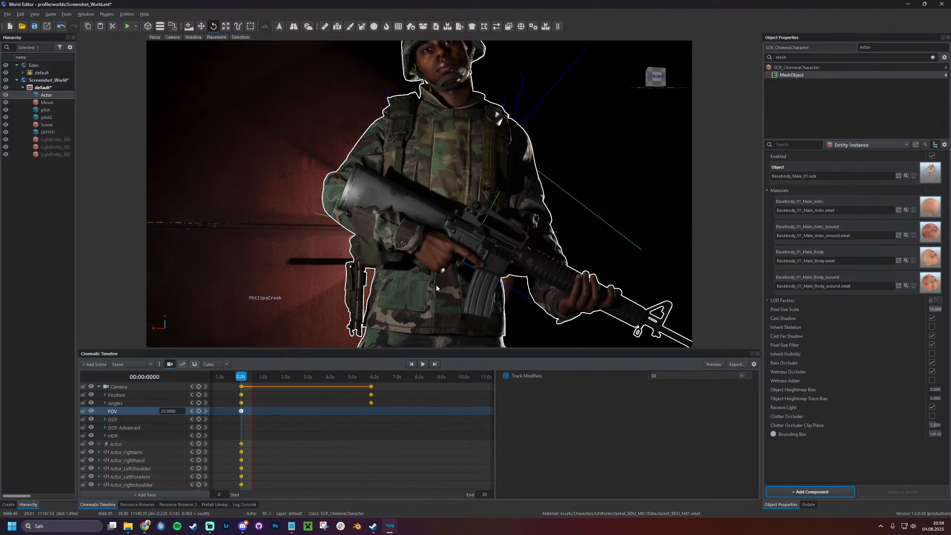
Reframe the camera on the soldier's head and torso, key it at frame 0, and move the last camera keyframe to frame 30
{"action": "key", "text": "d"}
{"action": "right_click_drag", "start_coordinate": [420, 194], "coordinate": [303, 185]}
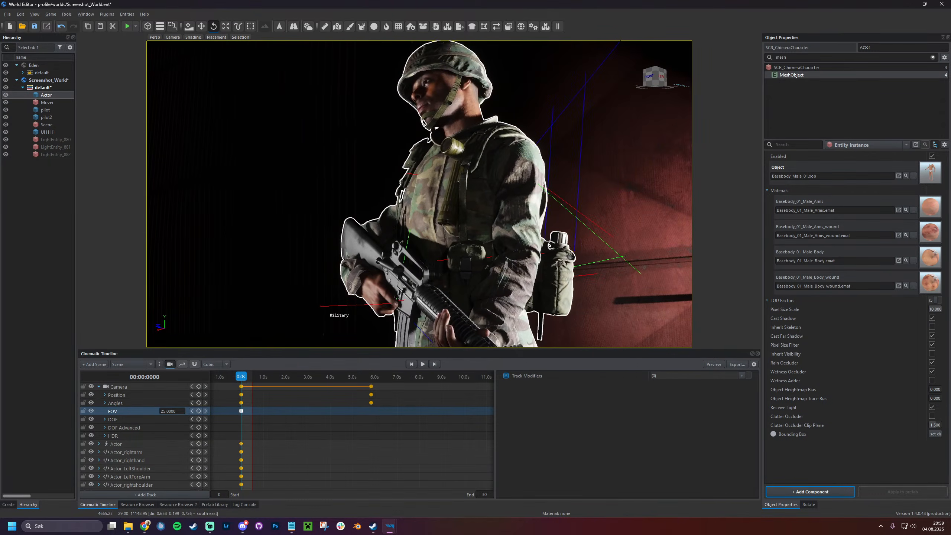
{"action": "key", "text": "a"}
{"action": "mouse_move", "coordinate": [420, 193]}
{"action": "right_mouse_down"}
{"action": "mouse_move", "coordinate": [531, 187]}
{"action": "mouse_move", "coordinate": [419, 195]}
{"action": "right_mouse_up"}
{"action": "key", "text": "s"}
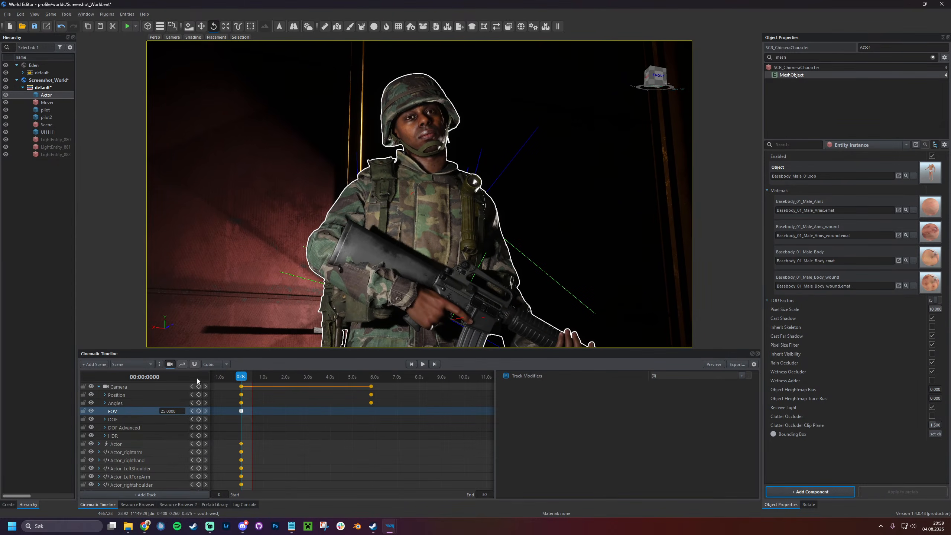
{"action": "left_click", "coordinate": [290, 386]}
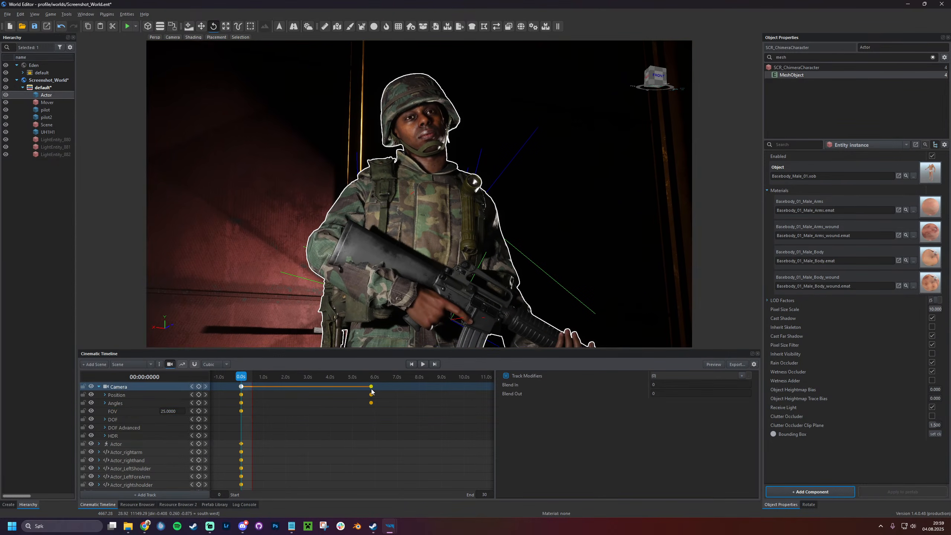
{"action": "left_click_drag", "start_coordinate": [372, 390], "coordinate": [252, 389]}
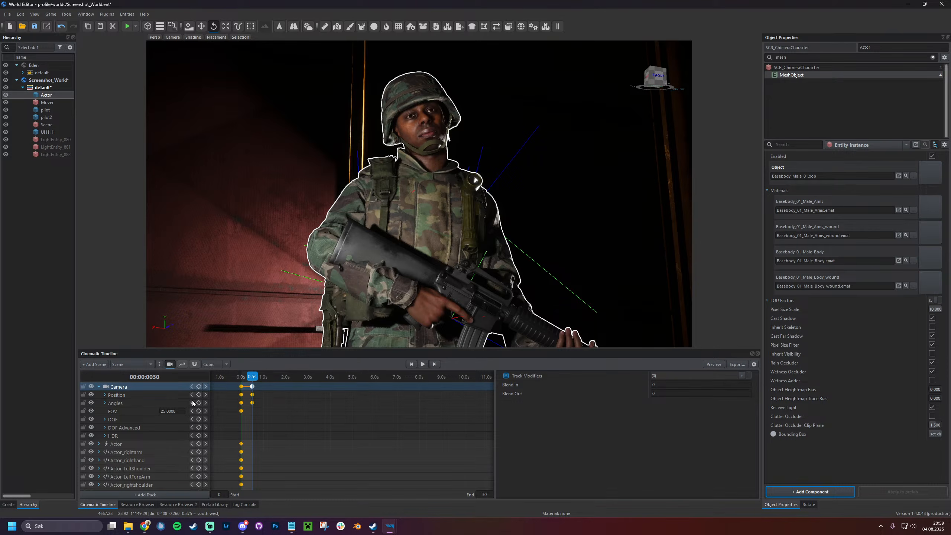
Enable the camera's depth of field at frame 30 and set its focus distance to 2
{"action": "double_click", "coordinate": [143, 419]}
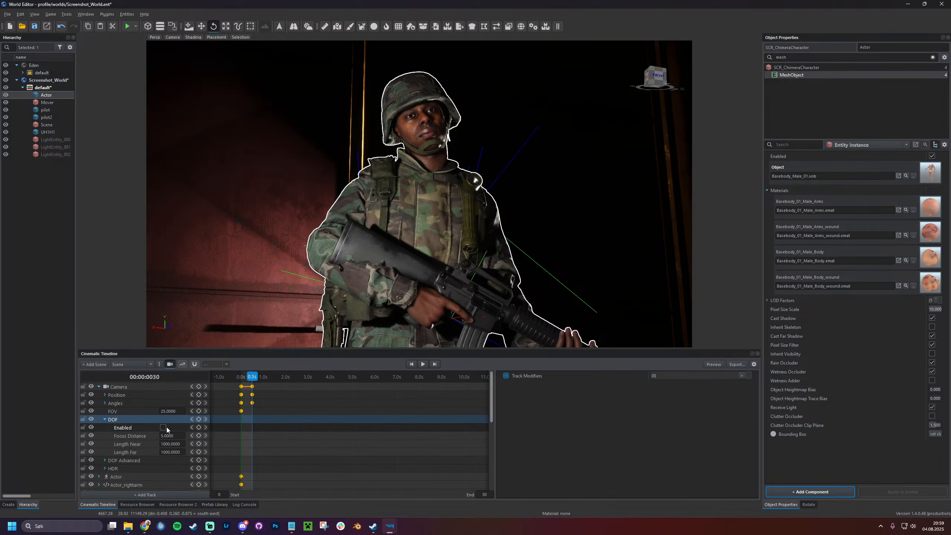
{"action": "left_click", "coordinate": [162, 427]}
{"action": "left_click", "coordinate": [172, 435]}
{"action": "type", "text": "1.83"}
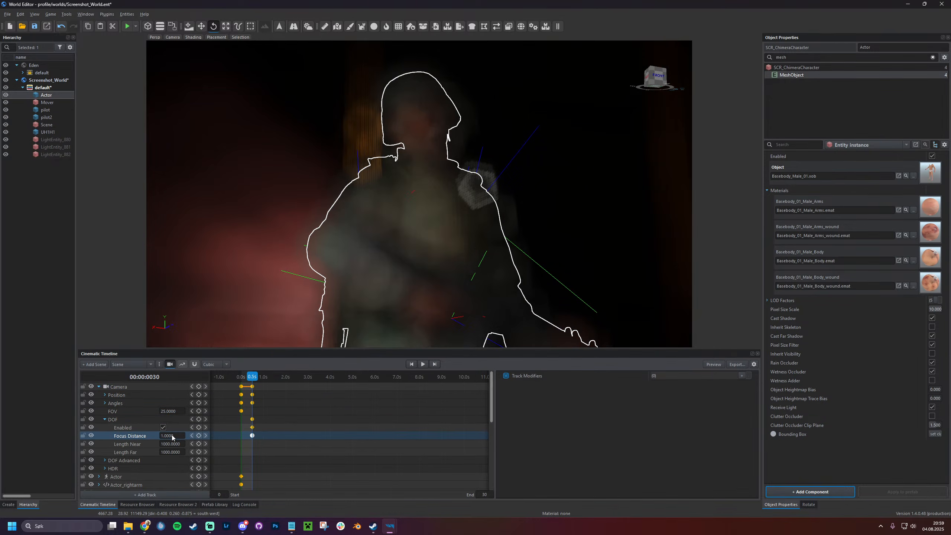
{"action": "key", "text": "Return"}
{"action": "left_click_drag", "start_coordinate": [199, 438], "coordinate": [208, 439]}
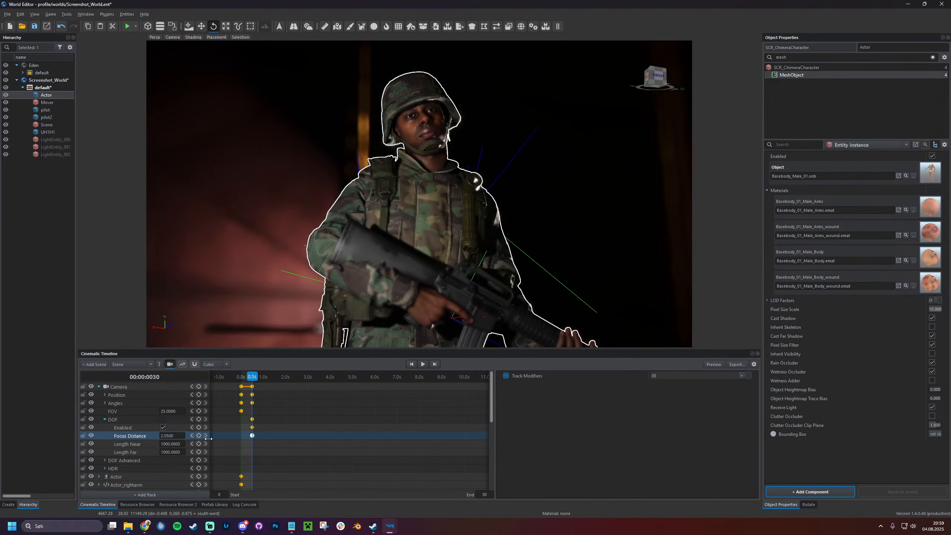
{"action": "left_click", "coordinate": [175, 435]}
{"action": "type", "text": "2"}
{"action": "key", "text": "Return"}
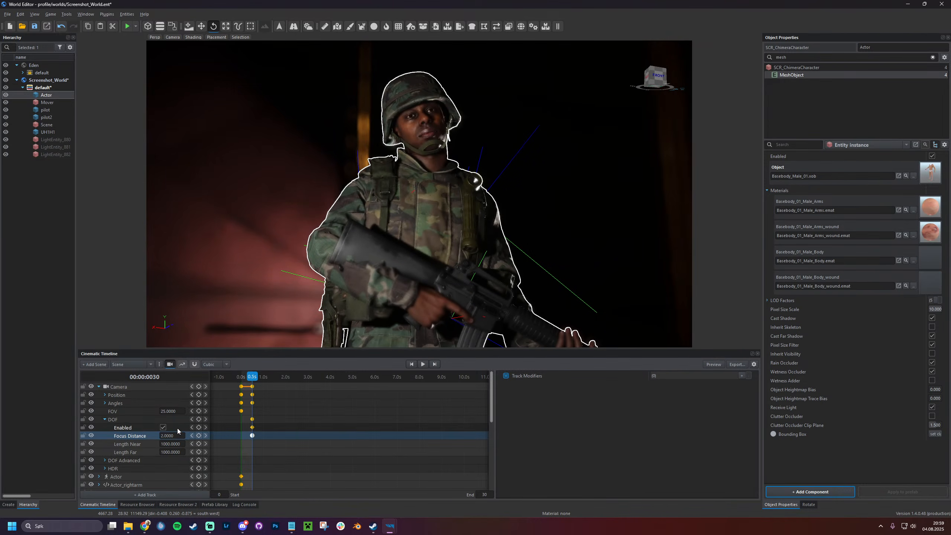
Set the depth of field's near length to 500
{"action": "left_click", "coordinate": [182, 442]}
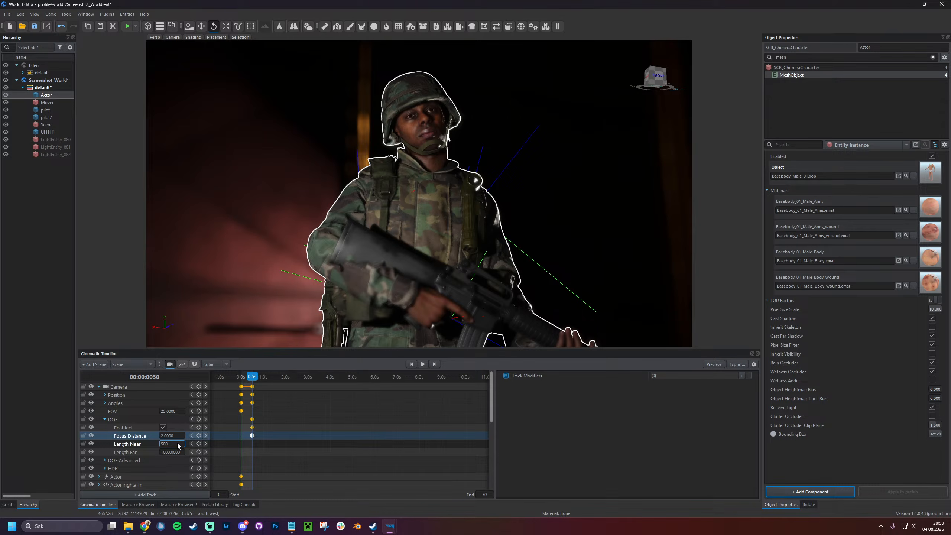
{"action": "key", "text": "Return"}
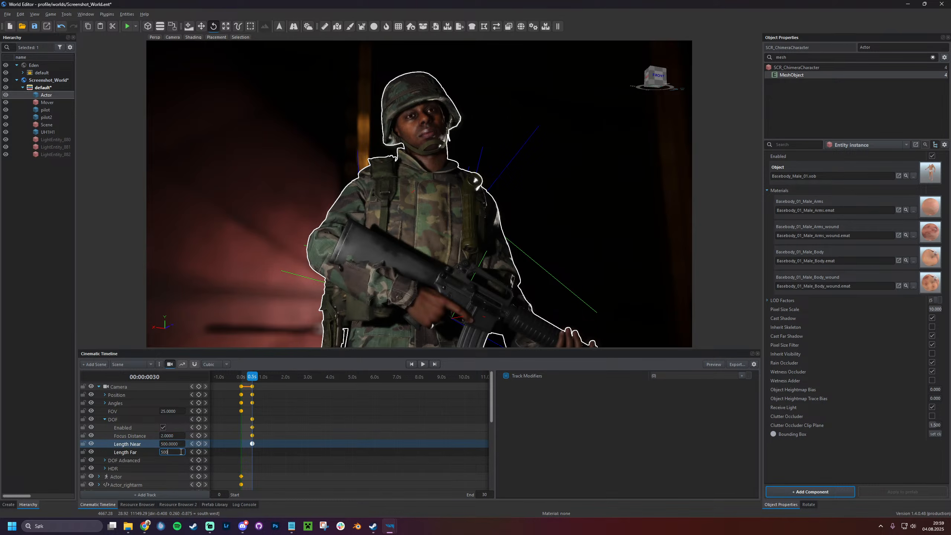
Set the depth of field's far length to 500 and collapse the camera's DOF group
{"action": "left_click", "coordinate": [180, 452]}
{"action": "type", "text": "500"}
{"action": "key", "text": "Return"}
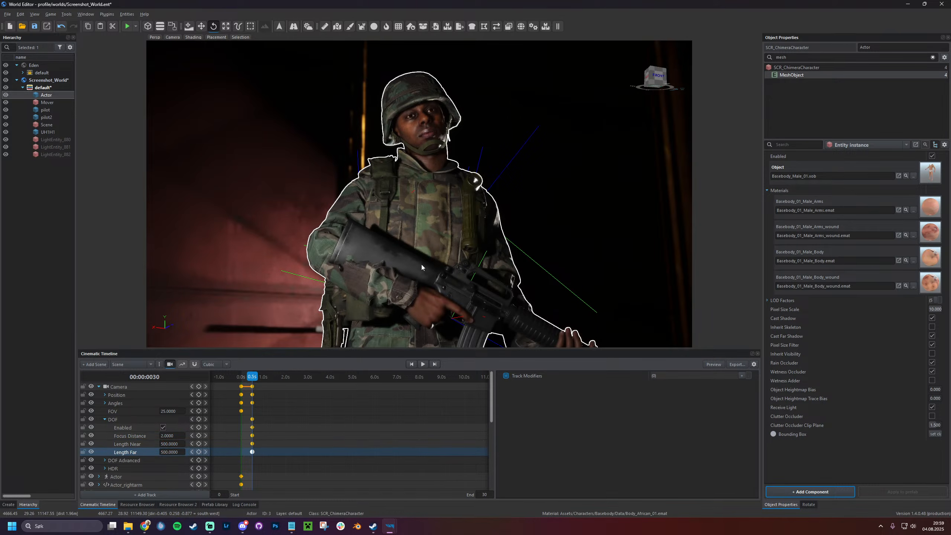
{"action": "double_click", "coordinate": [149, 417]}
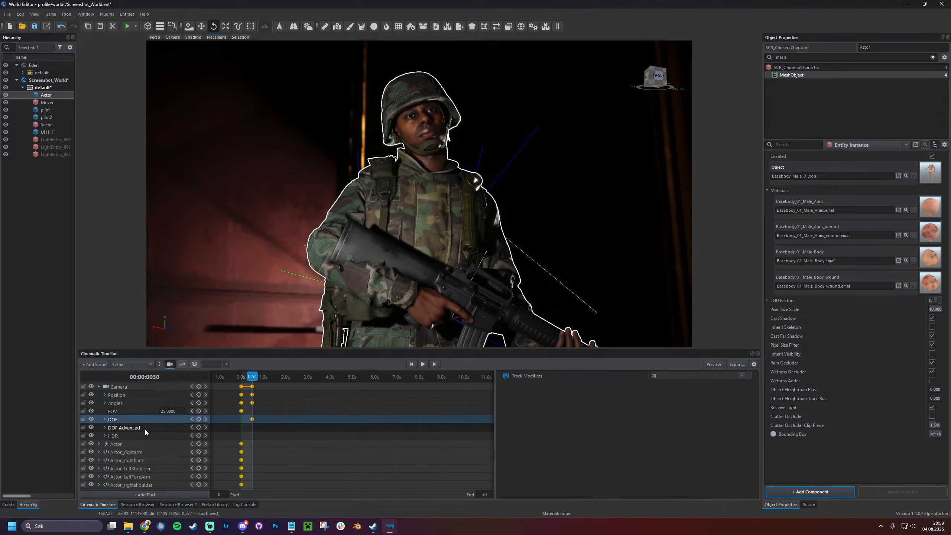
Enable manual exposure in the camera's HDR group at frame 30 and lower the Exposure LV slightly below zero
{"action": "double_click", "coordinate": [143, 433]}
{"action": "left_click", "coordinate": [163, 443]}
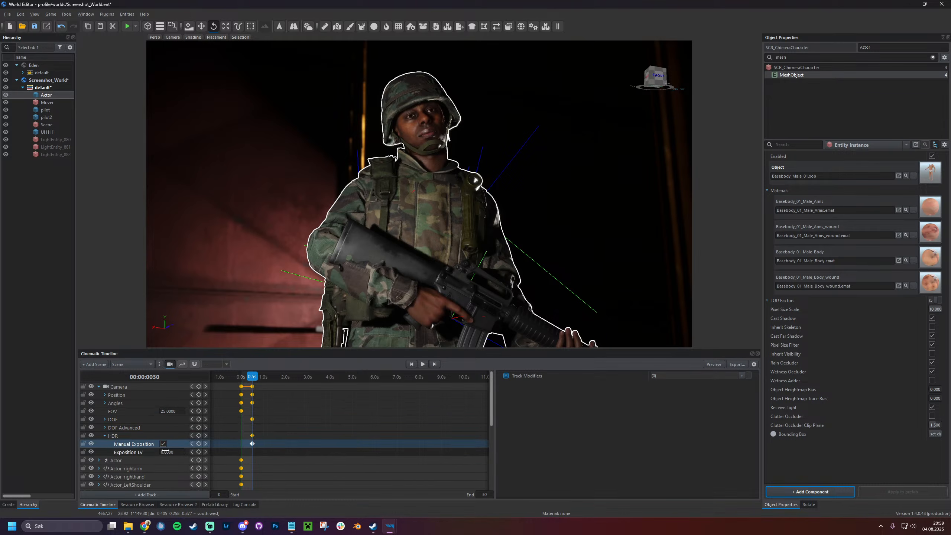
{"action": "left_click_drag", "start_coordinate": [263, 449], "coordinate": [179, 452]}
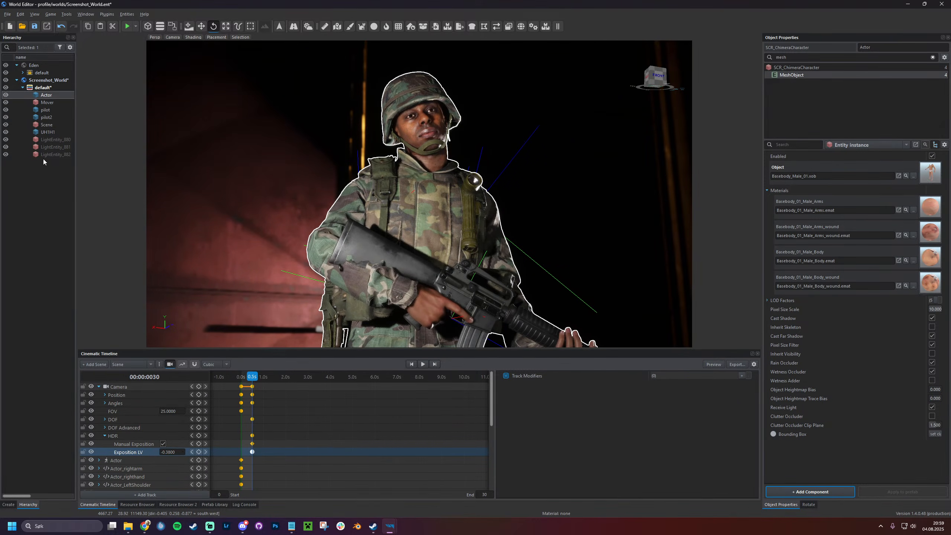
Select the first light entity, clear the component filter and expand its light, geometric and source visualization properties
{"action": "left_click", "coordinate": [55, 139]}
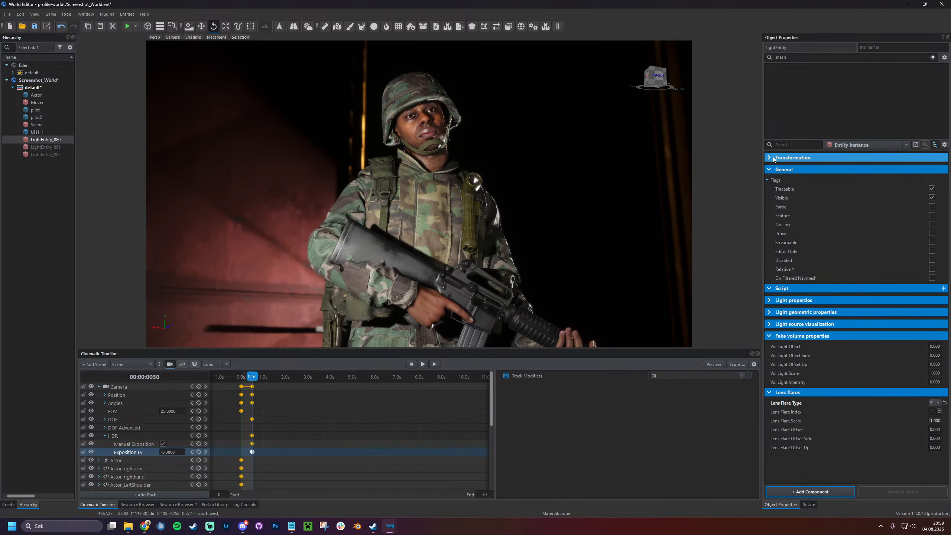
{"action": "left_click_drag", "start_coordinate": [761, 149], "coordinate": [648, 152]}
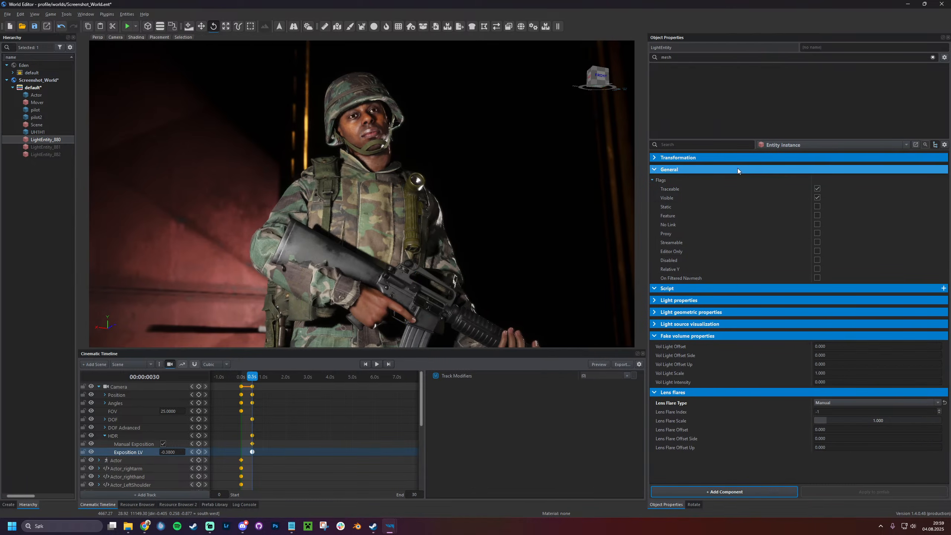
{"action": "double_click", "coordinate": [695, 57]}
{"action": "key", "text": "BackSpace"}
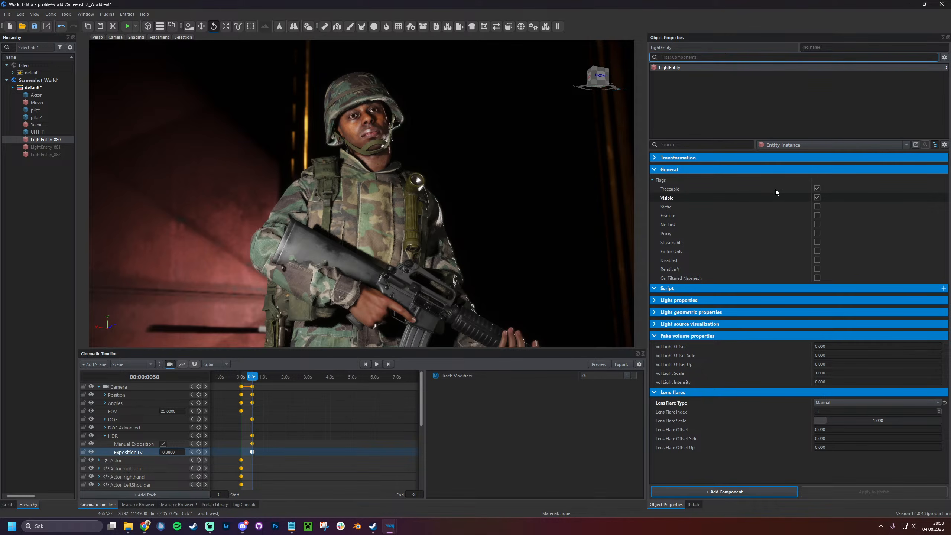
{"action": "left_click", "coordinate": [676, 68]}
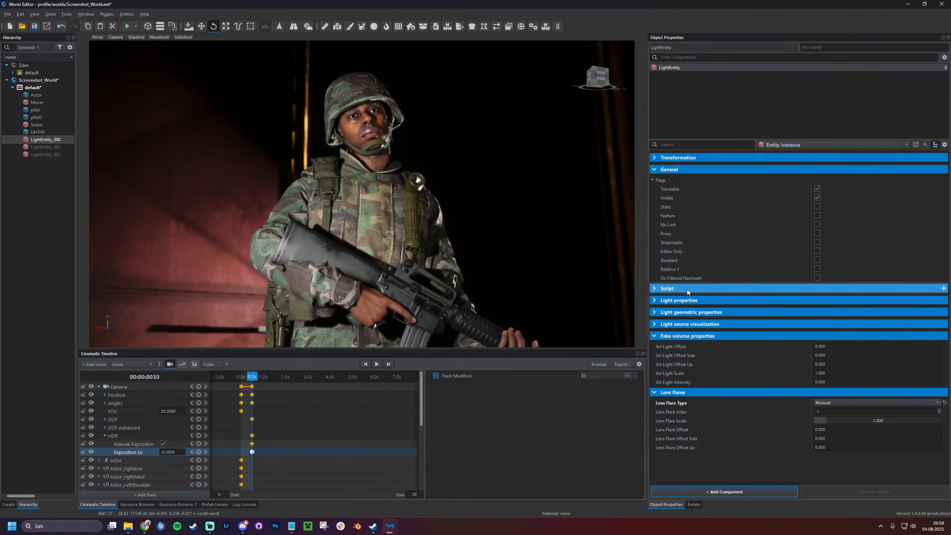
{"action": "left_click", "coordinate": [673, 325]}
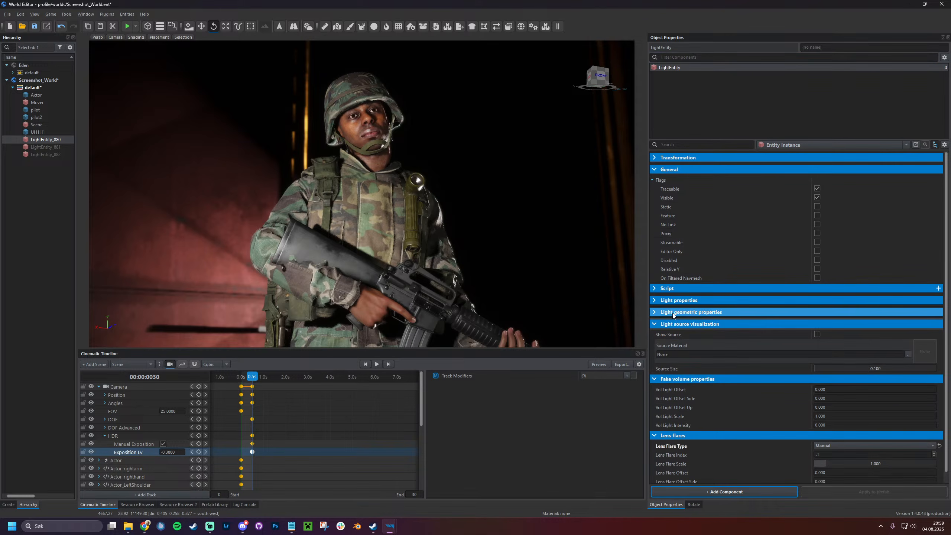
{"action": "left_click", "coordinate": [672, 312]}
{"action": "left_click", "coordinate": [673, 303]}
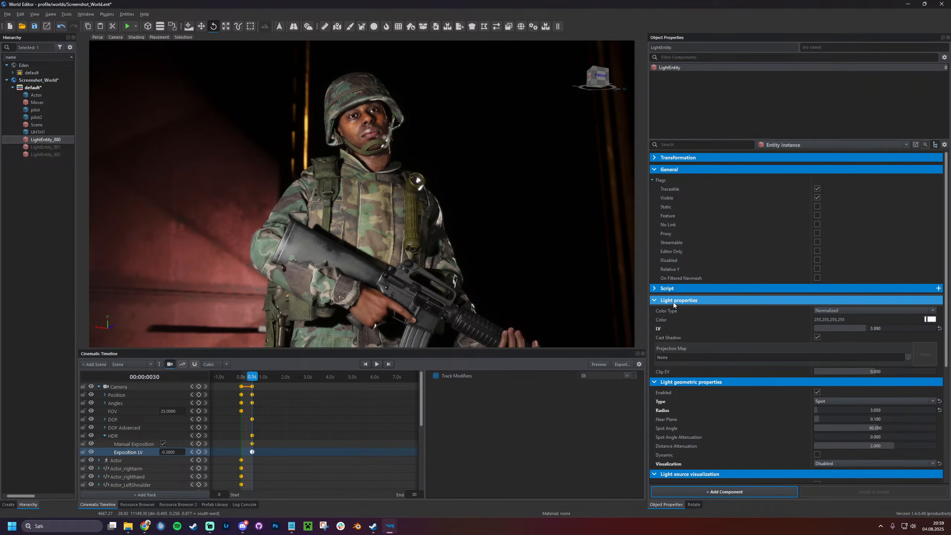
Switch the first light's color type to Temperature and try out warmer and cooler temperature values
{"action": "left_click", "coordinate": [930, 319]}
{"action": "left_click", "coordinate": [815, 426]}
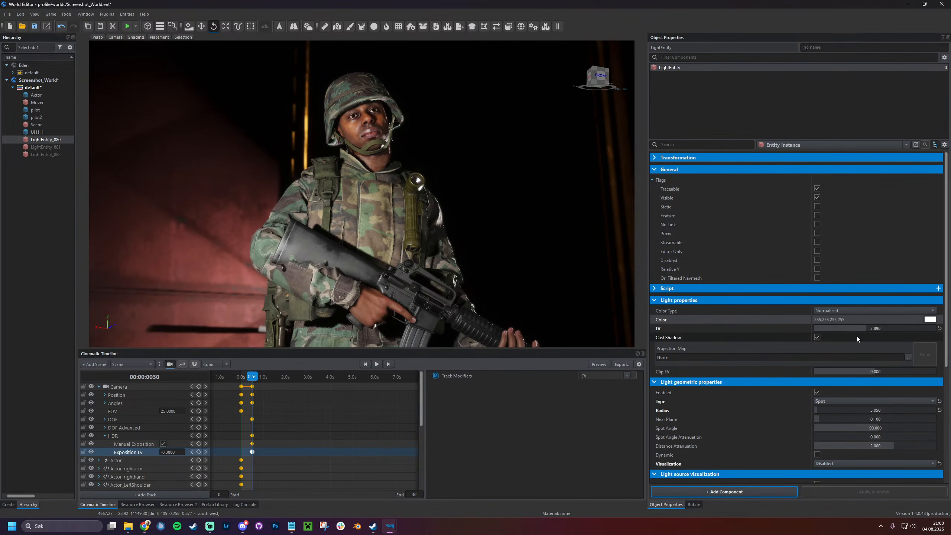
{"action": "left_click", "coordinate": [833, 320]}
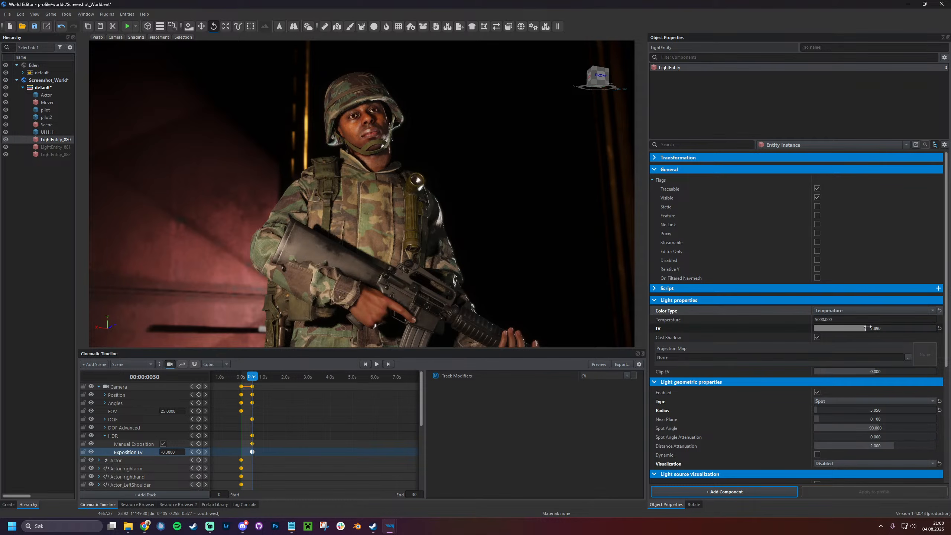
{"action": "left_click_drag", "start_coordinate": [828, 320], "coordinate": [763, 325]}
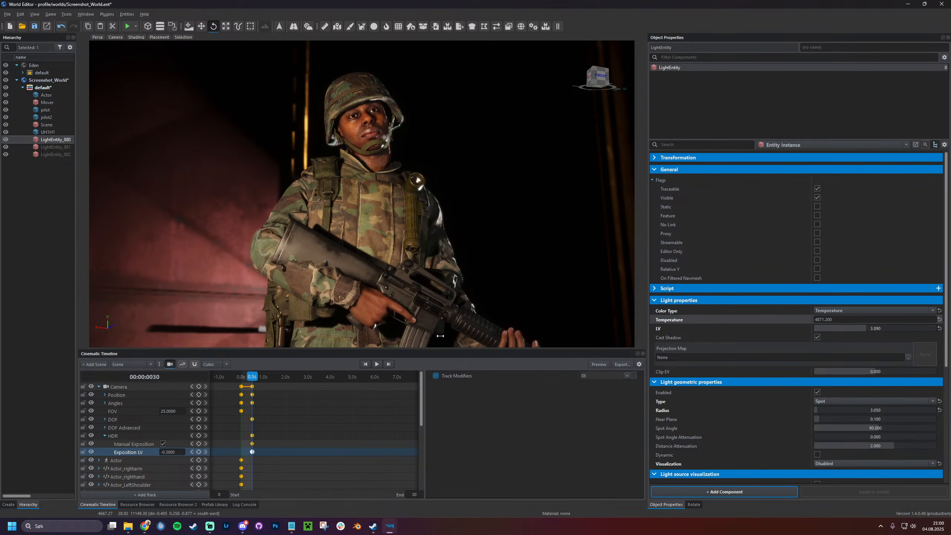
{"action": "left_click_drag", "start_coordinate": [440, 336], "coordinate": [251, 333]}
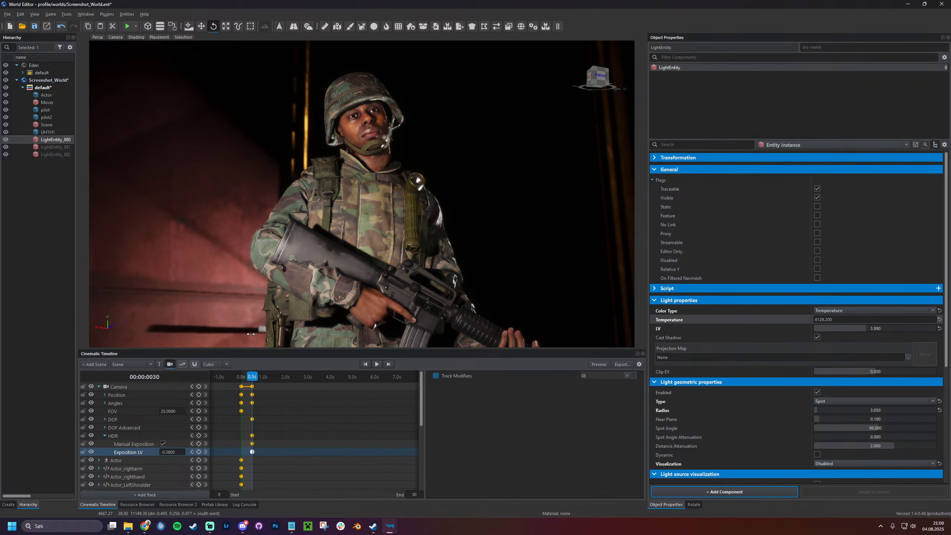
{"action": "left_click_drag", "start_coordinate": [399, 327], "coordinate": [556, 315]}
{"action": "left_click_drag", "start_coordinate": [649, 305], "coordinate": [931, 318]}
{"action": "left_click_drag", "start_coordinate": [348, 321], "coordinate": [406, 320]}
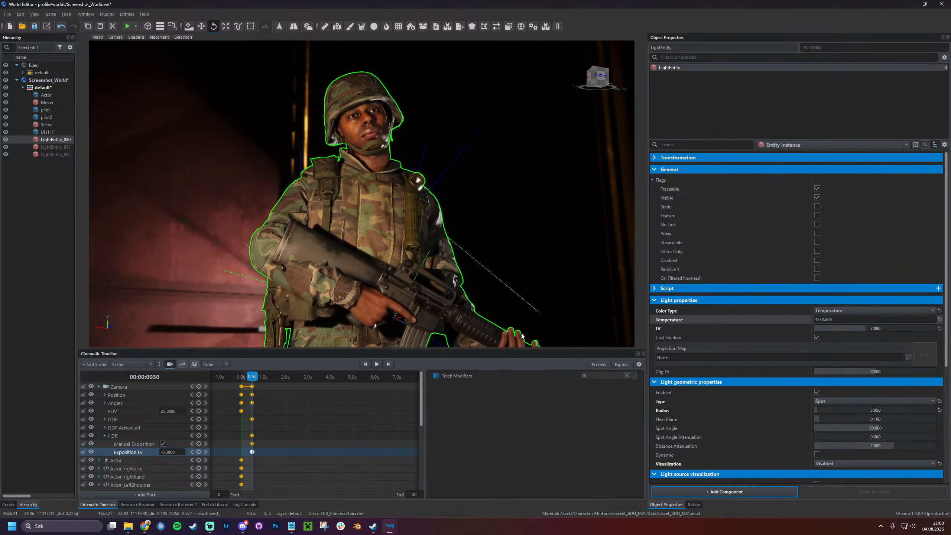
Try the first light's temperature at 1000 and at 10000
{"action": "left_click", "coordinate": [834, 316]}
{"action": "type", "text": "1000"}
{"action": "key", "text": "Return"}
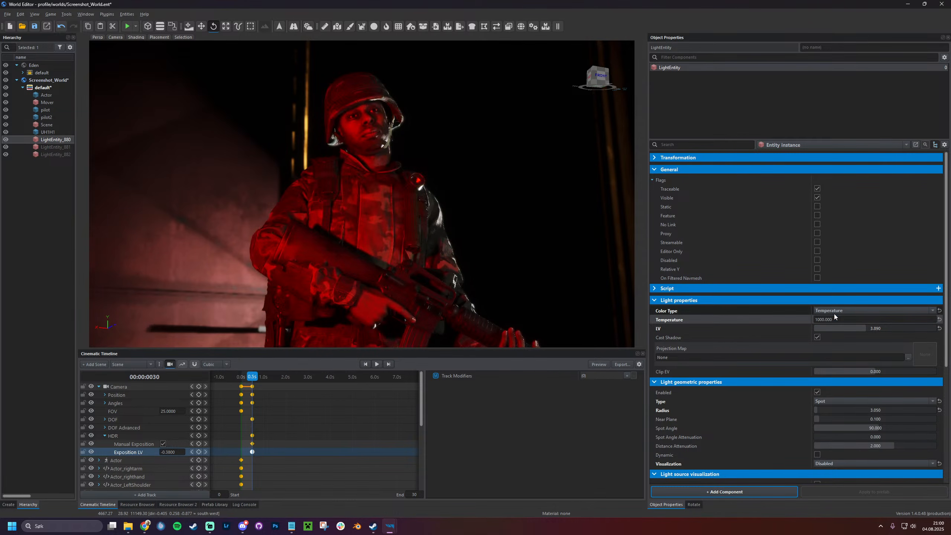
{"action": "left_click", "coordinate": [842, 319]}
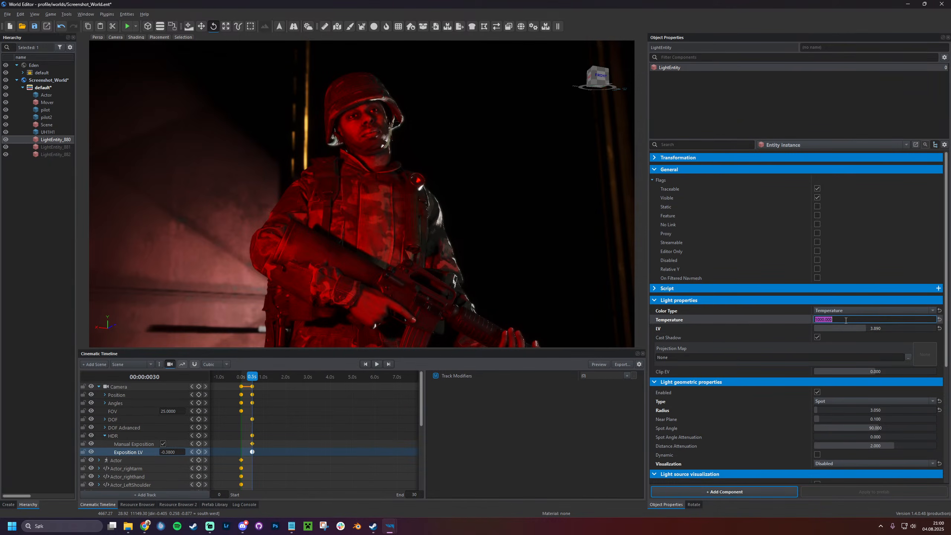
{"action": "key", "text": "BackSpace"}
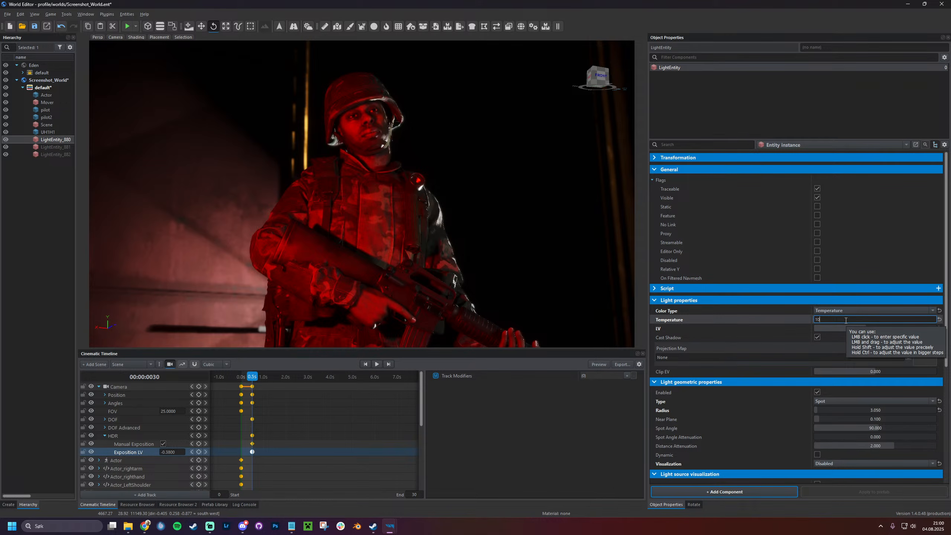
{"action": "key", "text": "Return"}
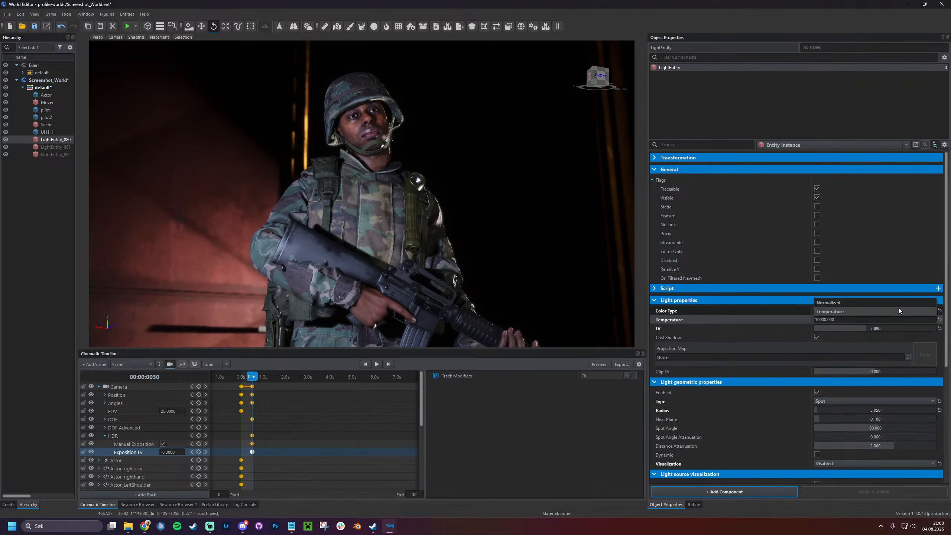
Set the first light's color type back to Normalized and give it a saturated blue, 0,43,255
{"action": "left_click", "coordinate": [834, 310]}
{"action": "left_click", "coordinate": [833, 301]}
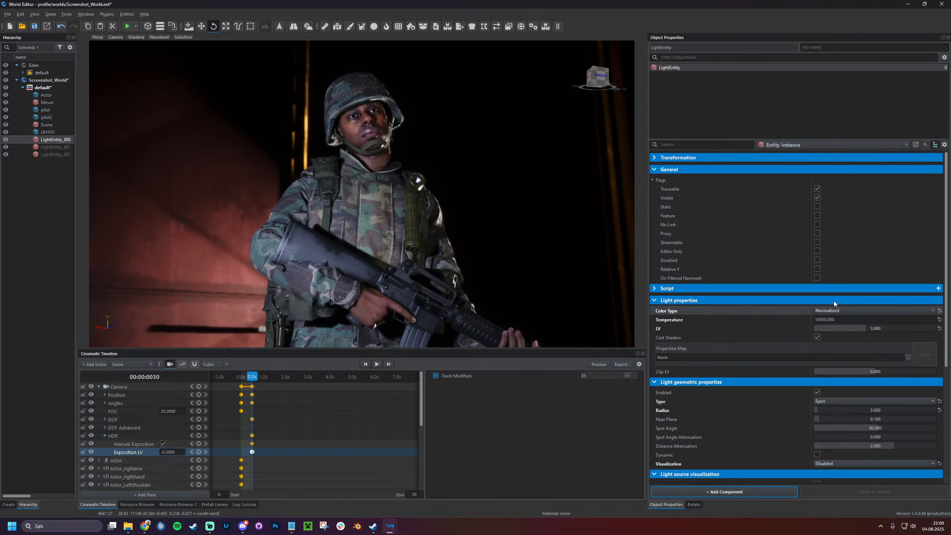
{"action": "left_click", "coordinate": [839, 319]}
{"action": "mouse_move", "coordinate": [578, 281]}
{"action": "left_mouse_down"}
{"action": "mouse_move", "coordinate": [605, 292]}
{"action": "mouse_move", "coordinate": [583, 361]}
{"action": "mouse_move", "coordinate": [554, 368]}
{"action": "mouse_move", "coordinate": [545, 360]}
{"action": "left_mouse_up"}
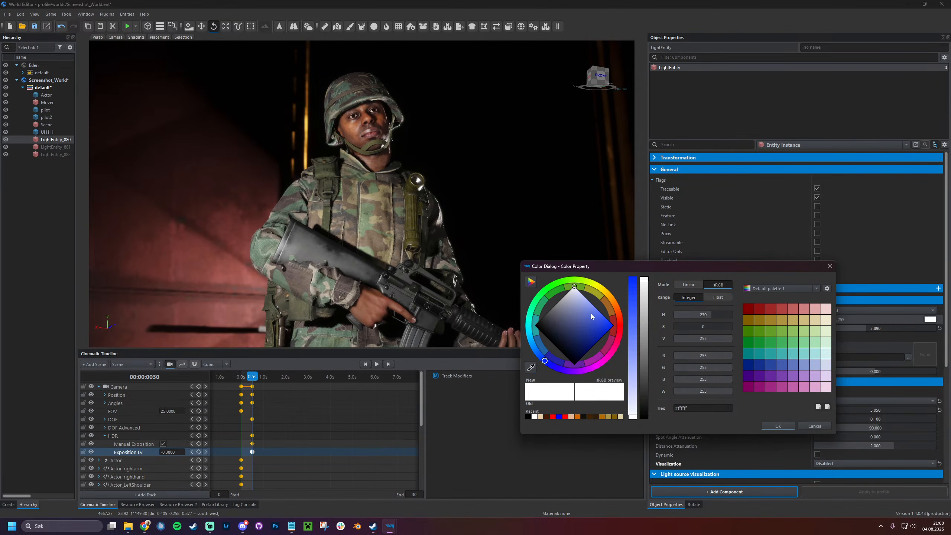
{"action": "mouse_move", "coordinate": [584, 307]}
{"action": "left_mouse_down"}
{"action": "mouse_move", "coordinate": [575, 297]}
{"action": "mouse_move", "coordinate": [579, 312]}
{"action": "mouse_move", "coordinate": [590, 306]}
{"action": "mouse_move", "coordinate": [613, 326]}
{"action": "left_mouse_up"}
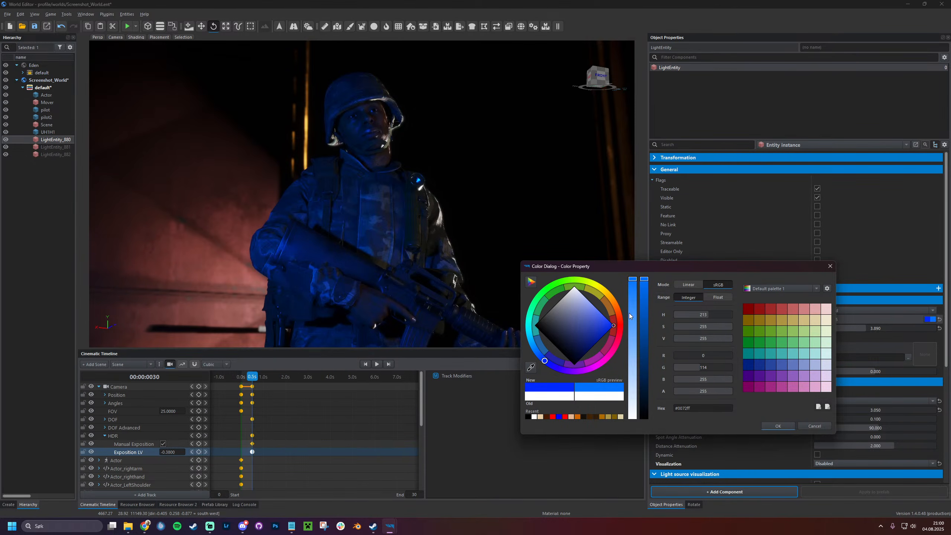
{"action": "left_click", "coordinate": [783, 426]}
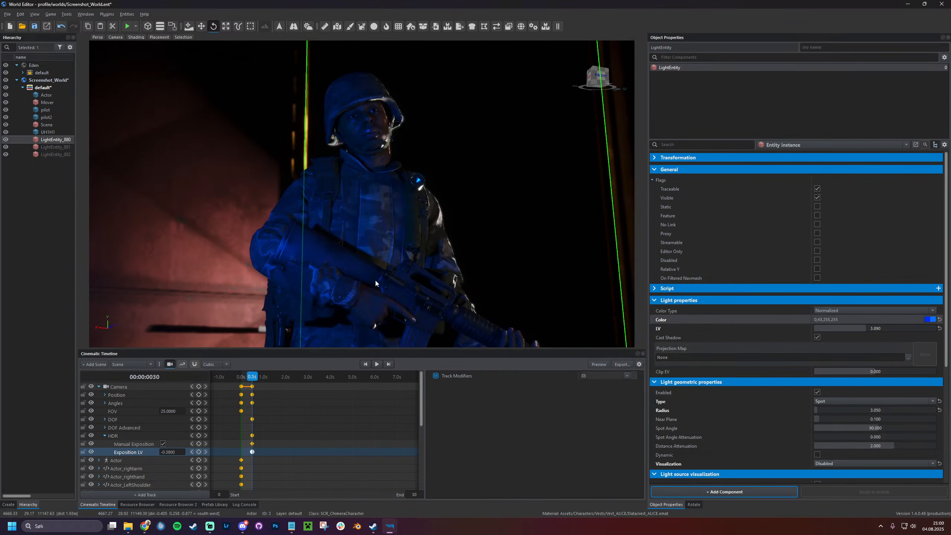
Color the second light entity pure red, 255,0,0, and raise its LV to about 6
{"action": "left_click", "coordinate": [46, 147]}
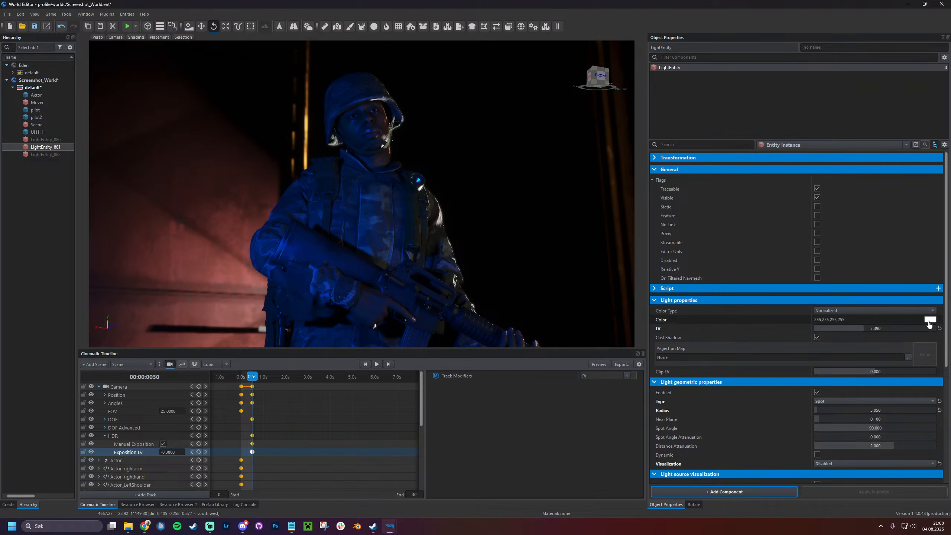
{"action": "double_click", "coordinate": [821, 320]}
{"action": "left_click", "coordinate": [599, 311]}
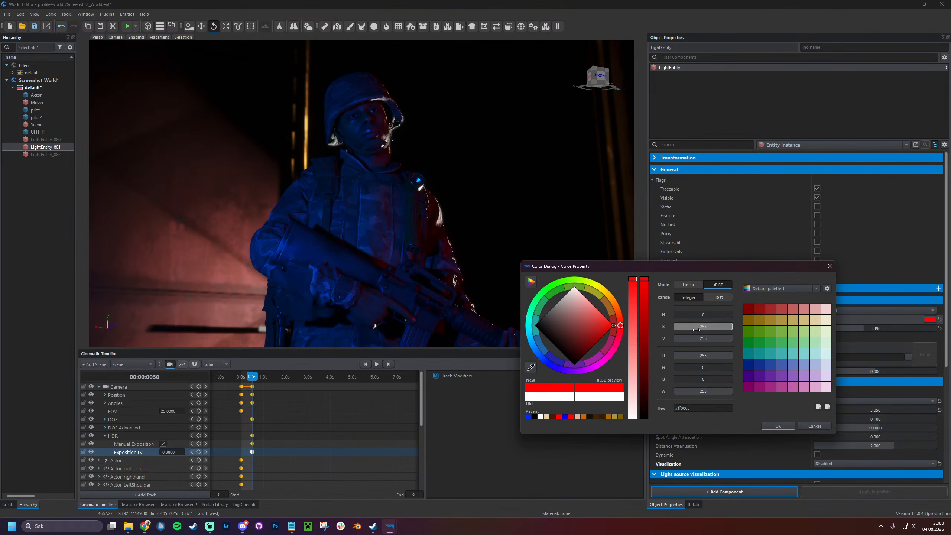
{"action": "left_click", "coordinate": [780, 426]}
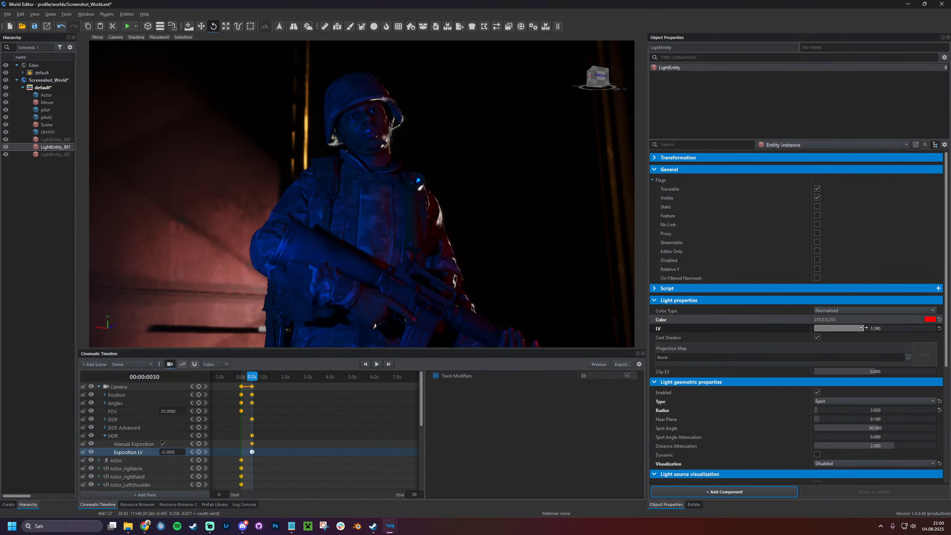
{"action": "mouse_move", "coordinate": [863, 327]}
{"action": "left_mouse_down"}
{"action": "mouse_move", "coordinate": [884, 328]}
{"action": "mouse_move", "coordinate": [875, 328]}
{"action": "left_mouse_up"}
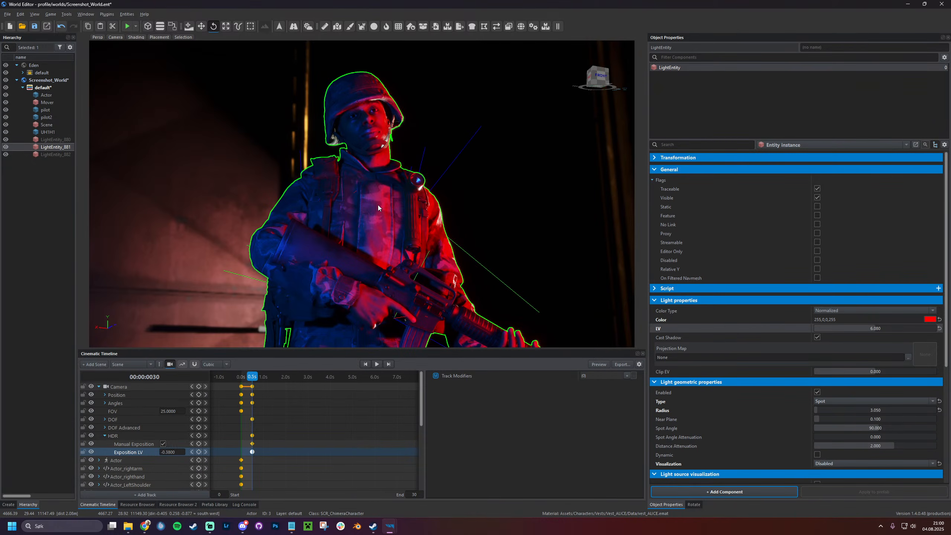
Expand the Actor_head bone track at frame 0 and set the head's yaw pitch roll to X -0.6, Y 0.3 and Z 0.29
{"action": "left_click", "coordinate": [387, 248]}
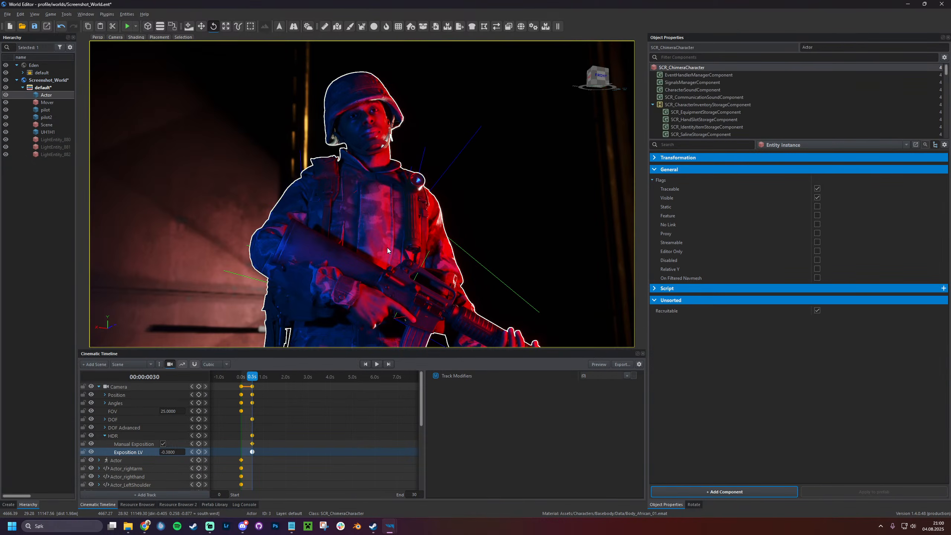
{"action": "double_click", "coordinate": [121, 436]}
{"action": "scroll", "coordinate": [127, 442], "scroll_direction": "down", "scroll_amount": 2}
{"action": "double_click", "coordinate": [133, 445]}
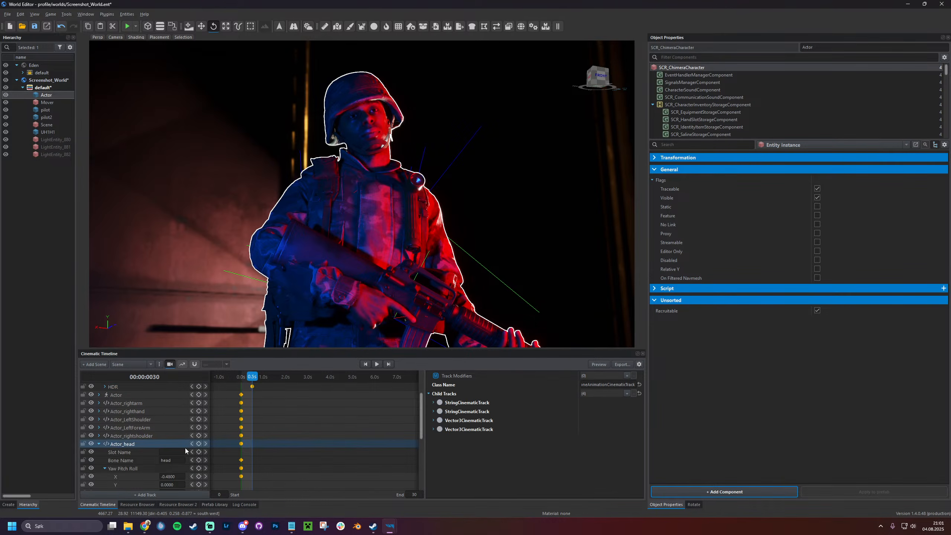
{"action": "left_click_drag", "start_coordinate": [252, 376], "coordinate": [240, 378]}
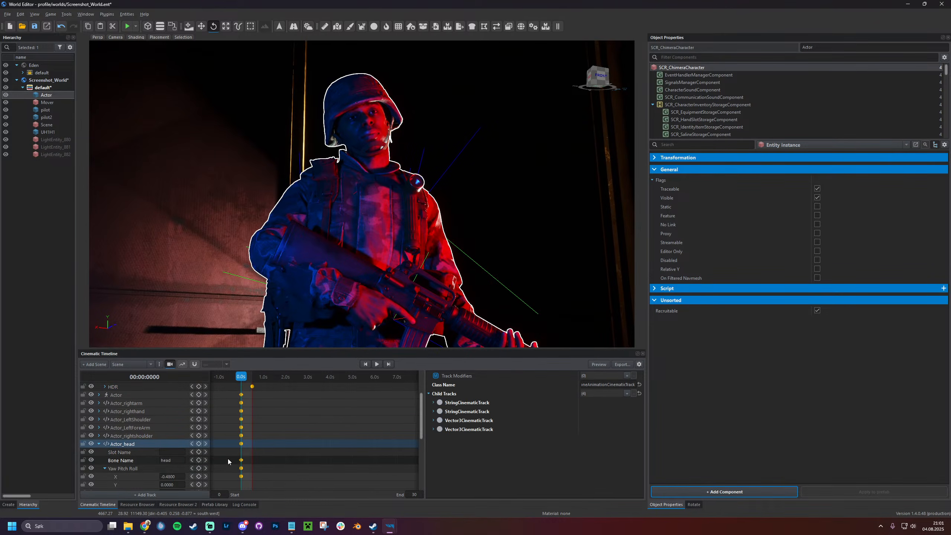
{"action": "mouse_move", "coordinate": [172, 477]}
{"action": "left_mouse_down"}
{"action": "mouse_move", "coordinate": [185, 477]}
{"action": "mouse_move", "coordinate": [166, 486]}
{"action": "mouse_move", "coordinate": [179, 485]}
{"action": "left_mouse_up"}
{"action": "scroll", "coordinate": [172, 478], "scroll_direction": "down", "scroll_amount": 5}
{"action": "mouse_move", "coordinate": [171, 412]}
{"action": "left_mouse_down"}
{"action": "mouse_move", "coordinate": [186, 412]}
{"action": "mouse_move", "coordinate": [183, 427]}
{"action": "mouse_move", "coordinate": [163, 427]}
{"action": "mouse_move", "coordinate": [178, 426]}
{"action": "left_mouse_up"}
Try shifting the head bone's position along X, and reset that position value to 0
{"action": "double_click", "coordinate": [161, 419]}
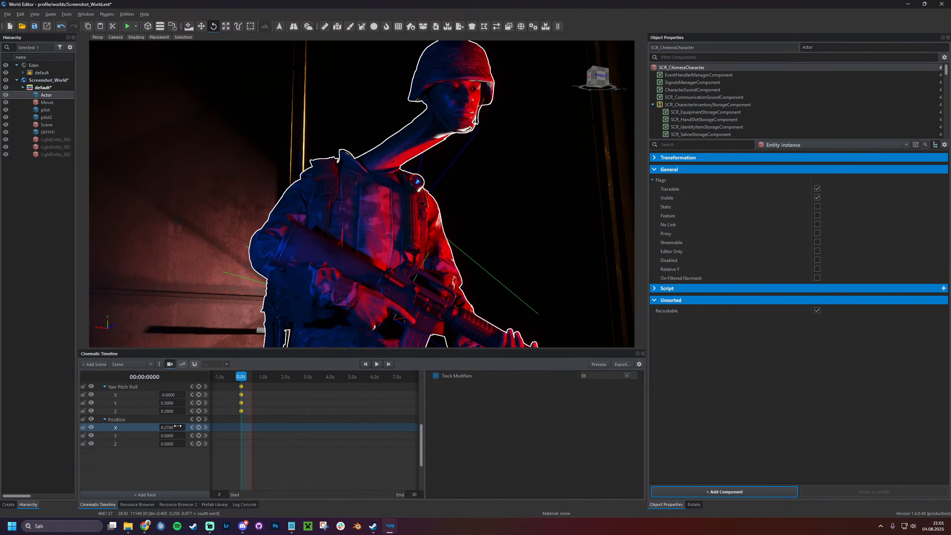
{"action": "left_click_drag", "start_coordinate": [178, 426], "coordinate": [167, 427]}
{"action": "double_click", "coordinate": [172, 428]}
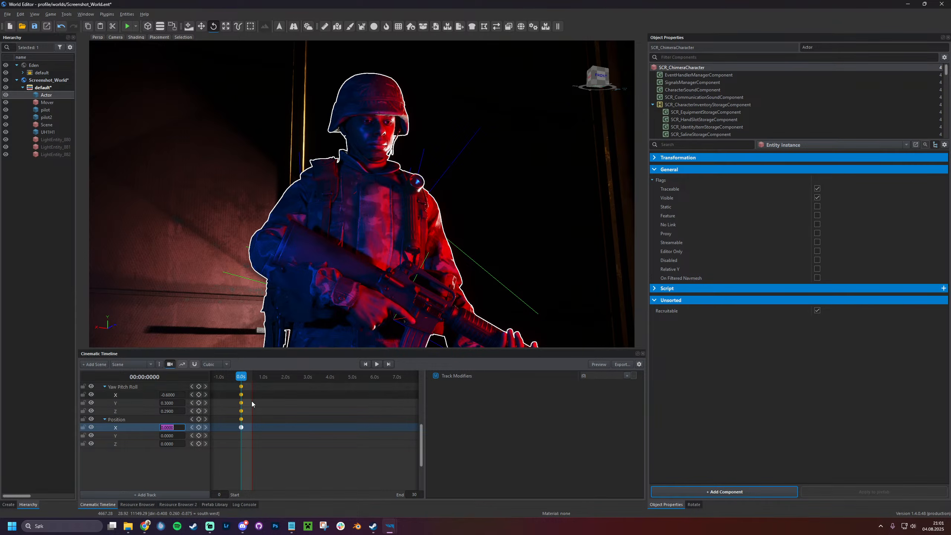
{"action": "left_click", "coordinate": [182, 465]}
Look over the helicopter mover notes in Notepad, close them, and save the world
{"action": "left_click", "coordinate": [291, 526]}
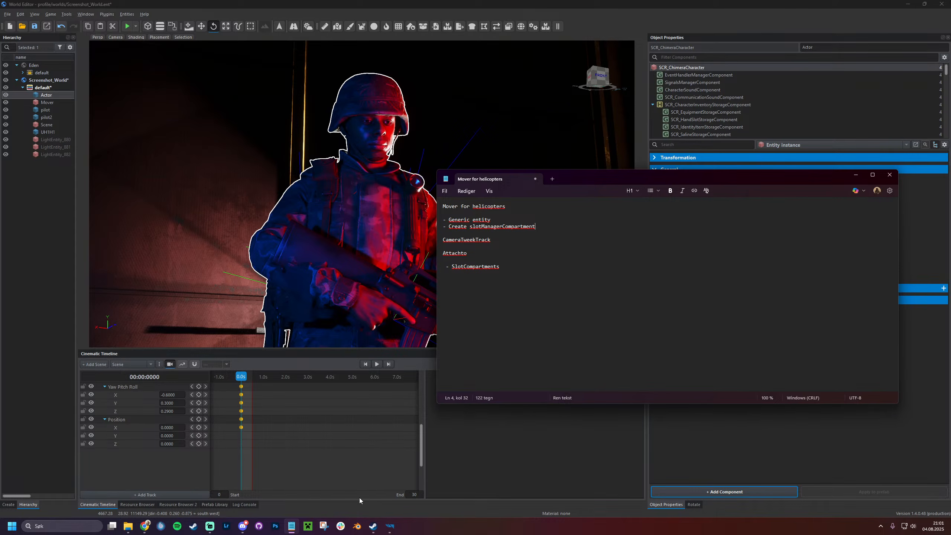
{"action": "left_click", "coordinate": [890, 174]}
{"action": "left_click", "coordinate": [123, 363]}
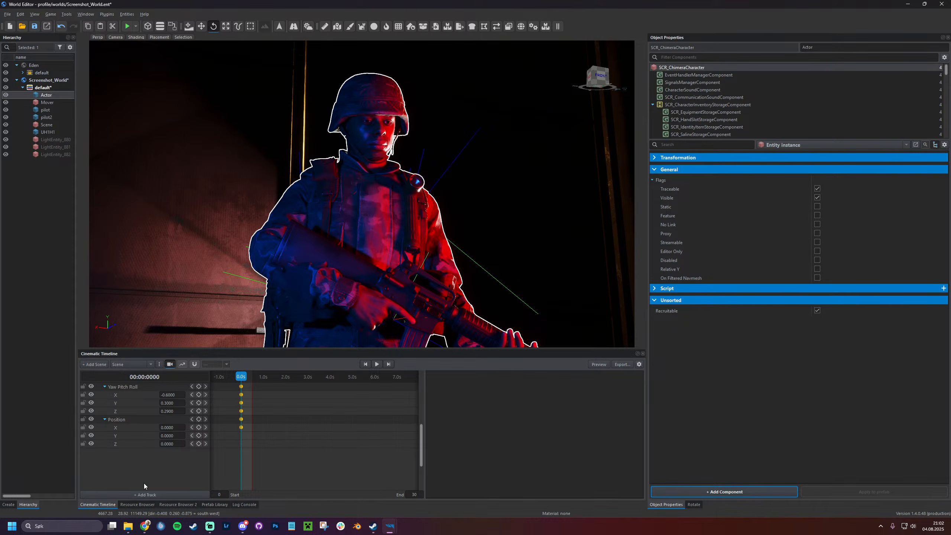
{"action": "left_click", "coordinate": [35, 26]}
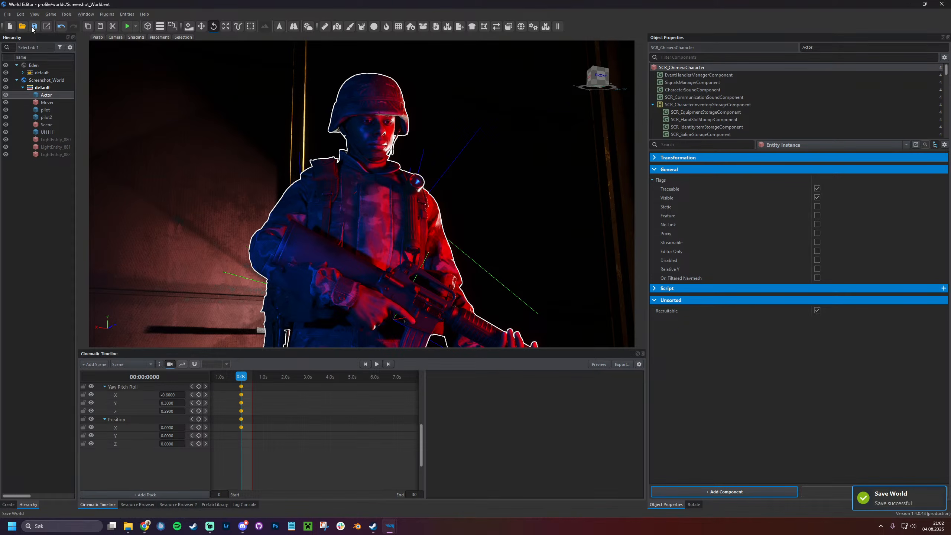
Open the world NORMOD_LAUNCH_TRAILER_0.1.ent and load Scene_1 in the cinematic timeline
{"action": "left_click", "coordinate": [25, 28]}
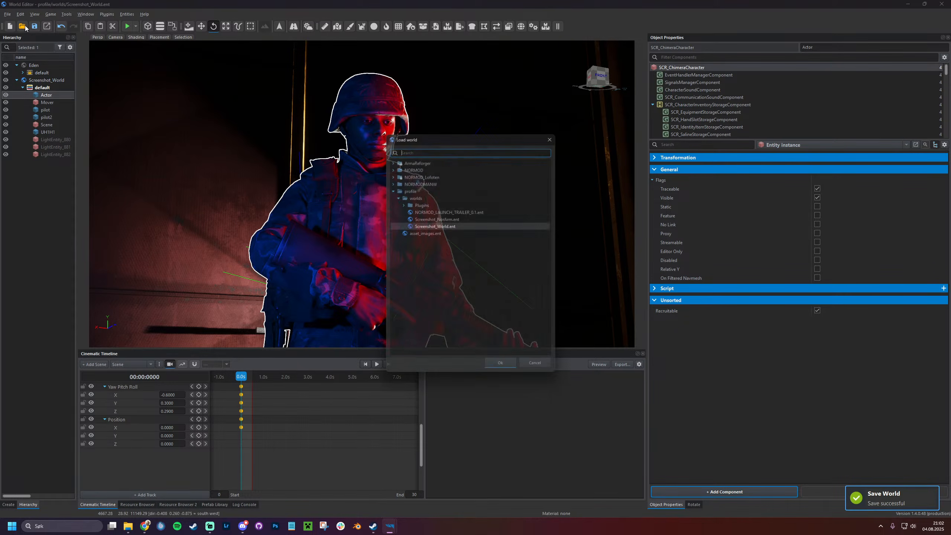
{"action": "double_click", "coordinate": [440, 211]}
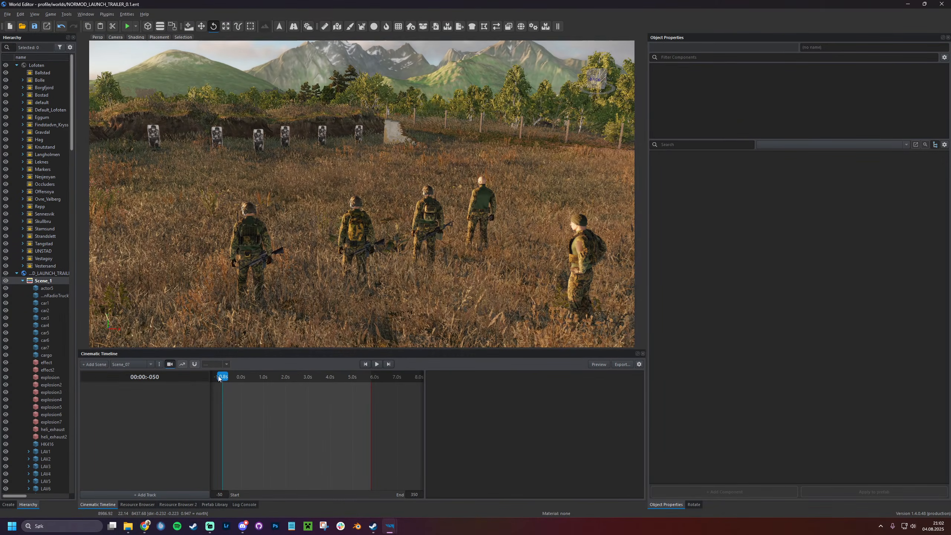
{"action": "left_click", "coordinate": [142, 367]}
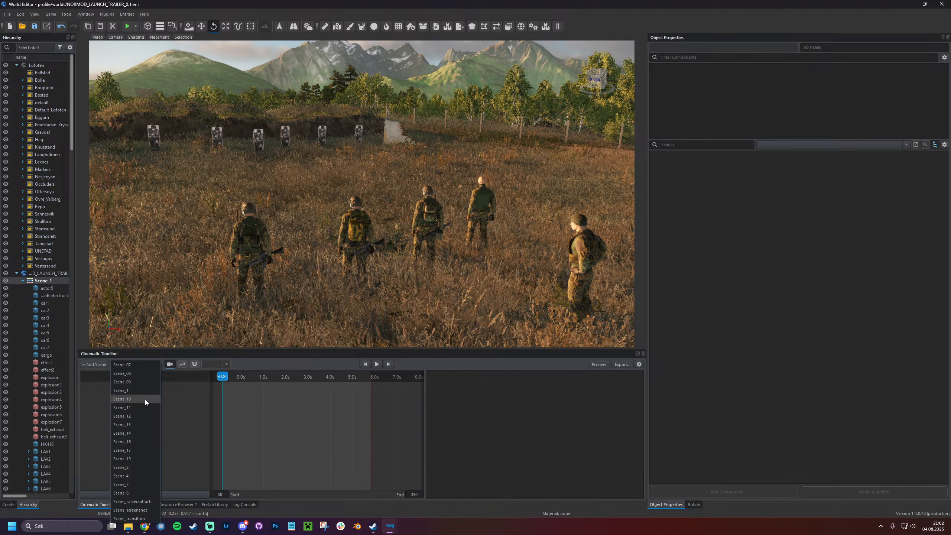
{"action": "left_click", "coordinate": [142, 391]}
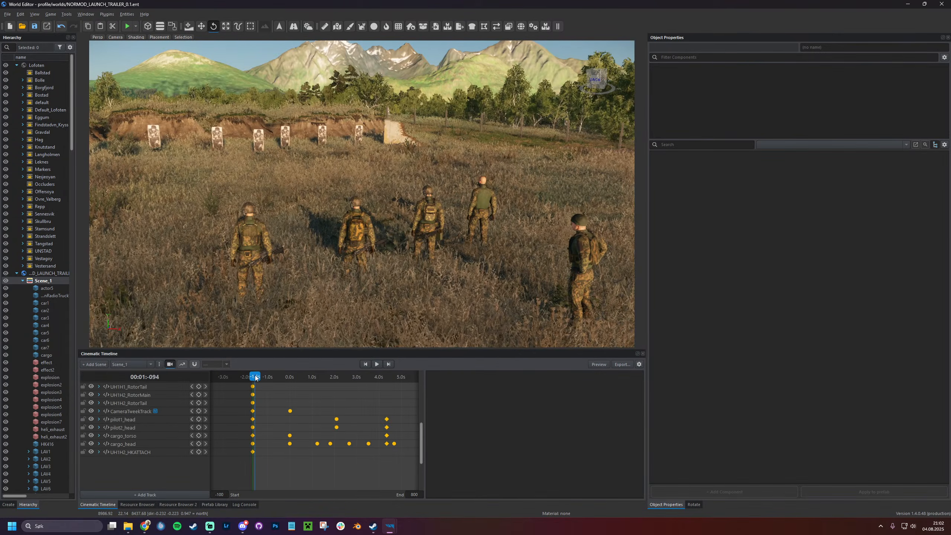
Scrub through Scene_1 to review its helicopter shot, and inspect the contents of the UH1H2_HKATTACH track
{"action": "left_click_drag", "start_coordinate": [276, 377], "coordinate": [288, 377]}
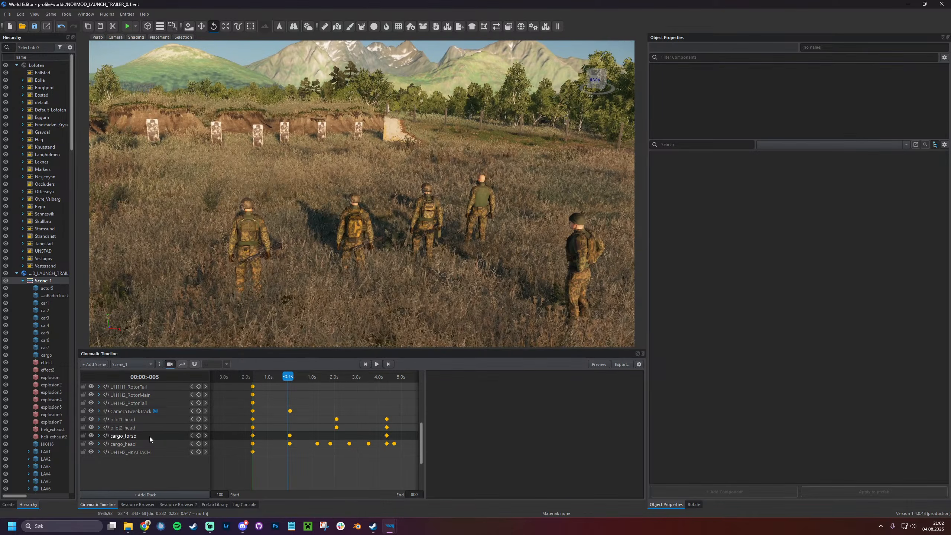
{"action": "double_click", "coordinate": [145, 452]}
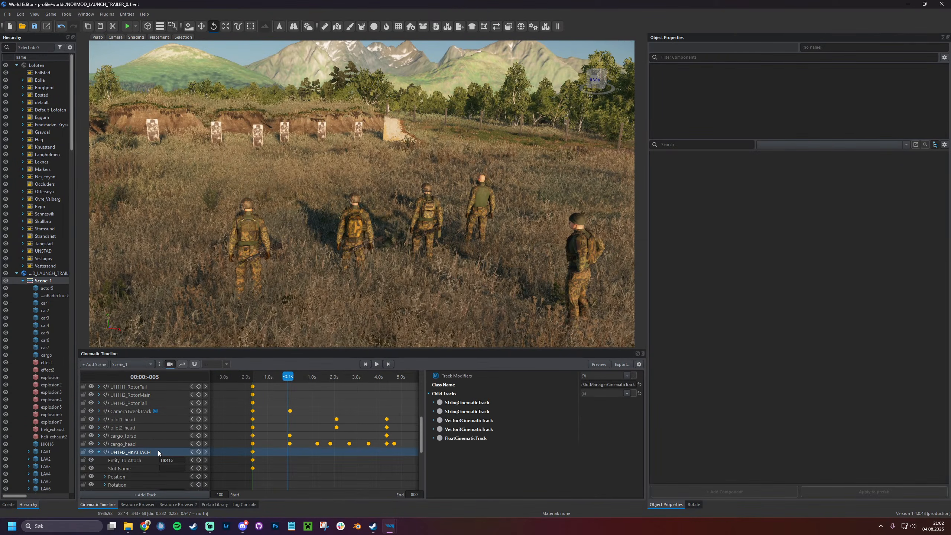
{"action": "double_click", "coordinate": [158, 451]}
{"action": "left_click_drag", "start_coordinate": [289, 378], "coordinate": [354, 377]}
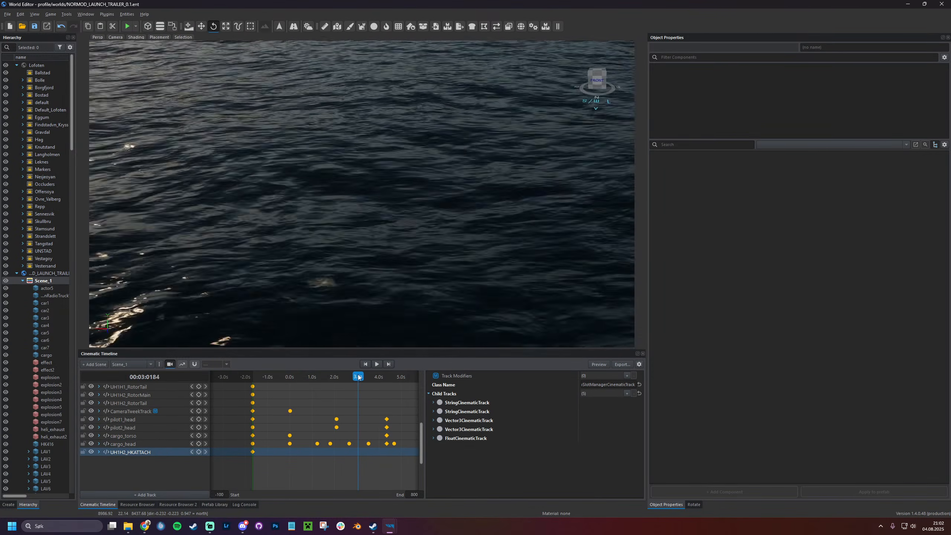
{"action": "left_click_drag", "start_coordinate": [363, 376], "coordinate": [423, 374]}
{"action": "middle_click_drag", "start_coordinate": [374, 387], "coordinate": [337, 385]}
{"action": "scroll", "coordinate": [337, 385], "scroll_direction": "down", "scroll_amount": 3}
{"action": "scroll", "coordinate": [337, 385], "scroll_direction": "down", "scroll_amount": 3}
{"action": "mouse_move", "coordinate": [365, 378]}
{"action": "left_mouse_down"}
{"action": "mouse_move", "coordinate": [390, 376]}
{"action": "mouse_move", "coordinate": [364, 376]}
{"action": "left_mouse_up"}
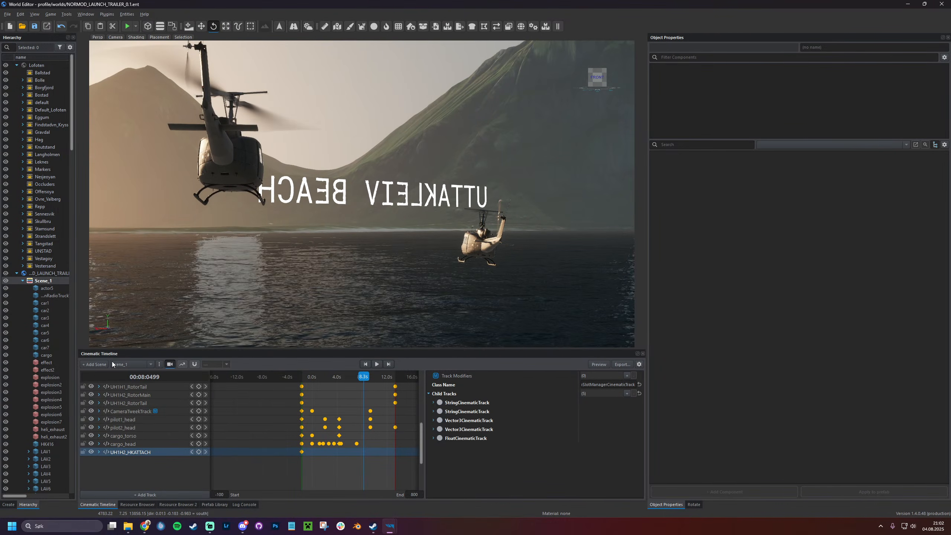
Reopen the Screenshot_World.ent world and create a new cinematic scene named Scene2
{"action": "key", "text": "ctrl+o"}
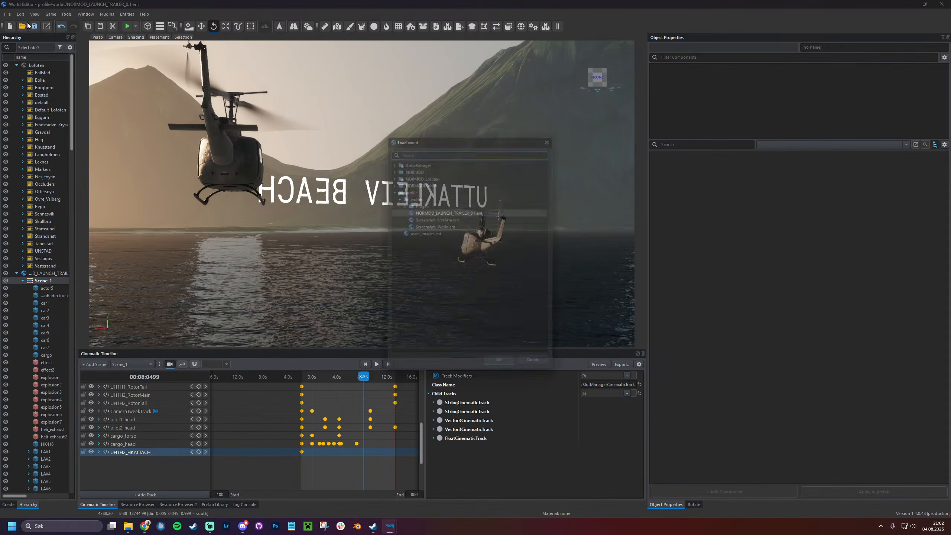
{"action": "double_click", "coordinate": [445, 225]}
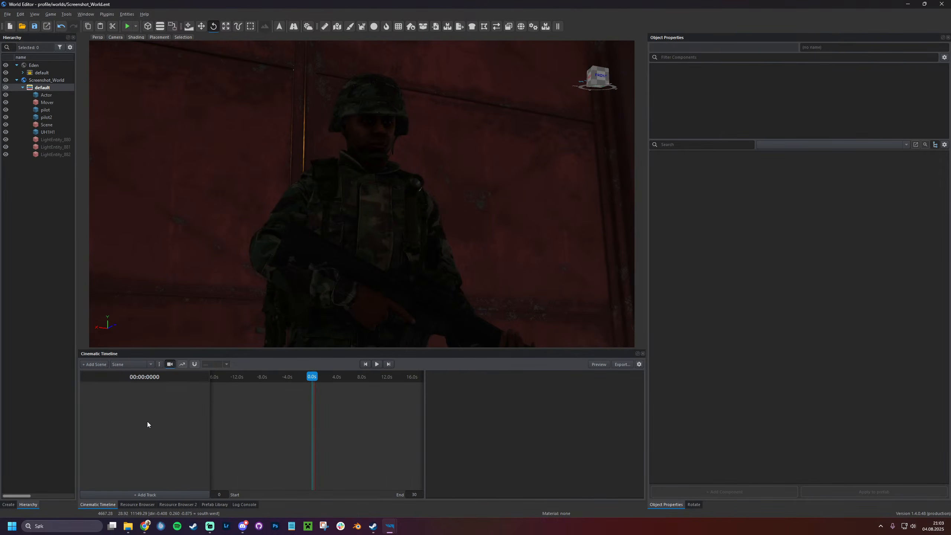
{"action": "left_click", "coordinate": [94, 364]}
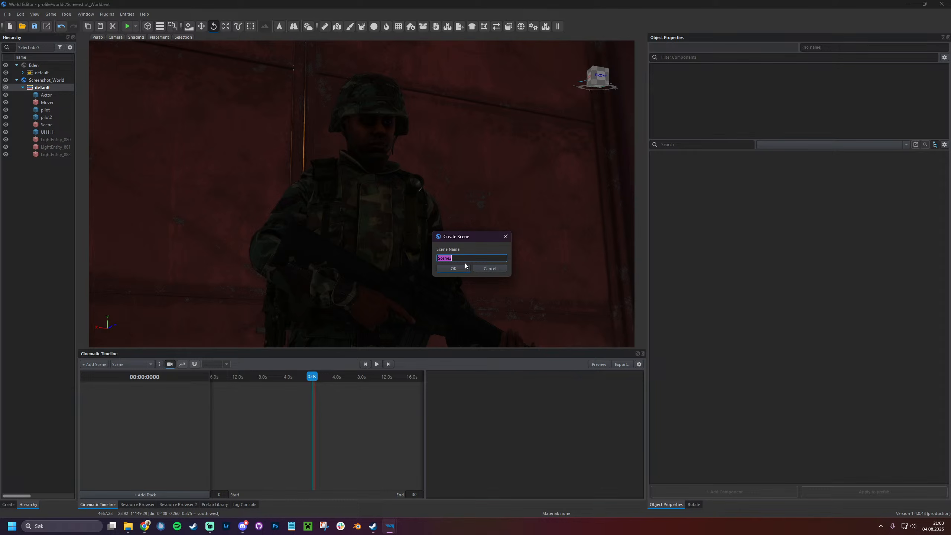
{"action": "left_click", "coordinate": [454, 268]}
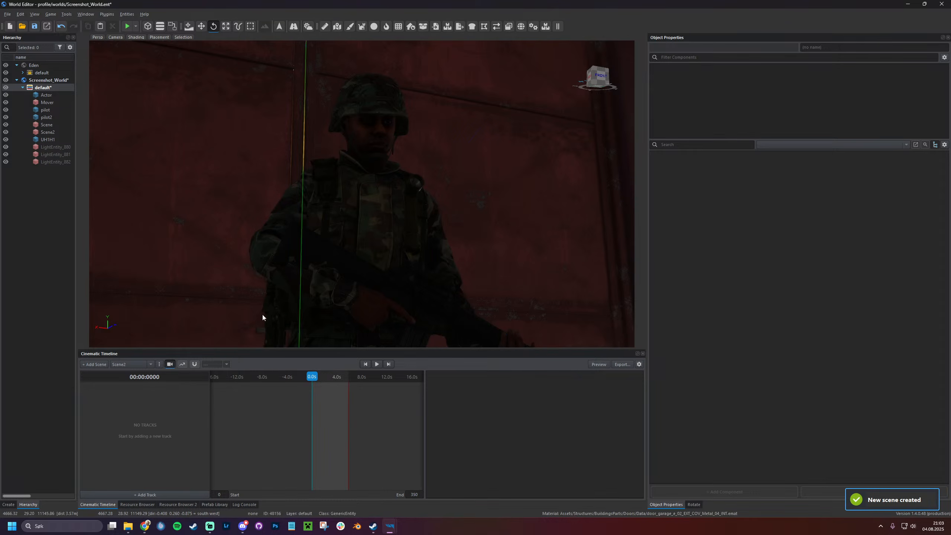
Add a camera track and a weather track with their default names to Scene2, with the open field in view
{"action": "key", "text": "w"}
{"action": "right_click_drag", "start_coordinate": [362, 194], "coordinate": [509, 208]}
{"action": "key", "text": "w"}
{"action": "right_click_drag", "start_coordinate": [235, 287], "coordinate": [235, 287]}
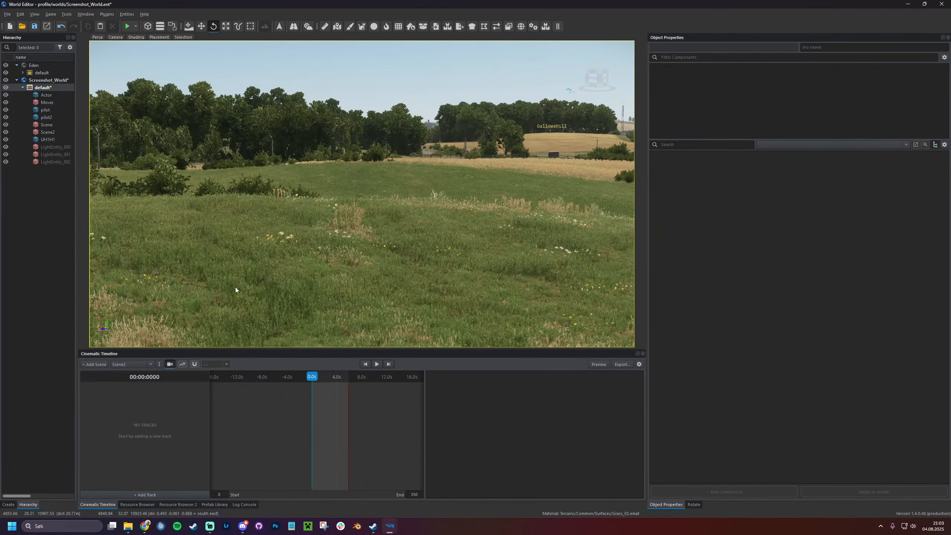
{"action": "left_click", "coordinate": [153, 495]}
{"action": "left_click", "coordinate": [187, 373]}
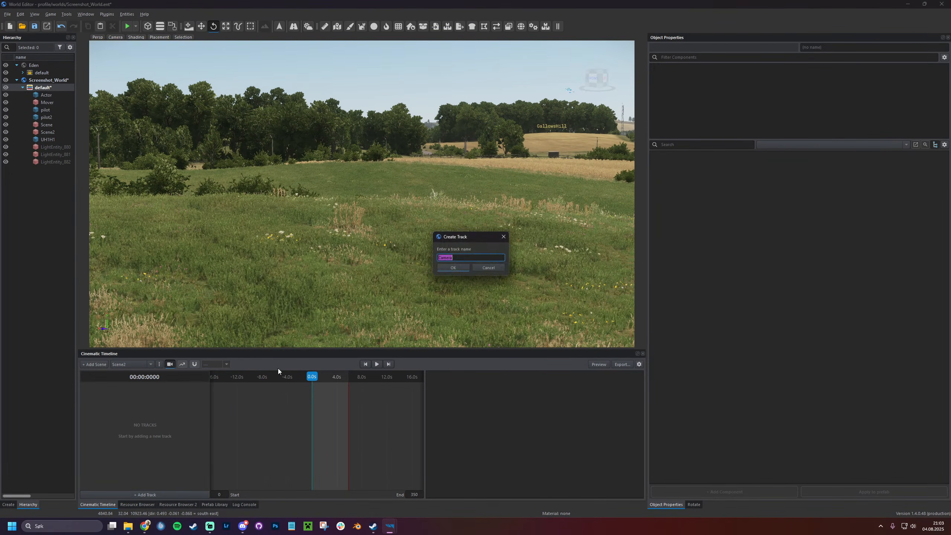
{"action": "left_click", "coordinate": [463, 266]}
{"action": "left_click", "coordinate": [154, 494]}
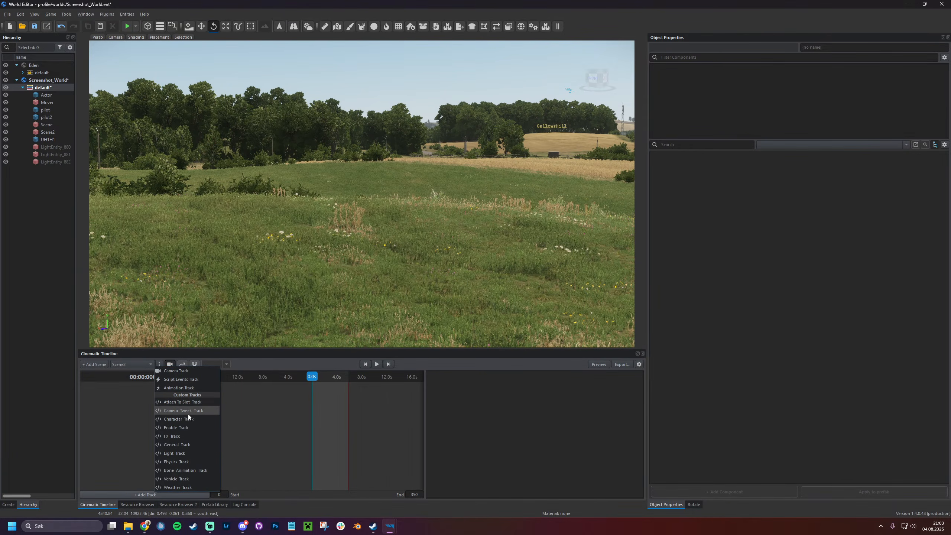
{"action": "left_click", "coordinate": [185, 487]}
{"action": "left_click", "coordinate": [452, 270]}
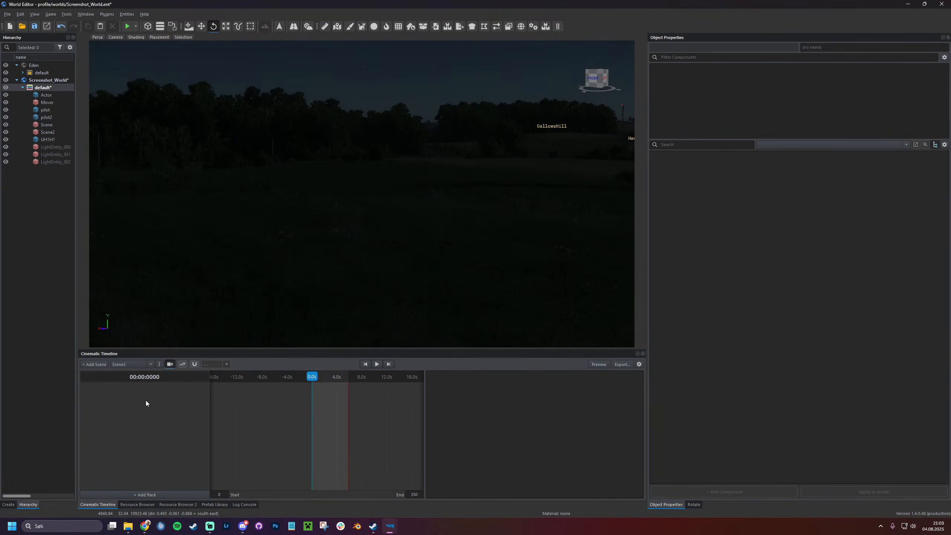
Expand WeatherTrack and set its time of day to about 8.06 and its weather type to 3 at frame 0
{"action": "double_click", "coordinate": [133, 388]}
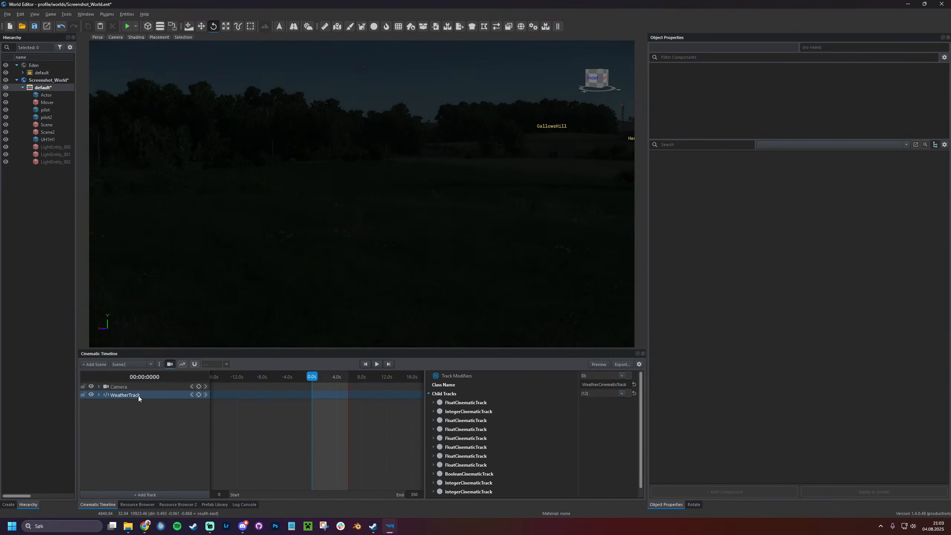
{"action": "double_click", "coordinate": [138, 395]}
{"action": "left_click_drag", "start_coordinate": [170, 403], "coordinate": [428, 408]}
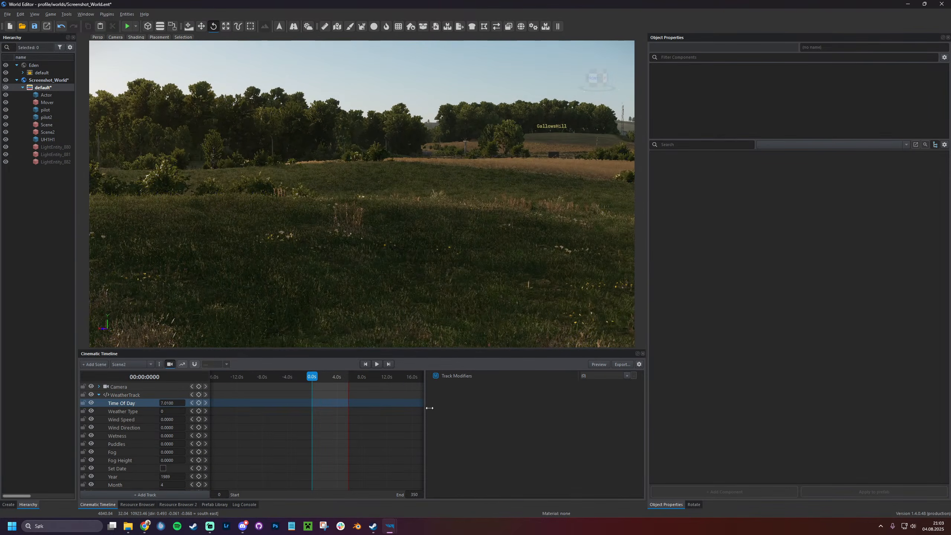
{"action": "left_click_drag", "start_coordinate": [179, 413], "coordinate": [211, 398]}
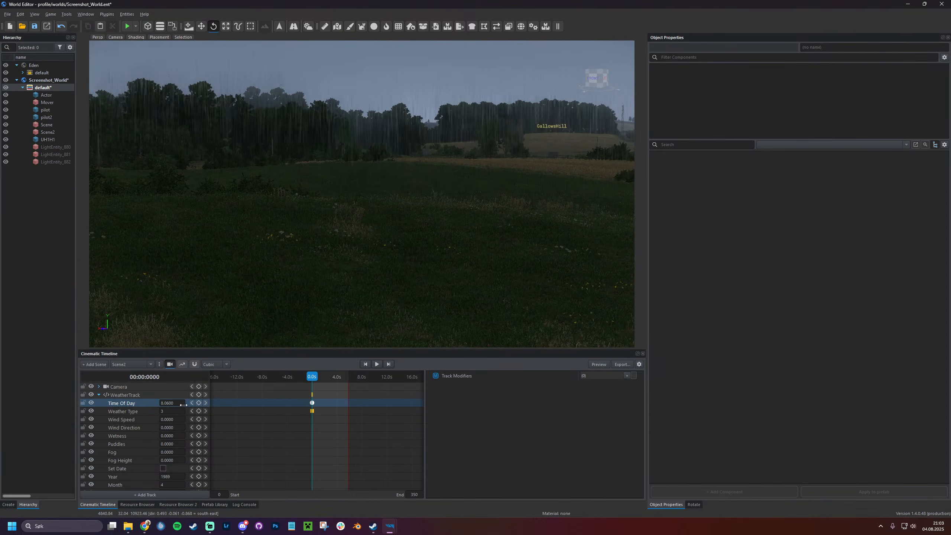
Raise the weather track's wetness and puddles to 1 and its wind speed to about 4.17, checking the dirt road
{"action": "mouse_move", "coordinate": [175, 436]}
{"action": "left_mouse_down"}
{"action": "mouse_move", "coordinate": [264, 432]}
{"action": "mouse_move", "coordinate": [182, 443]}
{"action": "left_mouse_up"}
{"action": "key", "text": "w"}
{"action": "right_click_drag", "start_coordinate": [379, 277], "coordinate": [376, 257]}
{"action": "left_click_drag", "start_coordinate": [181, 445], "coordinate": [375, 416]}
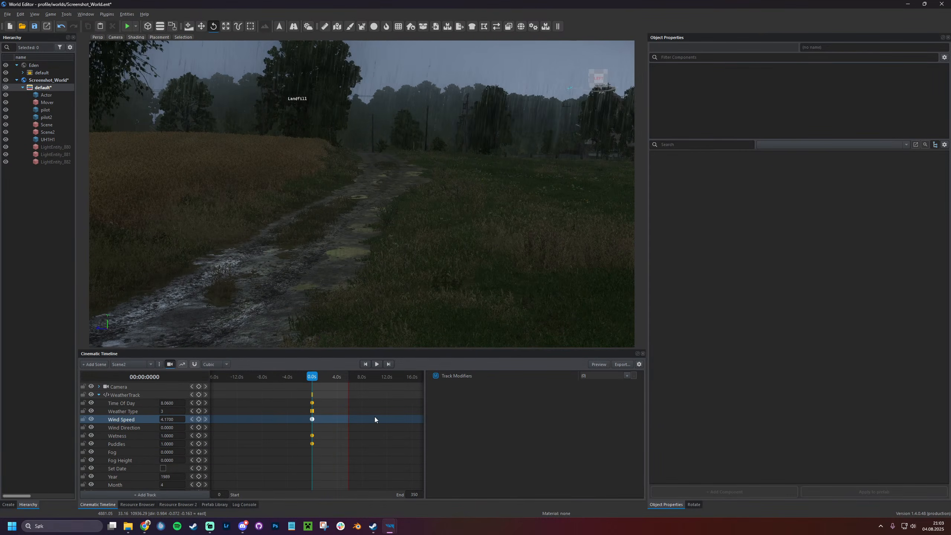
Set the wind direction to about 4.84, raise fog and fog height to 1, and save the world
{"action": "left_click", "coordinate": [199, 419]}
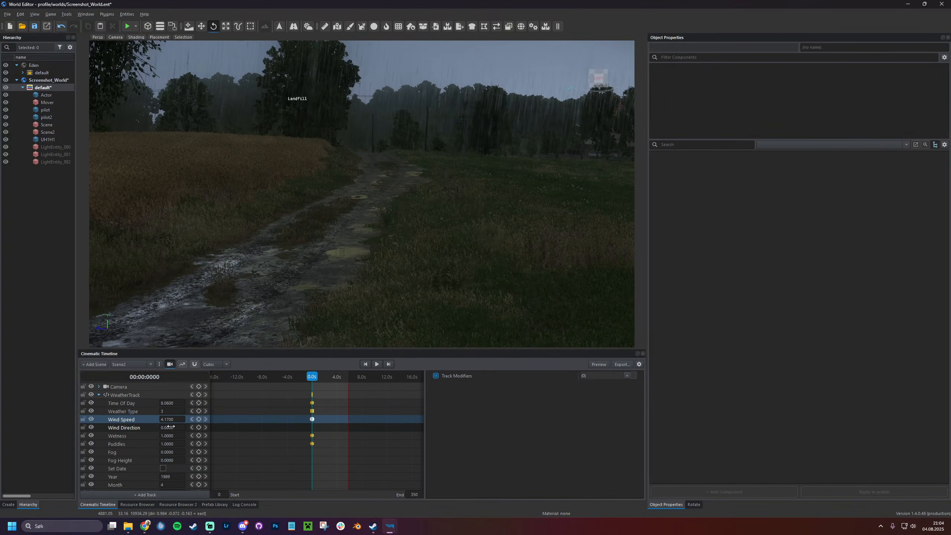
{"action": "left_click_drag", "start_coordinate": [170, 426], "coordinate": [330, 431]}
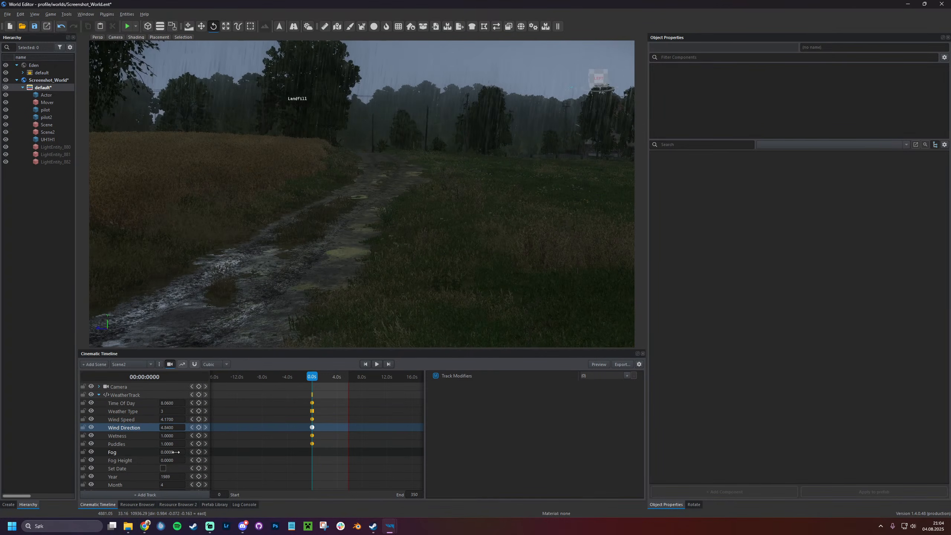
{"action": "left_click_drag", "start_coordinate": [176, 452], "coordinate": [383, 456]}
{"action": "key", "text": "ctrl+s"}
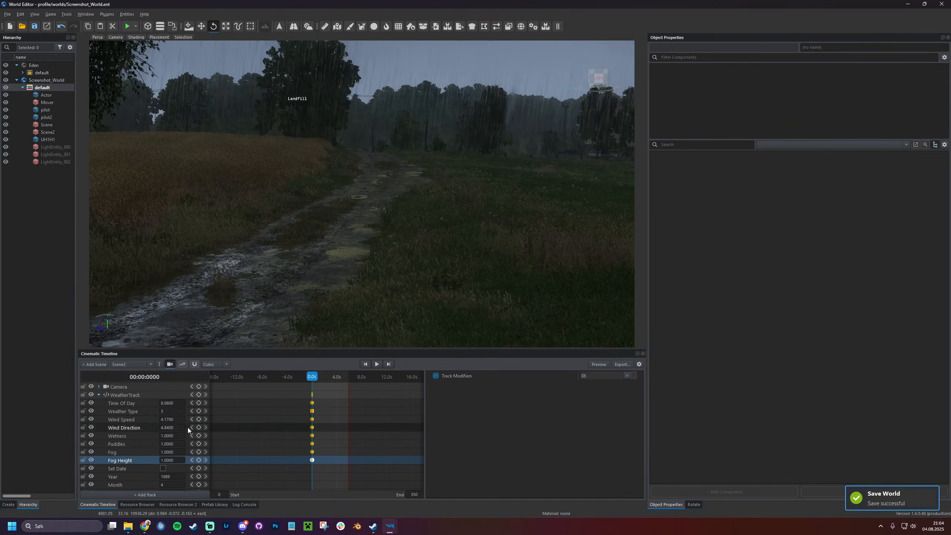
Set the weather track's date to year 2035, month 10 and day 9, and save the world
{"action": "scroll", "coordinate": [166, 429], "scroll_direction": "down", "scroll_amount": 1}
{"action": "scroll", "coordinate": [166, 429], "scroll_direction": "down", "scroll_amount": 1}
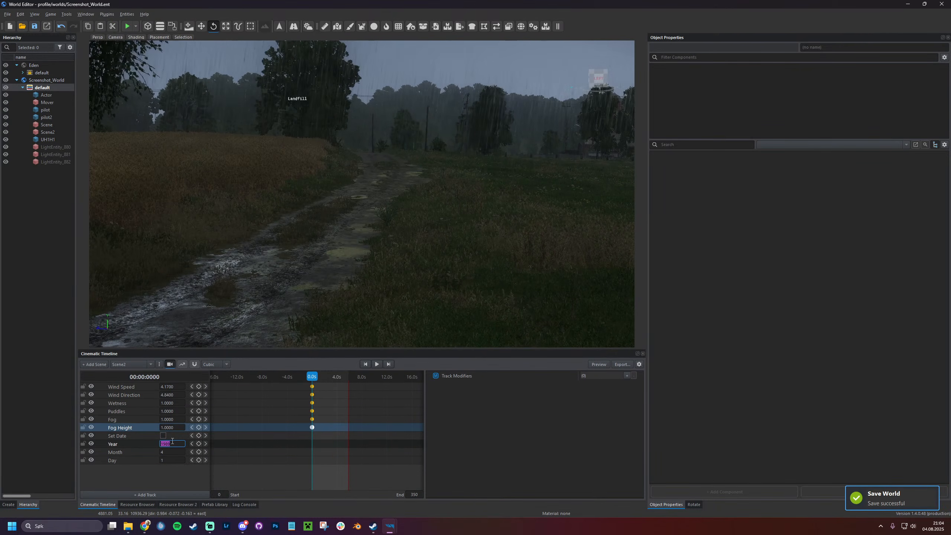
{"action": "type", "text": "2035"}
{"action": "key", "text": "Return"}
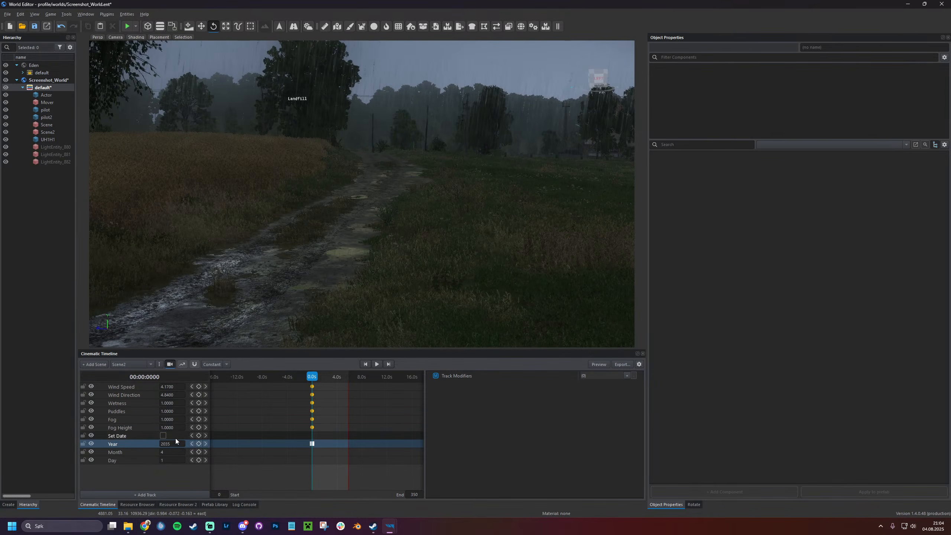
{"action": "left_click_drag", "start_coordinate": [171, 452], "coordinate": [191, 457]}
{"action": "key", "text": "ctrl+s"}
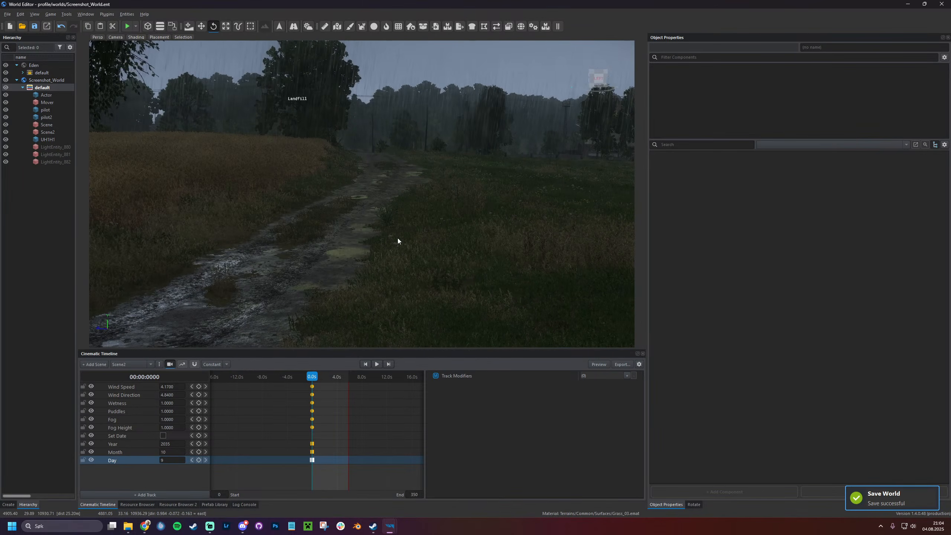
Remove the Prefabs category filter from the Resource Browser so the ArmaReforger folders are listed
{"action": "left_click", "coordinate": [138, 504]}
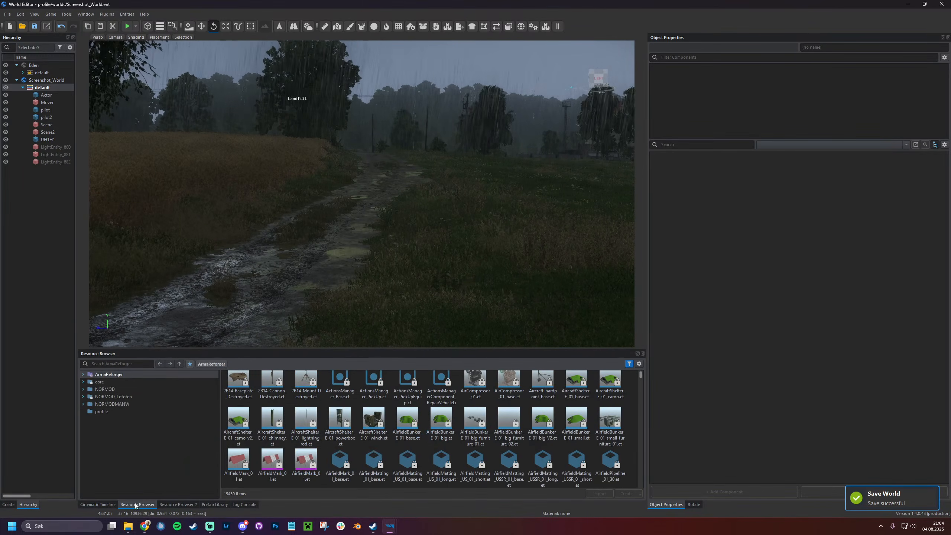
{"action": "left_click", "coordinate": [144, 364]}
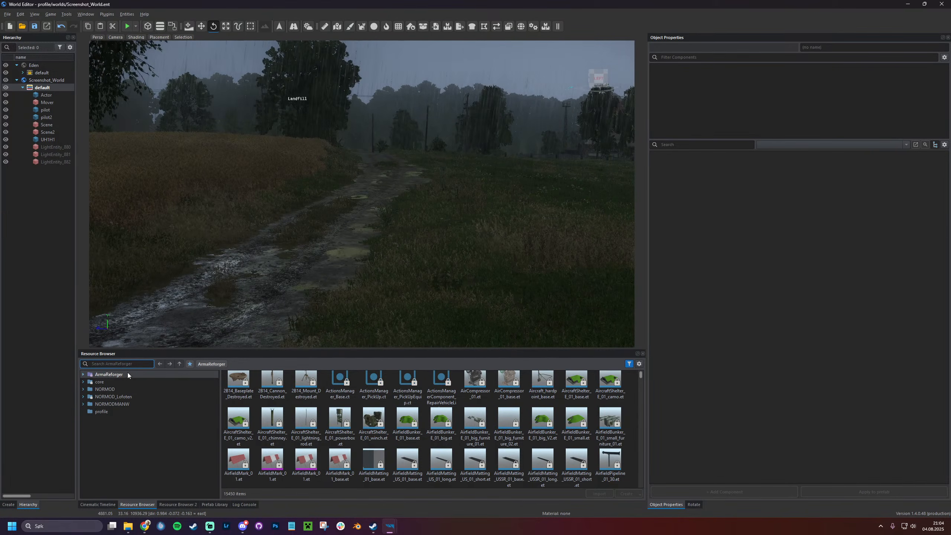
{"action": "left_click", "coordinate": [630, 364]}
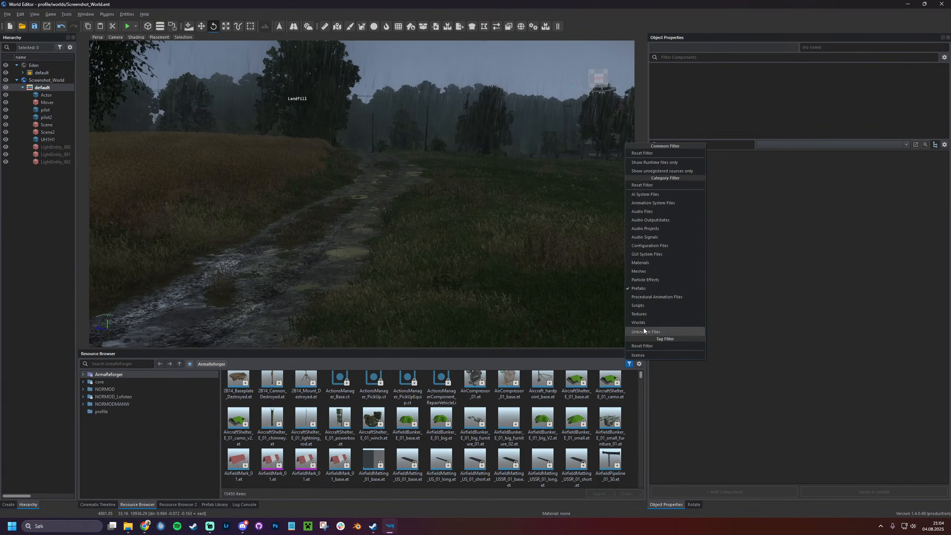
{"action": "left_click", "coordinate": [647, 289]}
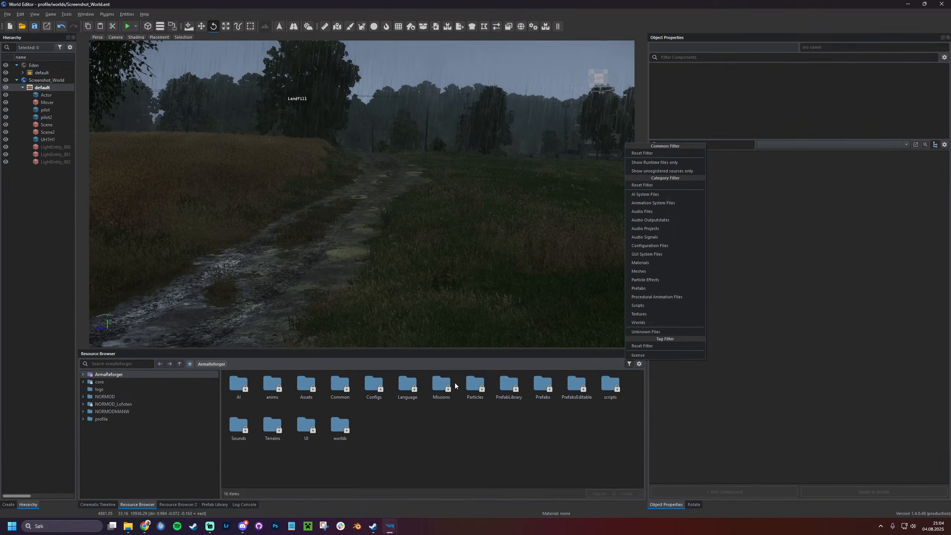
Place the BTR70.et prefab from the Wheeled vehicle prefabs onto the dirt road in the rainy scene
{"action": "left_click", "coordinate": [547, 384]}
{"action": "double_click", "coordinate": [552, 383]}
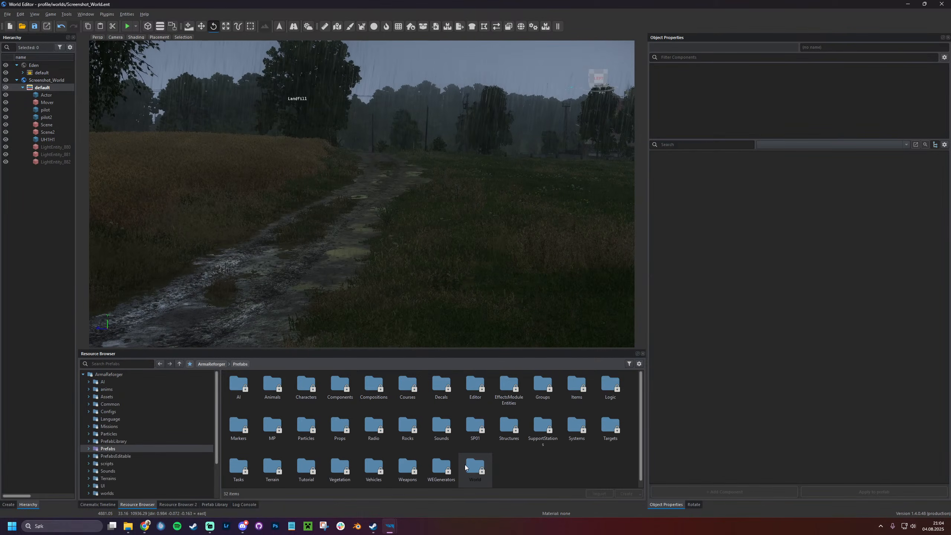
{"action": "double_click", "coordinate": [368, 468]}
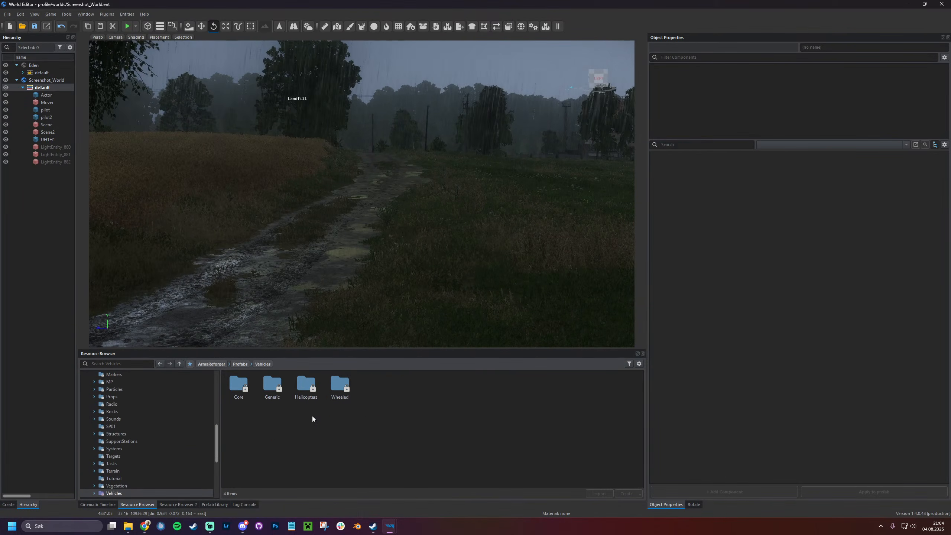
{"action": "double_click", "coordinate": [336, 384]}
{"action": "left_click", "coordinate": [275, 382]}
{"action": "double_click", "coordinate": [275, 382]}
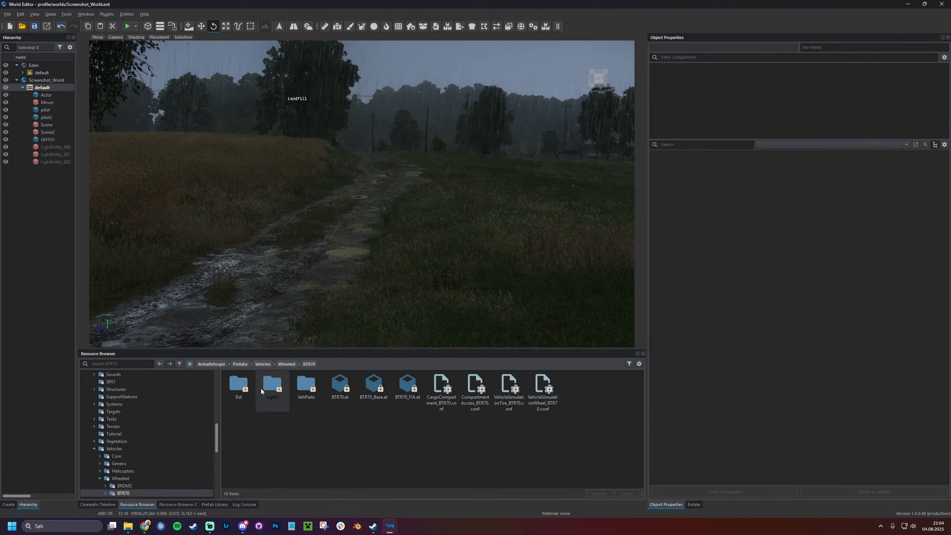
{"action": "left_click_drag", "start_coordinate": [343, 402], "coordinate": [312, 268]}
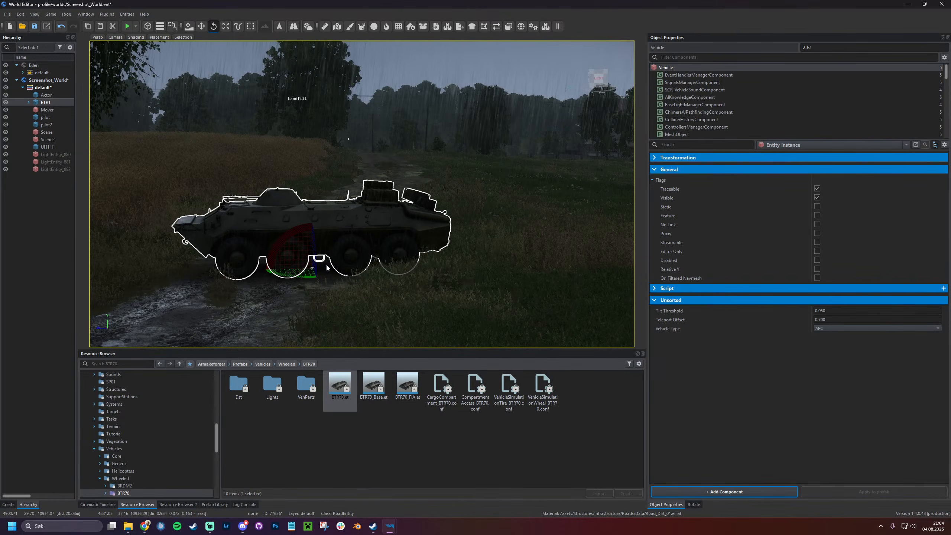
Rotate the BTR70 to line up with the dirt road and check its placement from the side
{"action": "left_click", "coordinate": [213, 26]}
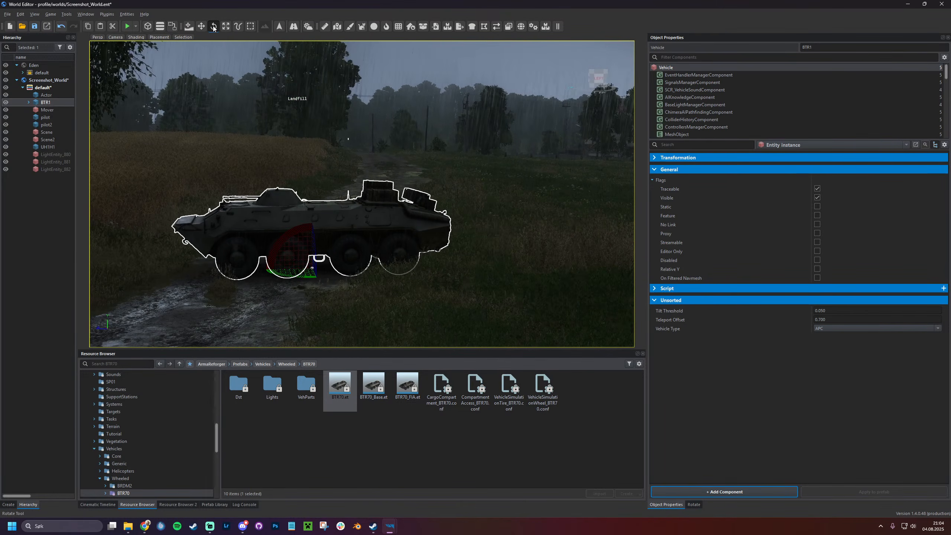
{"action": "left_click_drag", "start_coordinate": [293, 278], "coordinate": [234, 224]}
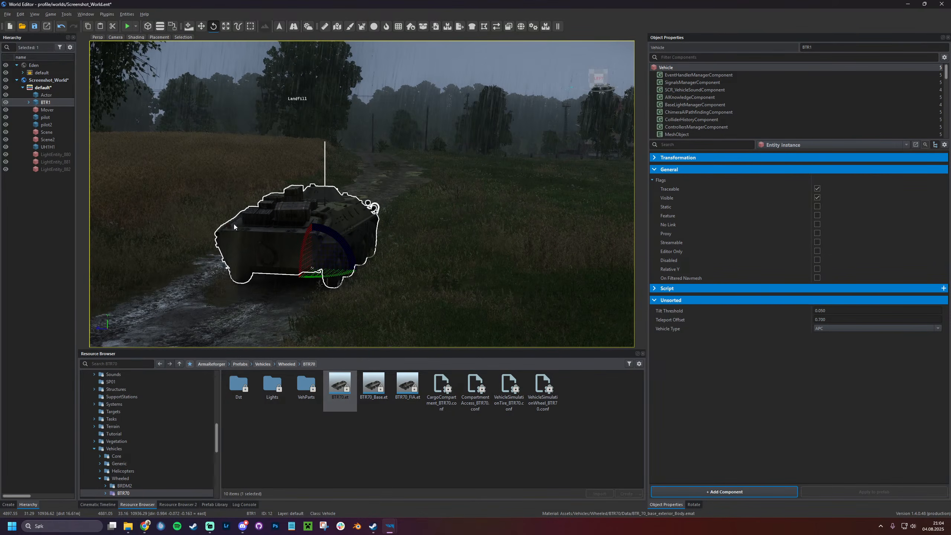
{"action": "right_click_drag", "start_coordinate": [234, 227], "coordinate": [166, 227]}
{"action": "key", "text": "d"}
{"action": "key", "text": "a"}
{"action": "key", "text": "w"}
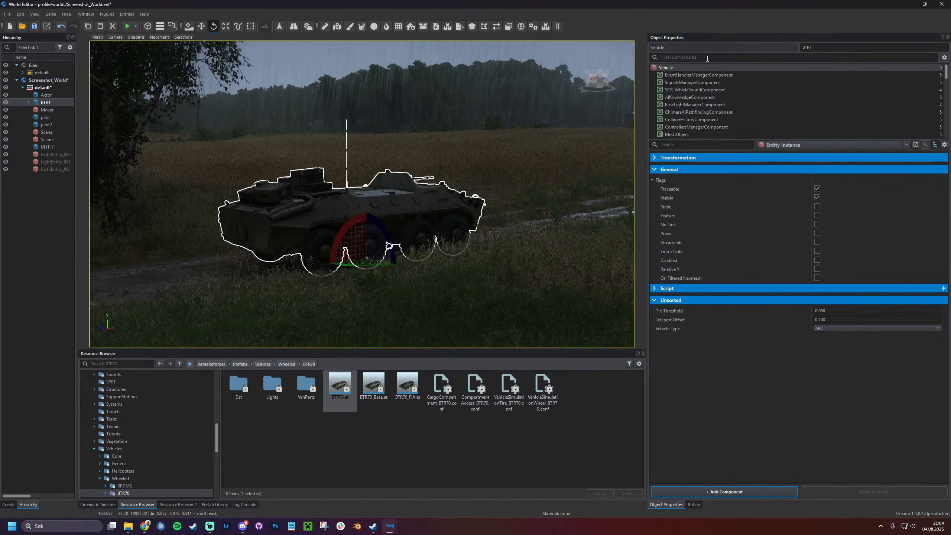
Examine the compartment slots and available slot types in the BTR70's SCR_BaseCompartmentManagerComponent
{"action": "left_click", "coordinate": [696, 59]}
{"action": "type", "text": "compar"}
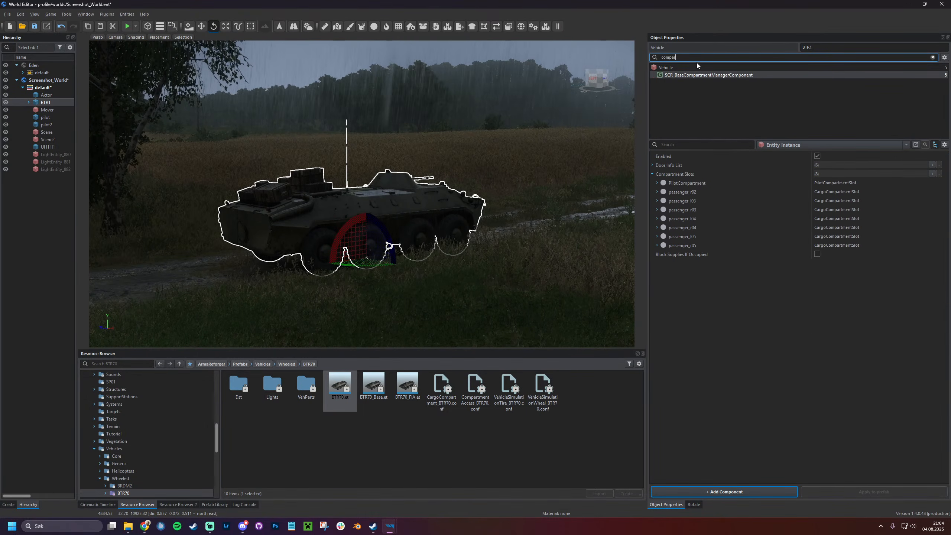
{"action": "left_click", "coordinate": [687, 176]}
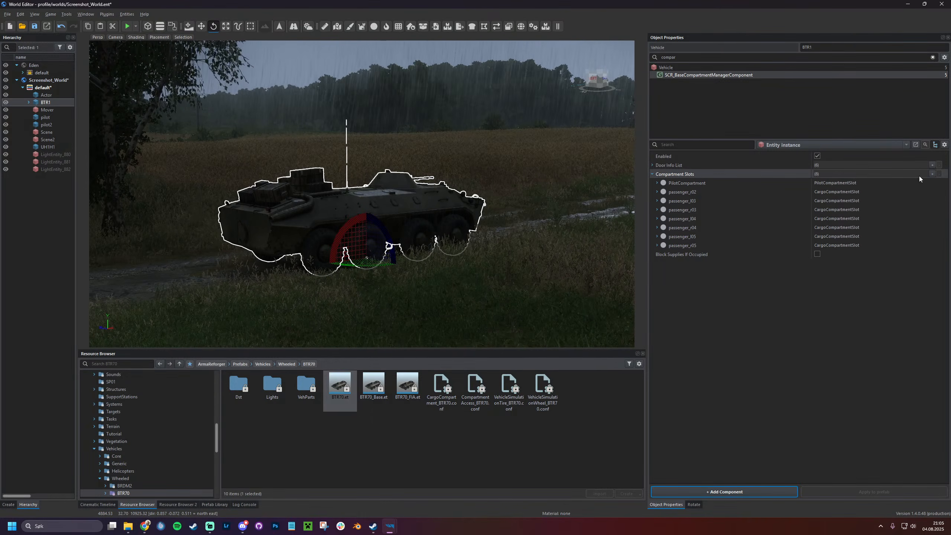
{"action": "left_click", "coordinate": [932, 174]}
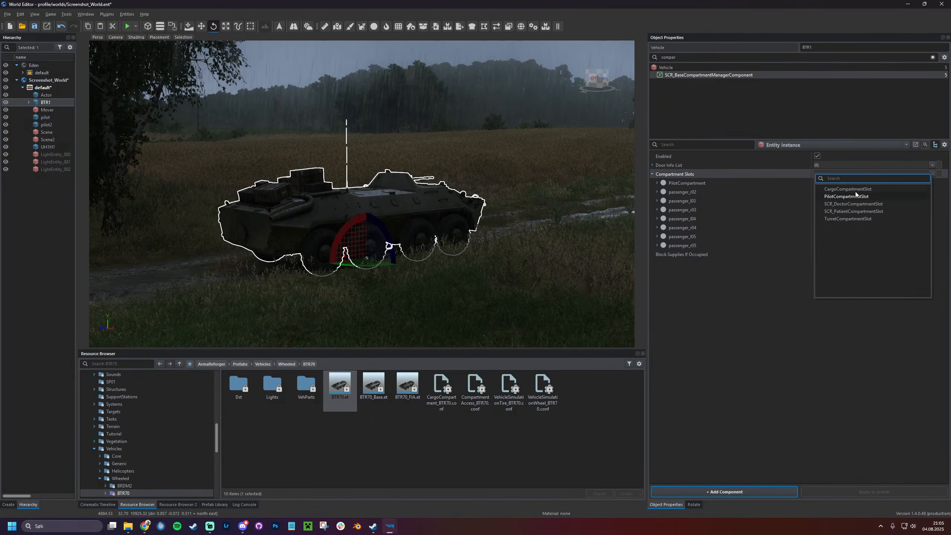
{"action": "left_click", "coordinate": [701, 173]}
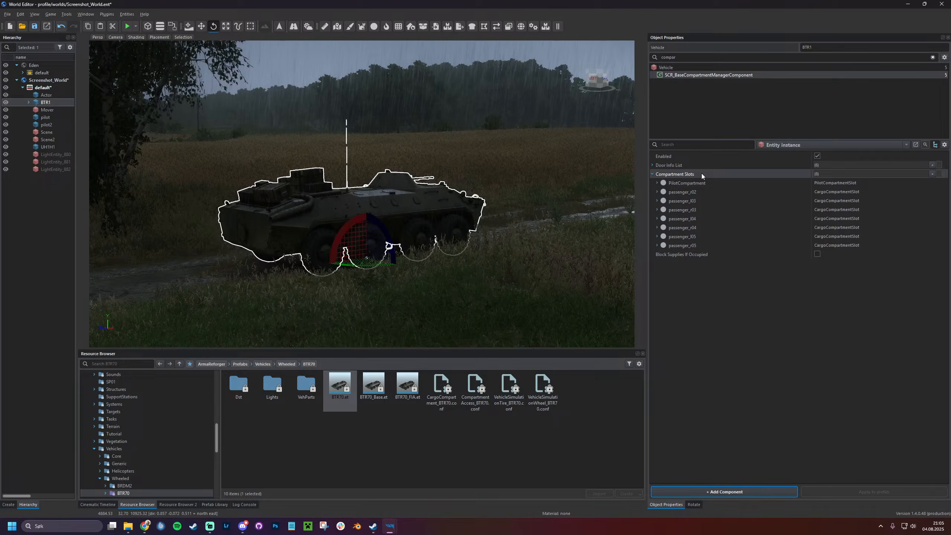
{"action": "left_click", "coordinate": [657, 219]}
{"action": "left_click", "coordinate": [656, 218]}
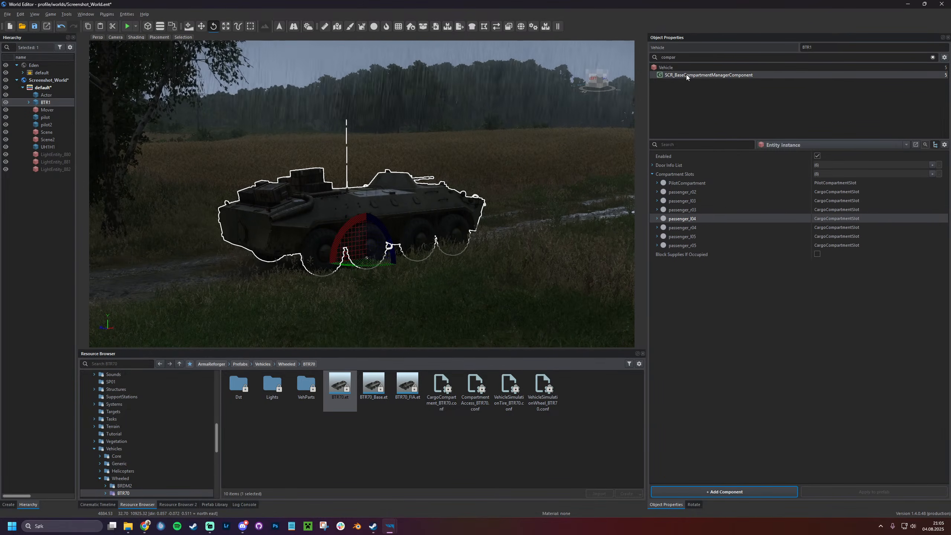
Inspect the Turret slot settings in the BTR70's SlotManagerComponent
{"action": "double_click", "coordinate": [683, 58]}
{"action": "type", "text": "slot"}
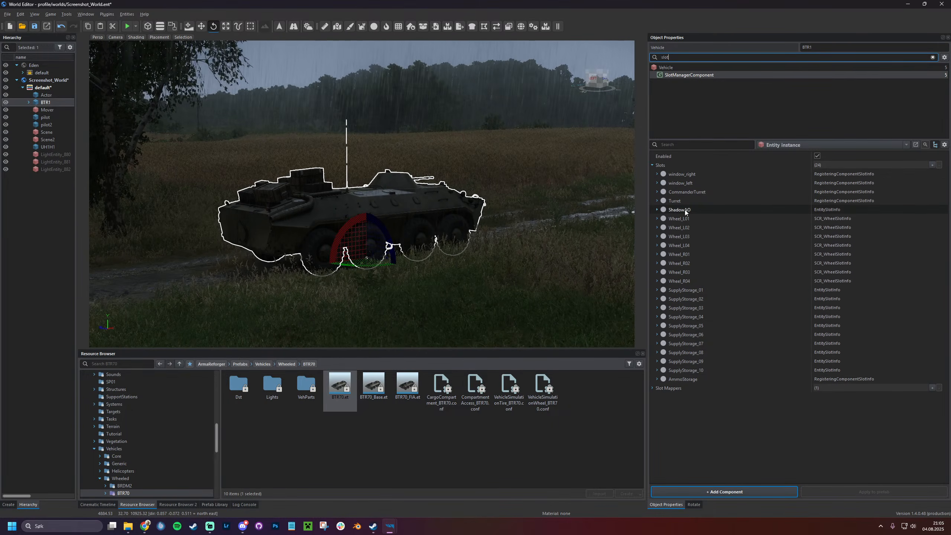
{"action": "left_click", "coordinate": [658, 201]}
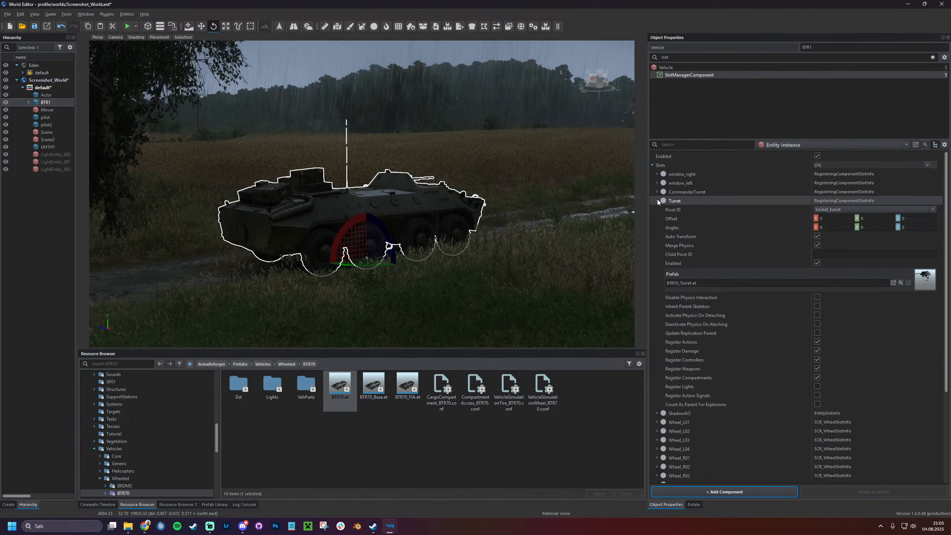
{"action": "left_click", "coordinate": [657, 201]}
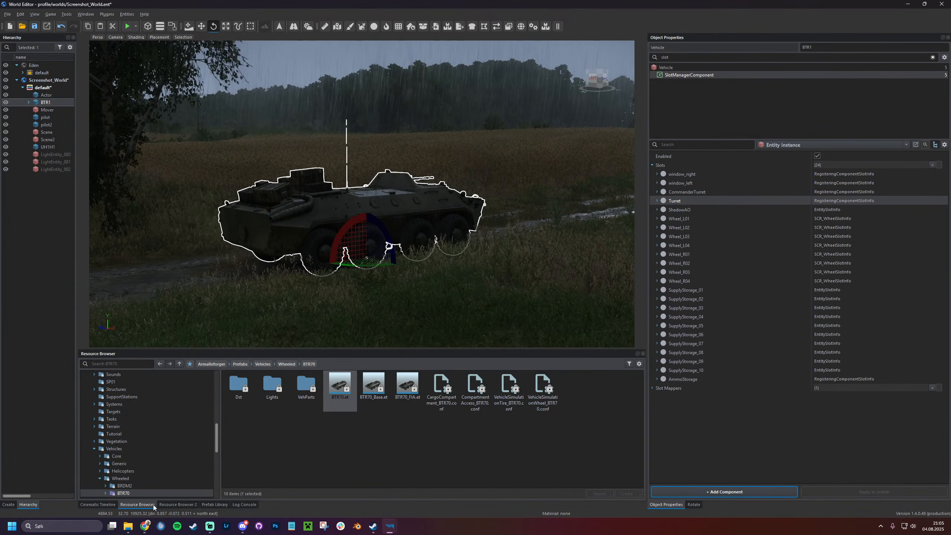
Create a ParticleEffectEntity on the grass beside the BTR70 and name it Fire
{"action": "left_click", "coordinate": [9, 504]}
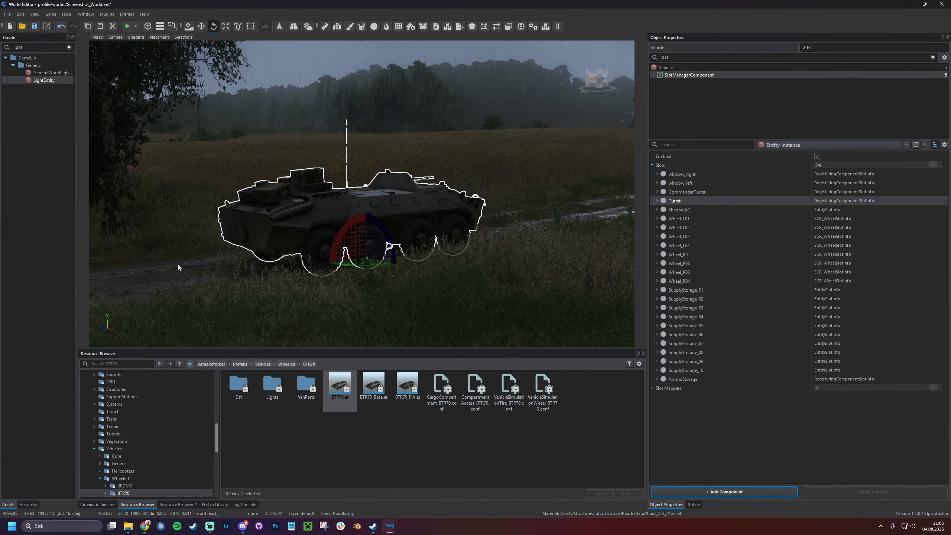
{"action": "double_click", "coordinate": [35, 47]}
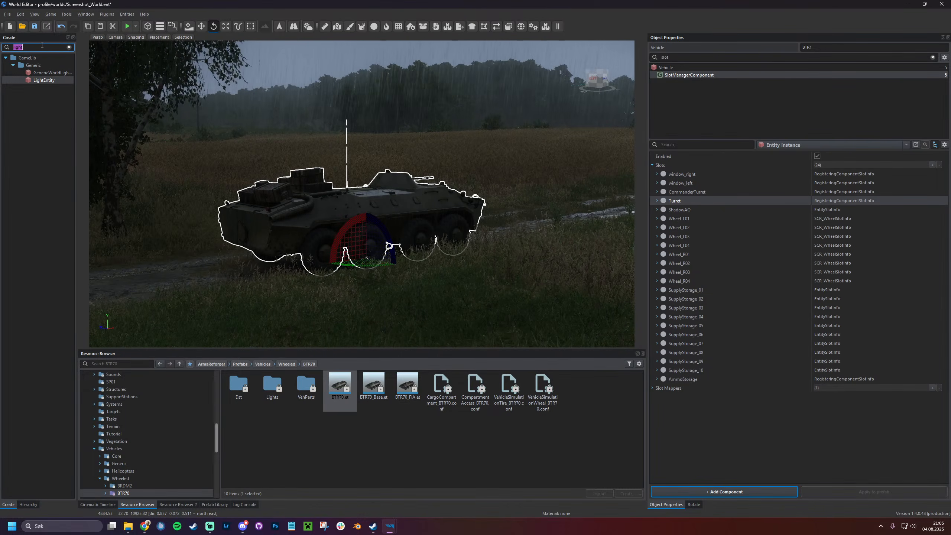
{"action": "type", "text": "effe"}
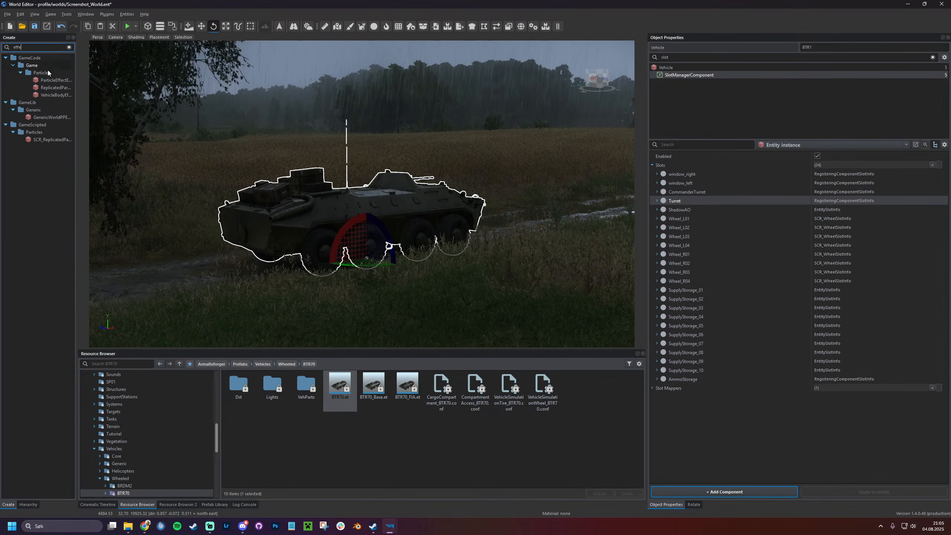
{"action": "left_click_drag", "start_coordinate": [55, 80], "coordinate": [454, 296]}
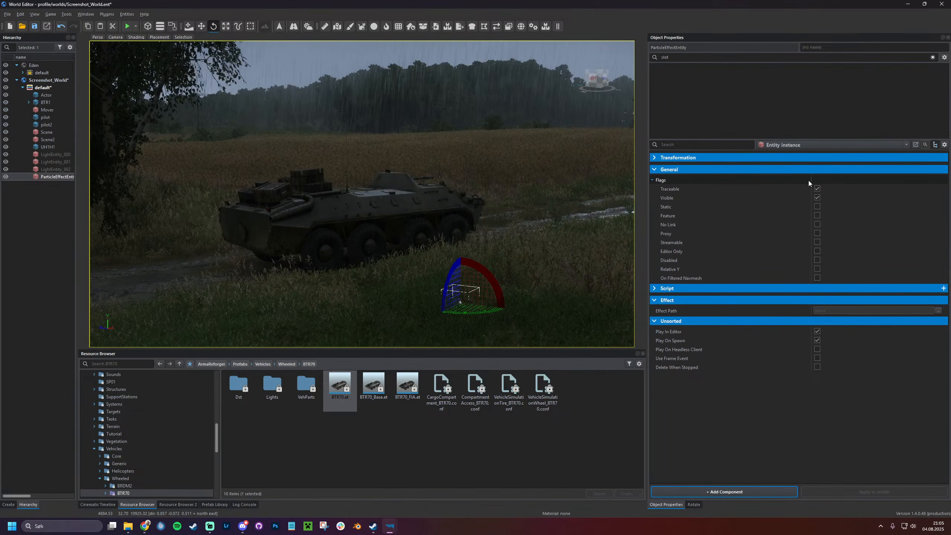
{"action": "left_click", "coordinate": [695, 56]}
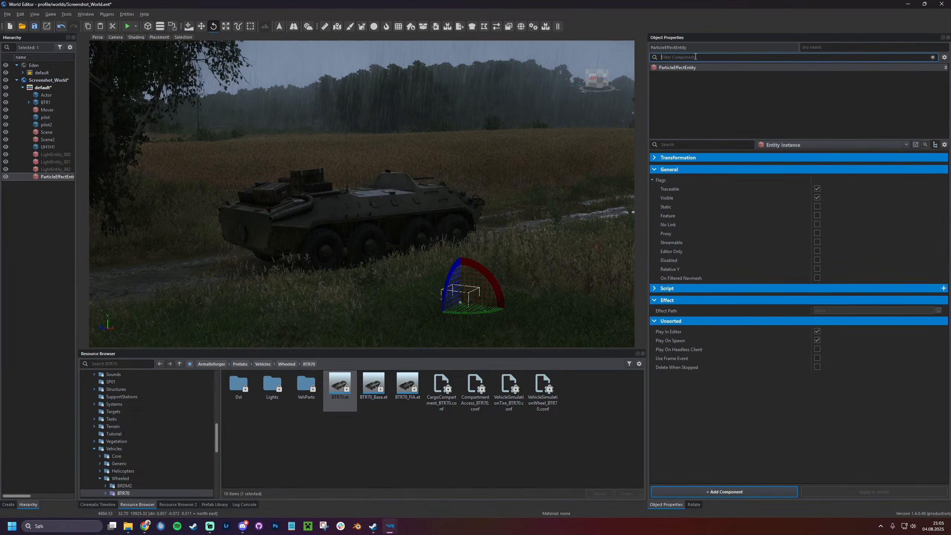
{"action": "left_click", "coordinate": [812, 49]}
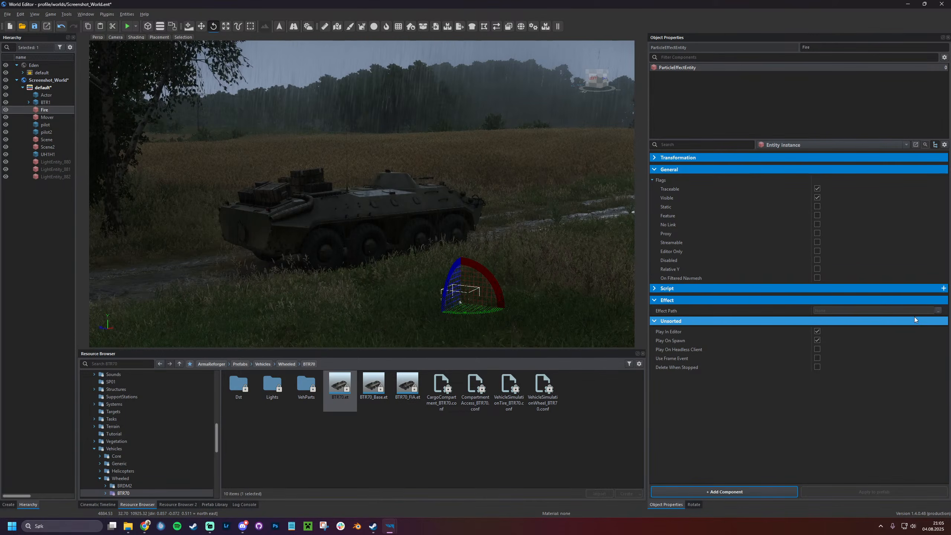
Try the Campfire_medium_normal.ptc and Fire_wheel_big.ptc effects on the Fire entity
{"action": "left_click", "coordinate": [937, 310]}
{"action": "type", "text": "fire"}
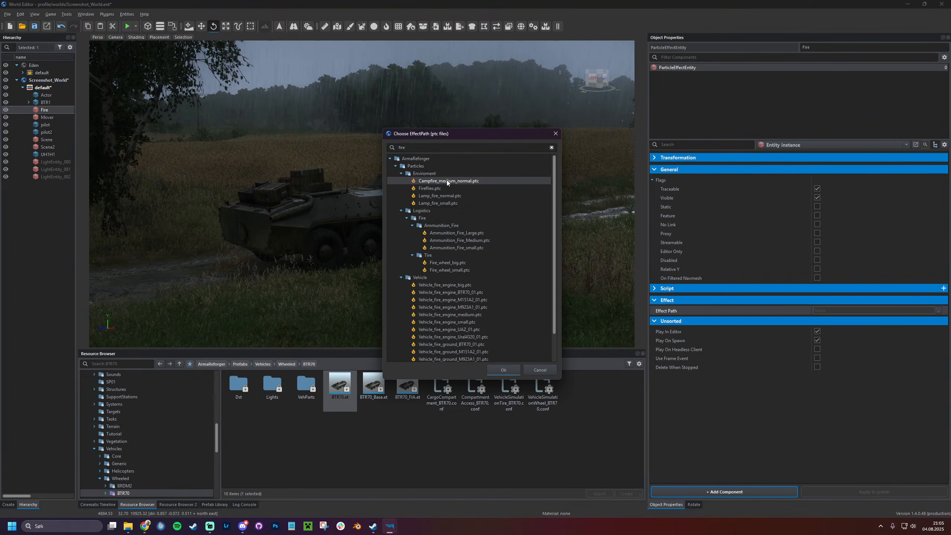
{"action": "double_click", "coordinate": [446, 181]}
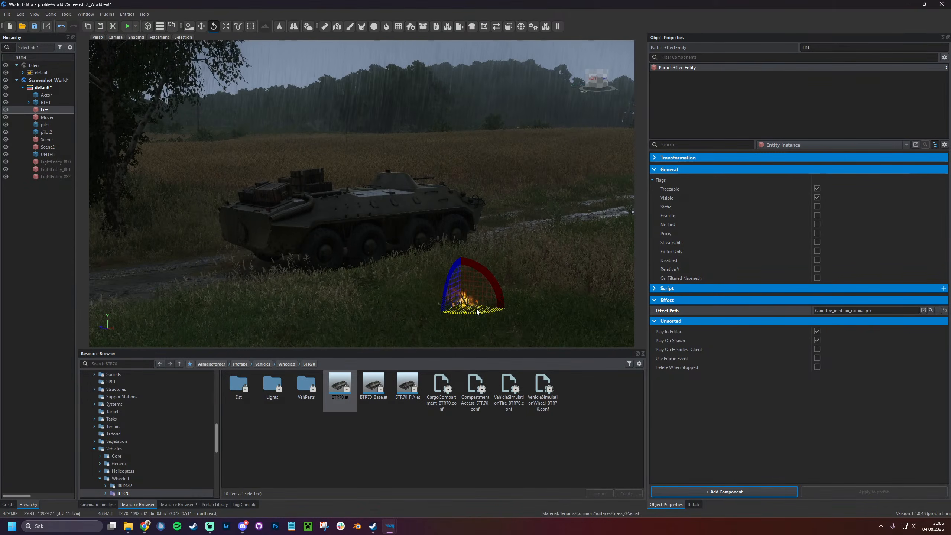
{"action": "left_click", "coordinate": [938, 310]}
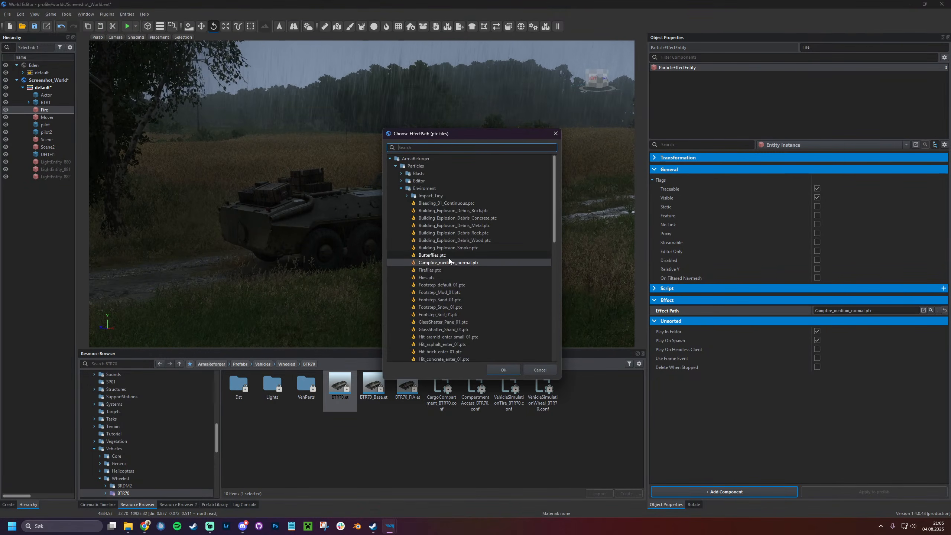
{"action": "type", "text": "fire"}
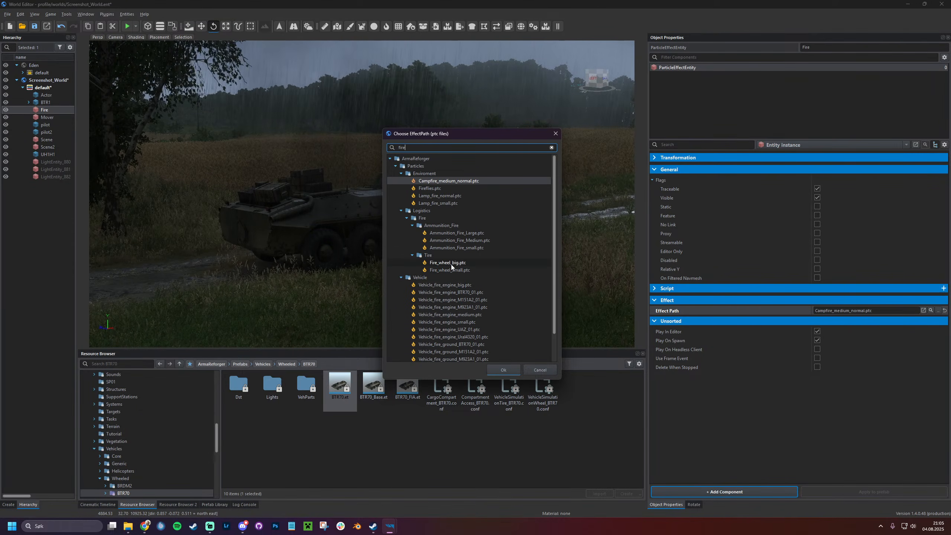
{"action": "double_click", "coordinate": [451, 264]}
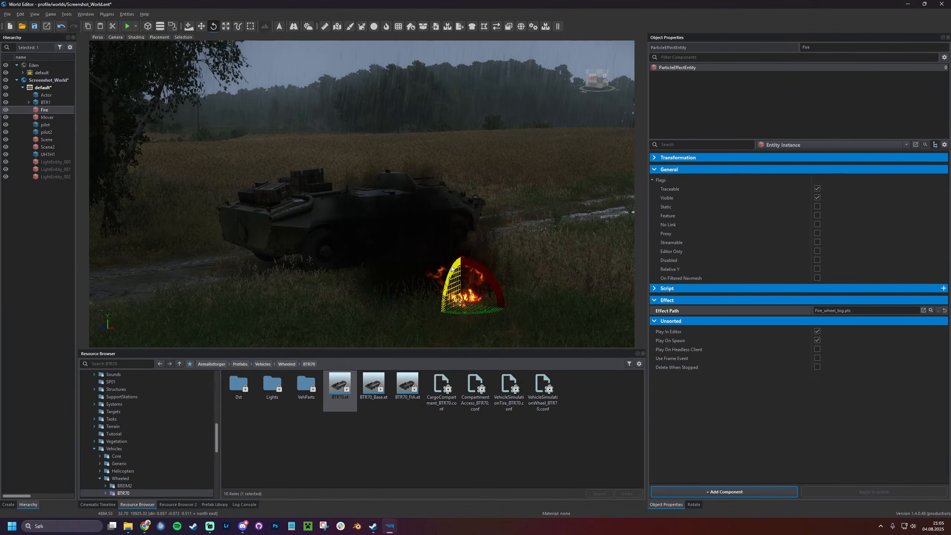
Try the Ammunition_Fire_Large.ptc and Ammunition_Fire_Medium.ptc effects on the Fire entity
{"action": "left_click", "coordinate": [936, 311]}
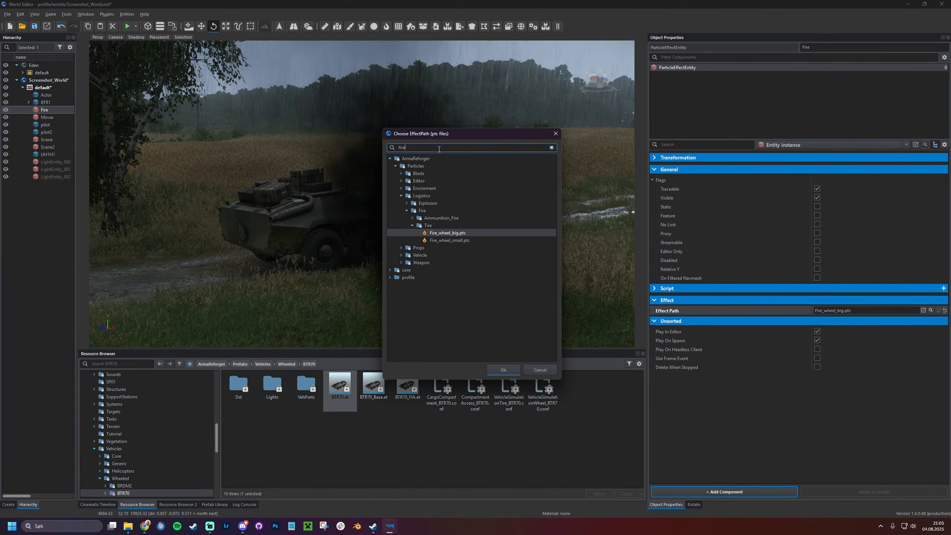
{"action": "type", "text": "fire"}
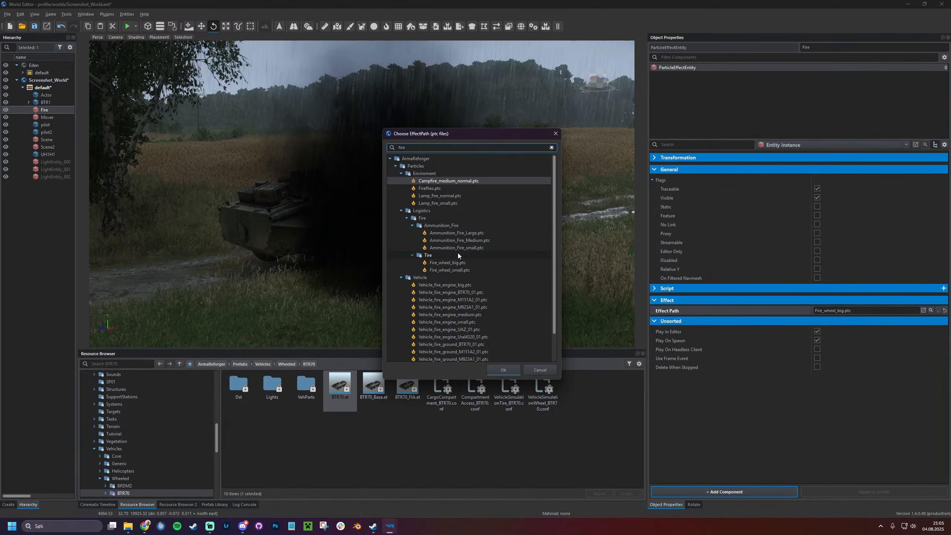
{"action": "double_click", "coordinate": [456, 233]}
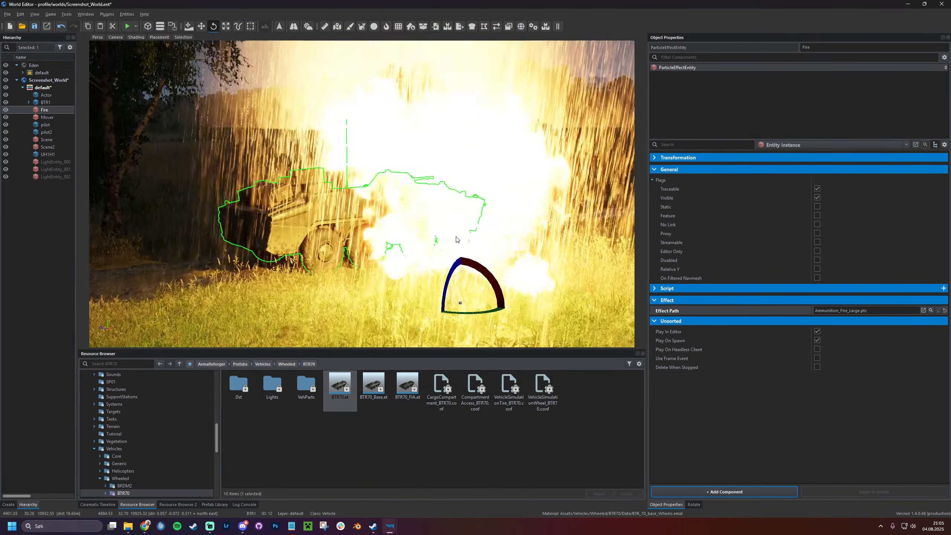
{"action": "left_click", "coordinate": [938, 311]}
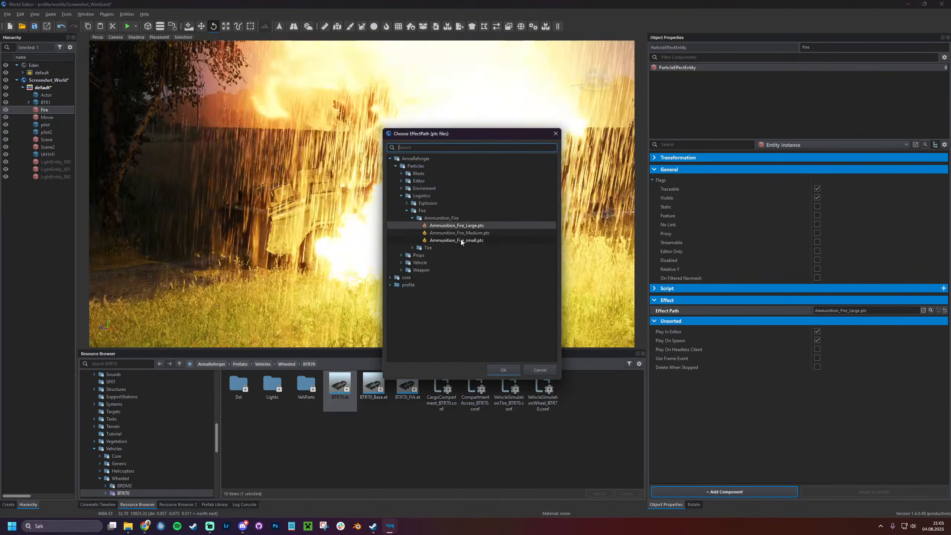
{"action": "double_click", "coordinate": [460, 234]}
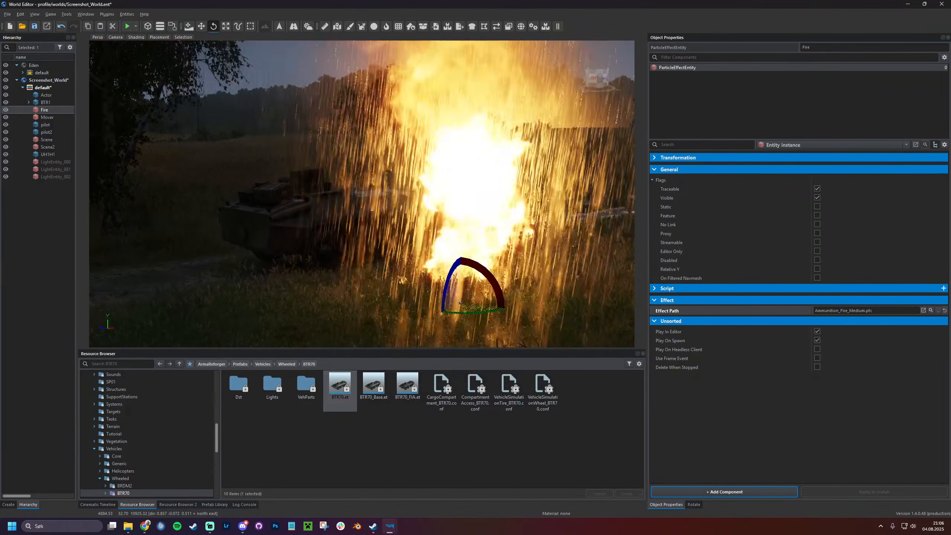
Set the Fire entity's effect to Ammunition_Fire_small.ptc and disable Play On Spawn and Play In Editor
{"action": "left_click", "coordinate": [938, 311]}
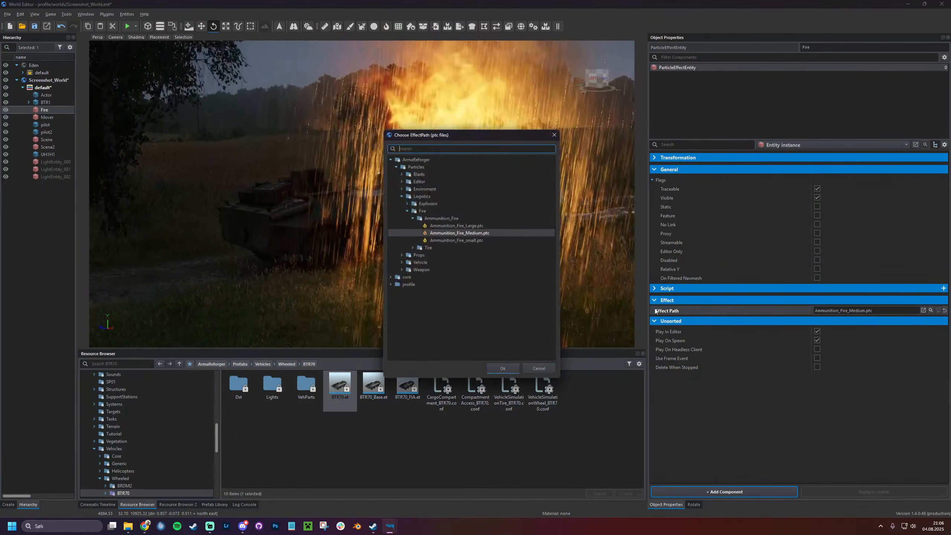
{"action": "double_click", "coordinate": [482, 240]}
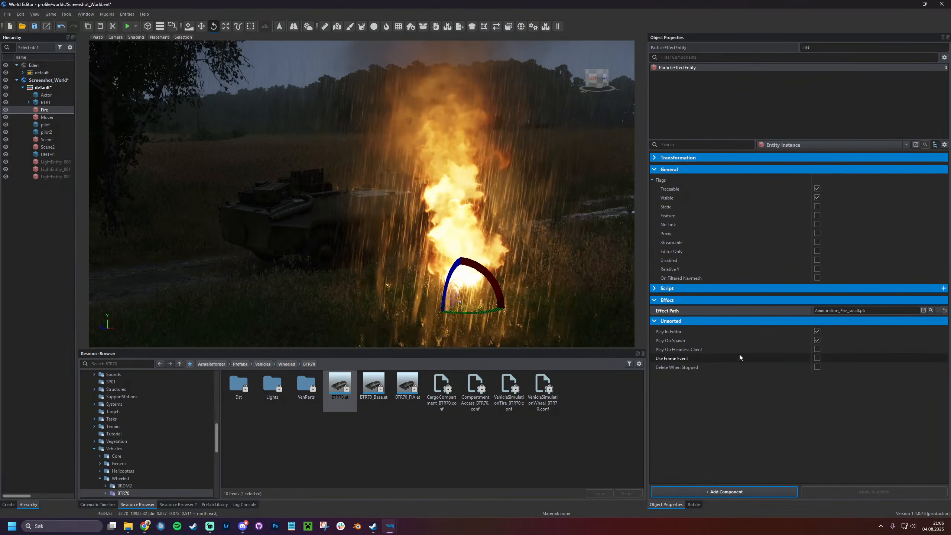
{"action": "left_click", "coordinate": [817, 340]}
{"action": "left_click", "coordinate": [817, 331]}
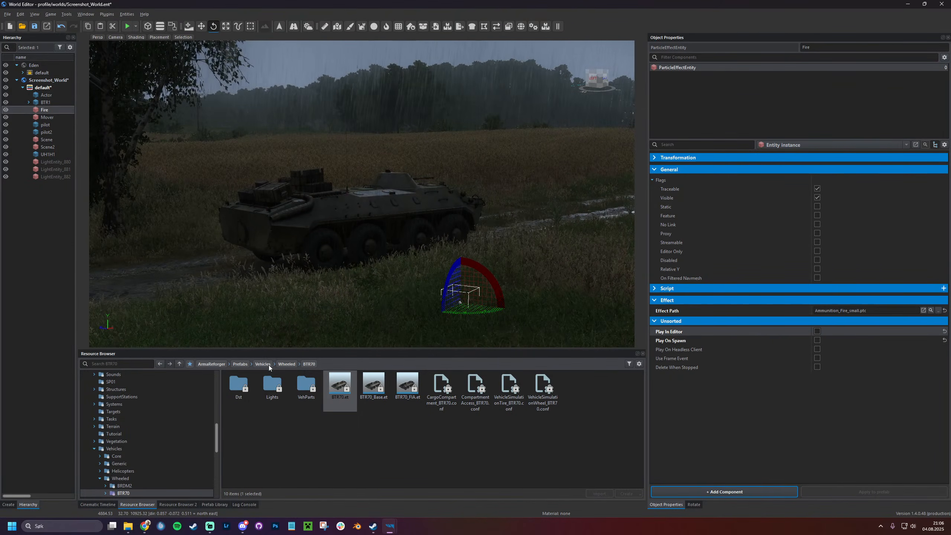
Save the world and bring up the cinematic timeline with the Scene2 tracks
{"action": "key", "text": "ctrl+s"}
{"action": "left_click", "coordinate": [93, 505]}
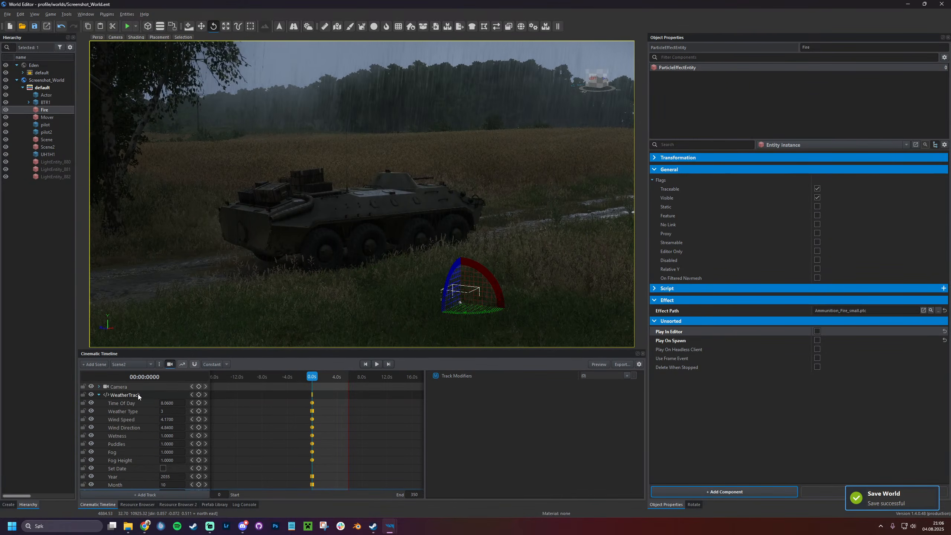
Collapse the WeatherTrack and add an Attach To Slot track named BTR1_Fire to Scene2 for the BTR vehicle
{"action": "double_click", "coordinate": [138, 394]}
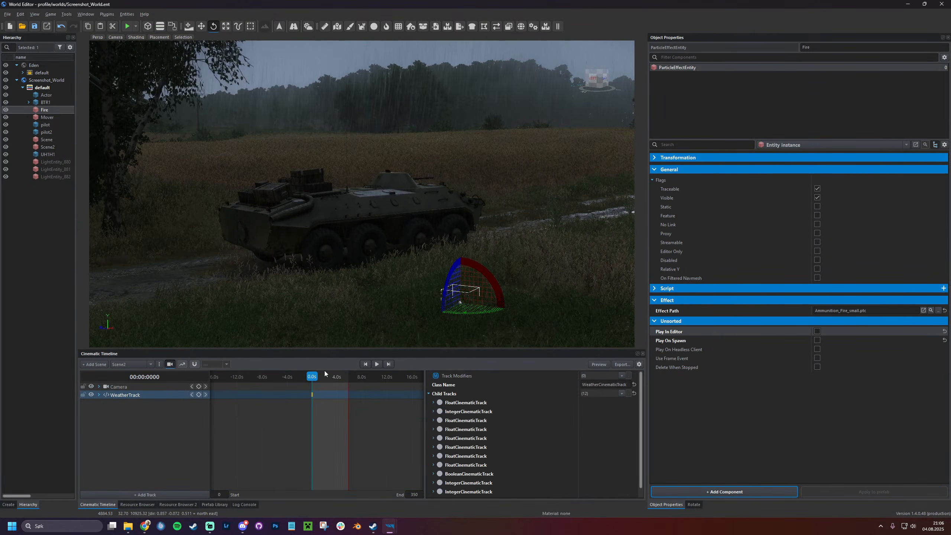
{"action": "left_click", "coordinate": [336, 216]}
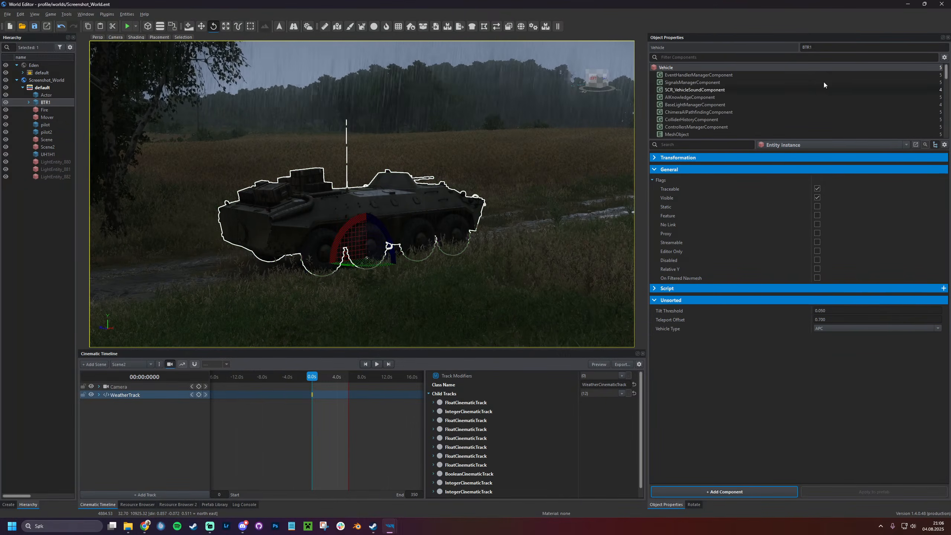
{"action": "left_click", "coordinate": [136, 504]}
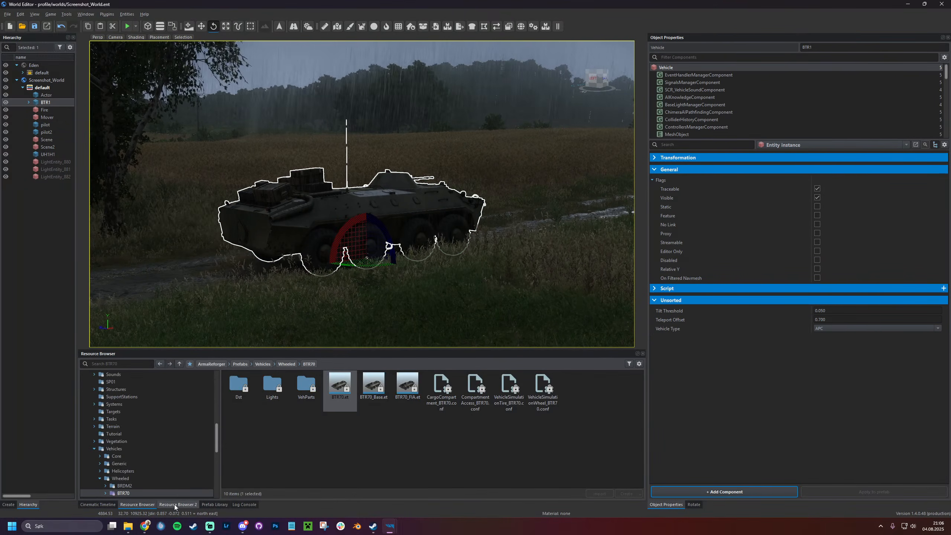
{"action": "left_click", "coordinate": [98, 504]}
{"action": "left_click", "coordinate": [163, 494]}
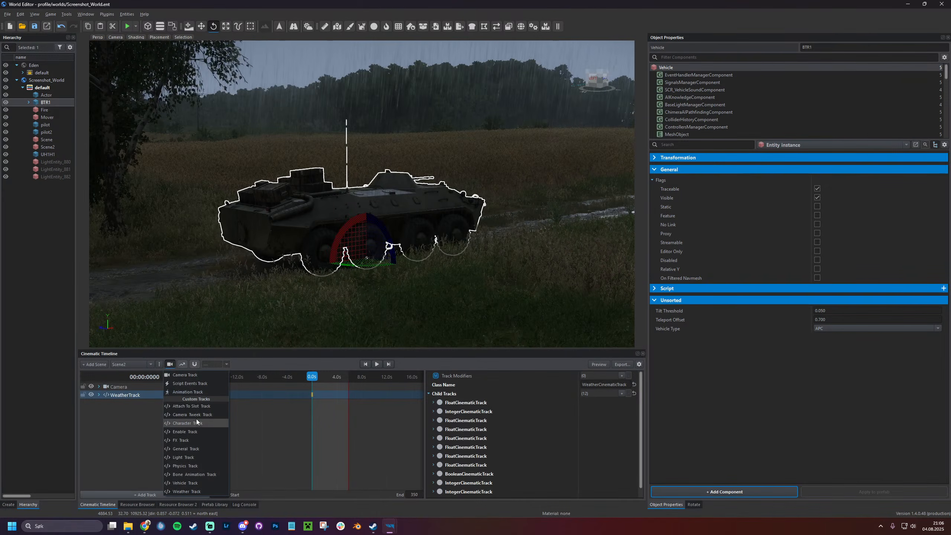
{"action": "left_click", "coordinate": [197, 405]}
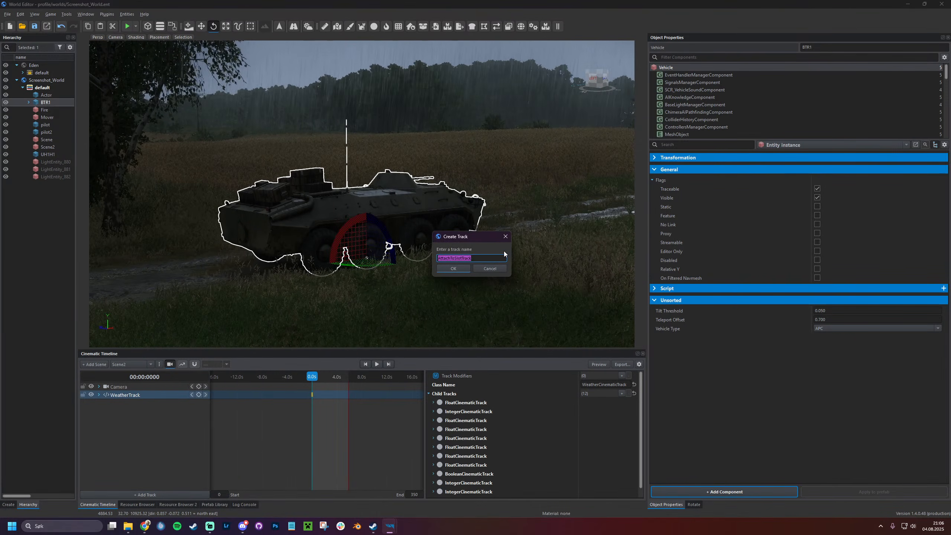
{"action": "type", "text": "BTR"}
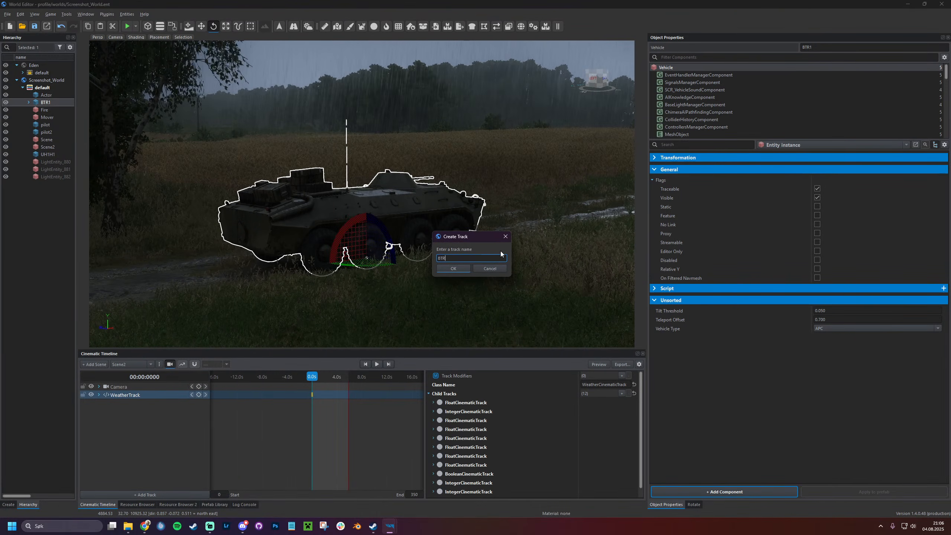
{"action": "type", "text": "1:Fire"}
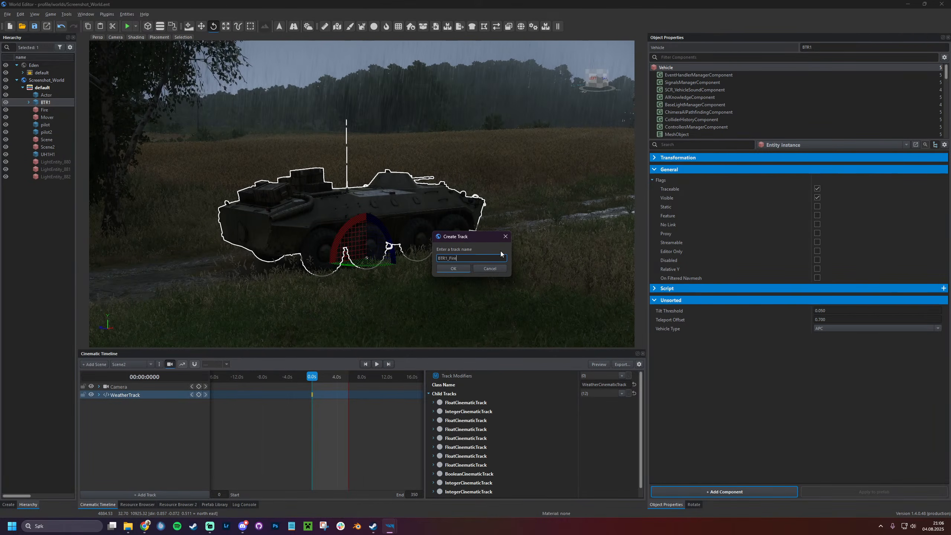
{"action": "key", "text": "Return"}
Expand the BTR1_Fire track and set its Entity To Attach to Fire
{"action": "double_click", "coordinate": [152, 404]}
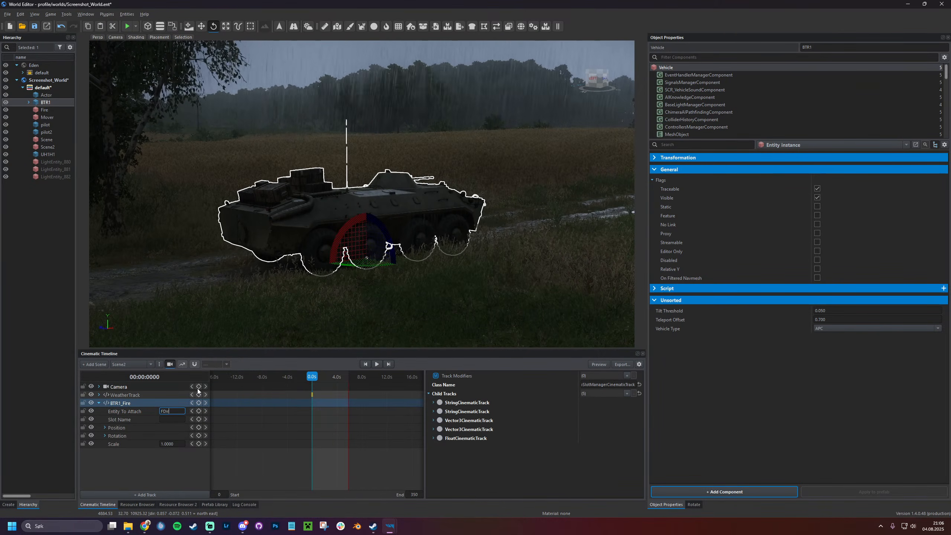
{"action": "key", "text": "BackSpace"}
{"action": "key", "text": "BackSpace"}
{"action": "key", "text": "BackSpace"}
{"action": "key", "text": "Return"}
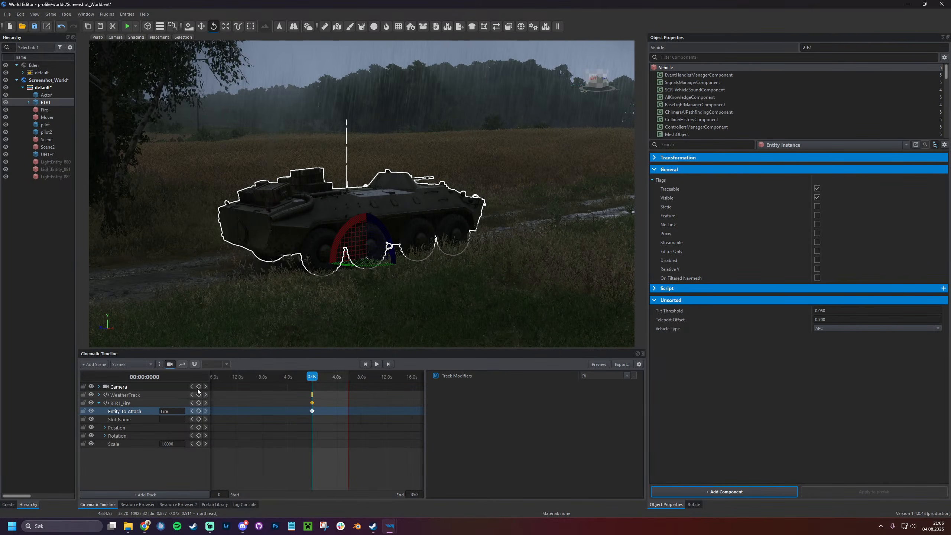
Filter BTR1's components for "slot", set the BTR1_Fire track's Slot Name to Turret and save the world
{"action": "left_click", "coordinate": [716, 58]}
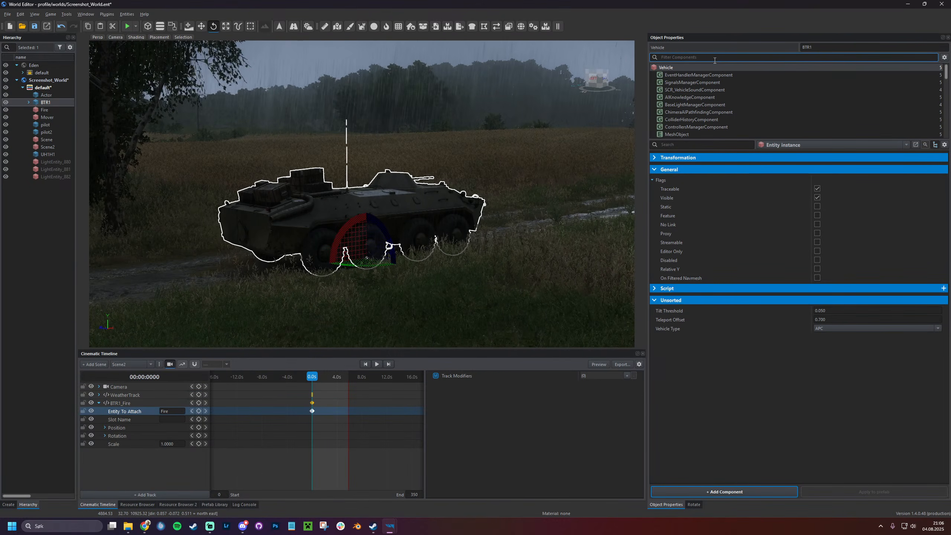
{"action": "type", "text": "slot"}
{"action": "left_click", "coordinate": [714, 199]}
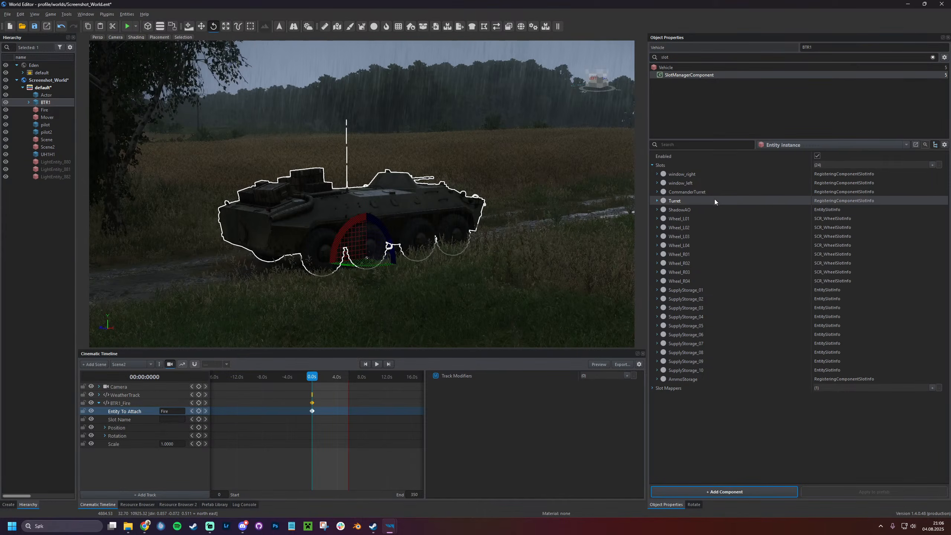
{"action": "left_click", "coordinate": [171, 419]}
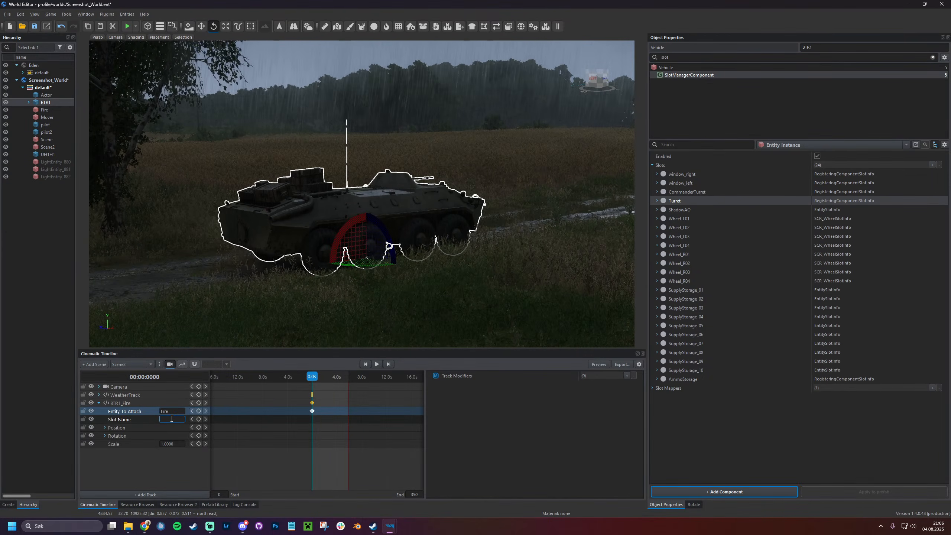
{"action": "key", "text": "Return"}
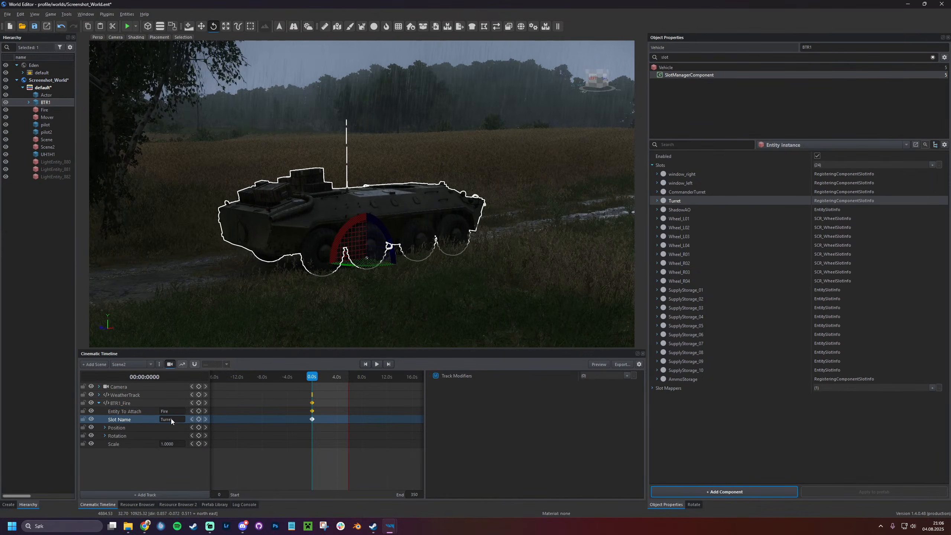
{"action": "key", "text": "ctrl+z"}
{"action": "left_click", "coordinate": [174, 420]}
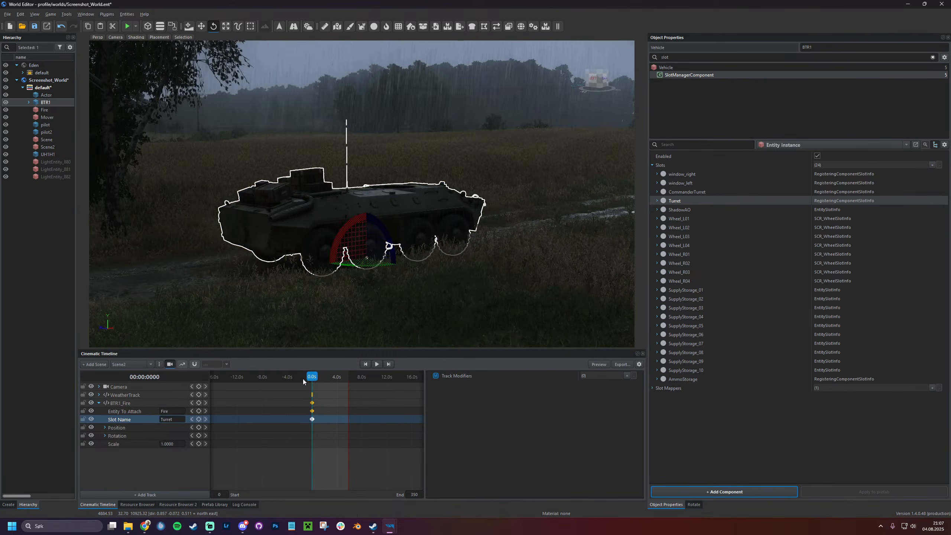
{"action": "key", "text": "ctrl+s"}
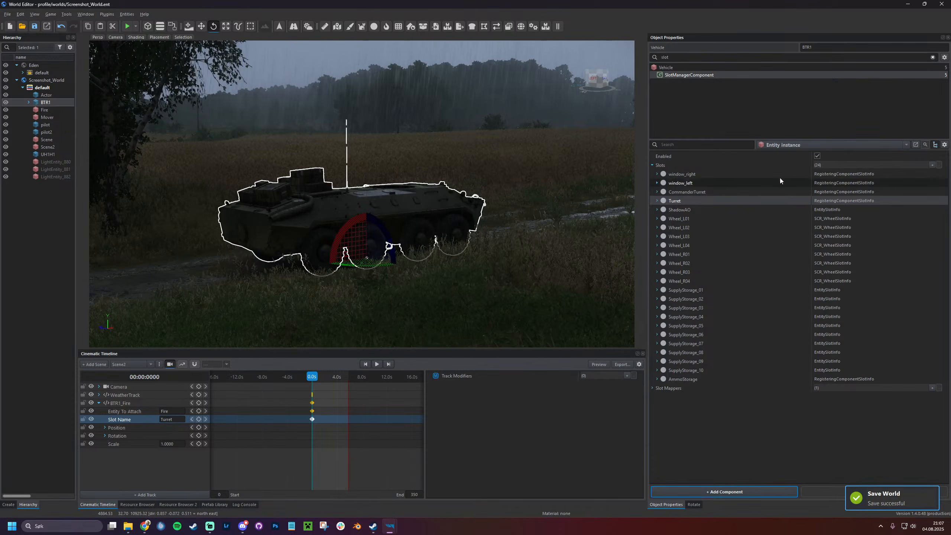
Enable Play In Editor and Play On Spawn on the Fire entity and save the world
{"action": "left_click", "coordinate": [55, 108]}
{"action": "left_click", "coordinate": [817, 331]}
{"action": "left_click", "coordinate": [817, 340]}
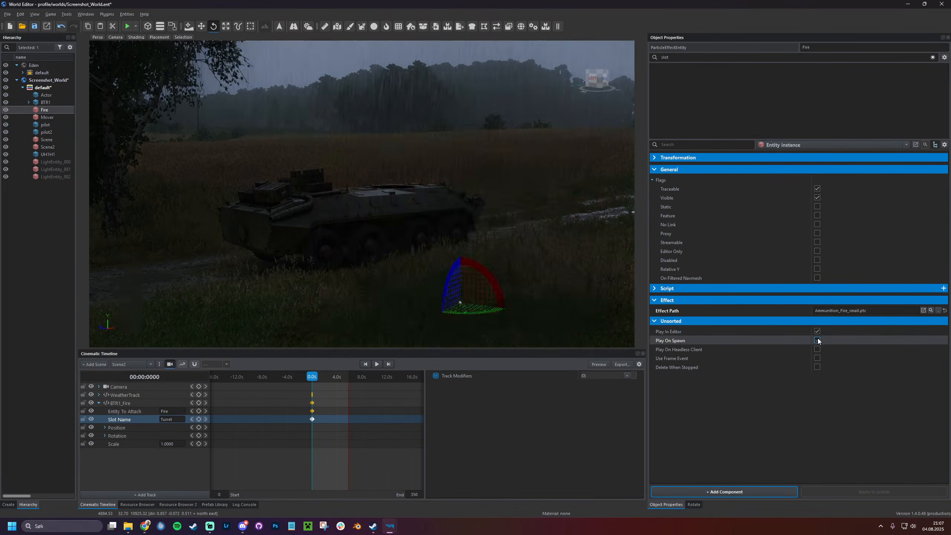
{"action": "key", "text": "ctrl+s"}
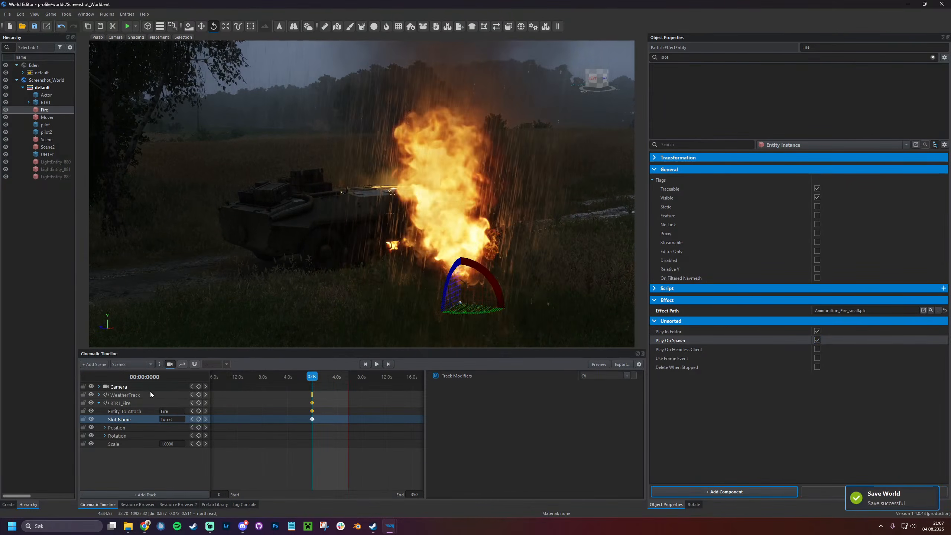
Show the Camera track's shot at 0.0s, disable Play On Spawn on the Fire entity and save the world
{"action": "left_click", "coordinate": [177, 387]}
{"action": "mouse_move", "coordinate": [312, 377]}
{"action": "left_mouse_down"}
{"action": "mouse_move", "coordinate": [352, 380]}
{"action": "mouse_move", "coordinate": [309, 379]}
{"action": "left_mouse_up"}
{"action": "left_click", "coordinate": [199, 387]}
{"action": "key", "text": "ctrl+s"}
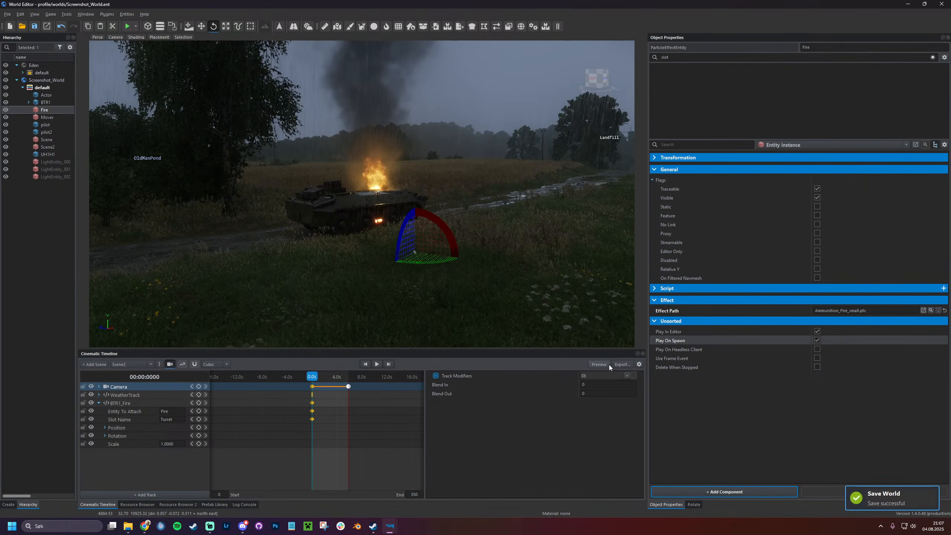
{"action": "left_click", "coordinate": [815, 341]}
{"action": "key", "text": "ctrl+s"}
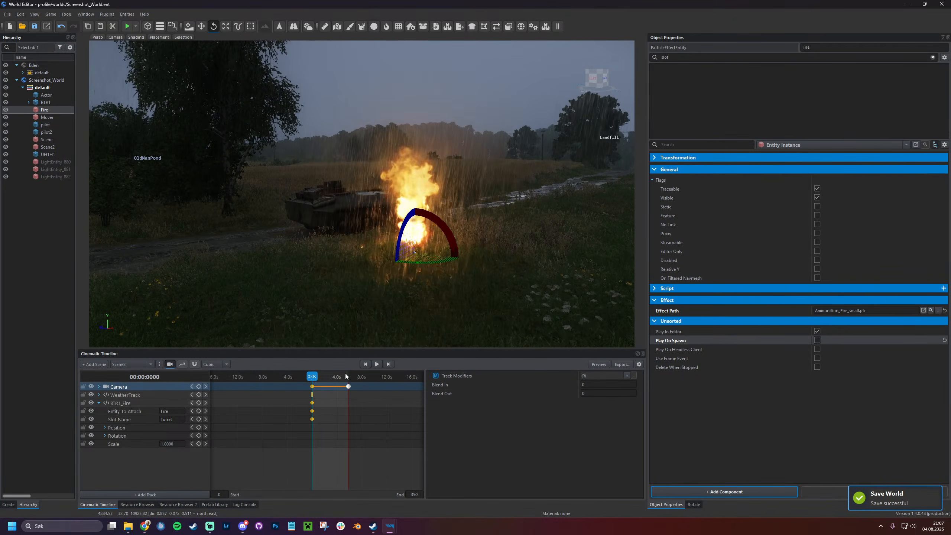
Collapse BTR1_Fire, add an FX track named Fire and set a keyframe on its Play property at 0.0s
{"action": "left_click", "coordinate": [141, 403]}
{"action": "left_click", "coordinate": [141, 403]}
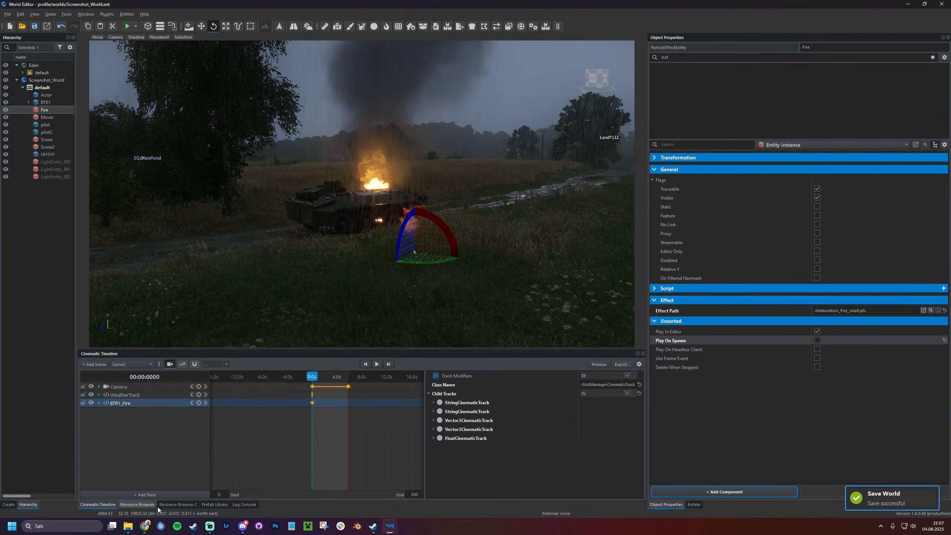
{"action": "left_click", "coordinate": [156, 495]}
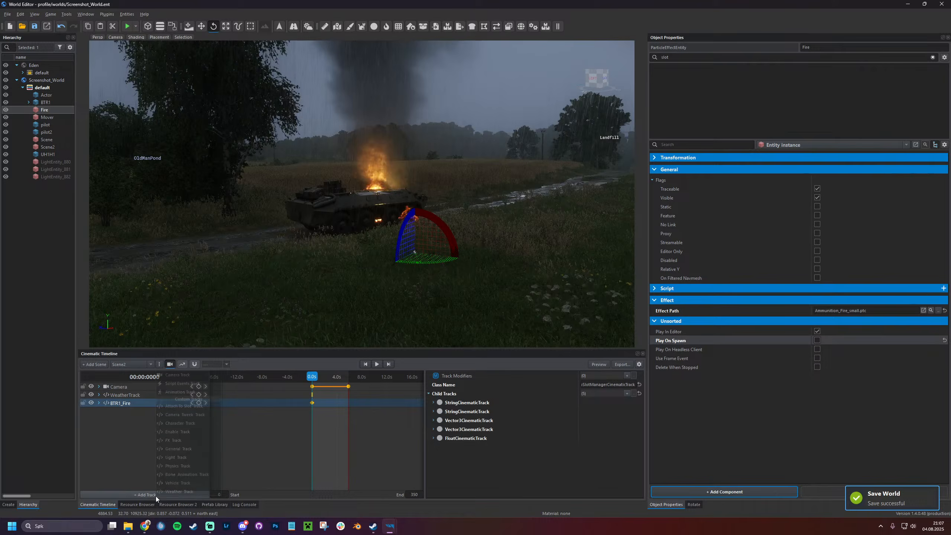
{"action": "left_click", "coordinate": [184, 439]}
{"action": "key", "text": "Return"}
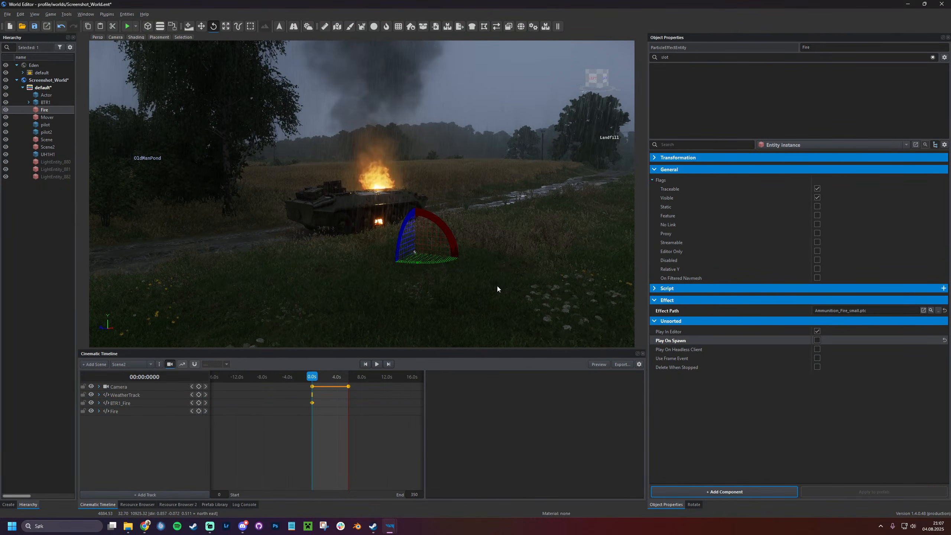
{"action": "left_click", "coordinate": [138, 411]}
{"action": "left_click", "coordinate": [161, 428]}
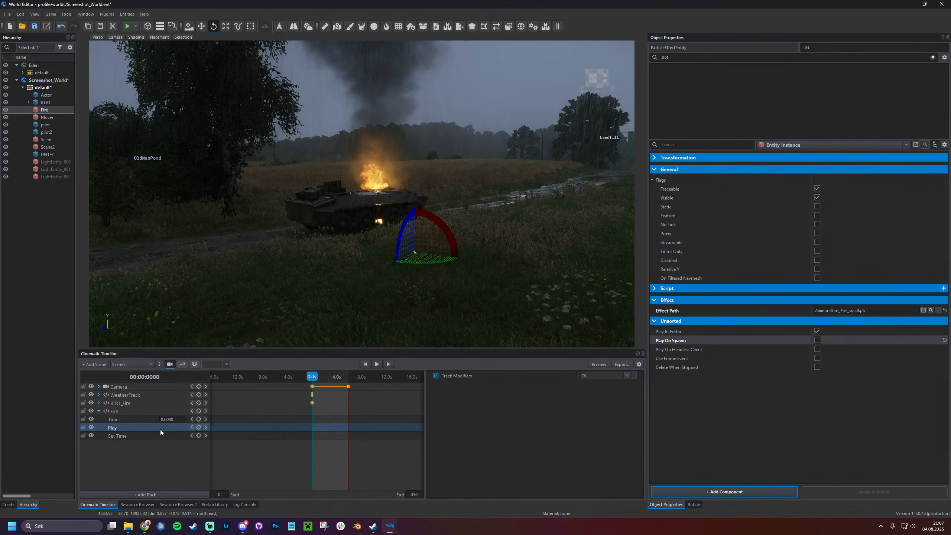
{"action": "left_click", "coordinate": [199, 428]}
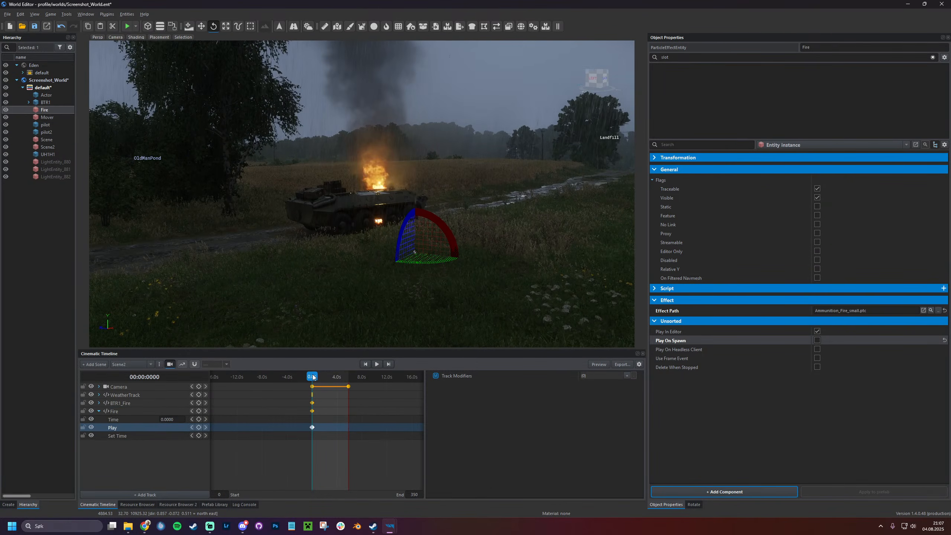
Inspect the fire on the BTR up close and locate the AmmoStorage slot in BTR1's SlotManagerComponent
{"action": "key", "text": "w"}
{"action": "mouse_move", "coordinate": [402, 283]}
{"action": "right_mouse_down"}
{"action": "mouse_move", "coordinate": [383, 297]}
{"action": "mouse_move", "coordinate": [375, 248]}
{"action": "right_mouse_up"}
{"action": "key", "text": "s"}
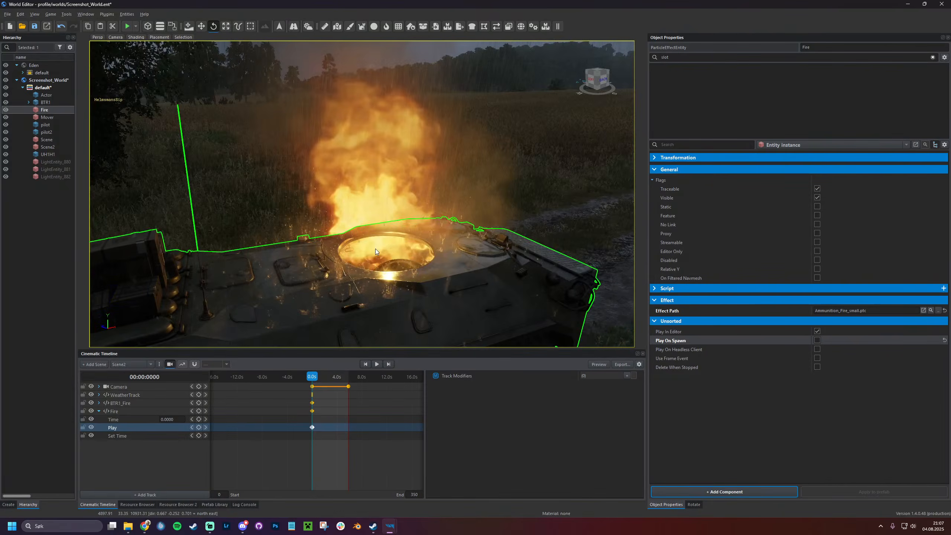
{"action": "right_click_drag", "start_coordinate": [487, 276], "coordinate": [483, 286]}
{"action": "key", "text": "s"}
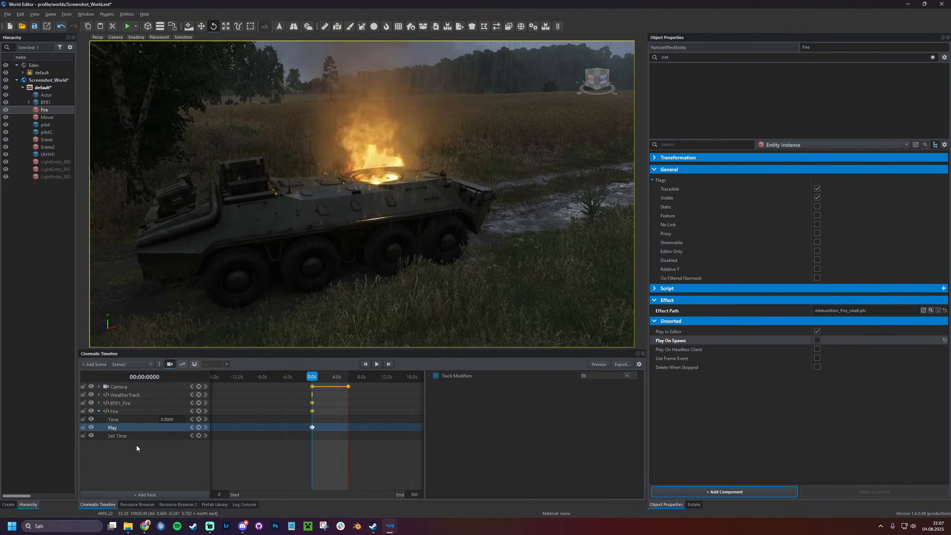
{"action": "double_click", "coordinate": [125, 403]}
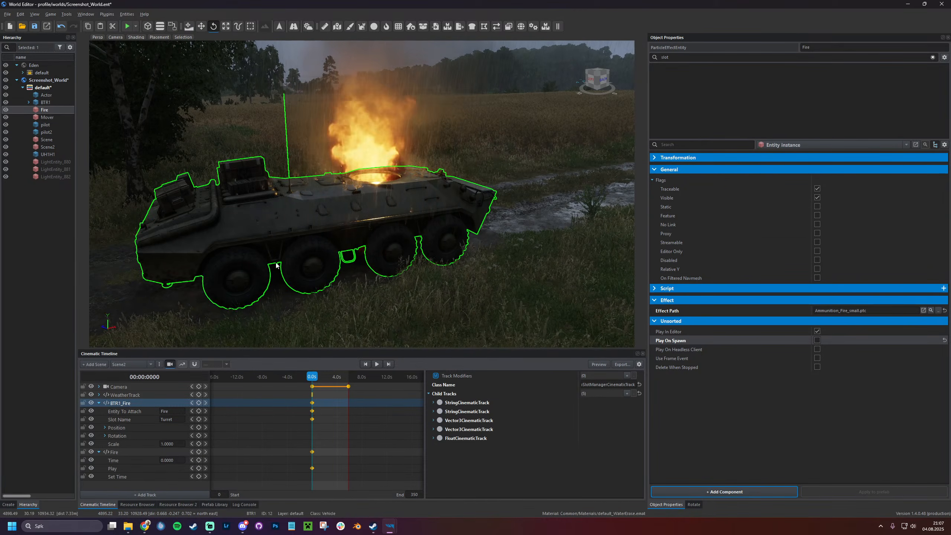
{"action": "left_click", "coordinate": [355, 240]}
{"action": "left_click", "coordinate": [718, 75]}
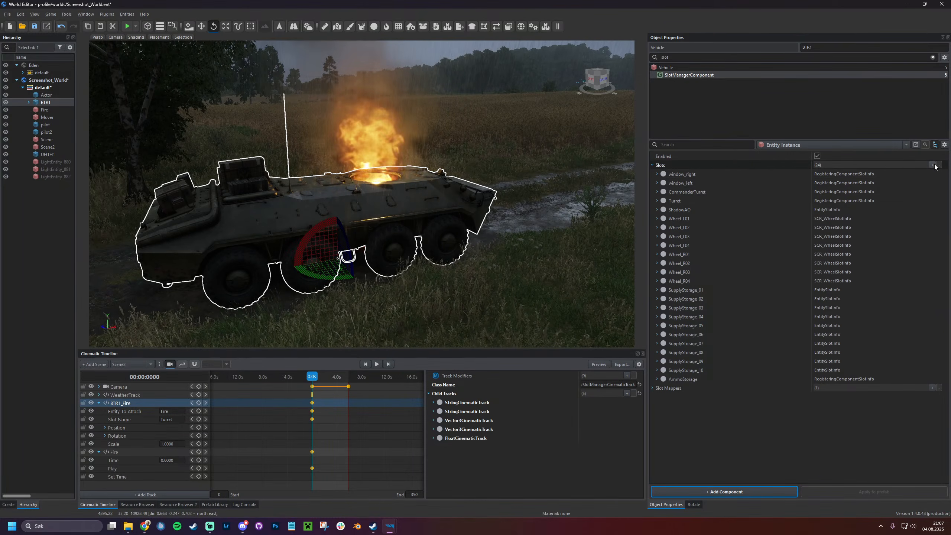
{"action": "left_click", "coordinate": [693, 379]}
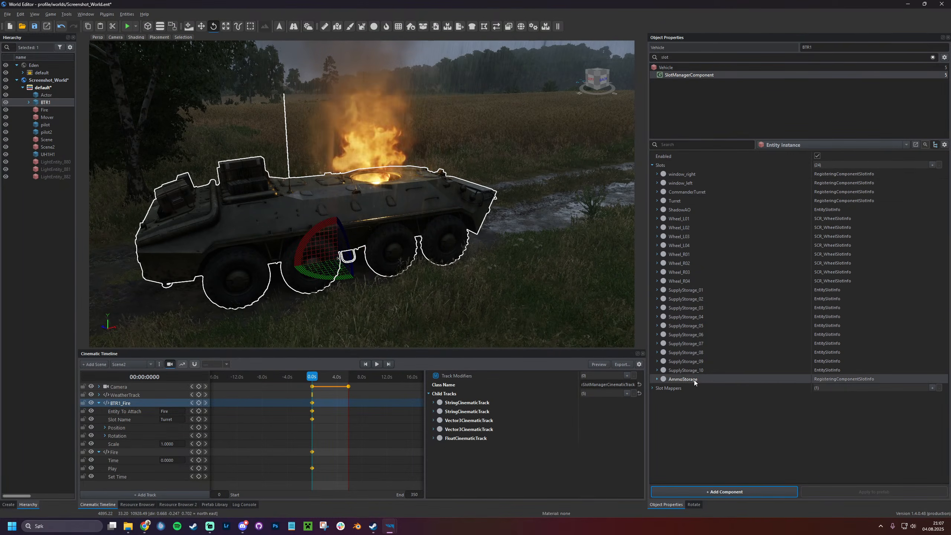
Set the BTR1_Fire track's Slot Name to AmmoStorage
{"action": "double_click", "coordinate": [173, 419]}
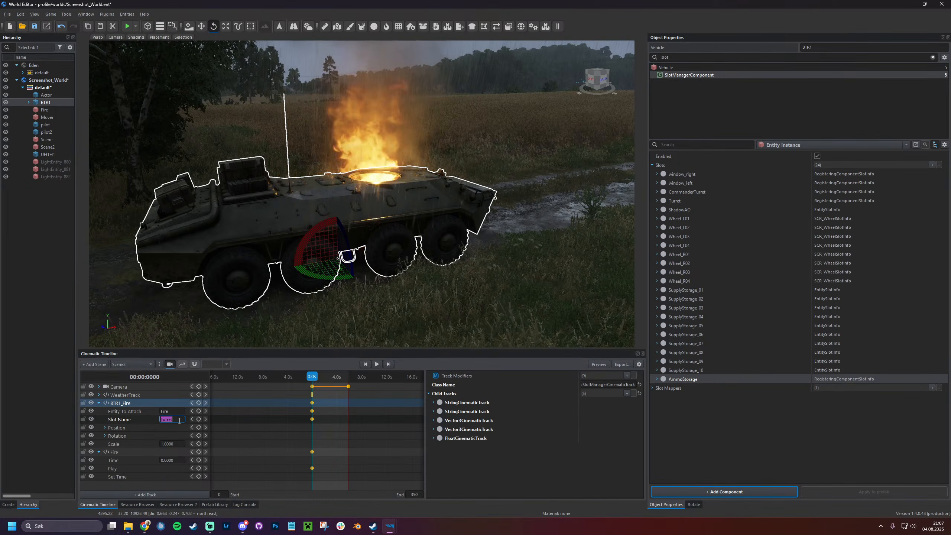
{"action": "type", "text": "Ammos"}
{"action": "type", "text": "torage"}
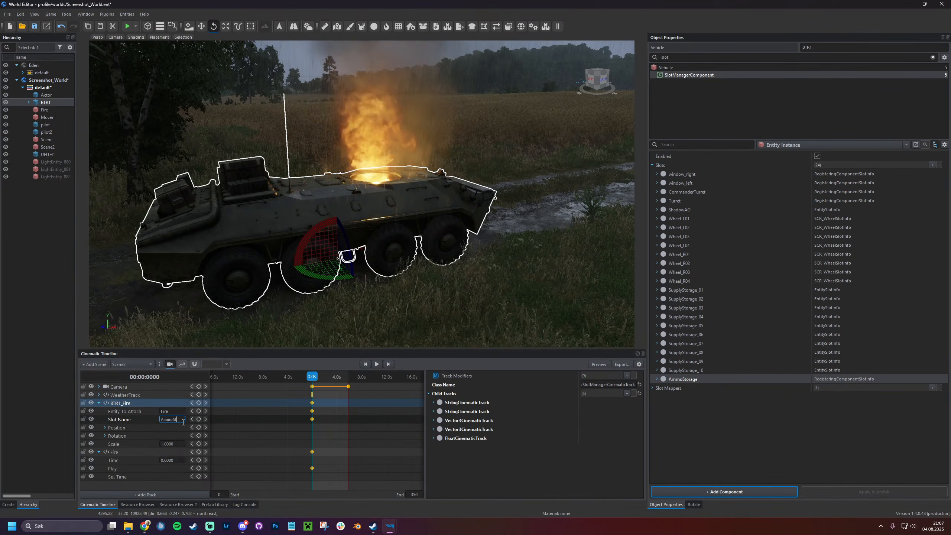
{"action": "key", "text": "Return"}
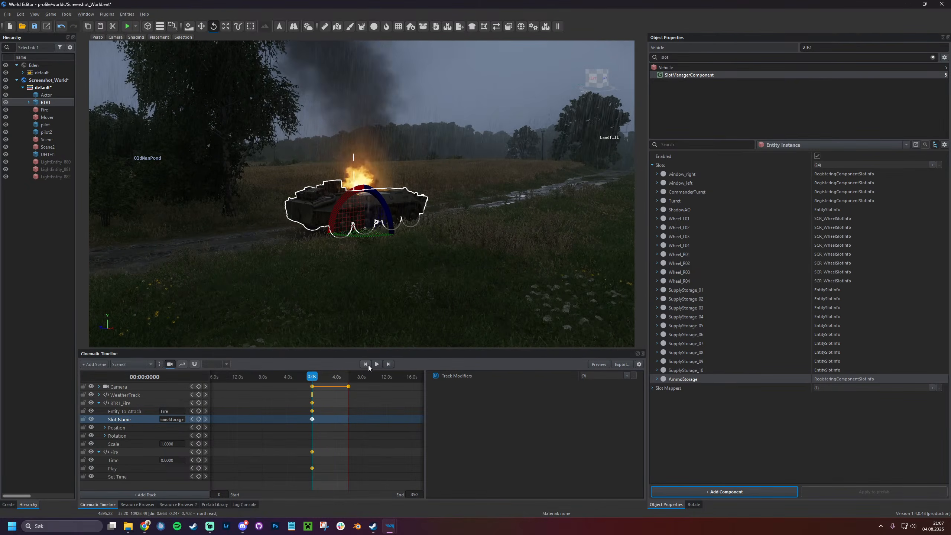
Save the world, play the Scene2 timeline and start the cinematic preview in game mode
{"action": "key", "text": "ctrl+s"}
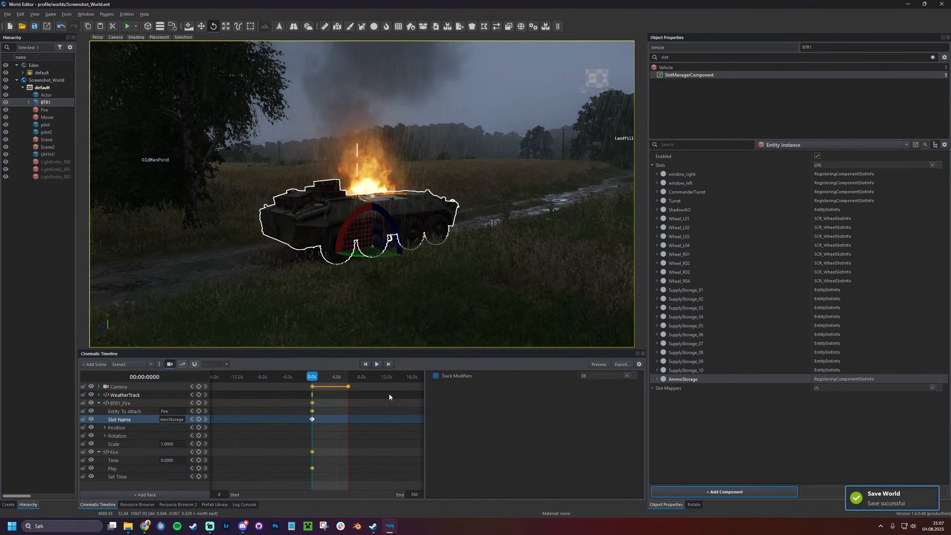
{"action": "left_click", "coordinate": [376, 364]}
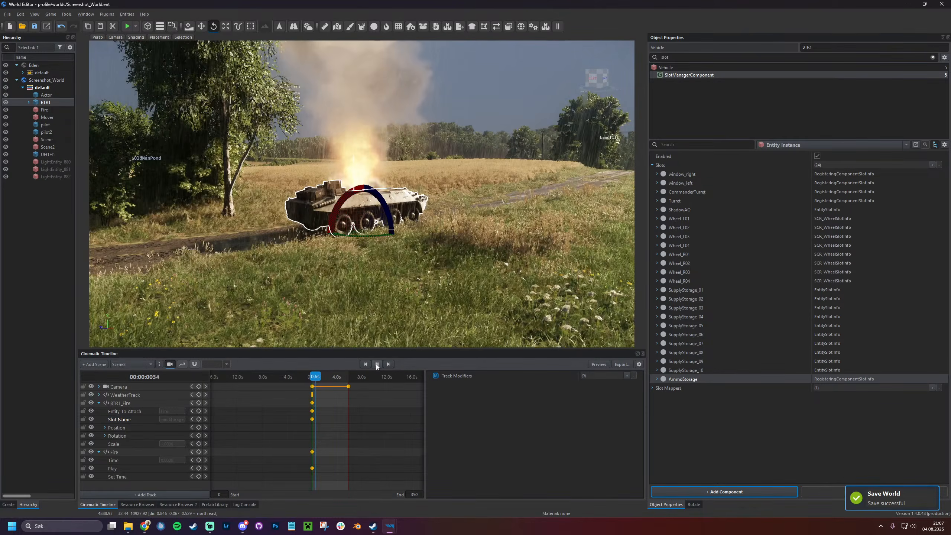
{"action": "left_click", "coordinate": [600, 365]}
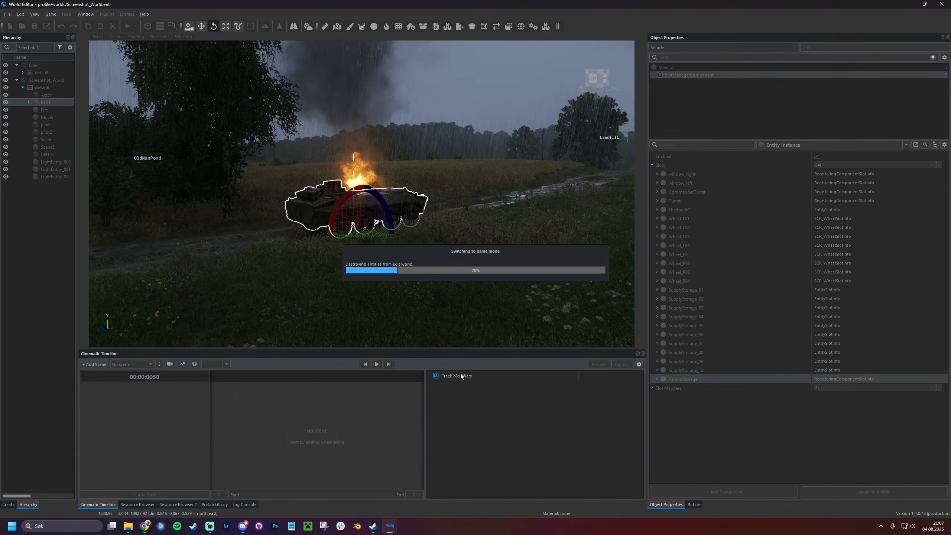
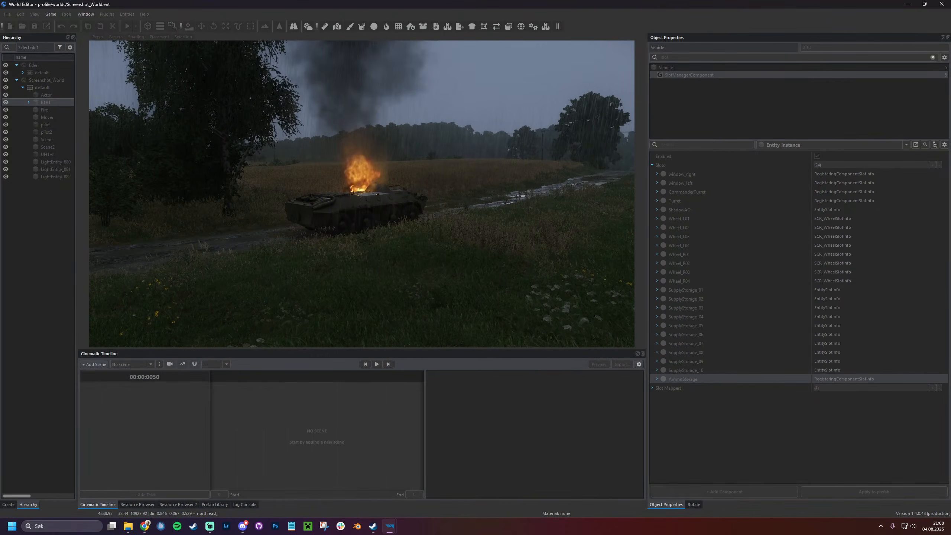
Exit the game preview, collapse the BTR1_Fire and Fire tracks, and add a Vehicle track named BTR1
{"action": "key", "text": "Escape"}
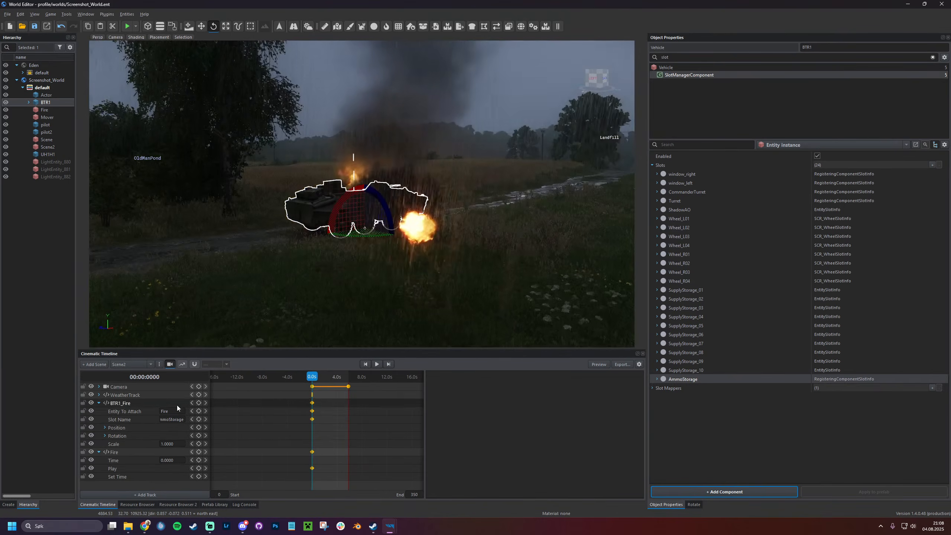
{"action": "double_click", "coordinate": [141, 402]}
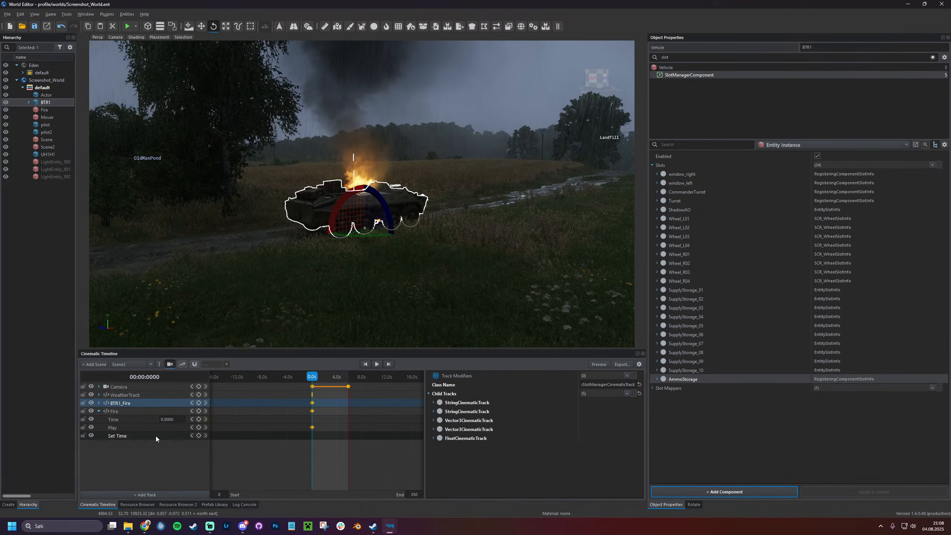
{"action": "left_click", "coordinate": [145, 410]}
{"action": "double_click", "coordinate": [145, 410]}
{"action": "left_click", "coordinate": [152, 494]}
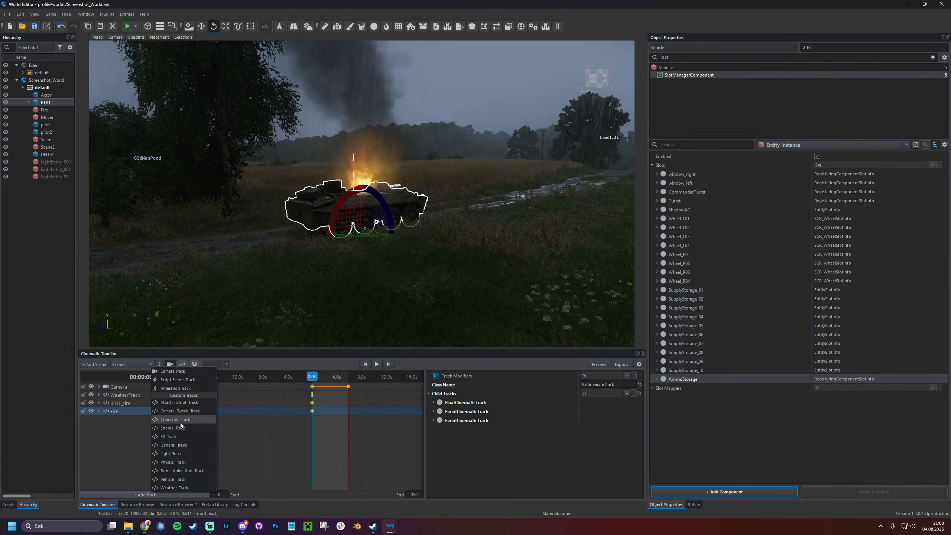
{"action": "left_click", "coordinate": [181, 479]}
{"action": "type", "text": "BT"}
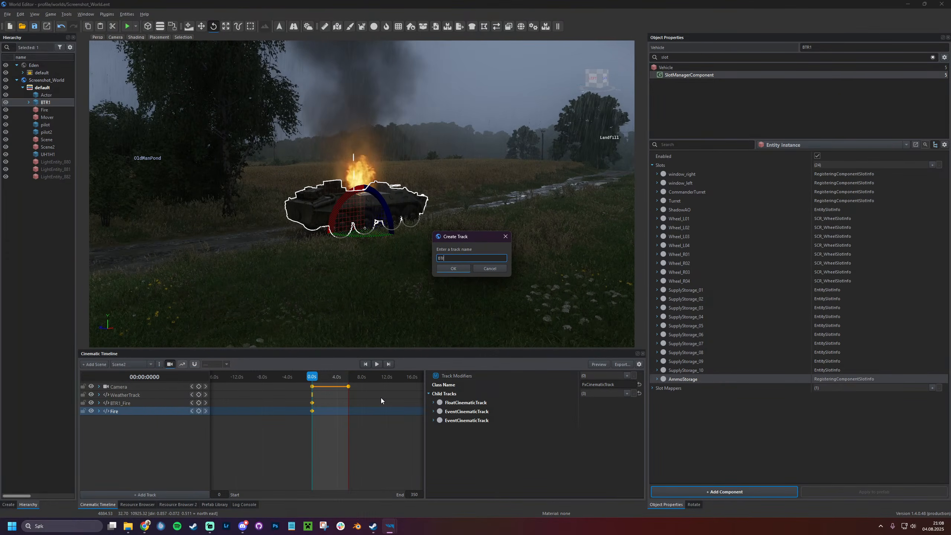
{"action": "type", "text": "R1"}
{"action": "key", "text": "Return"}
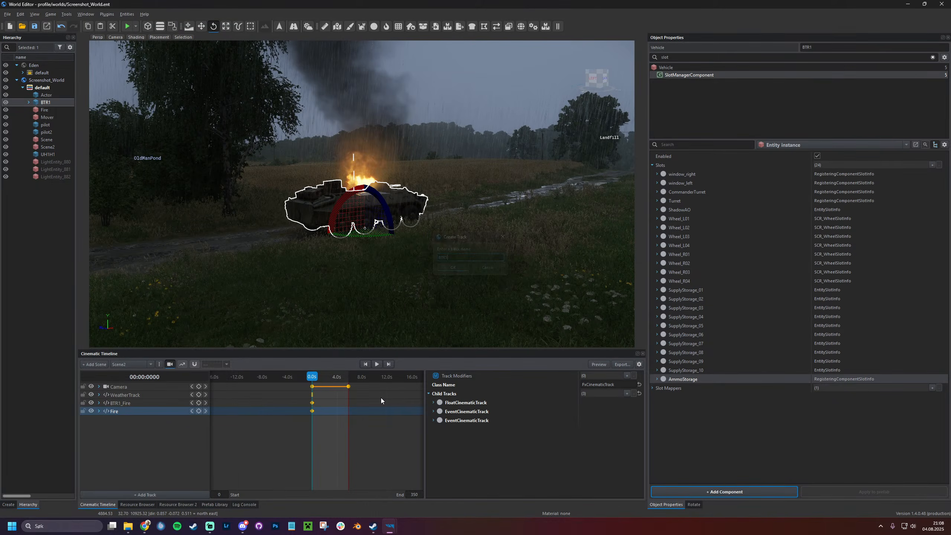
In the BTR1 track, enable Start Engine and set Throttle to 0.5 at 0.0s
{"action": "double_click", "coordinate": [121, 419]}
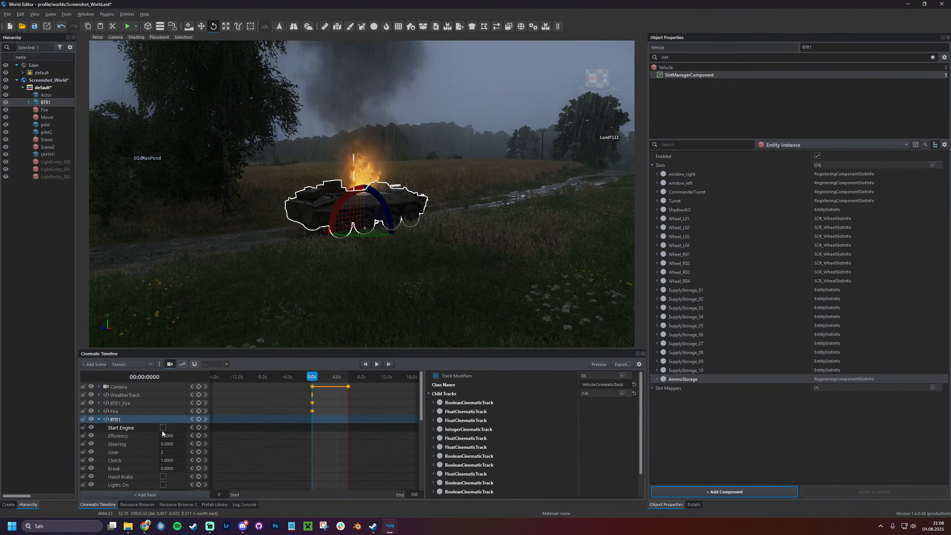
{"action": "left_click", "coordinate": [163, 427]}
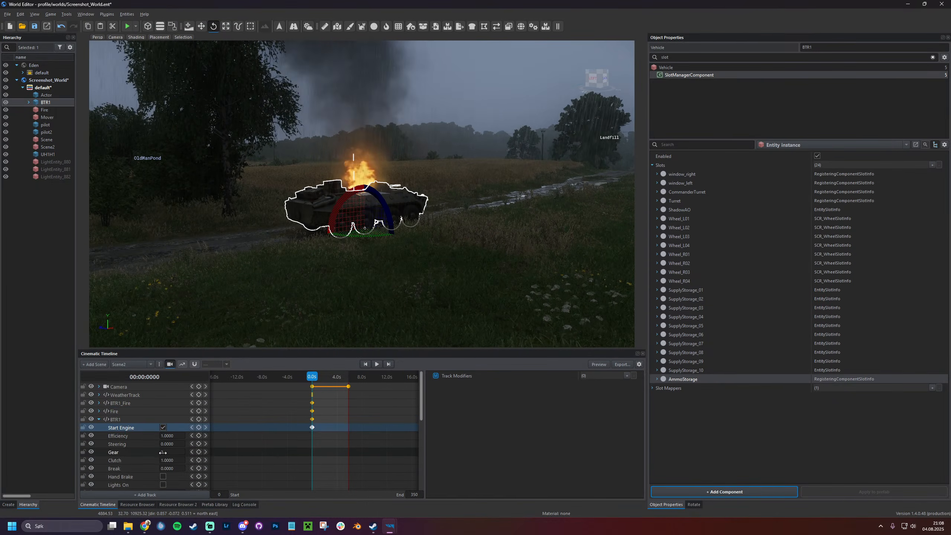
{"action": "scroll", "coordinate": [171, 463], "scroll_direction": "down", "scroll_amount": 2}
{"action": "left_click_drag", "start_coordinate": [167, 462], "coordinate": [311, 463]}
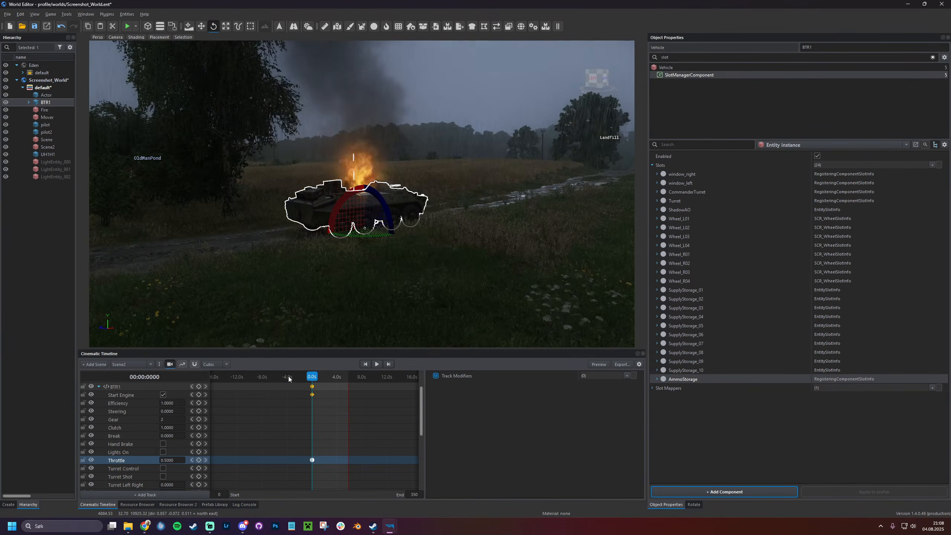
Key the camera at 0.0s on a low grass-level view facing the BTR's front and delete the old end keyframe
{"action": "key", "text": "d"}
{"action": "right_click_drag", "start_coordinate": [424, 280], "coordinate": [149, 272]}
{"action": "scroll", "coordinate": [156, 387], "scroll_direction": "up", "scroll_amount": 2}
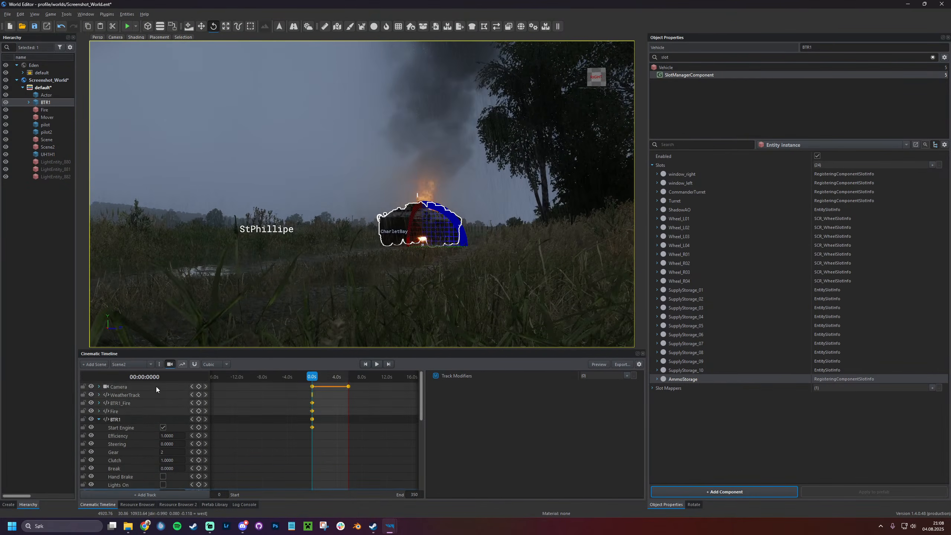
{"action": "left_click", "coordinate": [312, 386]}
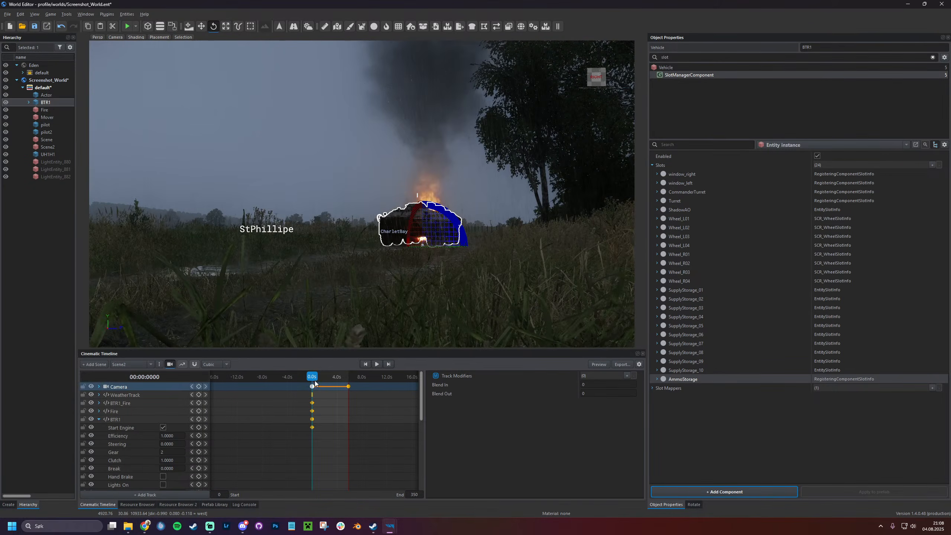
{"action": "left_click", "coordinate": [347, 385]}
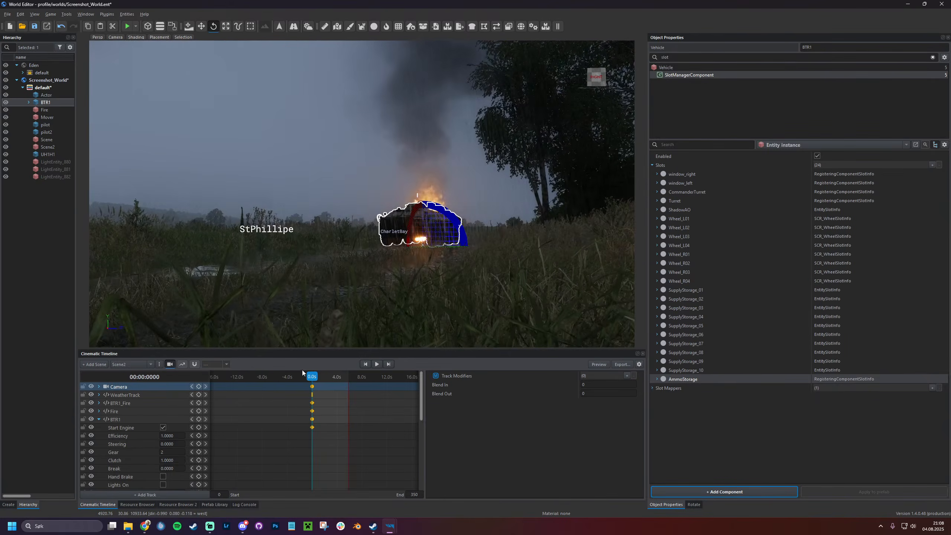
Key the camera at 5.8s on a view over the muddy road toward the BTR and save the world
{"action": "right_click_drag", "start_coordinate": [401, 270], "coordinate": [439, 307]}
{"action": "key", "text": "s"}
{"action": "key", "text": "q"}
{"action": "left_click", "coordinate": [199, 387]}
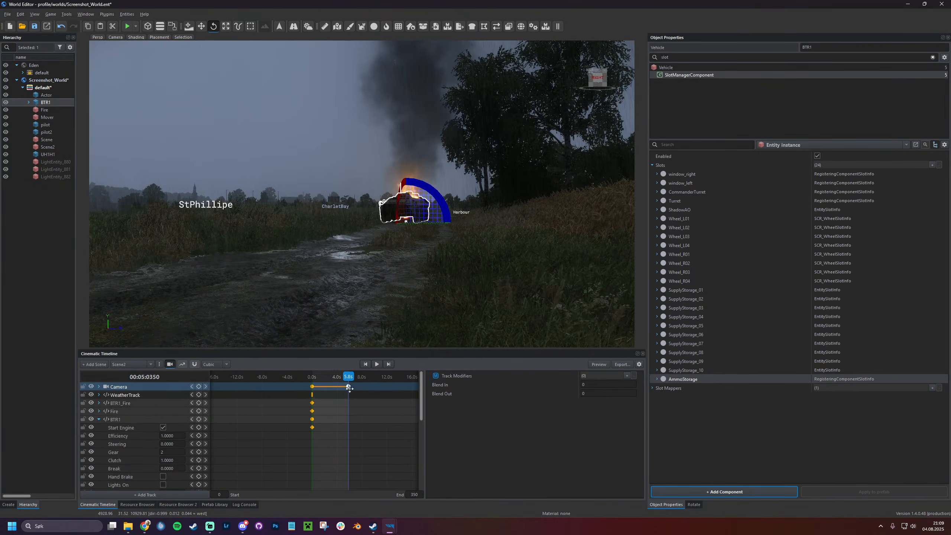
{"action": "left_click_drag", "start_coordinate": [348, 376], "coordinate": [294, 373]}
{"action": "key", "text": "ctrl+s"}
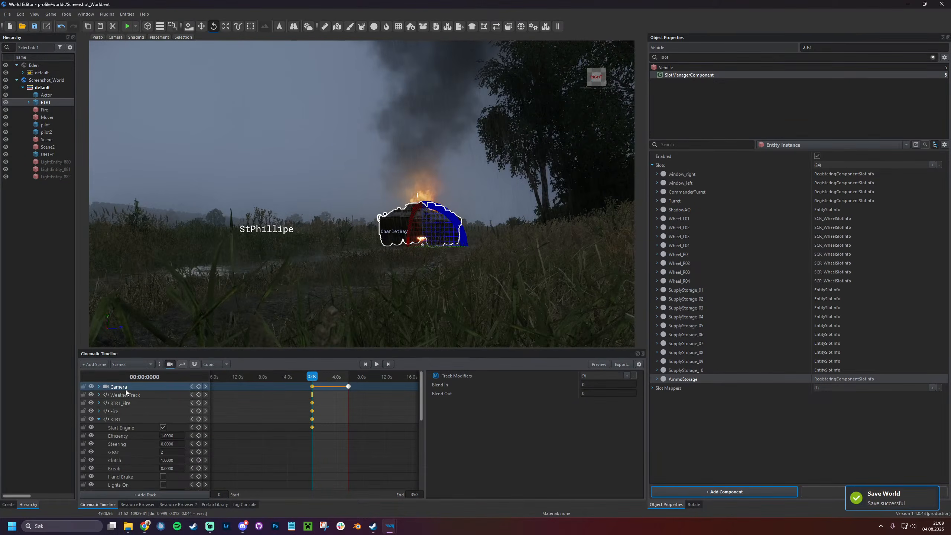
Add a NoiseCinematicTrackModifier to the camera's Angles track, set its Strength to 1, and save the world
{"action": "left_click", "coordinate": [99, 386]}
{"action": "left_click", "coordinate": [138, 403]}
{"action": "left_click", "coordinate": [626, 375]}
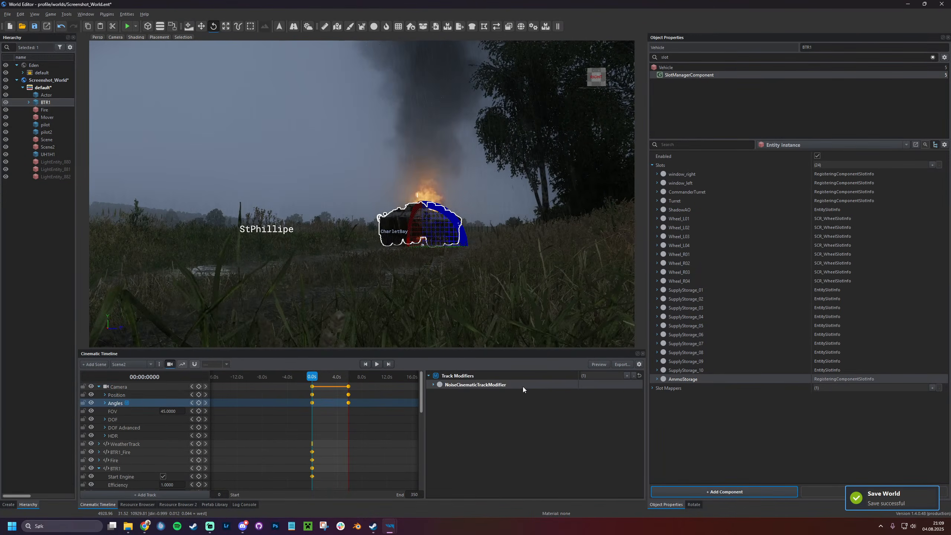
{"action": "left_click", "coordinate": [433, 385]}
{"action": "left_click", "coordinate": [598, 447]}
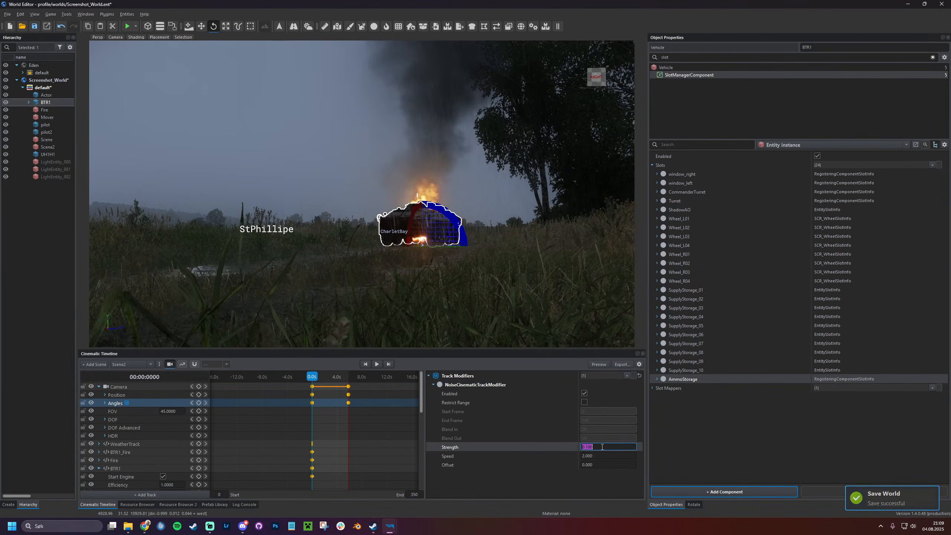
{"action": "type", "text": "1"}
{"action": "key", "text": "Return"}
{"action": "key", "text": "ctrl+s"}
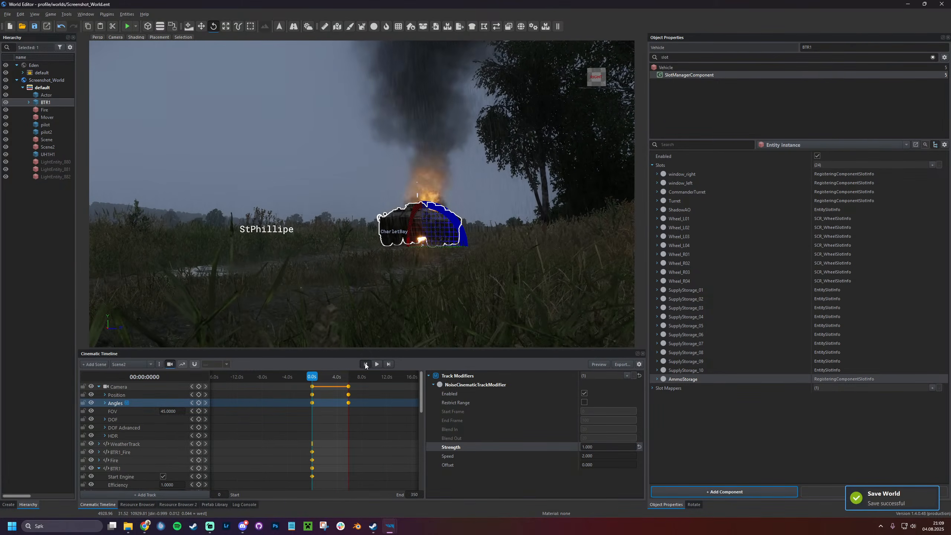
Preview the scene in game mode, then return to the timeline start at 0.0s
{"action": "left_click", "coordinate": [598, 364]}
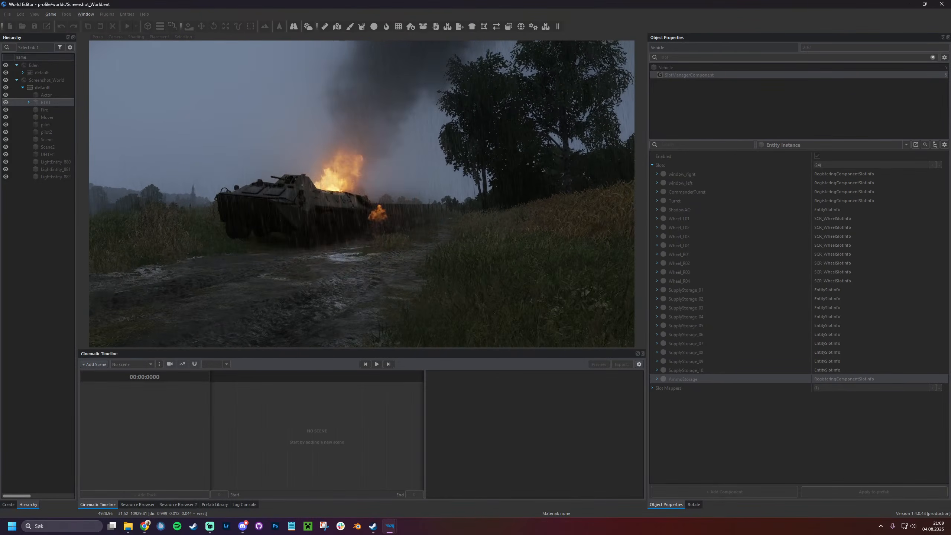
{"action": "key", "text": "Escape"}
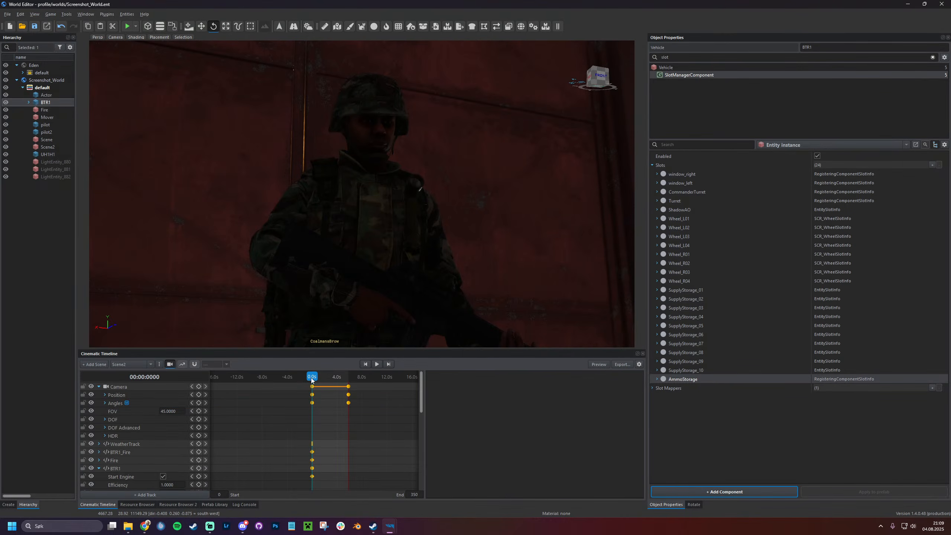
{"action": "left_click", "coordinate": [311, 378]}
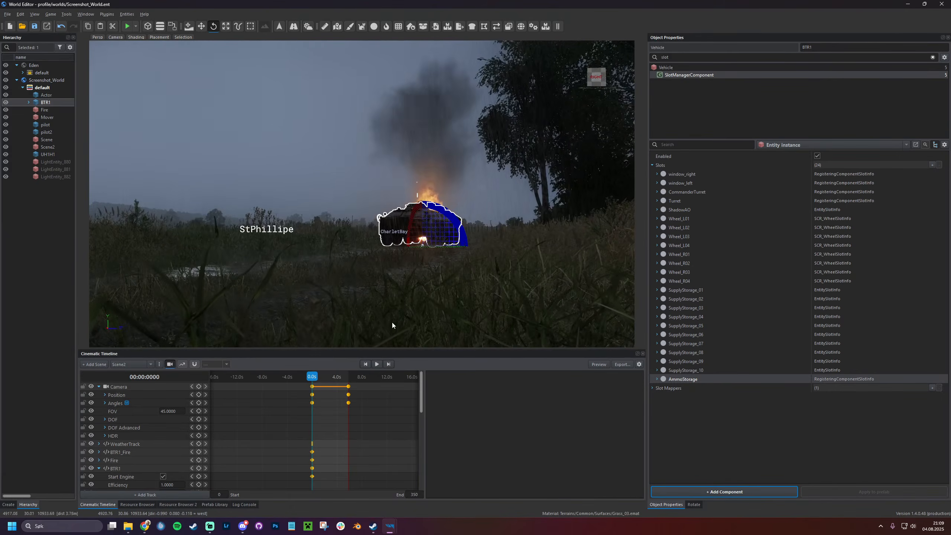
Set the camera's FOV to 25 at 0.0s
{"action": "key", "text": "w"}
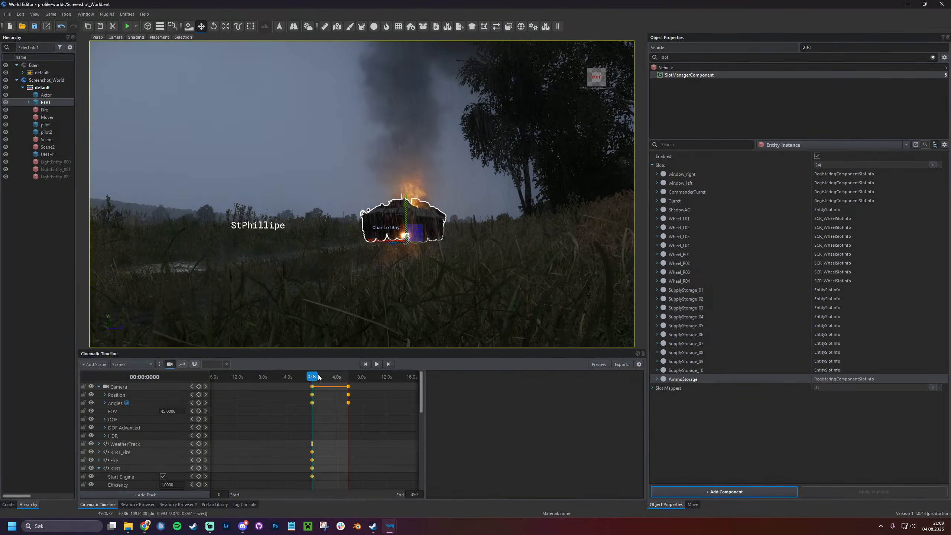
{"action": "left_click", "coordinate": [125, 386]}
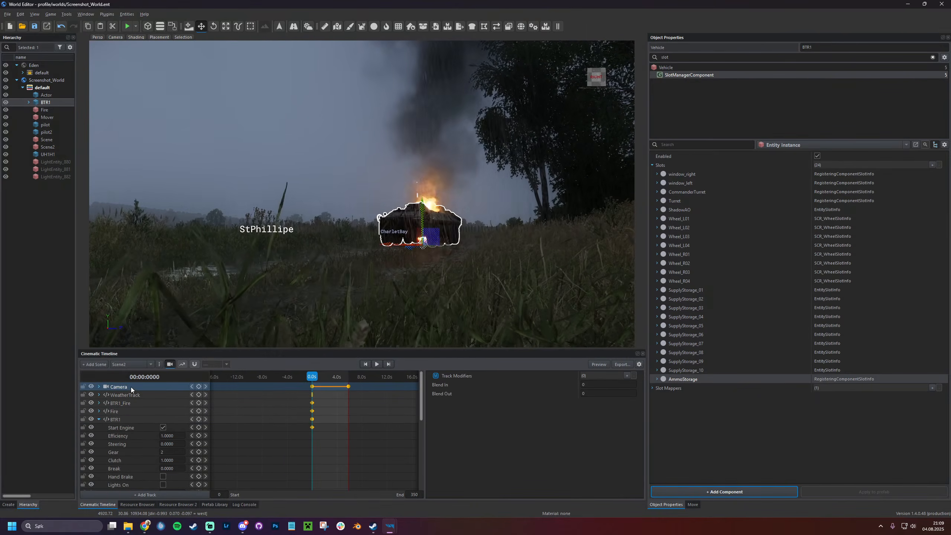
{"action": "double_click", "coordinate": [172, 411]}
{"action": "type", "text": "25"}
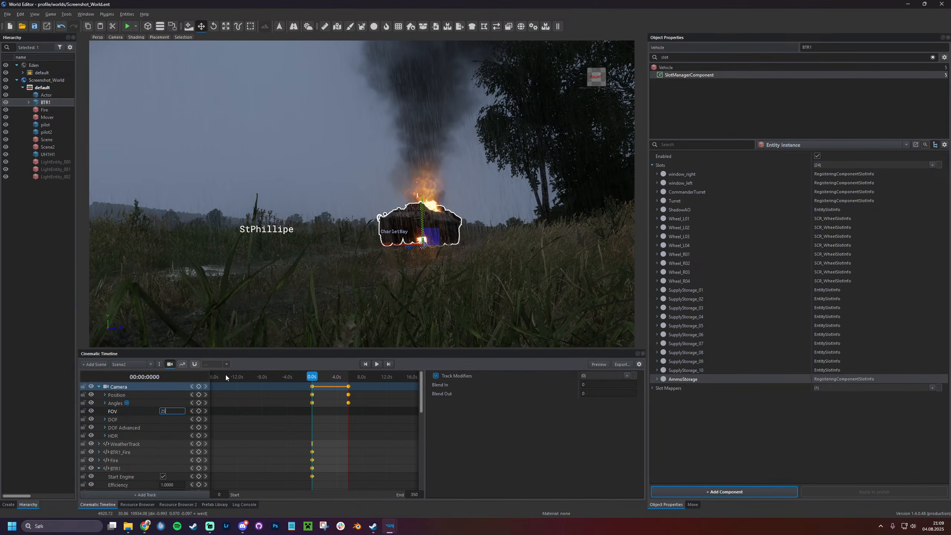
{"action": "key", "text": "Return"}
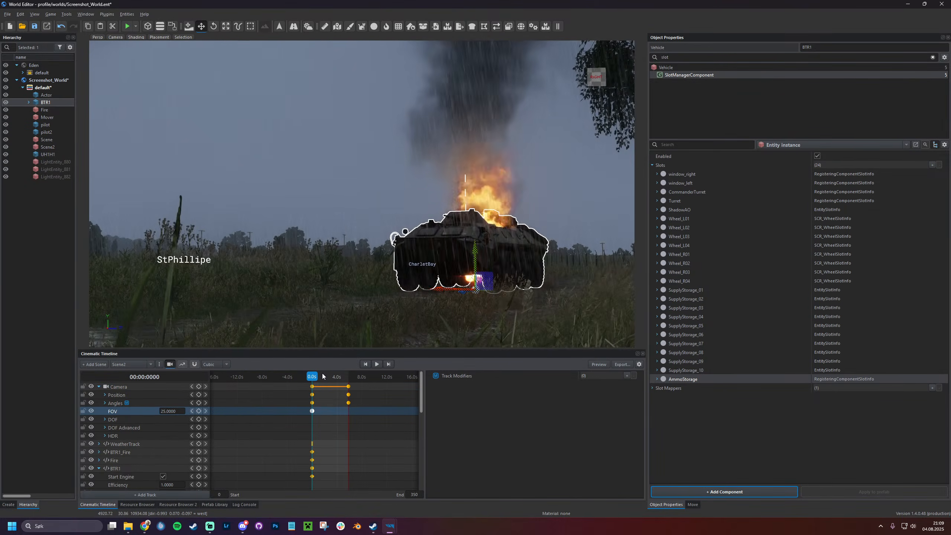
Move the camera closer to the BTR's front and update the camera keyframe at 0.0s
{"action": "key", "text": "w"}
{"action": "mouse_move", "coordinate": [433, 323]}
{"action": "right_mouse_down"}
{"action": "mouse_move", "coordinate": [438, 342]}
{"action": "mouse_move", "coordinate": [437, 331]}
{"action": "right_mouse_up"}
{"action": "key", "text": "z"}
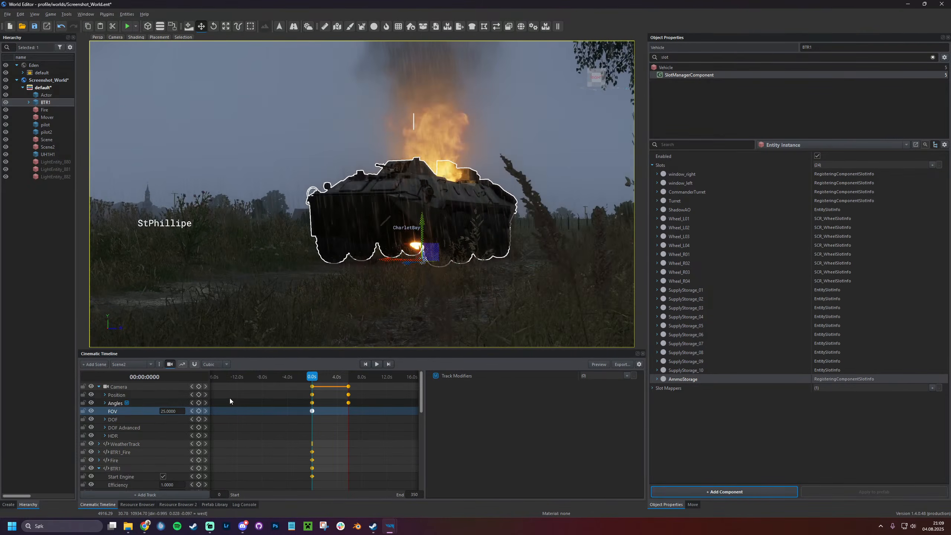
{"action": "left_click", "coordinate": [262, 386]}
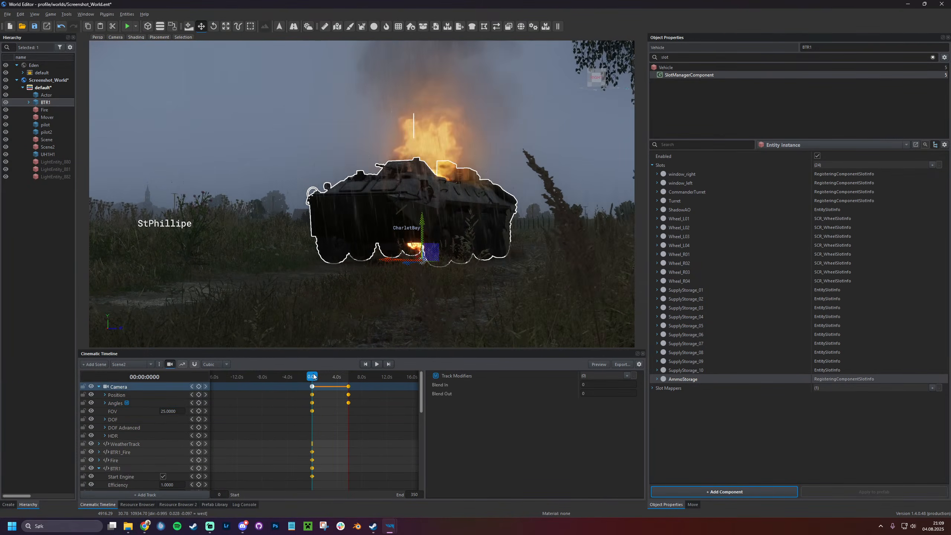
Reframe the BTR from a nearer view, update the camera keyframe at 5.8s, and collapse the Camera and BTR1 tracks
{"action": "left_click", "coordinate": [387, 365]}
{"action": "key", "text": "w"}
{"action": "right_click_drag", "start_coordinate": [386, 322], "coordinate": [403, 327]}
{"action": "left_click", "coordinate": [199, 387]}
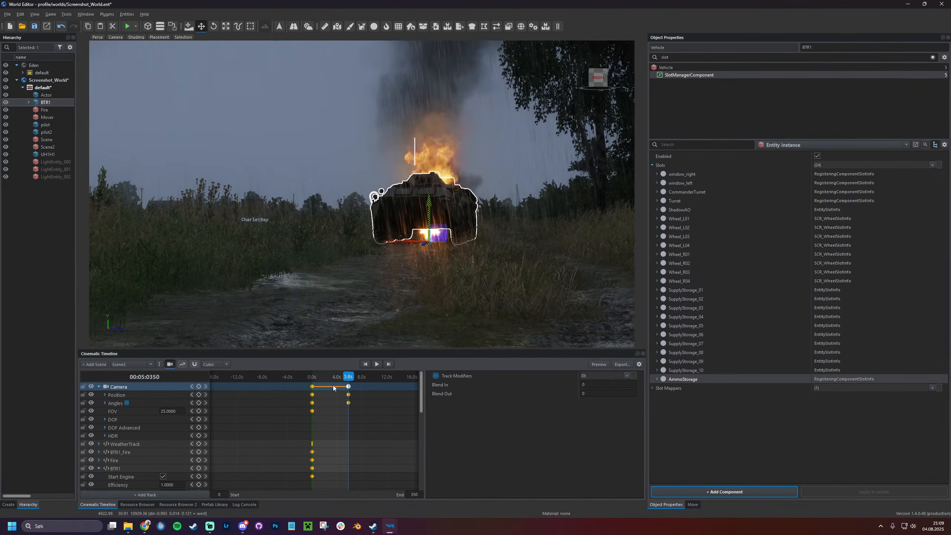
{"action": "left_click_drag", "start_coordinate": [348, 376], "coordinate": [248, 384]}
{"action": "double_click", "coordinate": [145, 387]}
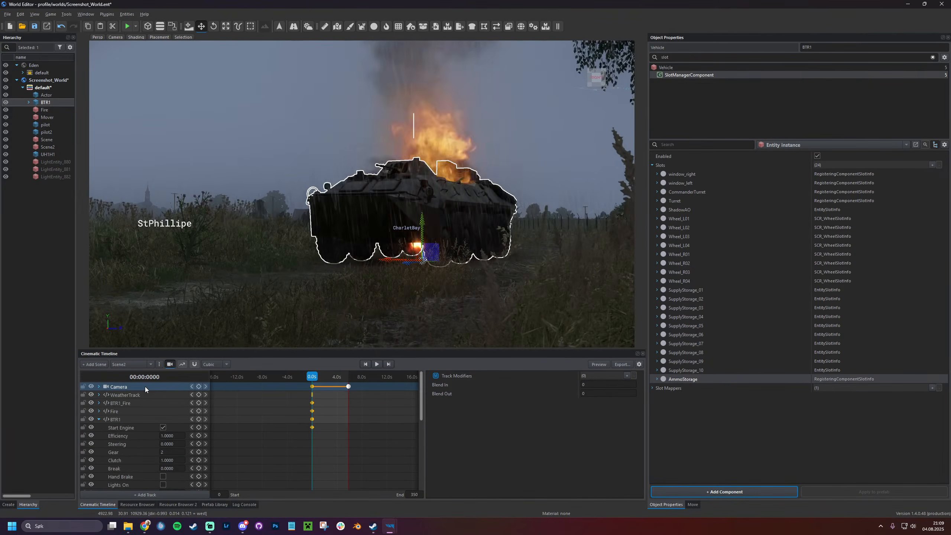
{"action": "double_click", "coordinate": [133, 417]}
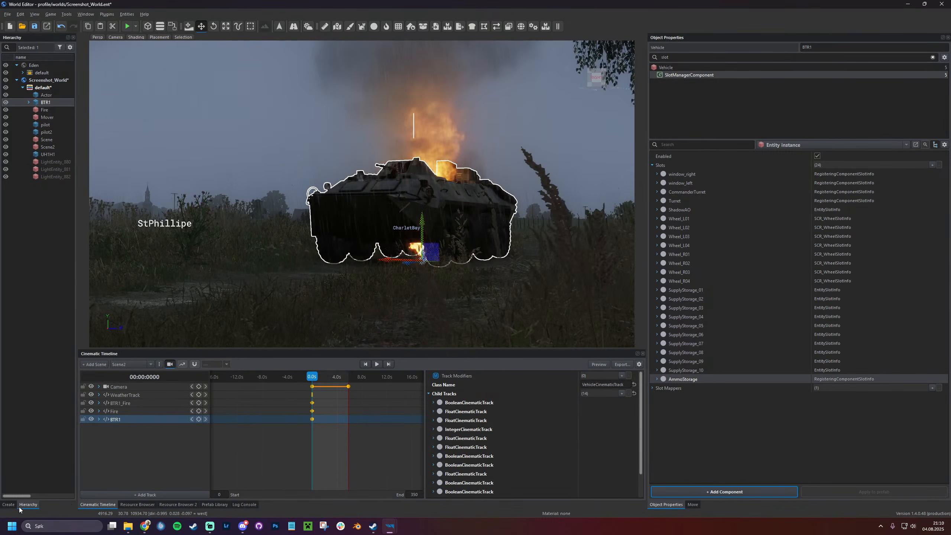
Place a LightEntity on the ground near the BTR and name it BTRLIGHT
{"action": "left_click", "coordinate": [9, 504]}
{"action": "type", "text": "light"}
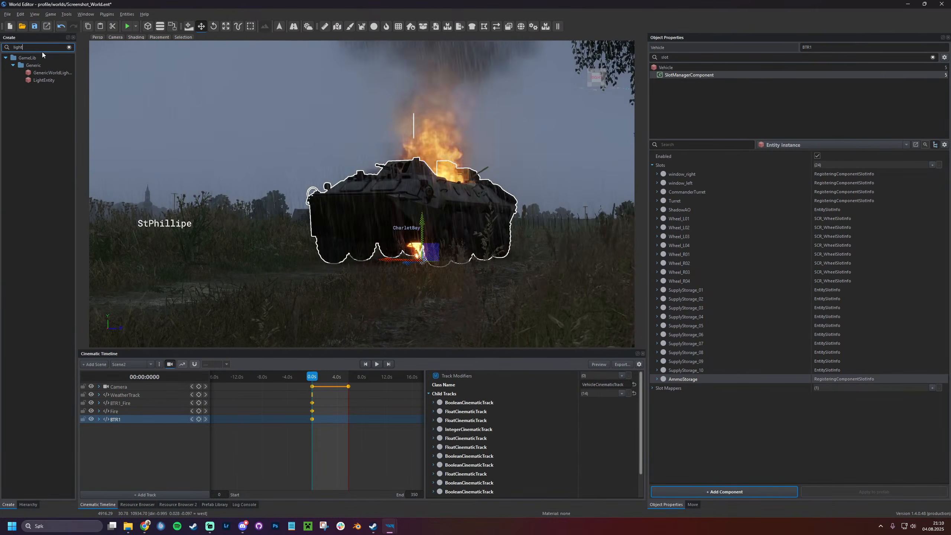
{"action": "left_click_drag", "start_coordinate": [44, 80], "coordinate": [239, 309]}
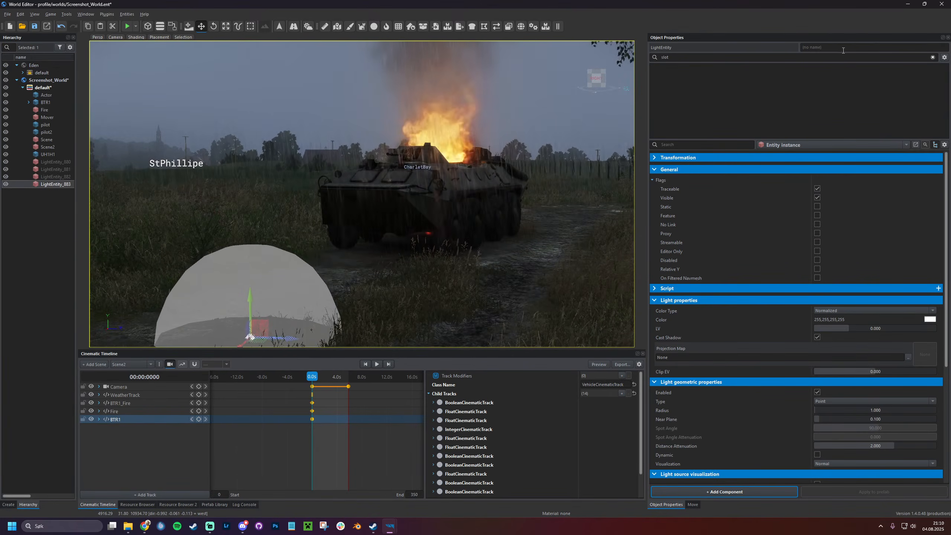
{"action": "left_click", "coordinate": [841, 47]}
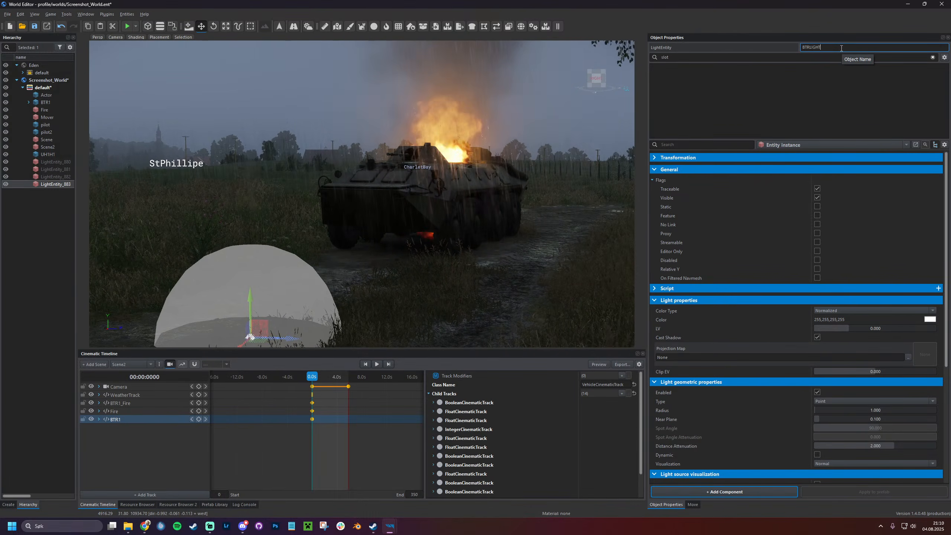
{"action": "type", "text": "BTRLIGHT"}
{"action": "key", "text": "Return"}
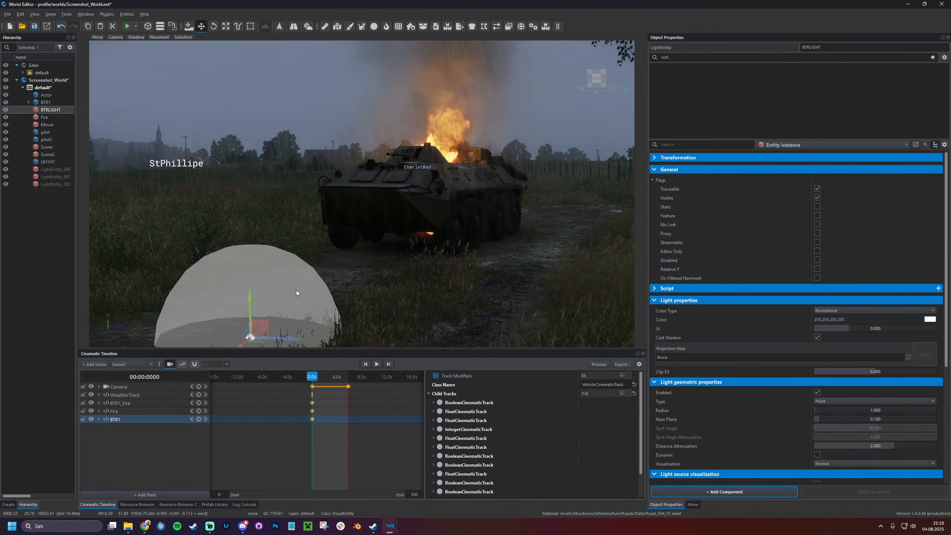
Lift BTRLIGHT off the ground and move it close to the front of the BTR
{"action": "left_click_drag", "start_coordinate": [250, 312], "coordinate": [320, 167]}
{"action": "key", "text": "d"}
{"action": "right_click_drag", "start_coordinate": [319, 166], "coordinate": [232, 174]}
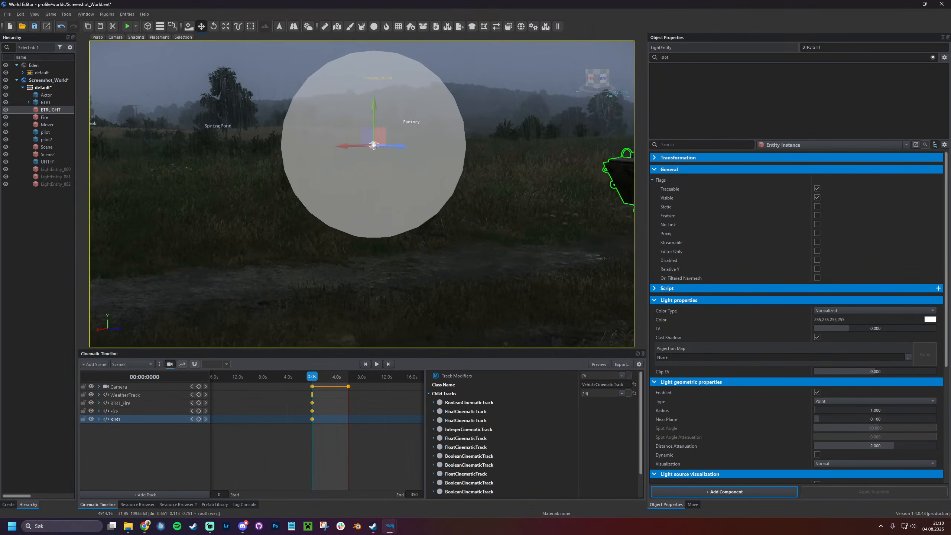
{"action": "left_click_drag", "start_coordinate": [373, 145], "coordinate": [517, 215]}
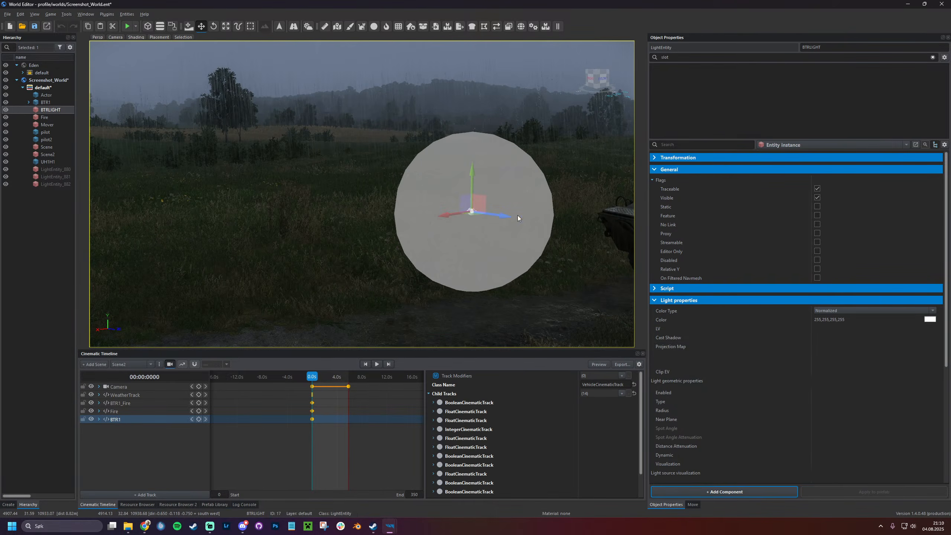
{"action": "mouse_move", "coordinate": [517, 215]}
{"action": "right_mouse_down"}
{"action": "mouse_move", "coordinate": [437, 238]}
{"action": "mouse_move", "coordinate": [330, 210]}
{"action": "right_mouse_up"}
{"action": "left_click_drag", "start_coordinate": [270, 159], "coordinate": [270, 139]}
{"action": "left_click_drag", "start_coordinate": [291, 184], "coordinate": [352, 188]}
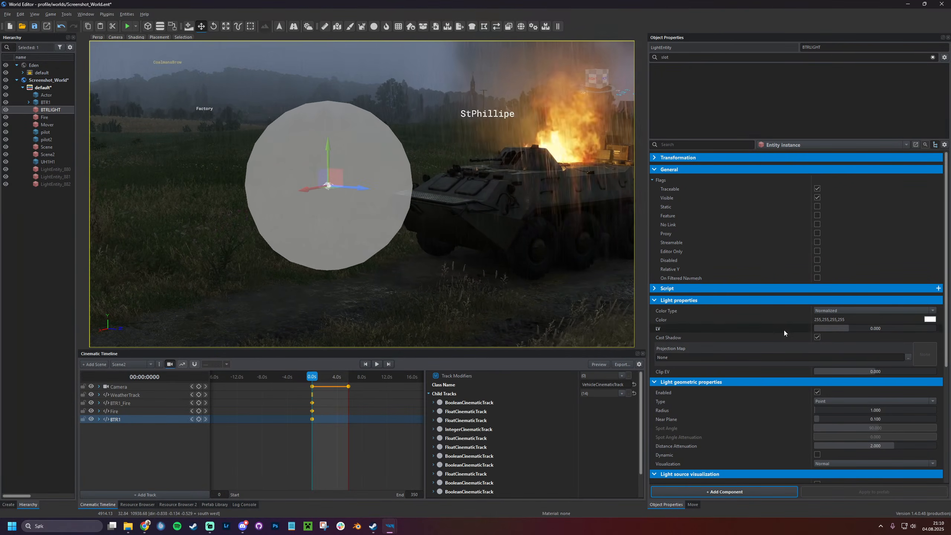
Set BTRLIGHT's LV to 9.2 and Radius to 6.02, and raise the light above the BTR
{"action": "left_click_drag", "start_coordinate": [849, 328], "coordinate": [890, 330]}
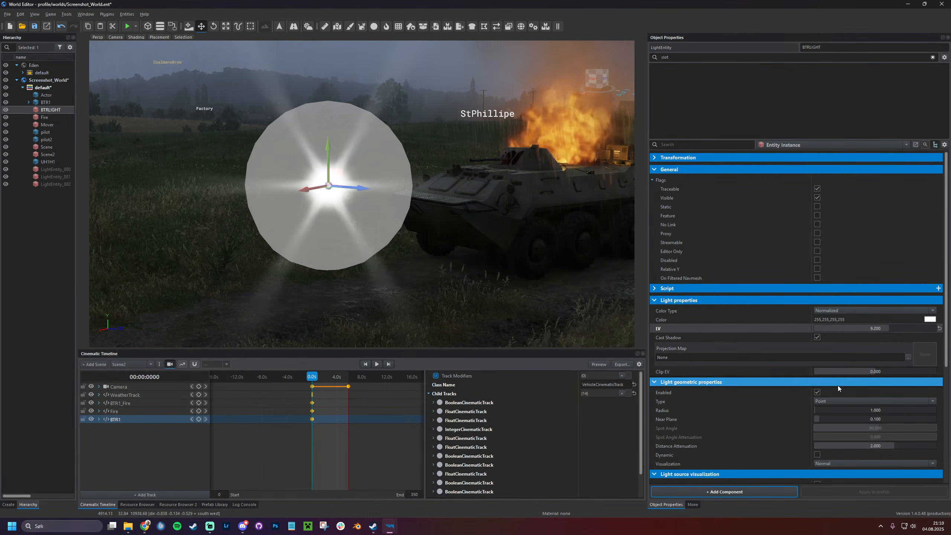
{"action": "left_click_drag", "start_coordinate": [817, 410], "coordinate": [820, 410]}
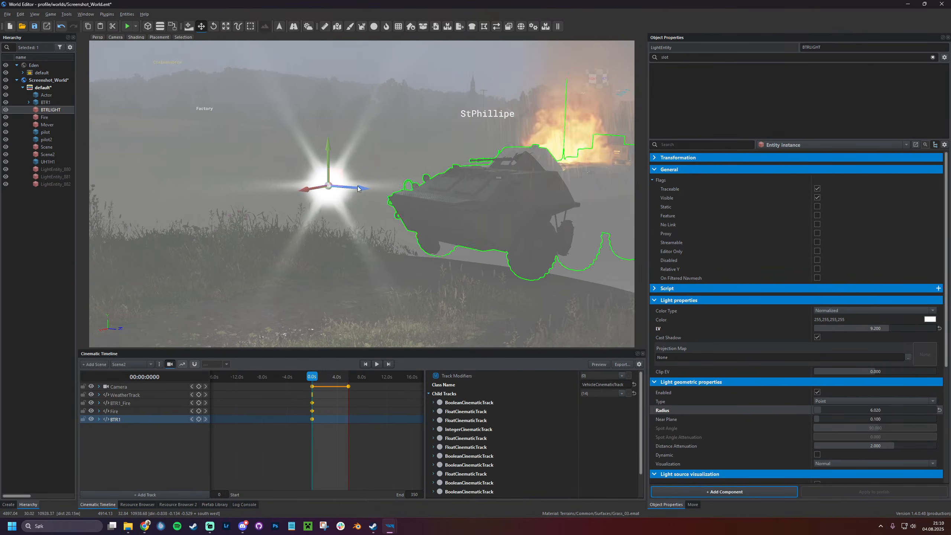
{"action": "left_click_drag", "start_coordinate": [329, 151], "coordinate": [328, 47]}
{"action": "key", "text": "s"}
{"action": "right_click_drag", "start_coordinate": [328, 95], "coordinate": [455, 151]}
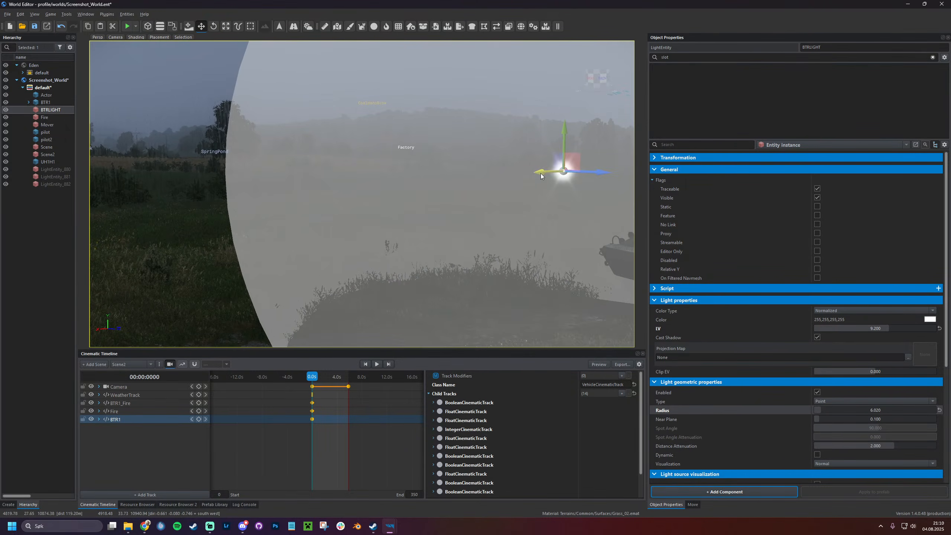
{"action": "mouse_move", "coordinate": [541, 174]}
{"action": "right_mouse_down"}
{"action": "mouse_move", "coordinate": [624, 166]}
{"action": "mouse_move", "coordinate": [341, 189]}
{"action": "right_mouse_up"}
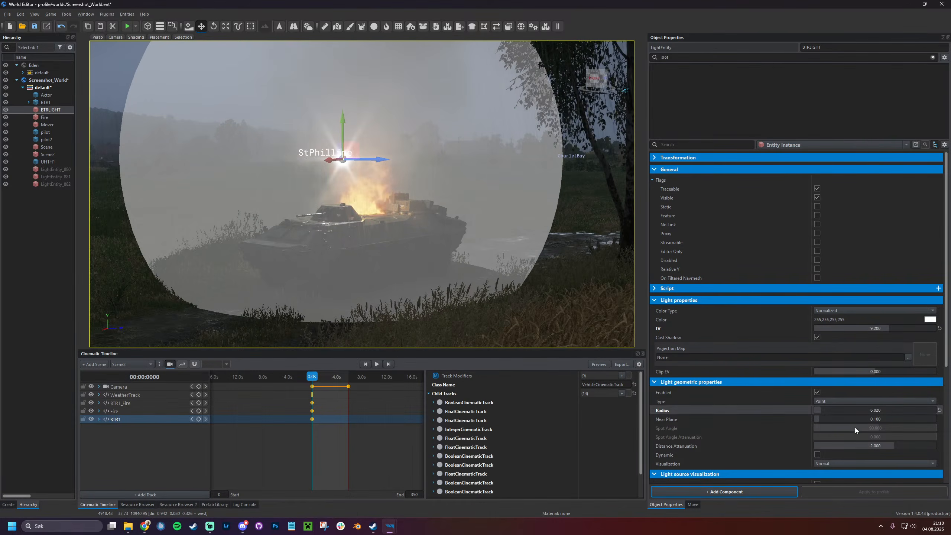
Set BTRLIGHT's Visualization to Disabled
{"action": "left_click", "coordinate": [829, 465]}
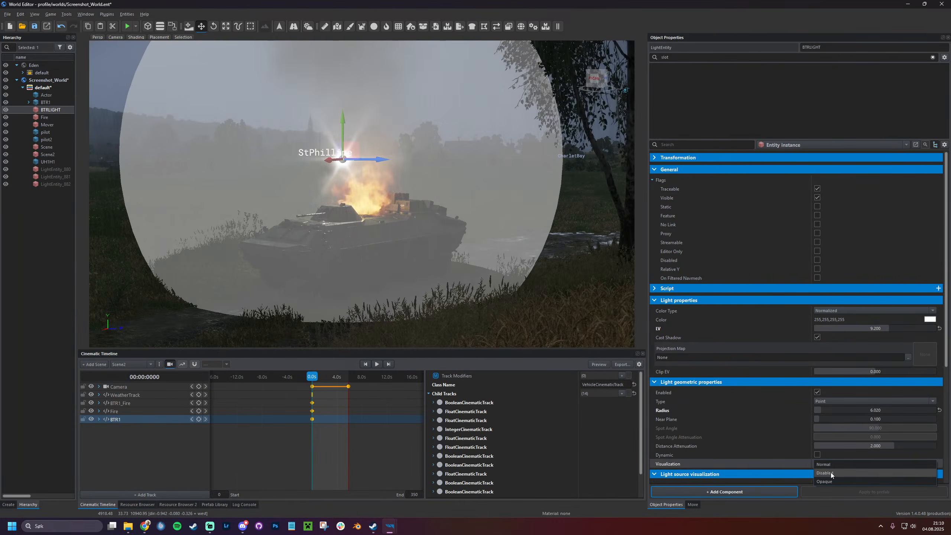
{"action": "left_click", "coordinate": [831, 472]}
{"action": "right_click_drag", "start_coordinate": [374, 277], "coordinate": [333, 367]}
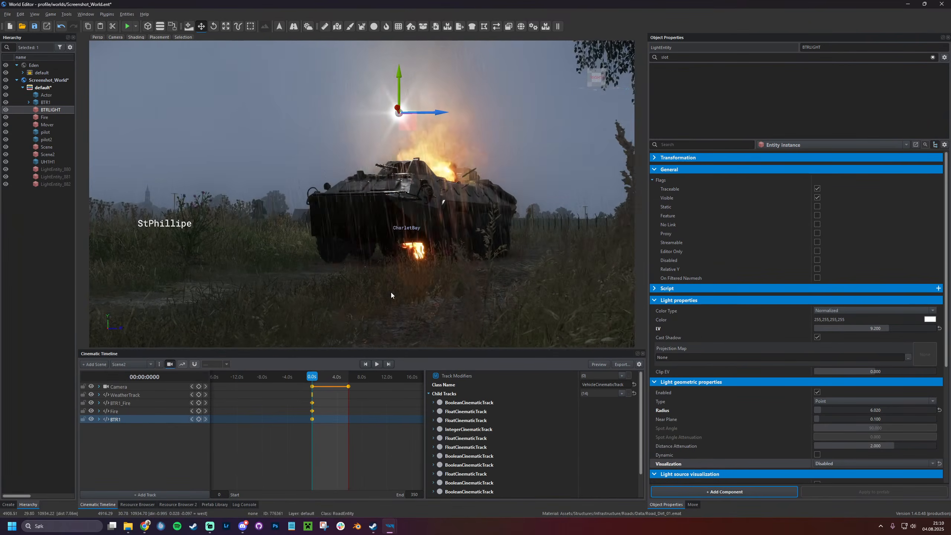
Set BTRLIGHT's Lens Flare Type to Disabled and save the world
{"action": "scroll", "coordinate": [823, 452], "scroll_direction": "down", "scroll_amount": 3}
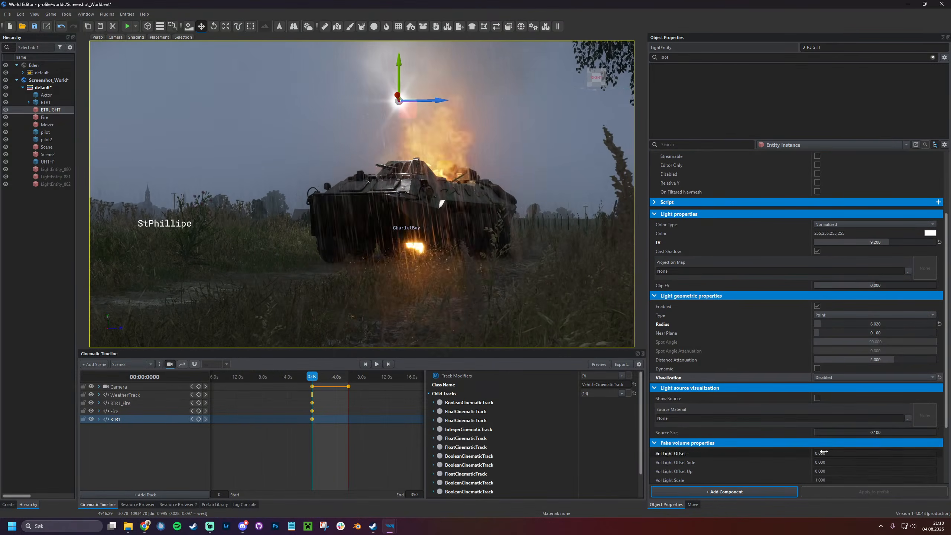
{"action": "scroll", "coordinate": [830, 437], "scroll_direction": "down", "scroll_amount": 3}
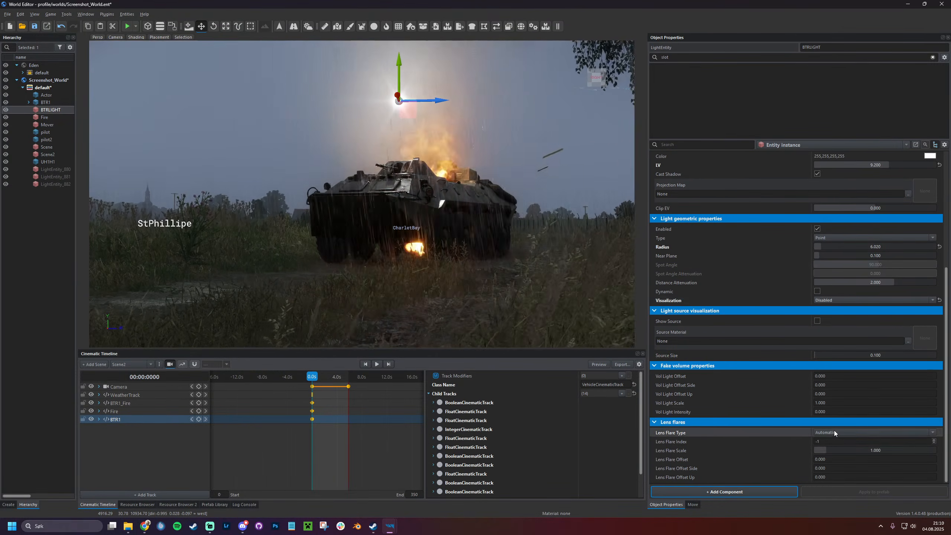
{"action": "left_click", "coordinate": [835, 435]}
{"action": "left_click", "coordinate": [833, 441]}
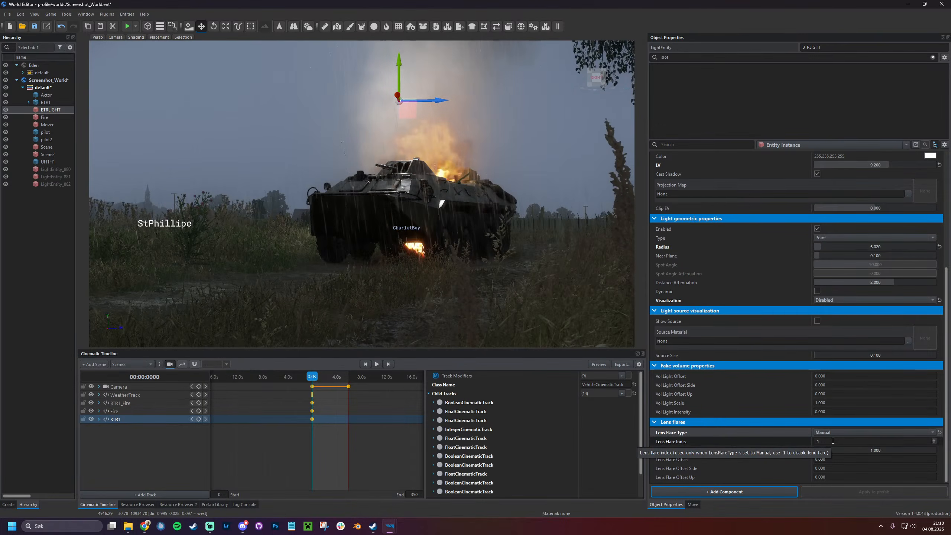
{"action": "left_click", "coordinate": [834, 432]}
{"action": "left_click", "coordinate": [831, 423]}
{"action": "key", "text": "ctrl+s"}
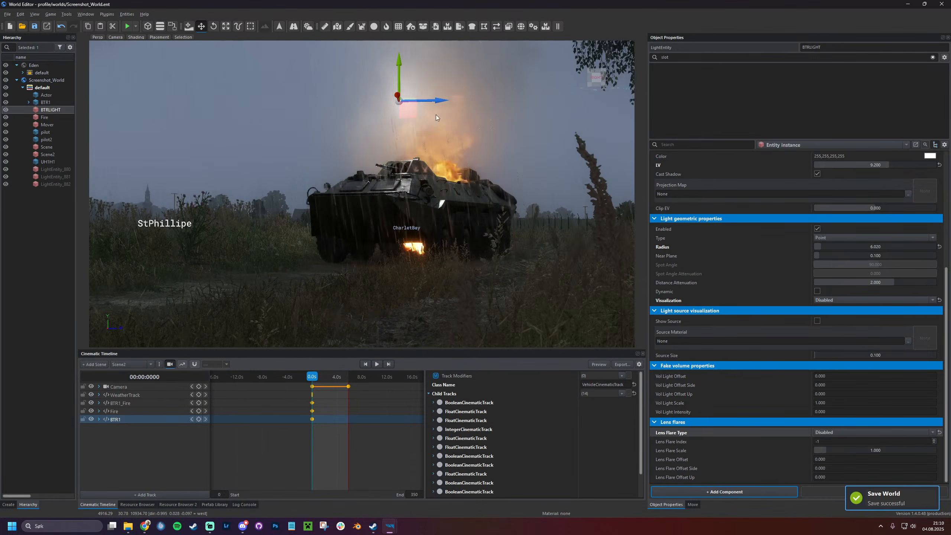
Move BTRLIGHT slightly higher above the BTR and save the world again
{"action": "left_click_drag", "start_coordinate": [398, 99], "coordinate": [389, 70]}
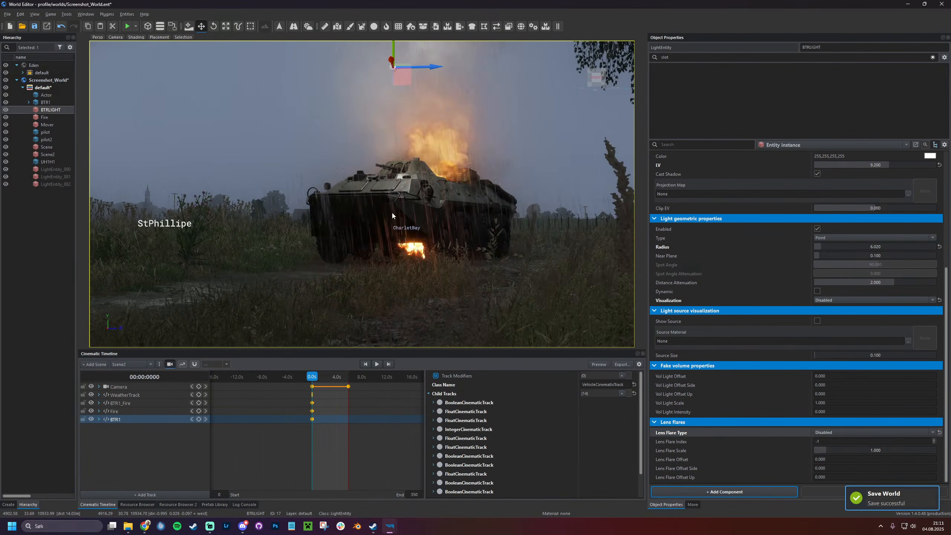
{"action": "key", "text": "ctrl+s"}
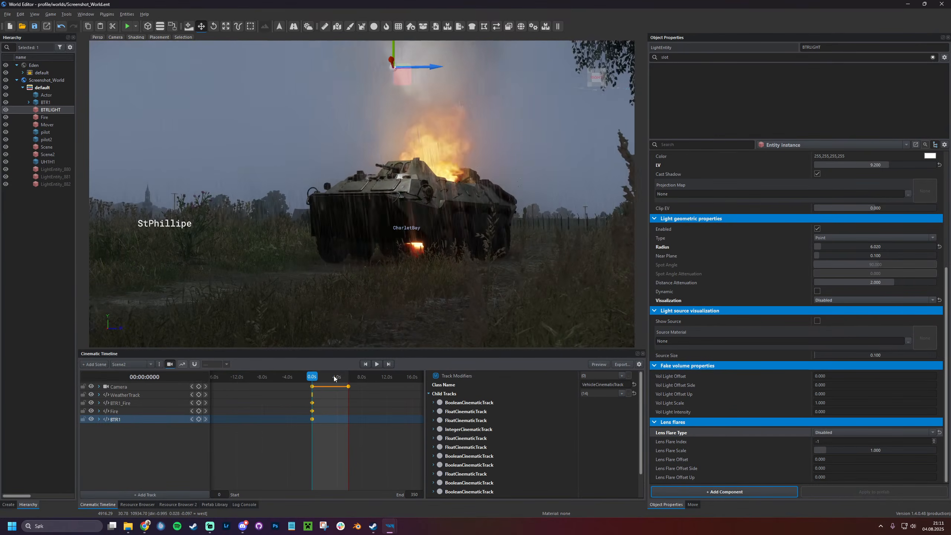
Add an Attach To Slot track named BTR1_Light to the scene's timeline
{"action": "left_click", "coordinate": [147, 495]}
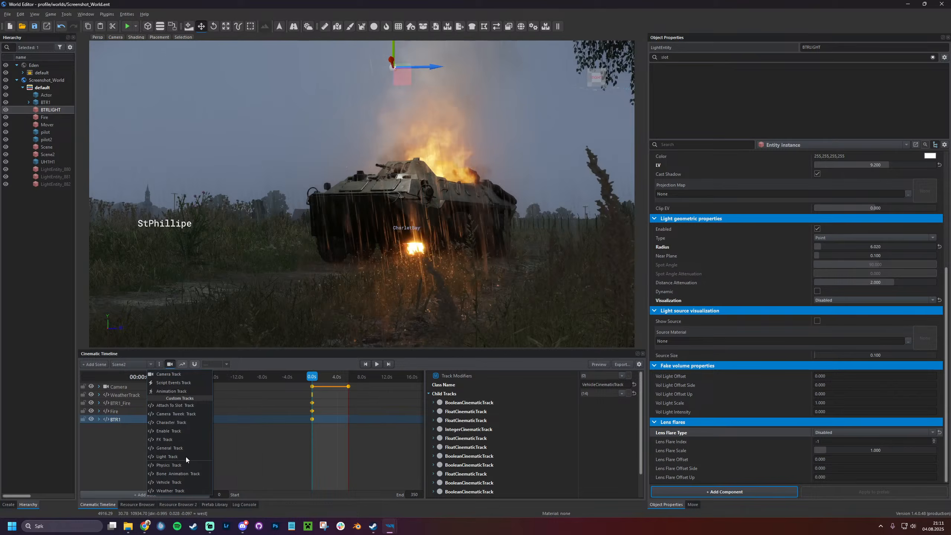
{"action": "left_click", "coordinate": [182, 404]}
{"action": "type", "text": "BTR"}
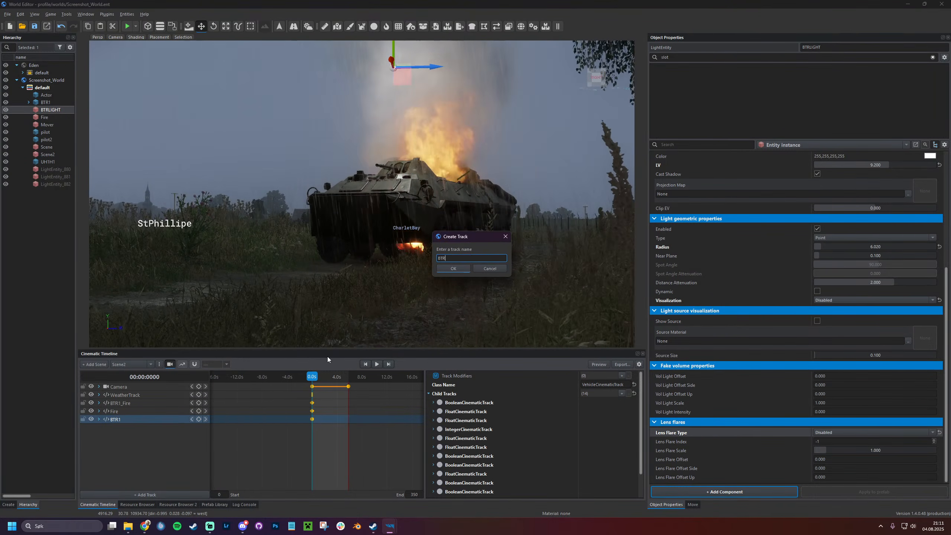
{"action": "type", "text": "1_L"}
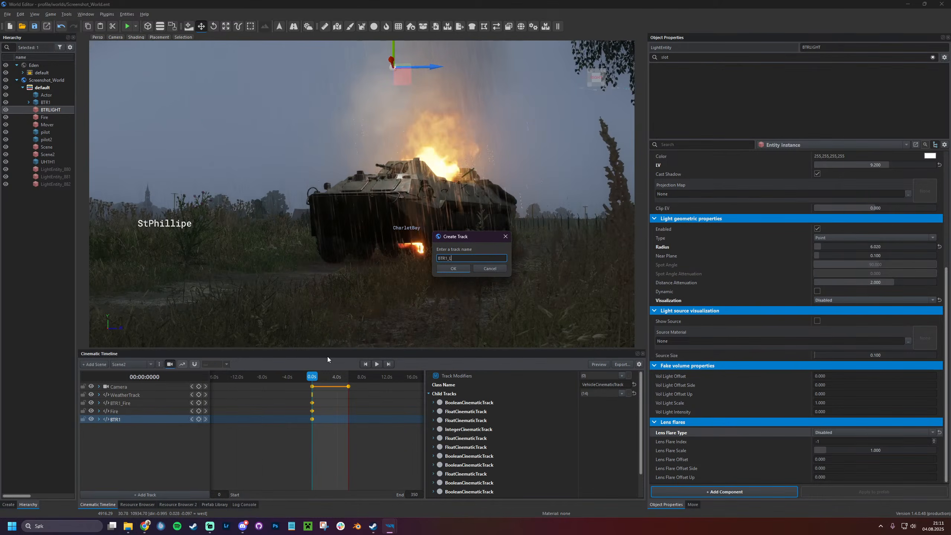
{"action": "type", "text": "ight"}
{"action": "key", "text": "Return"}
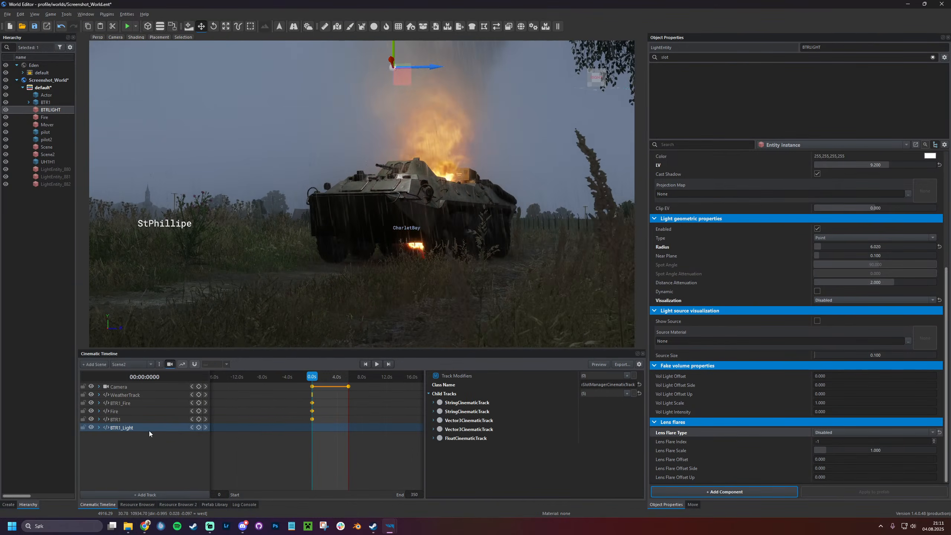
Expand the BTR1_Light track and set its Entity To Attach to BTRLIGHT at 0.0s
{"action": "double_click", "coordinate": [149, 430]}
{"action": "left_click", "coordinate": [173, 437]}
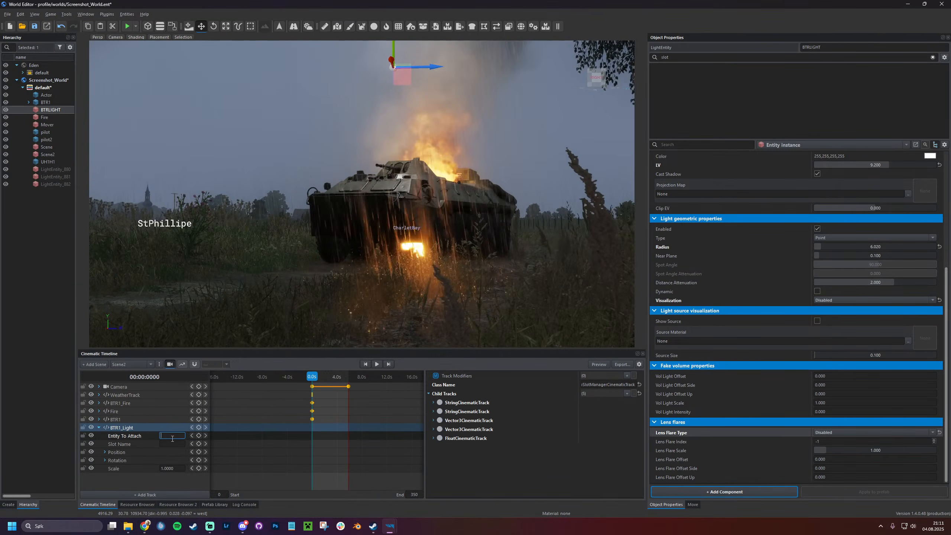
{"action": "type", "text": "BTRLIGHT"}
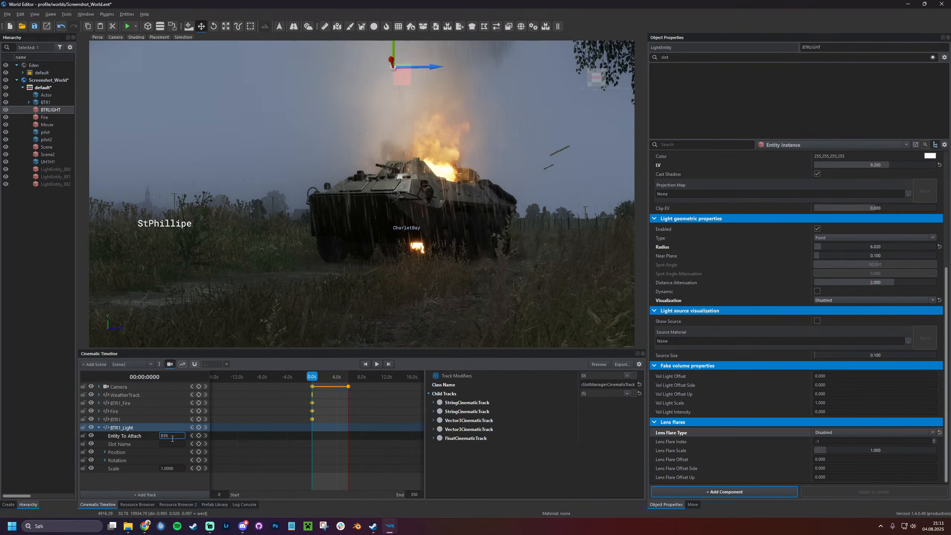
{"action": "key", "text": "Return"}
Look up BTR1's slots, set the BTR1_Light track's Slot Name to AmmoStorage, and expand its Position values
{"action": "left_click", "coordinate": [172, 442]}
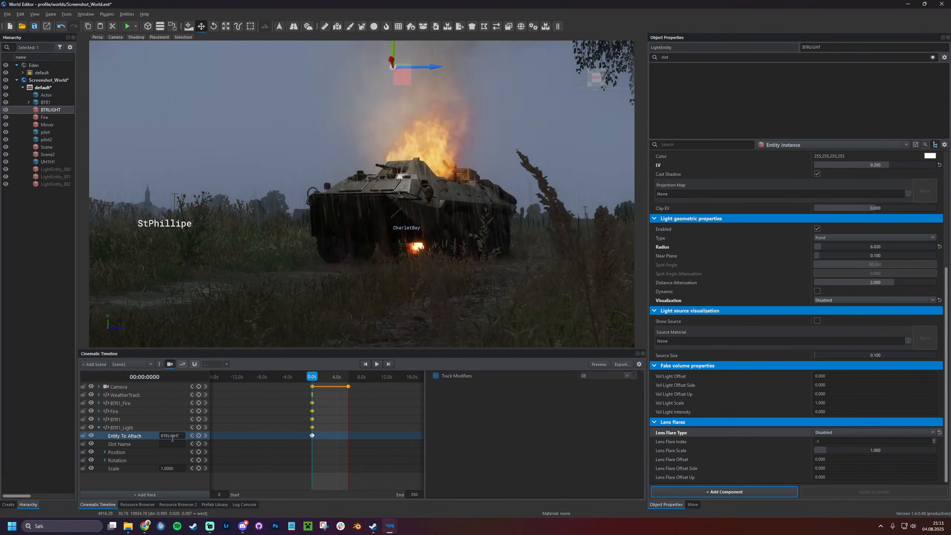
{"action": "left_click", "coordinate": [420, 199]}
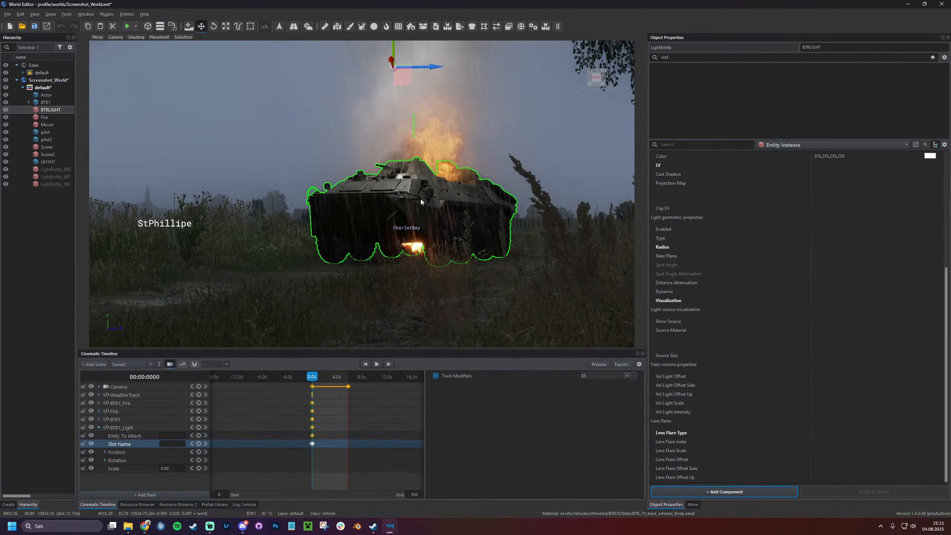
{"action": "left_click", "coordinate": [693, 76]}
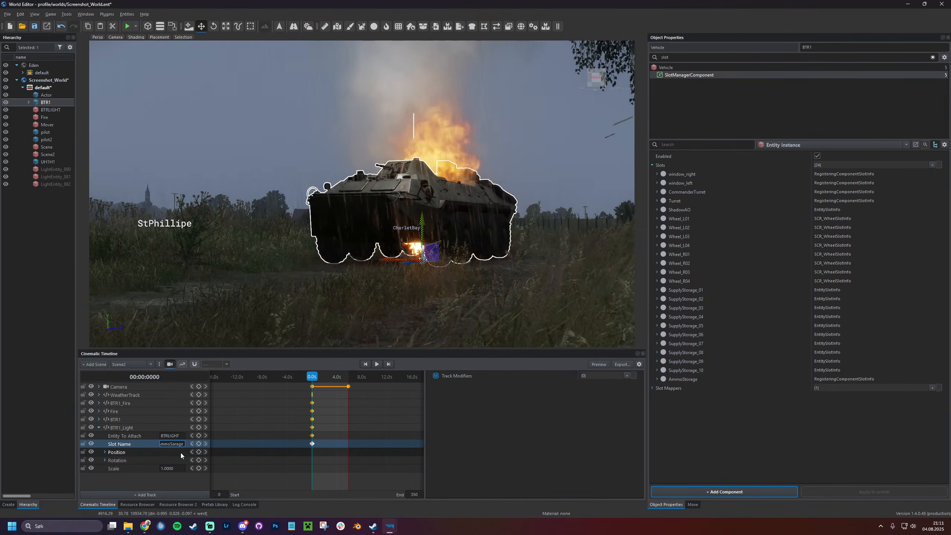
{"action": "key", "text": "BackSpace"}
{"action": "type", "text": "t"}
{"action": "key", "text": "Right"}
{"action": "key", "text": "BackSpace"}
{"action": "type", "text": "o"}
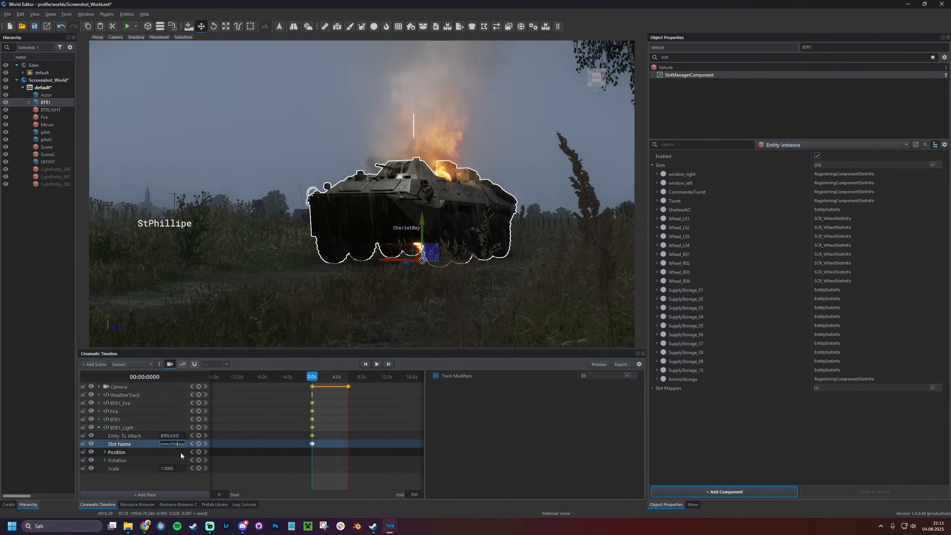
{"action": "key", "text": "Return"}
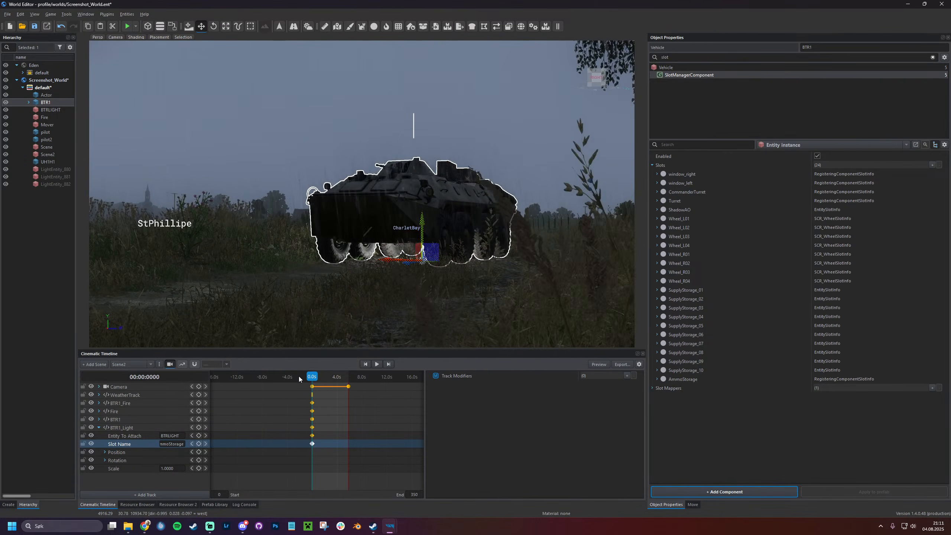
{"action": "double_click", "coordinate": [141, 451]}
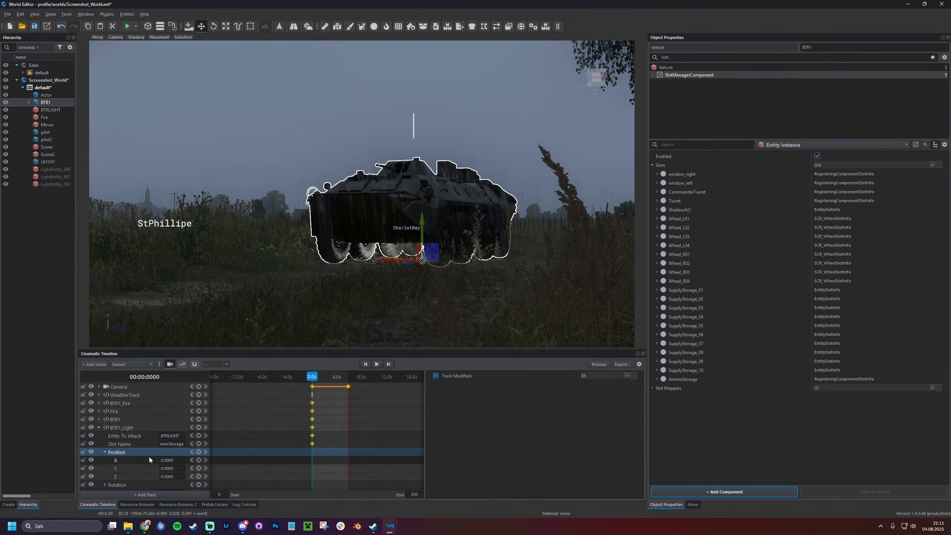
Try offsetting the attached light with Position X at 8.78, and undo the X changes
{"action": "left_click_drag", "start_coordinate": [171, 460], "coordinate": [200, 461]}
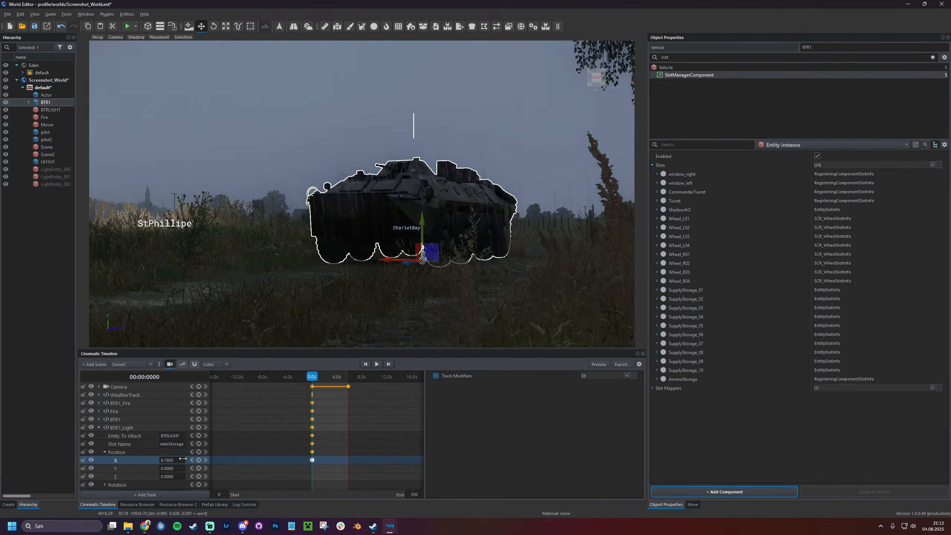
{"action": "right_click_drag", "start_coordinate": [369, 232], "coordinate": [354, 250]}
{"action": "key", "text": "q"}
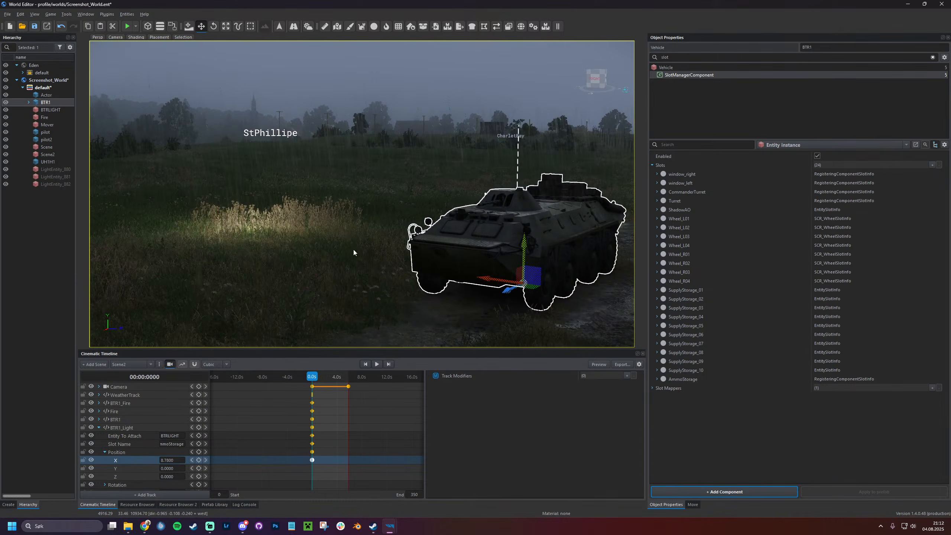
{"action": "key", "text": "ctrl+z"}
{"action": "key", "text": "ctrl+z"}
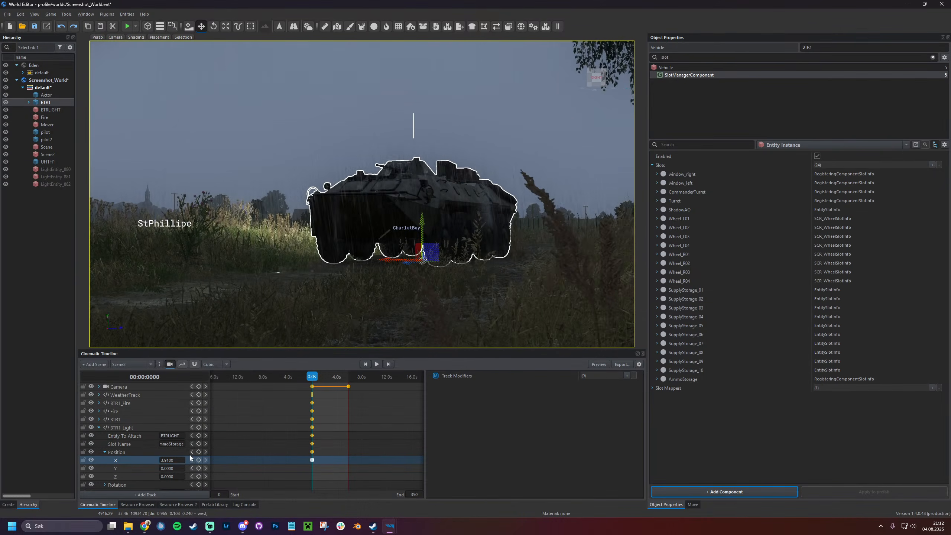
{"action": "key", "text": "ctrl+z"}
{"action": "key", "text": "ctrl+z"}
Raise the attached light by setting the BTR1_Light track's Position Y to 4.06 at 0.0s
{"action": "left_click_drag", "start_coordinate": [171, 469], "coordinate": [244, 463]}
{"action": "mouse_move", "coordinate": [348, 229]}
{"action": "right_mouse_down"}
{"action": "mouse_move", "coordinate": [360, 262]}
{"action": "mouse_move", "coordinate": [350, 233]}
{"action": "right_mouse_up"}
{"action": "key", "text": "q"}
{"action": "key", "text": "e"}
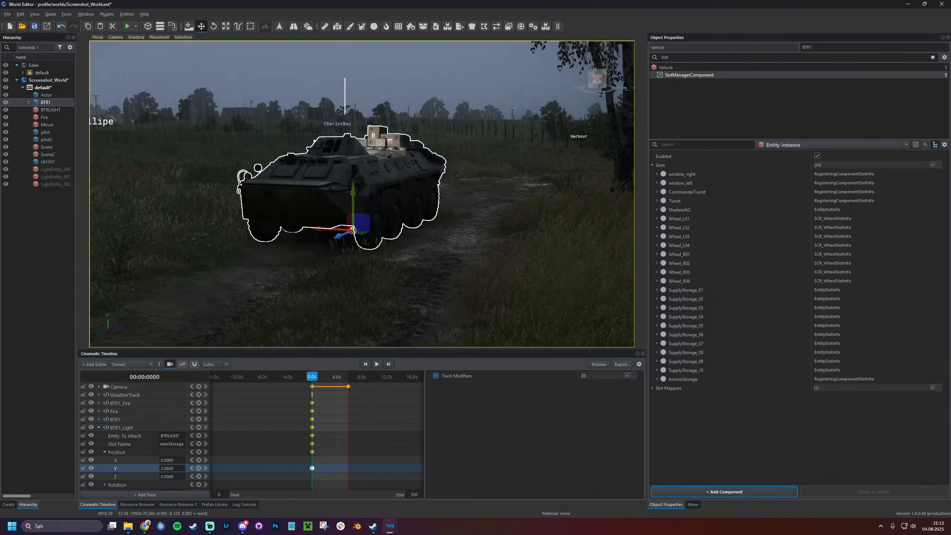
{"action": "left_click_drag", "start_coordinate": [167, 469], "coordinate": [269, 457]}
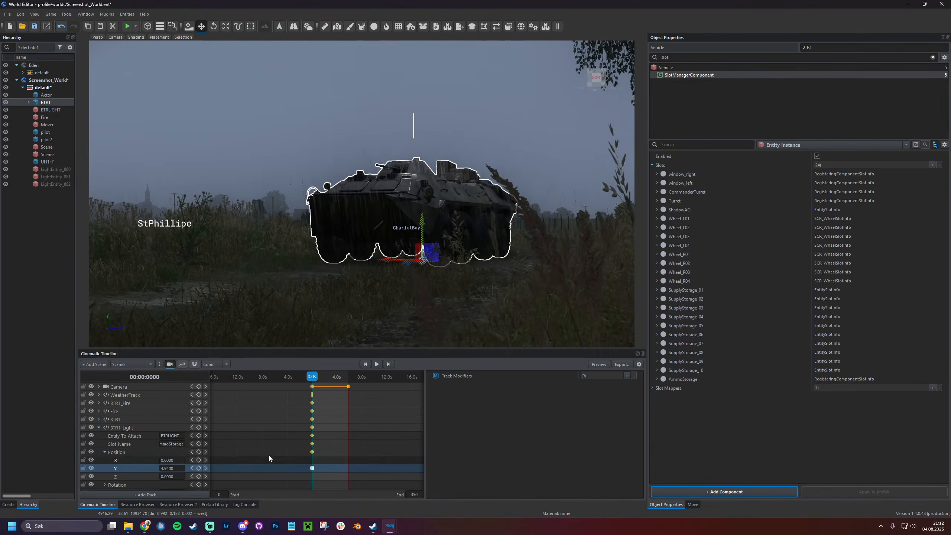
{"action": "left_click_drag", "start_coordinate": [173, 467], "coordinate": [144, 470]}
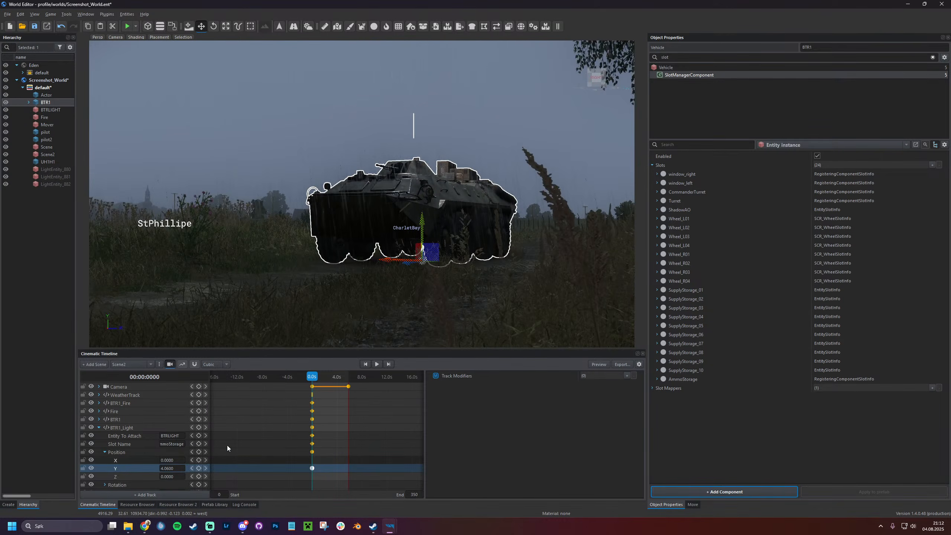
{"action": "key", "text": "q"}
{"action": "right_click_drag", "start_coordinate": [378, 285], "coordinate": [408, 292]}
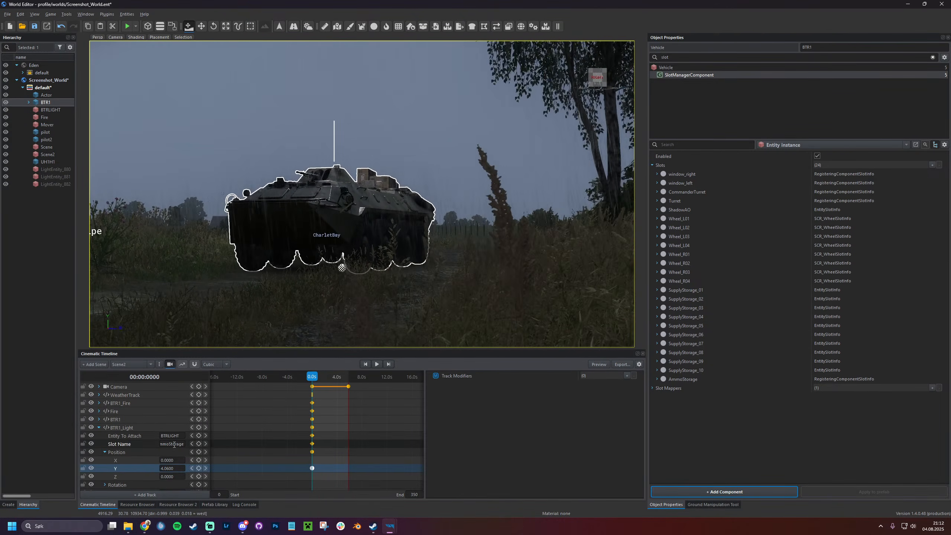
Brighten the BTRLIGHT light by raising its LV to 11.8, with Cast Shadow and Enabled left on
{"action": "left_click", "coordinate": [60, 108]}
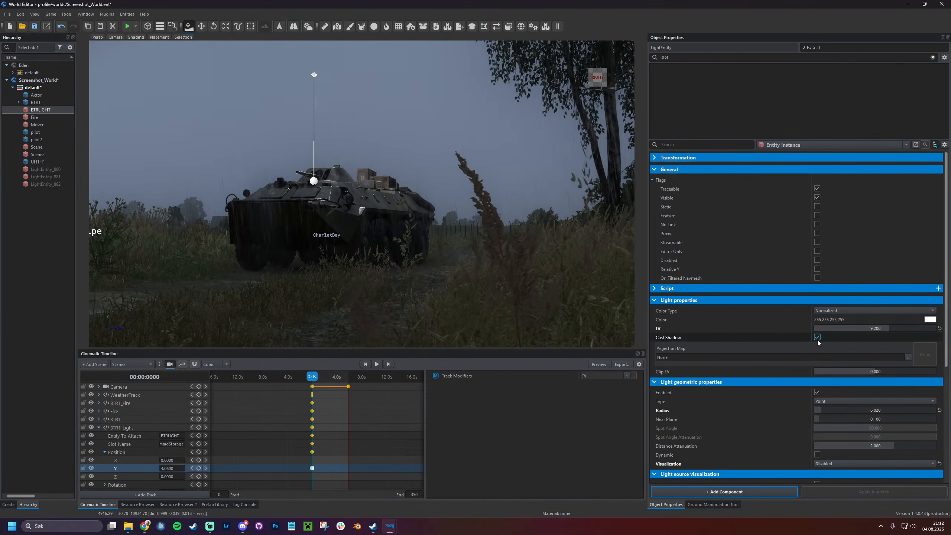
{"action": "left_click", "coordinate": [817, 337]}
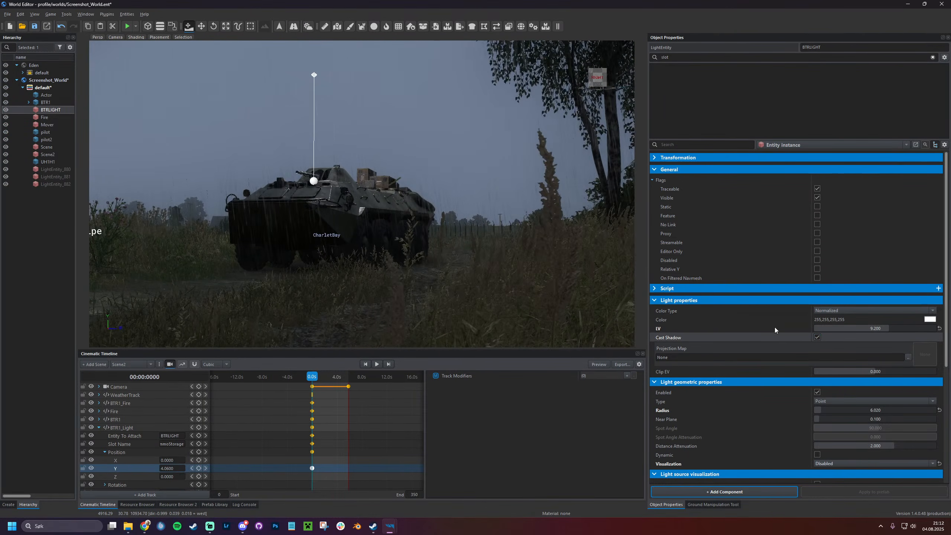
{"action": "left_click", "coordinate": [817, 392]}
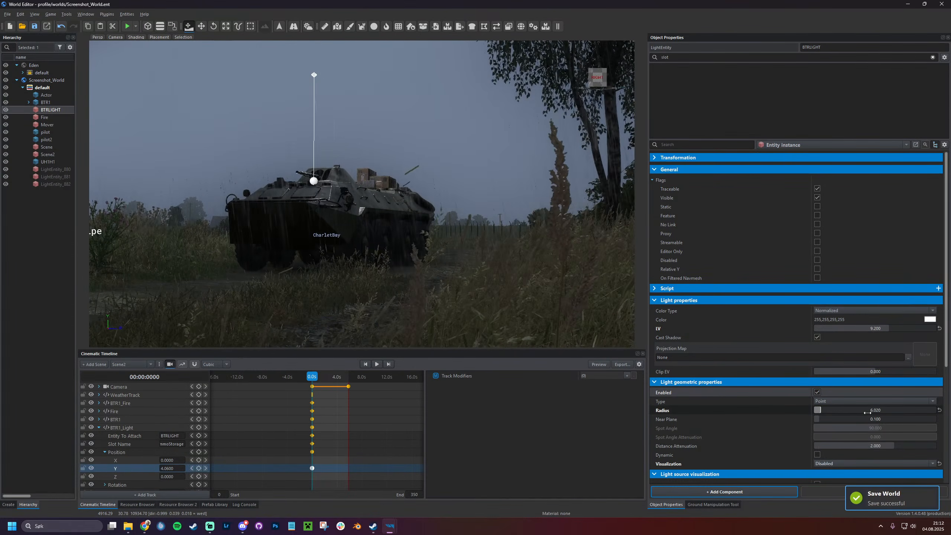
{"action": "left_click_drag", "start_coordinate": [895, 328], "coordinate": [903, 327]}
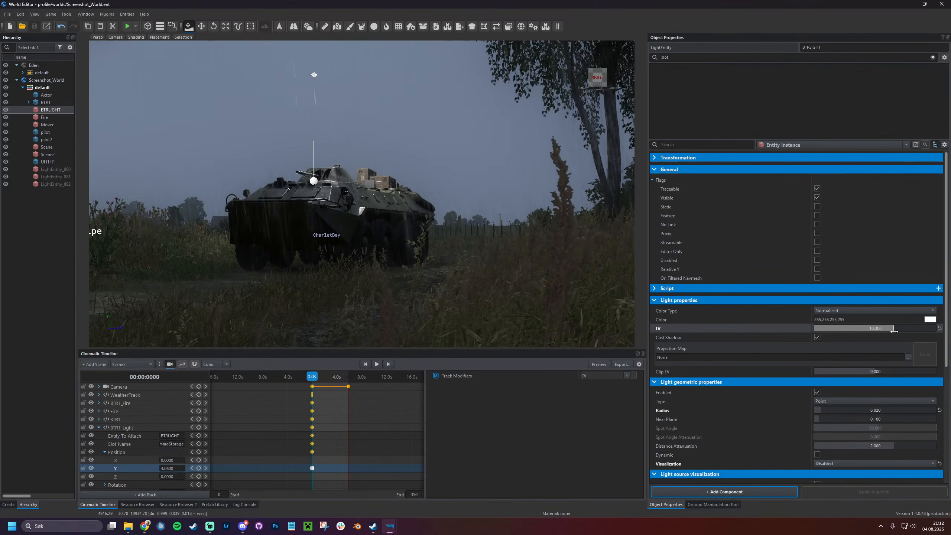
Change the BTRLIGHT light's color to red and save the world
{"action": "left_click", "coordinate": [930, 319]}
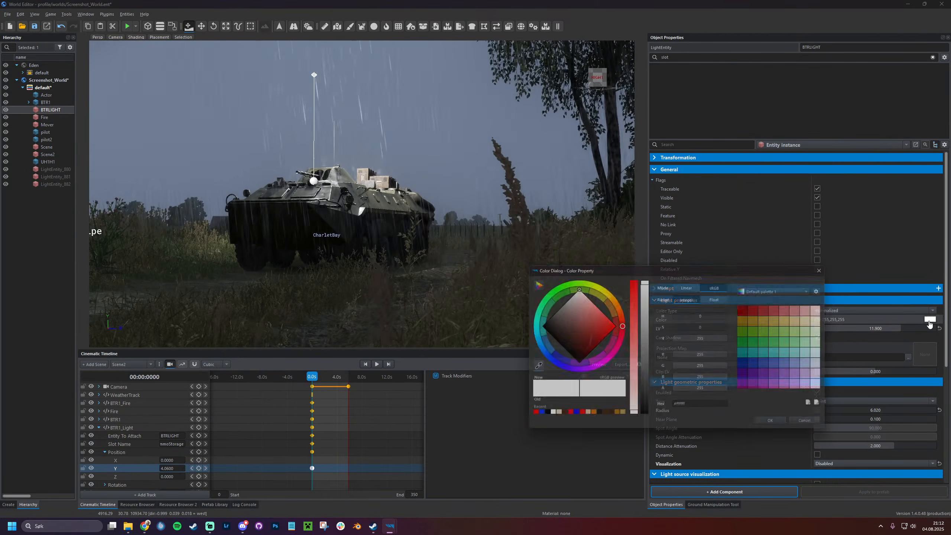
{"action": "left_click", "coordinate": [777, 426]}
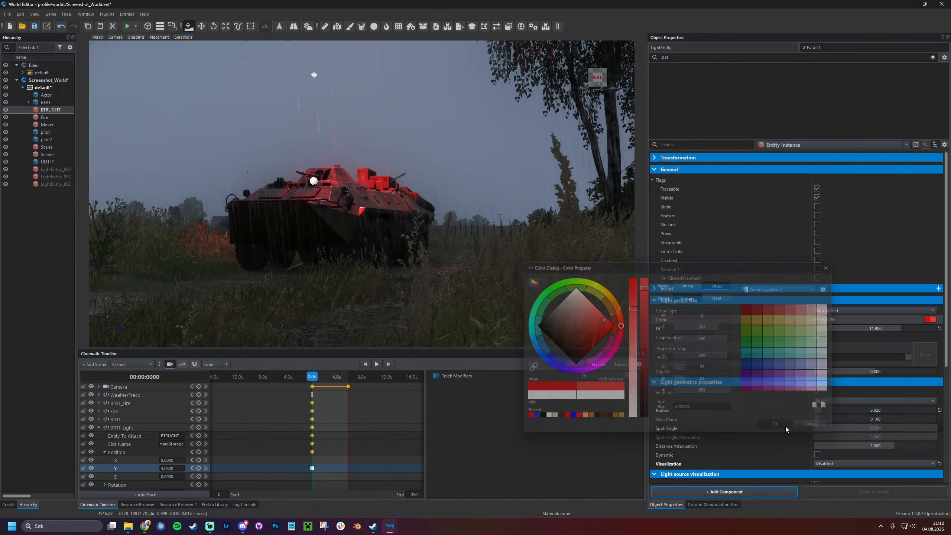
{"action": "key", "text": "ctrl+s"}
Extend the scene's end to 500, move the last Camera keyframe to that end, and save and preview the scene
{"action": "left_click_drag", "start_coordinate": [313, 375], "coordinate": [291, 382]}
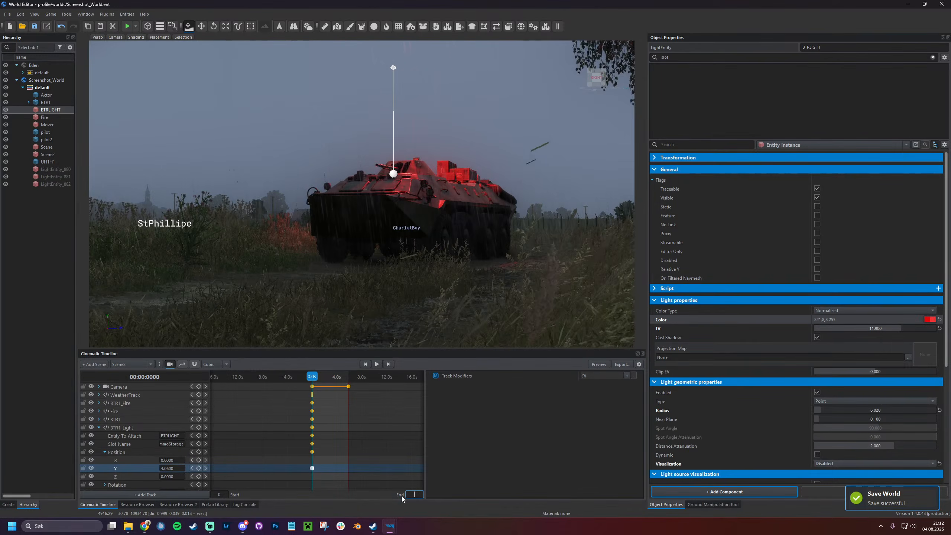
{"action": "key", "text": "Return"}
{"action": "left_click_drag", "start_coordinate": [348, 387], "coordinate": [364, 387]}
{"action": "key", "text": "ctrl+s"}
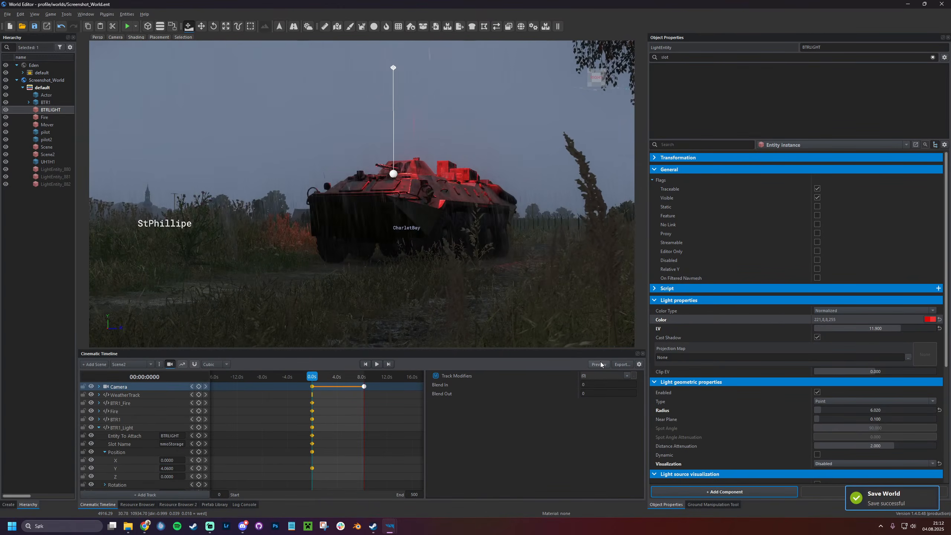
{"action": "left_click", "coordinate": [599, 364]}
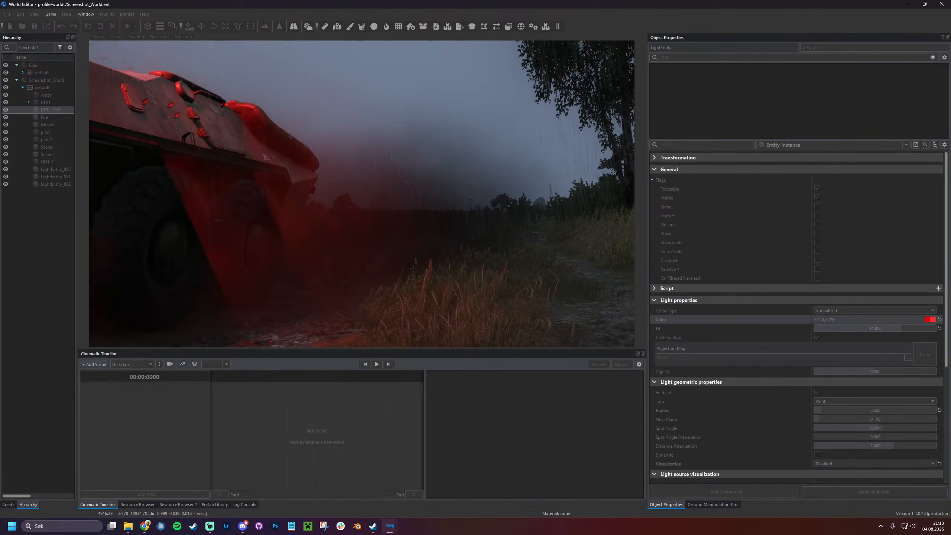
{"action": "key", "text": "Escape"}
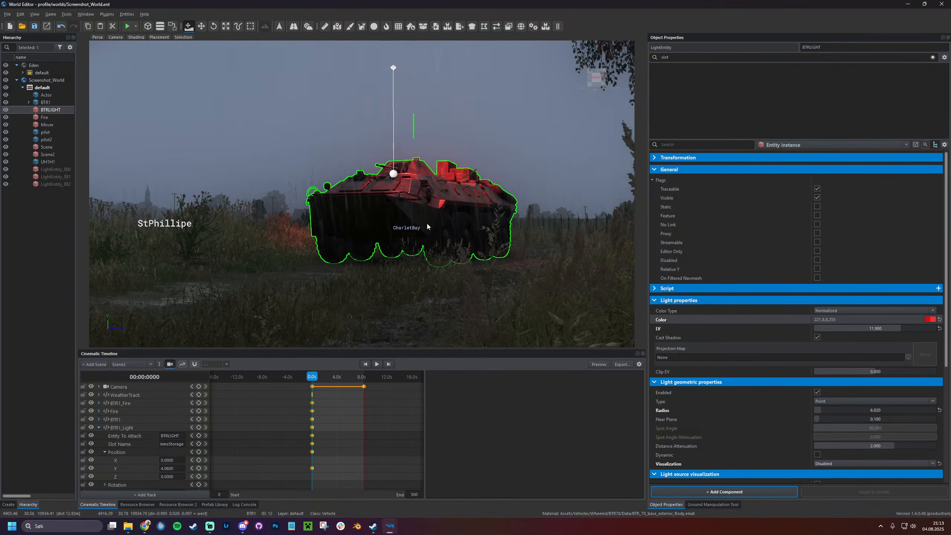
Set the BTRLIGHT light's color back to white (255,255,255,255)
{"action": "mouse_move", "coordinate": [433, 218]}
{"action": "right_mouse_down"}
{"action": "mouse_move", "coordinate": [432, 209]}
{"action": "mouse_move", "coordinate": [433, 218]}
{"action": "right_mouse_up"}
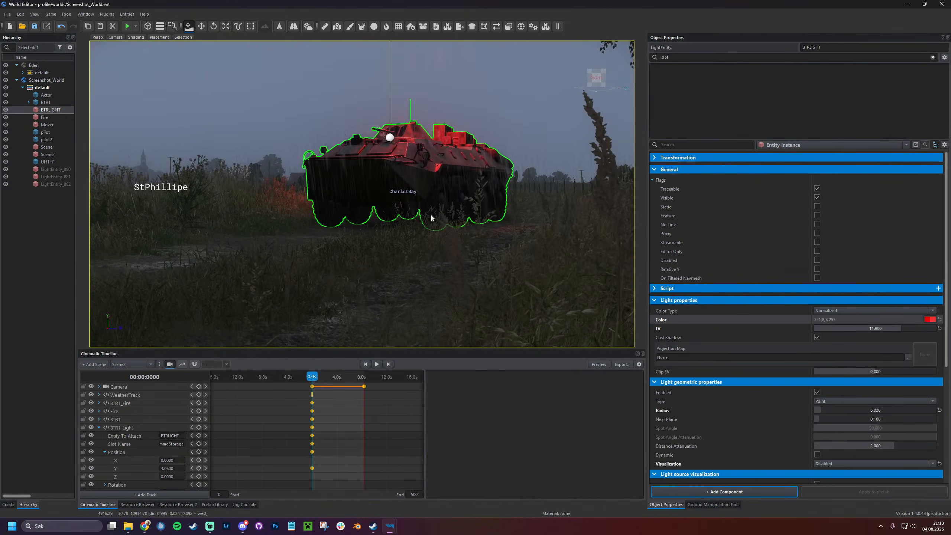
{"action": "left_click", "coordinate": [926, 320]}
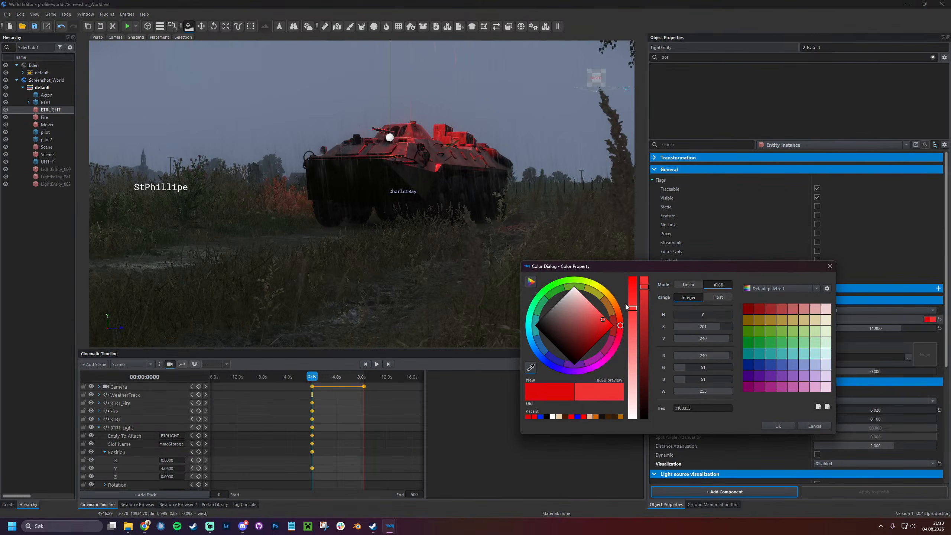
{"action": "left_click_drag", "start_coordinate": [578, 295], "coordinate": [568, 270]}
{"action": "left_click", "coordinate": [777, 426]}
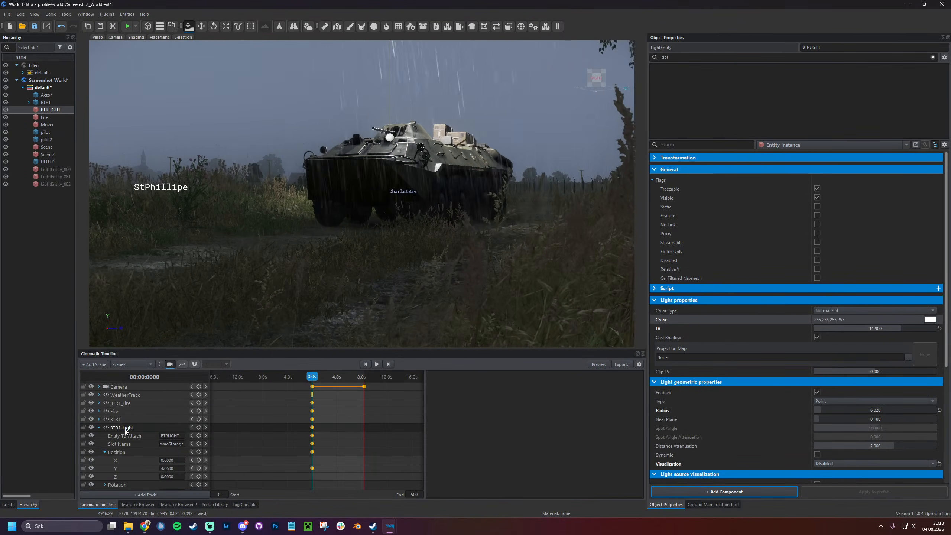
Collapse the BTR1_Light track and add a Physics Track named BTR1_Thump to the scene
{"action": "double_click", "coordinate": [134, 427]}
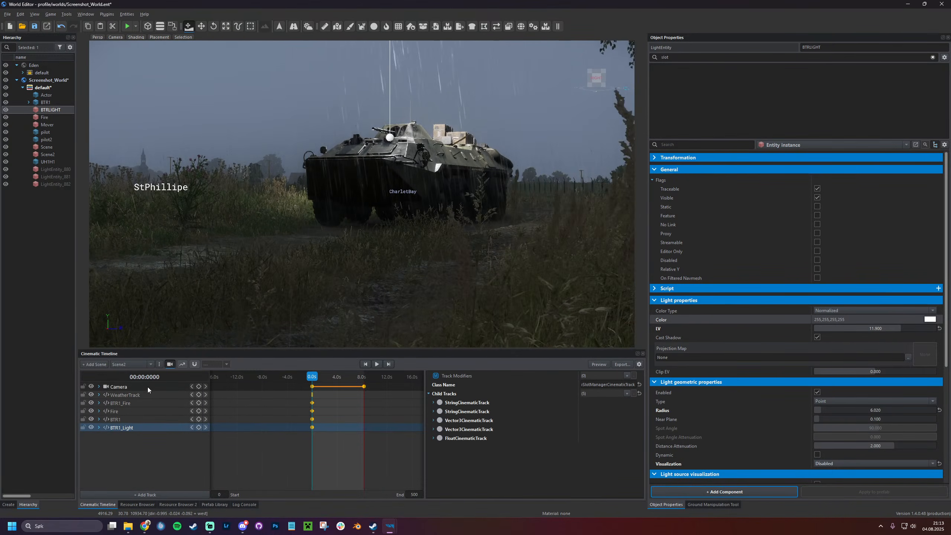
{"action": "left_click", "coordinate": [147, 495]}
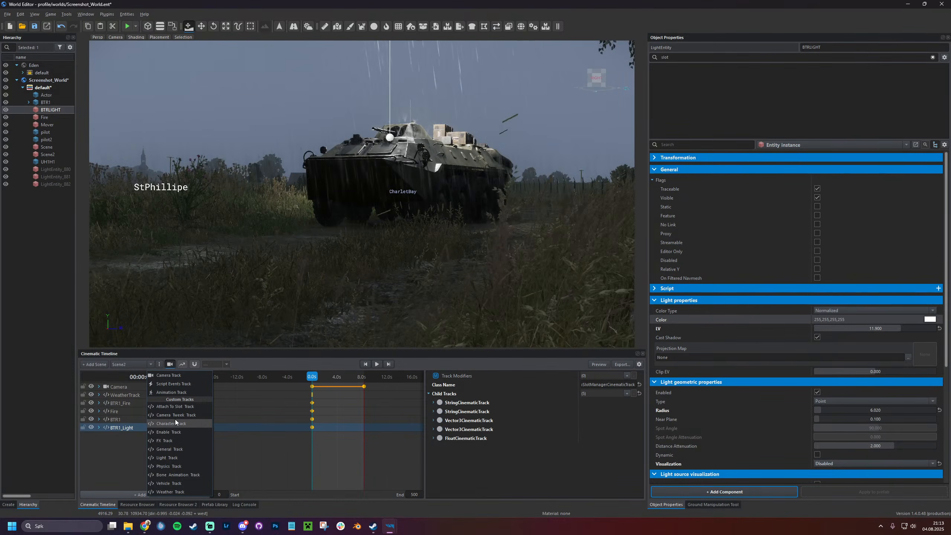
{"action": "left_click", "coordinate": [177, 466]}
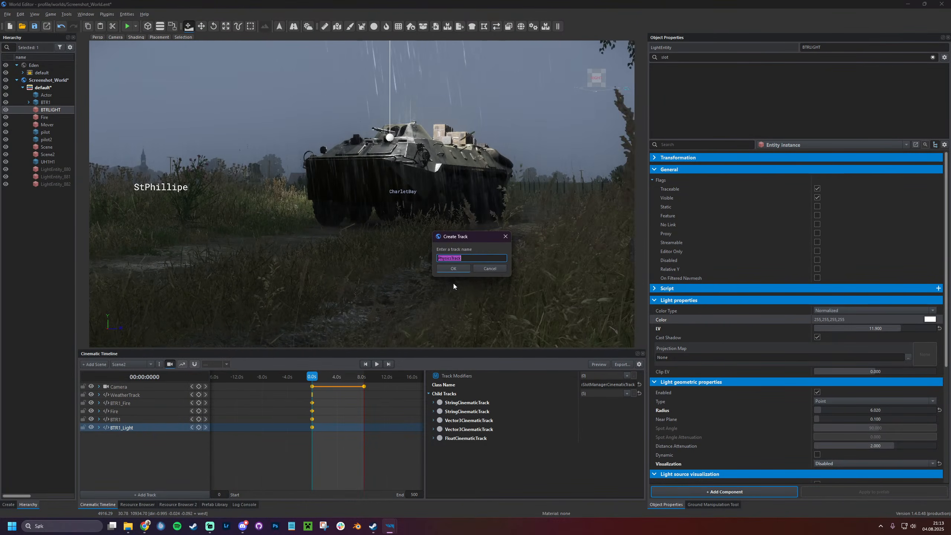
{"action": "type", "text": "BTR1"}
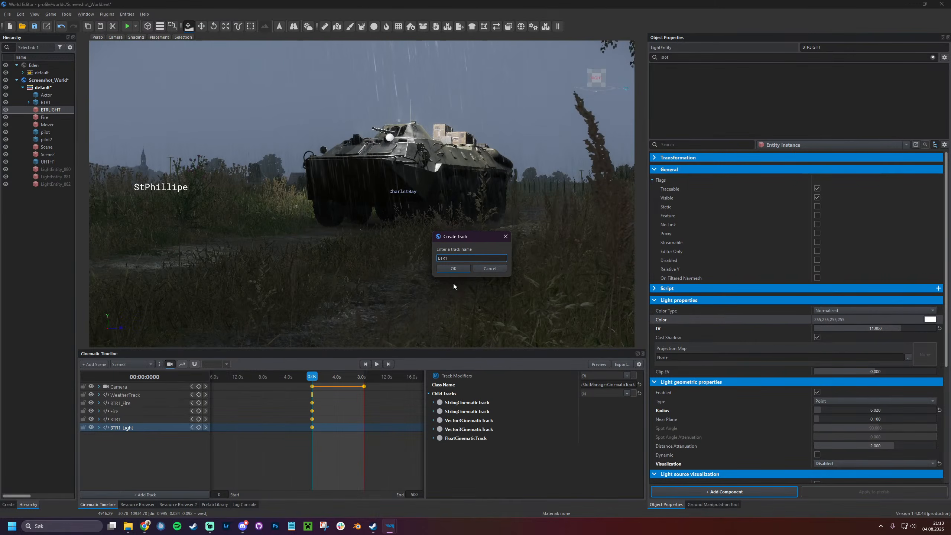
{"action": "type", "text": "_"}
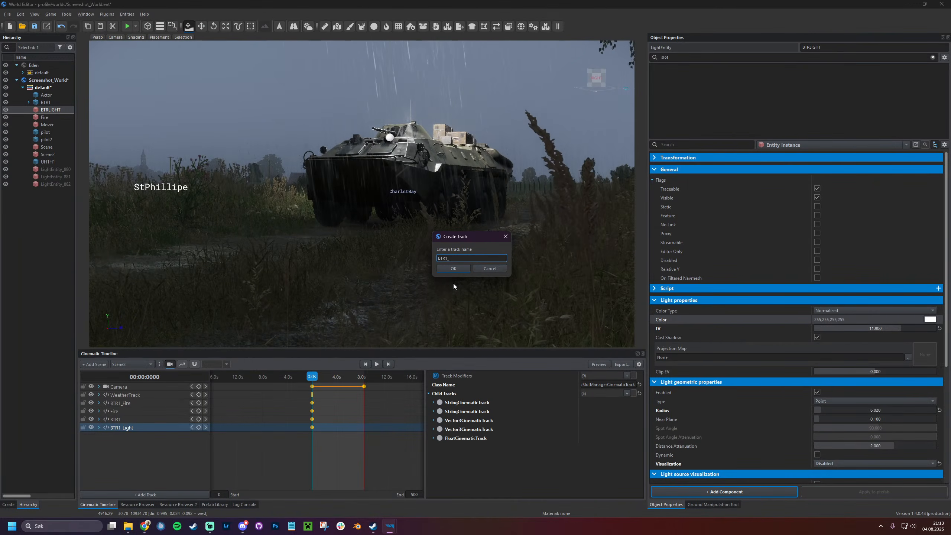
{"action": "type", "text": "Thunder"}
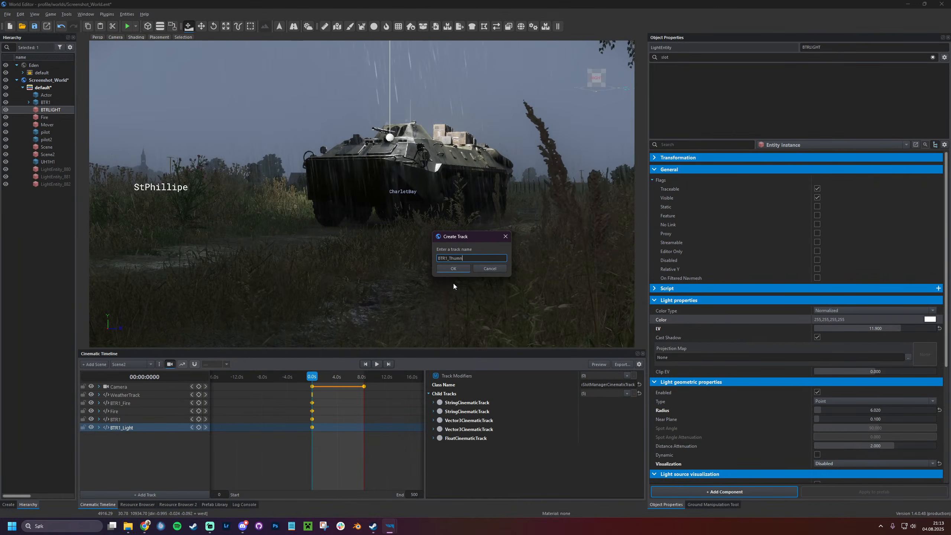
{"action": "key", "text": "Return"}
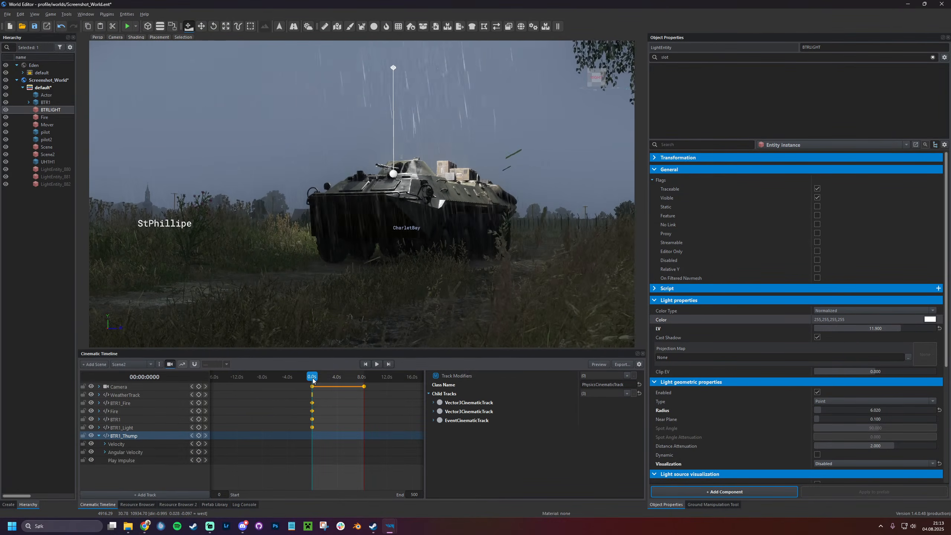
Set the BTR1_Thump track's Velocity X, Y and Z to 10 at about 2.6s
{"action": "left_click_drag", "start_coordinate": [312, 377], "coordinate": [327, 377]}
{"action": "double_click", "coordinate": [148, 444]}
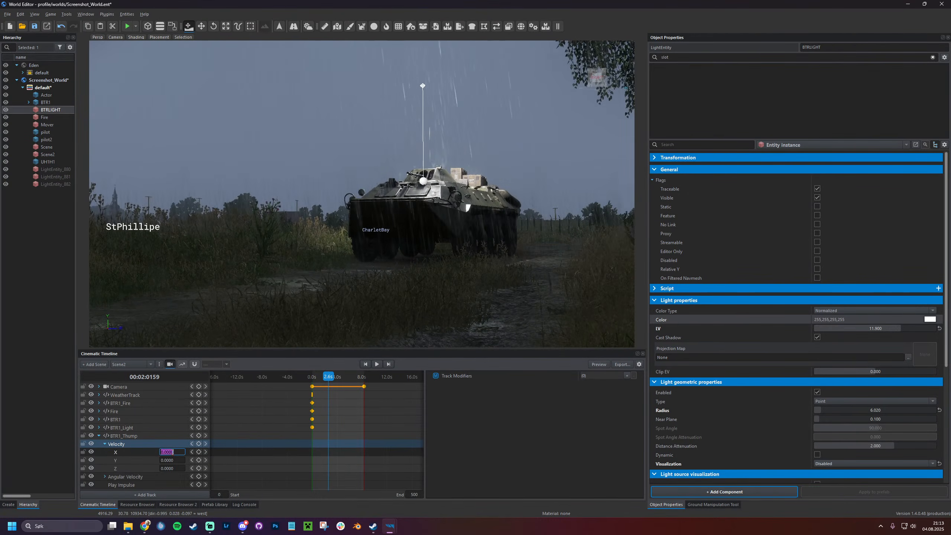
{"action": "key", "text": "Return"}
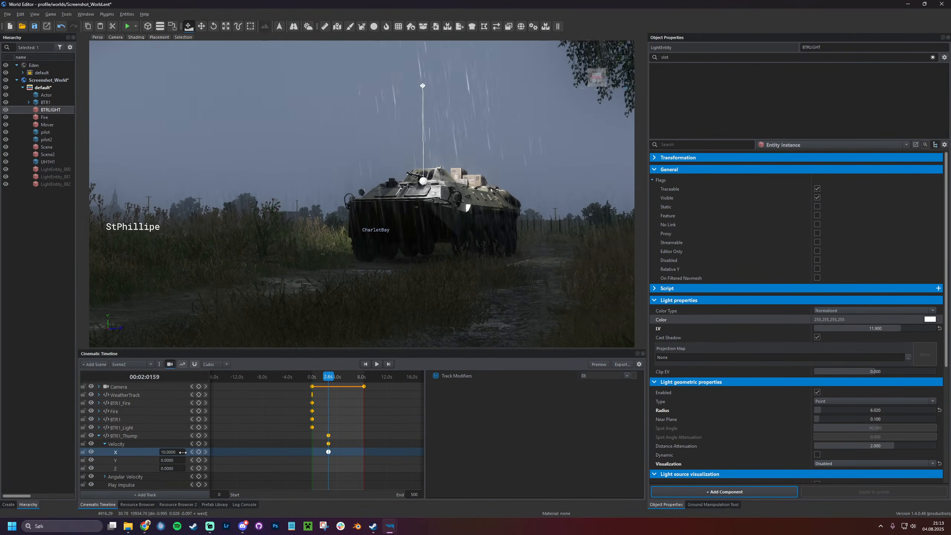
{"action": "left_click", "coordinate": [180, 459]}
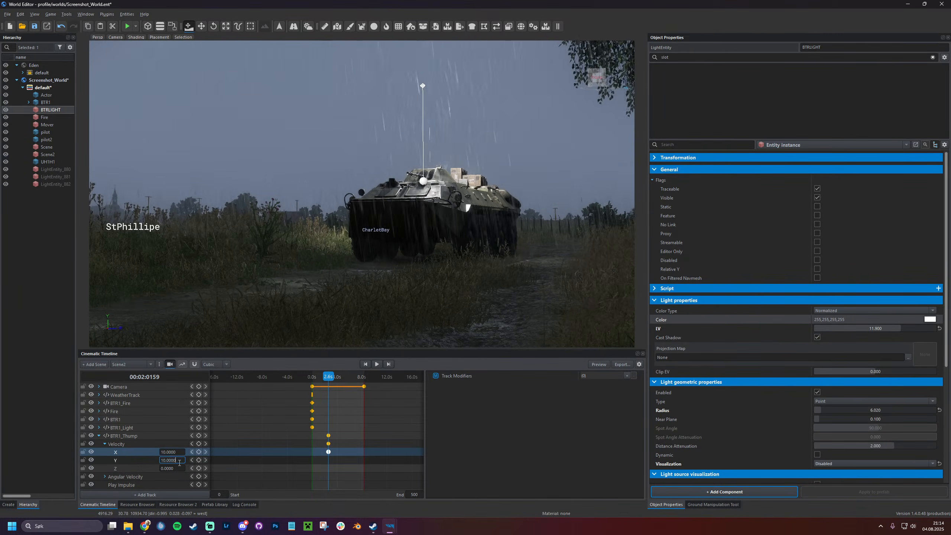
{"action": "key", "text": "Return"}
{"action": "key", "text": "Return"}
{"action": "double_click", "coordinate": [148, 441]}
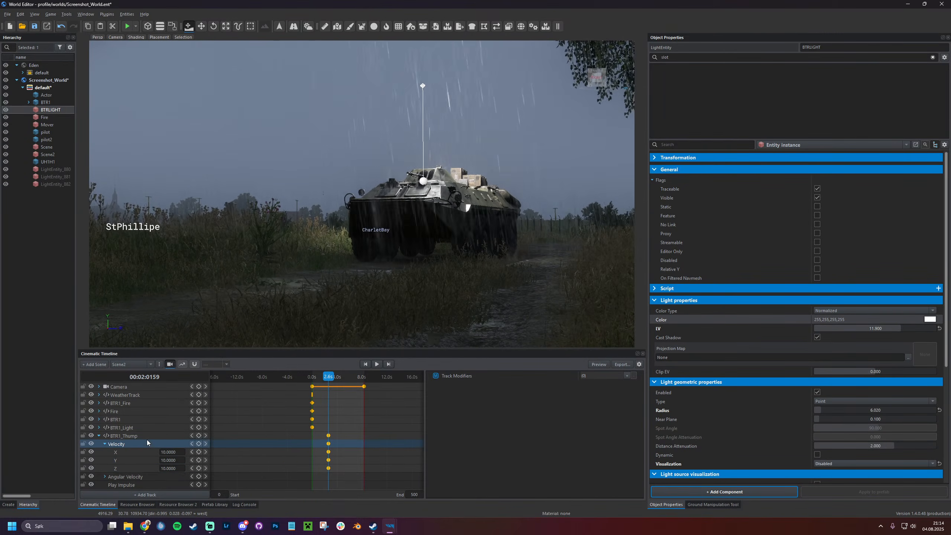
Add a Play Impulse keyframe to the BTR1_Thump track at about 2.6s
{"action": "left_click", "coordinate": [144, 457]}
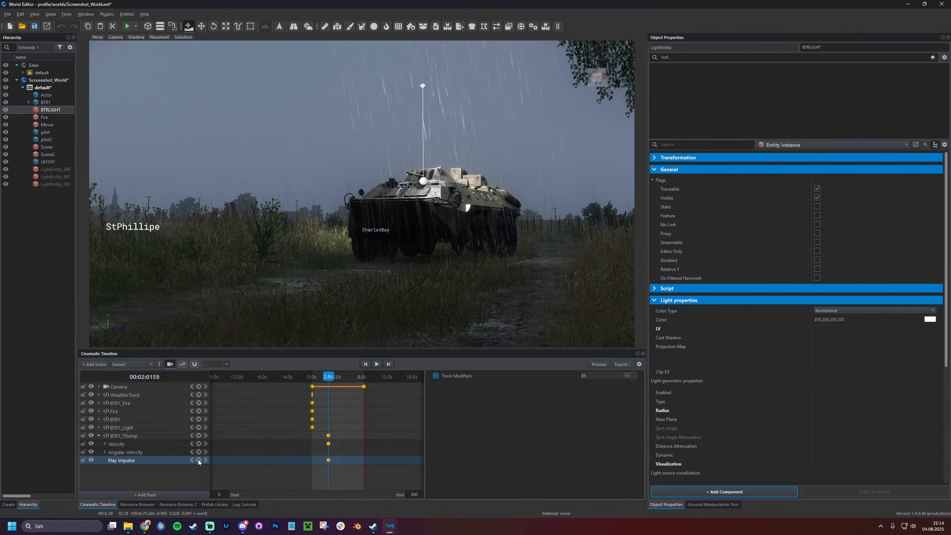
{"action": "left_click", "coordinate": [199, 460]}
{"action": "double_click", "coordinate": [152, 444]}
{"action": "double_click", "coordinate": [147, 444]}
Set the BTR1_Thump track's Angular Velocity Y to 10 at about 2.6s, return to 0.0s and save the world
{"action": "double_click", "coordinate": [147, 452]}
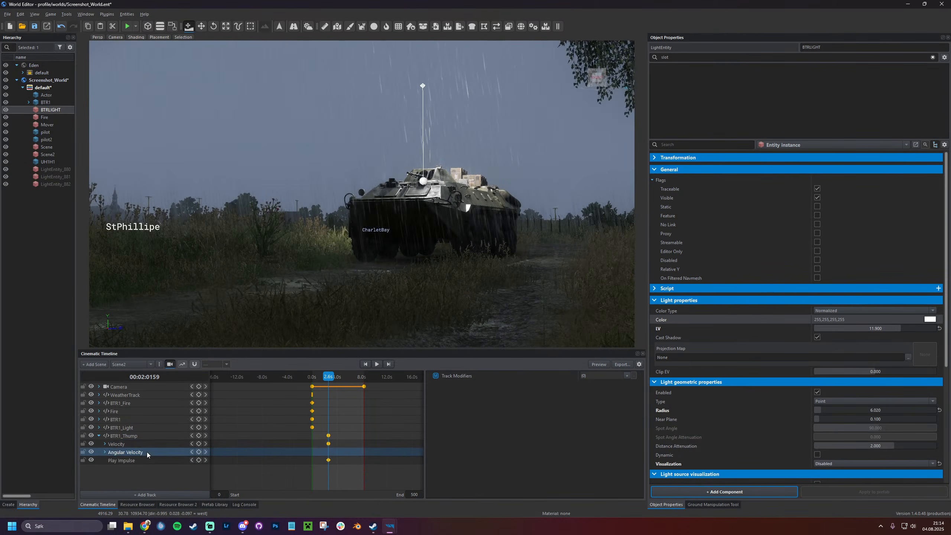
{"action": "double_click", "coordinate": [178, 468]}
{"action": "type", "text": "10.0000"}
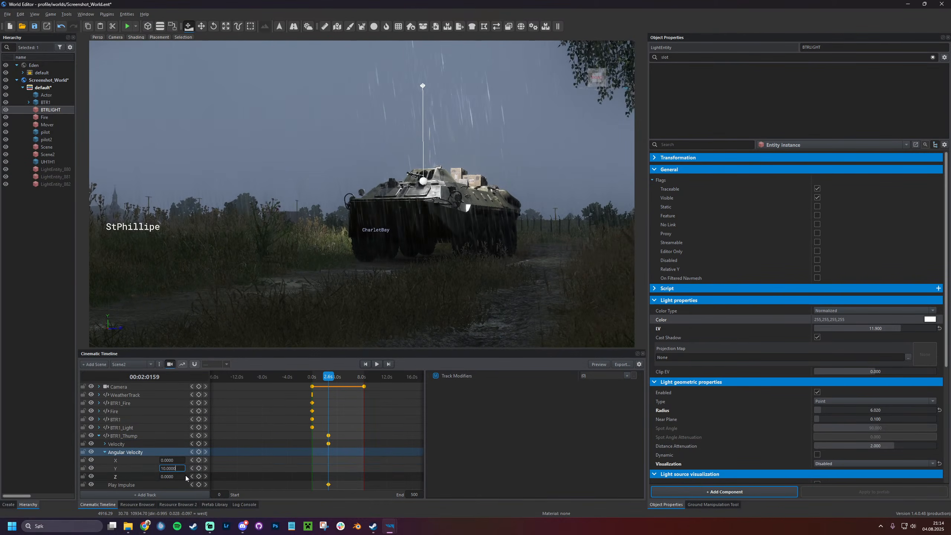
{"action": "key", "text": "Return"}
{"action": "left_click_drag", "start_coordinate": [329, 376], "coordinate": [309, 376]}
{"action": "key", "text": "ctrl+s"}
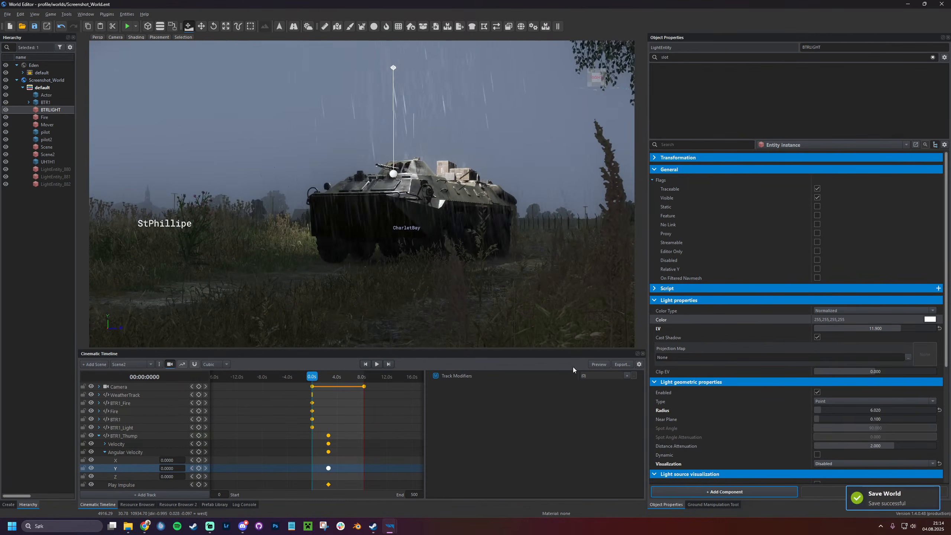
Select the BTR1 vehicle and search its components for "audio"
{"action": "left_click", "coordinate": [409, 210]}
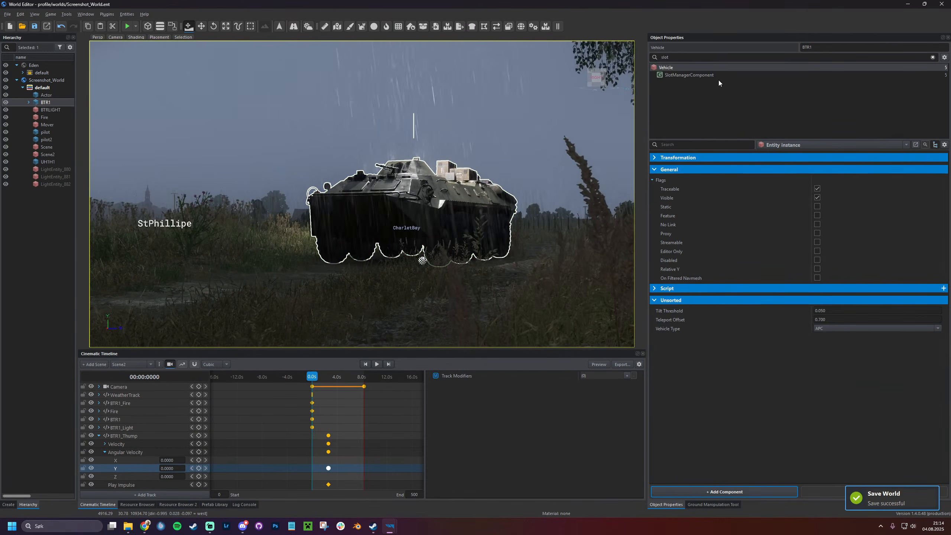
{"action": "double_click", "coordinate": [691, 56]}
{"action": "type", "text": "audio"}
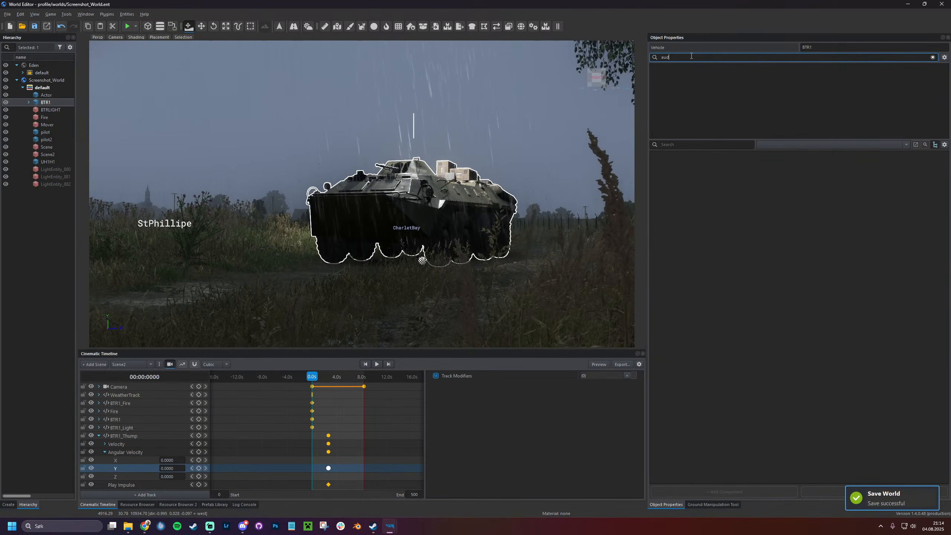
{"action": "key", "text": "BackSpace"}
{"action": "key", "text": "BackSpace"}
{"action": "key", "text": "BackSpace"}
{"action": "type", "text": "i"}
{"action": "key", "text": "BackSpace"}
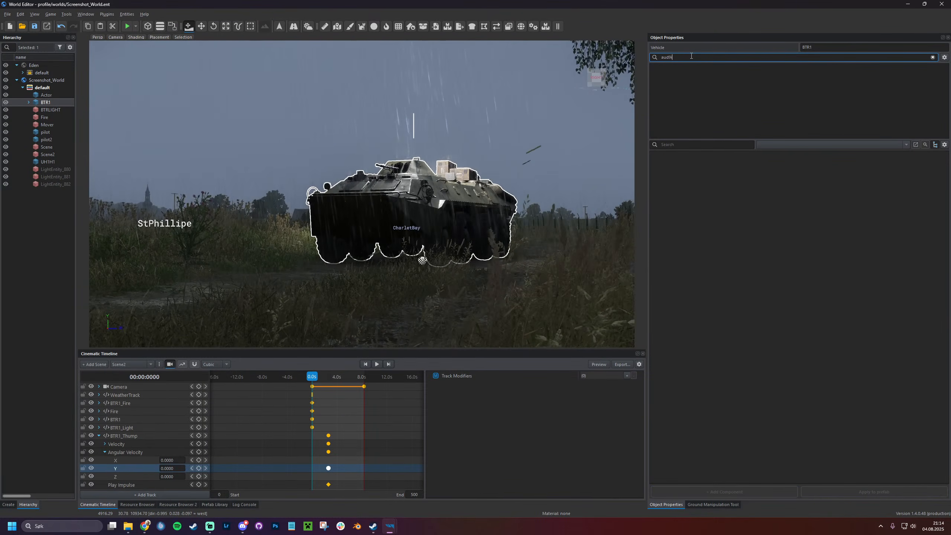
{"action": "type", "text": "do"}
{"action": "key", "text": "BackSpace"}
{"action": "type", "text": "io"}
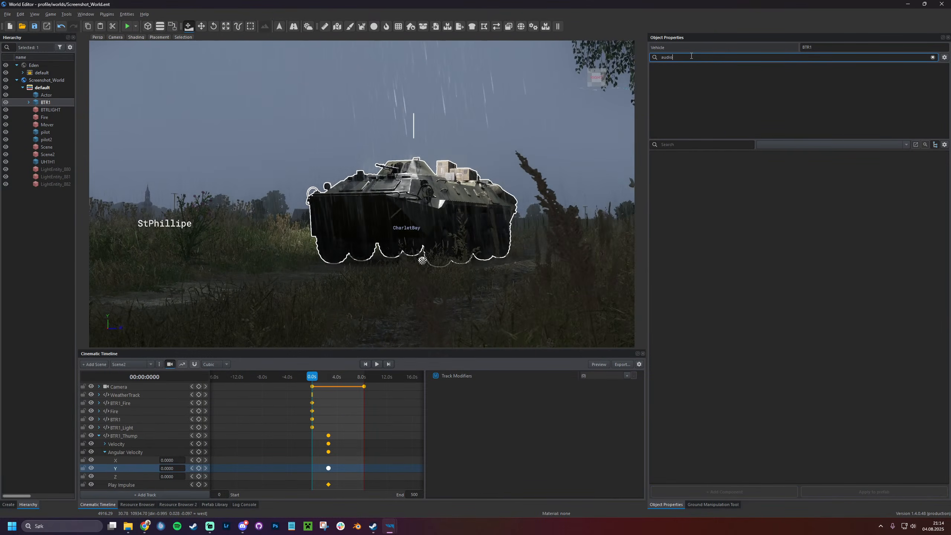
Bring up the viewport's debug menu and enter its Sounds category
{"action": "key", "text": "super+alt"}
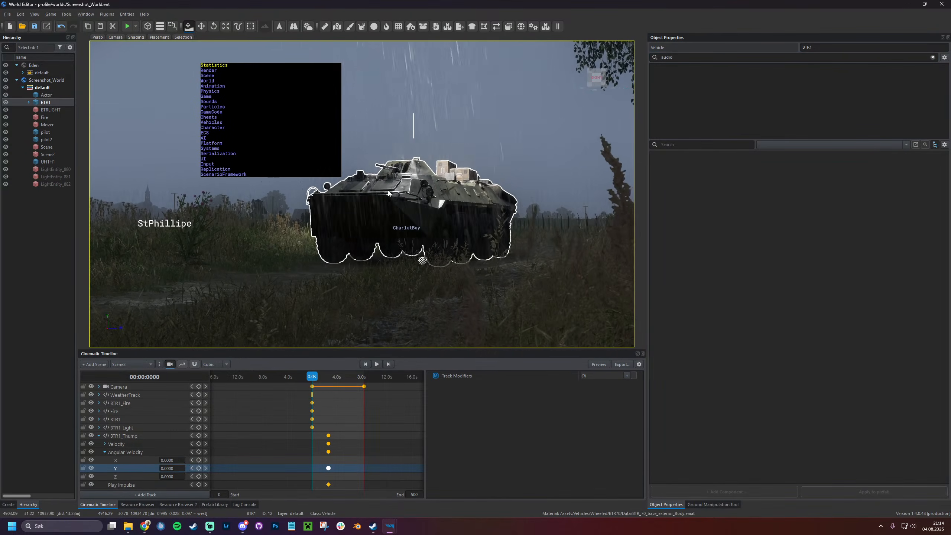
{"action": "key", "text": "Down"}
{"action": "key", "text": "Down"}
{"action": "key", "text": "Down"}
{"action": "key", "text": "Down"}
{"action": "key", "text": "Down"}
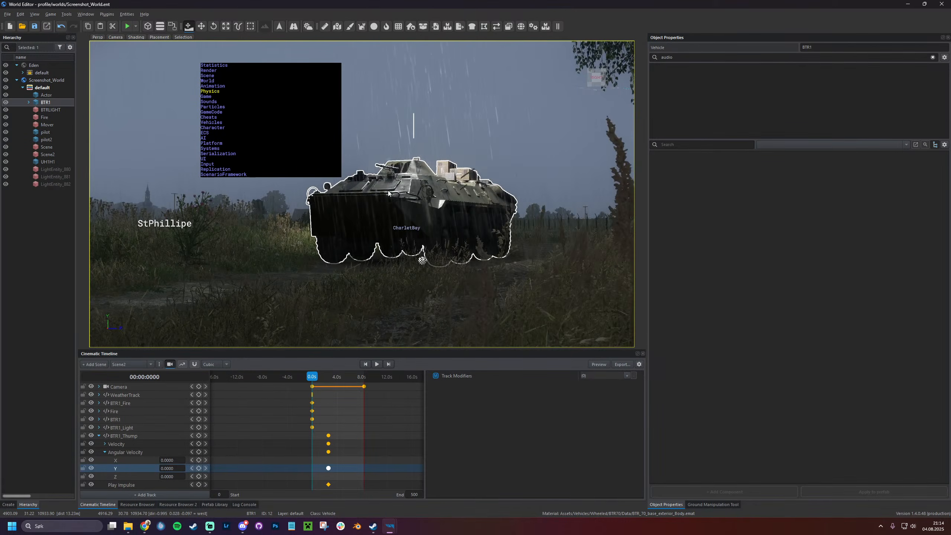
{"action": "key", "text": "Down"}
{"action": "key", "text": "Right"}
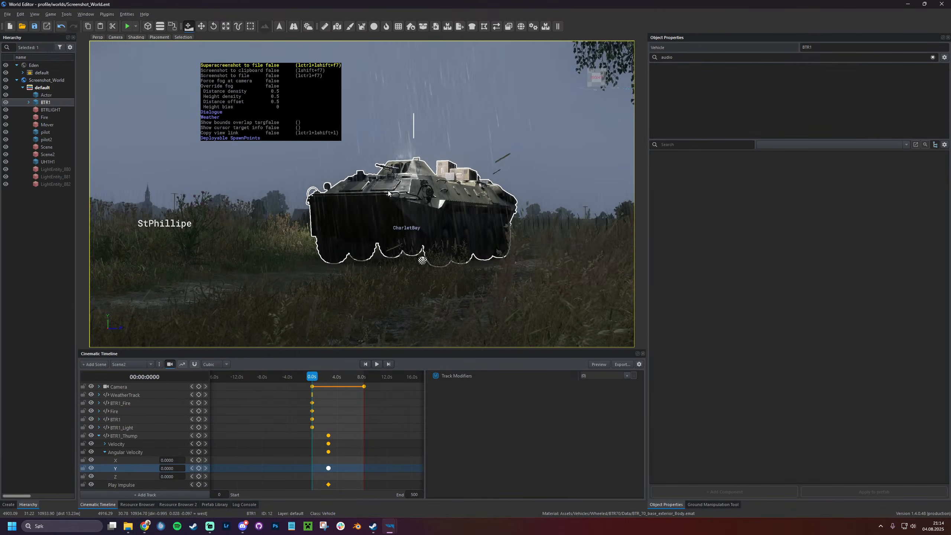
{"action": "key", "text": "BackSpace"}
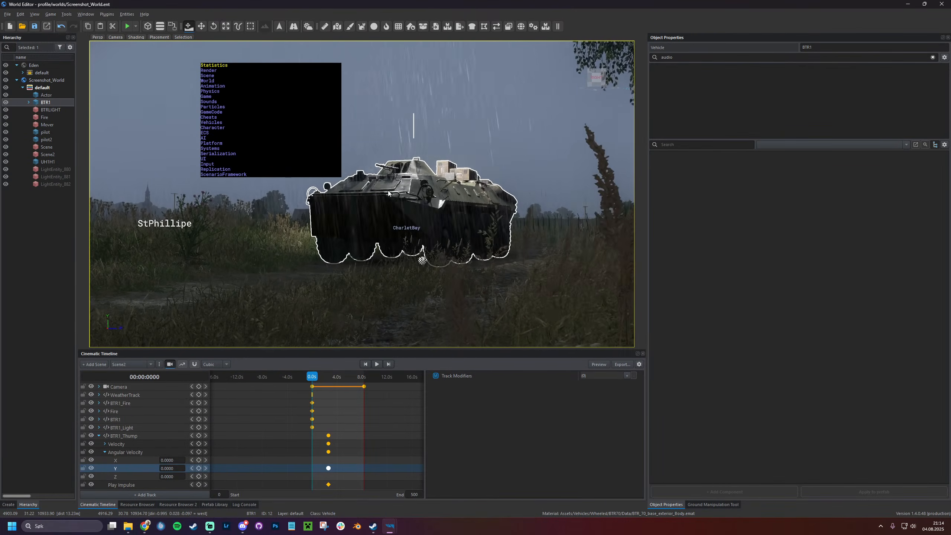
{"action": "key", "text": "Down"}
{"action": "key", "text": "Down"}
{"action": "key", "text": "Down"}
{"action": "key", "text": "Down"}
{"action": "key", "text": "Down"}
{"action": "key", "text": "Down"}
{"action": "key", "text": "Down"}
{"action": "key", "text": "Down"}
{"action": "key", "text": "Up"}
{"action": "key", "text": "Right"}
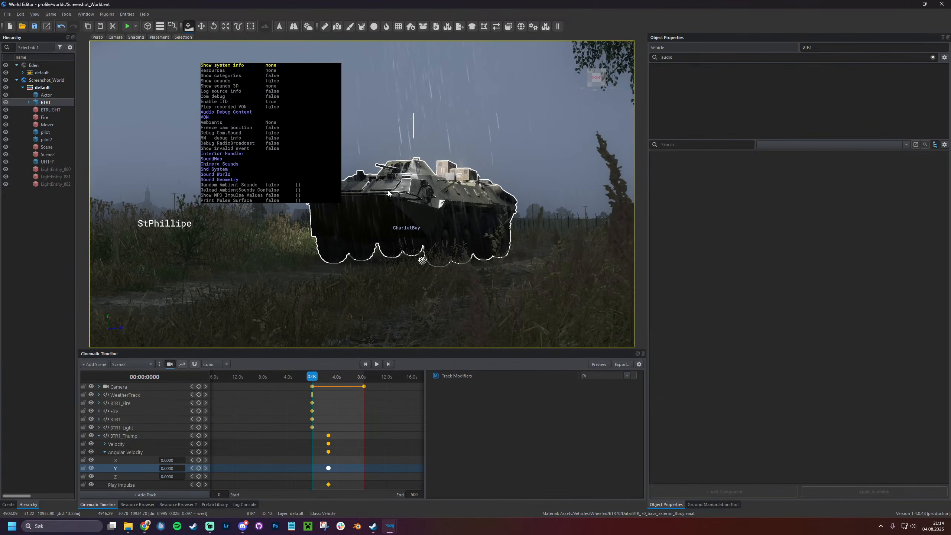
Look through the Sounds debug options, from Show system info down to the ambient sound settings, for a sound control
{"action": "key", "text": "Down"}
{"action": "key", "text": "Down"}
{"action": "key", "text": "Down"}
{"action": "key", "text": "Down"}
{"action": "key", "text": "Down"}
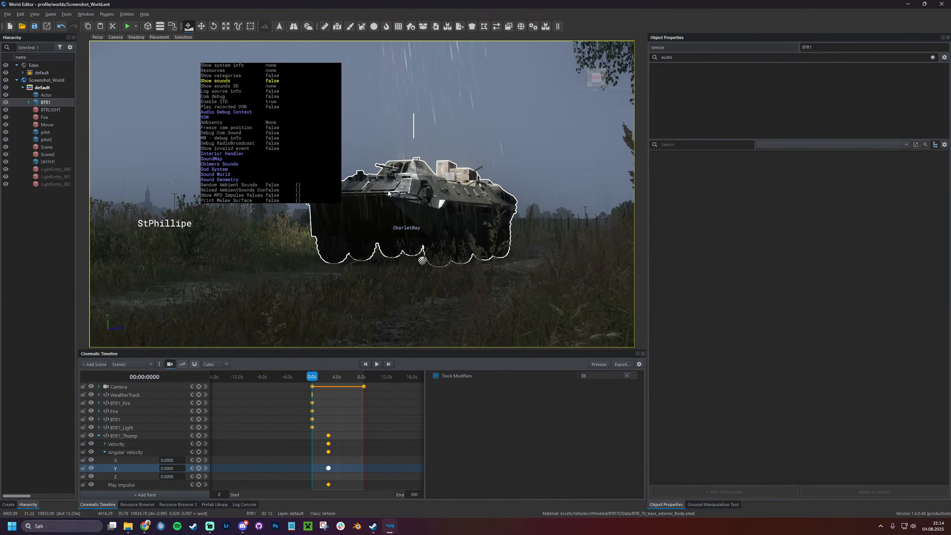
{"action": "key", "text": "Down"}
{"action": "key", "text": "Down"}
{"action": "key", "text": "Down"}
{"action": "key", "text": "Down"}
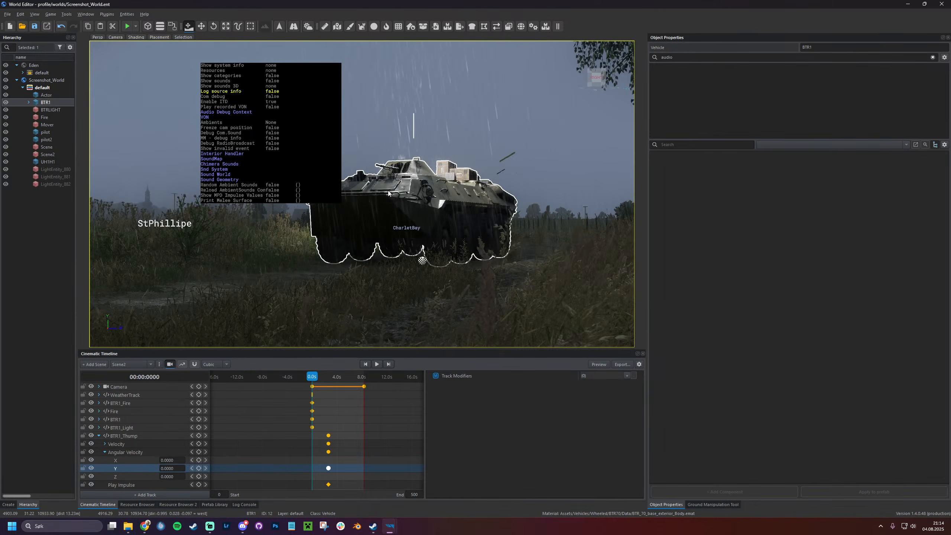
{"action": "key", "text": "Down"}
{"action": "key", "text": "Down"}
{"action": "key", "text": "Down"}
{"action": "key", "text": "Down"}
{"action": "key", "text": "Down"}
{"action": "key", "text": "Down"}
{"action": "key", "text": "Down"}
{"action": "key", "text": "Down"}
{"action": "key", "text": "Down"}
{"action": "key", "text": "Down"}
{"action": "key", "text": "Down"}
{"action": "key", "text": "Down"}
{"action": "key", "text": "Down"}
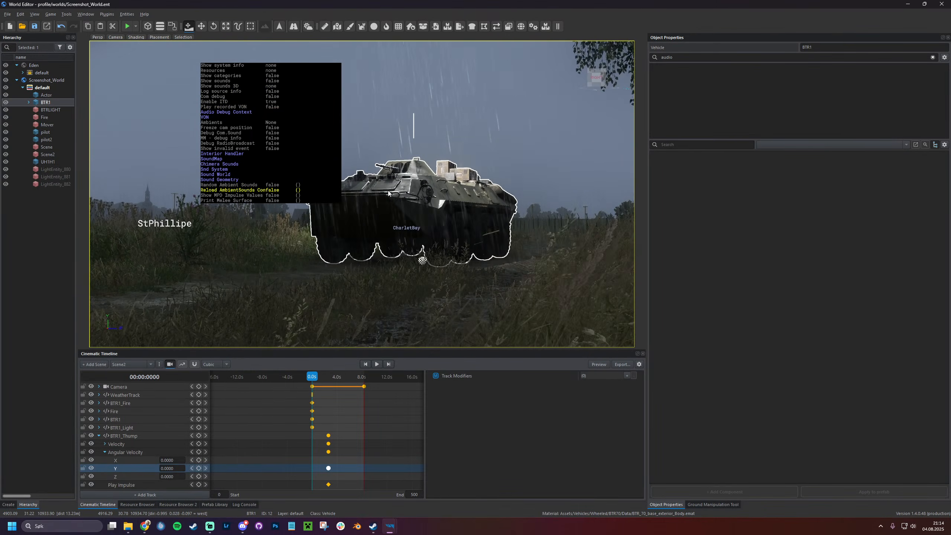
{"action": "key", "text": "Up"}
{"action": "key", "text": "Up"}
{"action": "key", "text": "Up"}
{"action": "key", "text": "Up"}
{"action": "key", "text": "Up"}
{"action": "key", "text": "Up"}
{"action": "key", "text": "Up"}
{"action": "key", "text": "Up"}
{"action": "key", "text": "Up"}
{"action": "key", "text": "Up"}
{"action": "key", "text": "Up"}
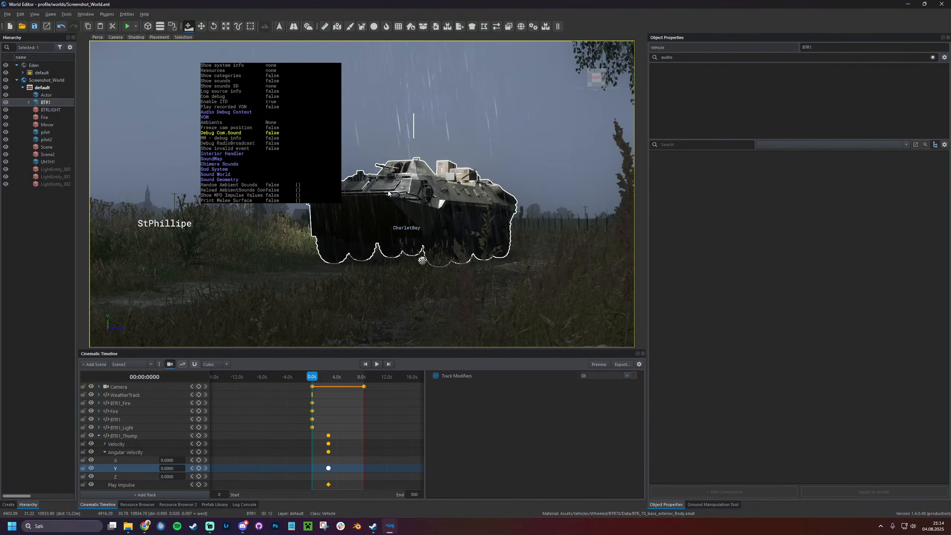
{"action": "key", "text": "Up"}
{"action": "key", "text": "Up"}
{"action": "key", "text": "Up"}
{"action": "key", "text": "Up"}
{"action": "key", "text": "Up"}
{"action": "key", "text": "Up"}
{"action": "key", "text": "Up"}
{"action": "key", "text": "Up"}
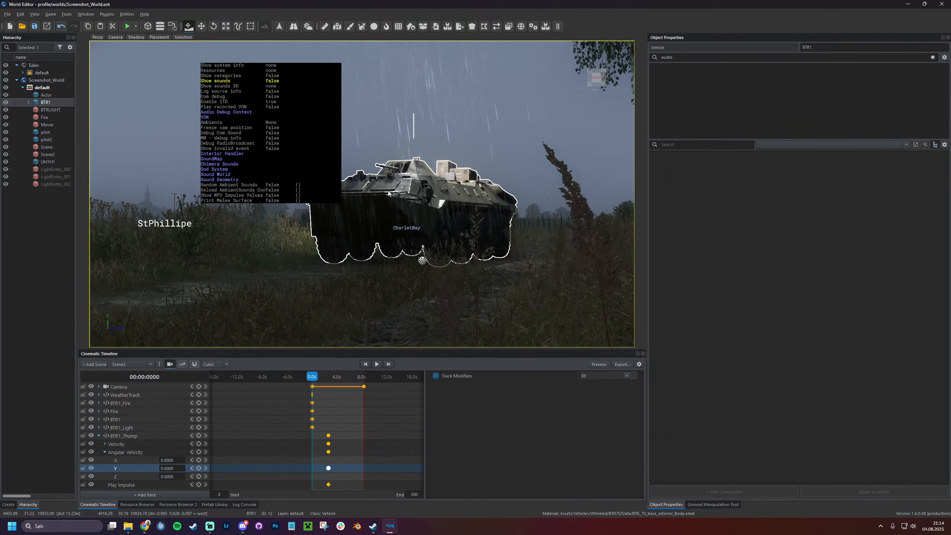
Try Show system info with the generic option, switch it back off and close the debug menu
{"action": "key", "text": "Up"}
{"action": "key", "text": "Up"}
{"action": "key", "text": "Right"}
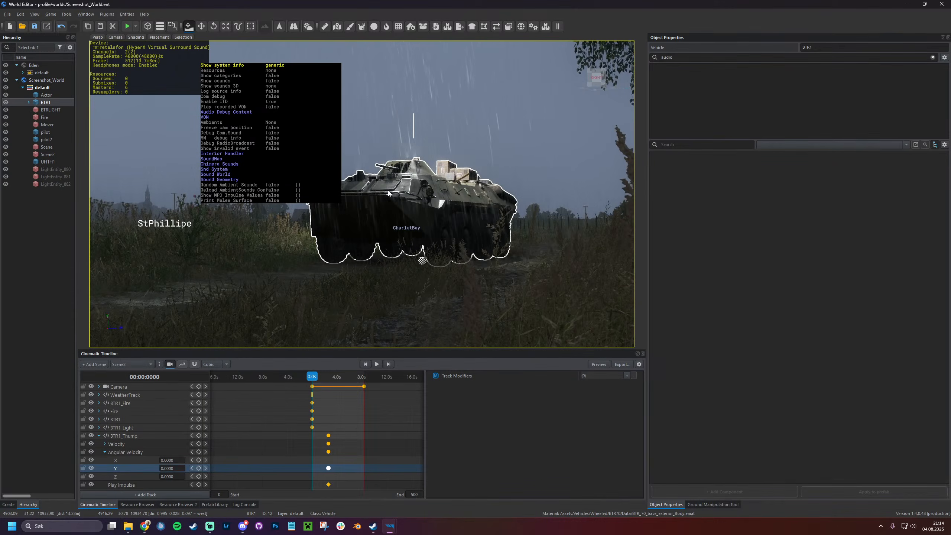
{"action": "key", "text": "Left"}
{"action": "key", "text": "super+alt"}
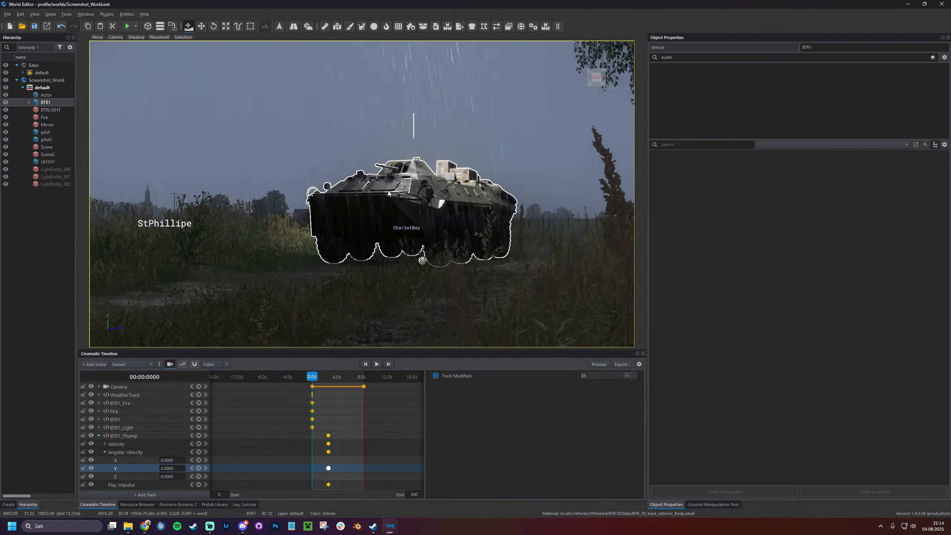
{"action": "left_click", "coordinate": [45, 14]}
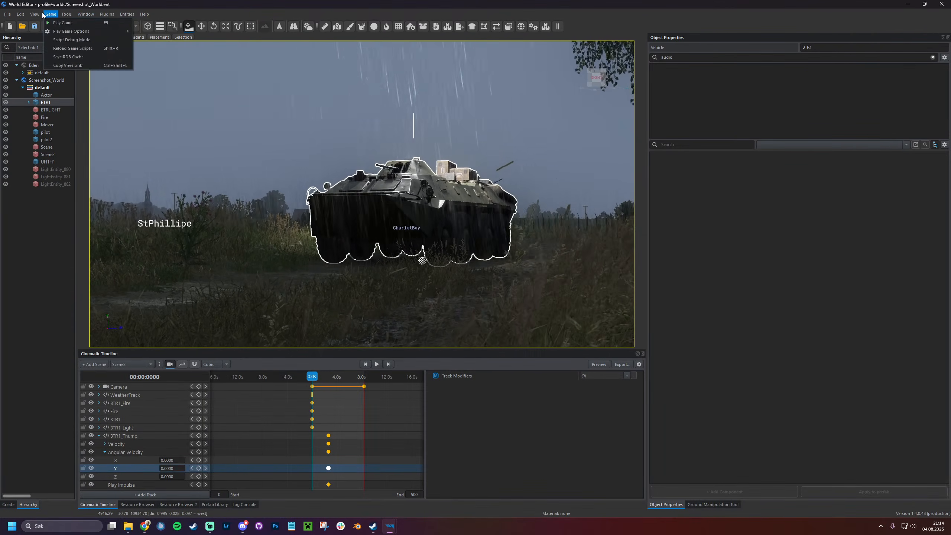
{"action": "mouse_move", "coordinate": [66, 14]}
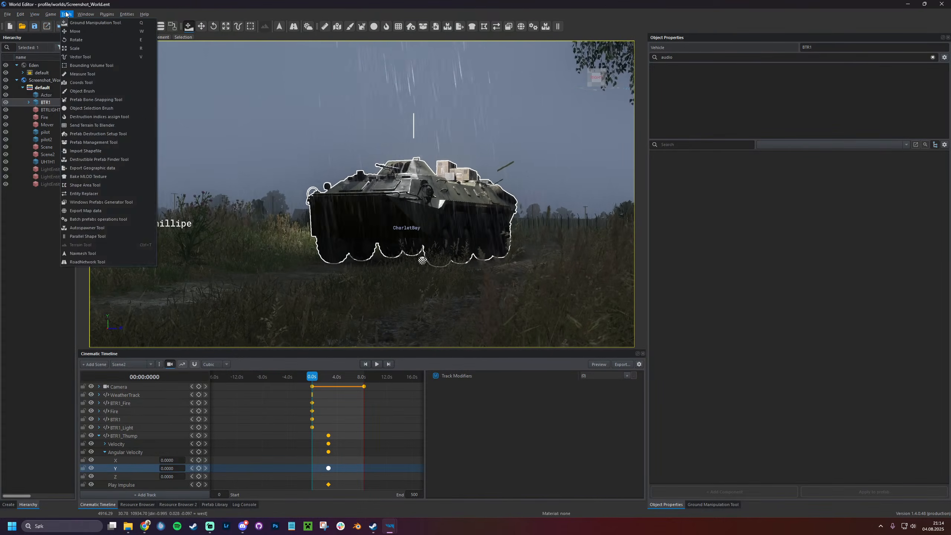
{"action": "mouse_move", "coordinate": [58, 33]}
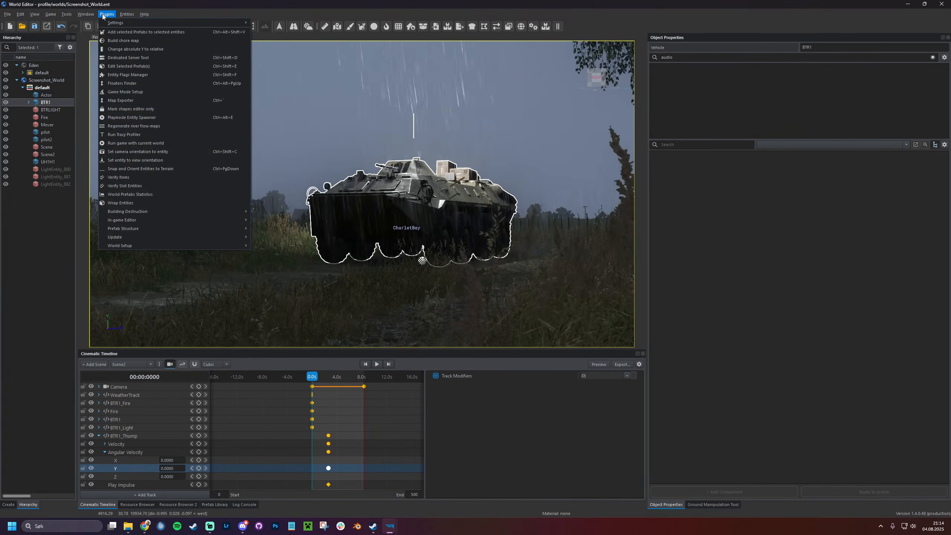
{"action": "left_click", "coordinate": [464, 284]}
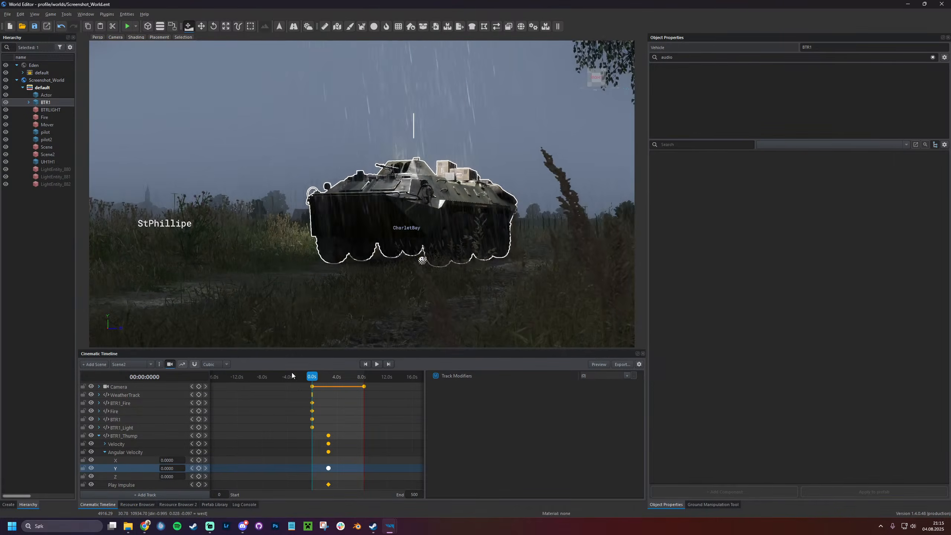
Reposition the camera at the scene's end and key the new view on the Camera track at about 8s
{"action": "key", "text": "s"}
{"action": "mouse_move", "coordinate": [337, 262]}
{"action": "right_mouse_down"}
{"action": "mouse_move", "coordinate": [337, 307]}
{"action": "mouse_move", "coordinate": [314, 292]}
{"action": "mouse_move", "coordinate": [329, 240]}
{"action": "mouse_move", "coordinate": [332, 264]}
{"action": "mouse_move", "coordinate": [352, 255]}
{"action": "right_mouse_up"}
{"action": "key", "text": "z"}
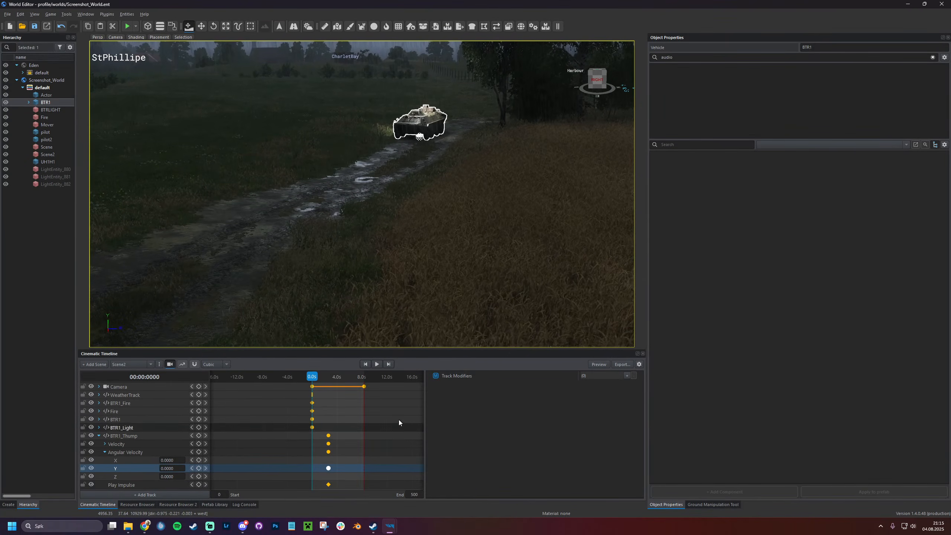
{"action": "left_click", "coordinate": [218, 387]}
{"action": "left_click", "coordinate": [364, 386]}
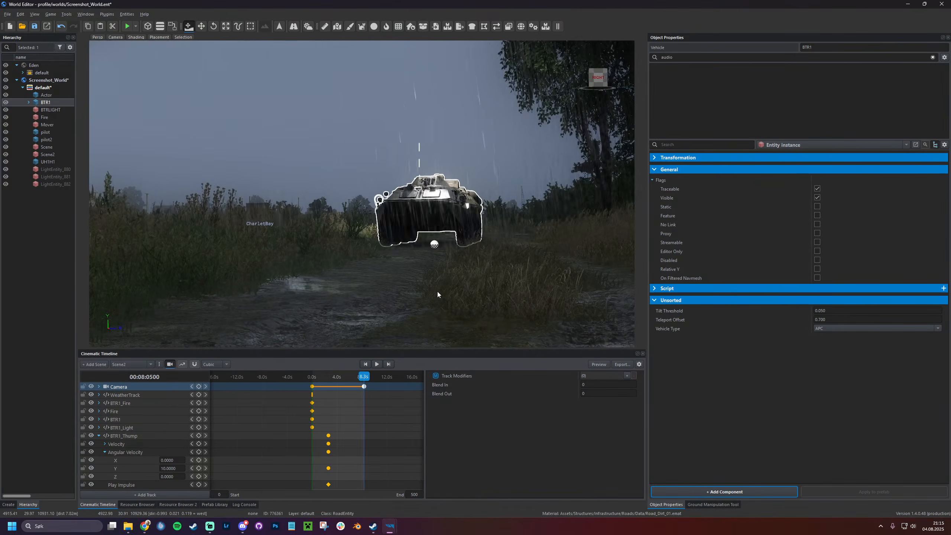
{"action": "key", "text": "w"}
{"action": "right_click_drag", "start_coordinate": [434, 292], "coordinate": [427, 319]}
{"action": "left_click", "coordinate": [199, 386]}
Return to 0.0s, preview Scene2 with the new camera move and exit the preview
{"action": "left_click_drag", "start_coordinate": [364, 377], "coordinate": [311, 377]}
{"action": "left_click", "coordinate": [595, 365]}
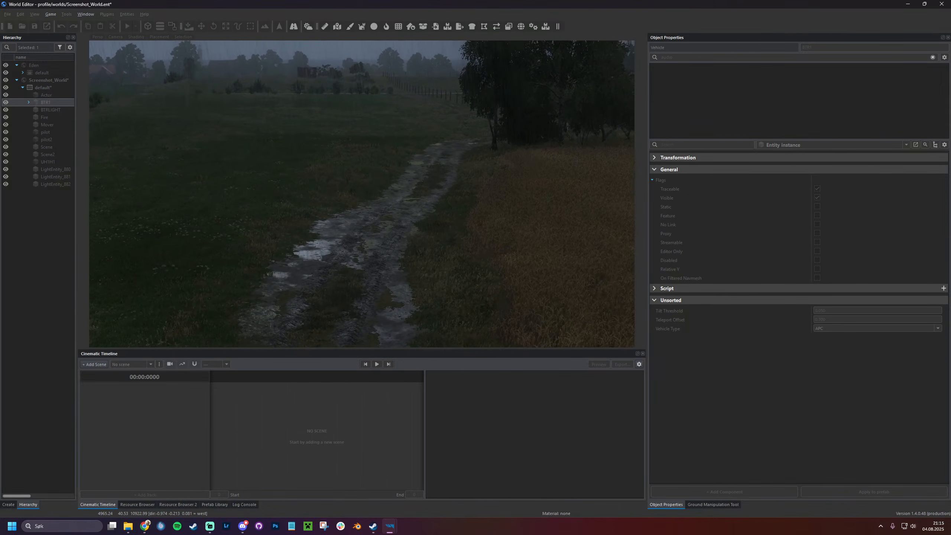
{"action": "key", "text": "Escape"}
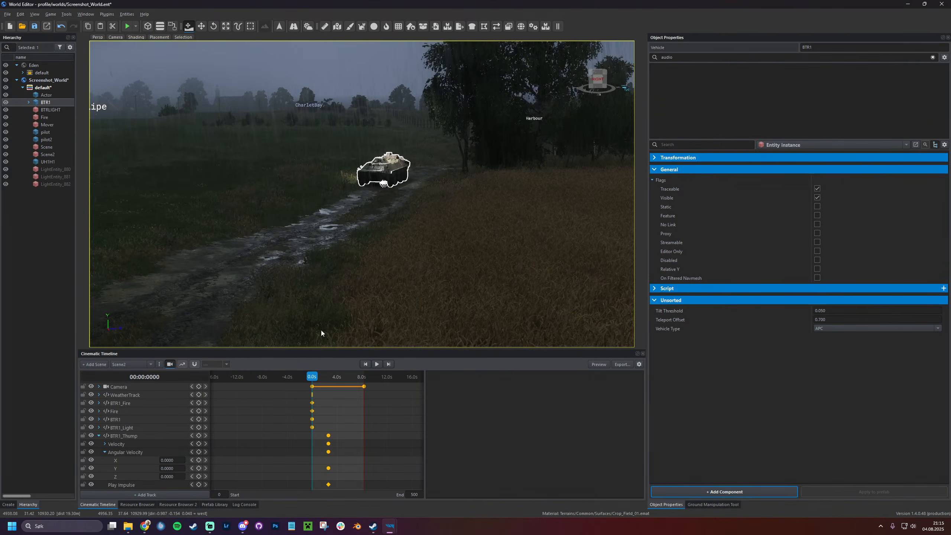
Set the BTR1_Thump track's Angular Velocity Y to 2 at about 2.6s
{"action": "left_click", "coordinate": [144, 437]}
{"action": "left_click", "coordinate": [178, 454]}
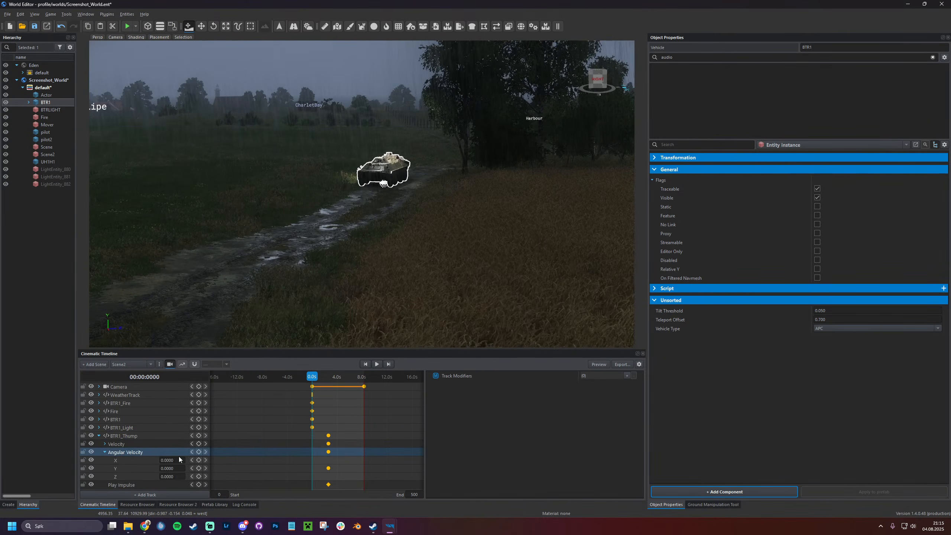
{"action": "double_click", "coordinate": [329, 451]}
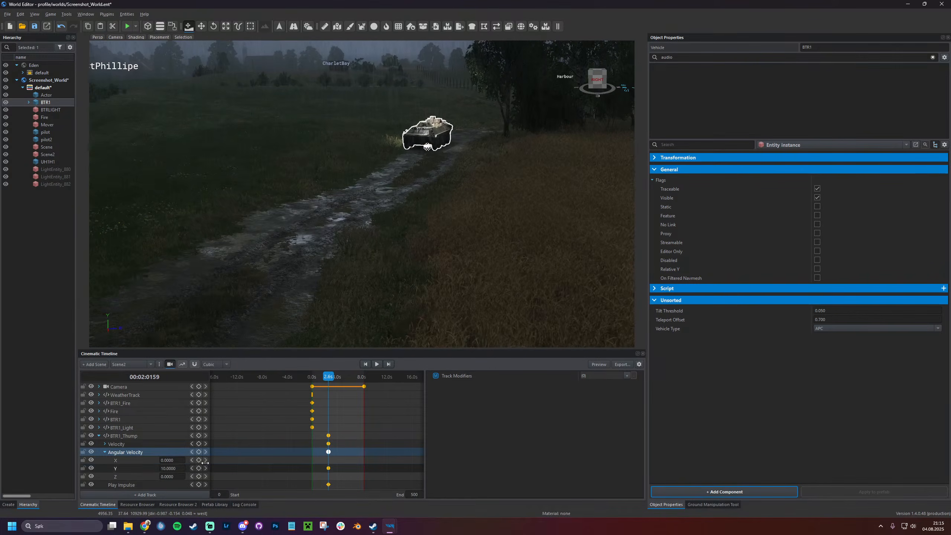
{"action": "left_click", "coordinate": [179, 470]}
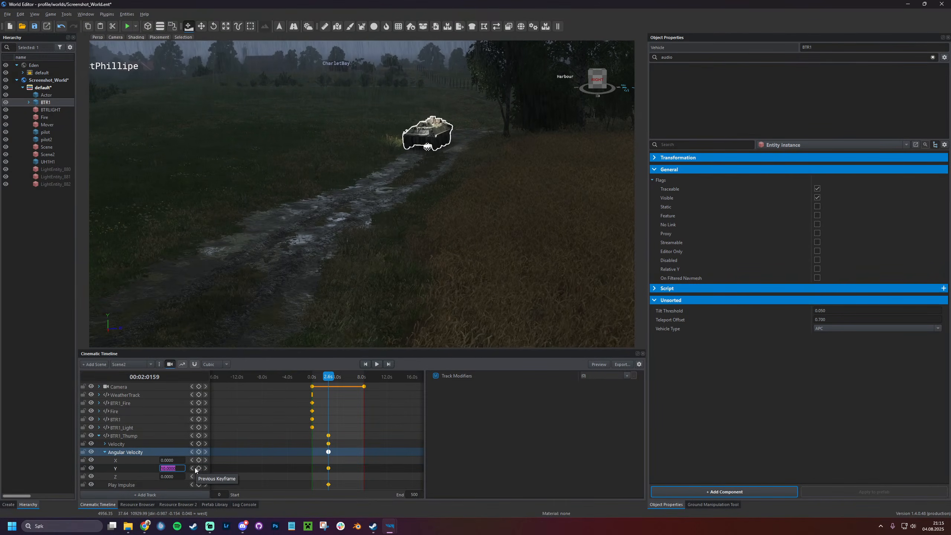
{"action": "key", "text": "Return"}
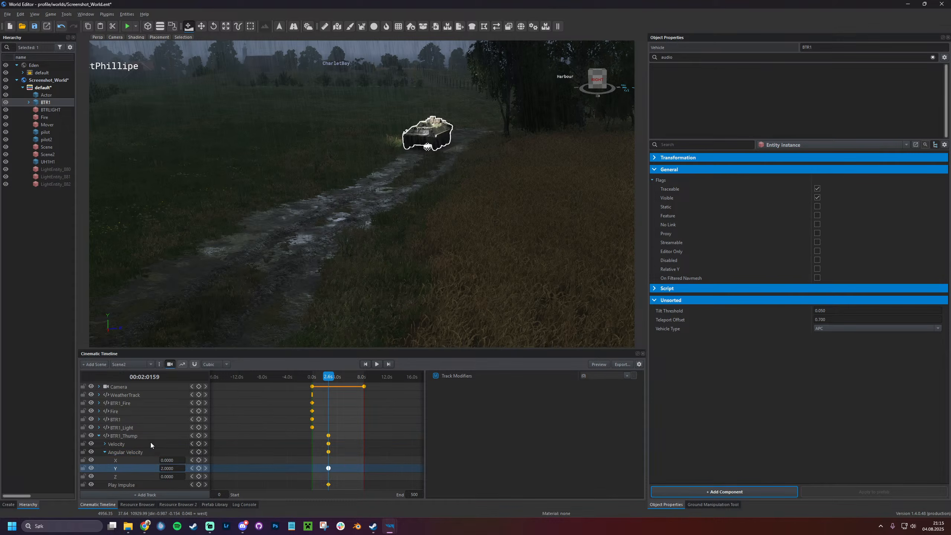
Set the BTR1_Thump track's Velocity X to 1, Y to 5 and Z to 3 at about 2.6s
{"action": "double_click", "coordinate": [146, 443]}
{"action": "left_click", "coordinate": [179, 451]}
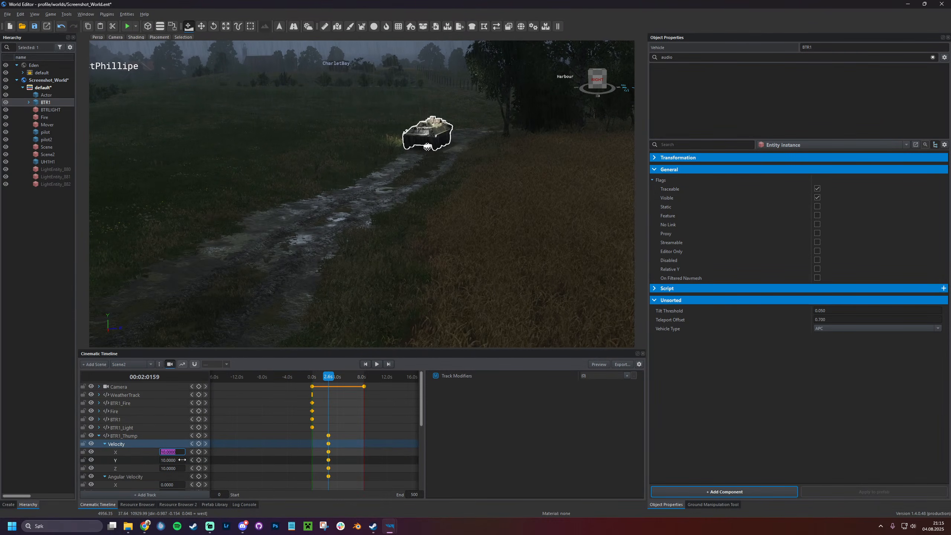
{"action": "type", "text": "1"}
{"action": "key", "text": "Return"}
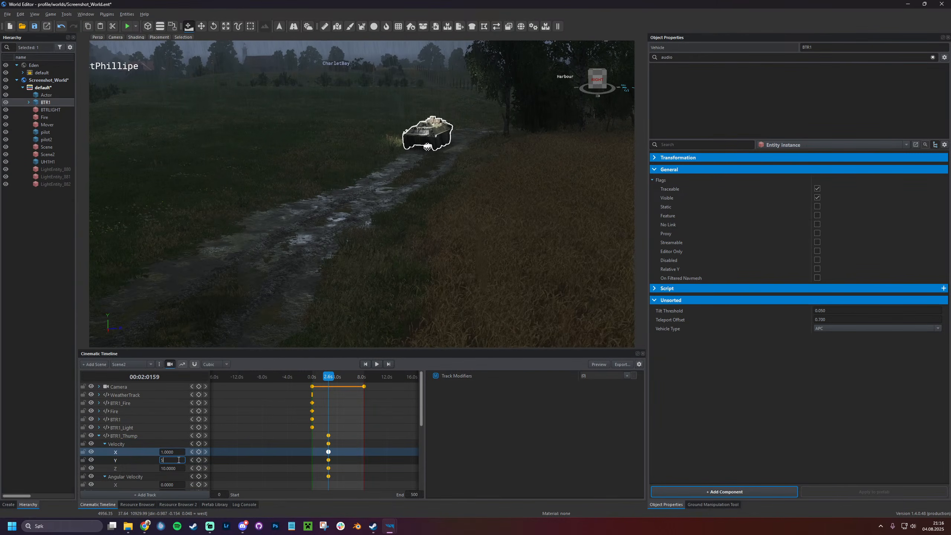
{"action": "key", "text": "Return"}
{"action": "left_click", "coordinate": [178, 468]}
{"action": "type", "text": "3"}
{"action": "key", "text": "Return"}
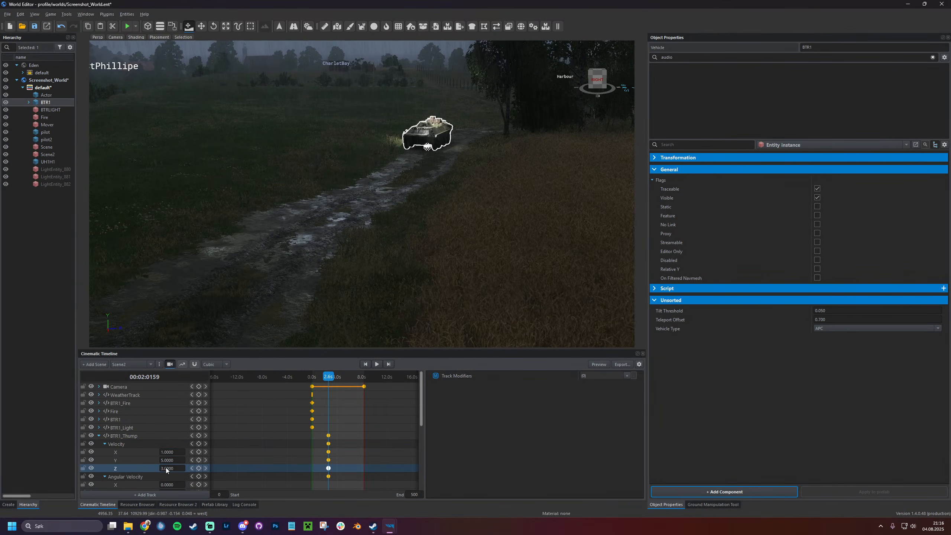
Preview Scene2 with the reduced impulse values, exit the preview and return to 0.0s
{"action": "left_click", "coordinate": [599, 364]}
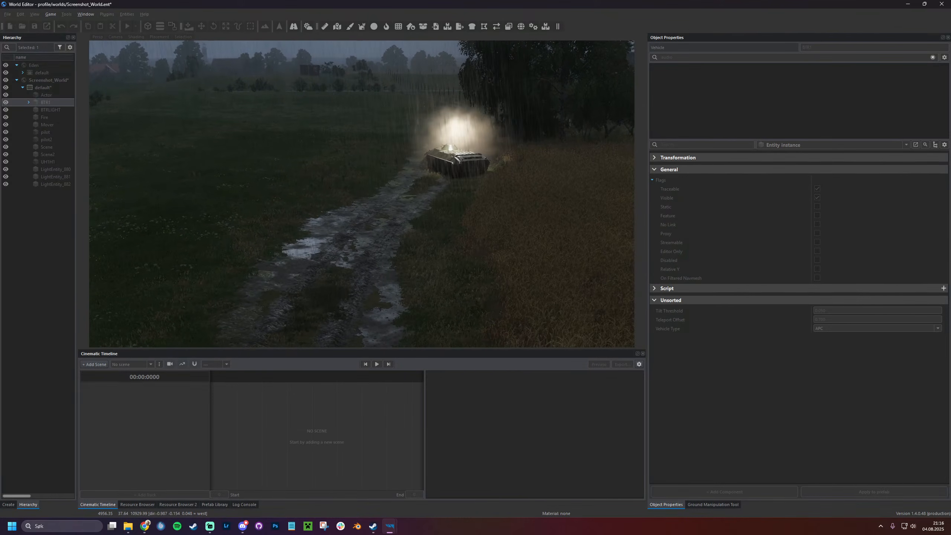
{"action": "key", "text": "Escape"}
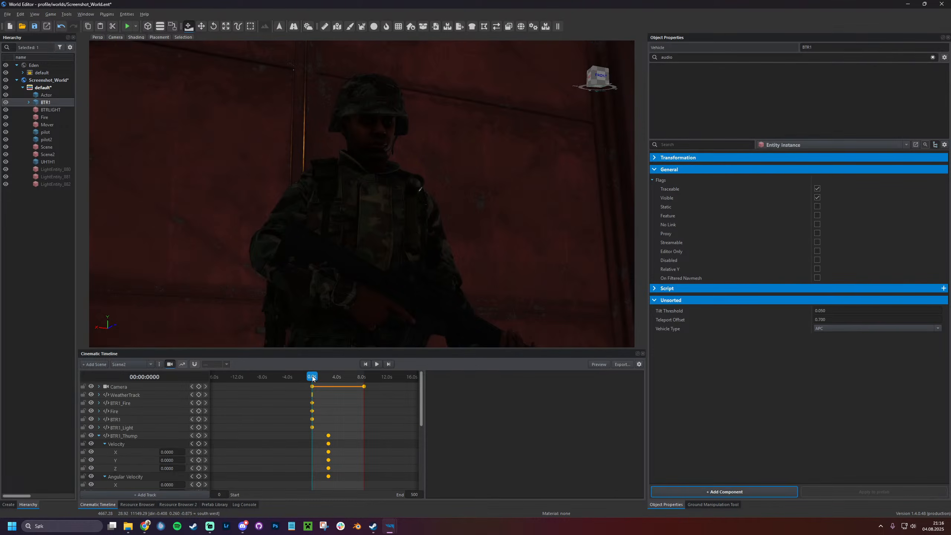
{"action": "left_click_drag", "start_coordinate": [312, 376], "coordinate": [306, 380]}
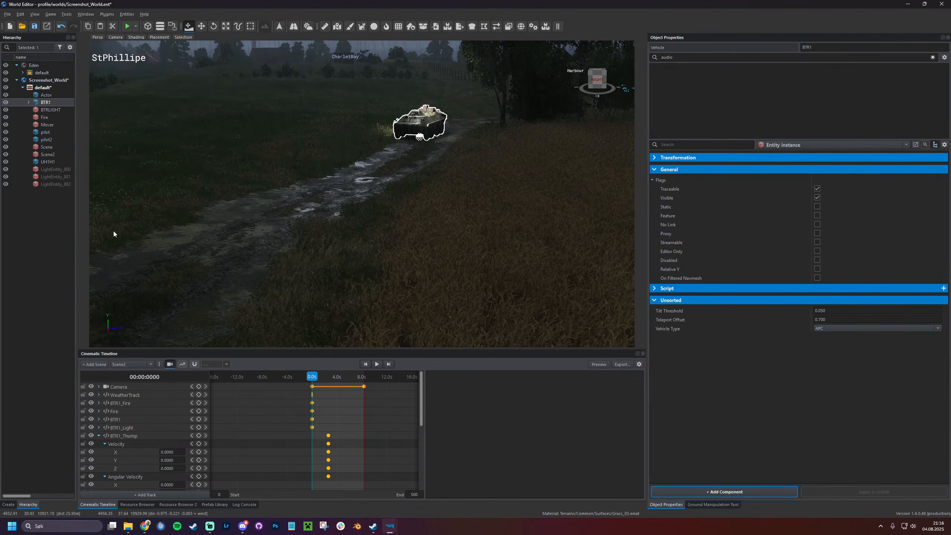
Widen the hierarchy to show the prefab and class columns and select the BTRLIGHT entity
{"action": "left_click_drag", "start_coordinate": [77, 137], "coordinate": [149, 147]}
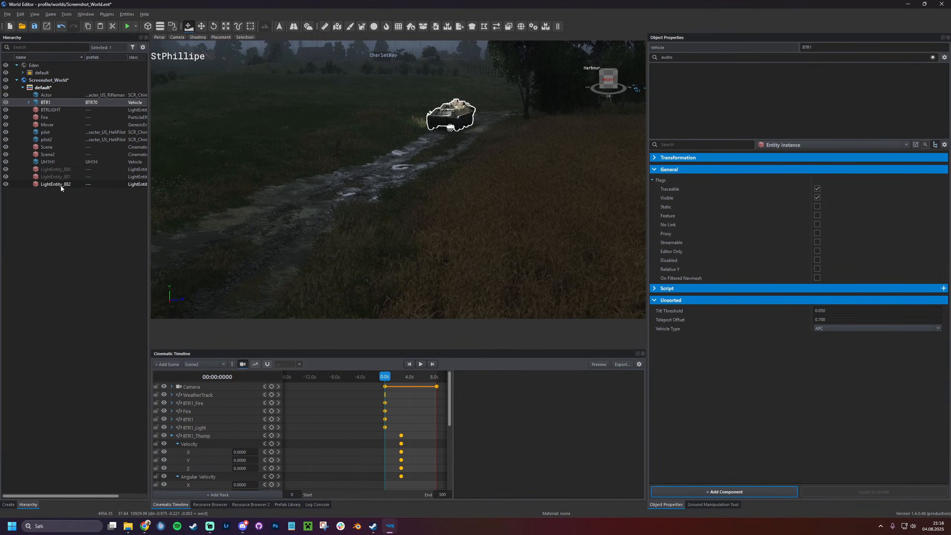
{"action": "left_click", "coordinate": [61, 184]}
{"action": "left_click", "coordinate": [53, 110]}
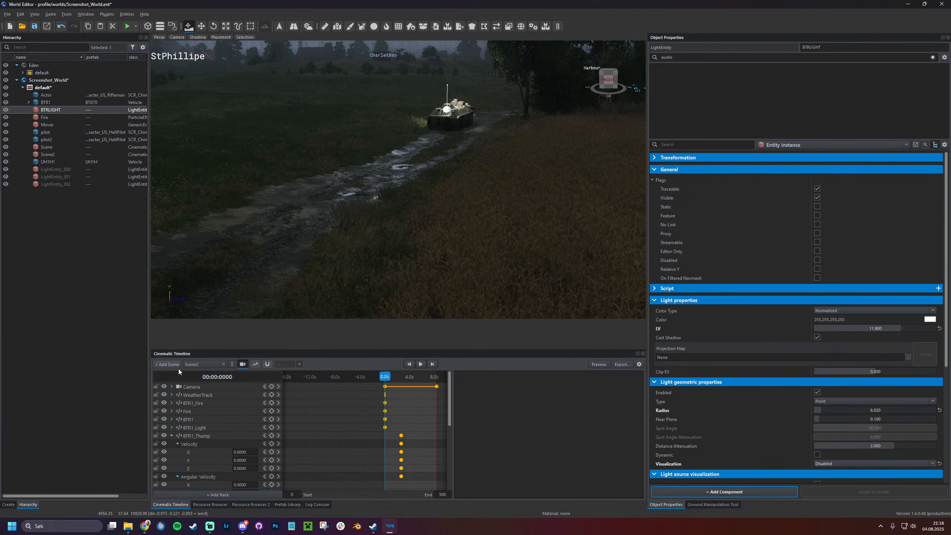
Review the track types that can be added to the scene and select the BTR1 track
{"action": "left_click", "coordinate": [220, 494]}
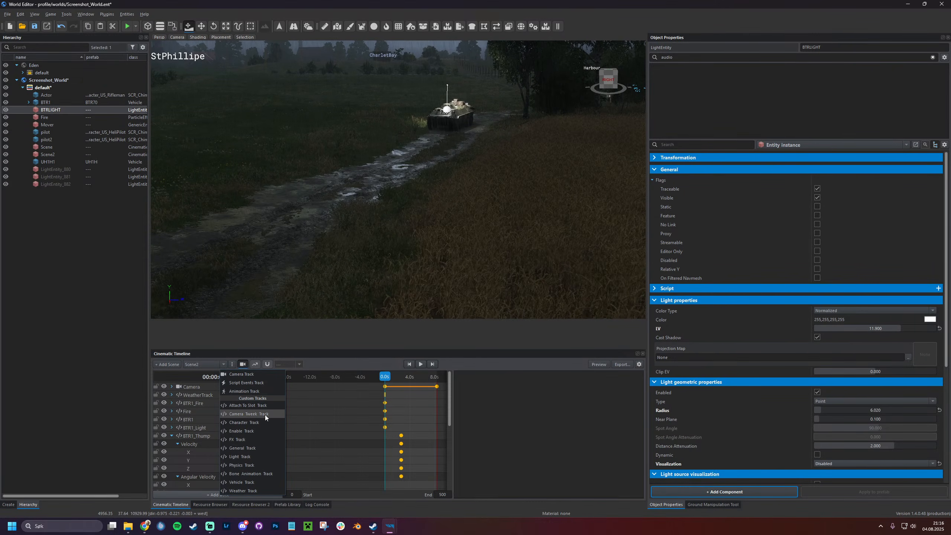
{"action": "left_click", "coordinate": [326, 418]}
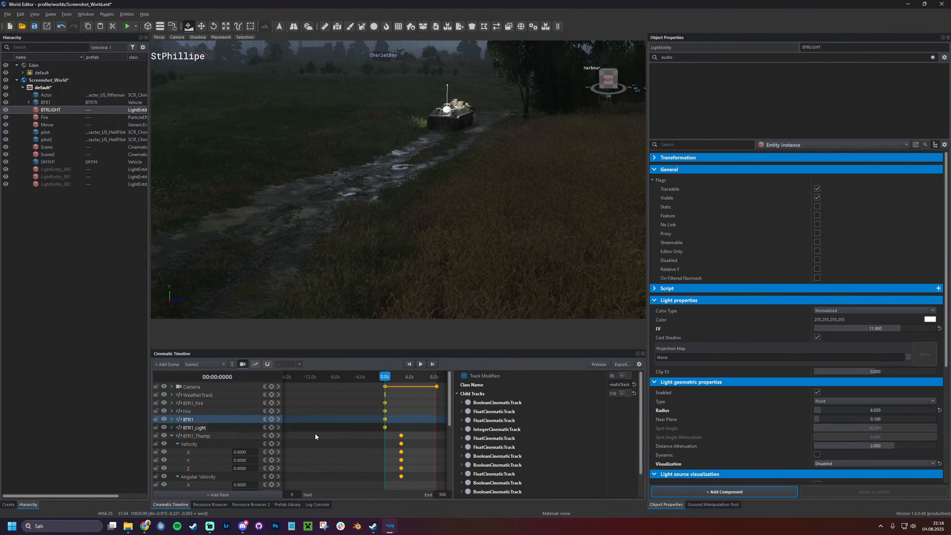
Switch to the browser to adjust the music player's volume and return to the World Editor
{"action": "mouse_move", "coordinate": [144, 526]}
{"action": "left_click", "coordinate": [134, 496]}
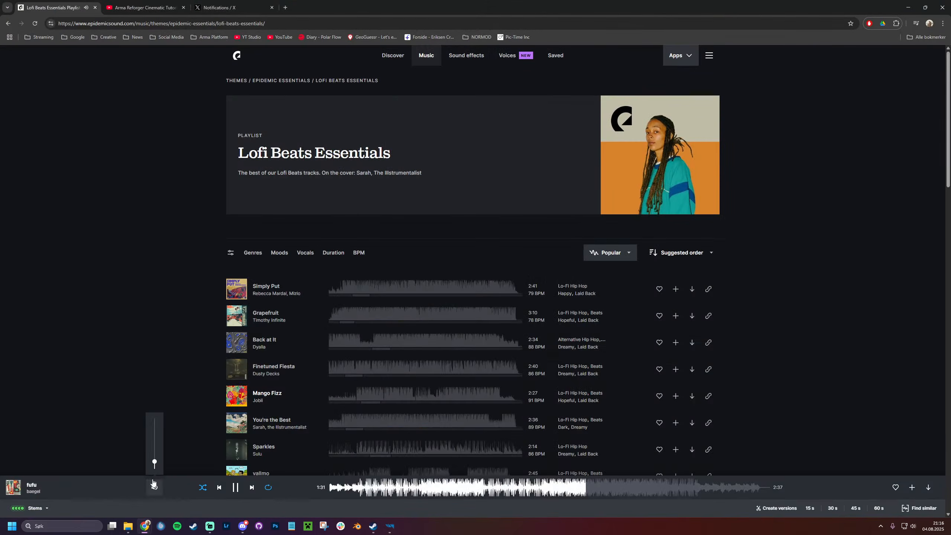
{"action": "left_click", "coordinate": [389, 527]}
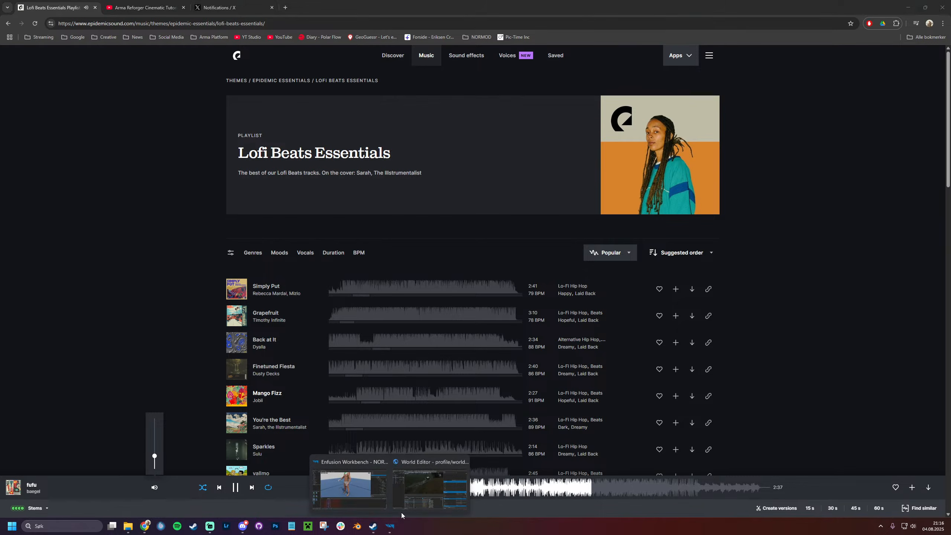
{"action": "left_click", "coordinate": [381, 485]}
{"action": "left_click", "coordinate": [169, 25]}
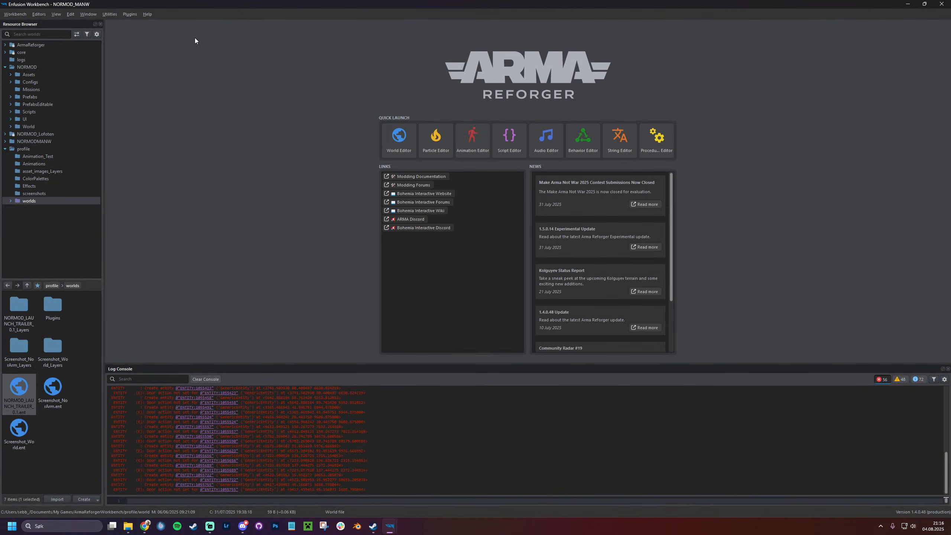
{"action": "key", "text": "alt+Tab"}
{"action": "left_click", "coordinate": [569, 190]}
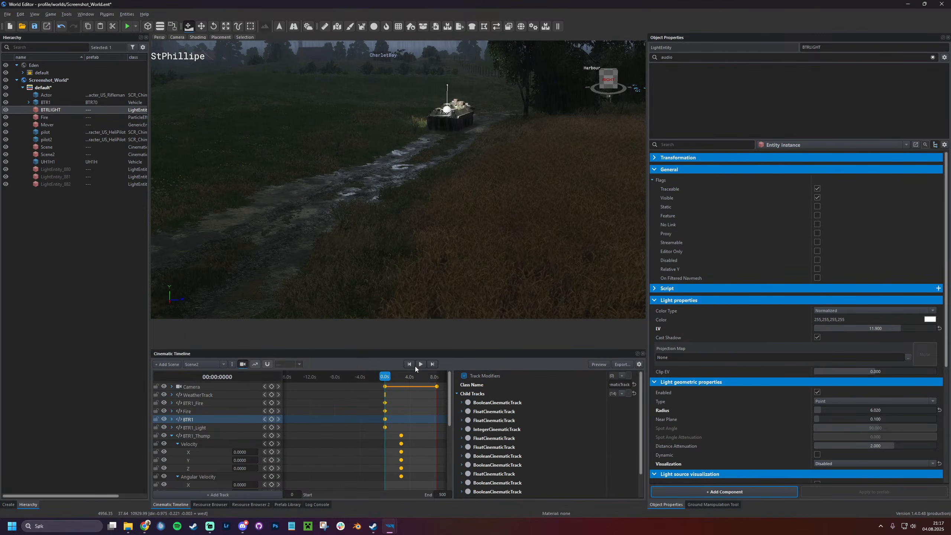
{"action": "right_click_drag", "start_coordinate": [457, 288], "coordinate": [459, 263]}
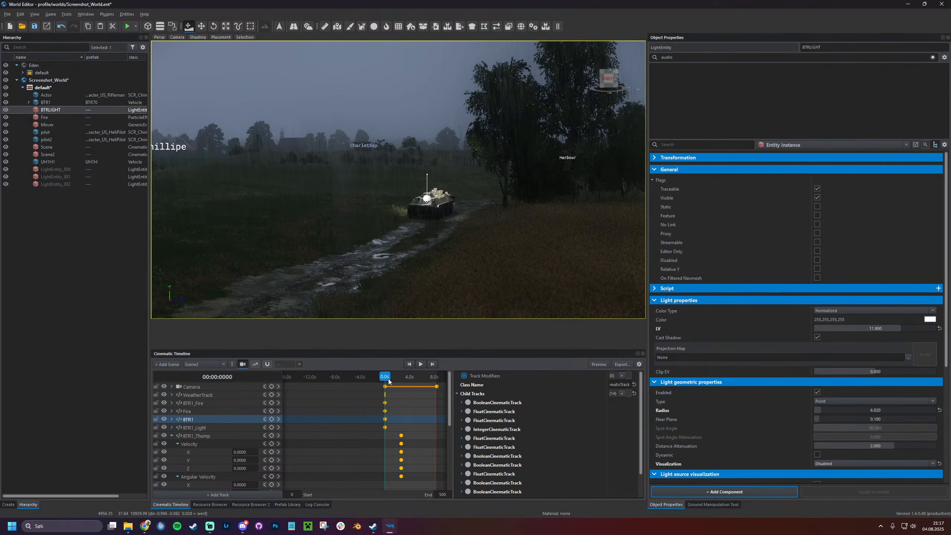
{"action": "left_click_drag", "start_coordinate": [385, 376], "coordinate": [362, 371]}
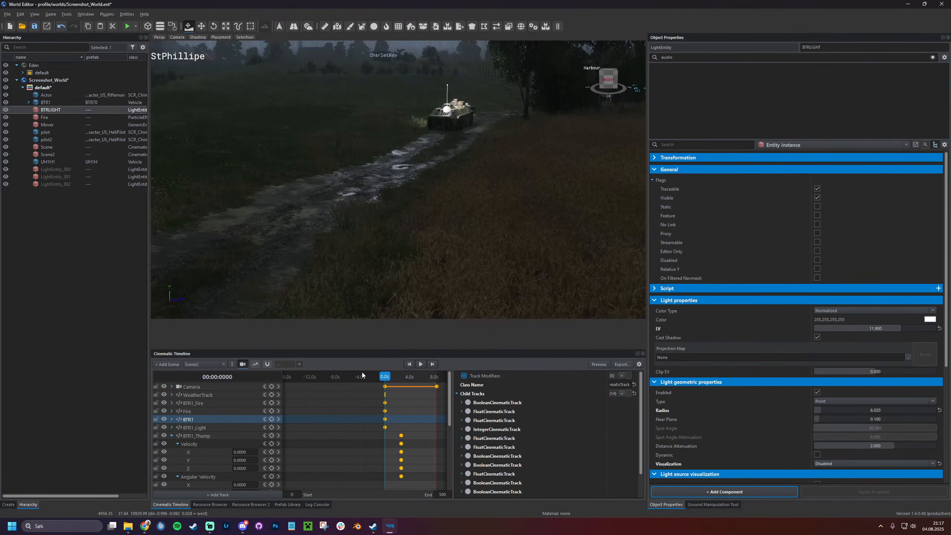